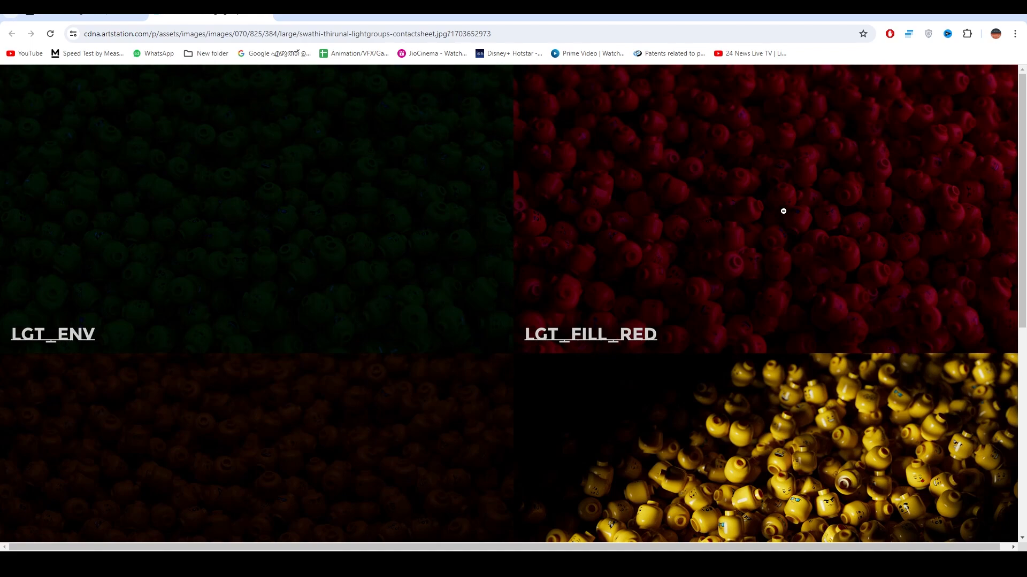
- Examine the environment, red fill, top fill, key and rim passes on the light-group contact sheet, checking back against the final render
scroll(781, 220, "down", 4)
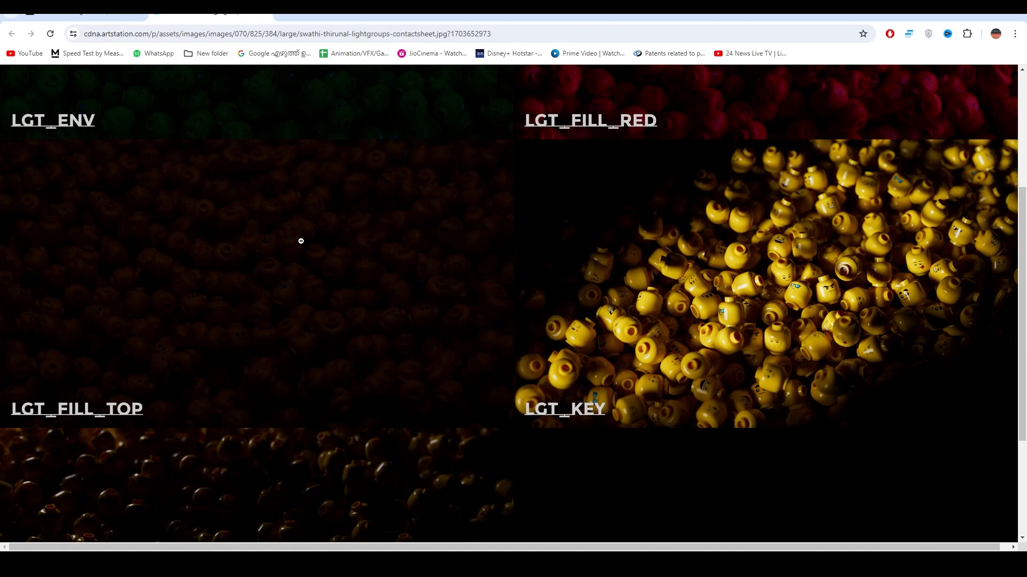
scroll(282, 256, "down", 2)
left_click(281, 256)
key("alt+Left")
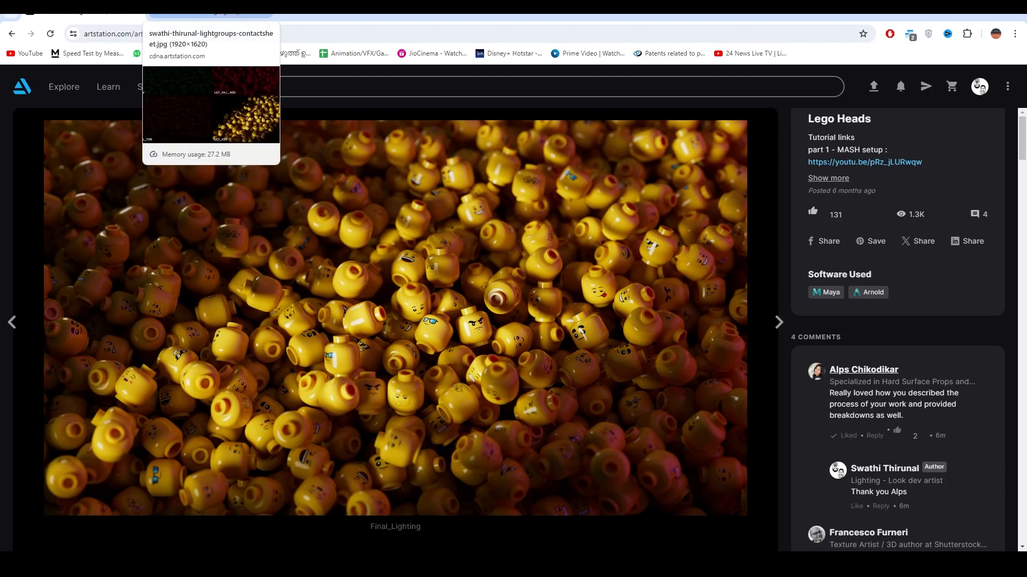
left_click(209, 16)
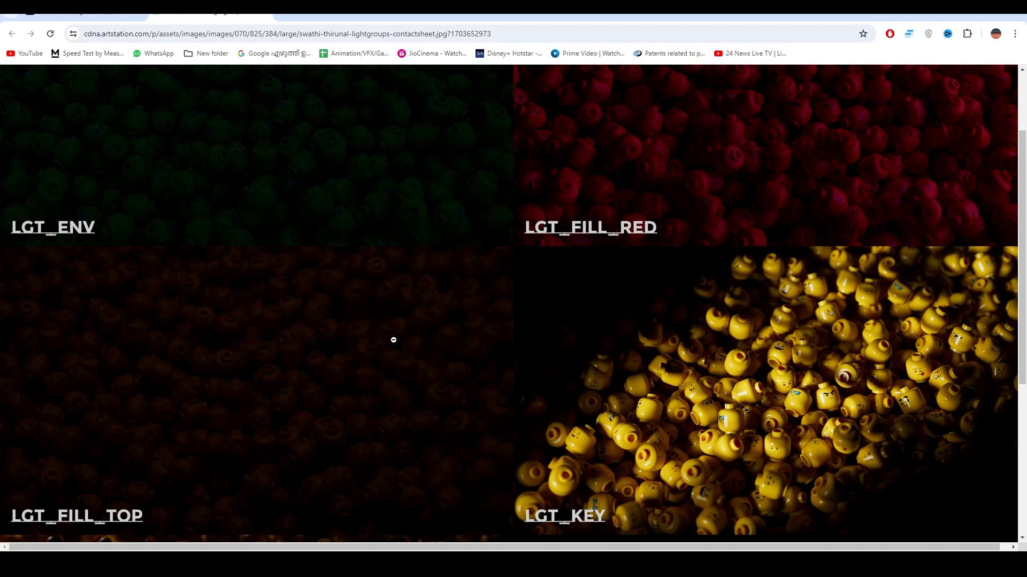
scroll(394, 340, "down", 5)
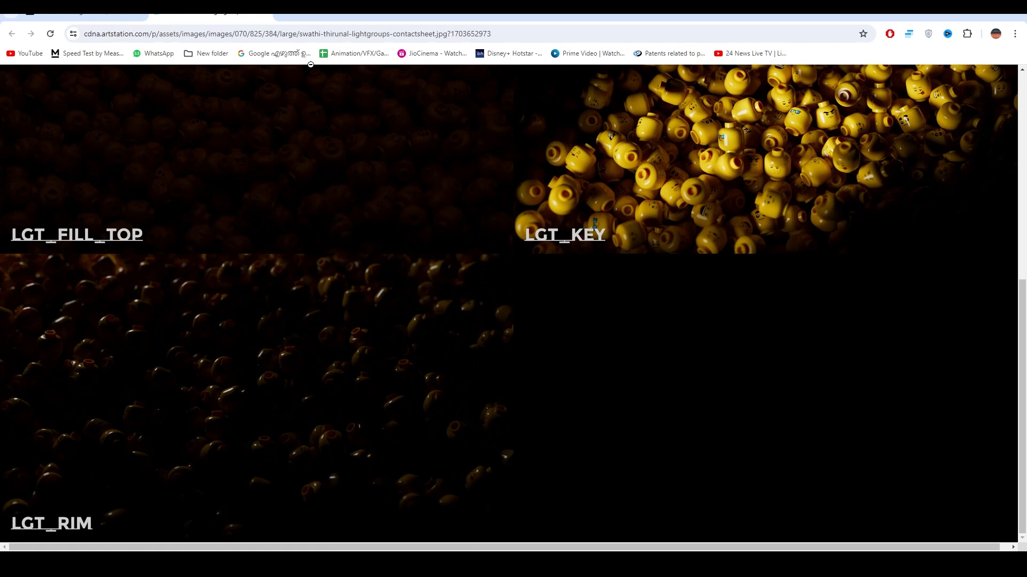
left_click(83, 16)
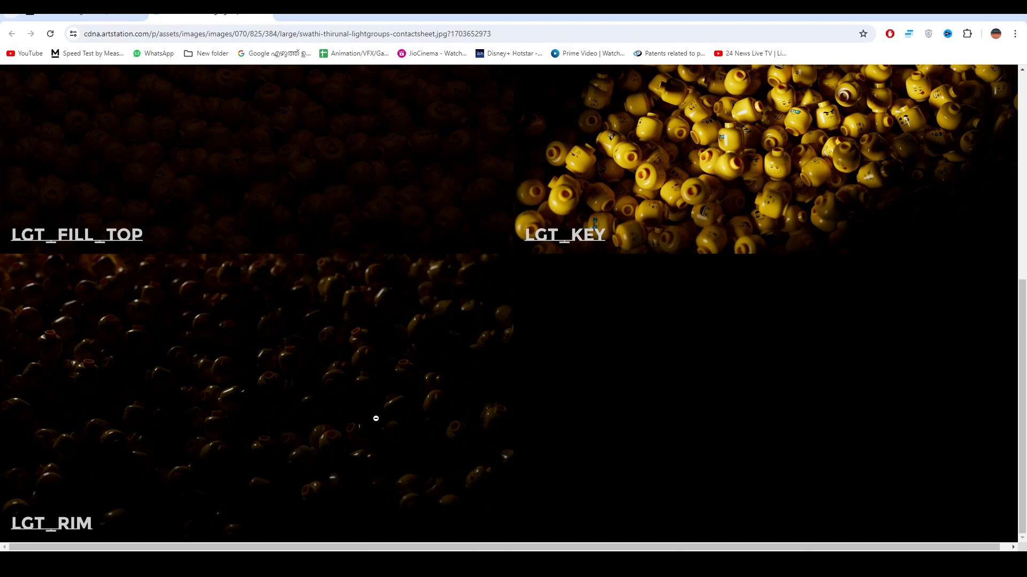
scroll(541, 351, "up", 7)
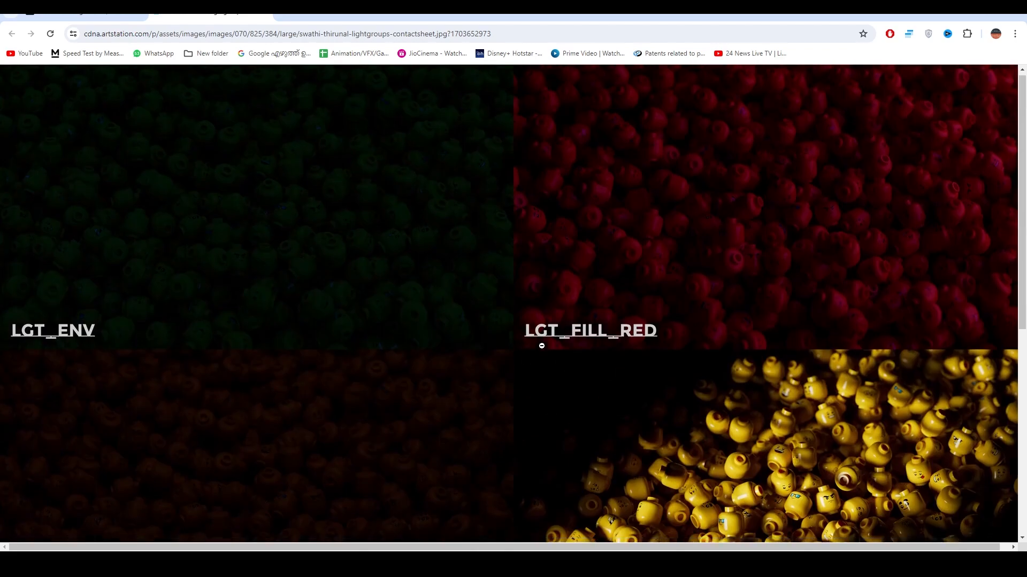
scroll(542, 346, "down", 1)
scroll(542, 346, "down", 3)
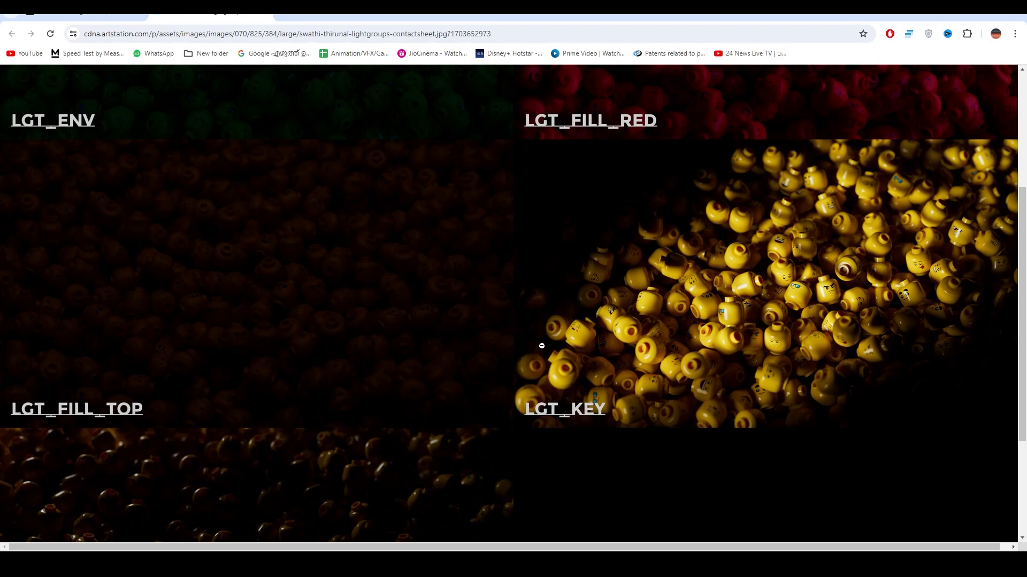
scroll(642, 289, "up", 4)
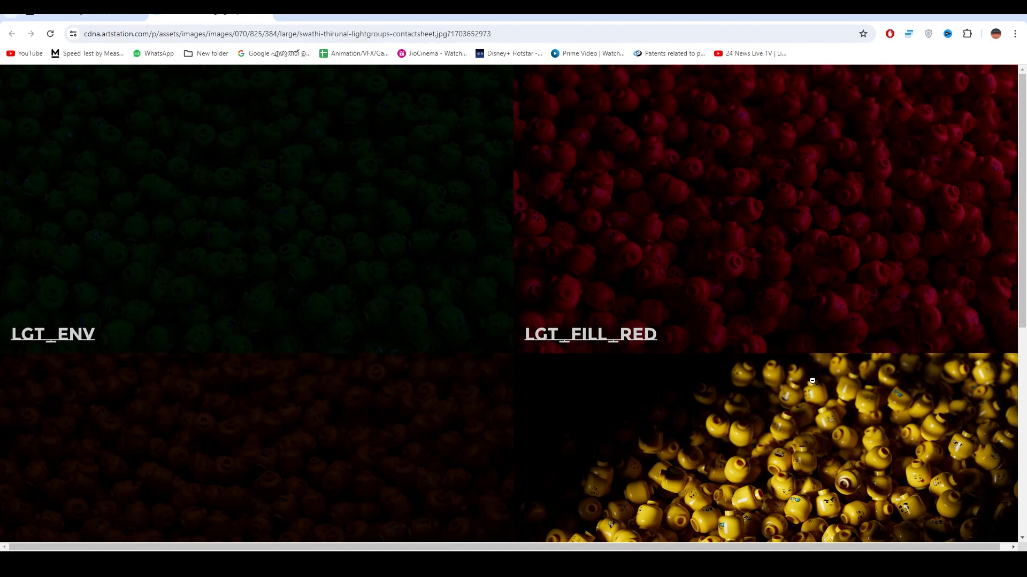
- Study how the LGT_KEY pass lights the heads in relation to the surrounding fill and rim passes
scroll(812, 381, "down", 5)
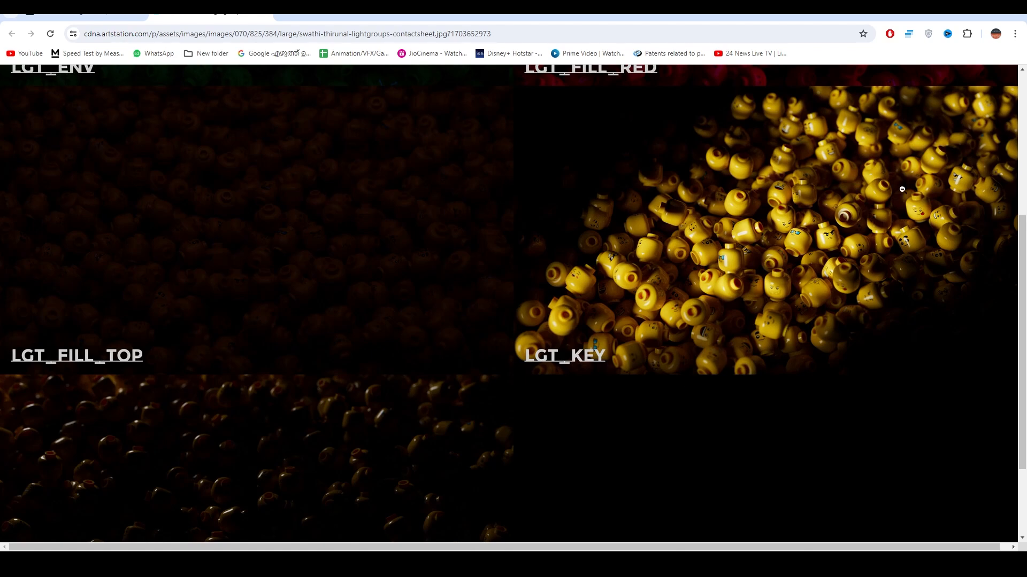
left_click(840, 237)
left_click(688, 293)
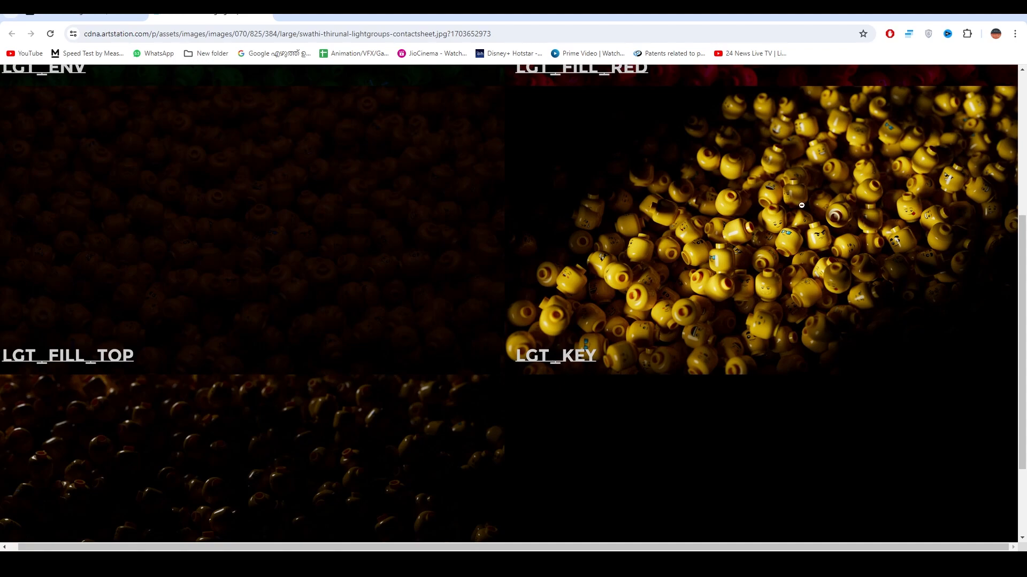
scroll(735, 250, "up", 2)
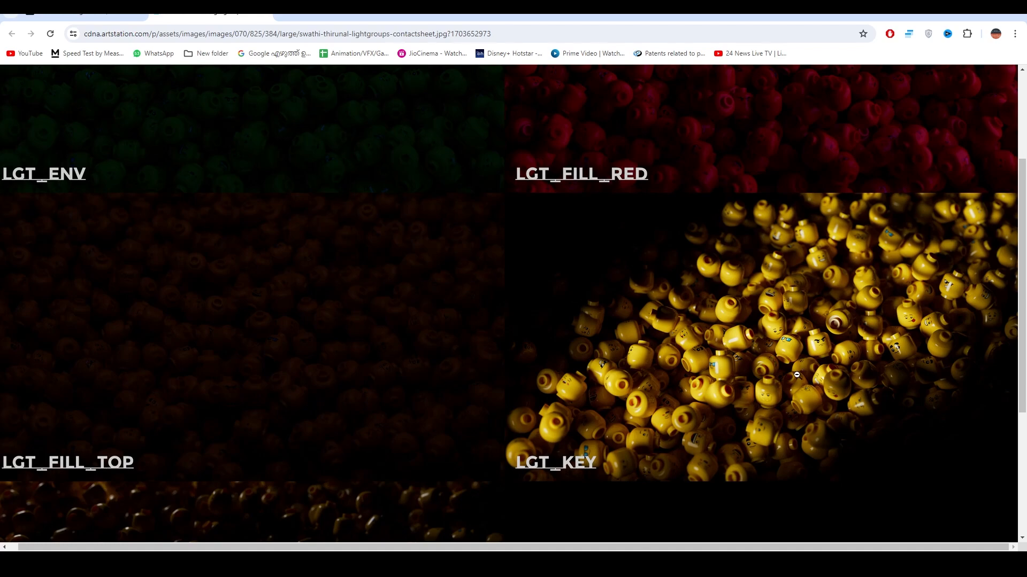
scroll(796, 374, "down", 4)
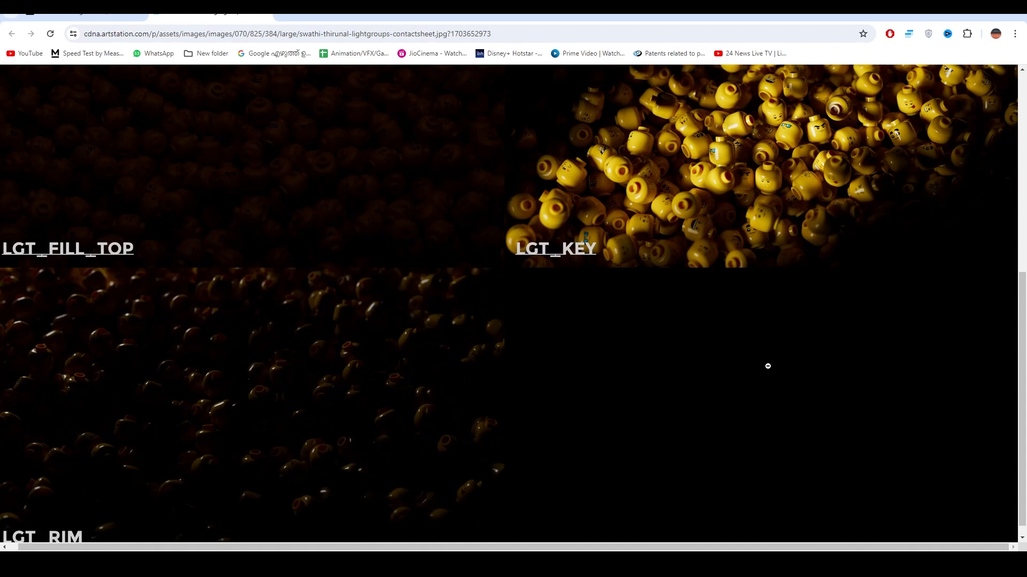
scroll(768, 367, "up", 3)
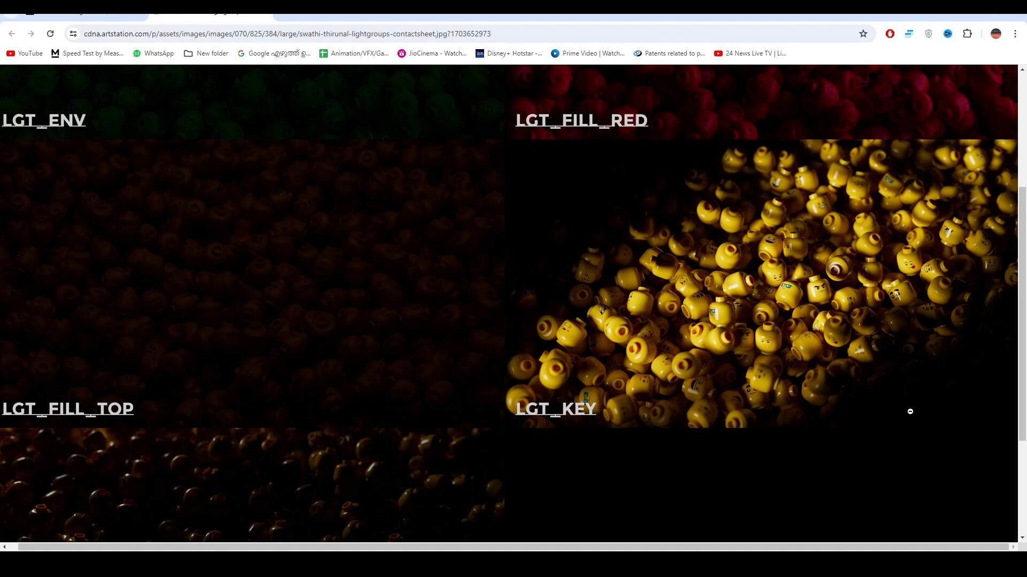
- Return to the Lego Heads artwork page and inspect the Final_Lighting image at full size
left_click(96, 15)
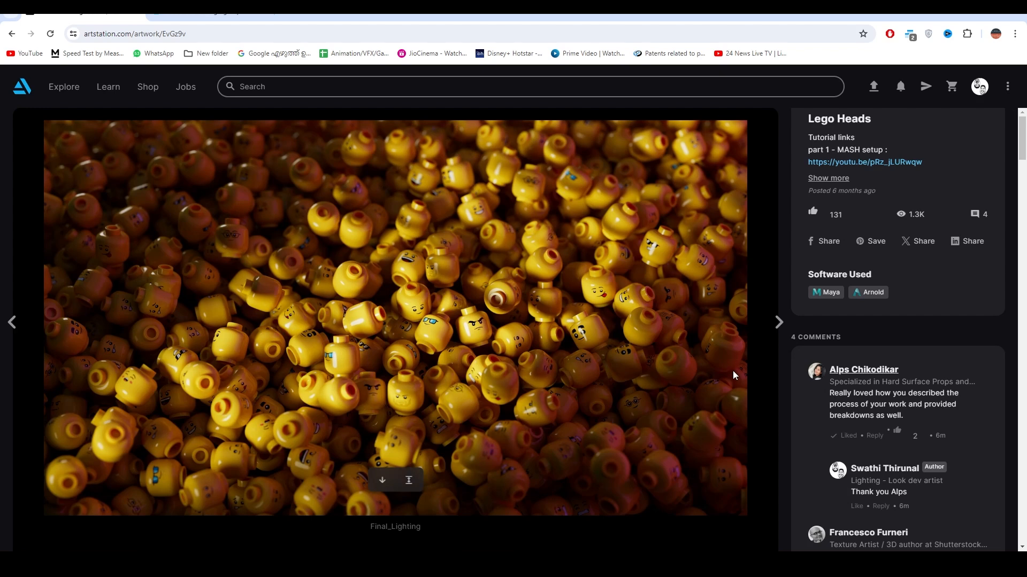
scroll(706, 356, "down", 8)
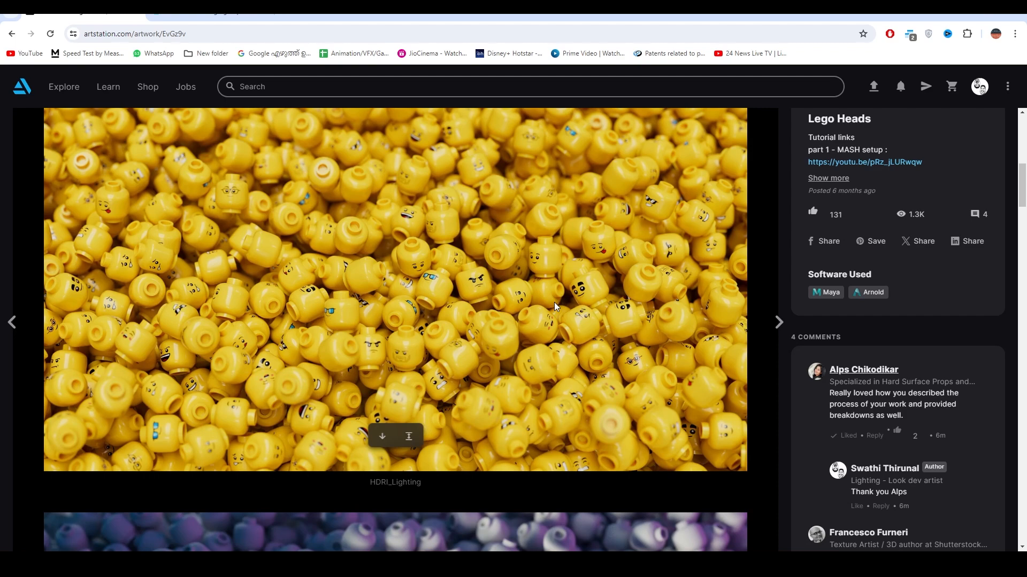
scroll(554, 303, "down", 7)
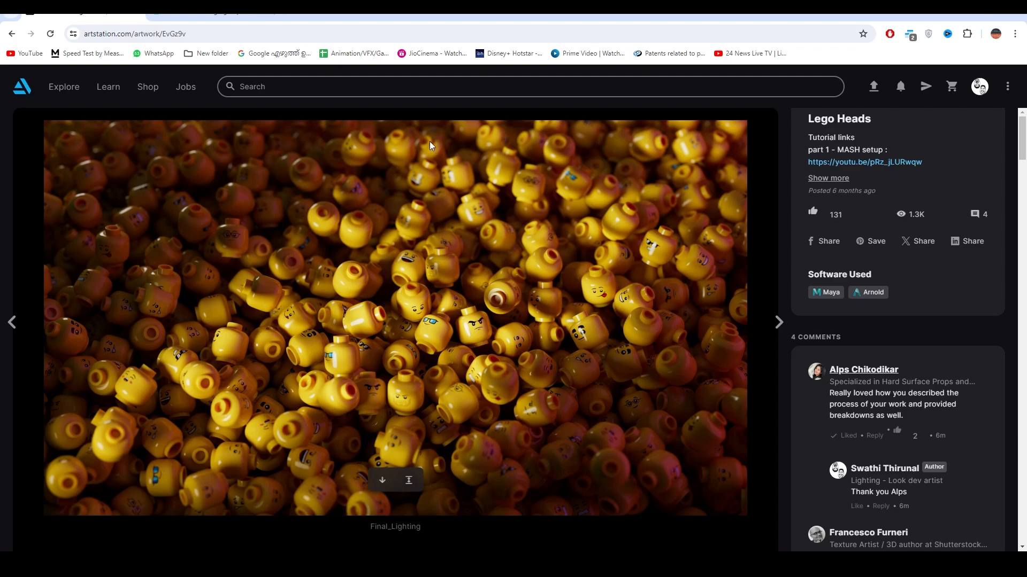
left_click(409, 480)
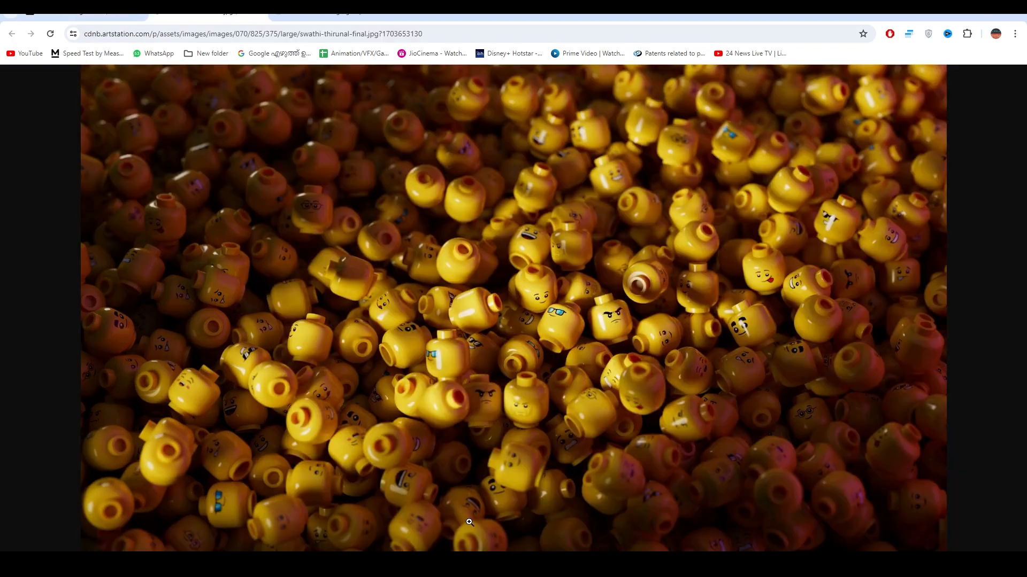
left_click(469, 522)
scroll(494, 227, "down", 1)
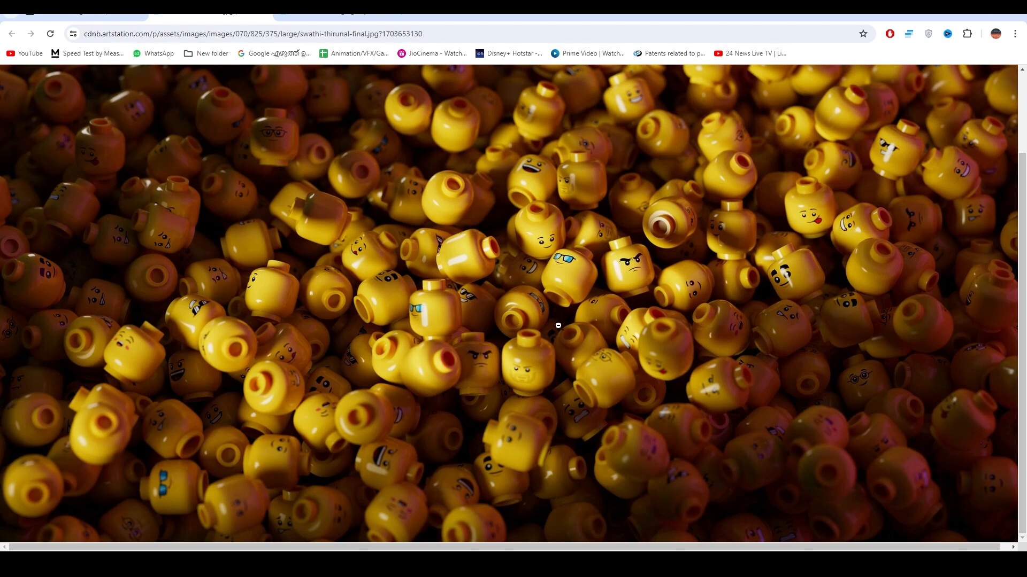
left_click(561, 297)
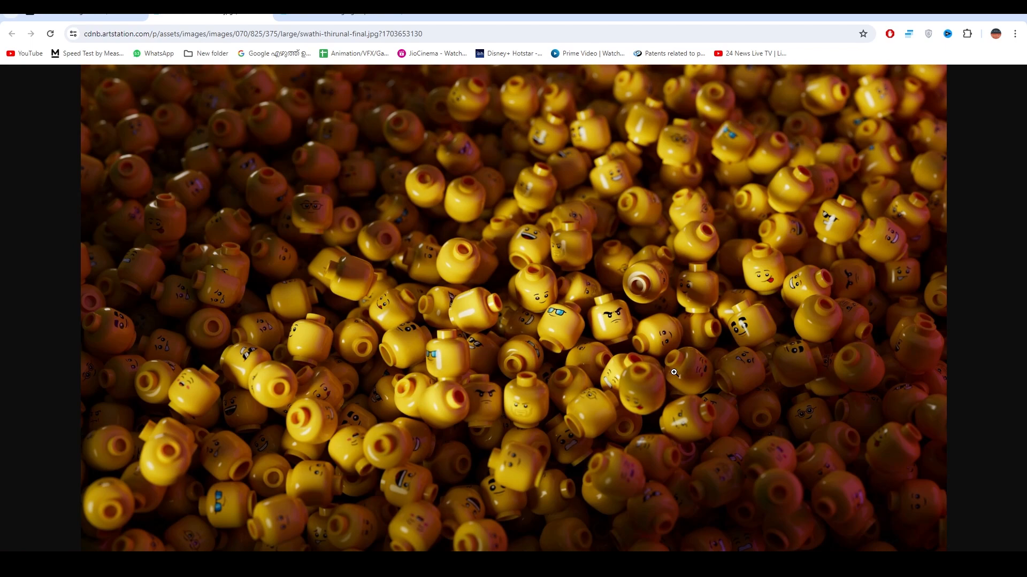
- Compare the HDRI_Lighting render on the artwork page with the enlarged final lighting image
left_click(88, 17)
scroll(365, 359, "down", 8)
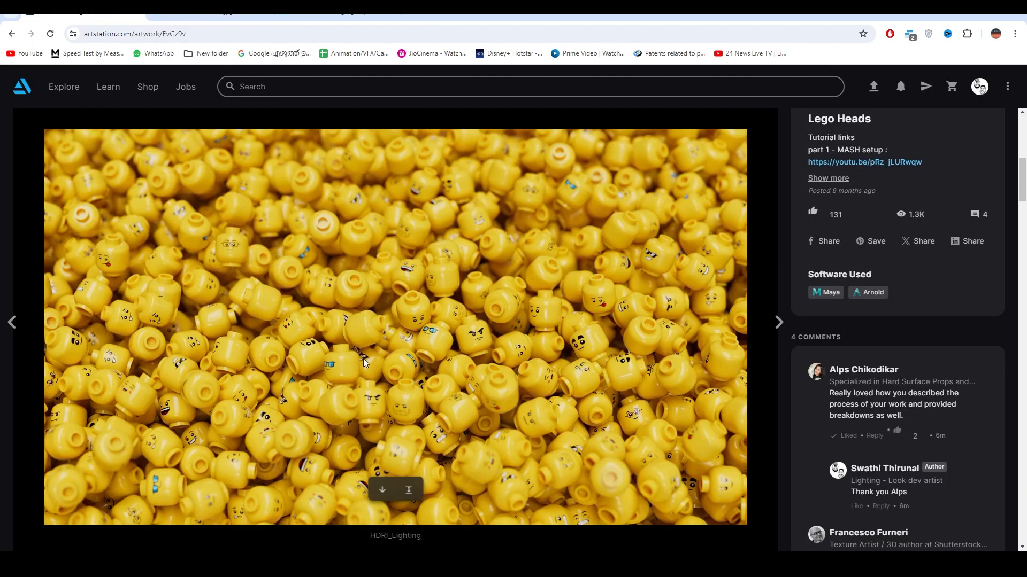
key("ctrl+Tab")
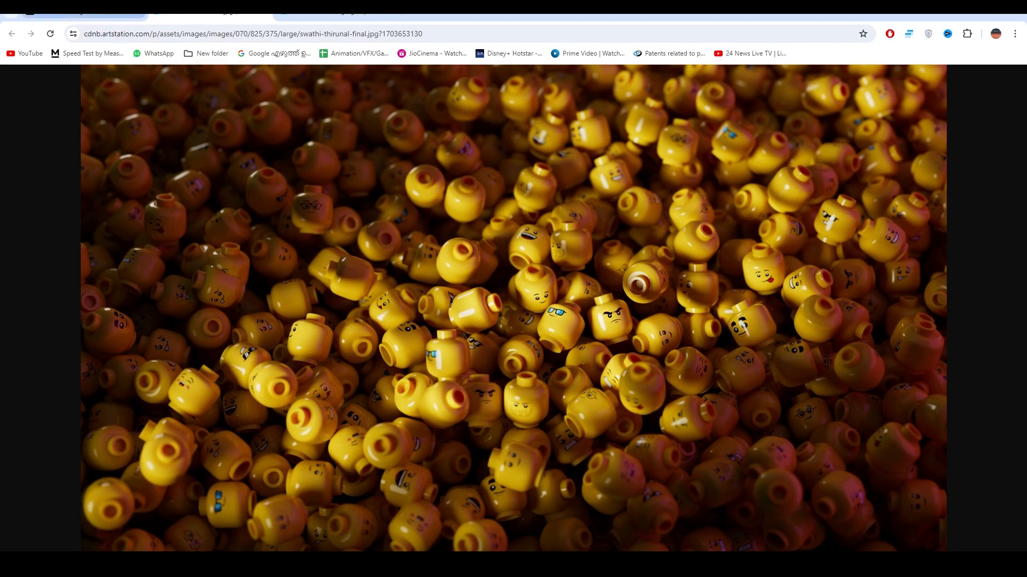
left_click(110, 12)
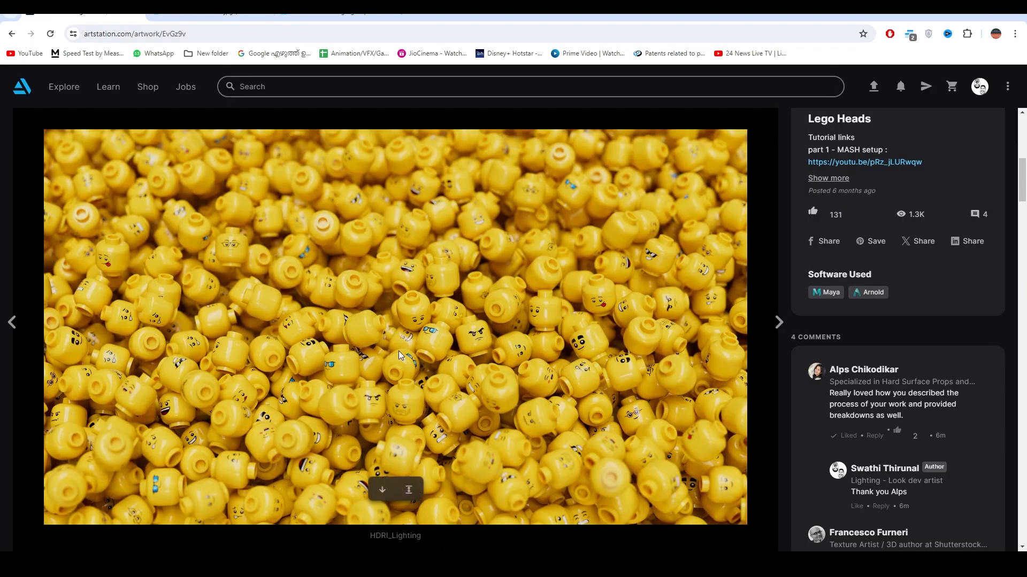
- Switch to Maya and review the camera, specular, transmission and SSS samples in the Arnold render settings
key("ctrl+Tab")
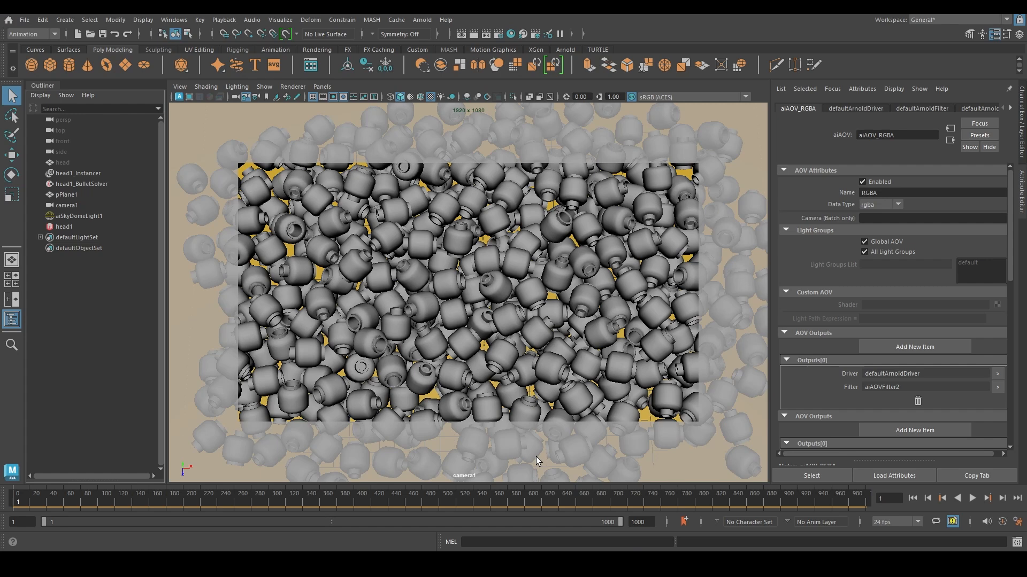
left_click(498, 34)
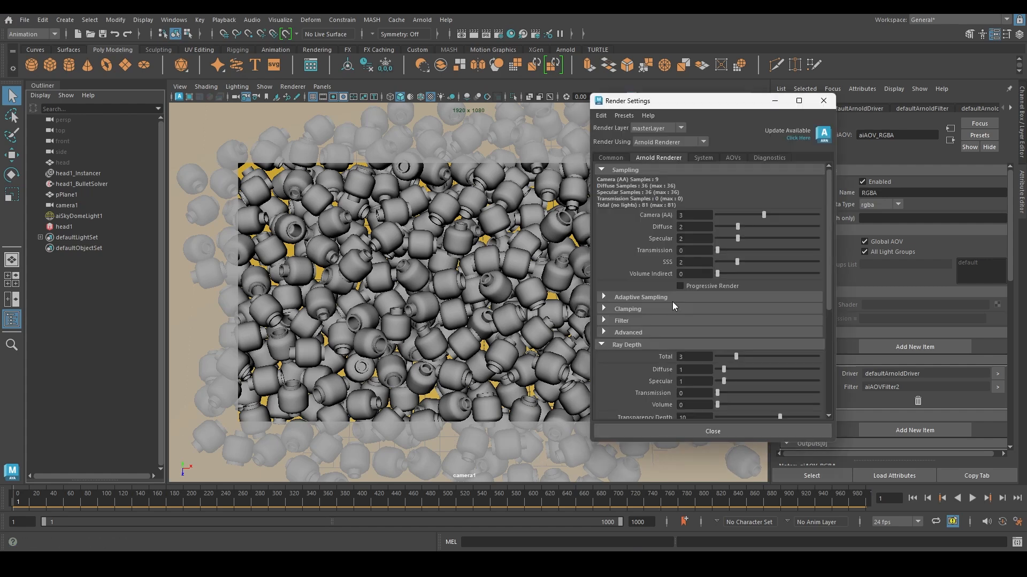
left_click(696, 215)
left_click(686, 239)
left_click(695, 250)
key("Tab")
left_click_drag(700, 104, 729, 47)
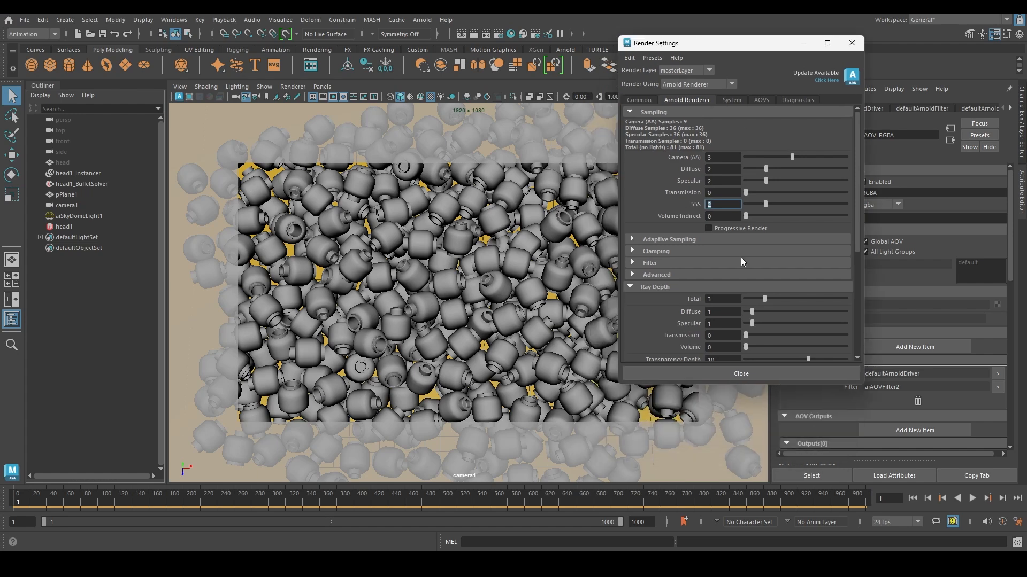
- Set the diffuse ray depth to 0 in the Arnold render settings
left_click(726, 312)
left_click(723, 323)
key("shift+Tab")
type("0")
key("Return")
- Render the scene in the Arnold RenderView and inspect the sss_direct and sss_indirect AOVs
left_click(421, 20)
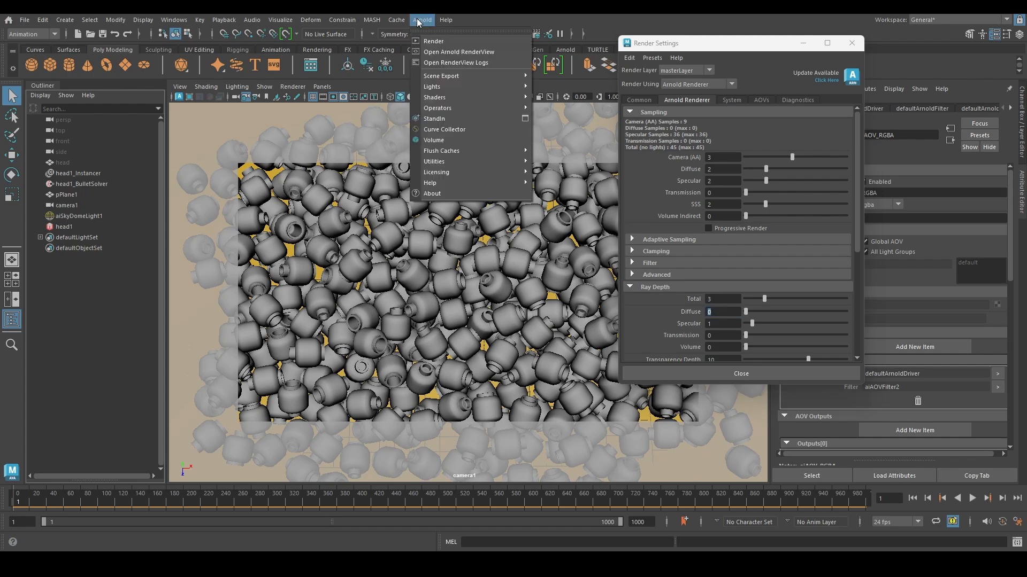
left_click(452, 42)
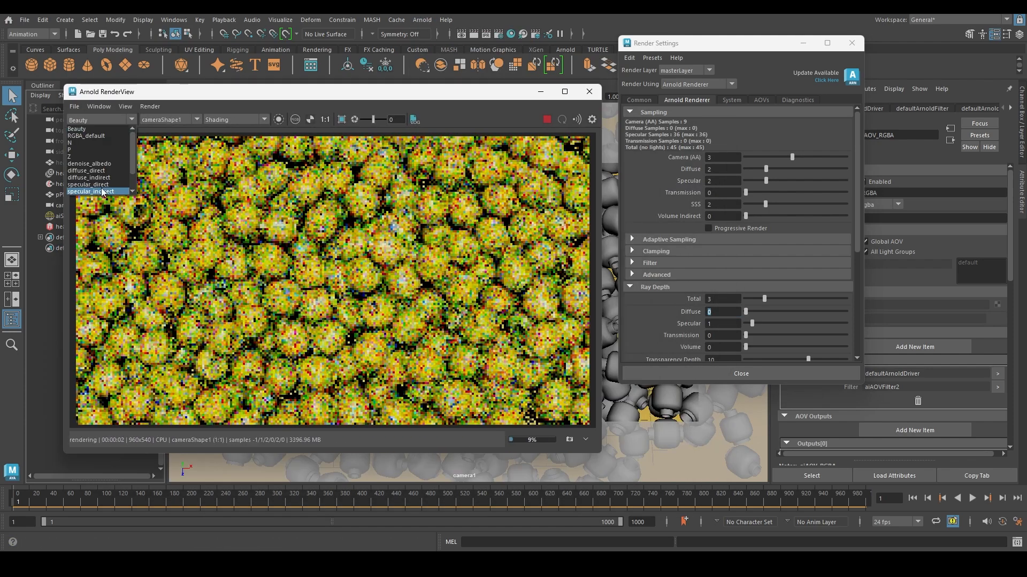
scroll(103, 191, "down", 1)
left_click(94, 183)
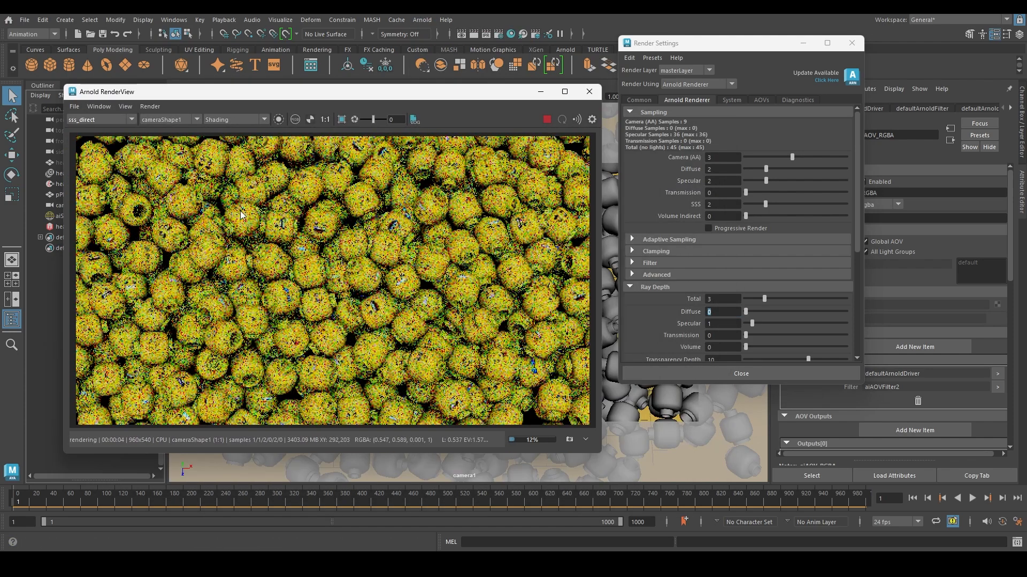
left_click(88, 120)
left_click(91, 182)
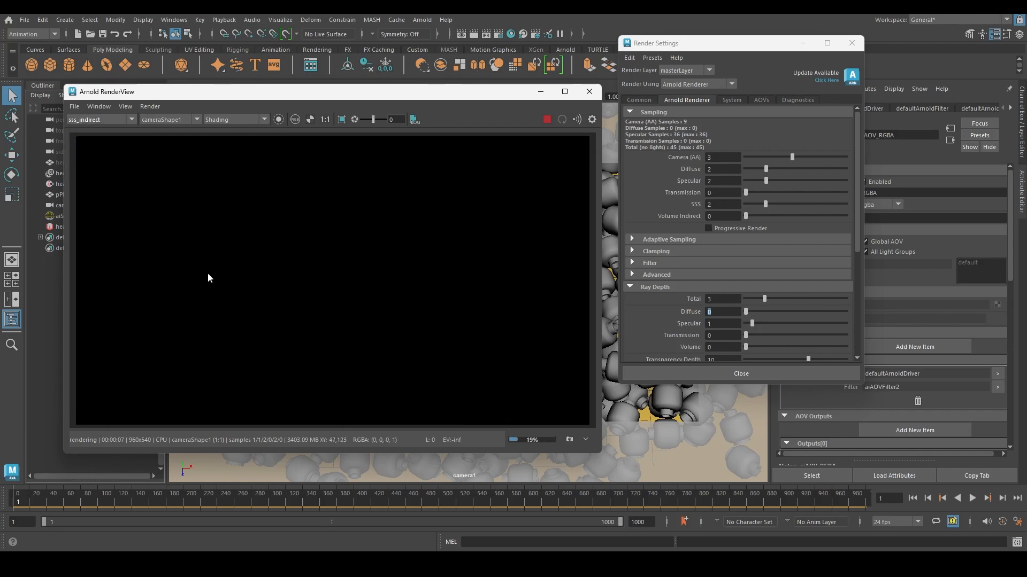
- Inspect the diffuse_direct and diffuse_indirect AOVs of the running render
left_click(105, 120)
left_click(101, 149)
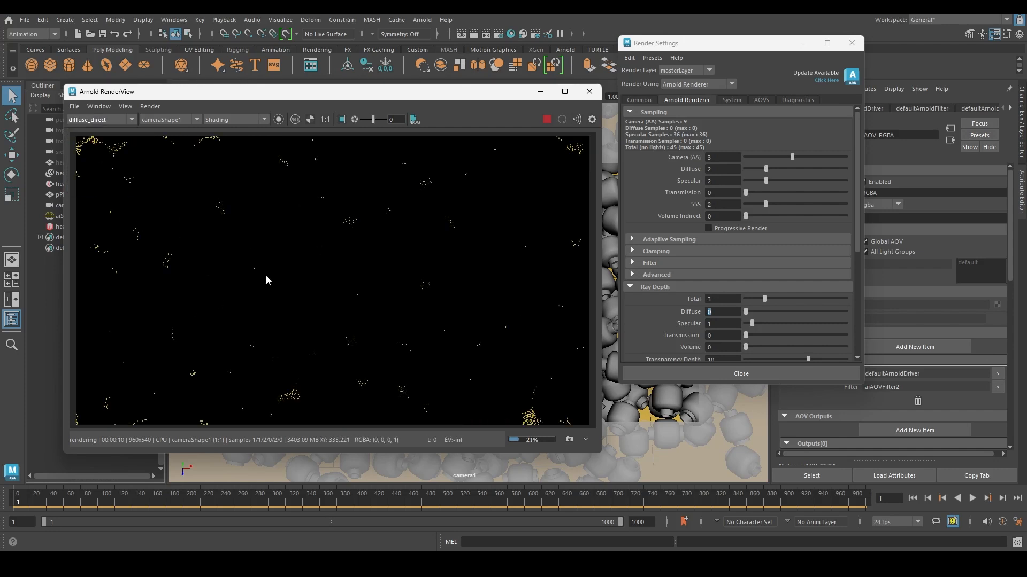
left_click(98, 120)
left_click(96, 155)
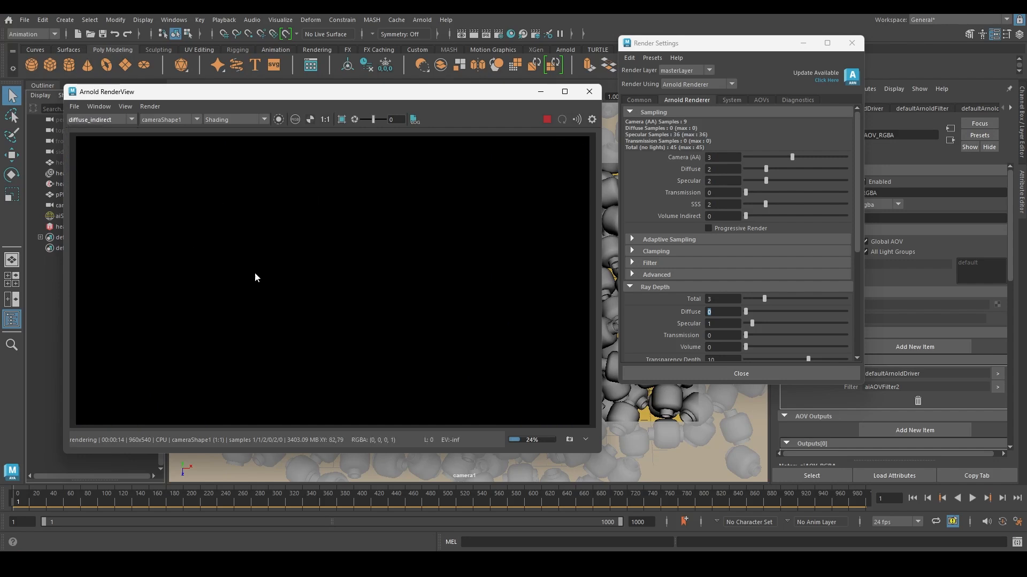
- Set the diffuse ray depth to 1 and check the diffuse_indirect AOV at 1.82 exposure, resetting the exposure to 0
type("1")
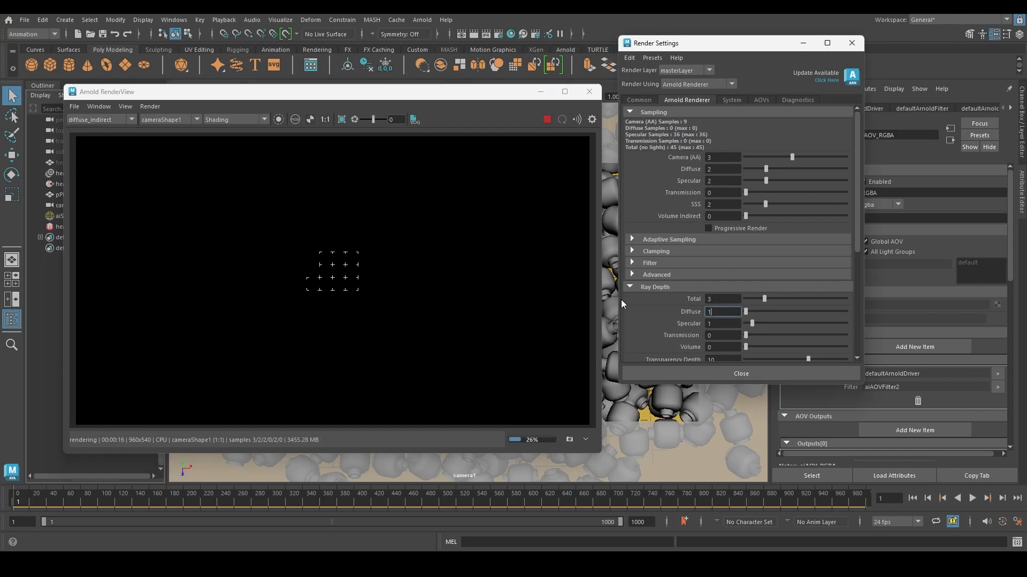
key("Return")
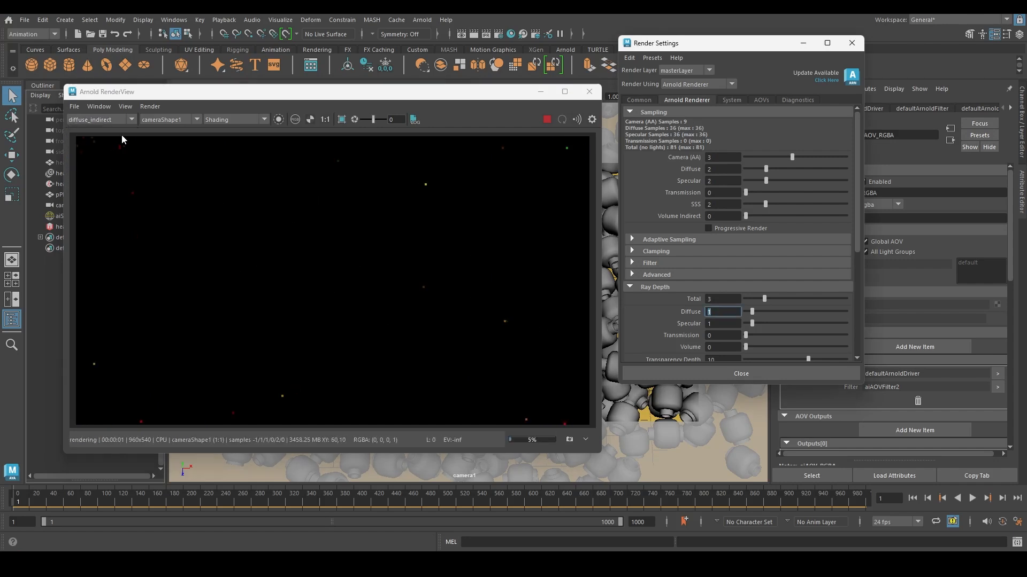
scroll(290, 248, "down", 2)
left_click_drag(374, 119, 377, 120)
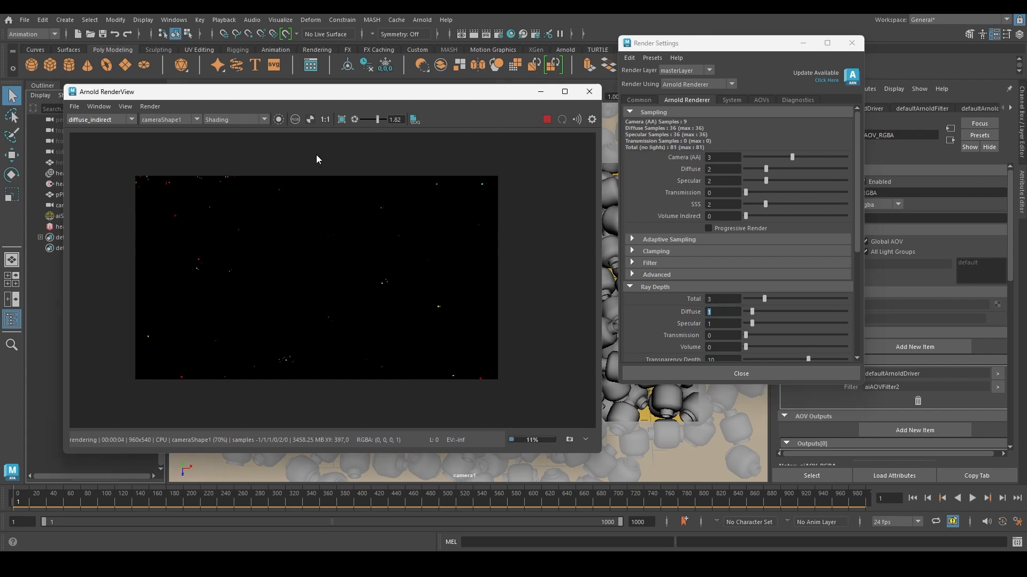
left_click(355, 119)
- Switch the running render to the Beauty AOV and inspect it up close
left_click(118, 127)
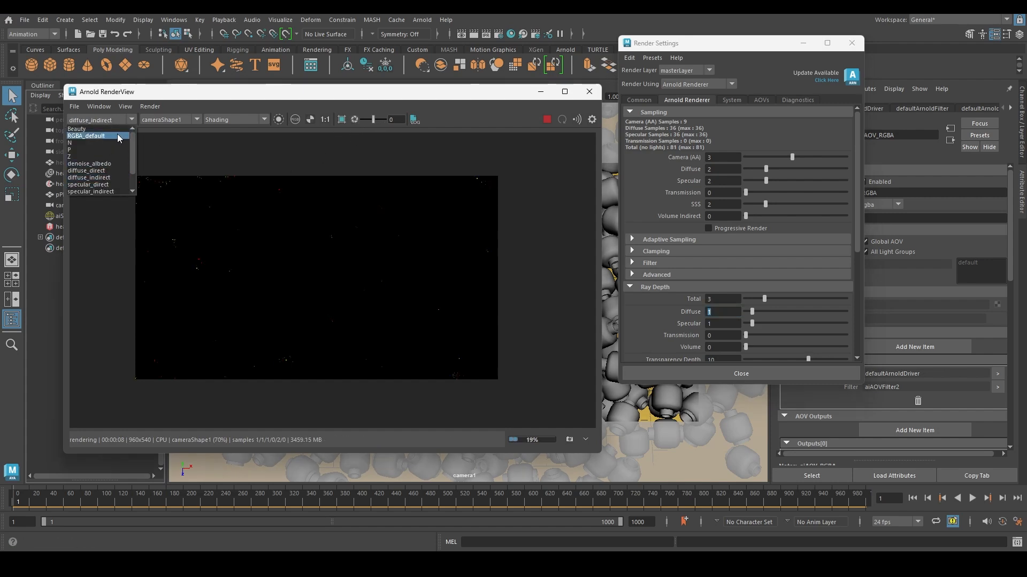
left_click(348, 159)
scroll(152, 192, "up", 2)
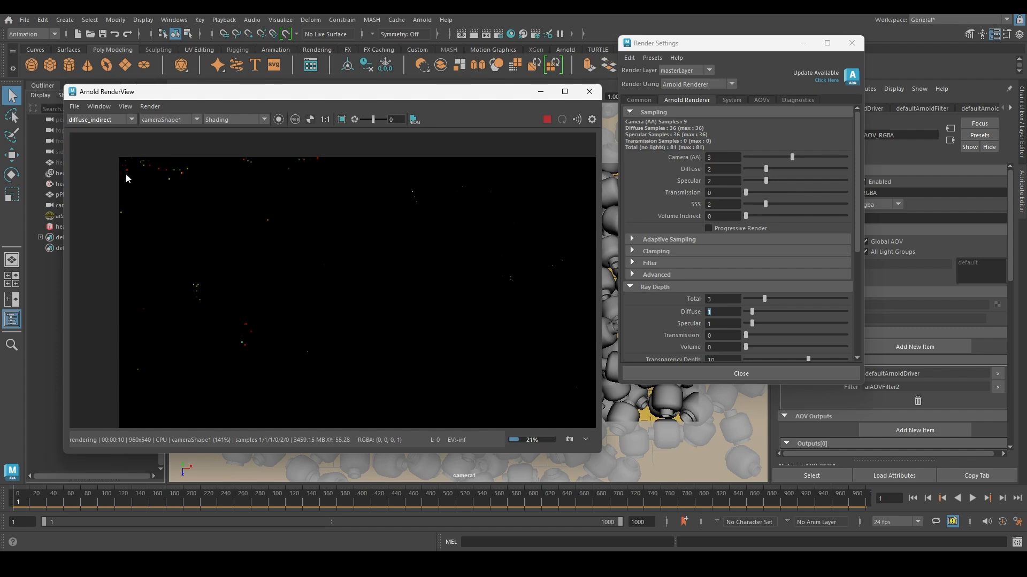
left_click(102, 119)
left_click(100, 130)
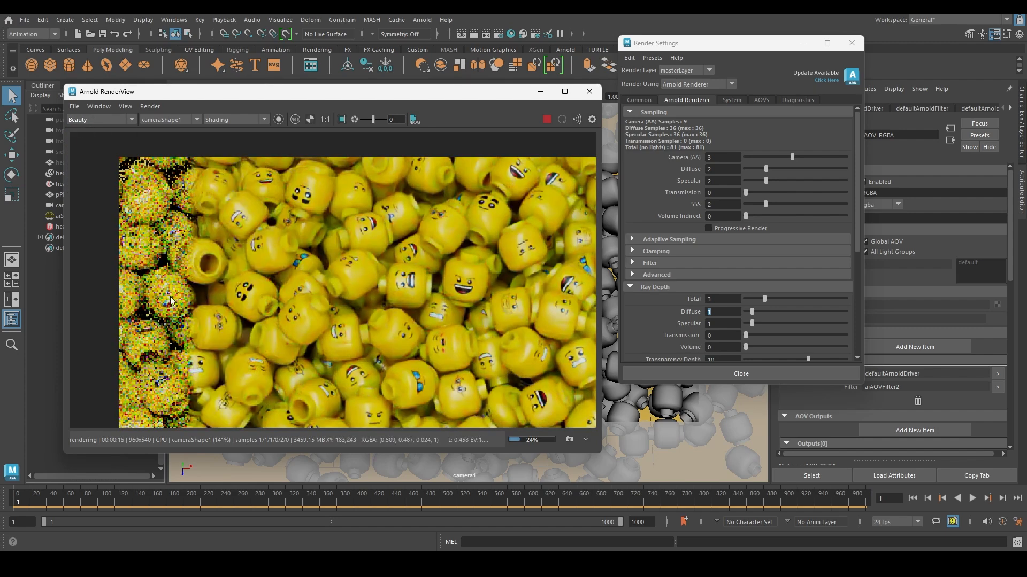
left_click(107, 120)
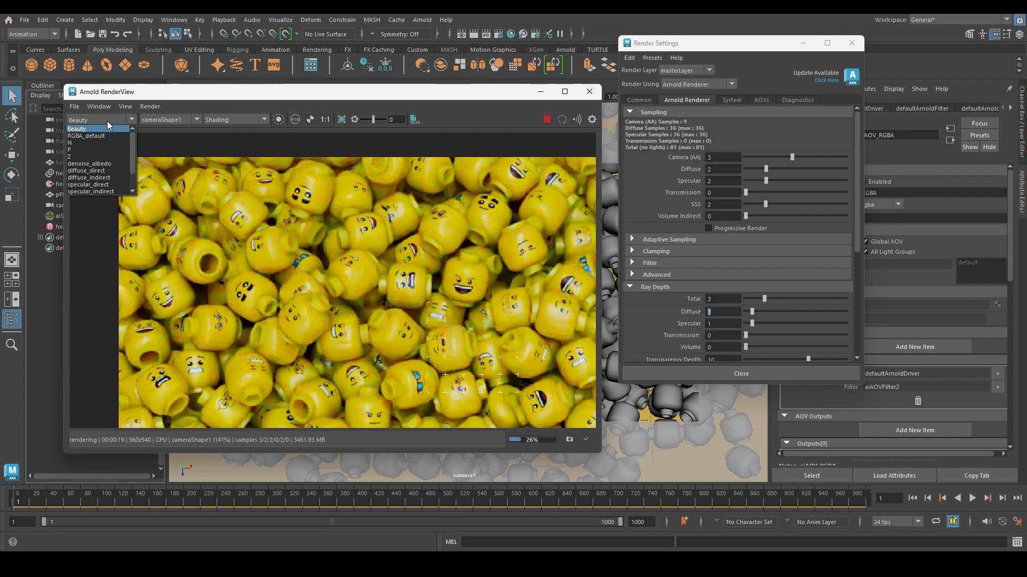
- Select the head object and inspect the Subsurface weight of its aiStandardSurface1 shader
left_click(59, 173)
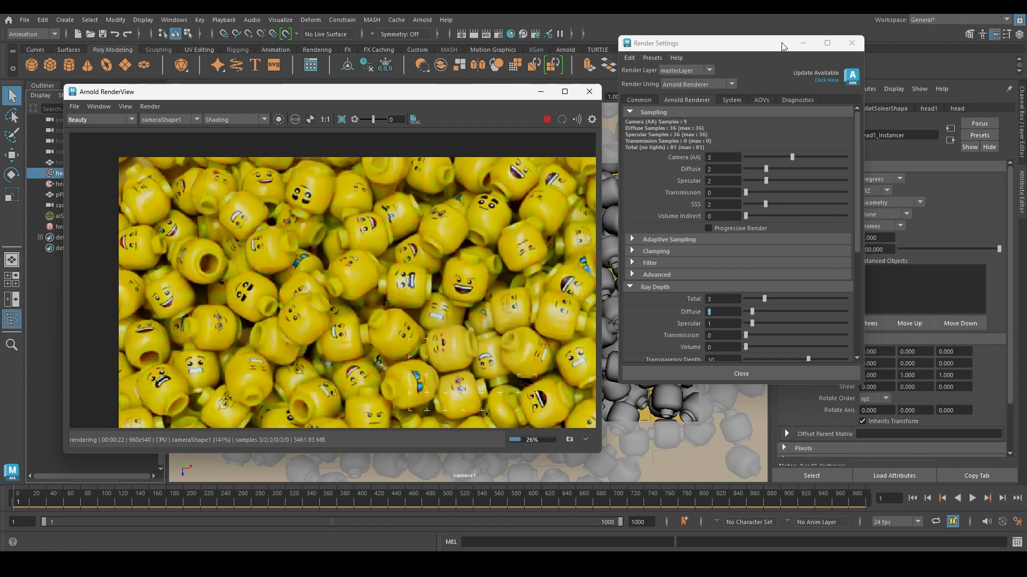
left_click_drag(781, 43, 682, 42)
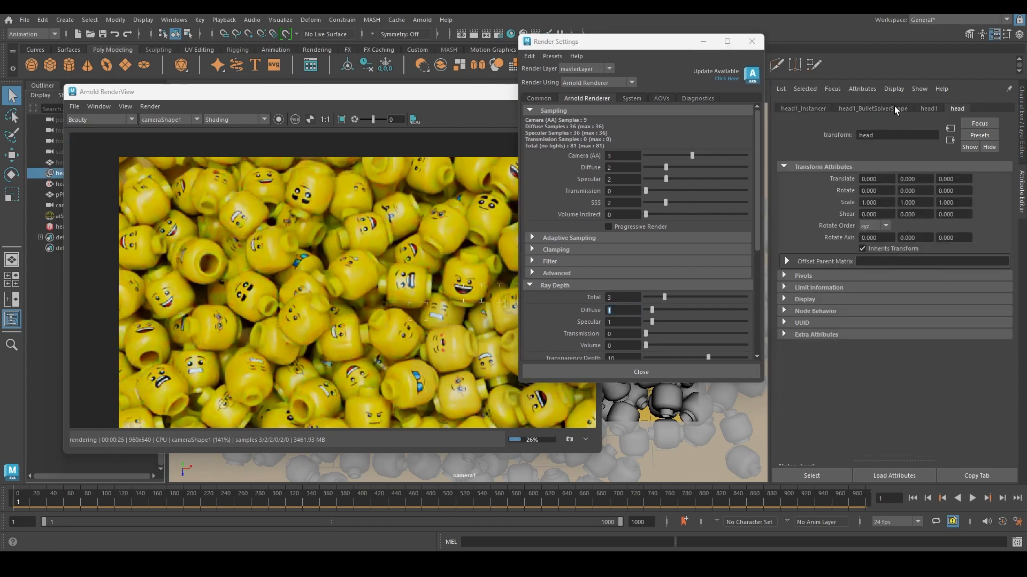
left_click(929, 109)
left_click_drag(166, 95, 287, 122)
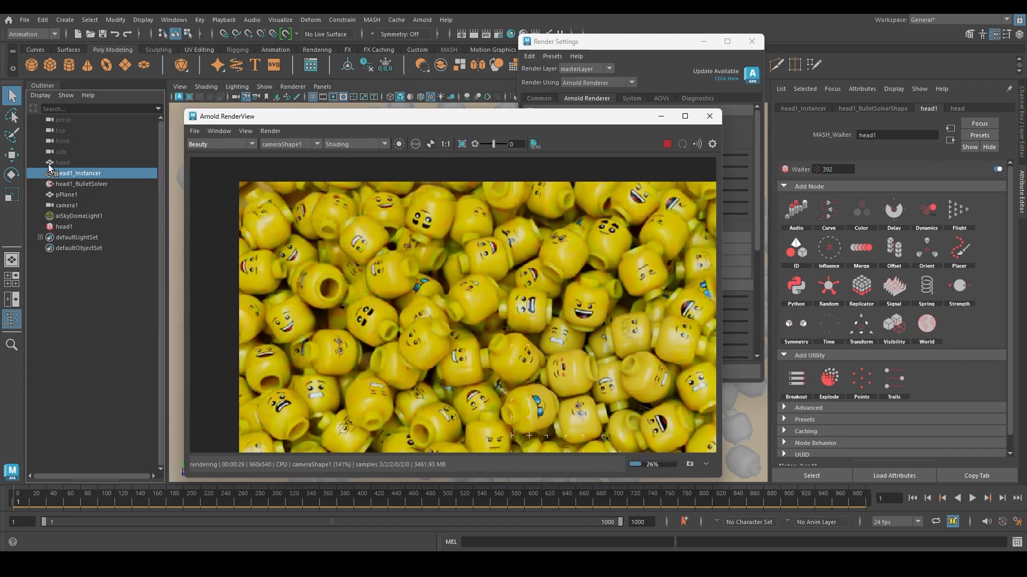
left_click(62, 163)
left_click(878, 109)
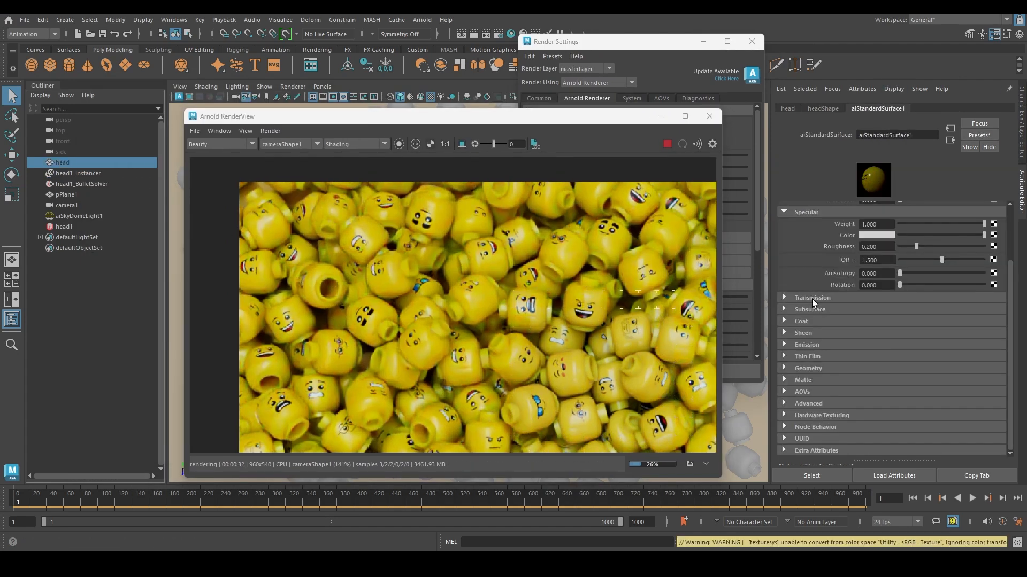
left_click(810, 310)
left_click(877, 321)
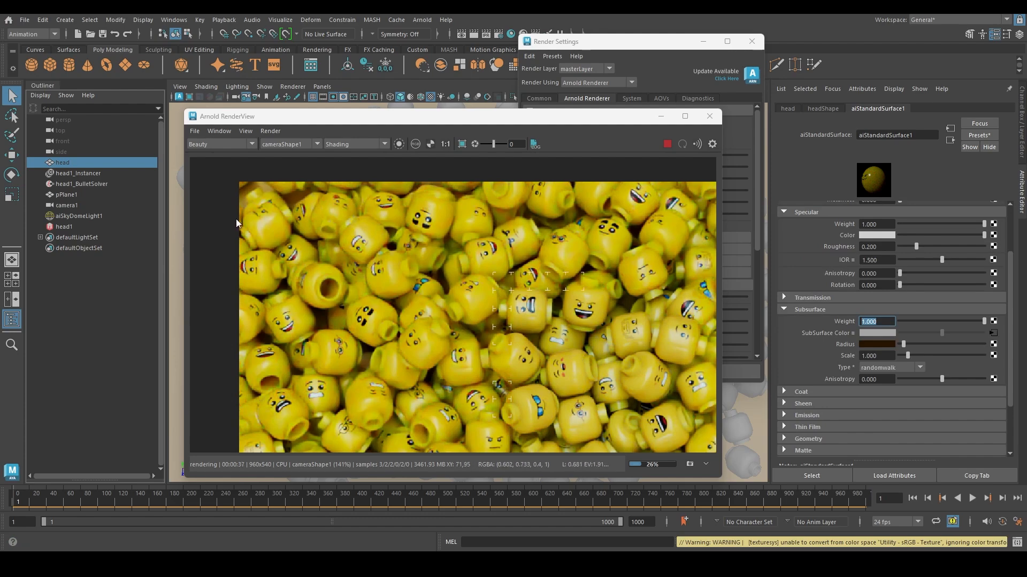
- Inspect the sss_direct and sss_indirect AOVs of the running render
left_click(226, 143)
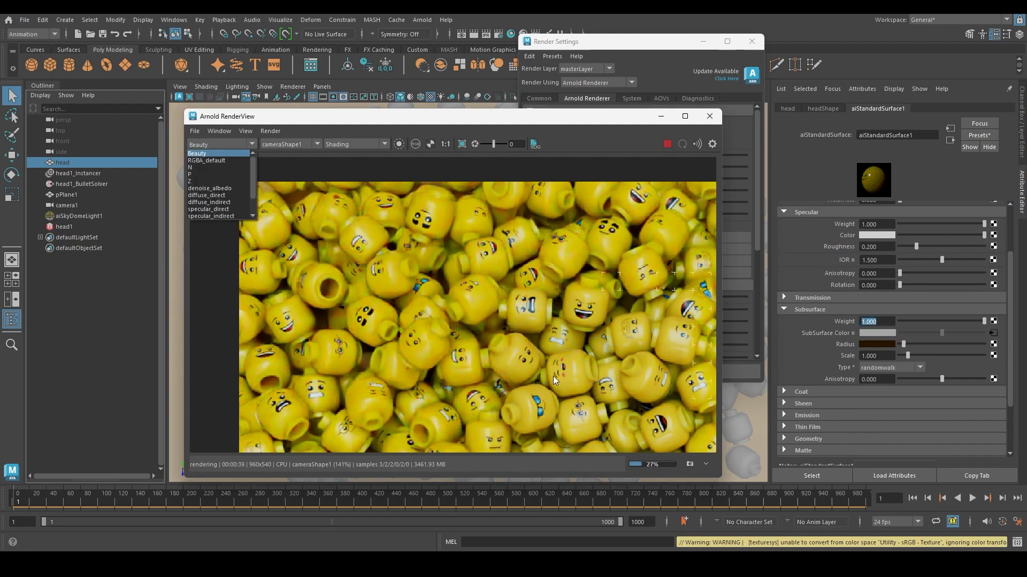
scroll(220, 185, "down", 1)
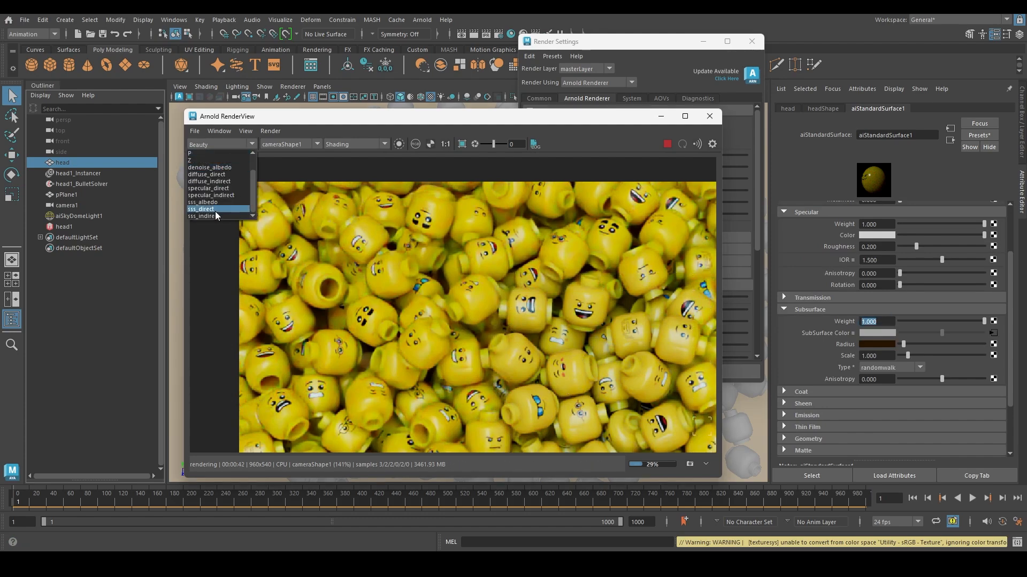
left_click(214, 209)
left_click(226, 146)
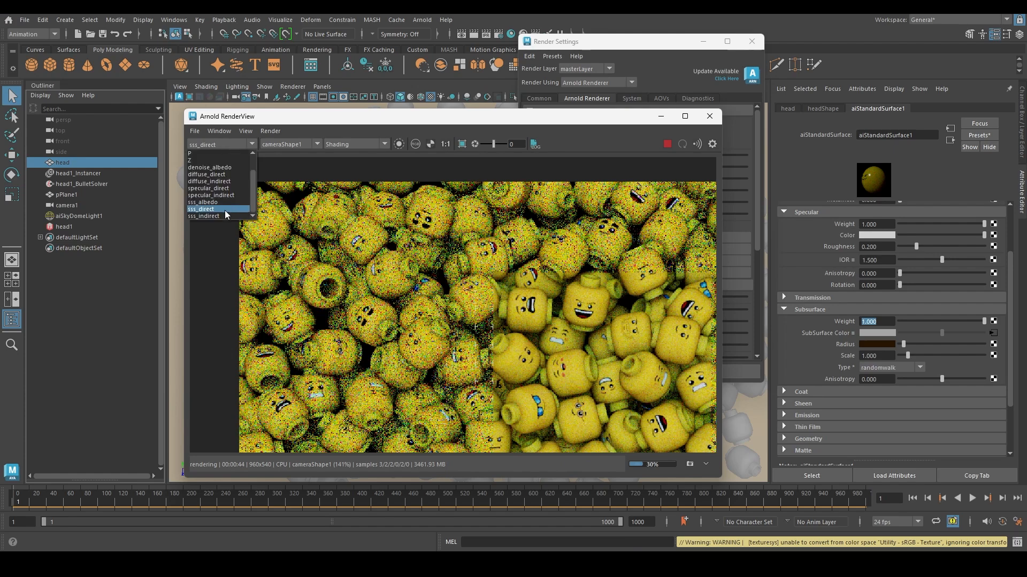
left_click(214, 216)
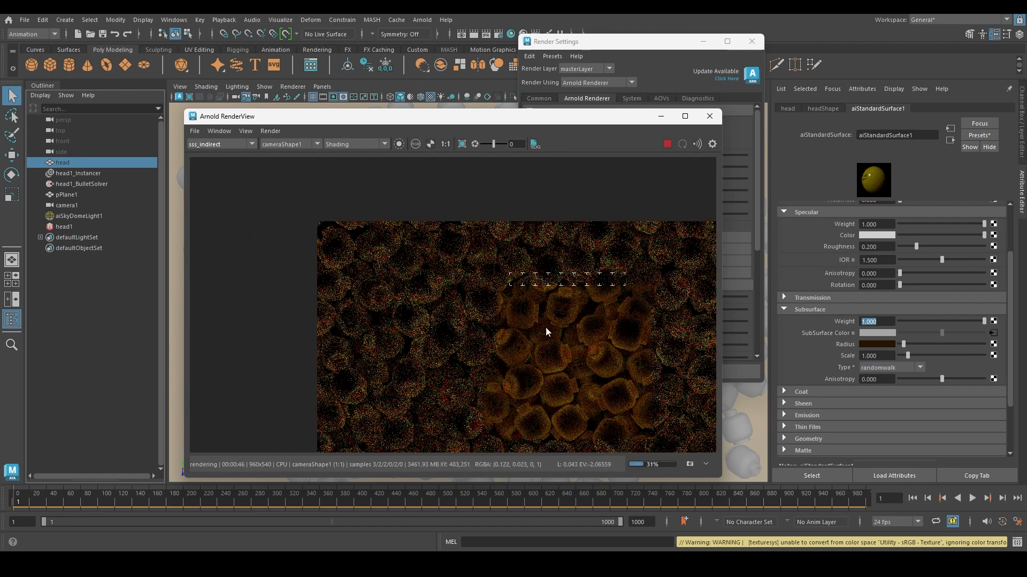
- Set the diffuse ray depth to 0 with the sss_indirect AOV displayed
left_click(587, 72)
key("BackSpace")
type("0")
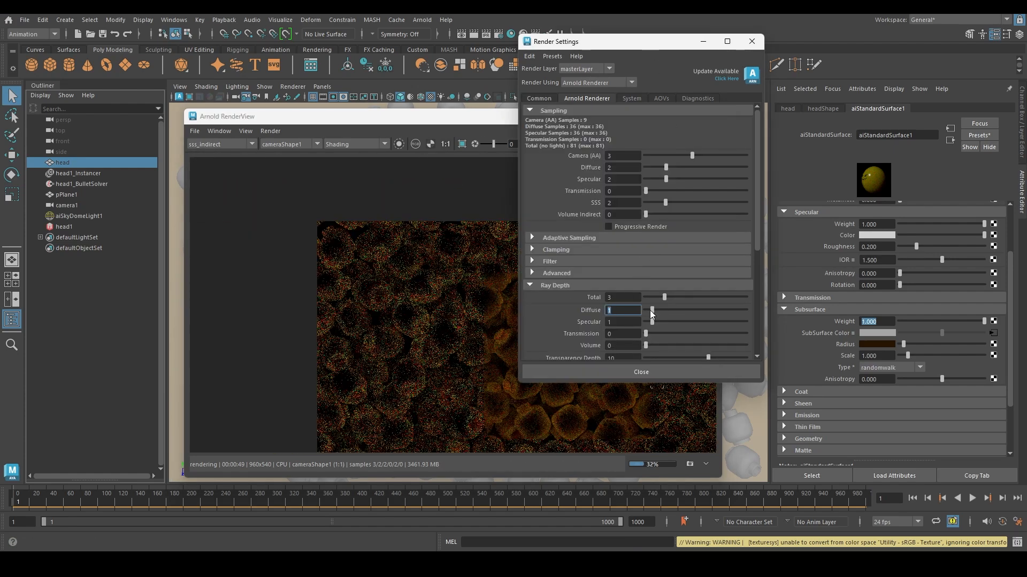
key("Return")
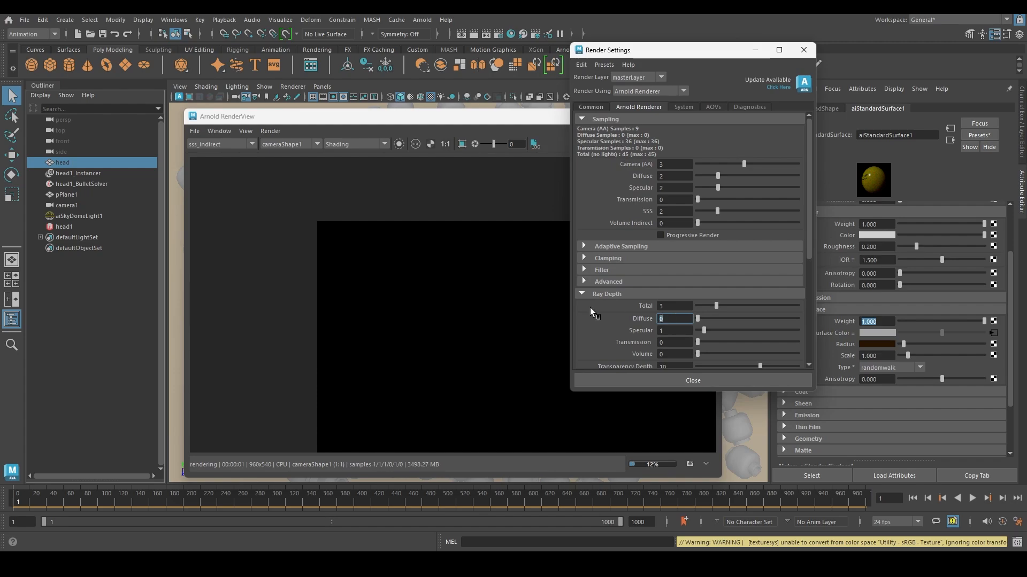
- Set the diffuse ray depth to 1 and examine the full frame in the sss_indirect AOV
key("BackSpace")
type("1")
key("Return")
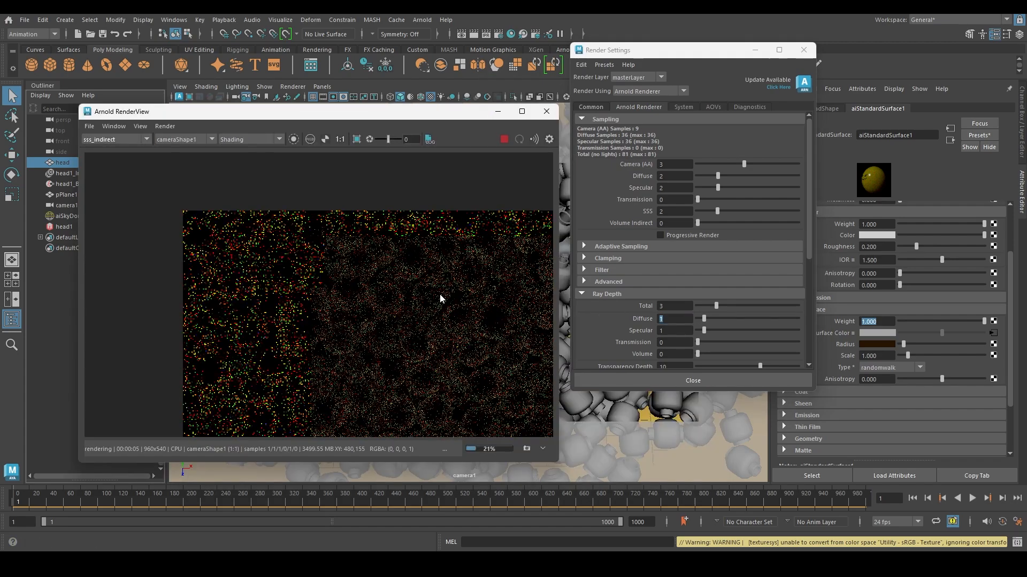
middle_click_drag(429, 294, 374, 277)
right_click_drag(374, 276, 514, 324, "alt")
middle_click_drag(468, 320, 454, 313)
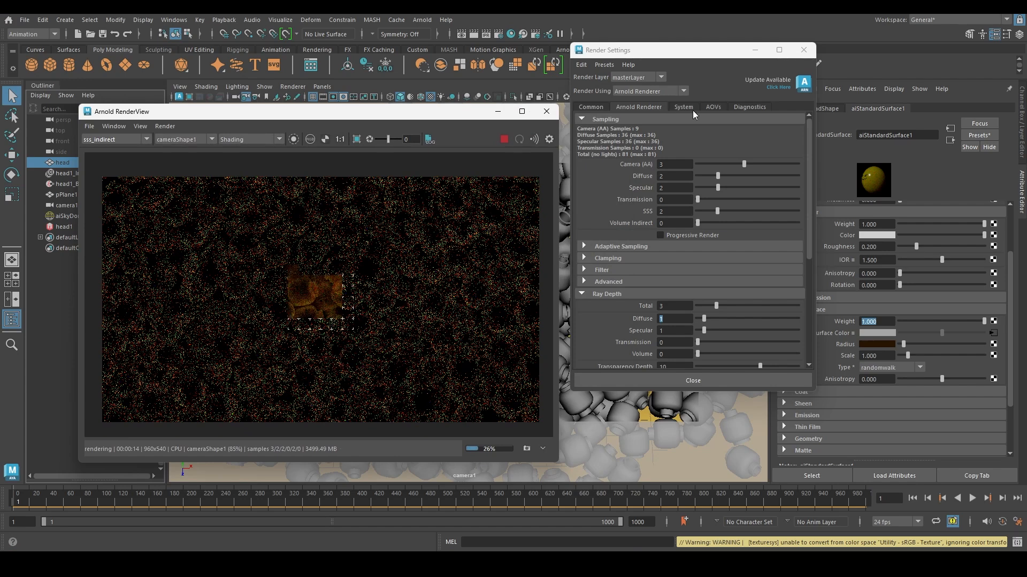
- Review the active AOVs in the render settings and display the denoise_albedo AOV in the RenderView
left_click(712, 107)
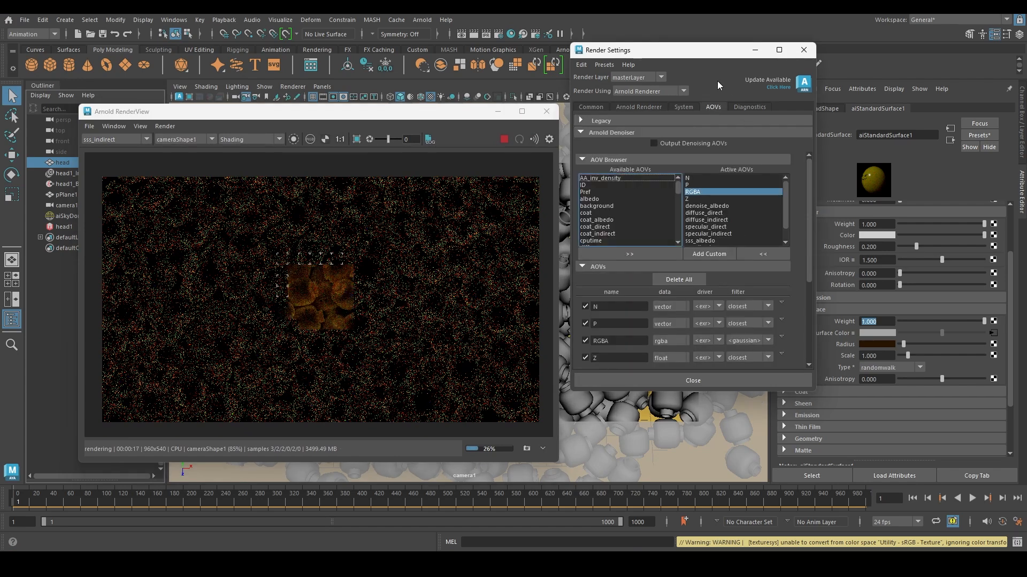
scroll(731, 301, "down", 5)
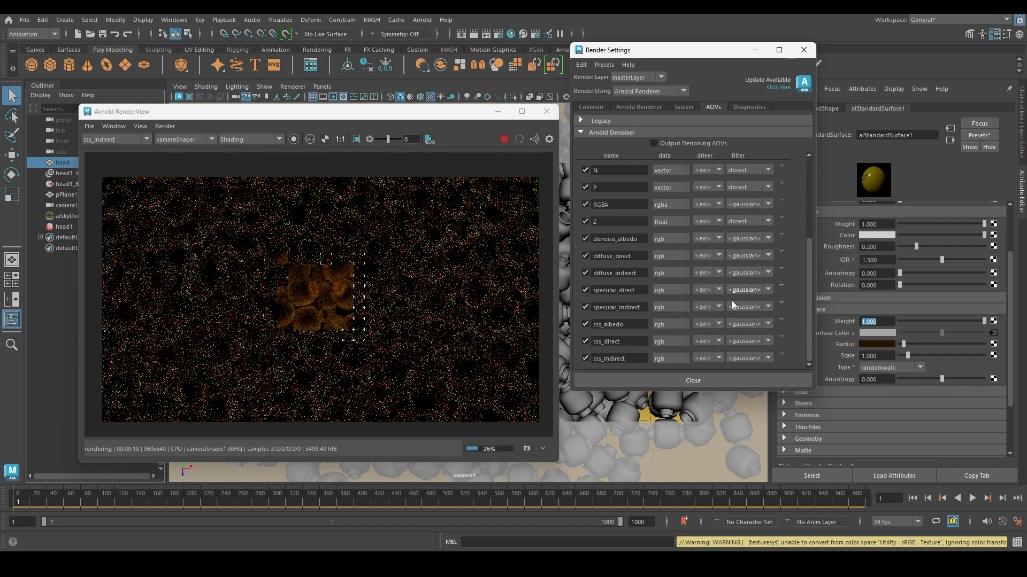
scroll(731, 301, "up", 2)
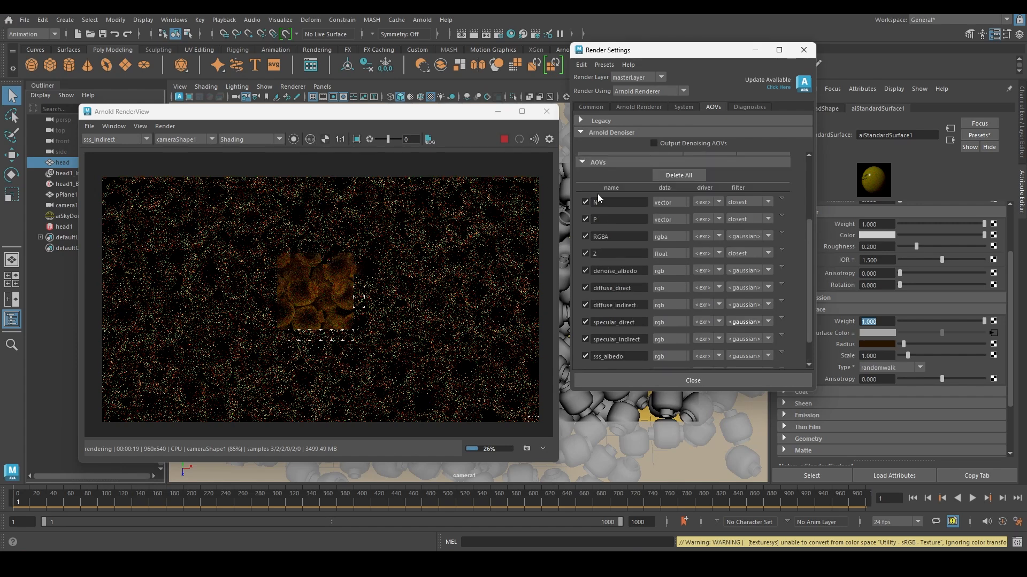
left_click(608, 259)
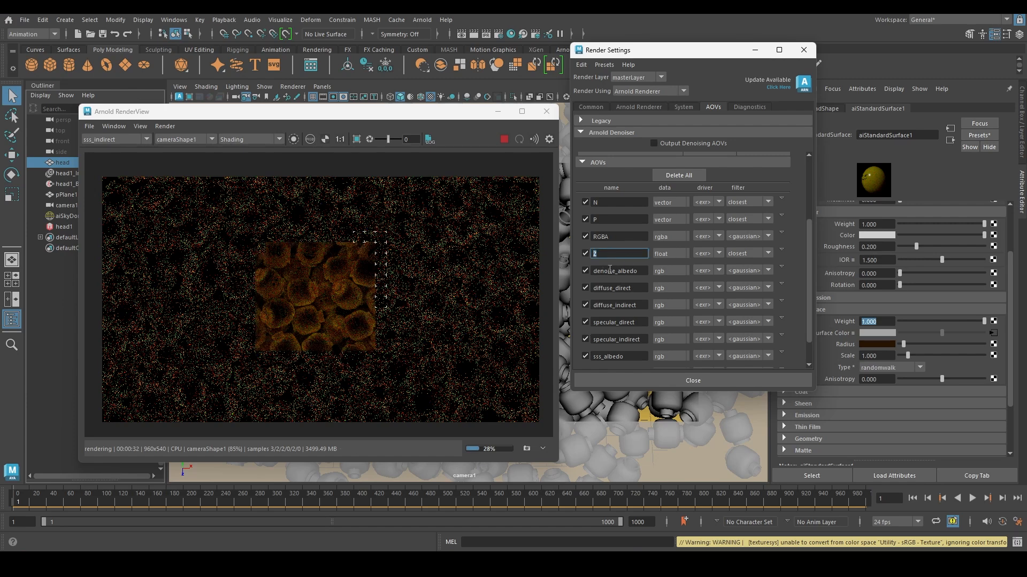
left_click_drag(609, 270, 593, 270)
left_click(115, 139)
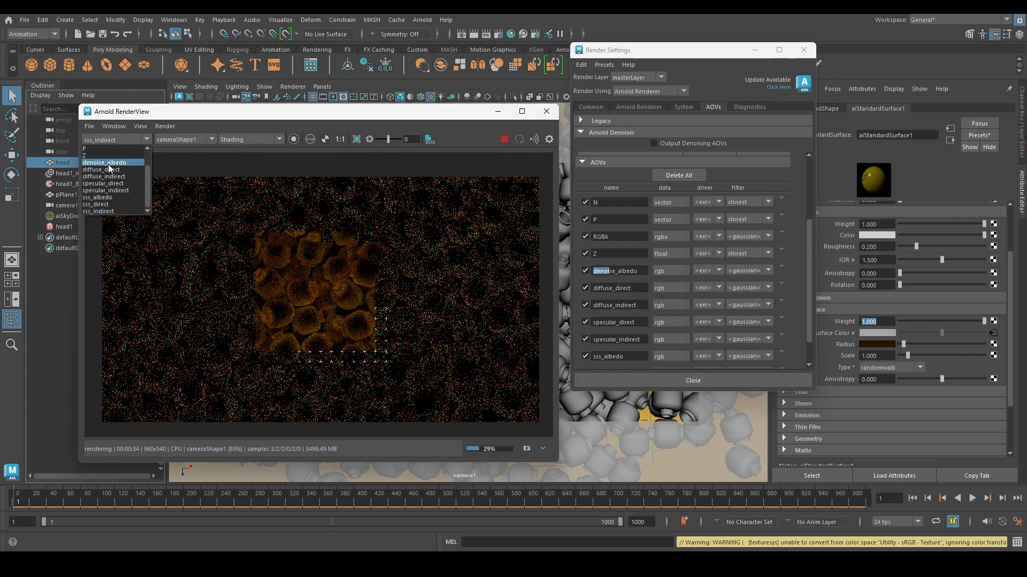
left_click(109, 162)
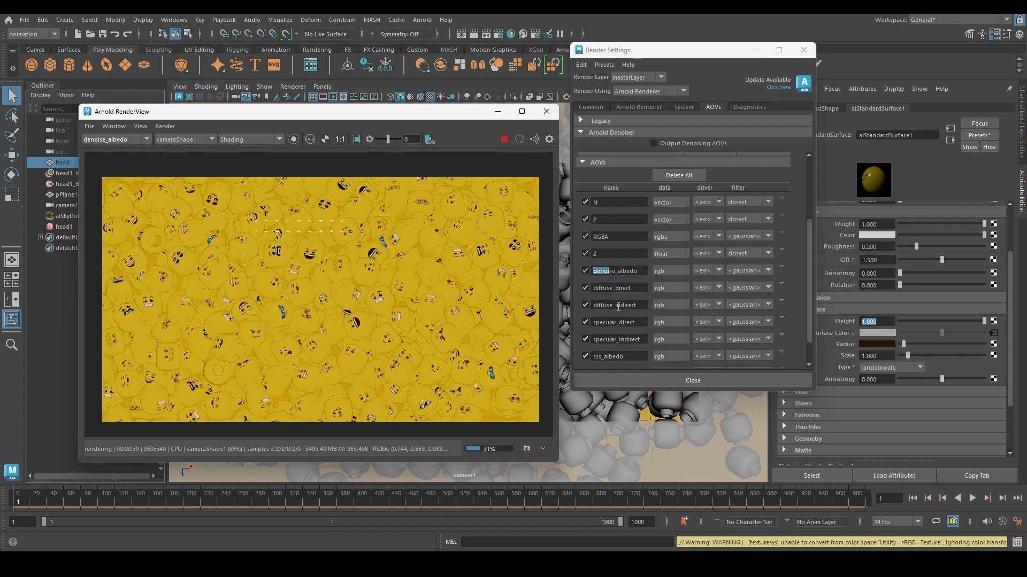
- Go through the diffuse, specular and sss entries in the AOV list and display the sss_albedo AOV
left_click_drag(625, 305, 571, 324)
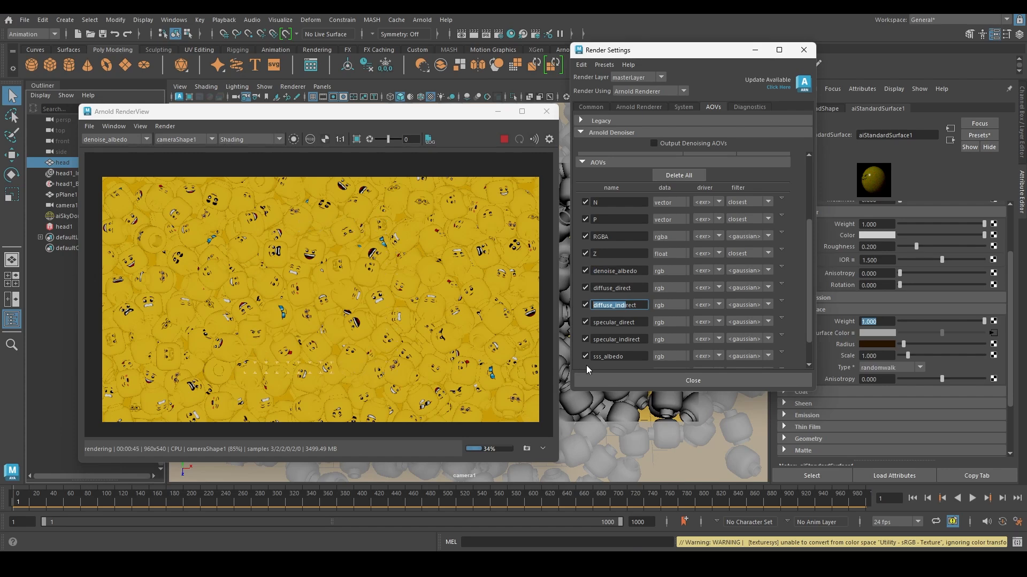
left_click_drag(590, 322, 554, 346)
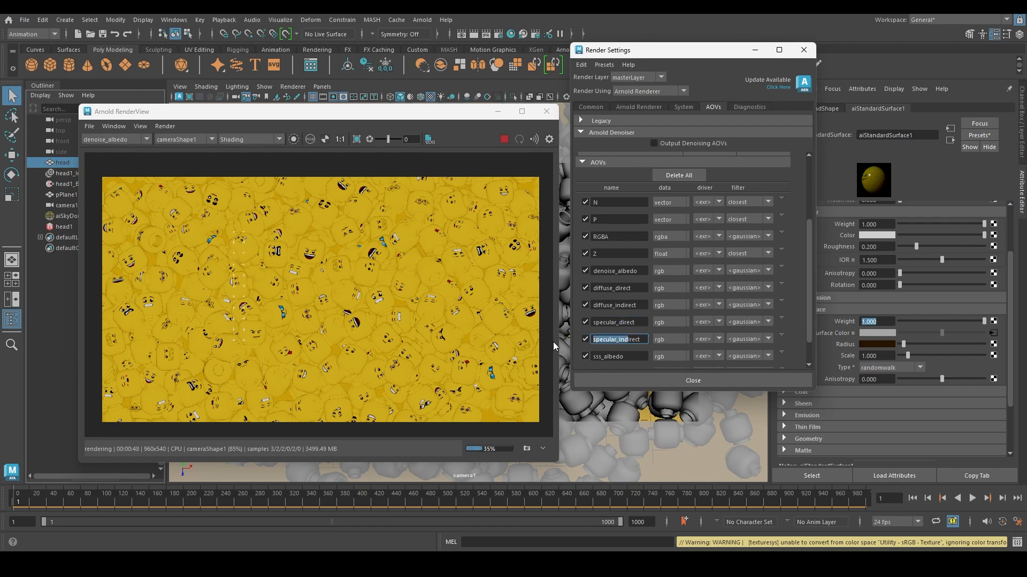
scroll(618, 319, "down", 1)
left_click_drag(631, 324, 540, 324)
left_click(98, 139)
left_click(117, 207)
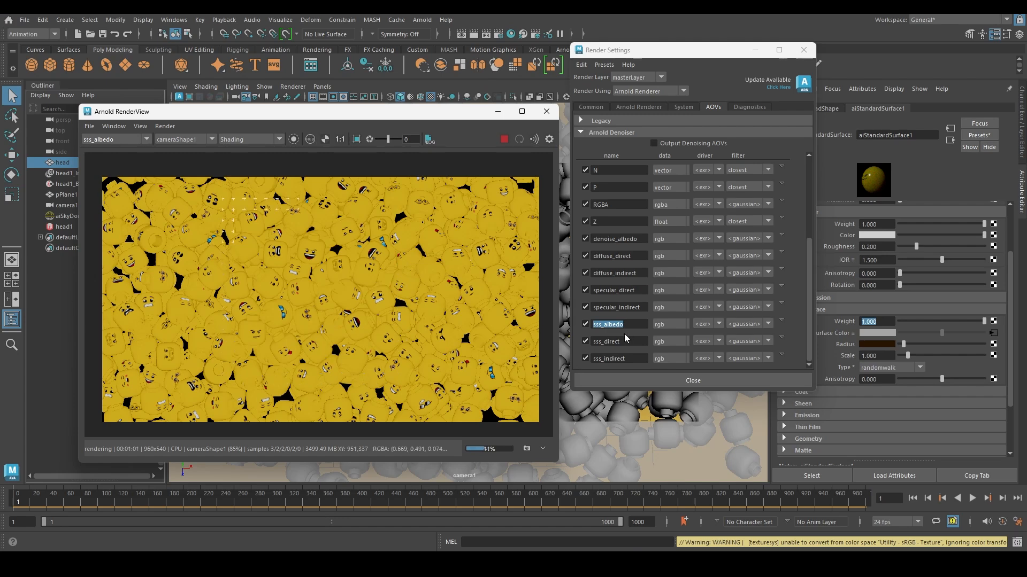
- Compare the sss_direct and sss_indirect AOVs by alternating between them, and return the render to Beauty
left_click(124, 139)
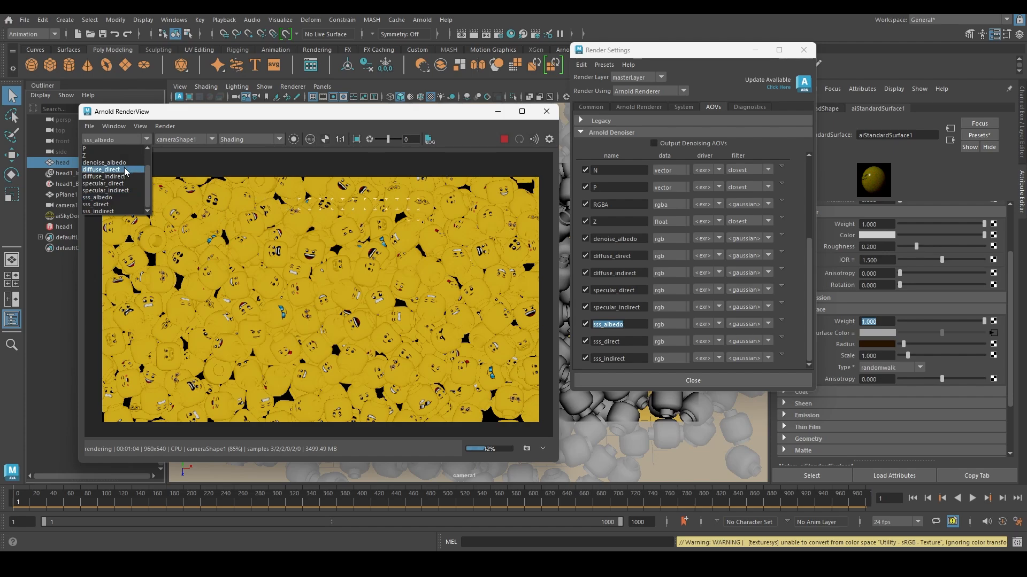
left_click(107, 204)
left_click(126, 139)
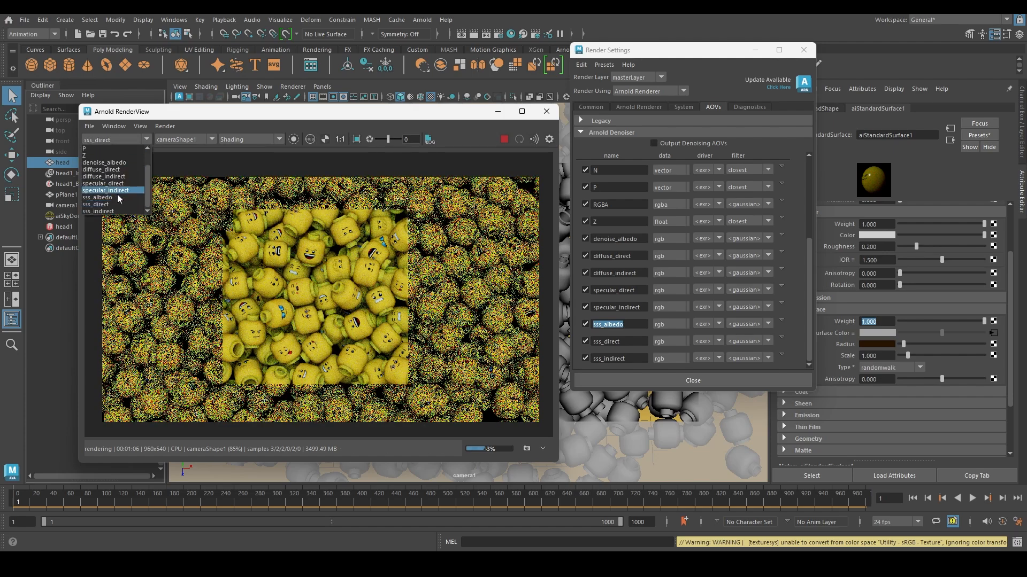
left_click(107, 214)
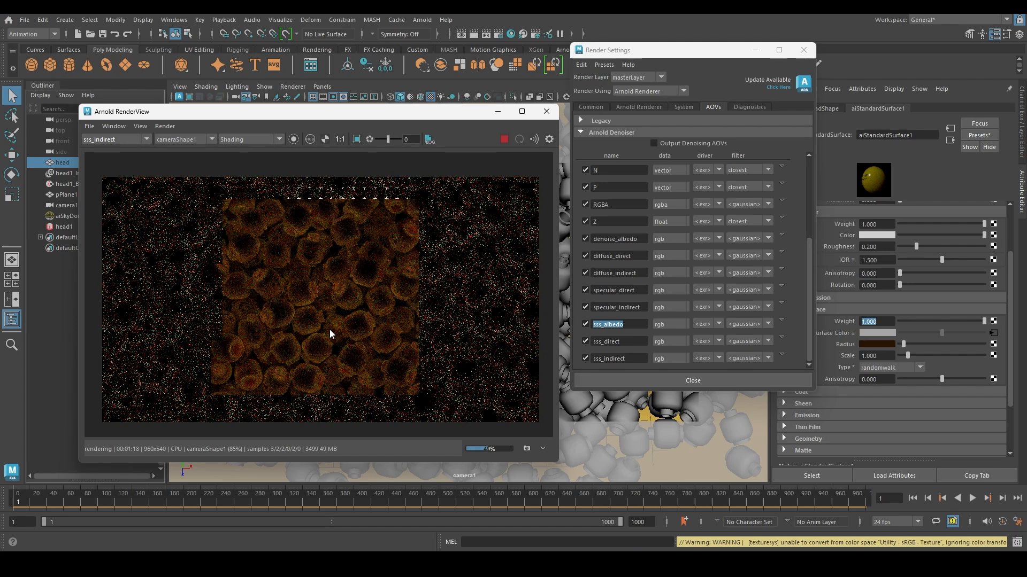
left_click(117, 139)
left_click(110, 205)
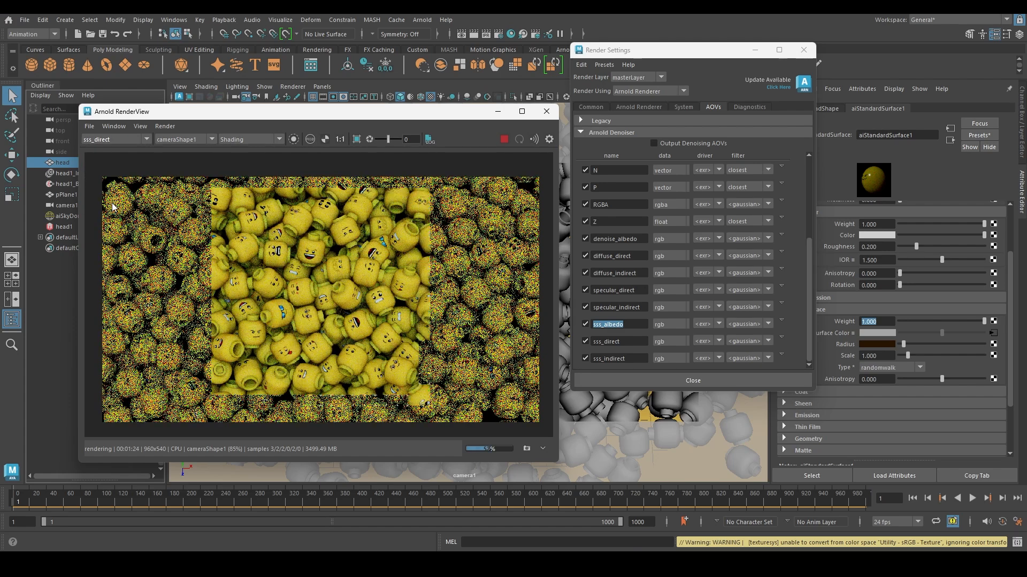
key("Down")
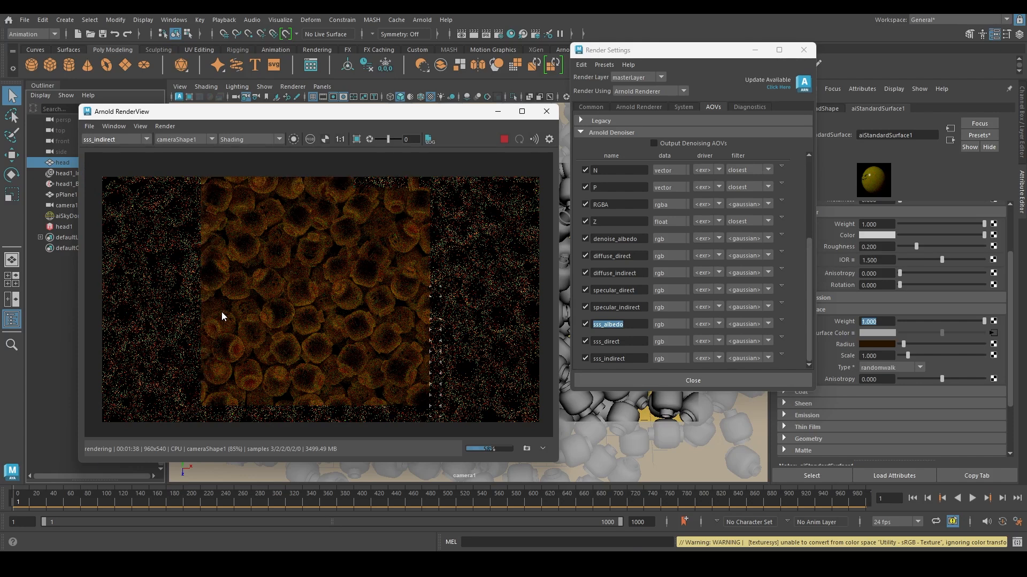
left_click(114, 139)
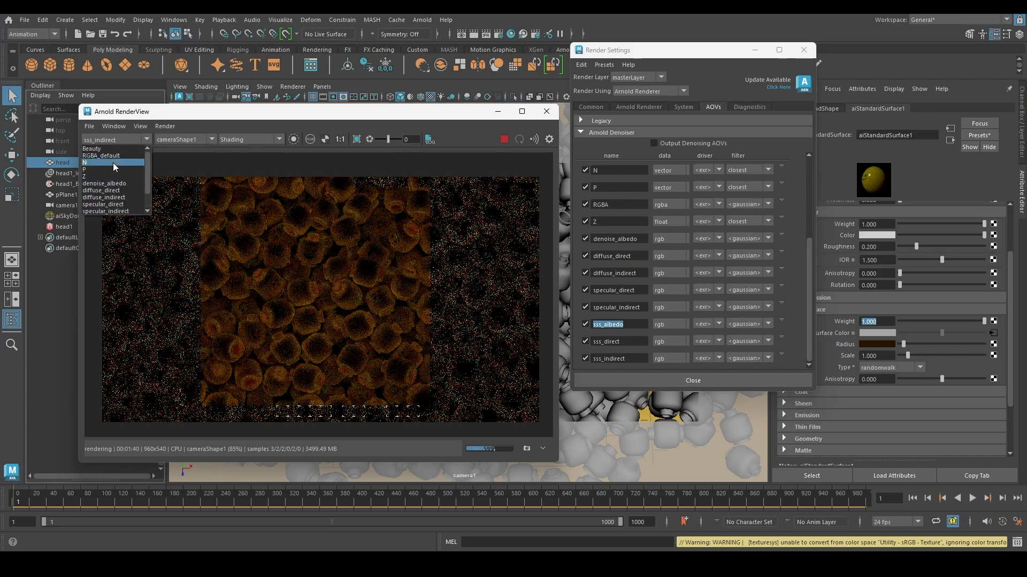
left_click(102, 151)
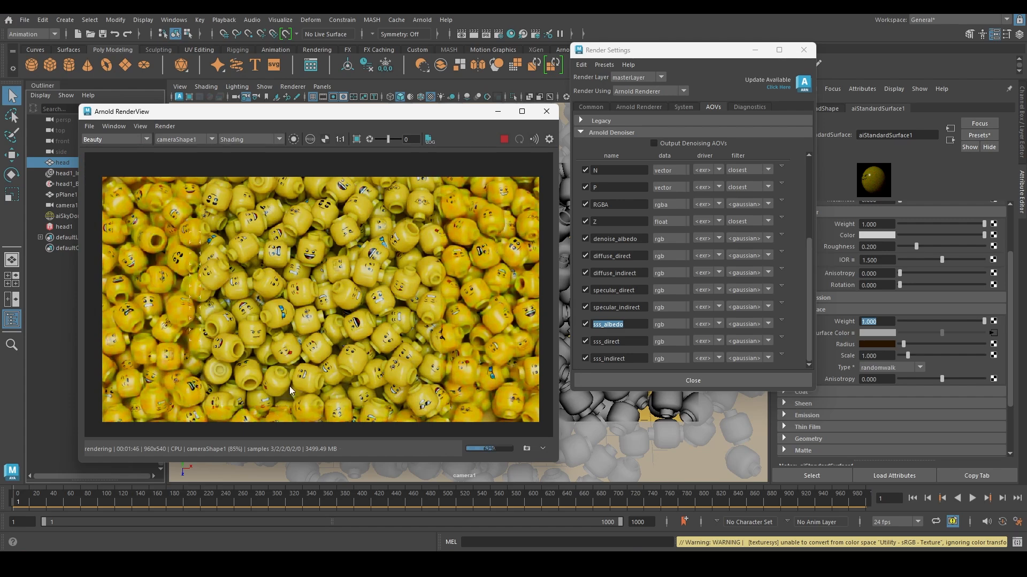
- Show the Diagnostics render settings and maximize the Arnold RenderView window
left_click(757, 108)
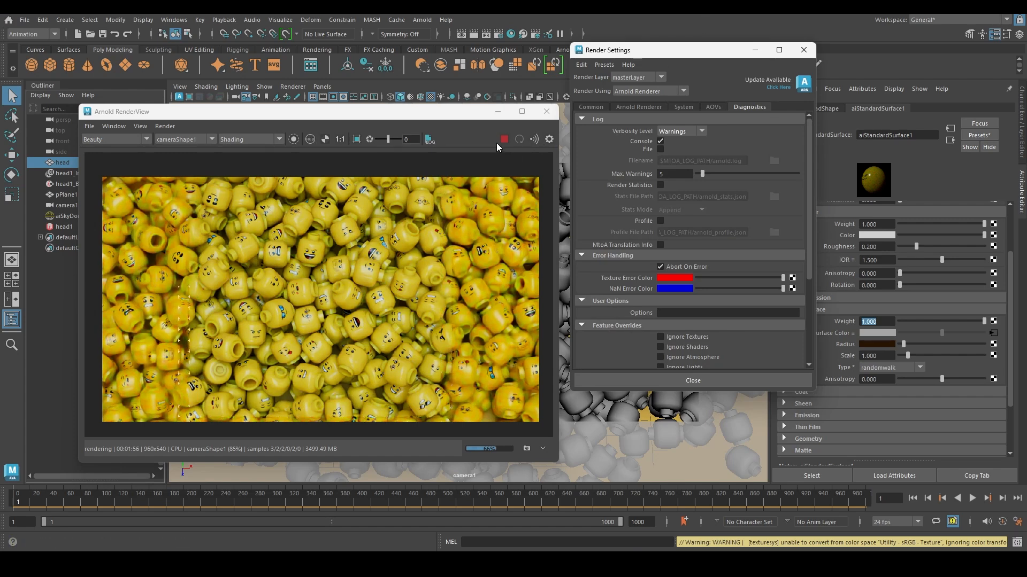
left_click(522, 111)
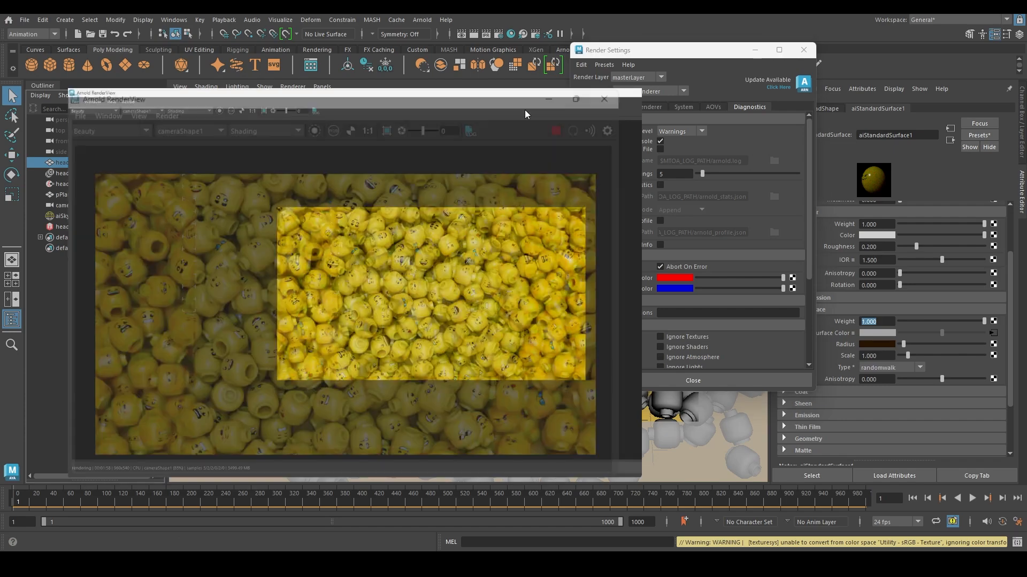
- Restore the RenderView window to its smaller size and inspect the rendered heads' surface shading up close and overall
scroll(630, 288, "up", 1)
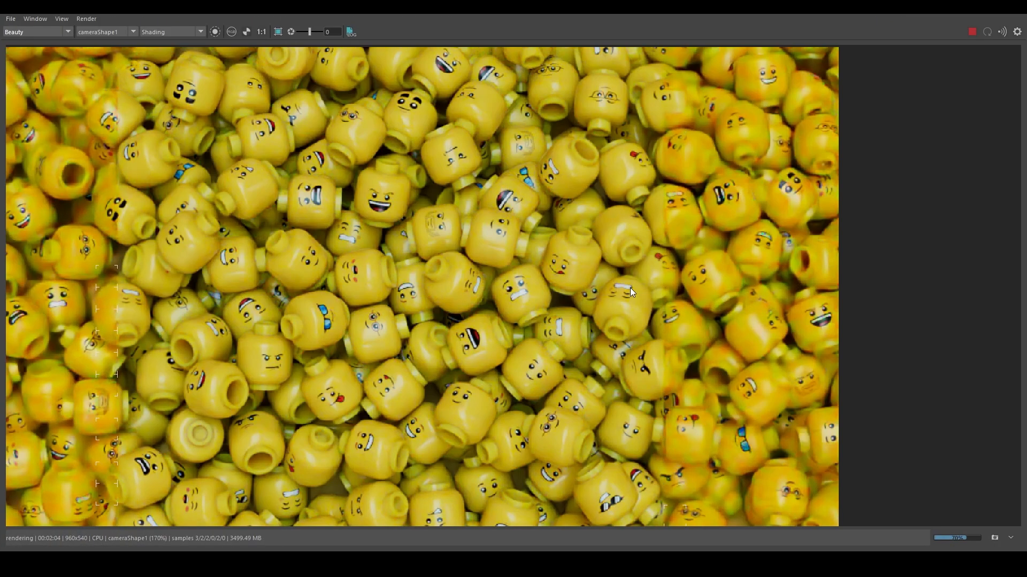
left_click_drag(591, 7, 591, 51)
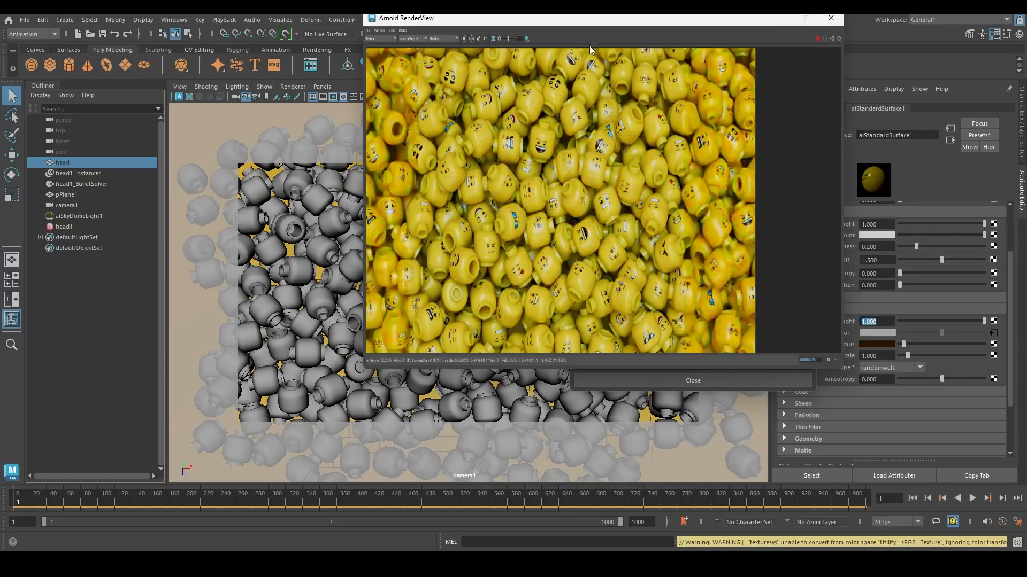
scroll(441, 254, "up", 1)
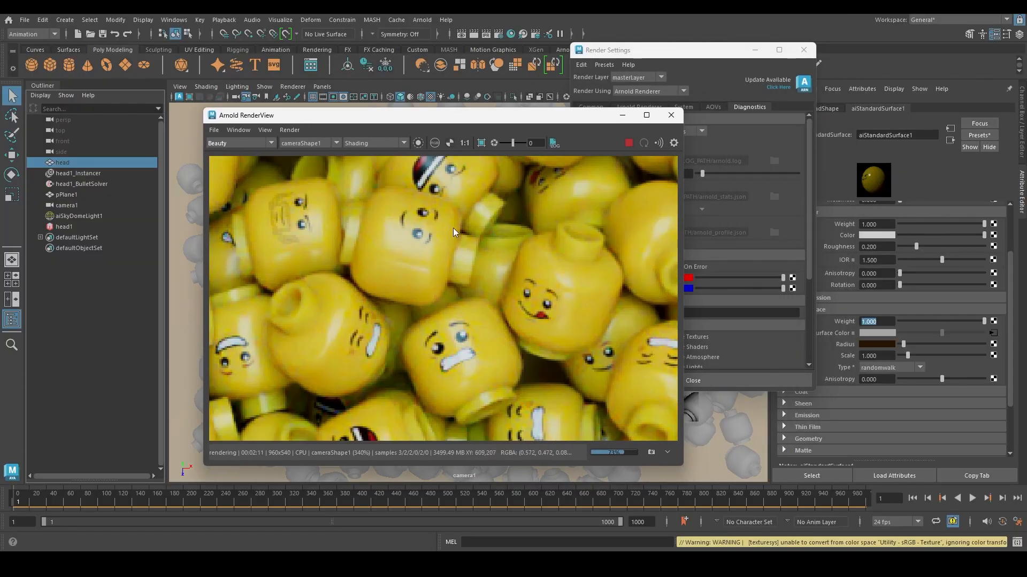
scroll(394, 221, "down", 1)
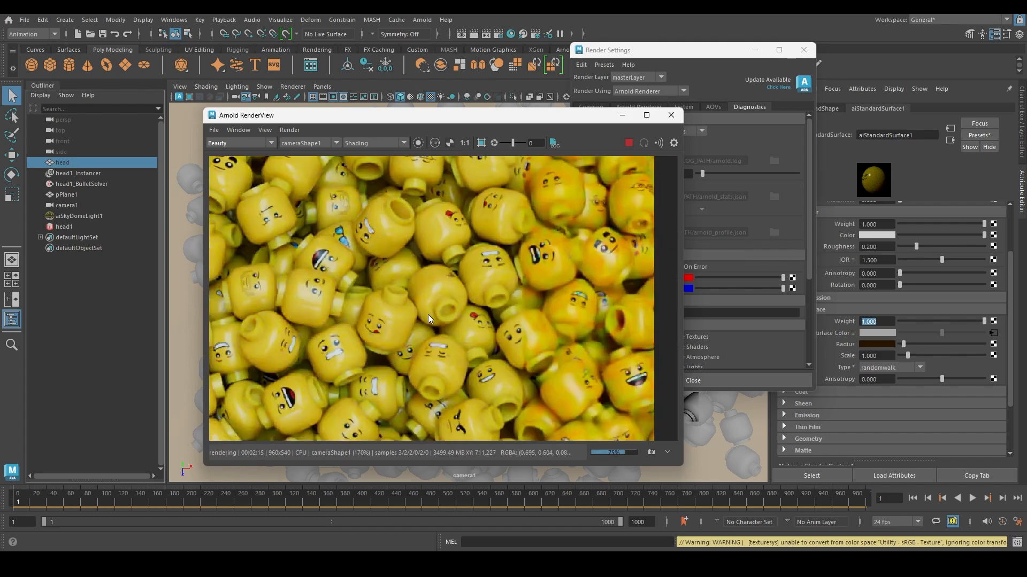
scroll(317, 312, "up", 1)
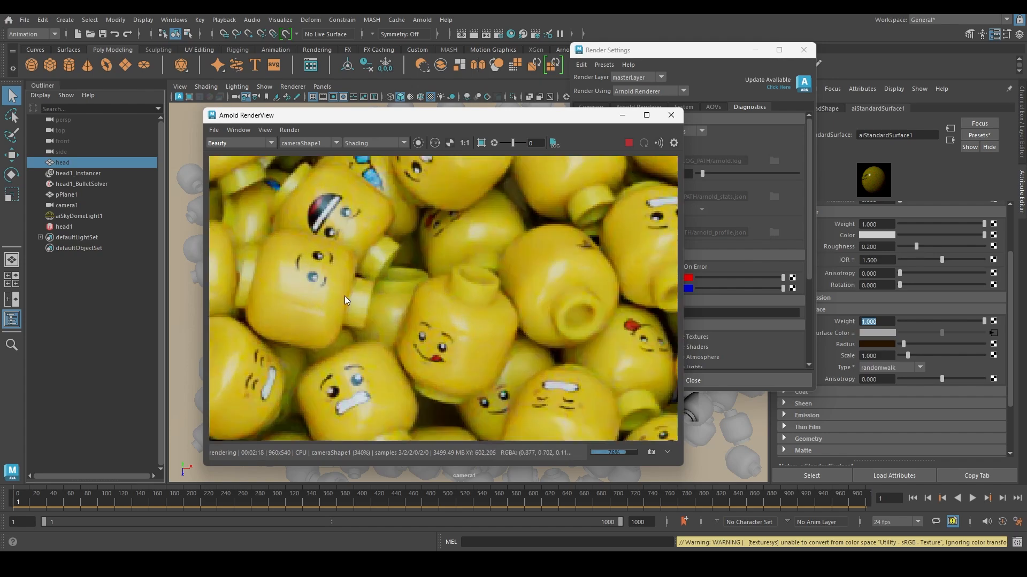
scroll(390, 323, "down", 2)
left_click_drag(391, 342, 422, 308)
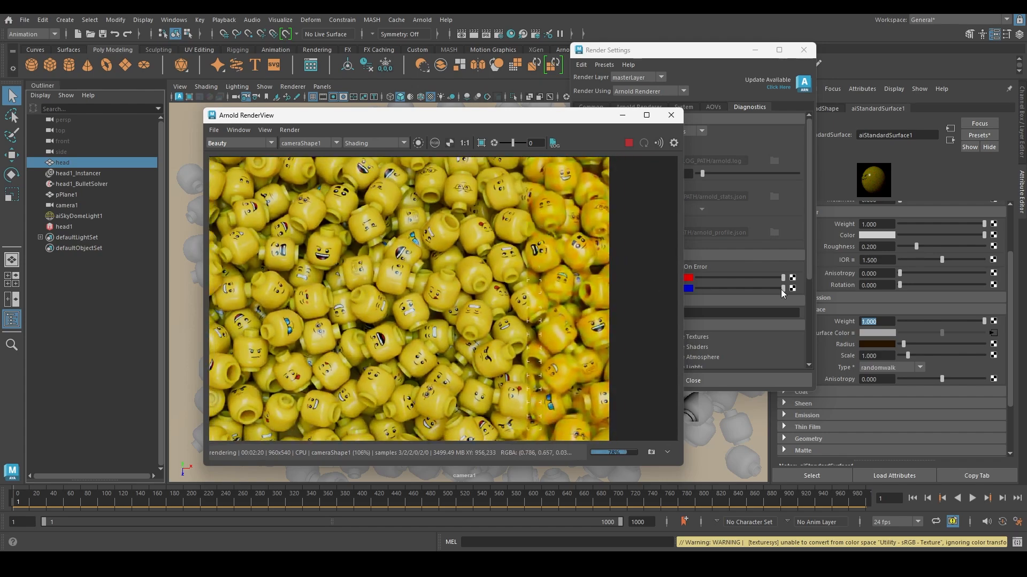
- Select aiSkyDomeLight1 and lower its exposure, trying -0.5 before settling on -2
left_click(79, 216)
left_click(877, 306)
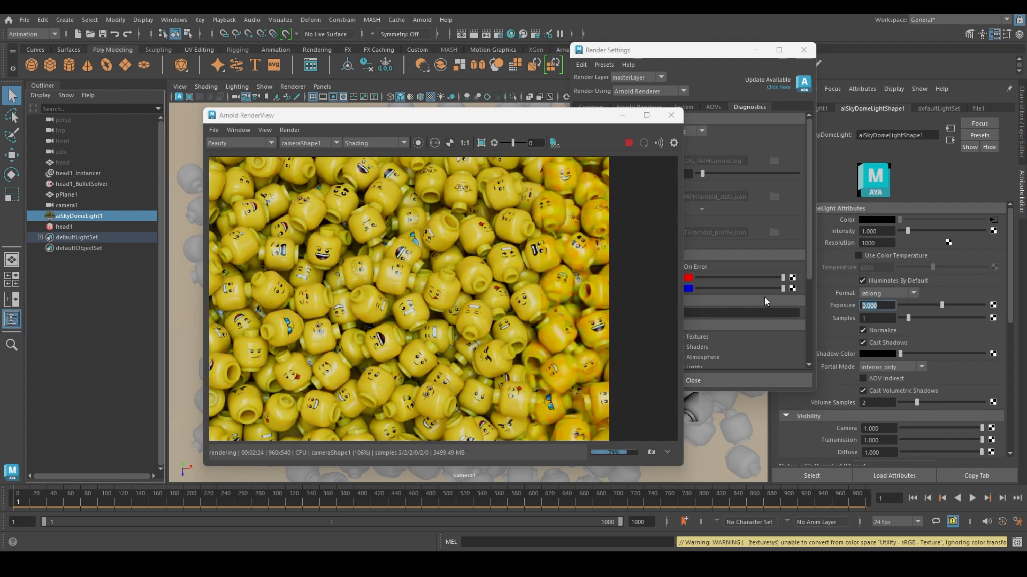
type("-0.5")
key("Return")
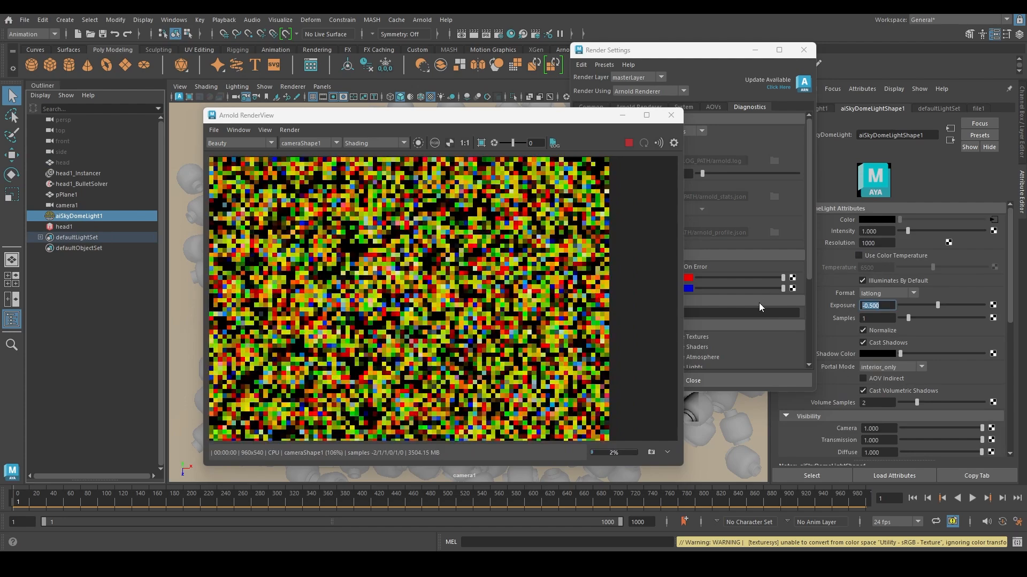
type("-2")
key("Return")
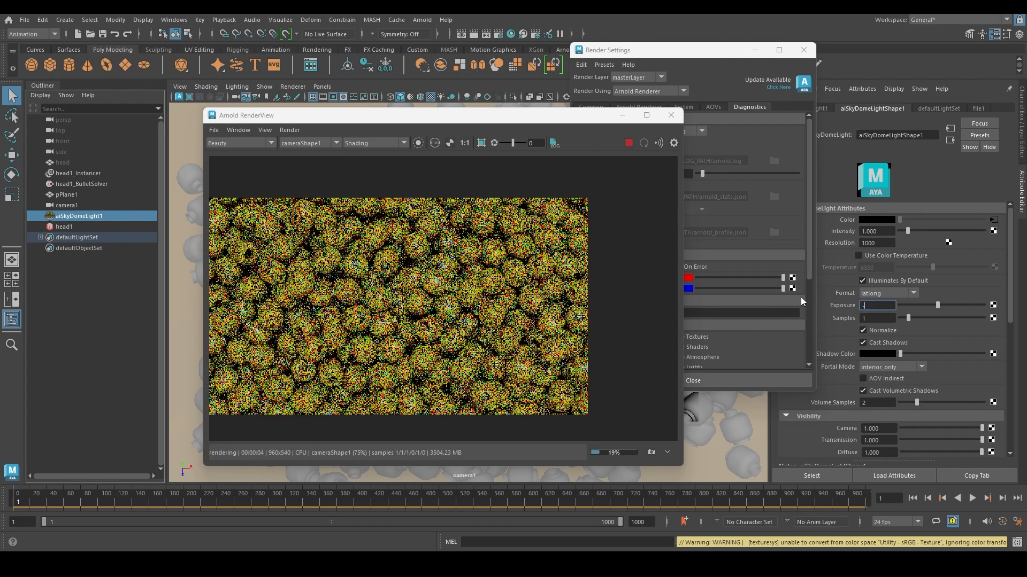
- Render a small region around a couple of heads and inspect its highlights in the specular_direct AOV
scroll(396, 306, "up", 2)
left_click_drag(327, 228, 400, 319, "shift")
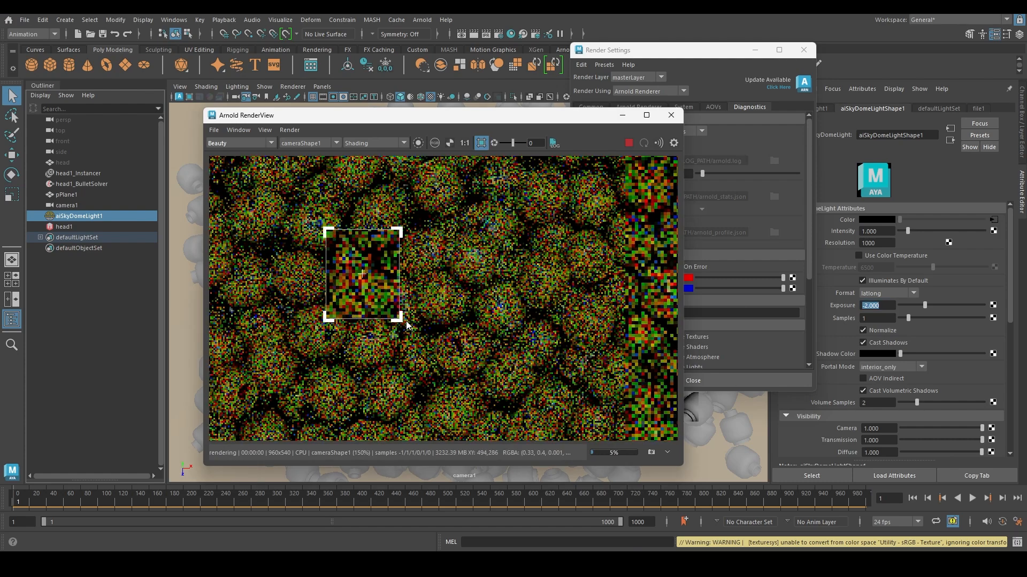
scroll(389, 288, "up", 1)
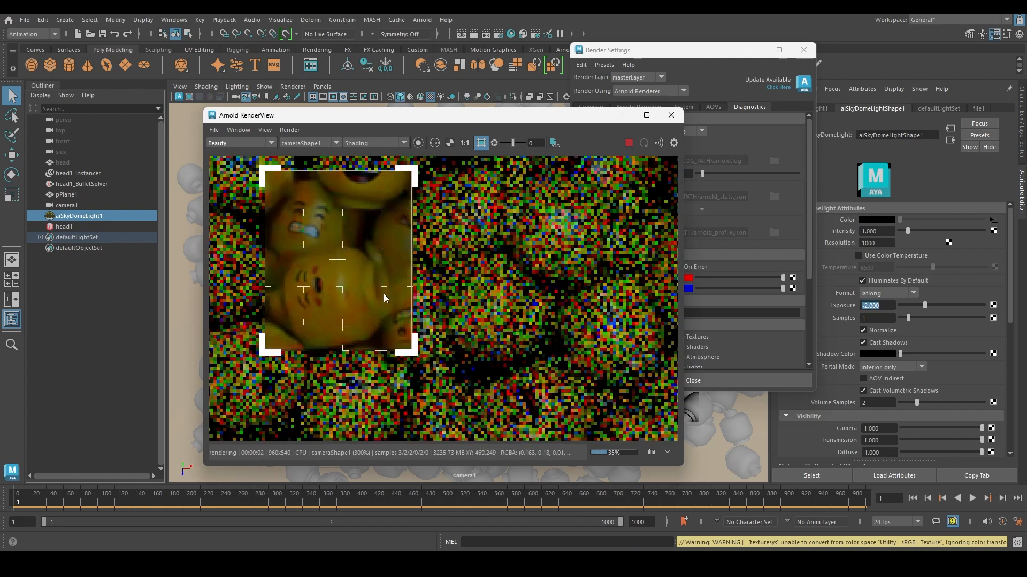
left_click(226, 142)
left_click(233, 209)
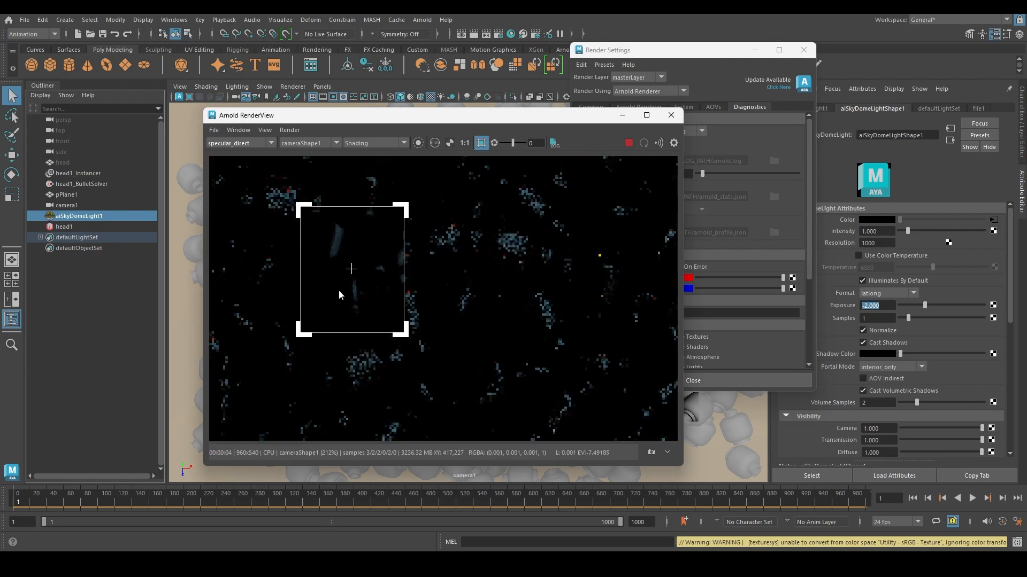
scroll(378, 268, "up", 1)
- Return the render to Beauty over the full frame and examine the heads under the dimmed skydome
left_click(240, 144)
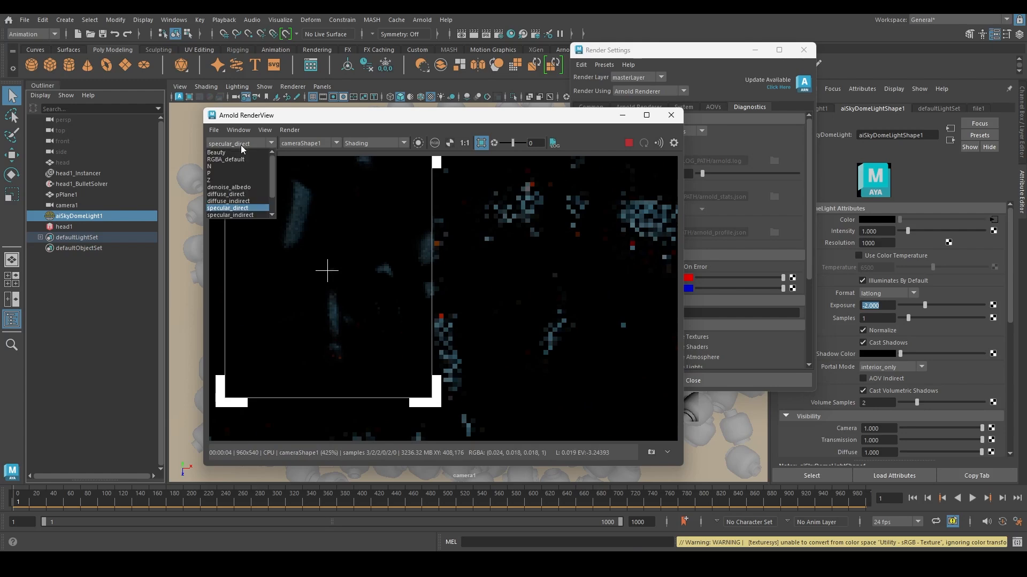
left_click(229, 153)
scroll(478, 312, "down", 2)
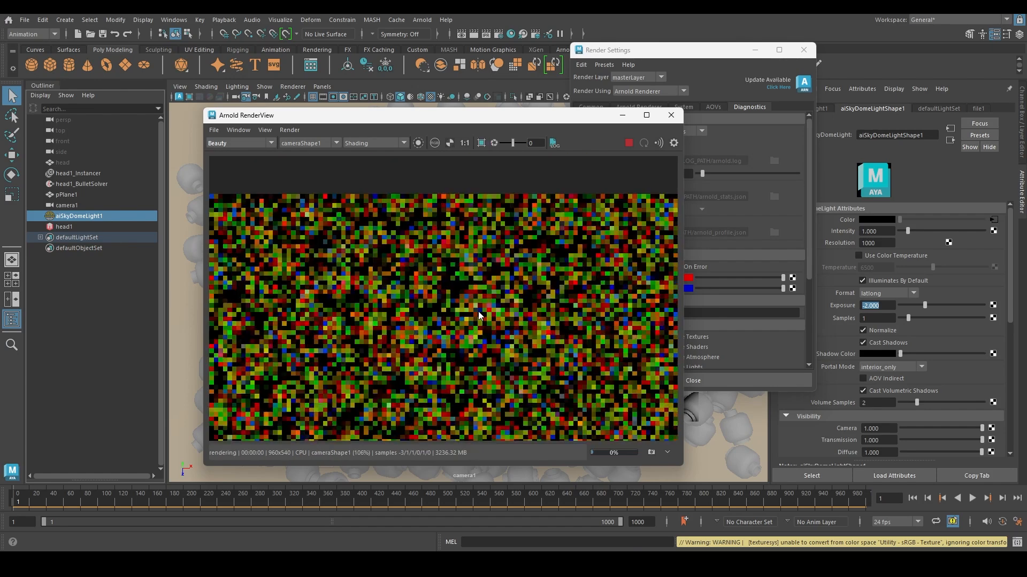
scroll(479, 309, "down", 1)
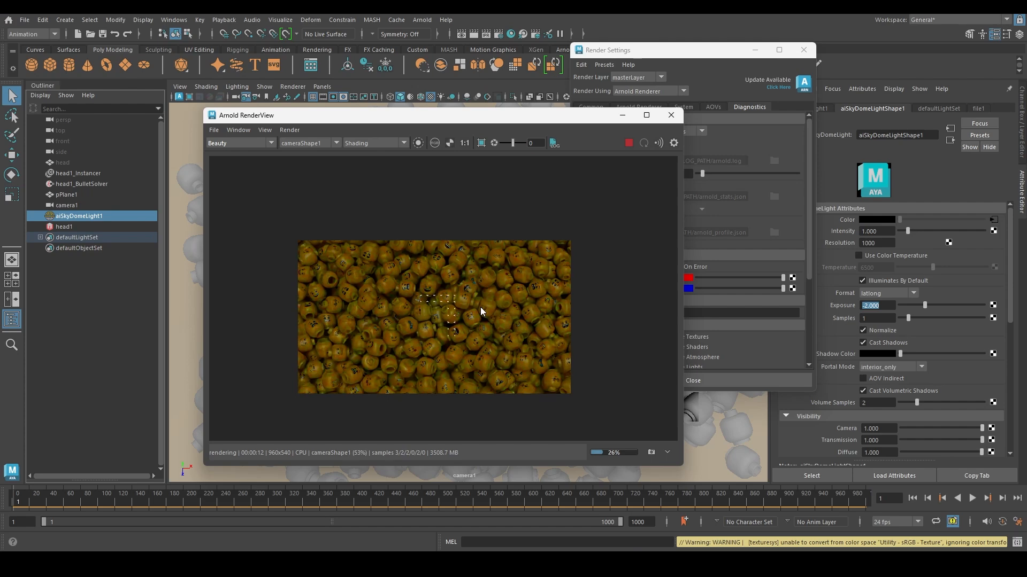
scroll(414, 306, "up", 2)
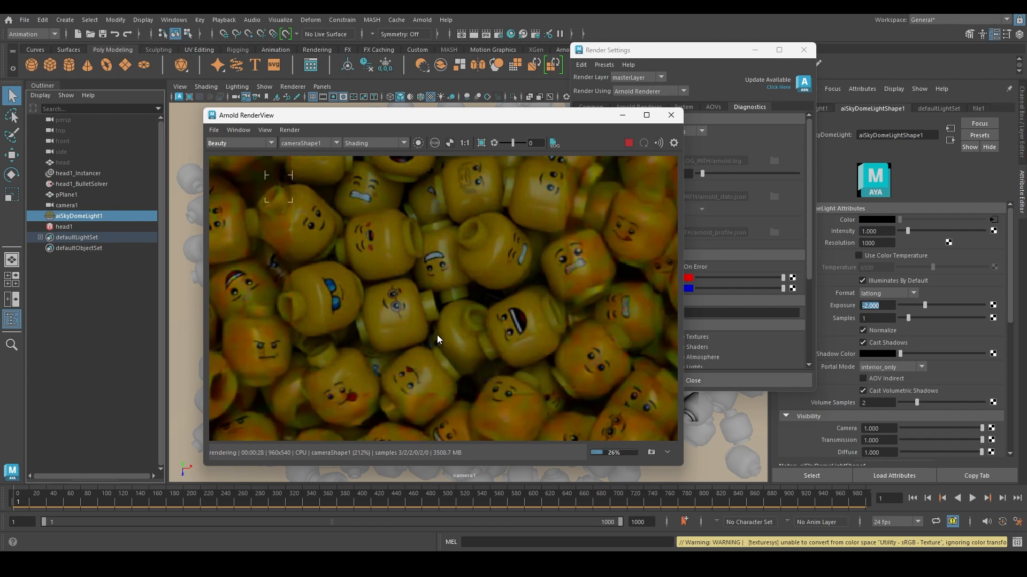
- Stop the render and replace the skydome's color texture image with artist_workshop_4k.exr
left_click(630, 143)
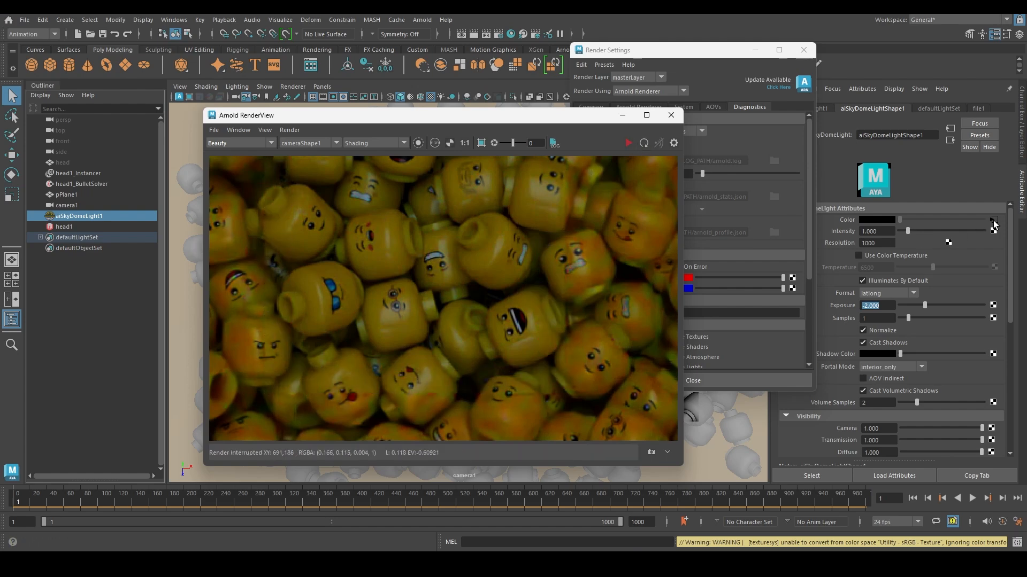
left_click(996, 219)
left_click(995, 219)
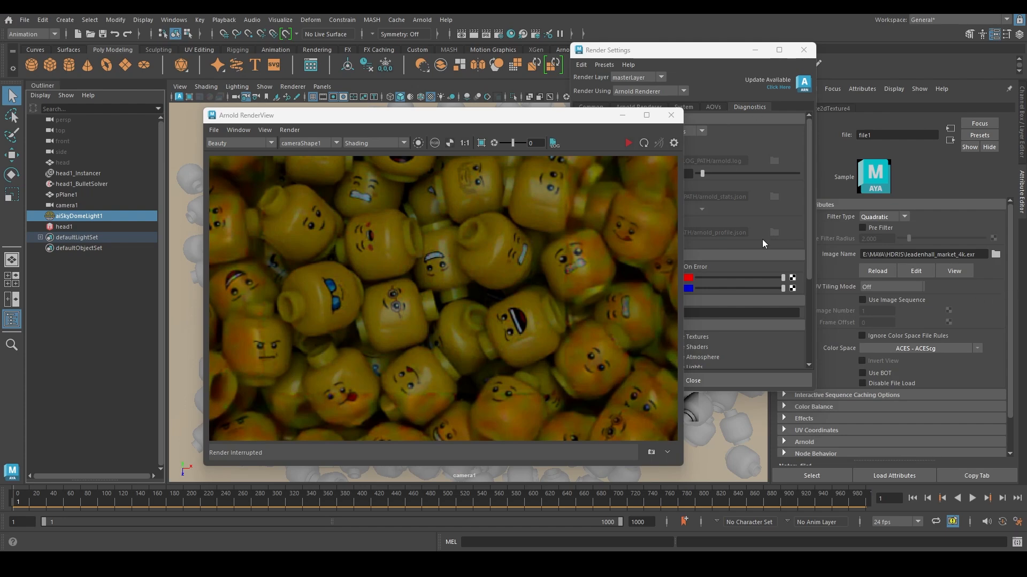
left_click(995, 255)
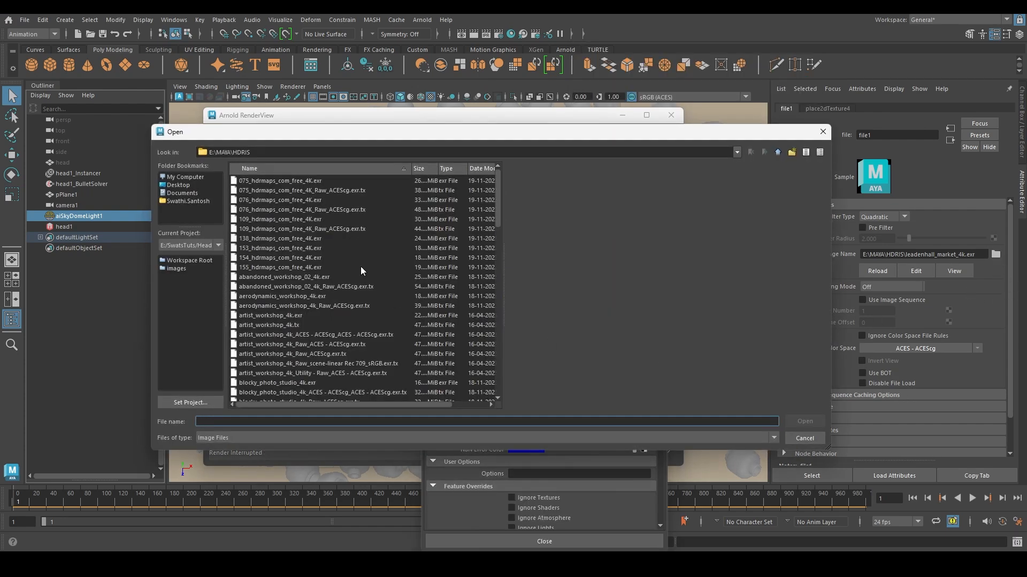
left_click(277, 335)
left_click(291, 315)
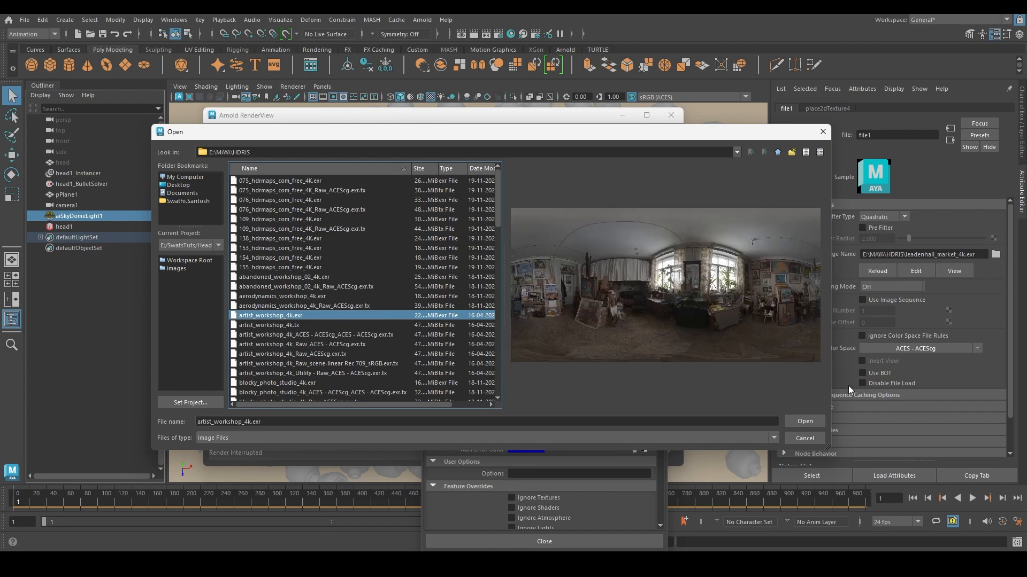
left_click(804, 422)
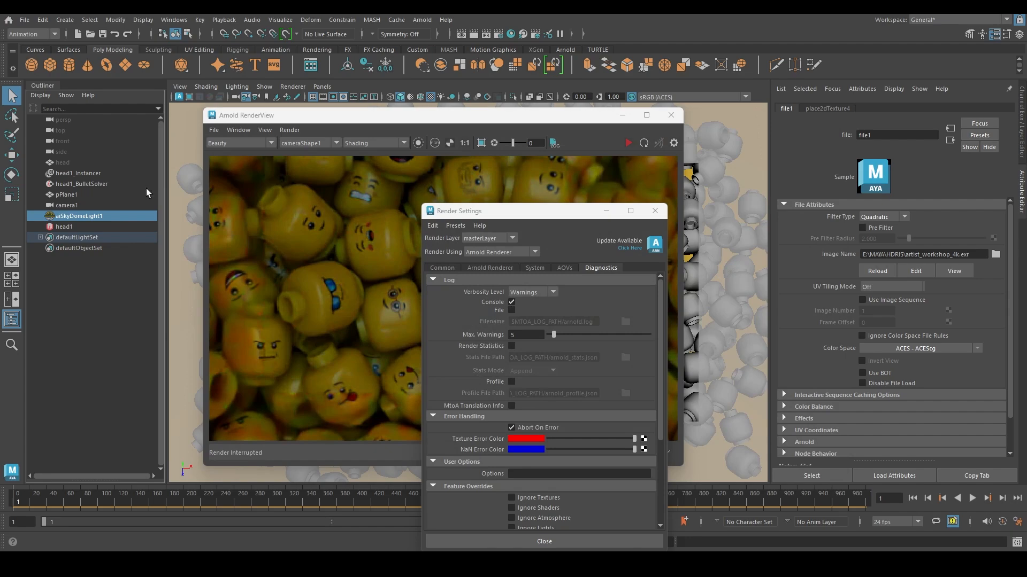
- Restart the render, examine the heads under the new HDRI, and limit rendering to a region around several central heads
key("ctrl+a")
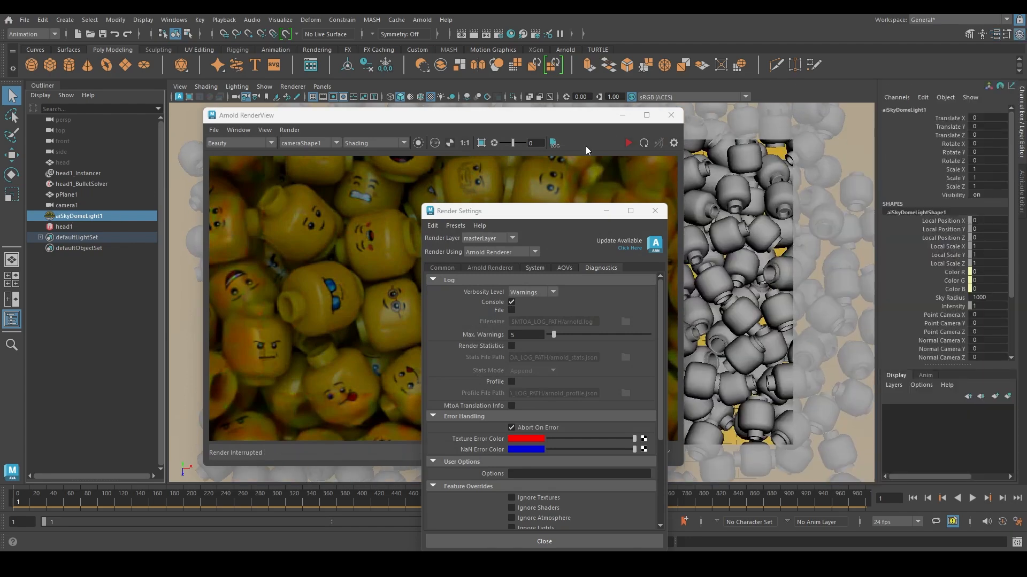
left_click(628, 143)
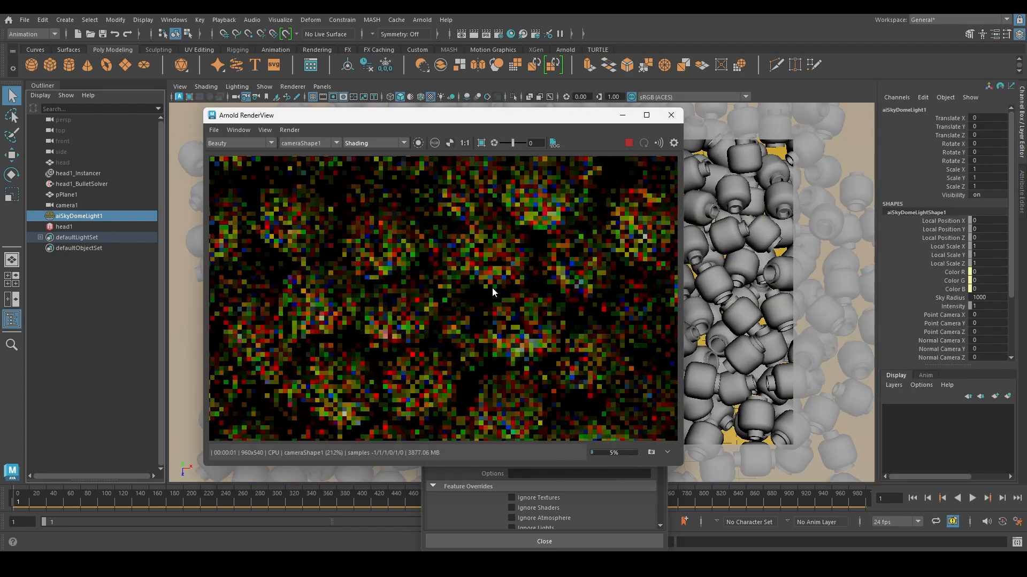
scroll(511, 274, "down", 5)
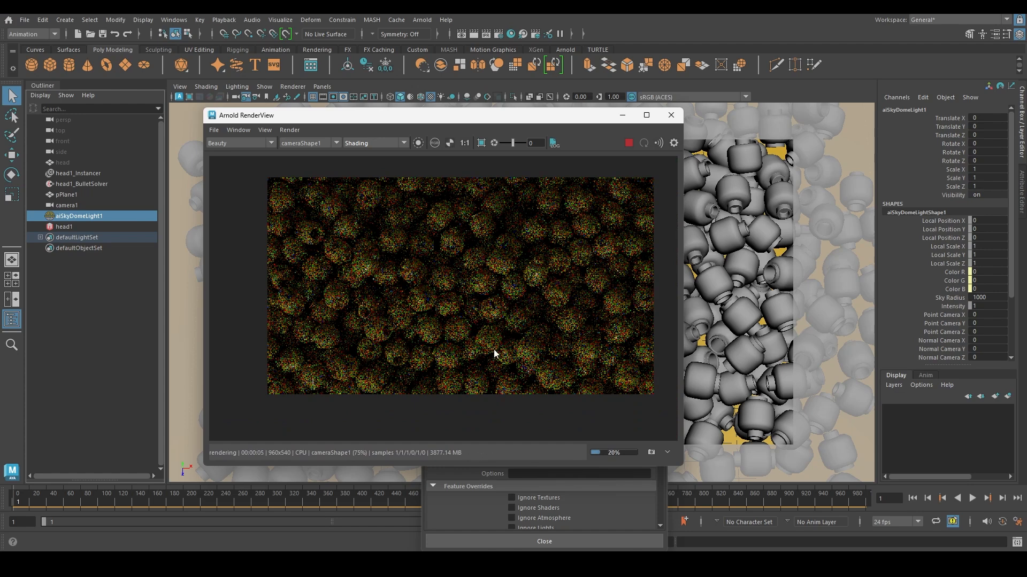
scroll(492, 294, "up", 3)
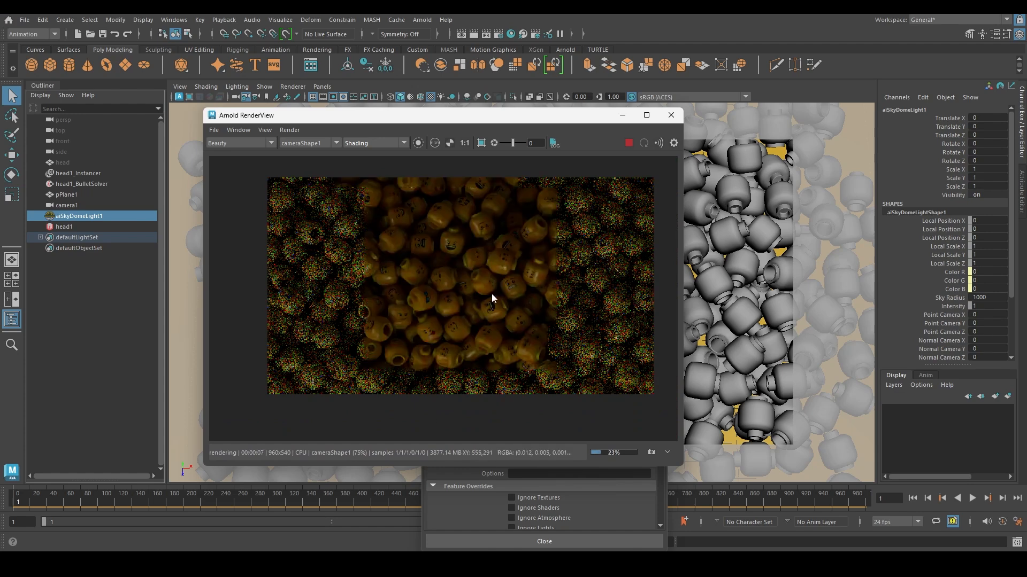
scroll(454, 327, "down", 2)
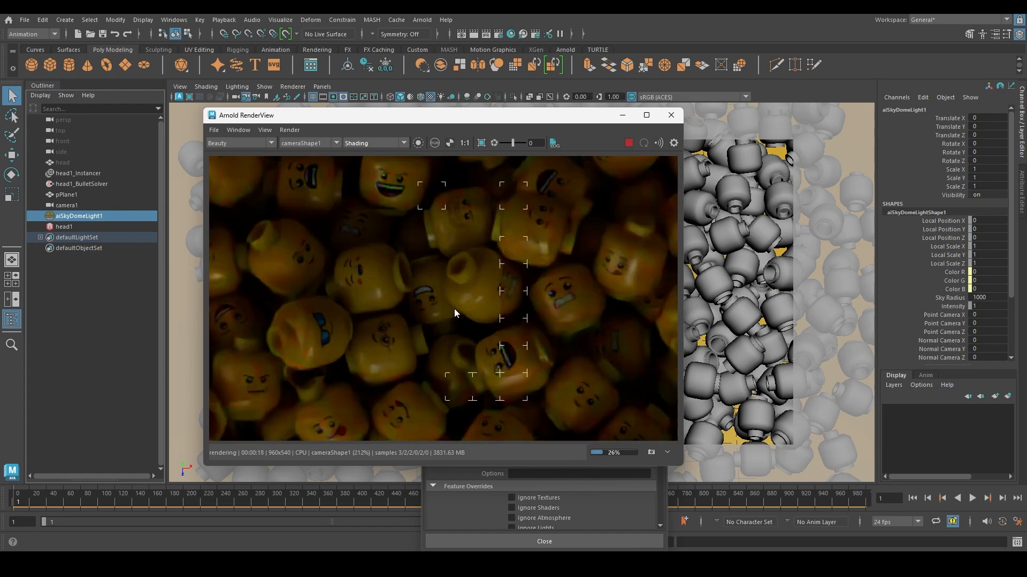
scroll(447, 313, "down", 2)
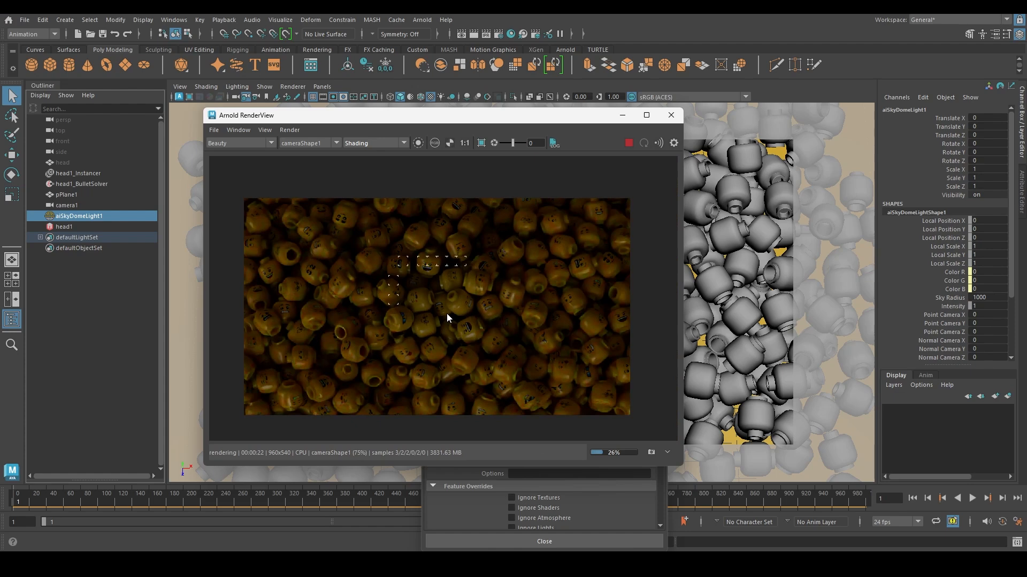
scroll(465, 297, "up", 2)
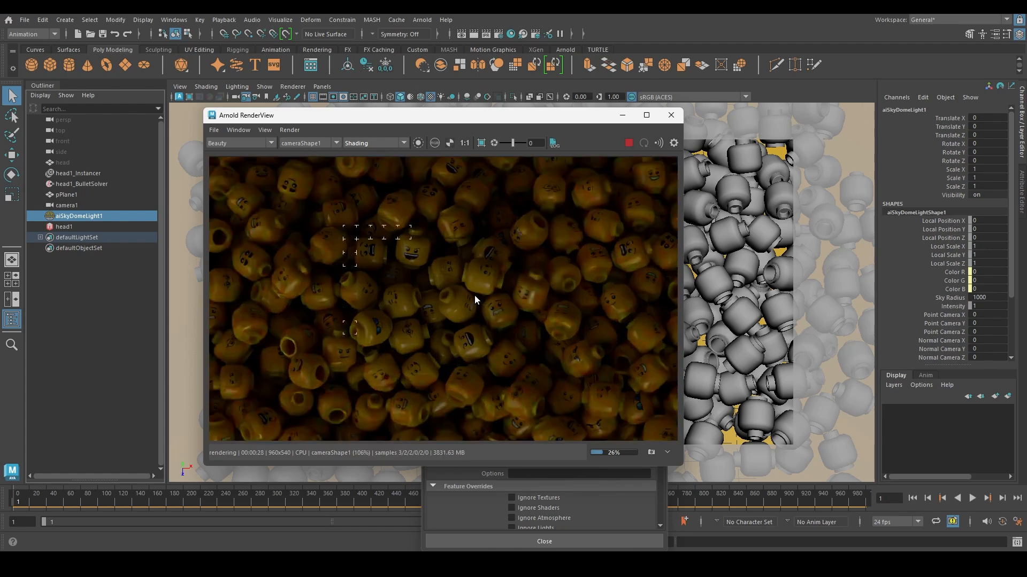
scroll(475, 299, "down", 2)
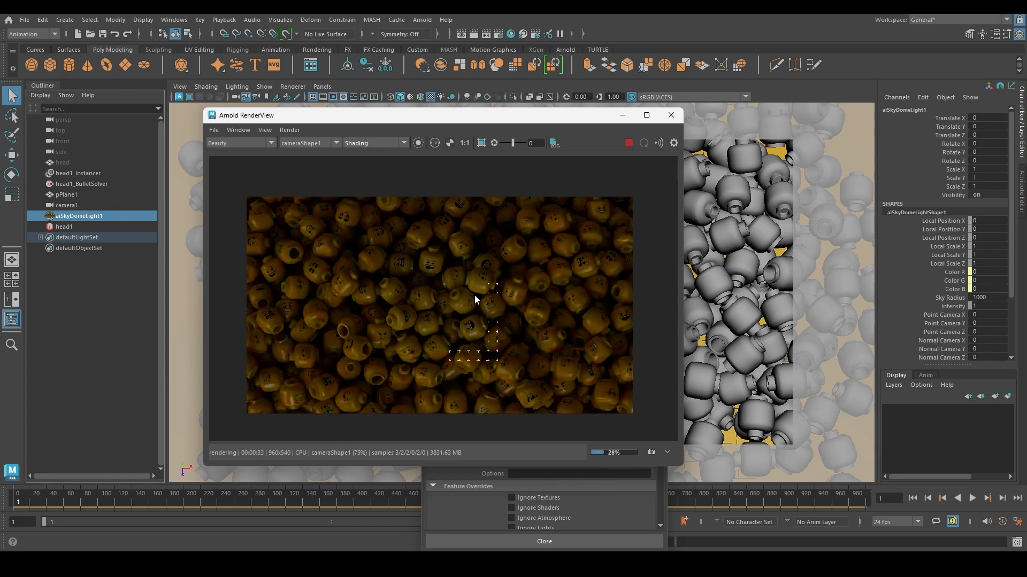
scroll(439, 337, "up", 3)
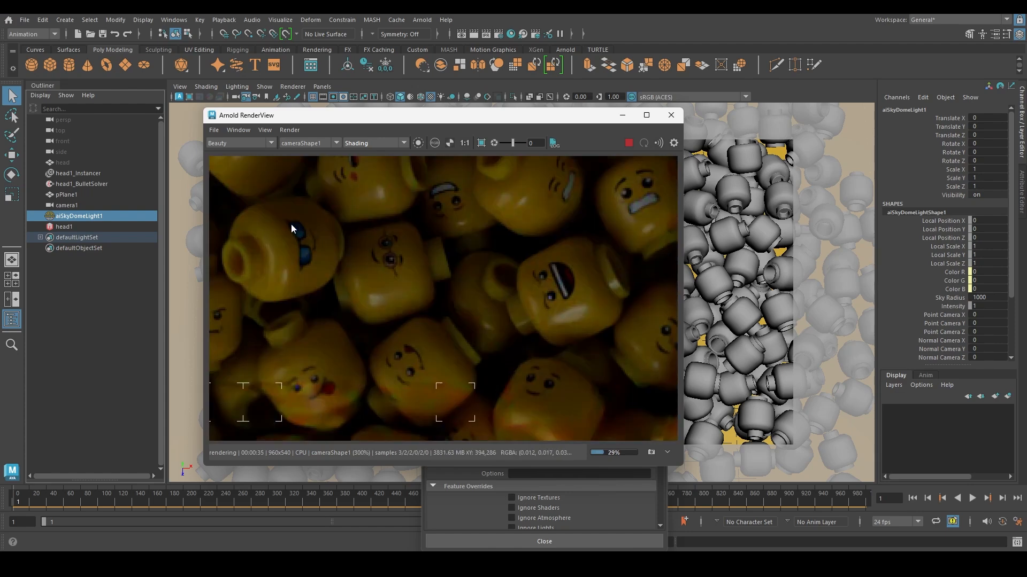
left_click_drag(269, 213, 528, 401)
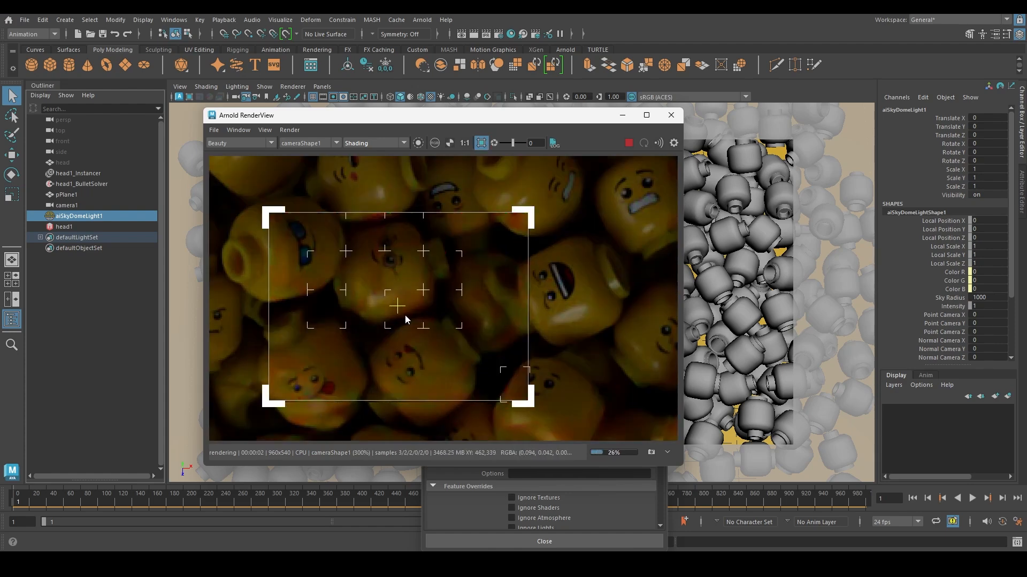
- Show the skydome's file1 texture attributes and open the Node Editor with a new empty tab
left_click(1021, 185)
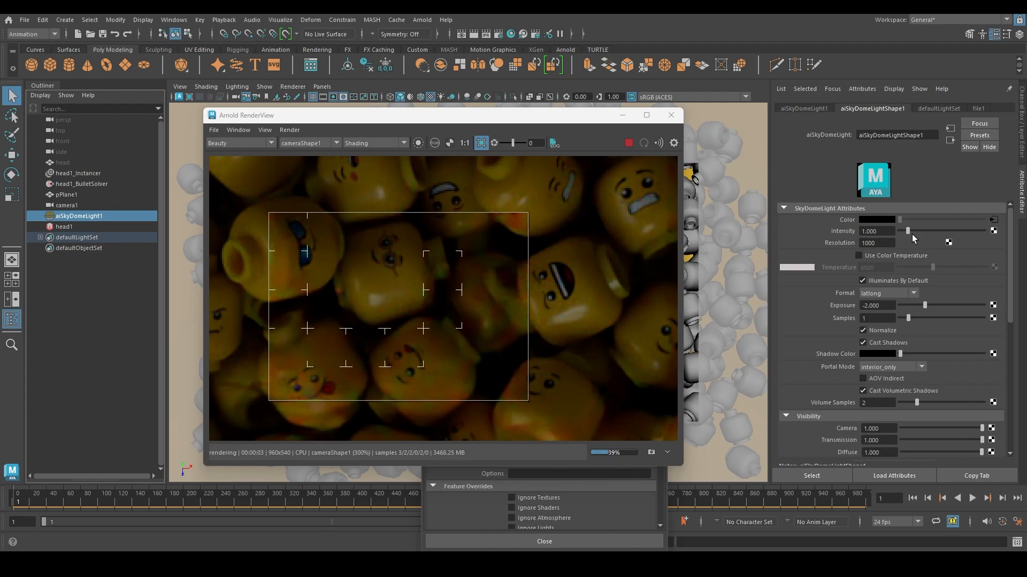
left_click(993, 220)
left_click(145, 19)
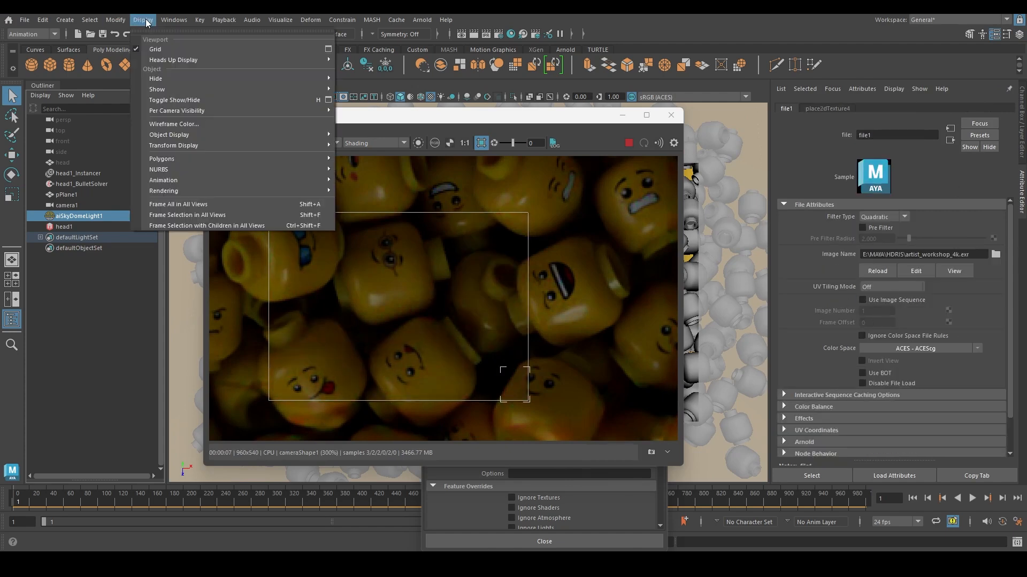
mouse_move(170, 21)
left_click(197, 161)
left_click_drag(576, 321, 577, 139)
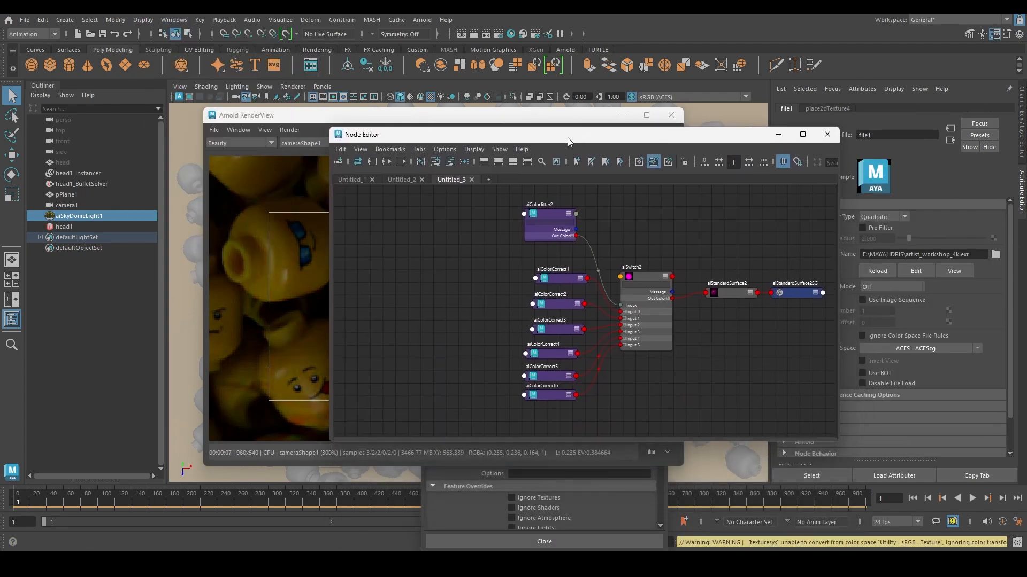
left_click(488, 180)
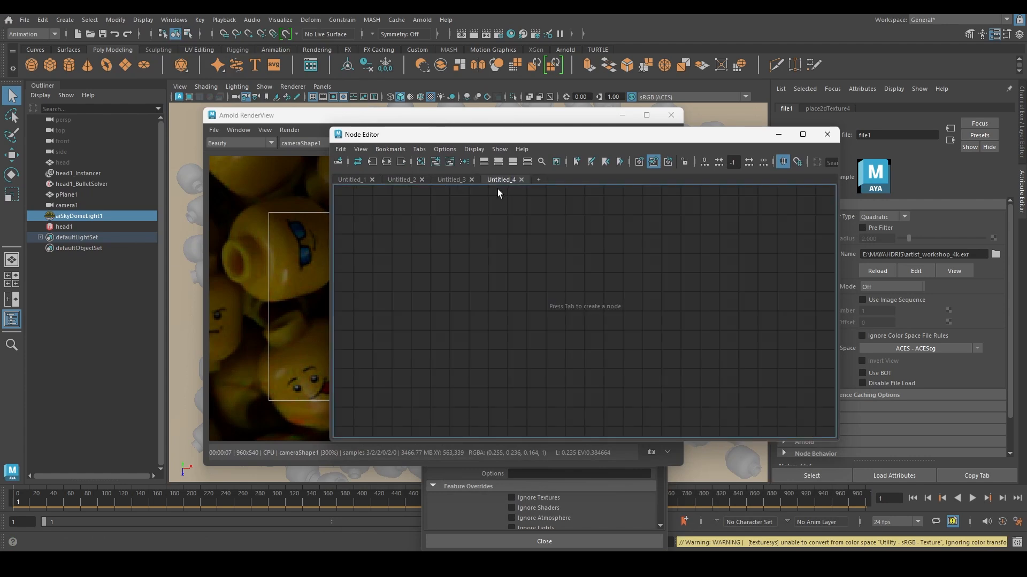
- Graph the skydome light's node network and add an aiColorCorrect node above it
left_click(385, 161)
left_click(613, 315)
key("Tab")
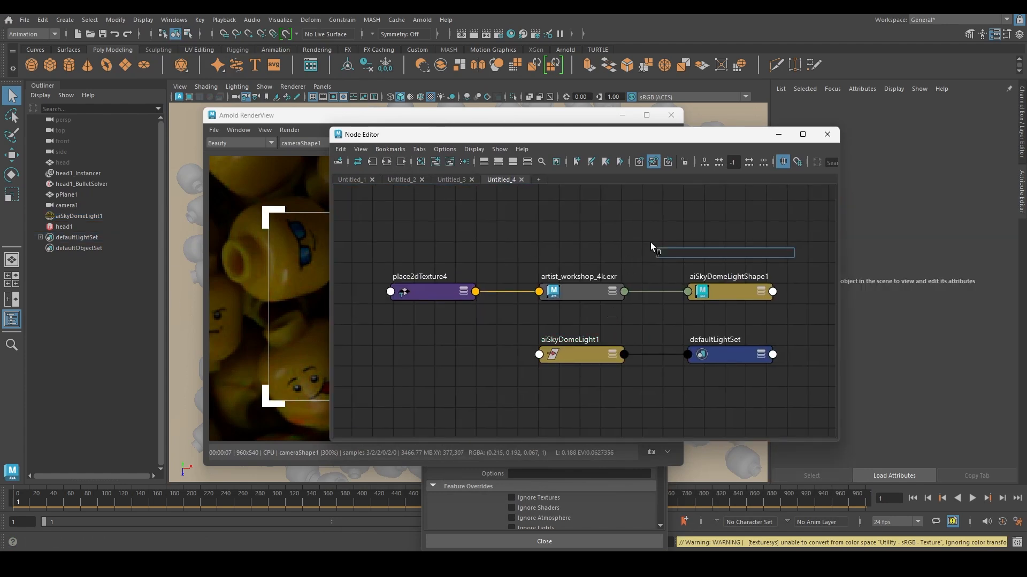
type("aicolor")
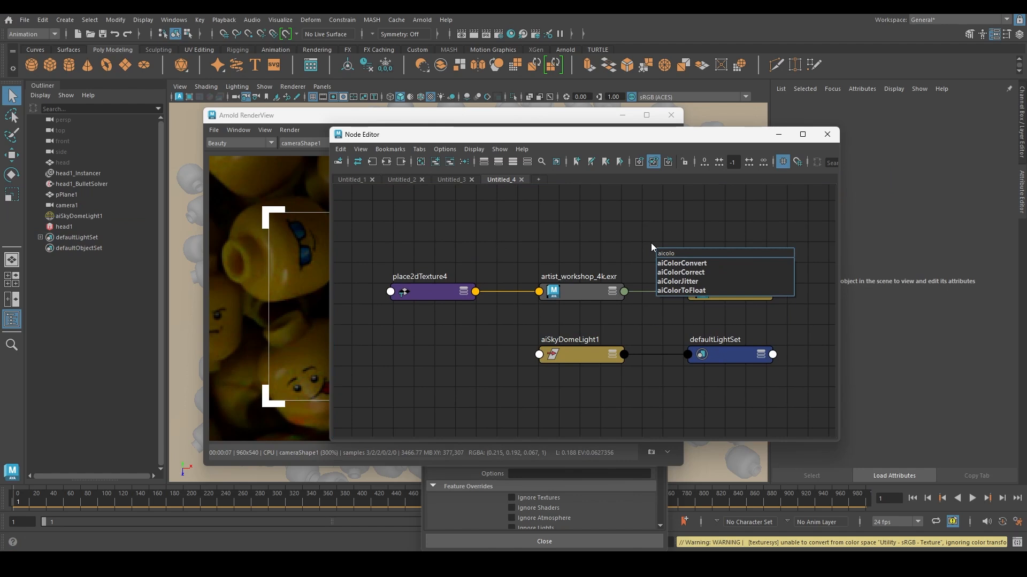
left_click(700, 273)
left_click_drag(709, 262, 681, 249)
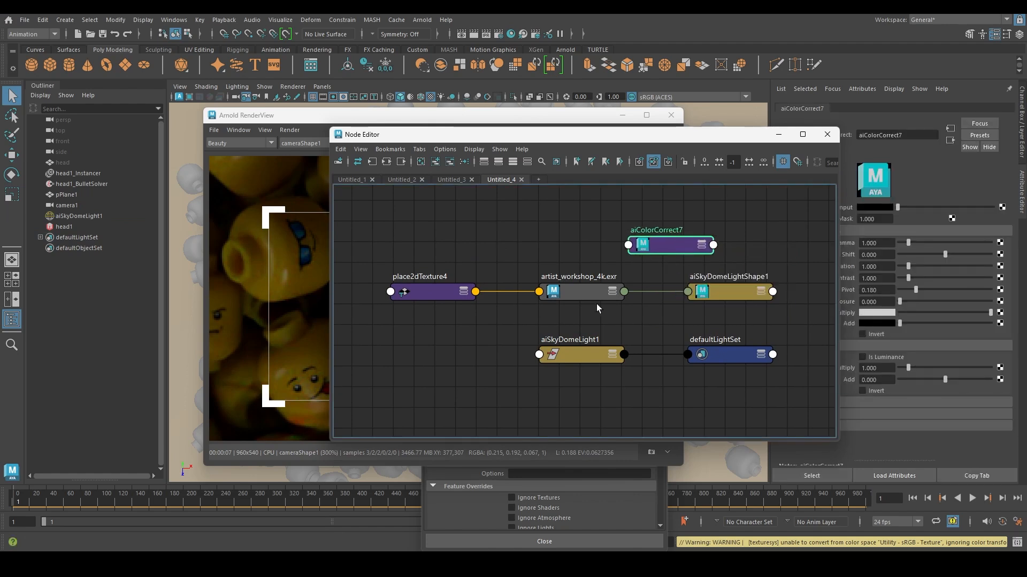
- Insert the color correct node between the artist_workshop_4k.exr texture's color output and the skydome light shape's color
left_click_drag(624, 291, 629, 245)
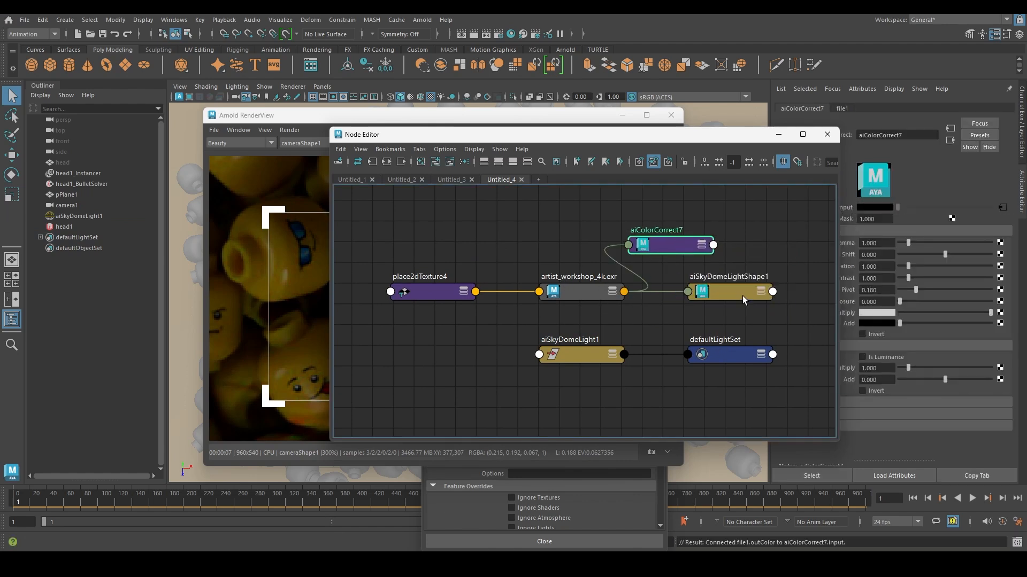
left_click_drag(742, 295, 784, 290)
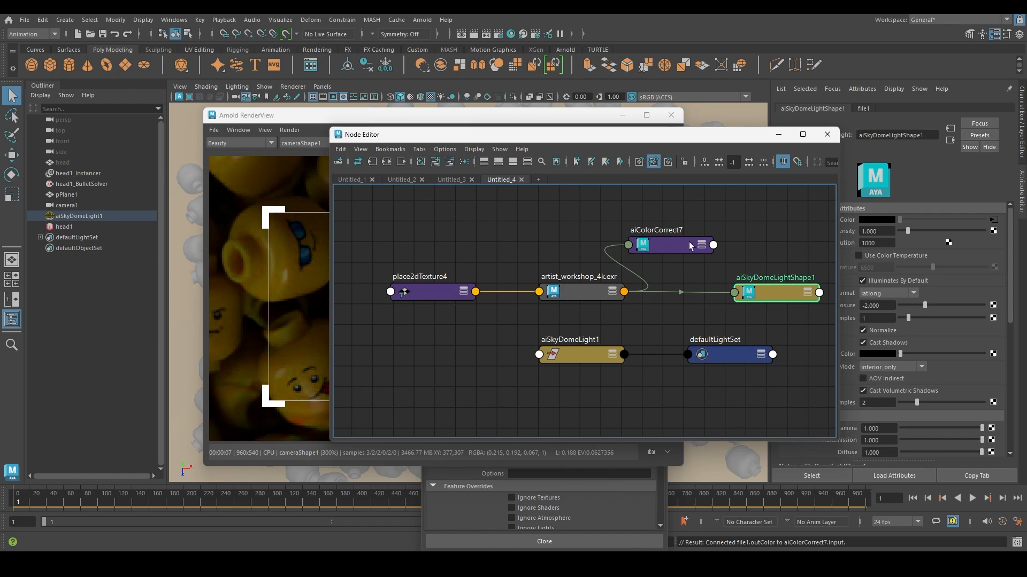
middle_click_drag(688, 243, 851, 217)
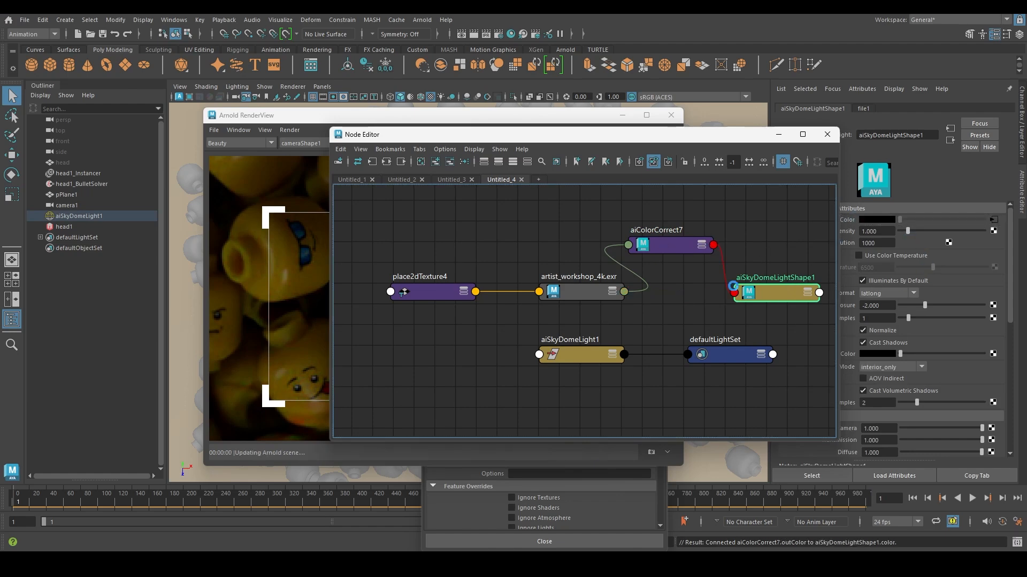
- Try a gamma of 1.2 on the aiColorCorrect node, and raise it to 1.5
left_click(657, 245)
left_click_drag(707, 140, 614, 386)
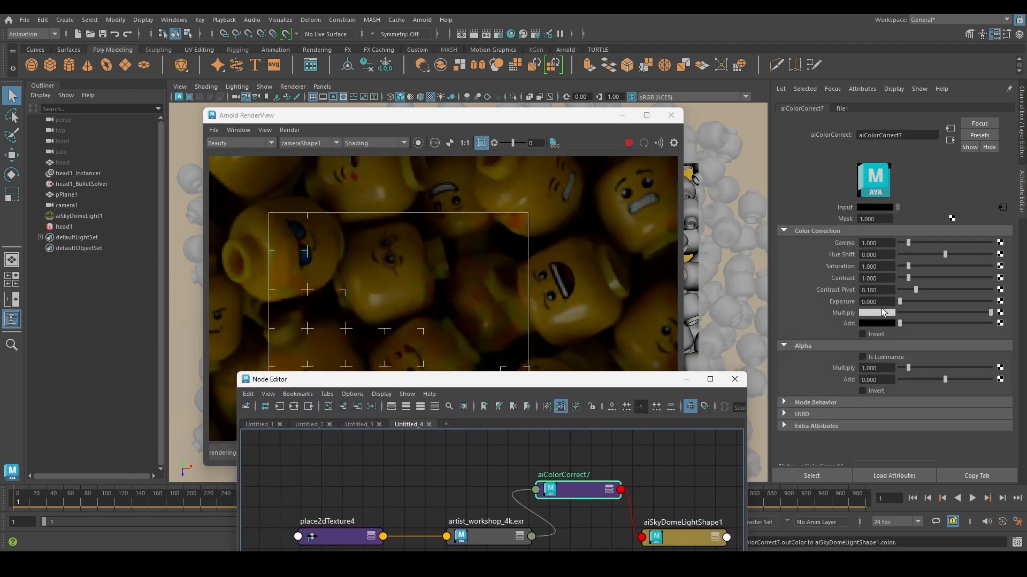
left_click_drag(879, 244, 842, 245)
type("1.2")
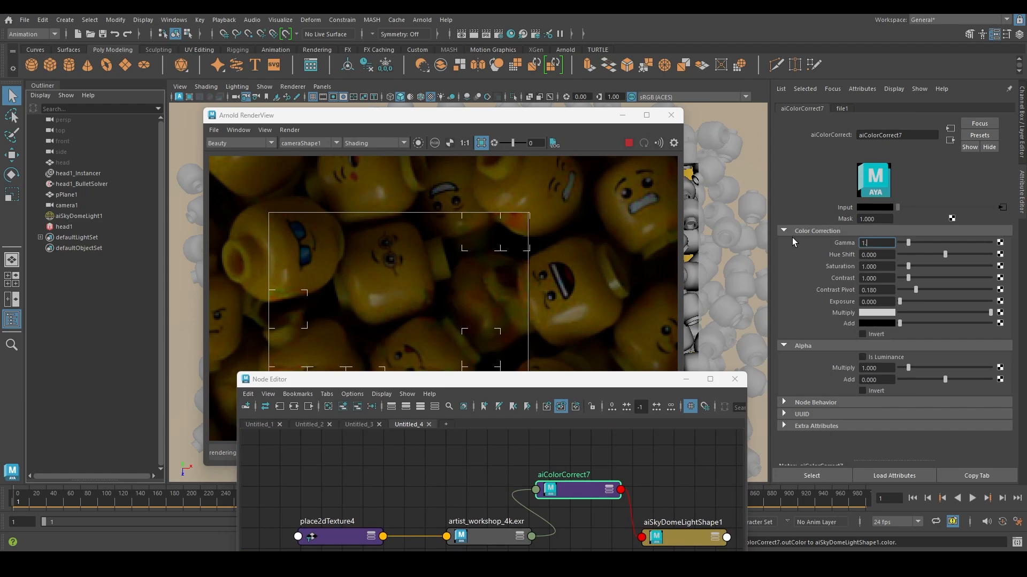
key("Return")
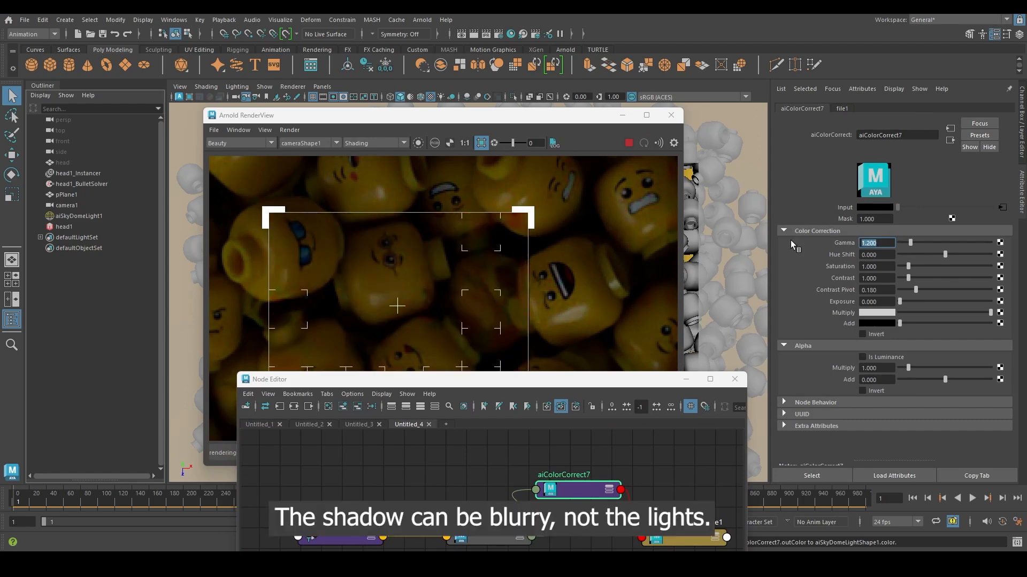
type("1.5")
key("Return")
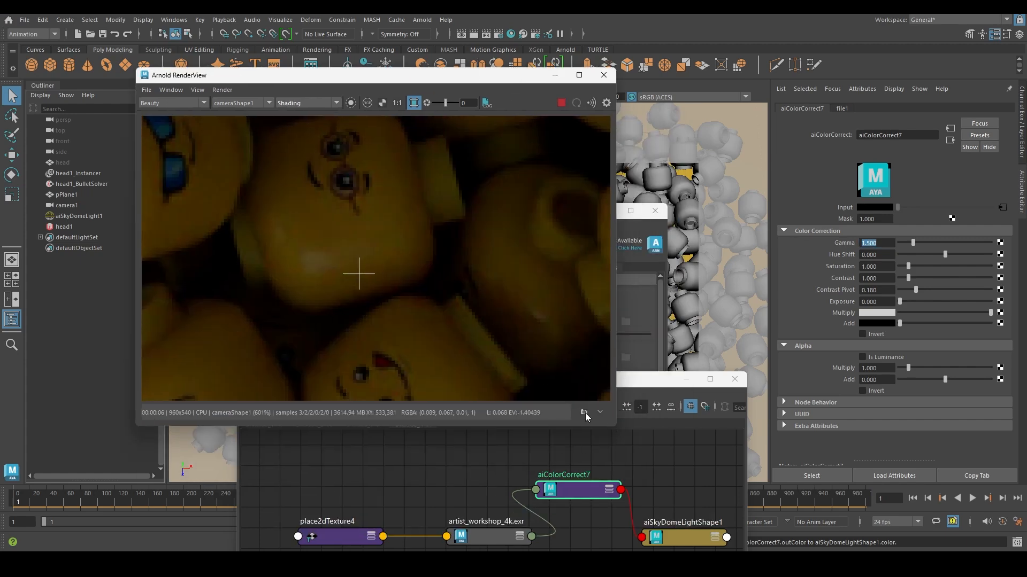
- Store a snapshot of the current render and set the color correct node's gamma to 1
left_click(584, 413)
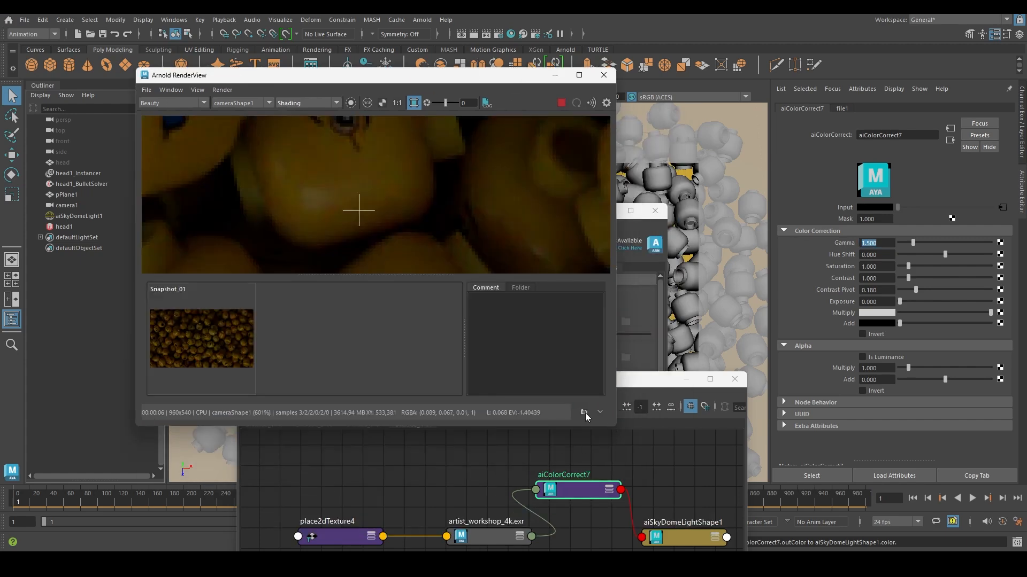
left_click_drag(419, 275, 419, 346)
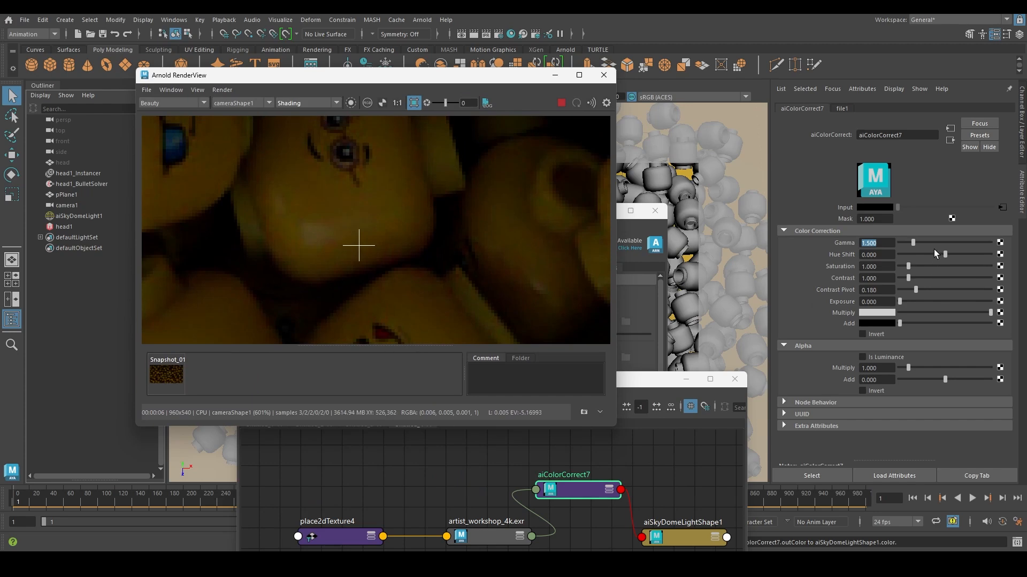
type("1")
key("Return")
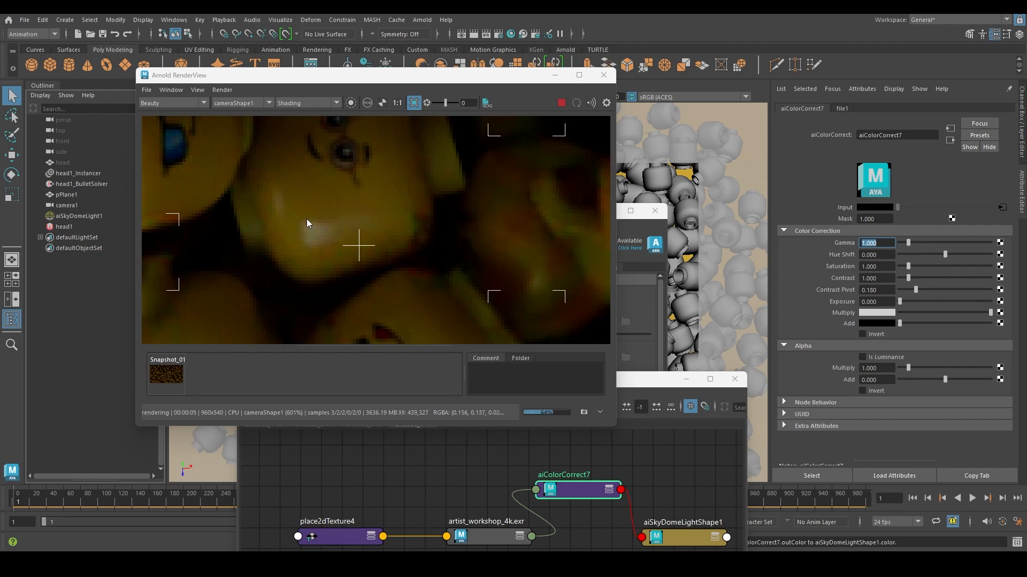
- Compare the stored snapshot with the current render and set the color correct node's gamma to 1.5
left_click(164, 374)
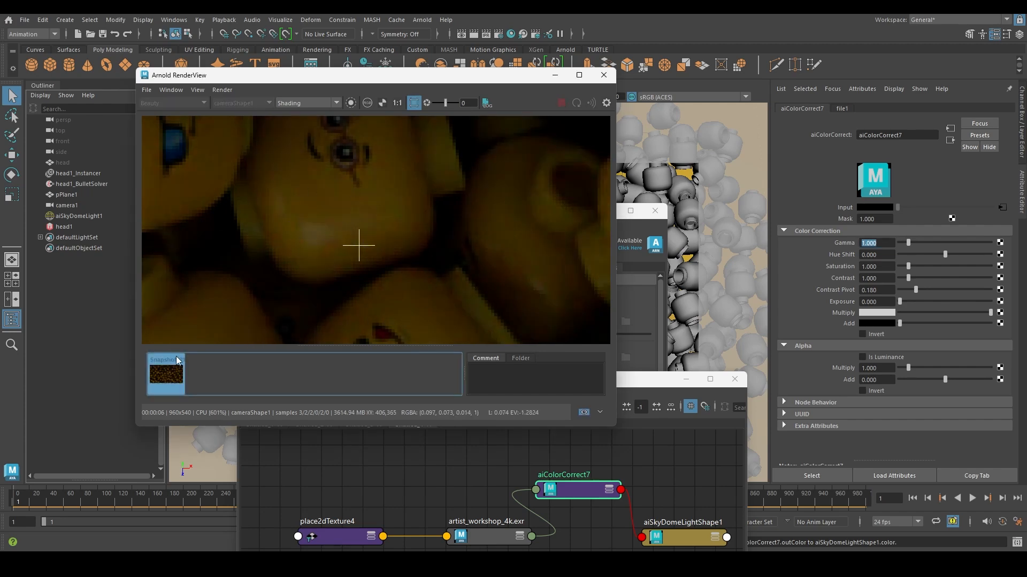
left_click(175, 357)
scroll(373, 240, "down", 4)
scroll(376, 239, "down", 2)
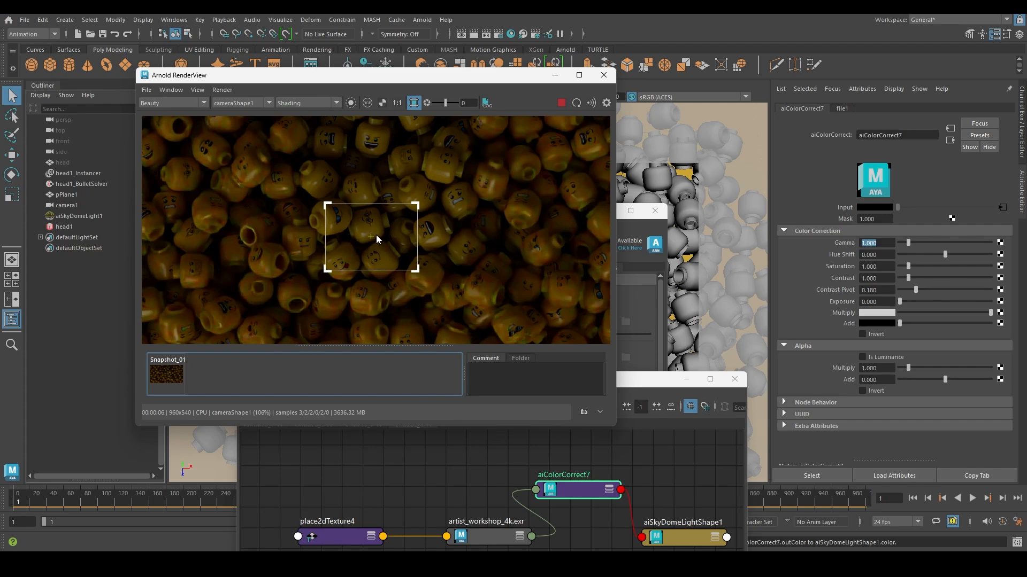
left_click_drag(881, 244, 798, 290)
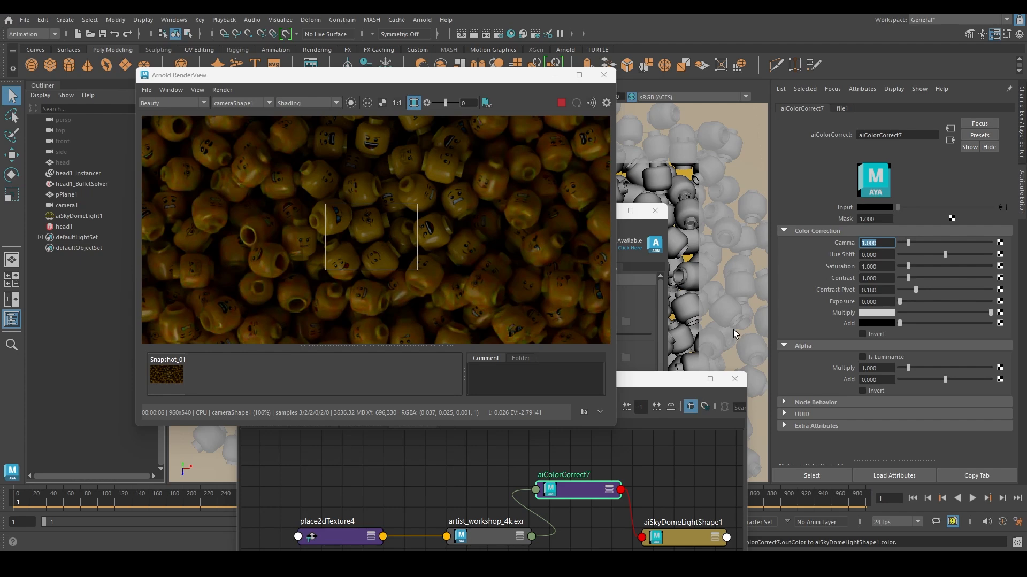
type("1.5")
key("Return")
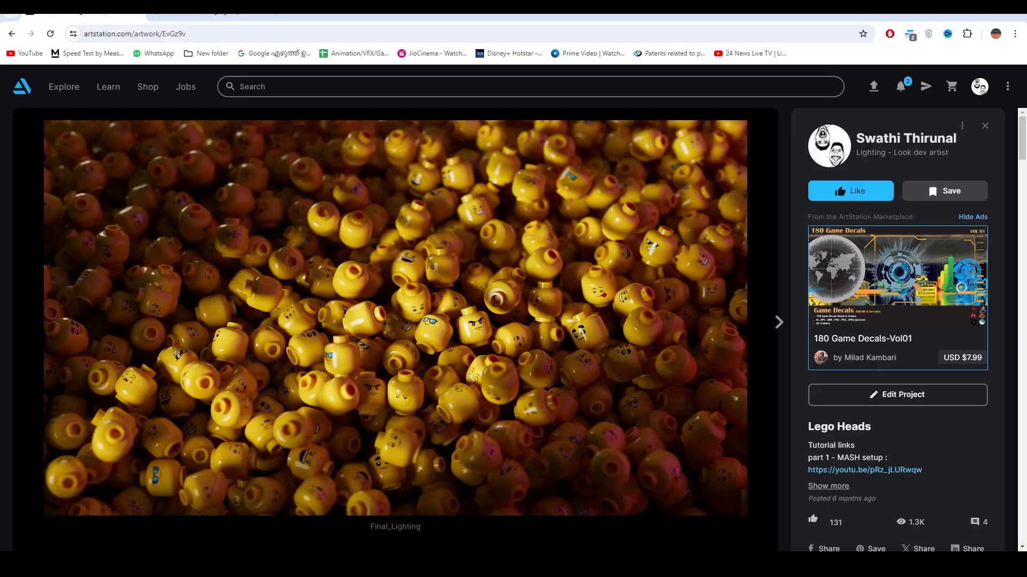
- Examine the reference final lighting and the LGT_ENV pass of its light-group contact sheet in the browser, and return to Maya
left_click(286, 380)
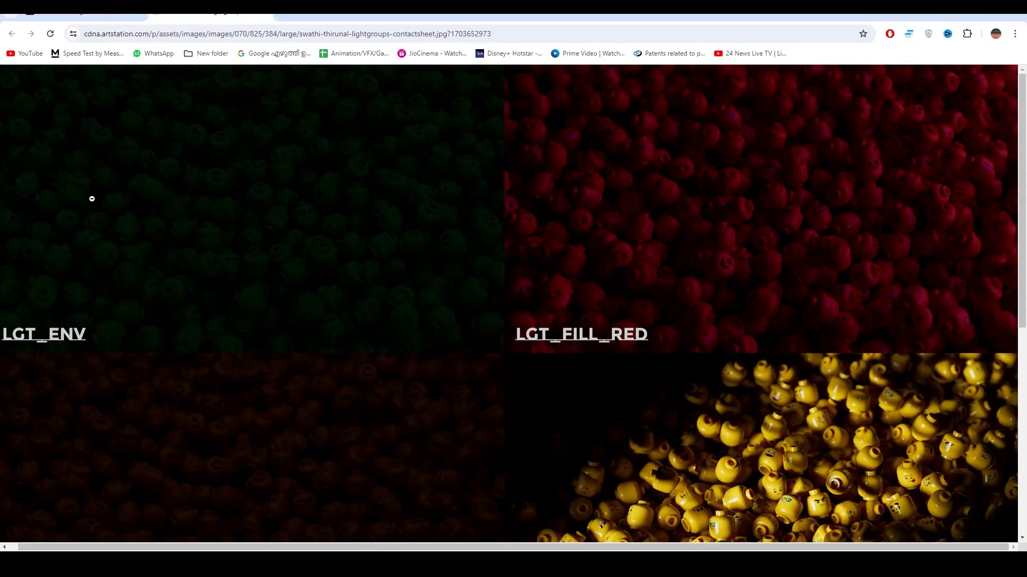
left_click(296, 202)
left_click(421, 197)
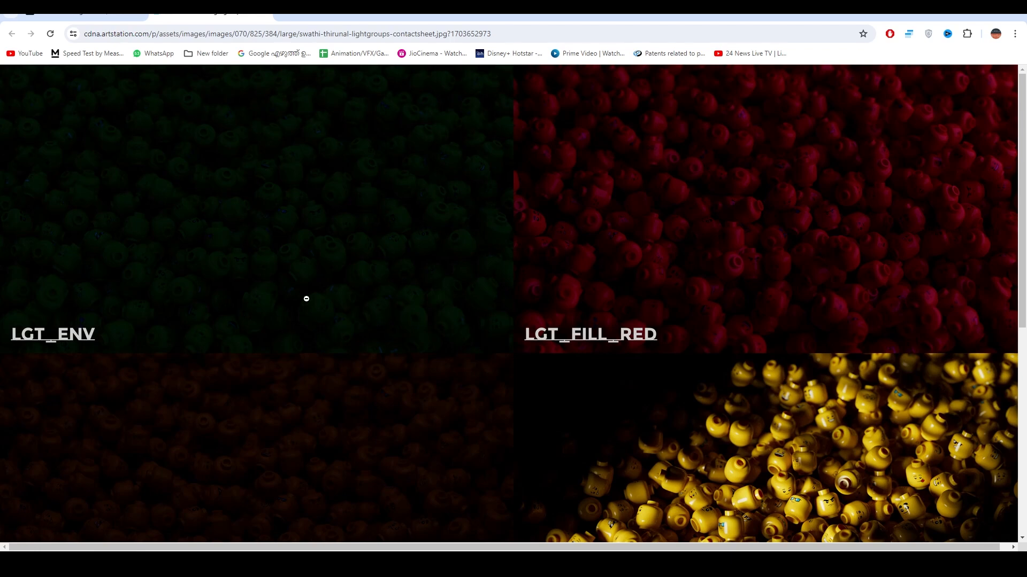
key("alt+Tab")
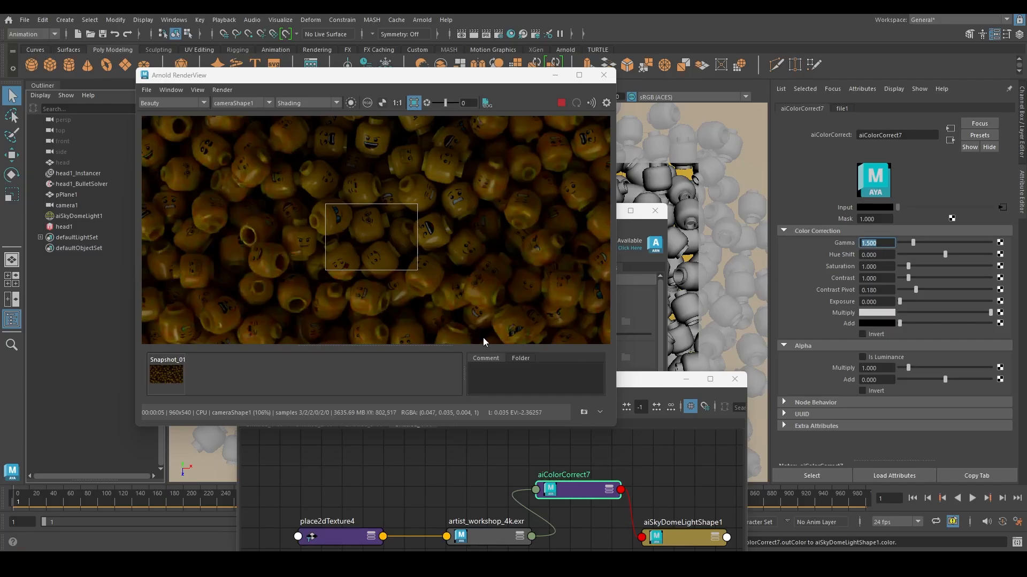
- Tint the color correct node's Multiply color to a strongly saturated cyan
left_click(880, 313)
left_click(854, 340)
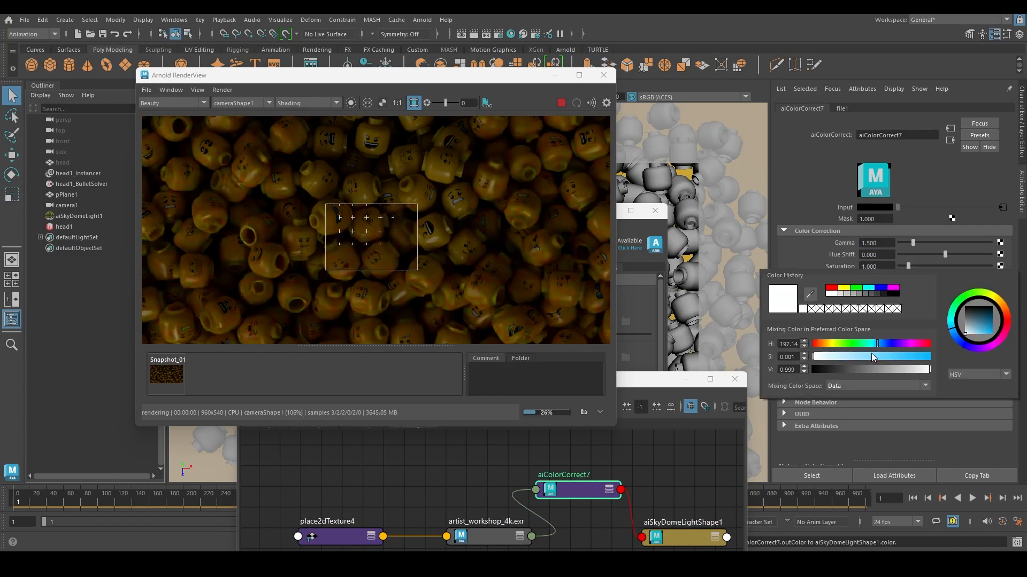
left_click(890, 357)
left_click_drag(891, 357, 915, 358)
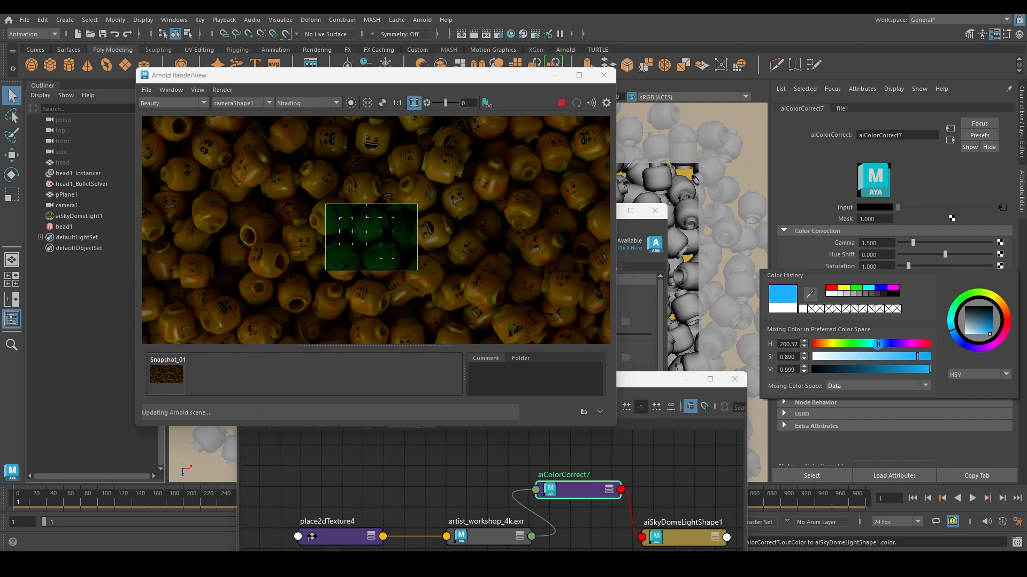
left_click_drag(878, 346, 875, 348)
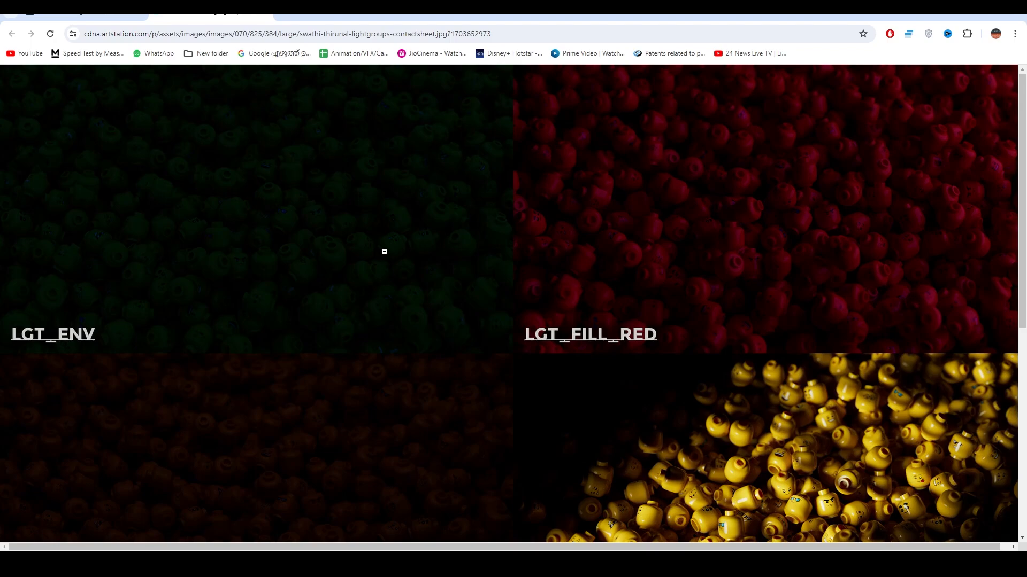
- Return to Maya from the reference image and set the skydome light's exposure to -3
key("alt+Tab")
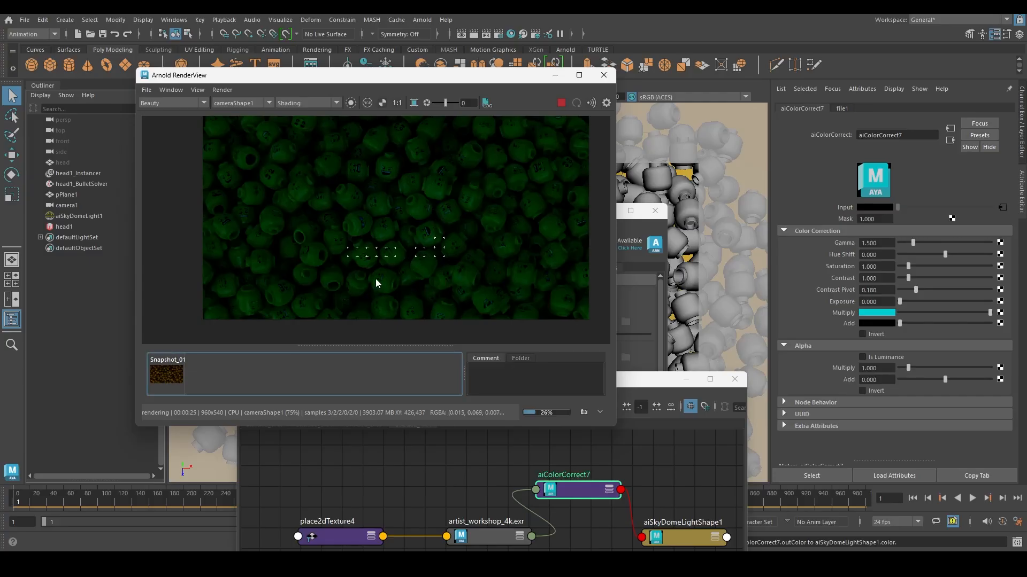
left_click(950, 141)
left_click(883, 306)
key("ctrl+a")
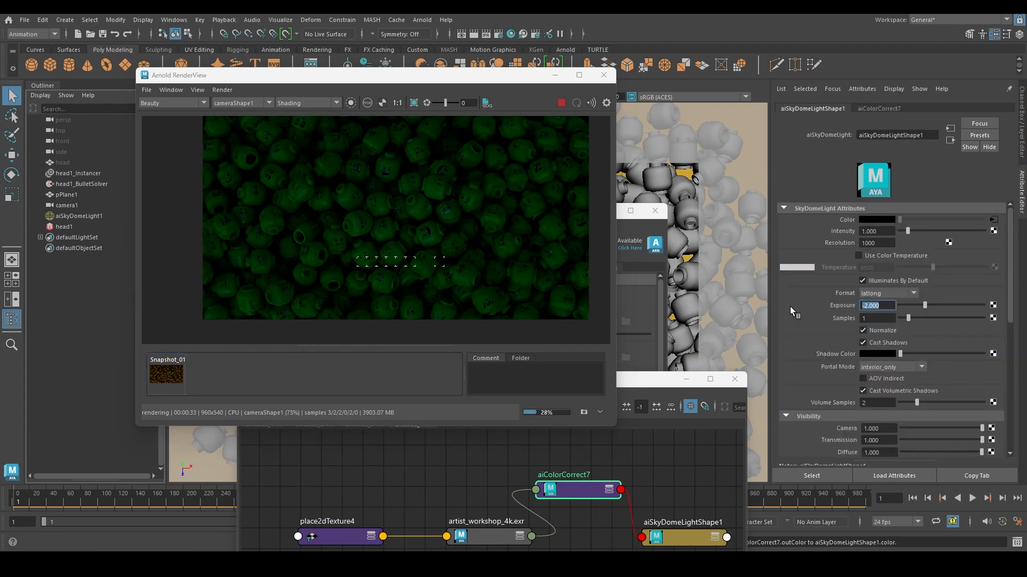
type("-3")
key("Return")
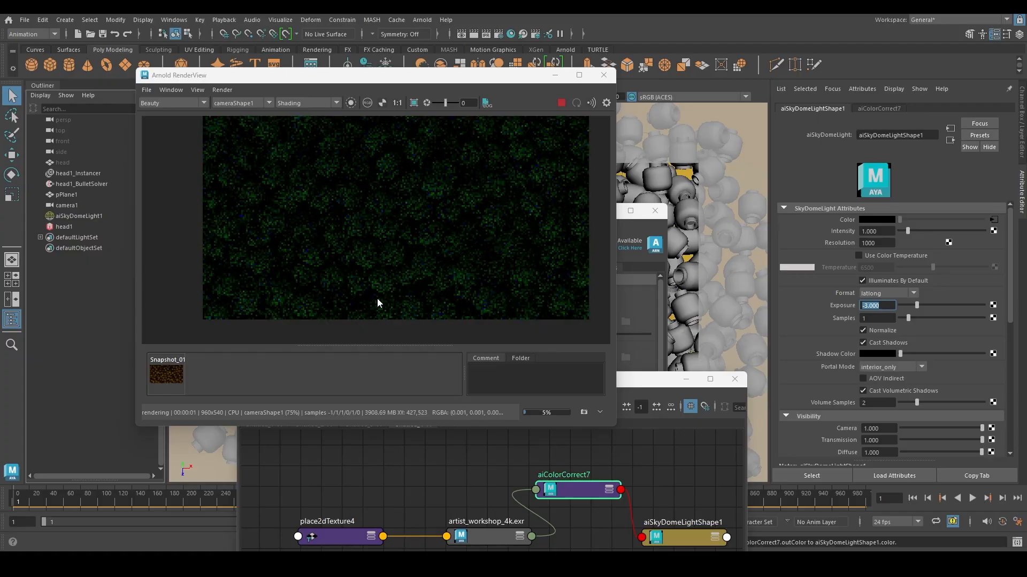
- Compare the tinted render, also at full-screen size, with the LGT_ENV reference image in the browser
key("alt+Tab")
key("alt+Tab")
key("alt+Tab")
key("alt+Tab")
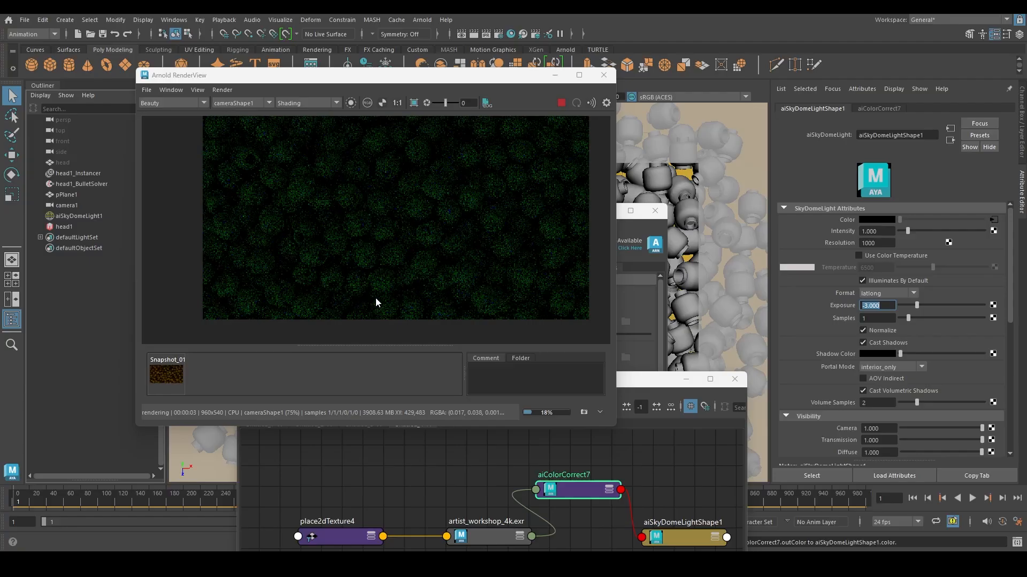
scroll(405, 243, "up", 3)
key("alt+Tab")
key("alt+Tab")
left_click(581, 73)
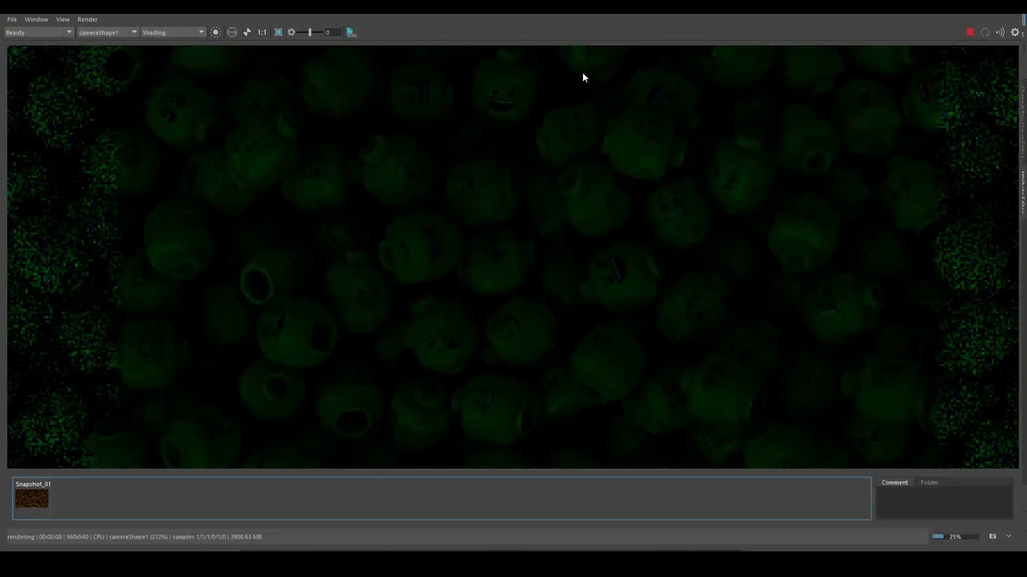
scroll(550, 244, "down", 3)
scroll(616, 207, "up", 2)
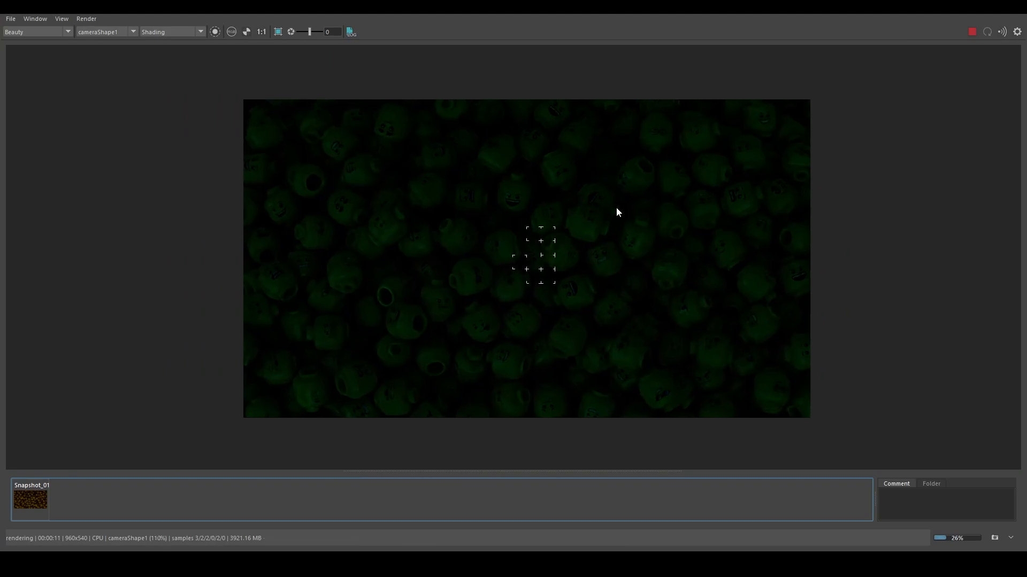
key("alt+Tab")
key("alt+Tab")
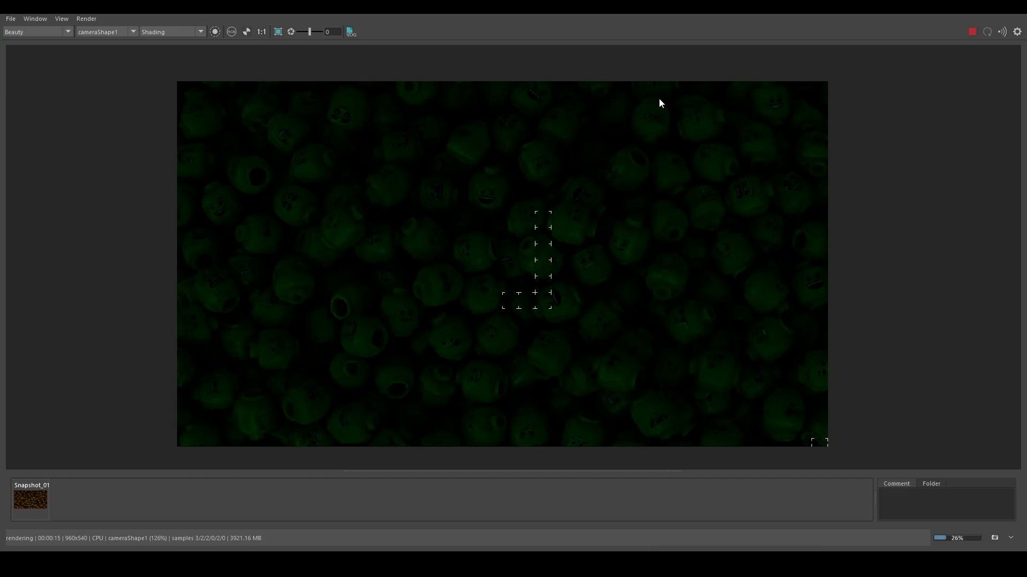
left_click_drag(680, 13, 419, 109)
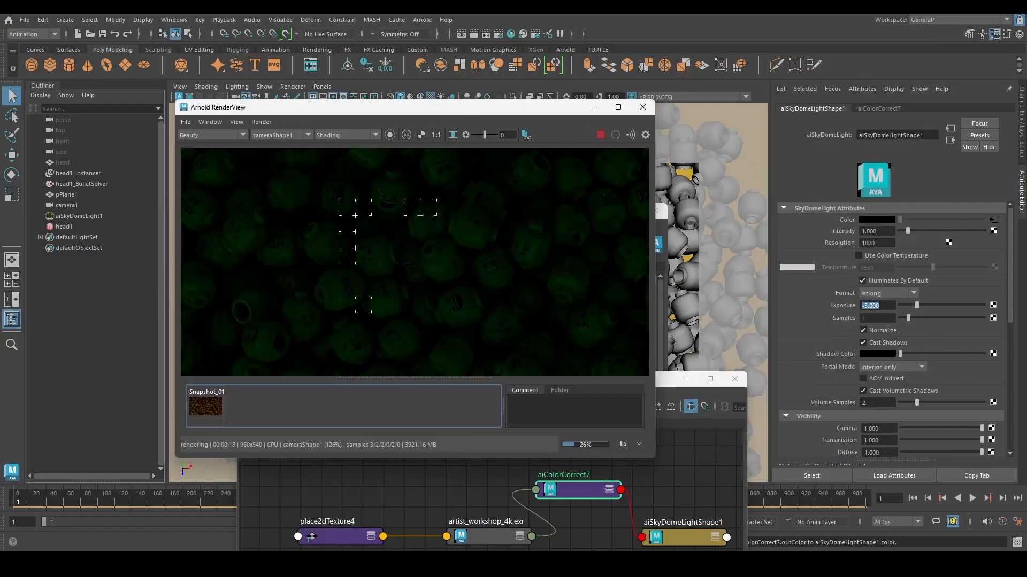
- Try skydome exposures of -3.5 and -4, checking the render's darkness
double_click(890, 306)
type("5")
key("Return")
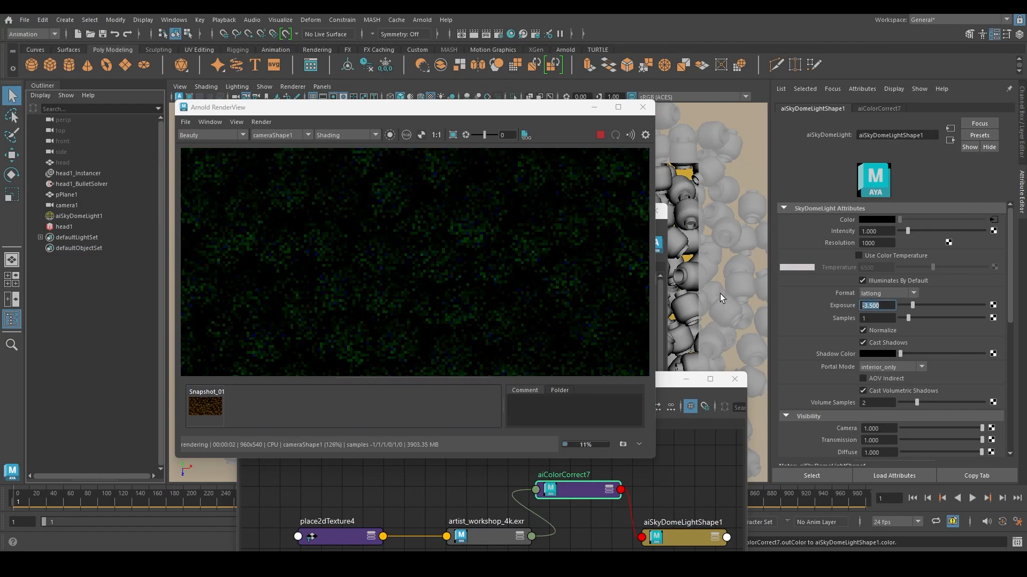
type("-4")
key("Return")
scroll(461, 264, "down", 2)
scroll(461, 264, "up", 2)
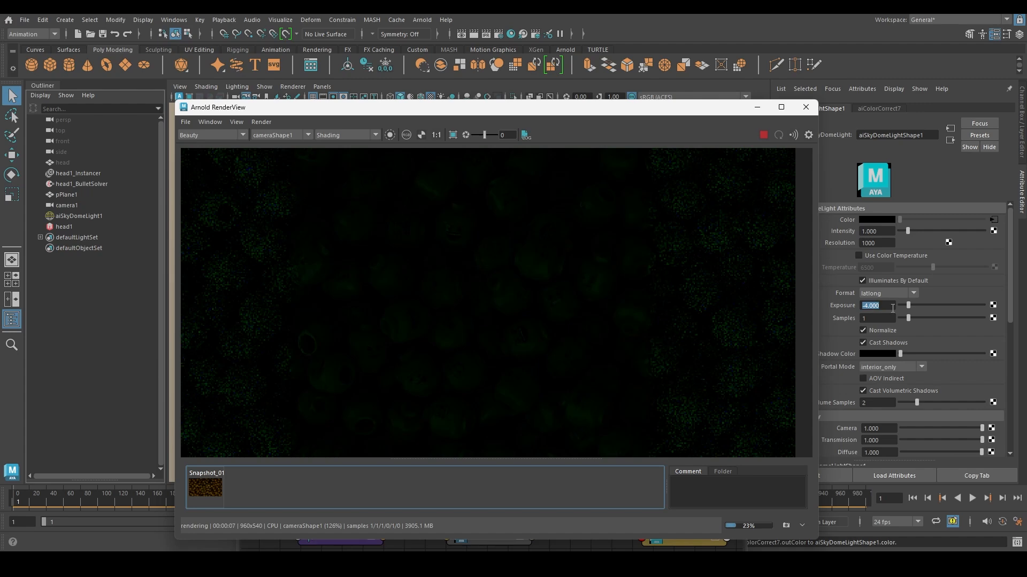
- Set the skydome light's exposure to -3.5 and maximize the render view to inspect the result
type("-3.5")
key("Return")
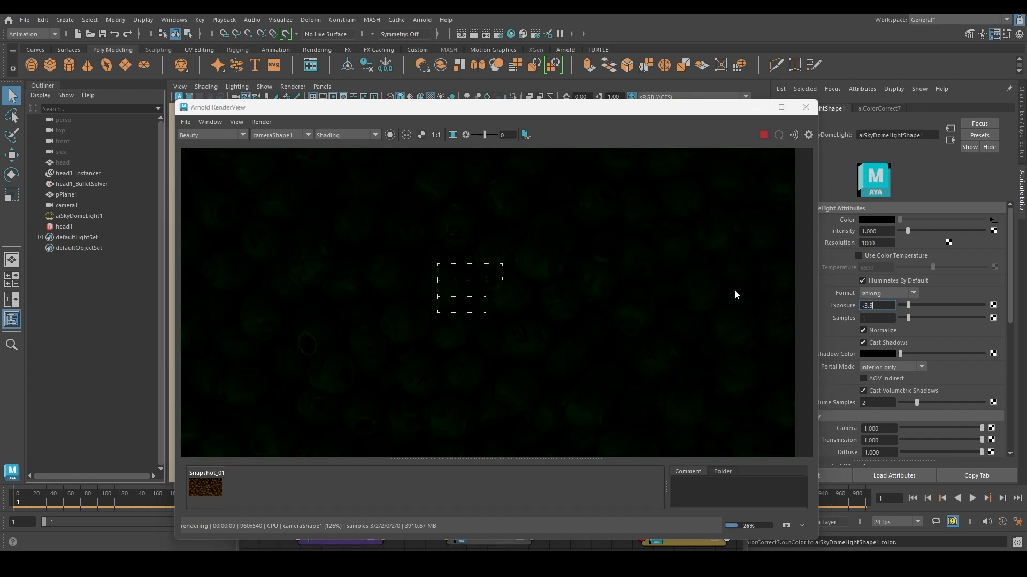
left_click_drag(537, 109, 531, 71)
double_click(526, 73)
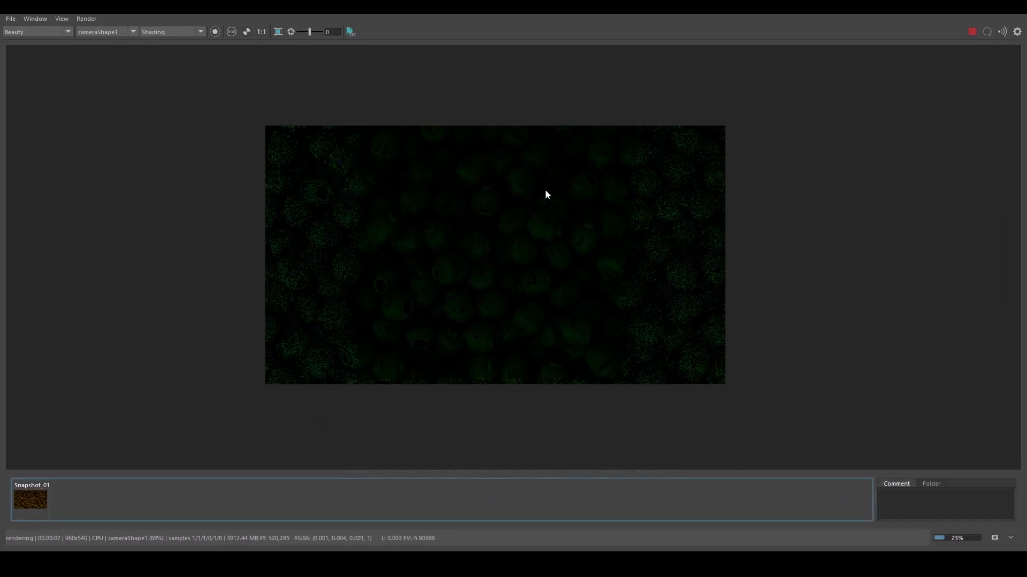
- Shrink the render view, inspect the stored Snapshot_01 render up close, and return to the live render
left_click_drag(545, 6, 493, 89)
left_click(201, 469)
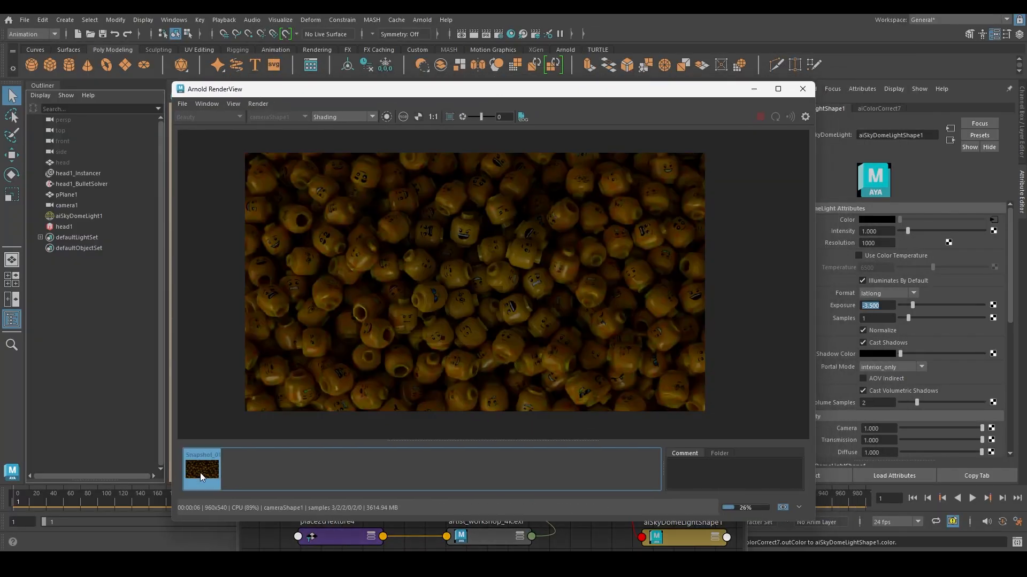
scroll(511, 297, "up", 5)
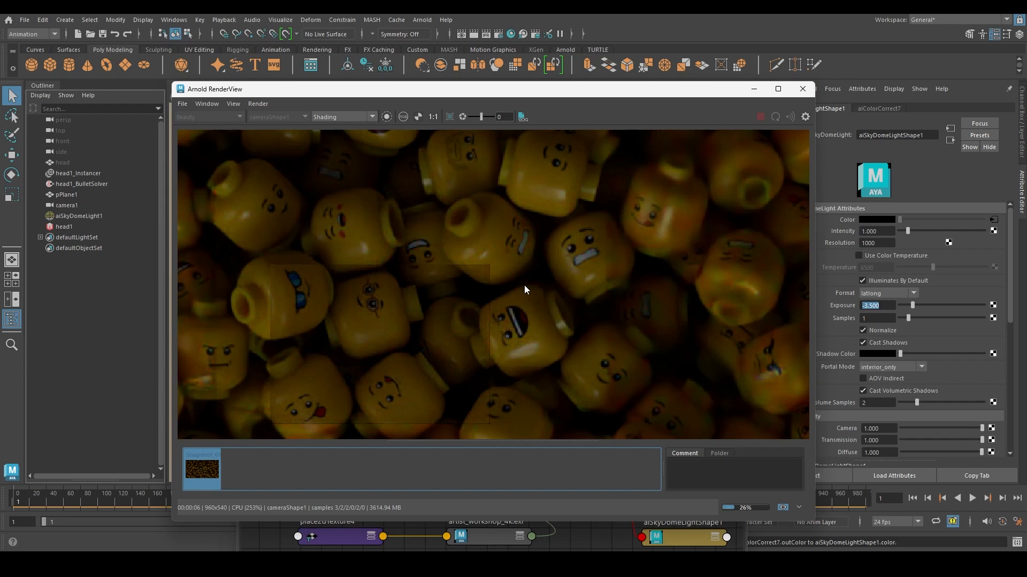
left_click(347, 471)
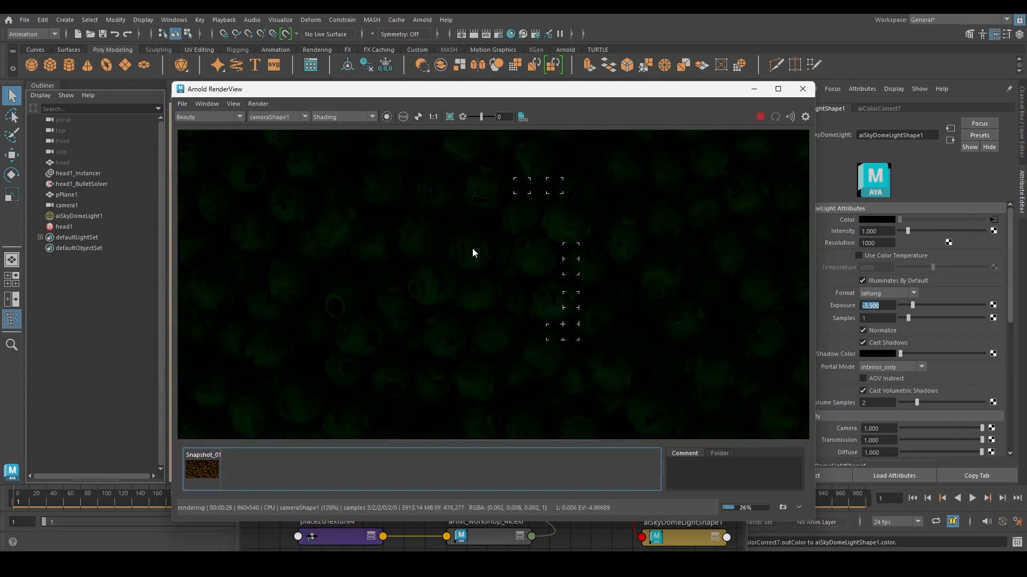
- Brighten the render preview temporarily with a view exposure of 2.5 and examine how the heads take the skydome's color
left_click_drag(481, 116, 487, 117)
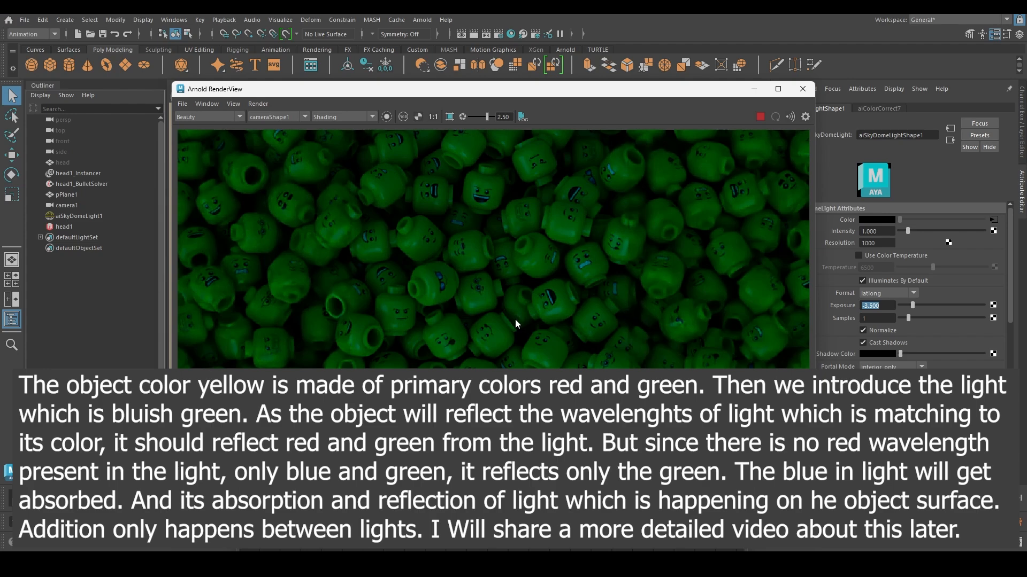
left_click_drag(554, 90, 517, 71)
scroll(505, 287, "down", 3)
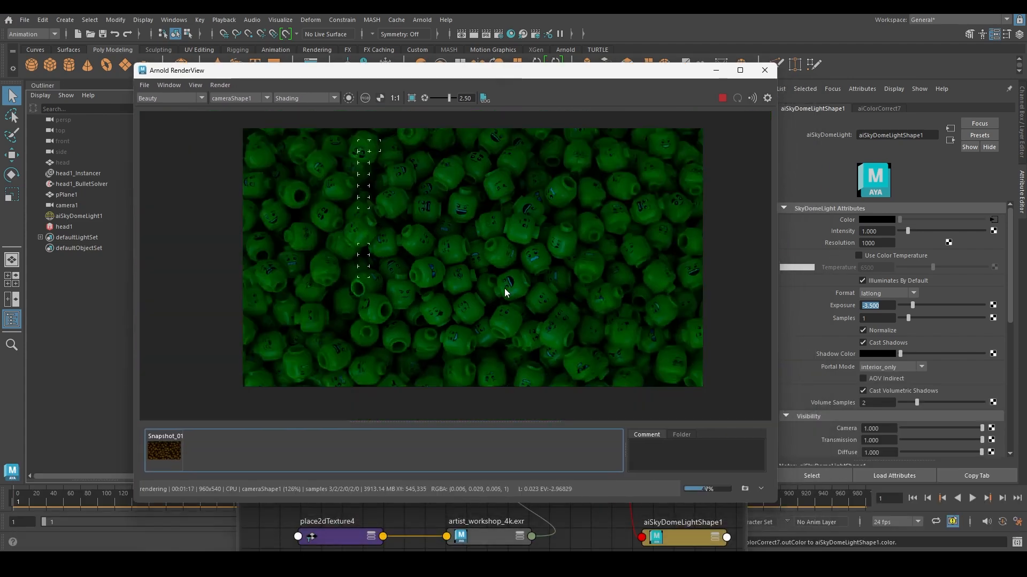
scroll(541, 307, "up", 4)
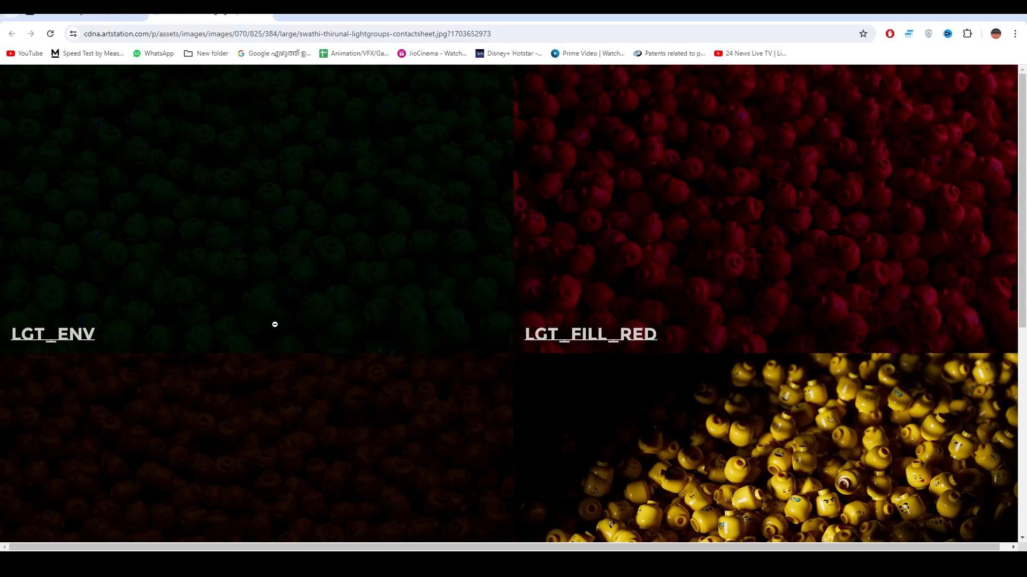
- Compare the reference light group contact sheet in the browser with the dark render in Maya
scroll(272, 323, "down", 5)
scroll(235, 302, "up", 1)
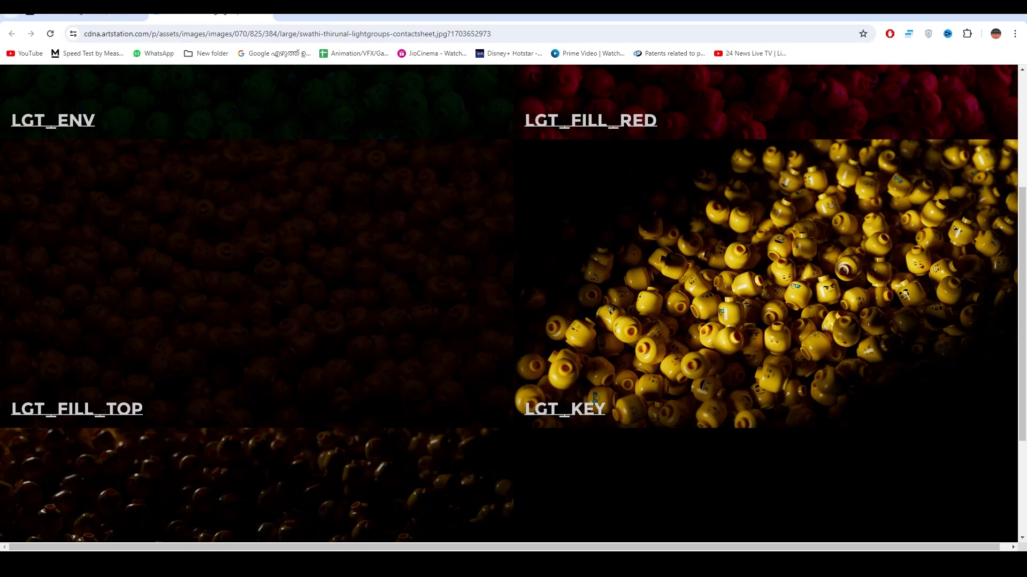
key("alt+Tab")
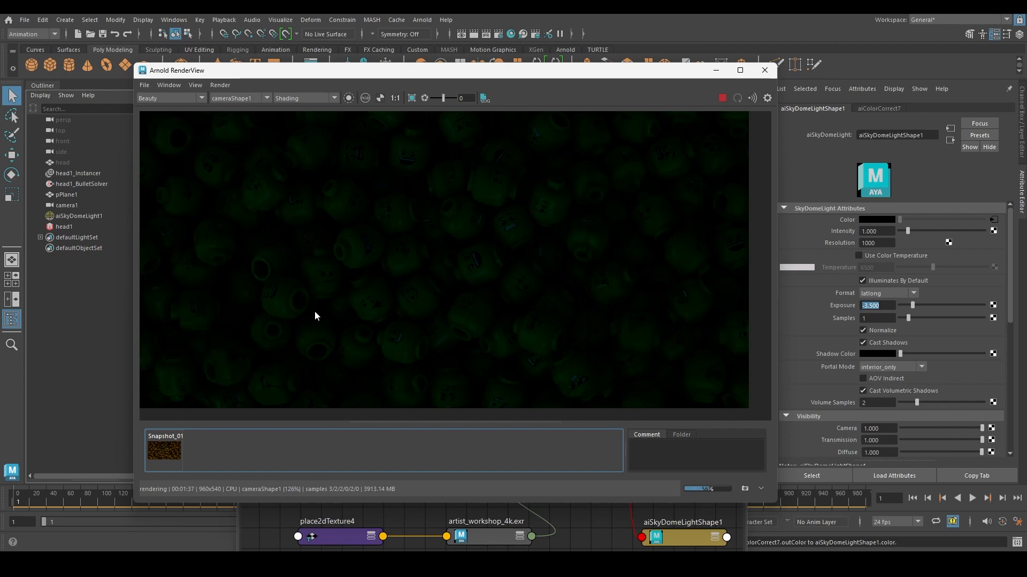
scroll(365, 281, "down", 2)
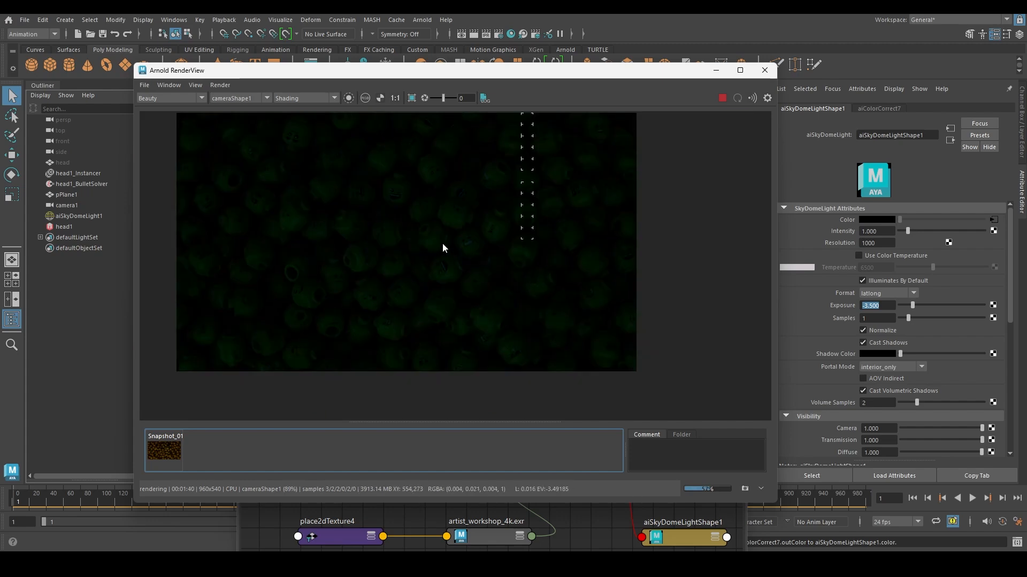
- Move the render view aside and close the Render Settings and Node Editor windows to clear the viewport
left_click_drag(495, 70, 630, 97)
left_click_drag(693, 99, 757, 370)
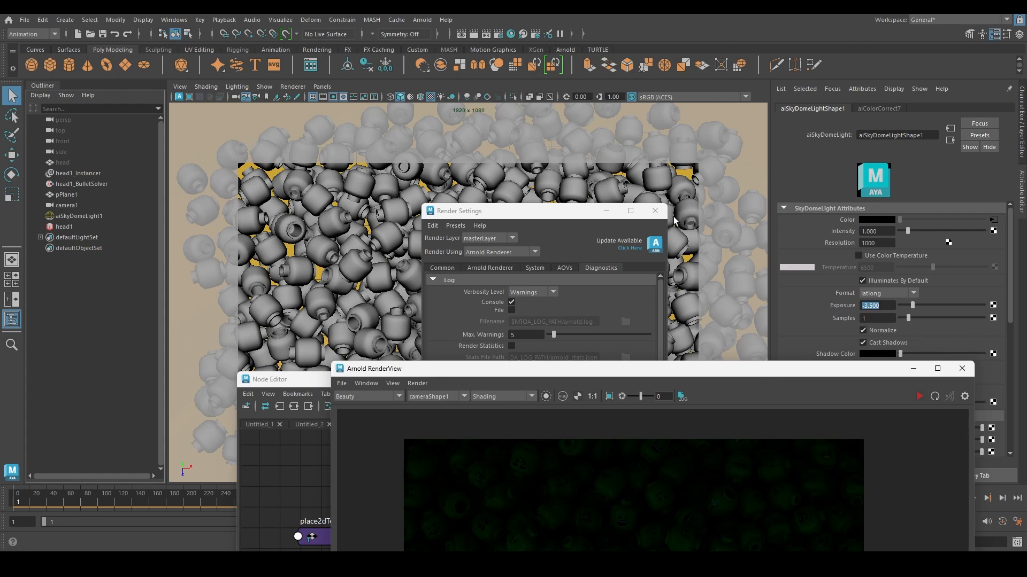
left_click(300, 380)
left_click(732, 381)
left_click_drag(675, 369, 784, 230)
- Switch the viewport from the shot camera to persp, showing the whole pile of heads on the plane
left_click(328, 86)
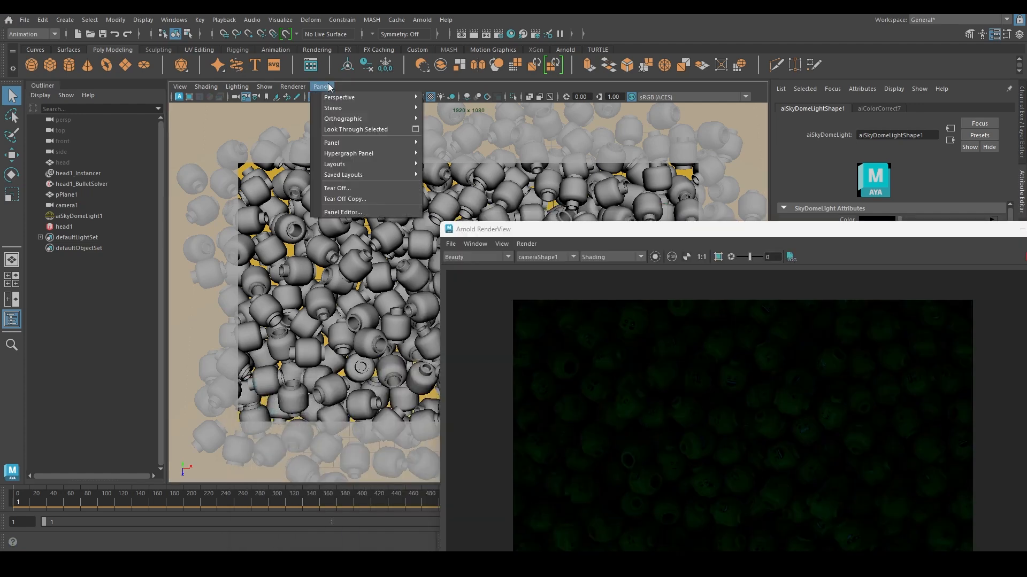
left_click(328, 86)
left_click(329, 86)
mouse_move(390, 97)
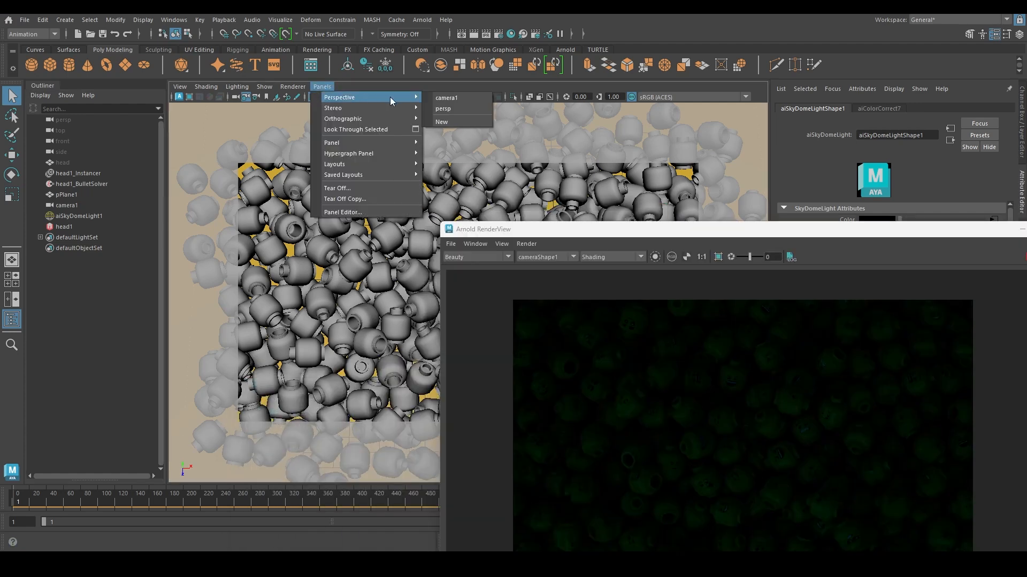
left_click(441, 108)
scroll(473, 249, "down", 5)
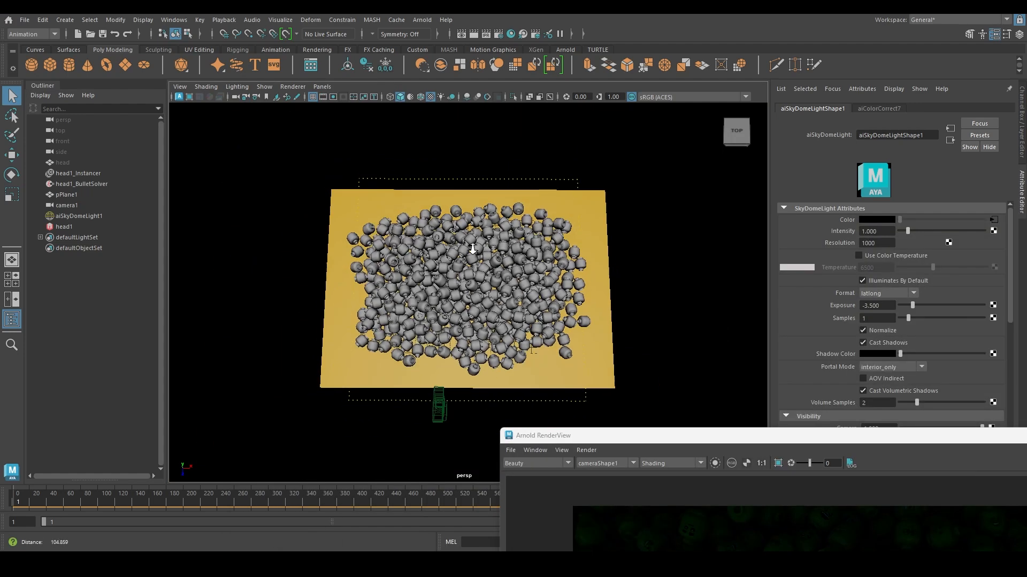
left_click_drag(754, 434, 644, 149)
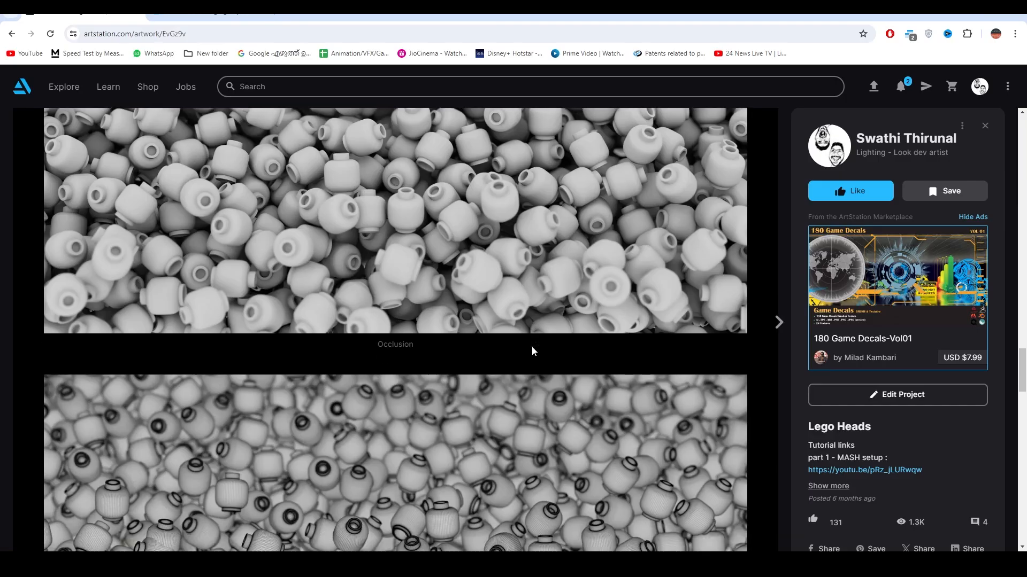
- Examine the light setup on the Lego Heads artwork page and the fill, key and environment light groups on the contact sheet
scroll(532, 348, "down", 15)
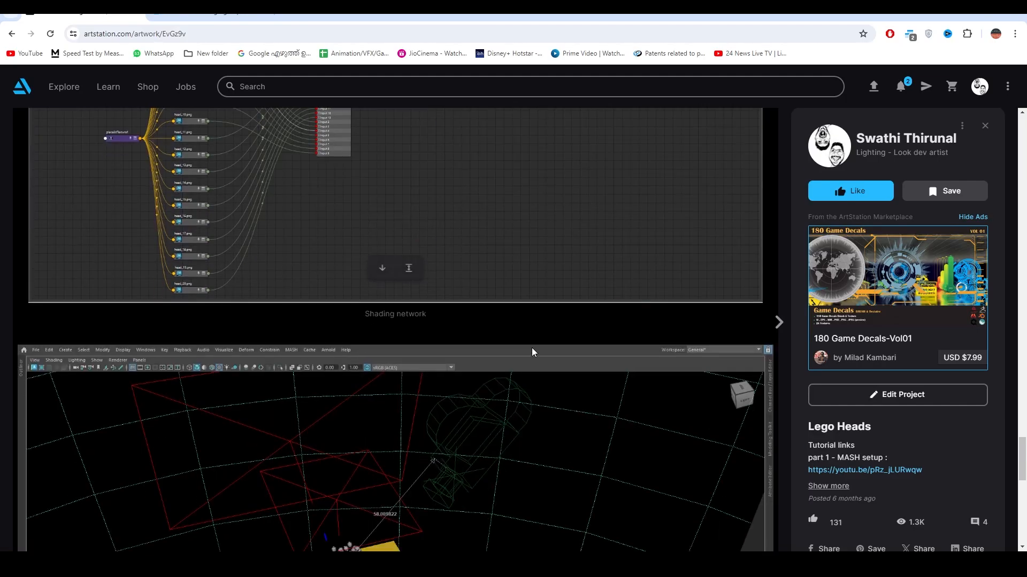
scroll(532, 347, "up", 3)
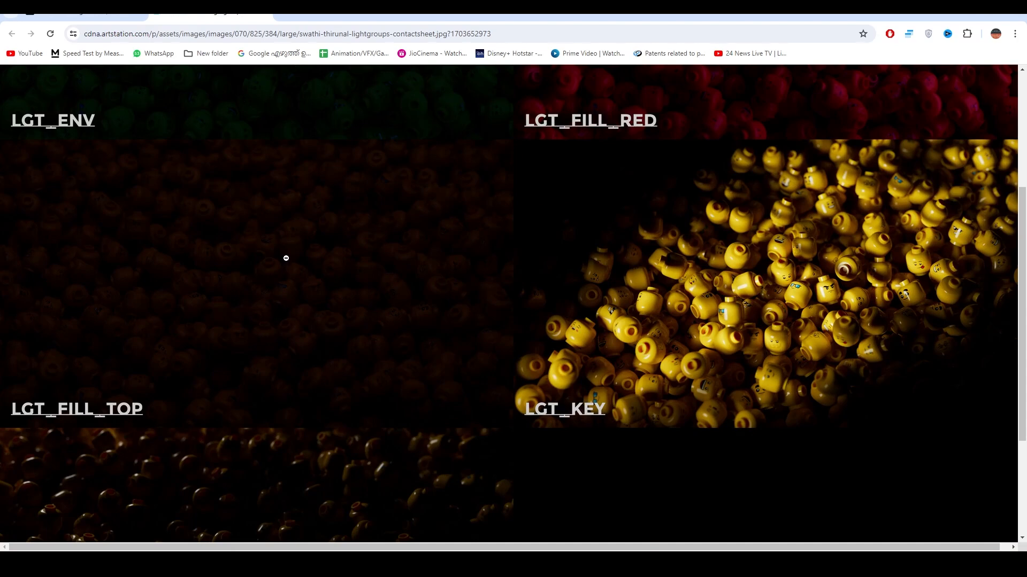
scroll(825, 288, "up", 2)
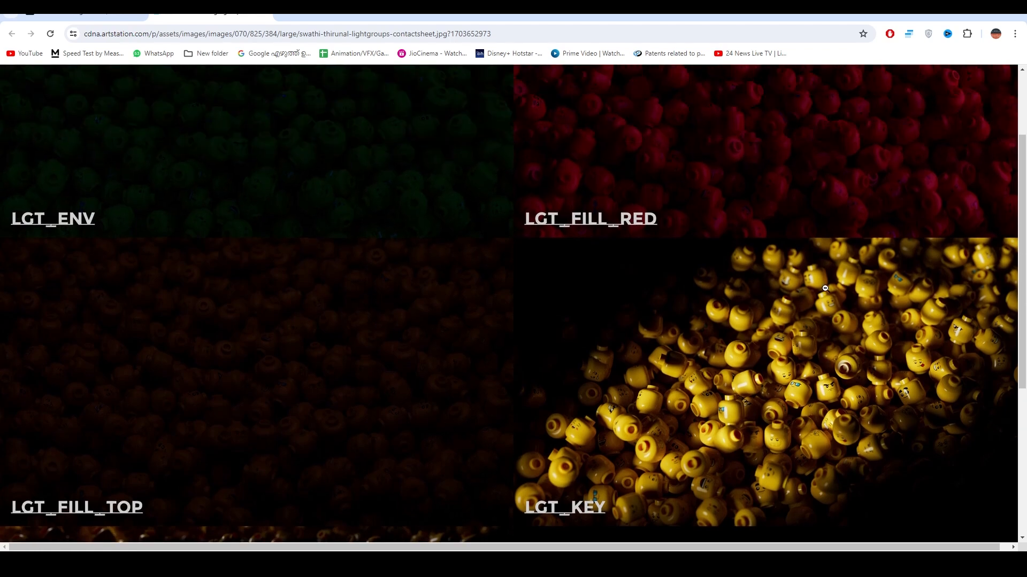
scroll(825, 288, "up", 2)
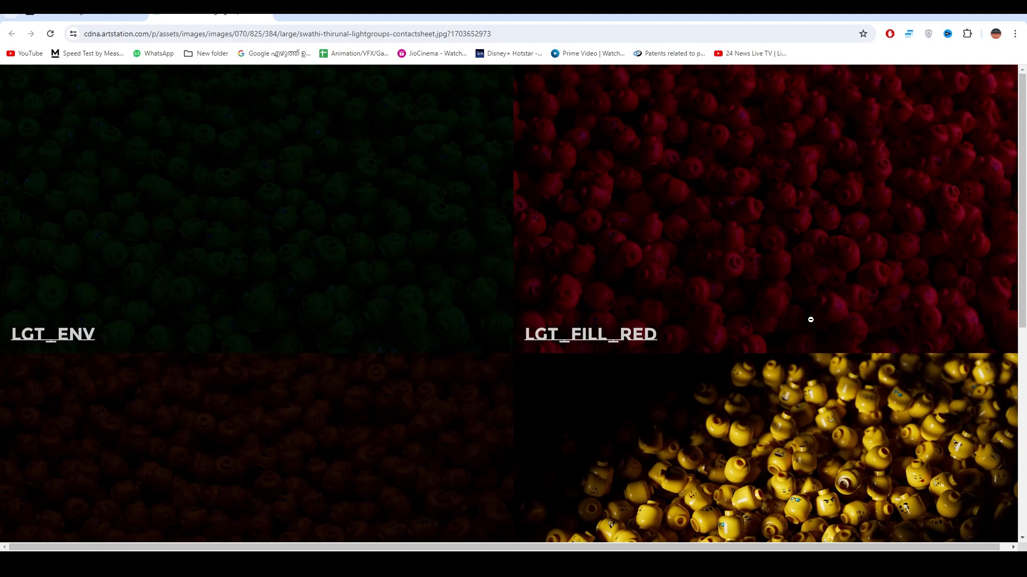
scroll(327, 304, "down", 4)
scroll(331, 297, "up", 4)
scroll(267, 293, "down", 4)
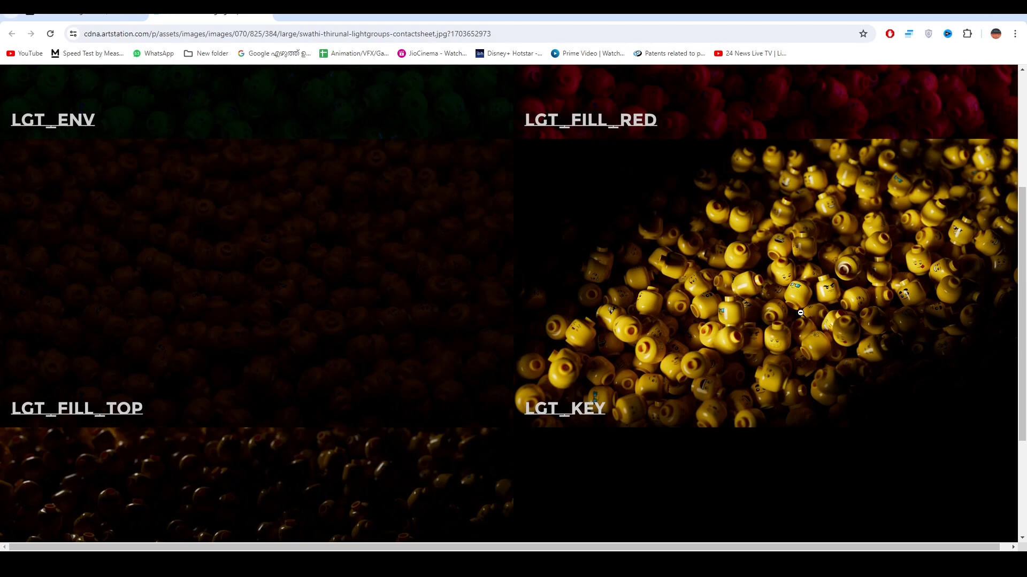
scroll(801, 313, "up", 4)
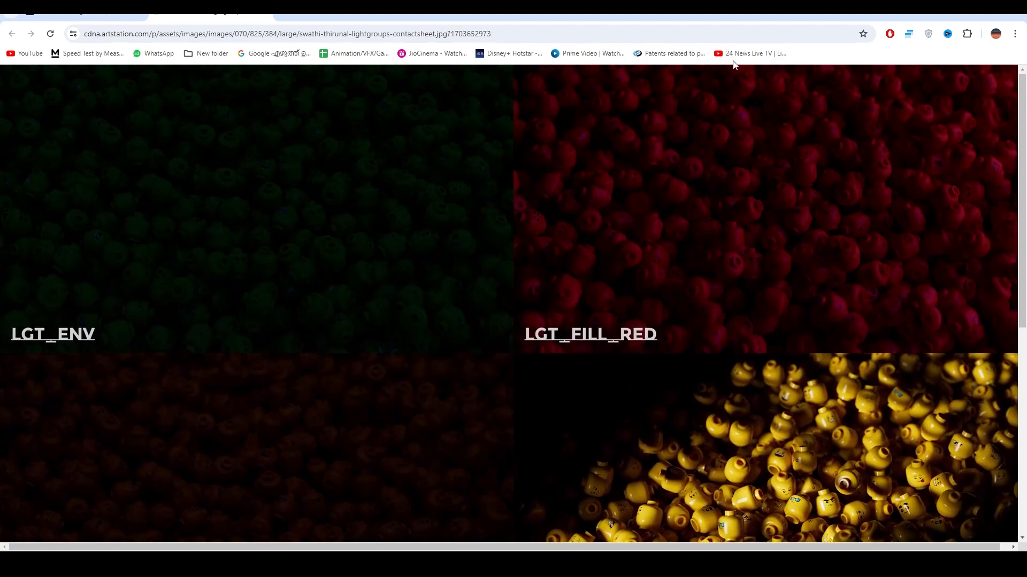
scroll(795, 211, "down", 6)
scroll(802, 235, "up", 3)
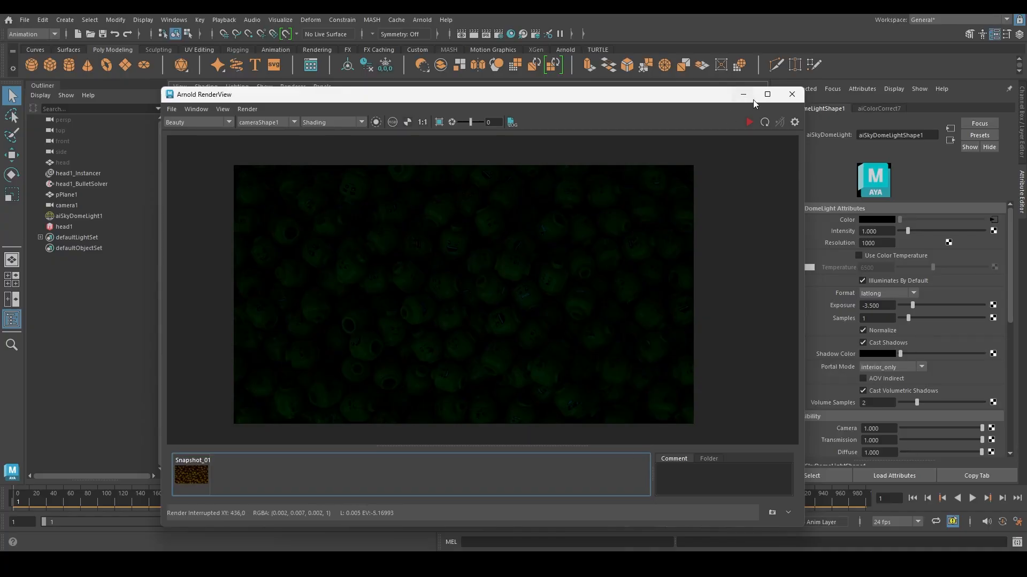
- Back in Maya, create an Arnold area light and raise it above the pile of heads
left_click_drag(671, 99, 688, 477)
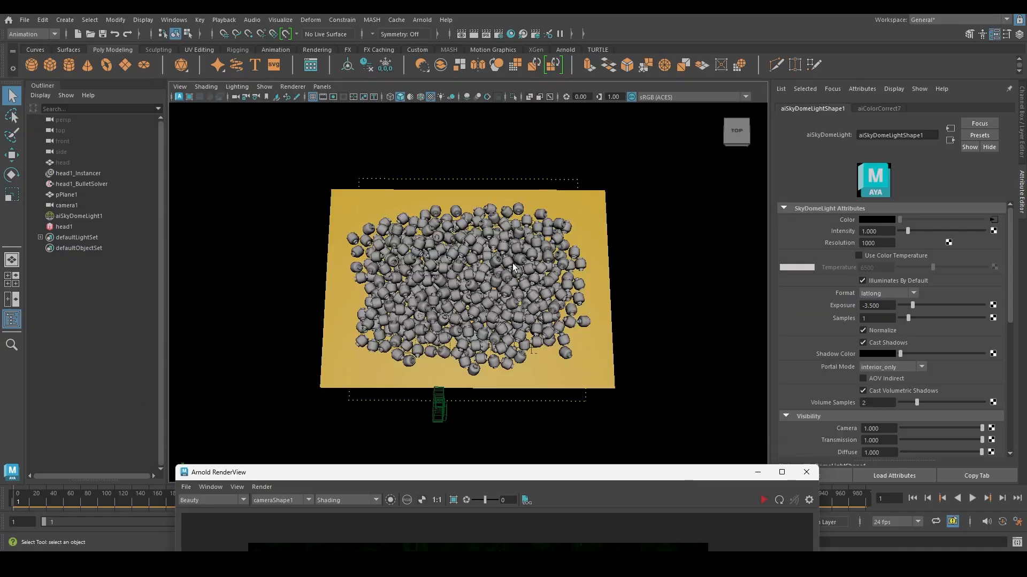
left_click(421, 19)
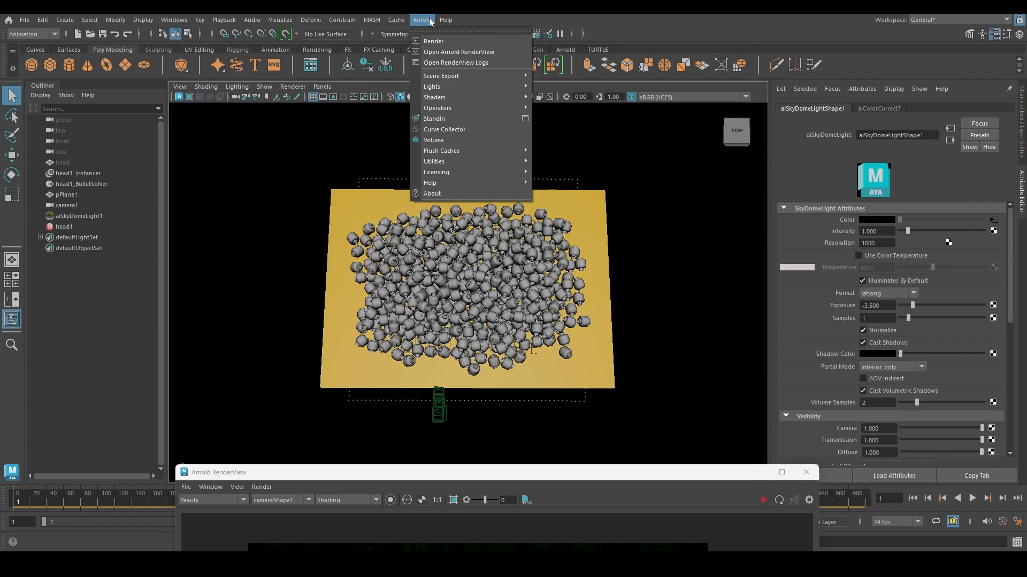
mouse_move(449, 85)
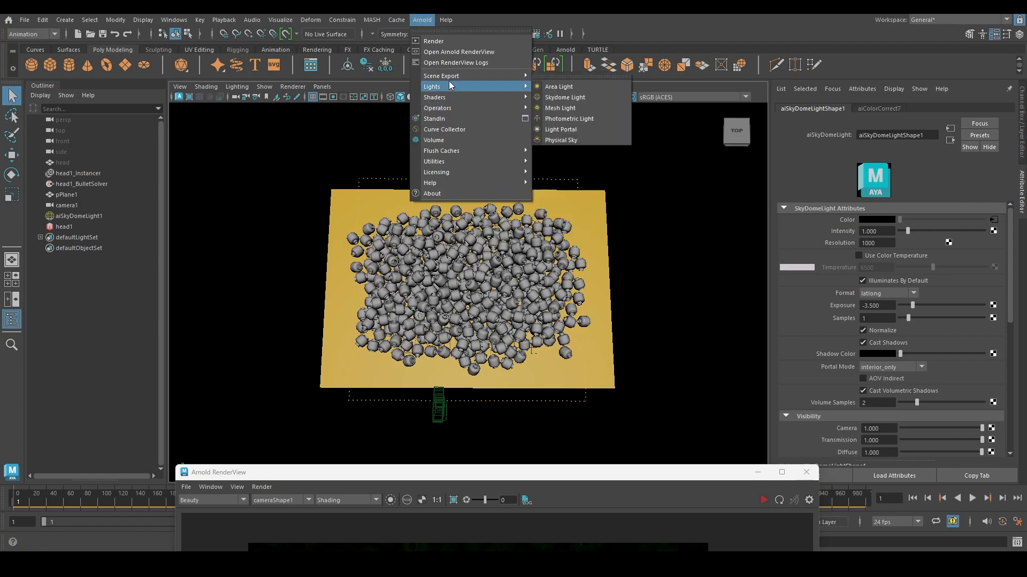
left_click(567, 87)
left_click_drag(493, 324, 540, 257, "alt")
key("w")
left_click_drag(464, 173, 463, 93)
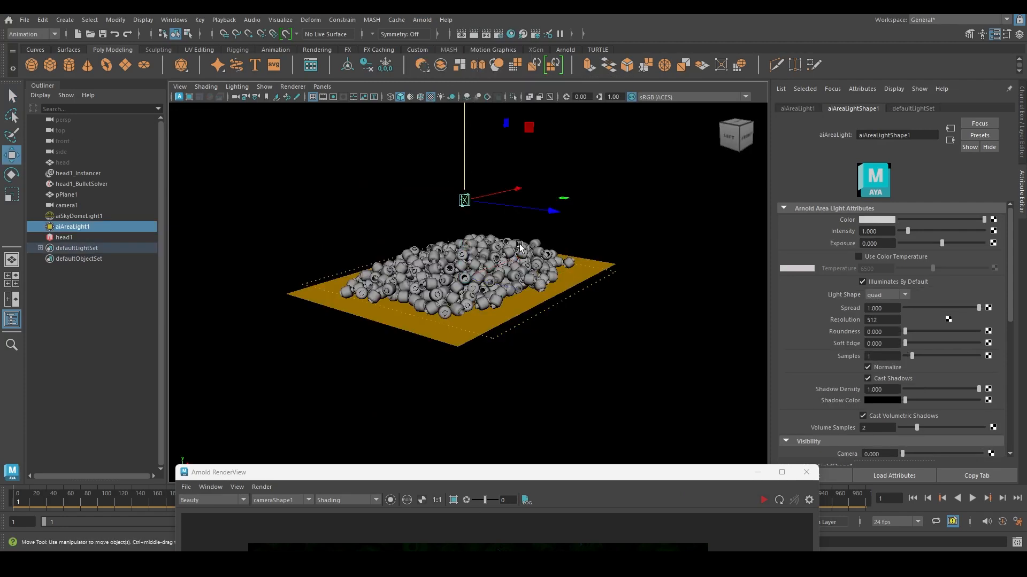
left_click_drag(481, 251, 521, 228, "alt")
middle_click_drag(520, 228, 538, 320, "alt")
left_click_drag(484, 212, 485, 122)
- Rotate the area light to face down at the heads and scale it up uniformly to about 10.8
mouse_move(551, 284)
left_mouse_down("alt")
mouse_move(508, 316)
mouse_move(554, 289)
left_mouse_up("alt")
key("e")
left_click_drag(565, 149, 507, 114)
left_click_drag(544, 335, 509, 355, "alt")
key("r")
left_click_drag(472, 253, 593, 257)
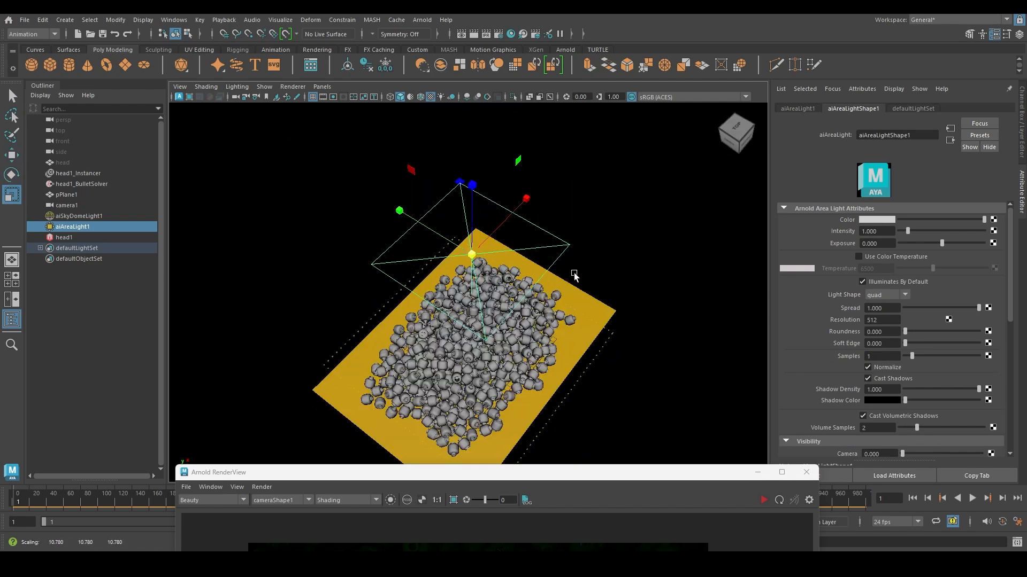
- Stretch the area light along the plane's length and enlarge it to a scale of about 22 × 15.5 × 14
left_click_drag(483, 345, 593, 342, "alt")
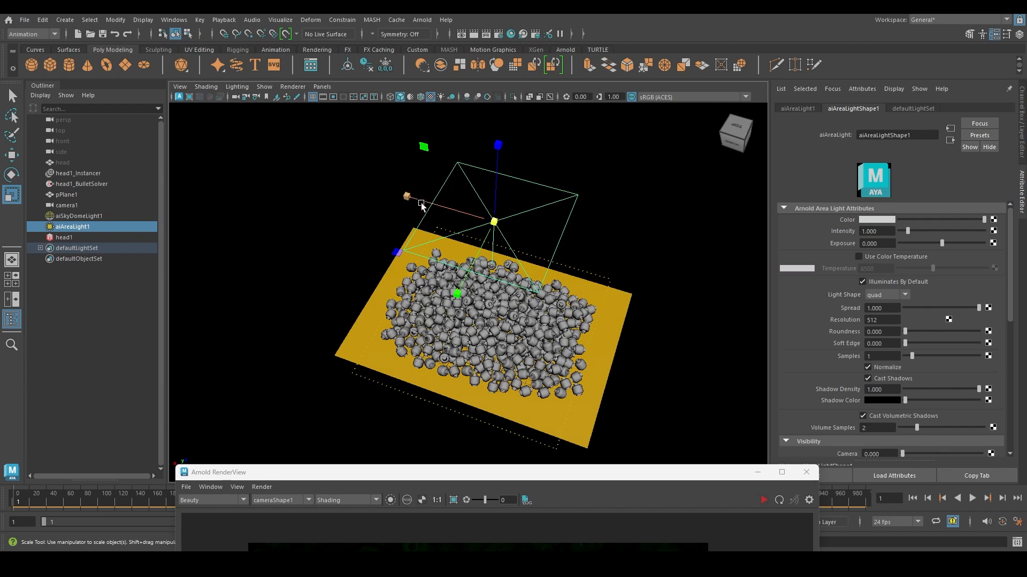
left_click_drag(412, 200, 354, 190)
left_click_drag(398, 327, 550, 320, "alt")
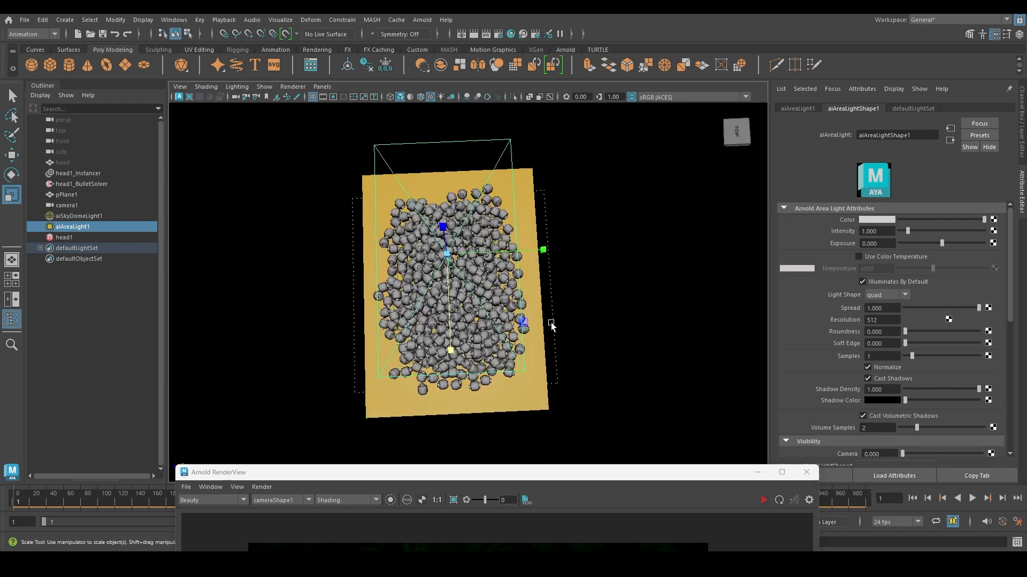
left_click_drag(546, 248, 460, 305, "alt")
left_click_drag(448, 218, 587, 282)
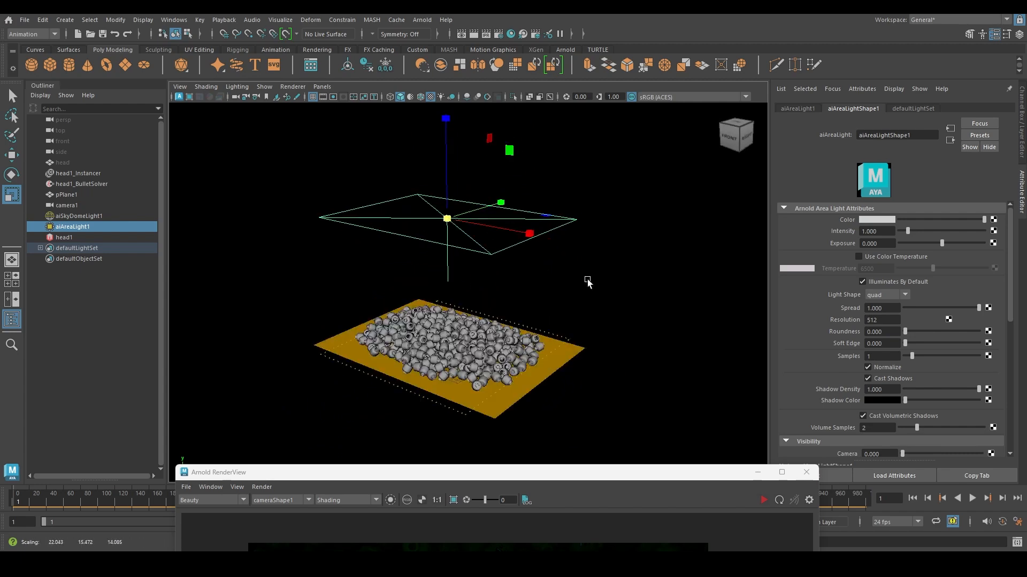
- Raise the area light far above the head pile, past the camera's height
right_click_drag(587, 280, 550, 281, "alt")
middle_click_drag(550, 280, 555, 313, "alt")
key("w")
left_click_drag(460, 219, 460, 119)
right_click_drag(507, 213, 431, 231, "alt")
middle_click_drag(431, 232, 447, 289, "alt")
left_click_drag(480, 231, 481, 159)
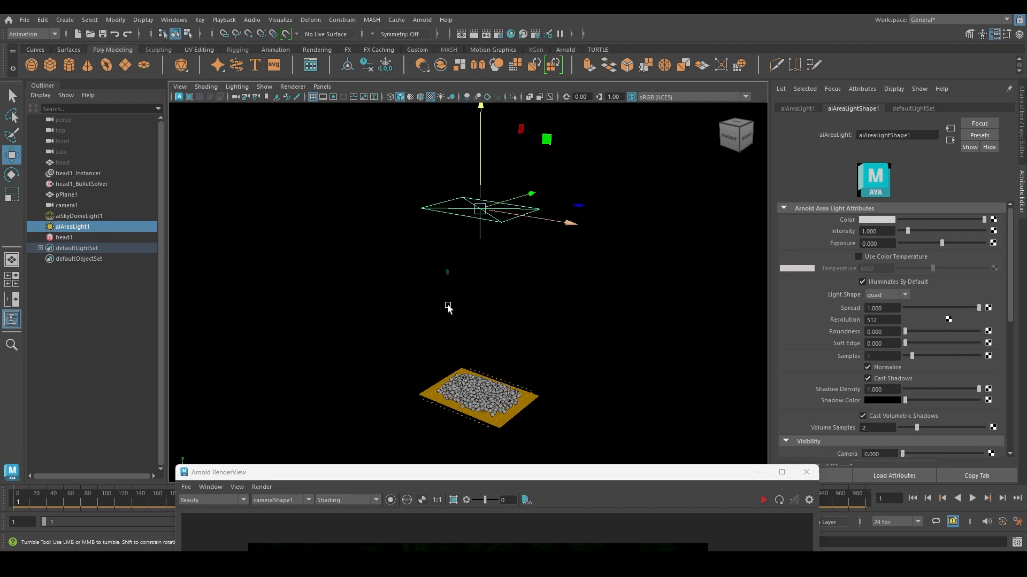
- Lower the area light back toward the head pile, keeping it centred over the plane
left_click_drag(448, 306, 456, 263, "alt")
right_click_drag(457, 264, 500, 167, "alt")
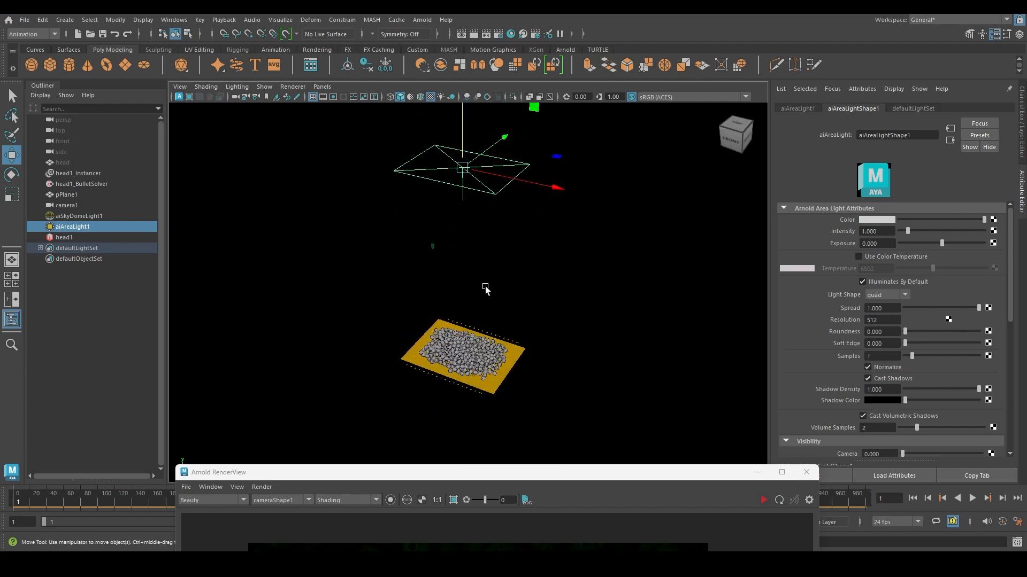
left_click_drag(465, 289, 464, 252, "alt")
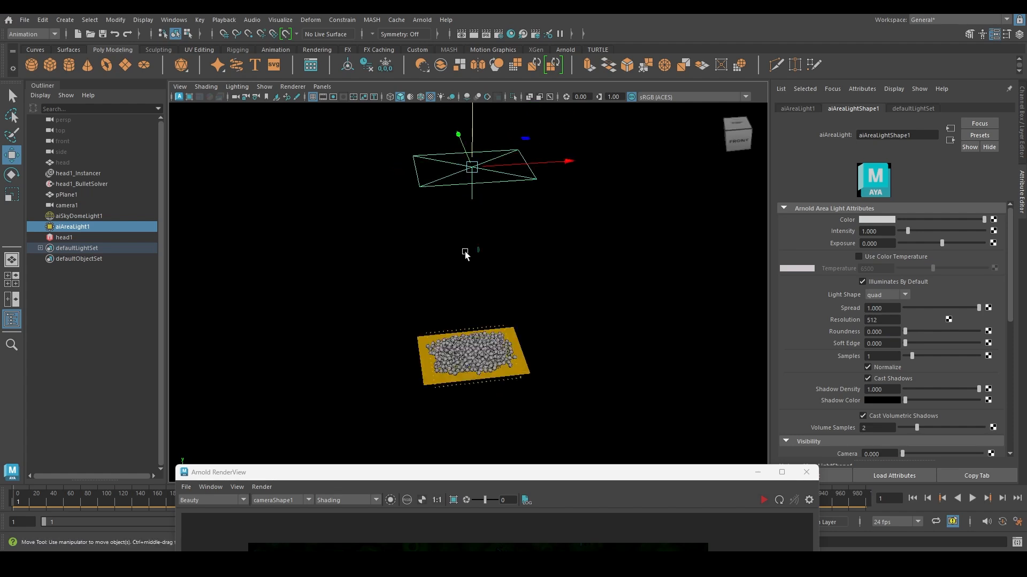
left_click_drag(548, 339, 484, 341, "alt")
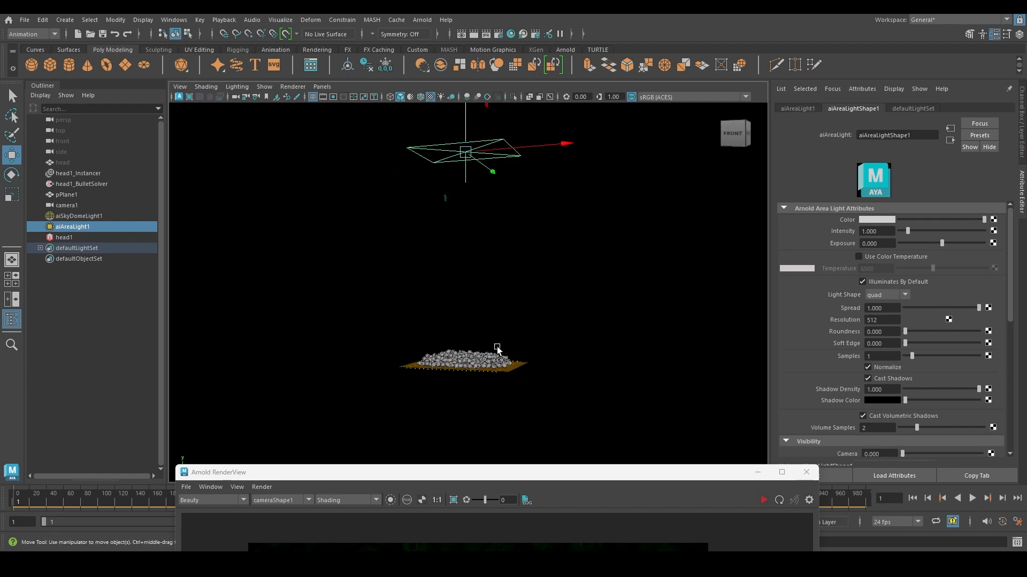
left_click_drag(469, 132, 471, 328)
right_click_drag(470, 329, 513, 392, "alt")
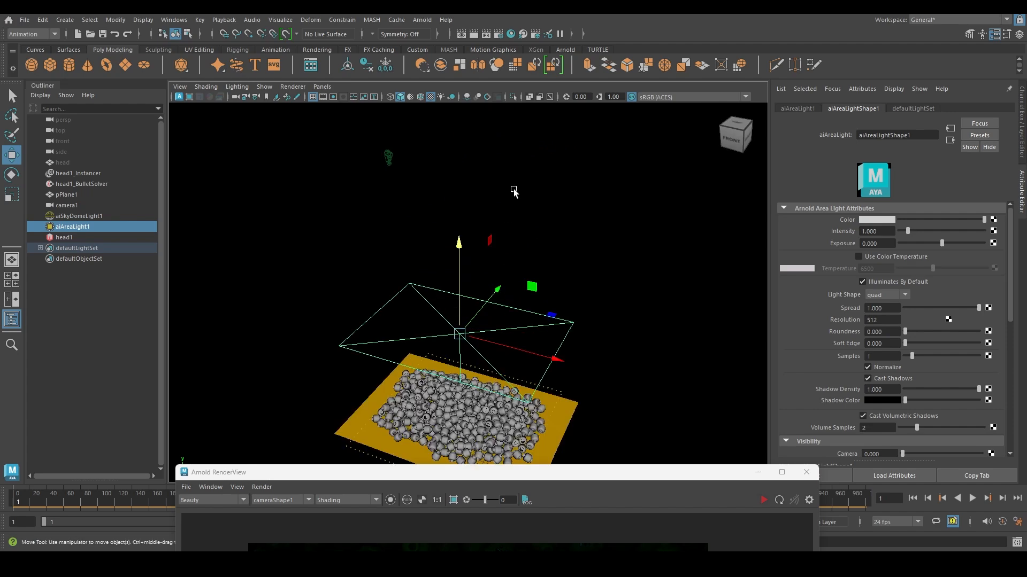
left_click_drag(513, 191, 478, 182, "alt")
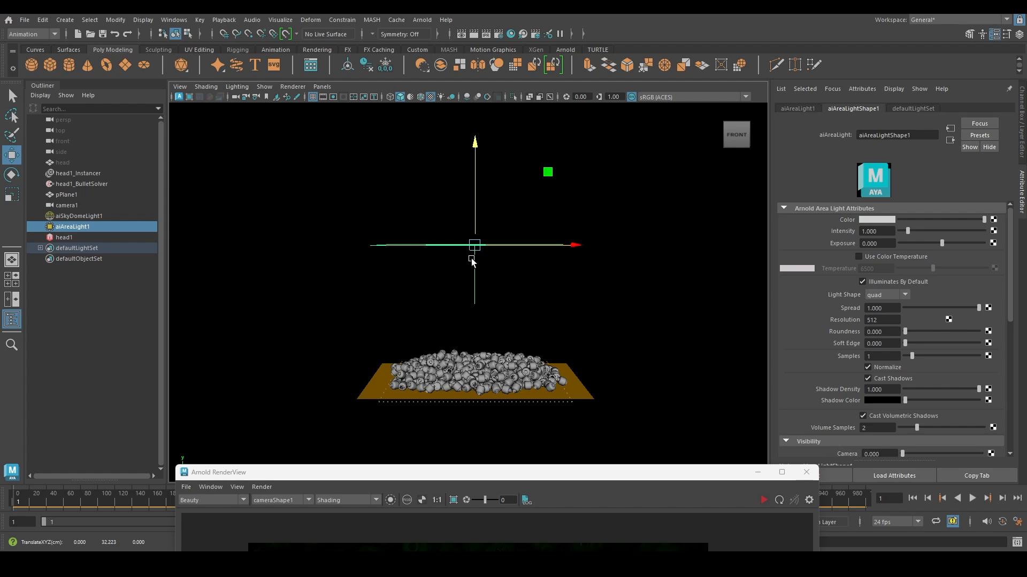
- Raise the area light above the head pile to a height of about 43 cm
left_click_drag(475, 202, 475, 156)
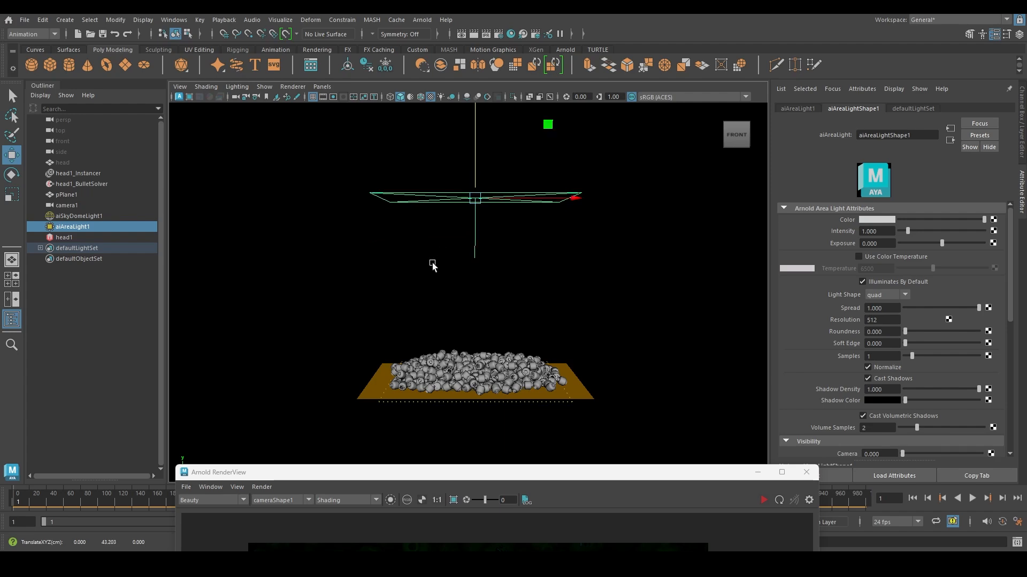
left_click_drag(432, 263, 528, 303, "alt")
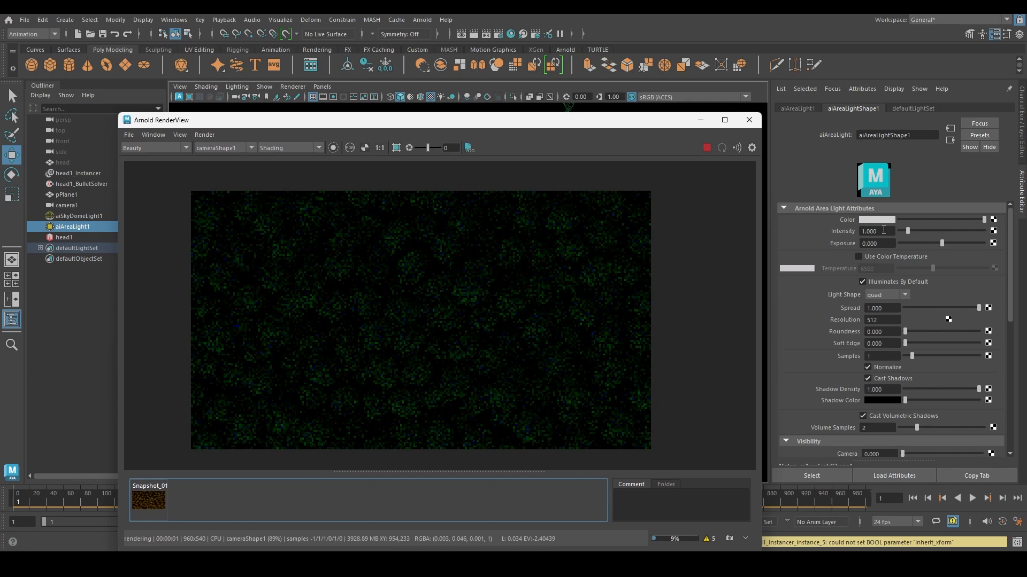
- Try area light exposures of 5, 10, 9 and 9.5 while the Arnold render updates
double_click(877, 243)
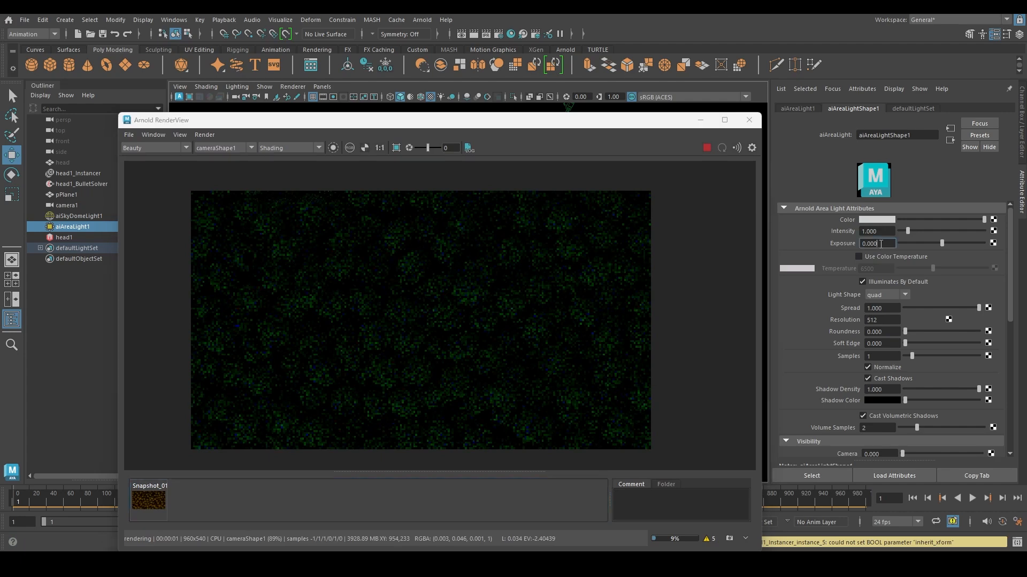
type("5")
key("Return")
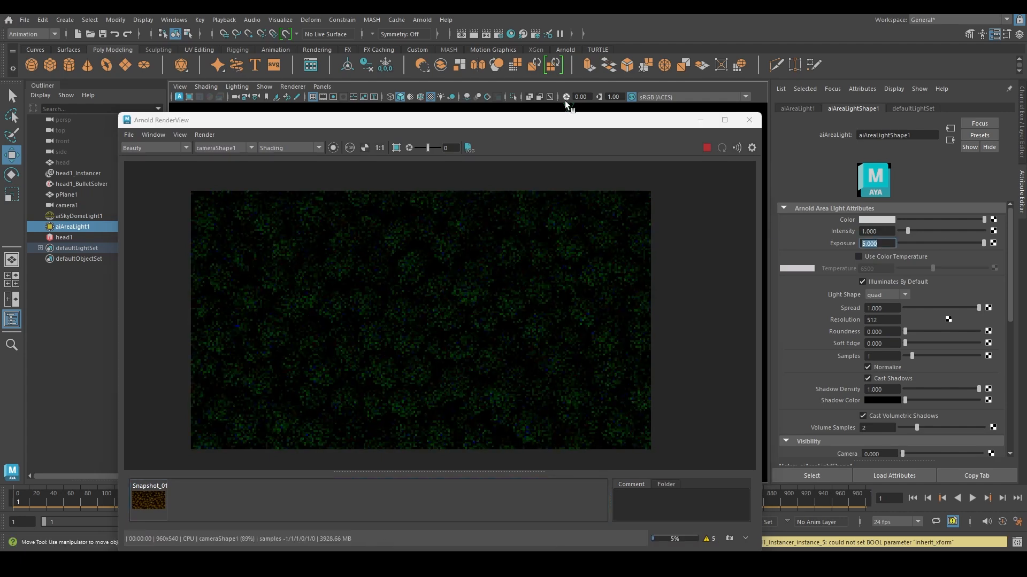
left_click_drag(545, 120, 557, 148)
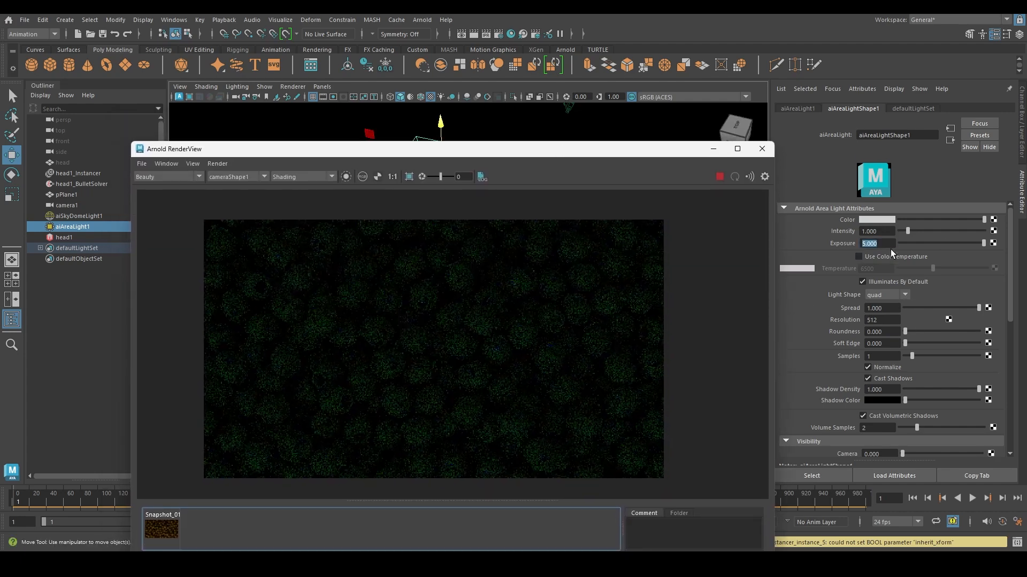
type("10")
key("Return")
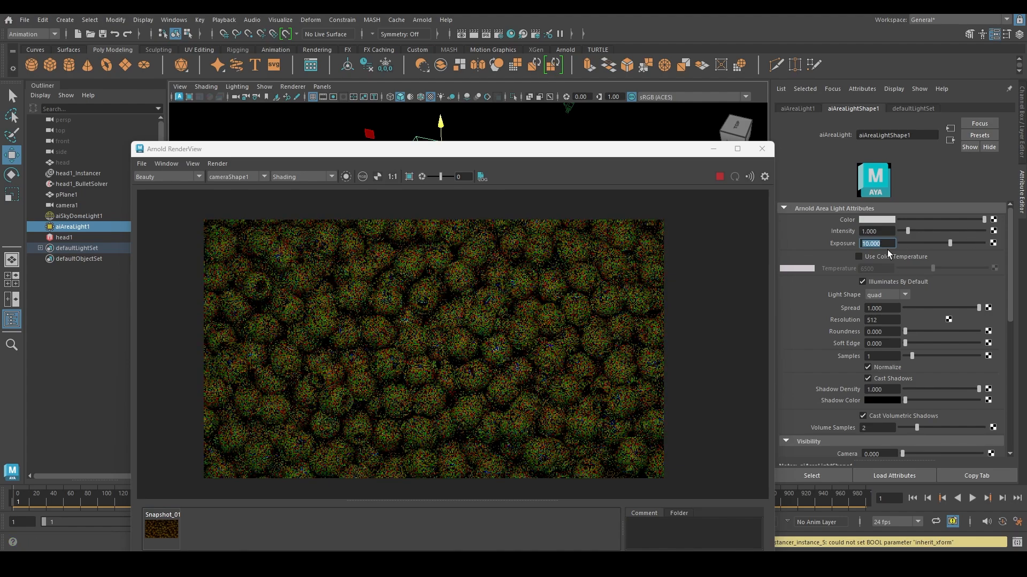
type("9")
key("Return")
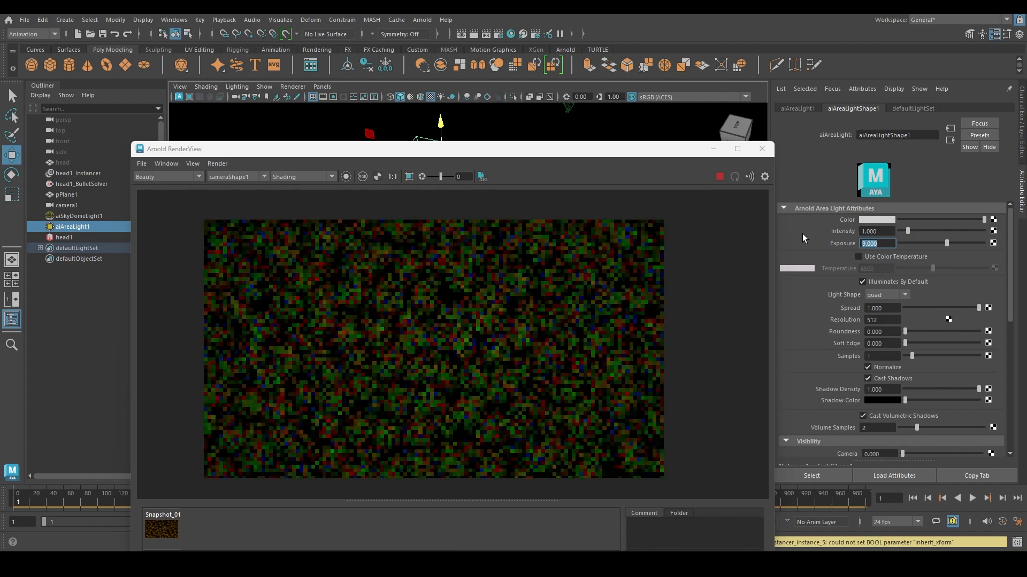
type("9.5")
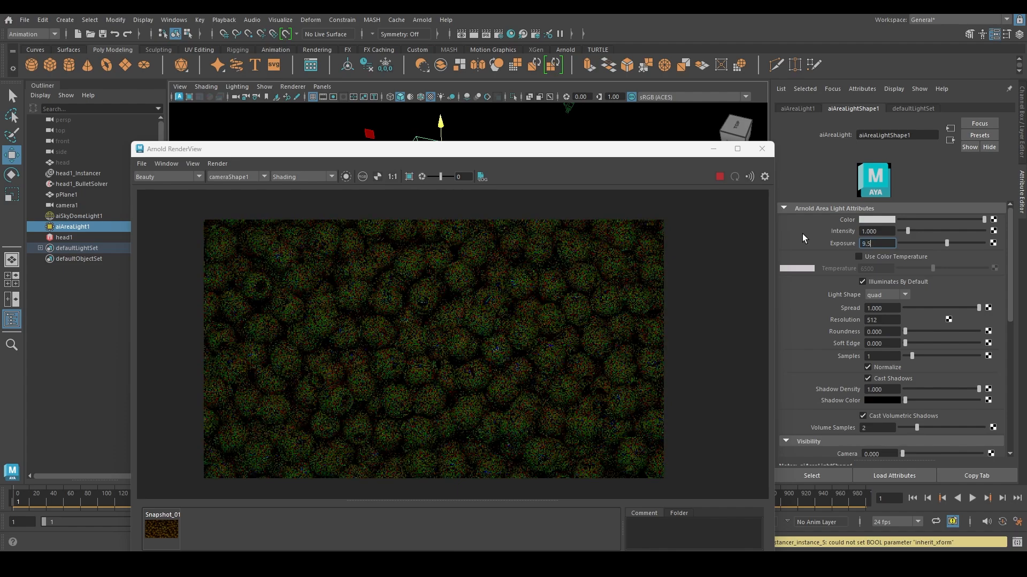
key("Return")
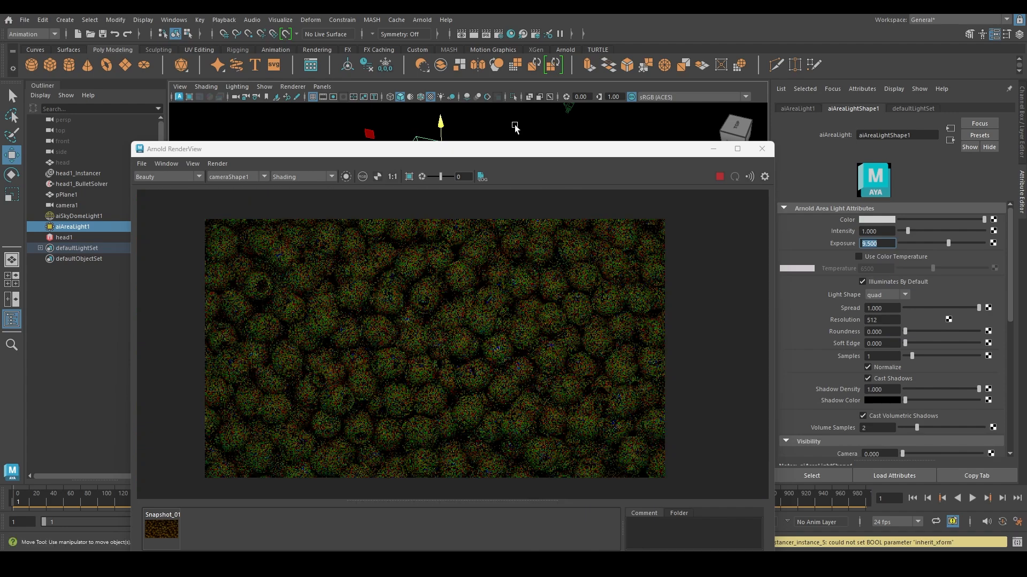
- Examine the head faces and the overall pile in the Arnold render to judge the area light's brightness
left_click_drag(493, 147, 507, 69)
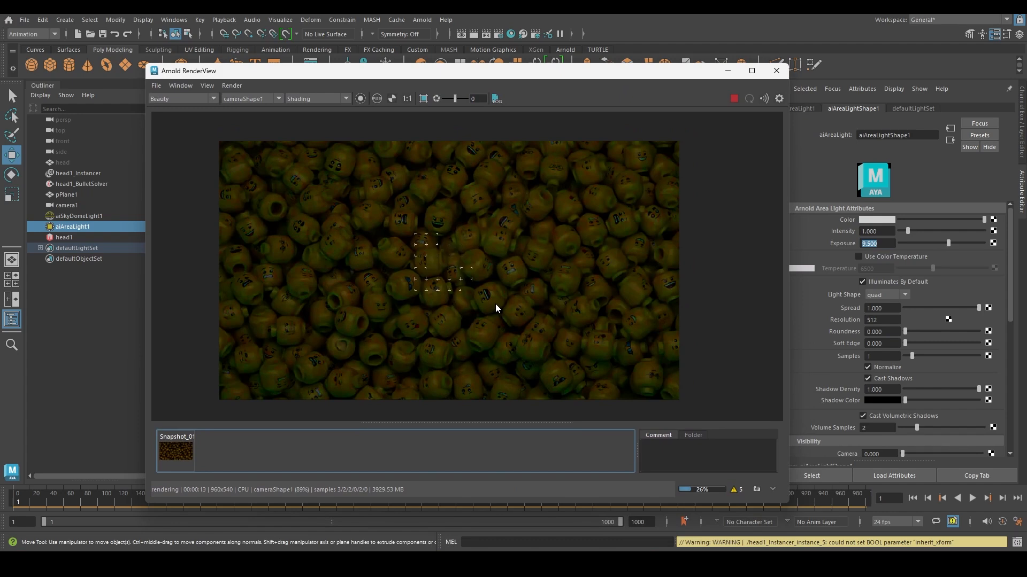
scroll(495, 304, "up", 5)
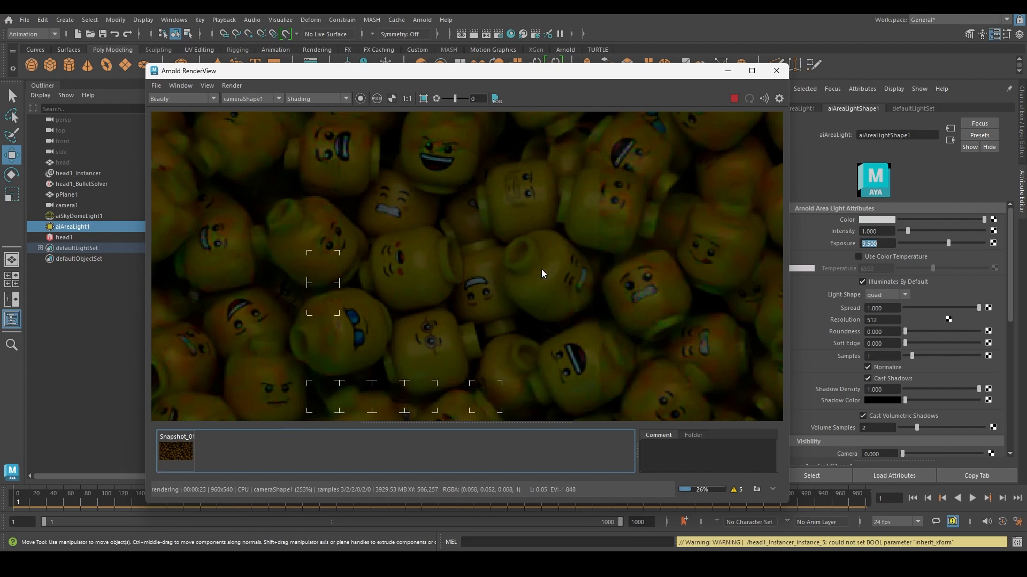
scroll(406, 280, "down", 5)
scroll(464, 286, "up", 6)
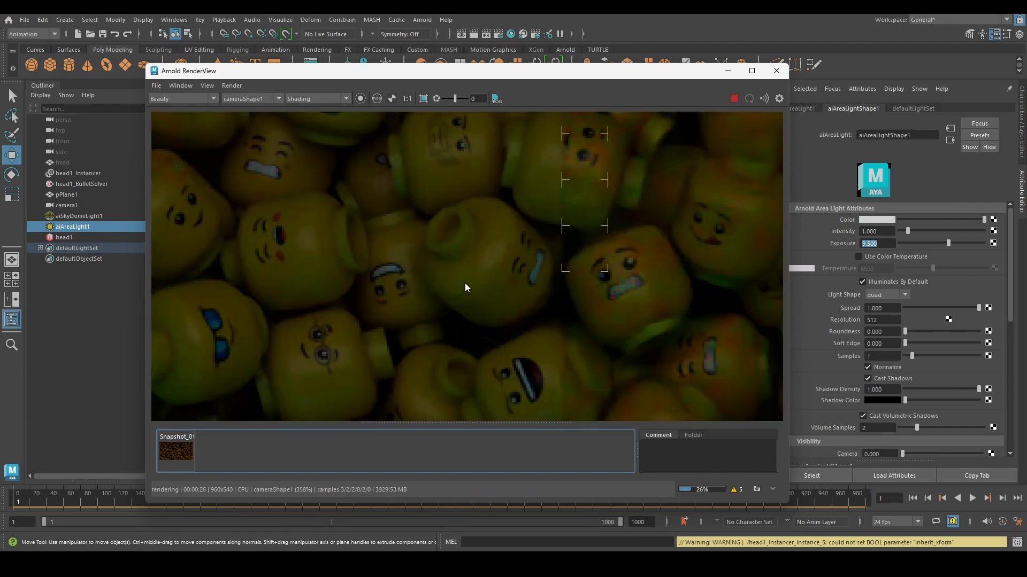
scroll(465, 287, "down", 3)
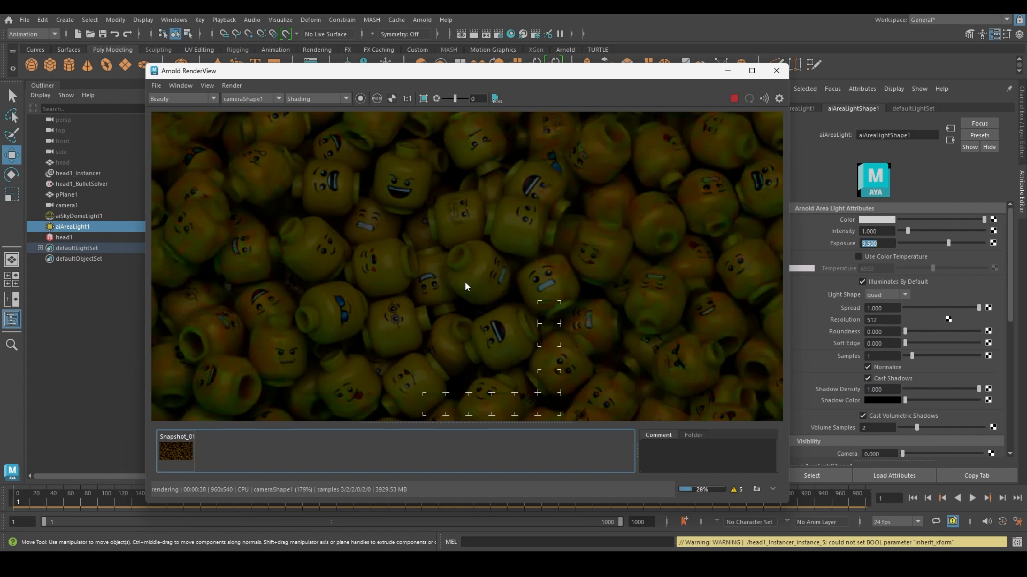
scroll(464, 281, "up", 5)
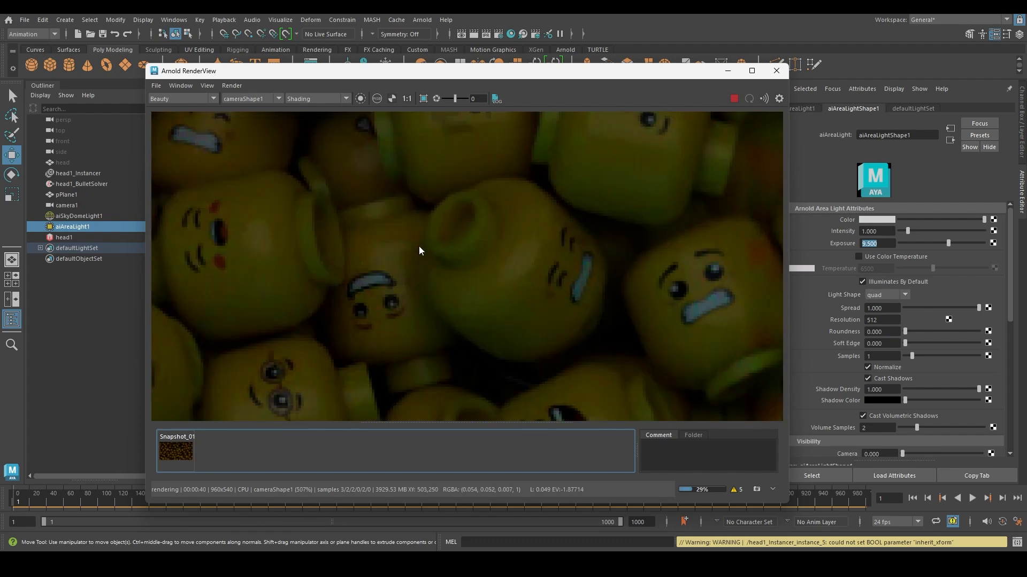
scroll(461, 249, "down", 2)
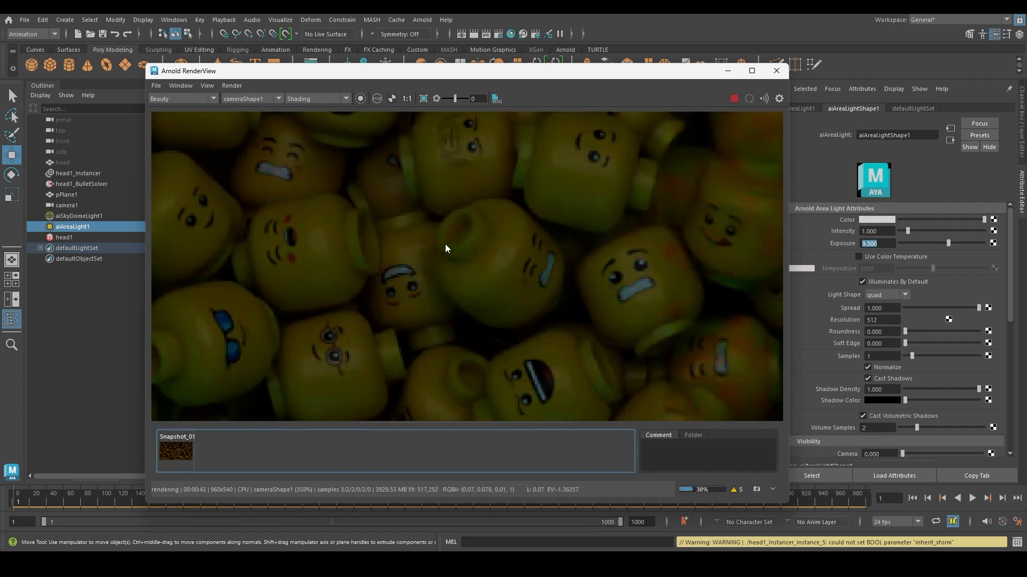
scroll(477, 239, "down", 4)
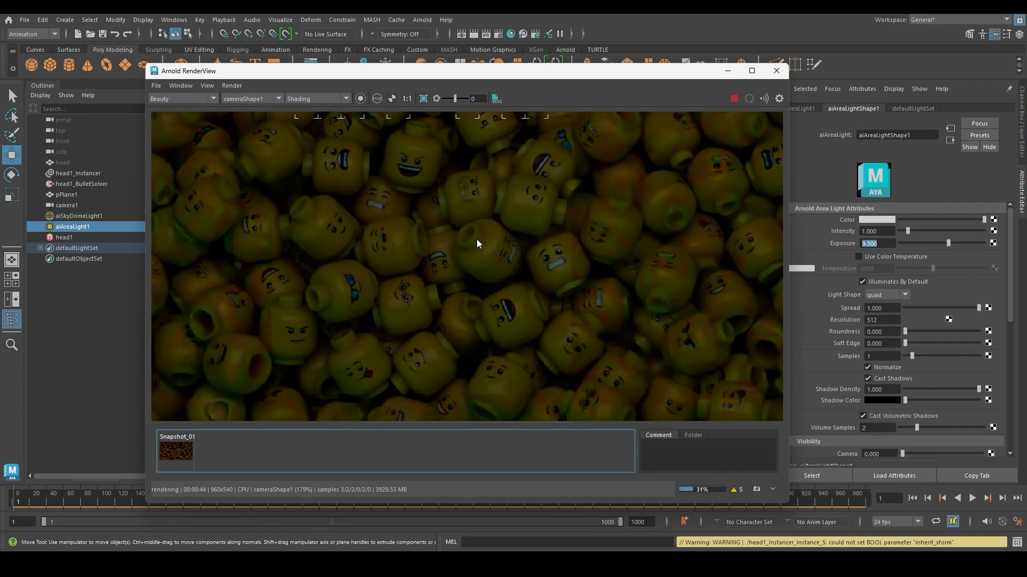
scroll(476, 239, "up", 2)
- Give the area light a saturated orange colour and check the tint on the heads in the render
left_click(880, 221)
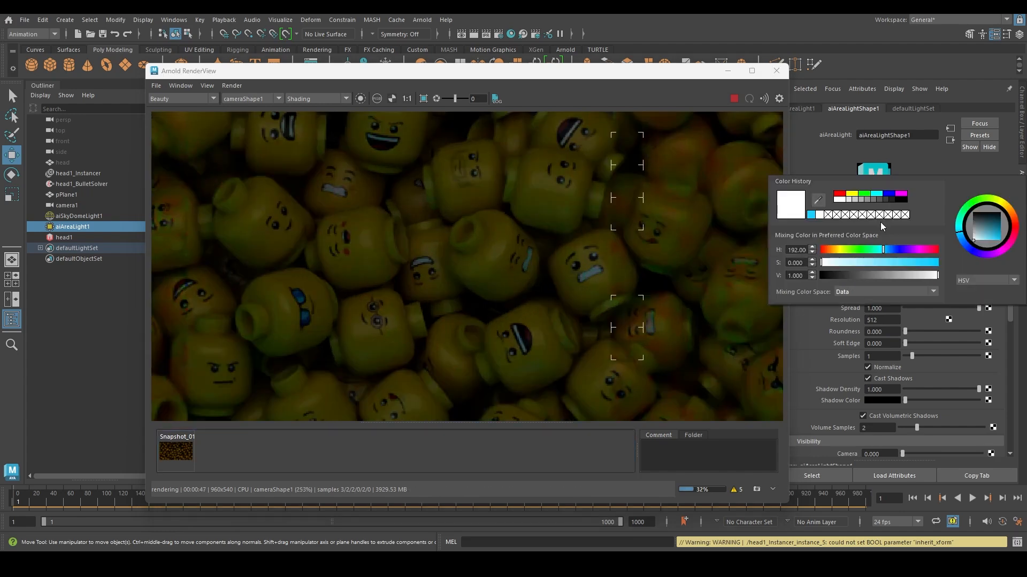
left_click_drag(852, 250, 927, 262)
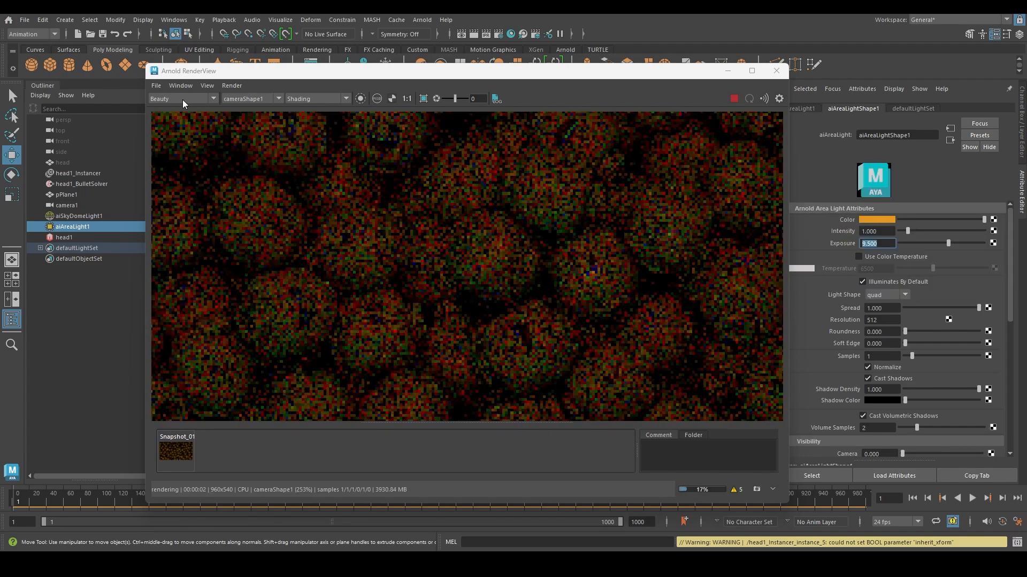
left_click(182, 99)
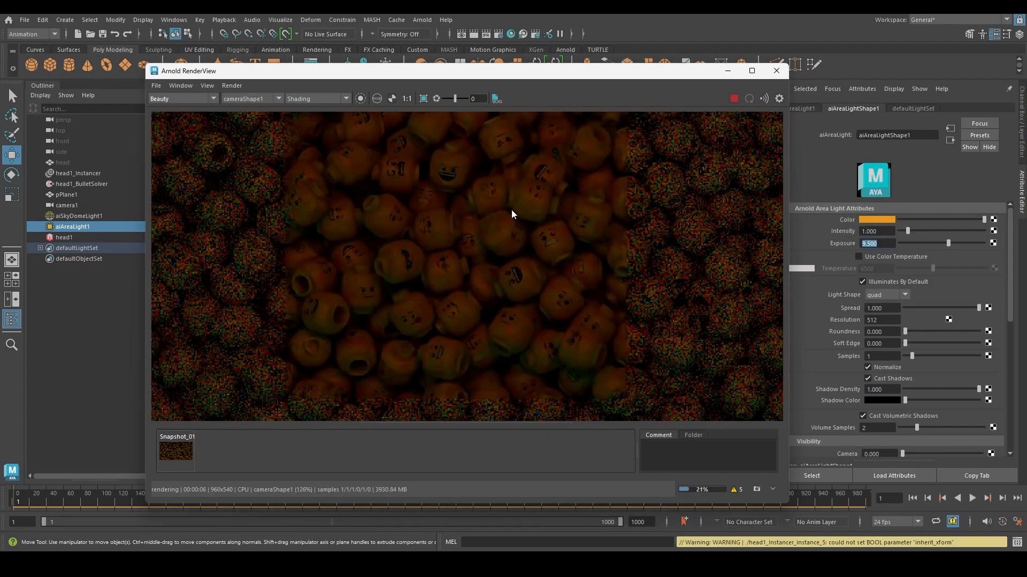
scroll(512, 209, "down", 3)
scroll(511, 210, "up", 3)
left_click_drag(530, 187, 535, 215)
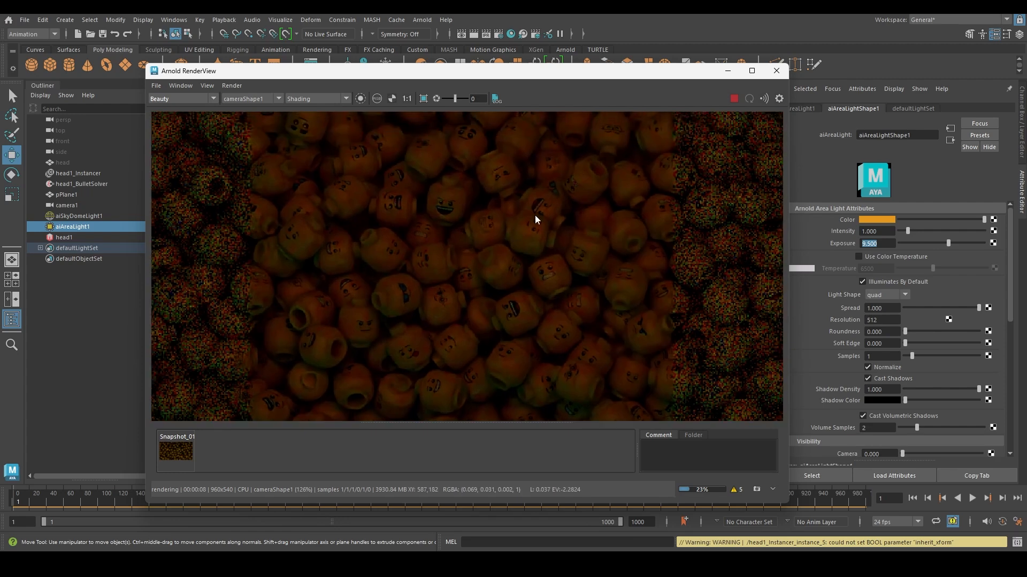
scroll(534, 215, "down", 3)
key("f")
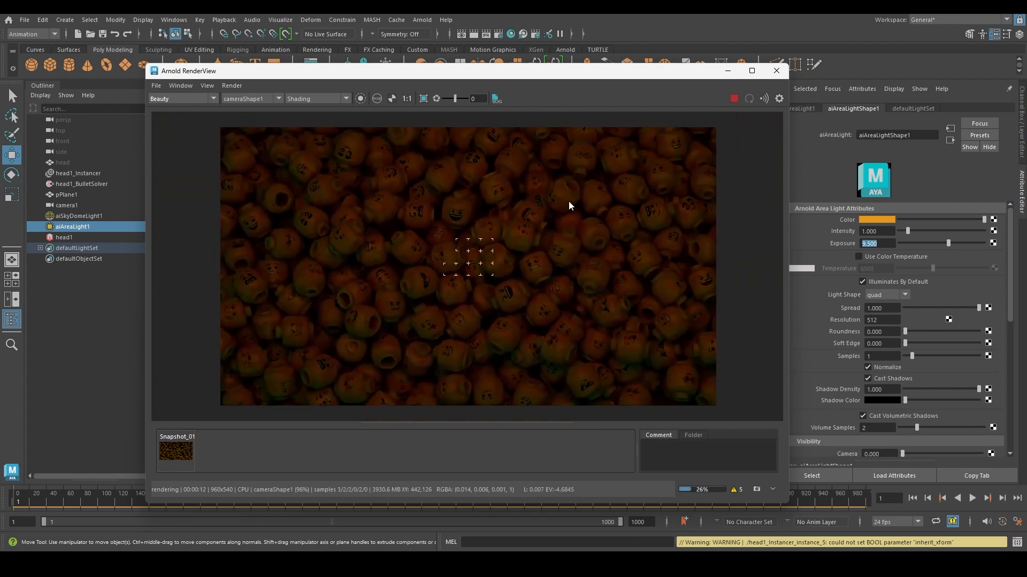
scroll(463, 287, "up", 3)
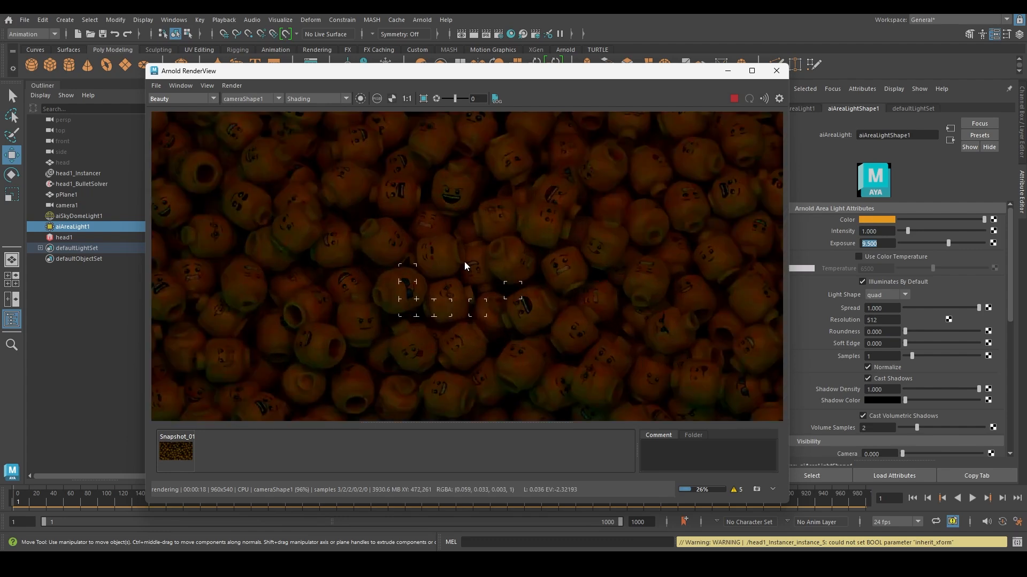
scroll(464, 262, "up", 3)
- Shift the area light's colour to a redder orange with hue 24 and set its exposure to 9
left_click(877, 219)
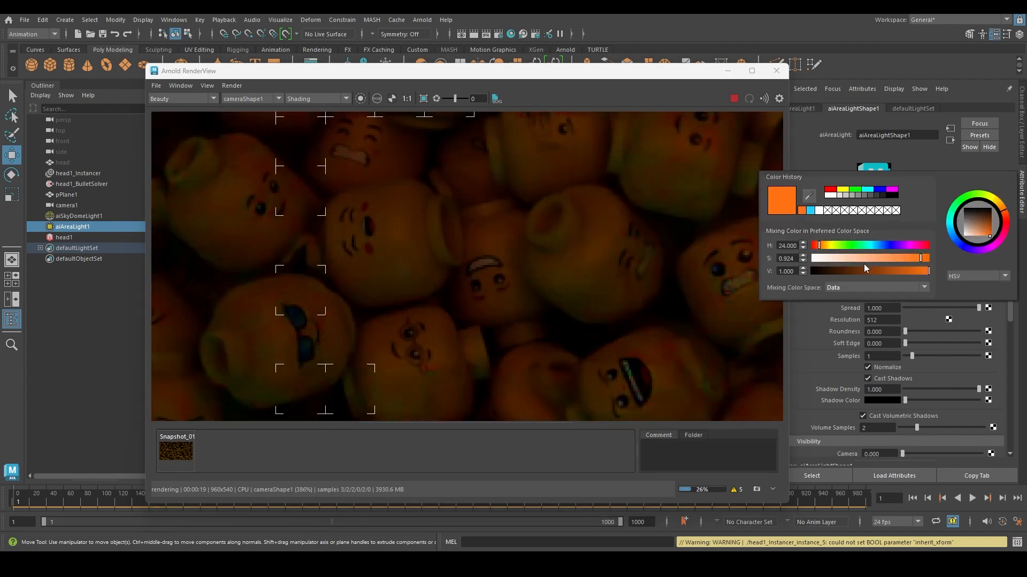
left_click_drag(834, 245, 818, 247)
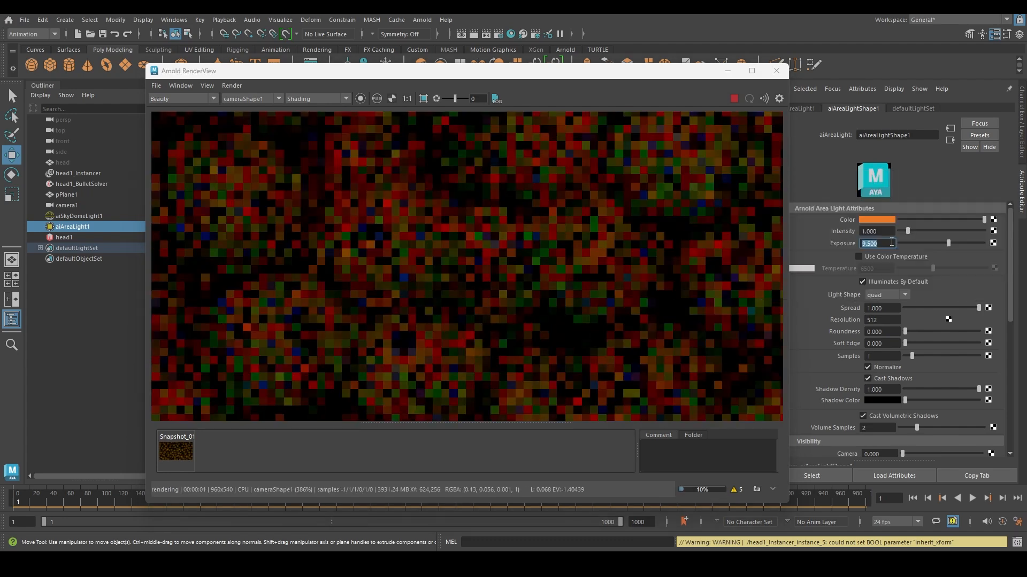
type("9")
key("Return")
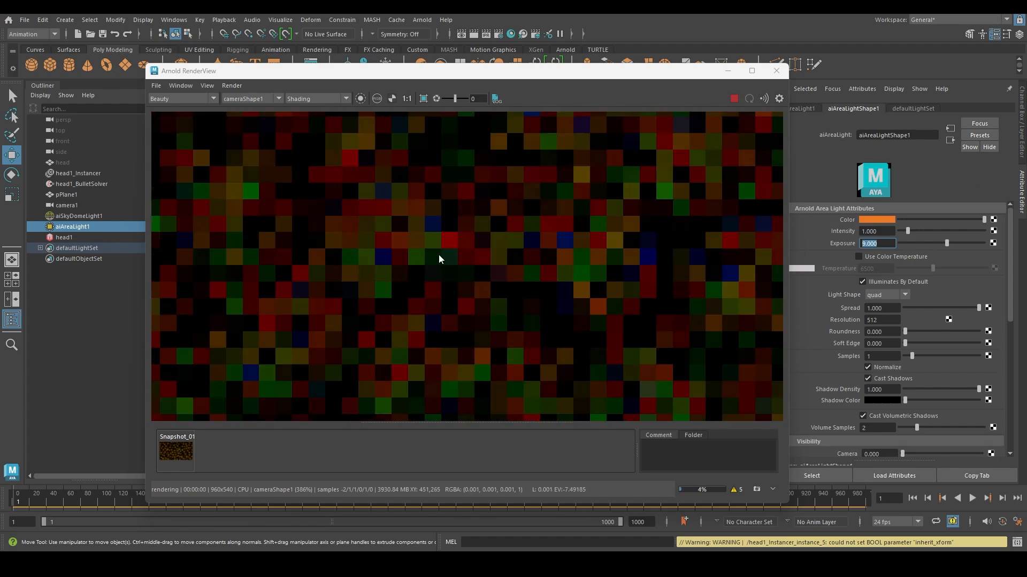
scroll(448, 252, "down", 4)
scroll(465, 261, "down", 1)
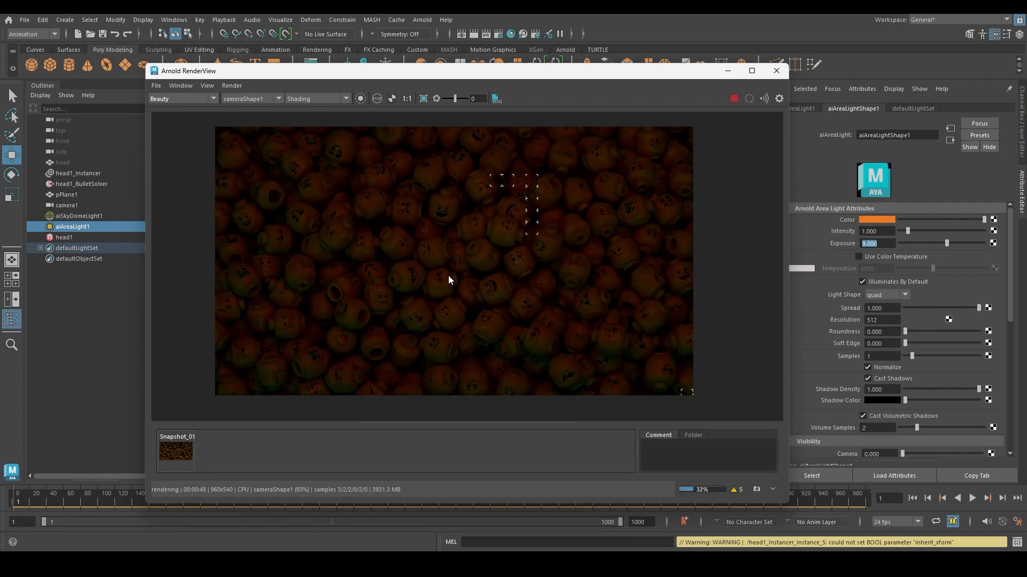
scroll(451, 242, "up", 2)
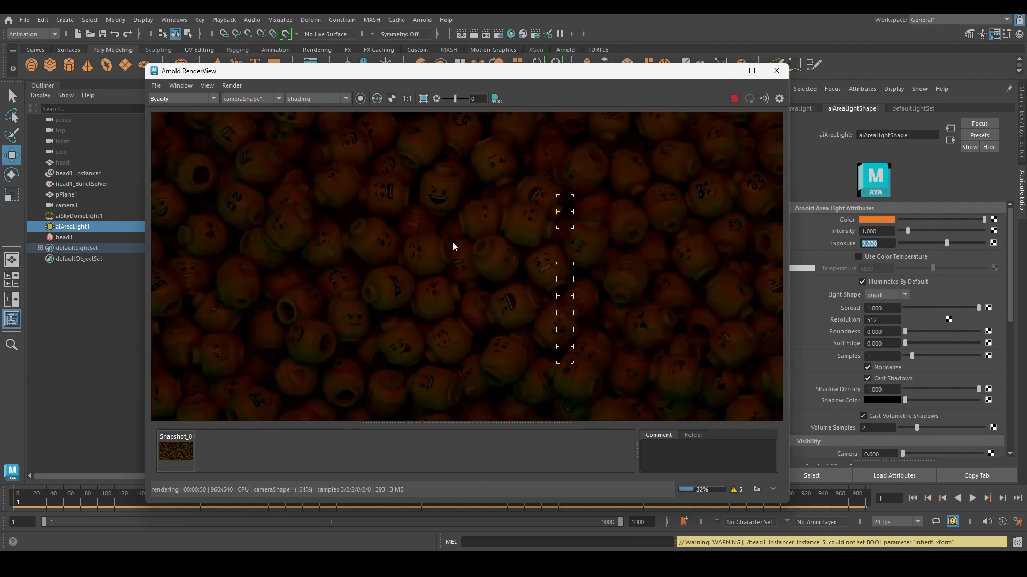
scroll(432, 252, "down", 2)
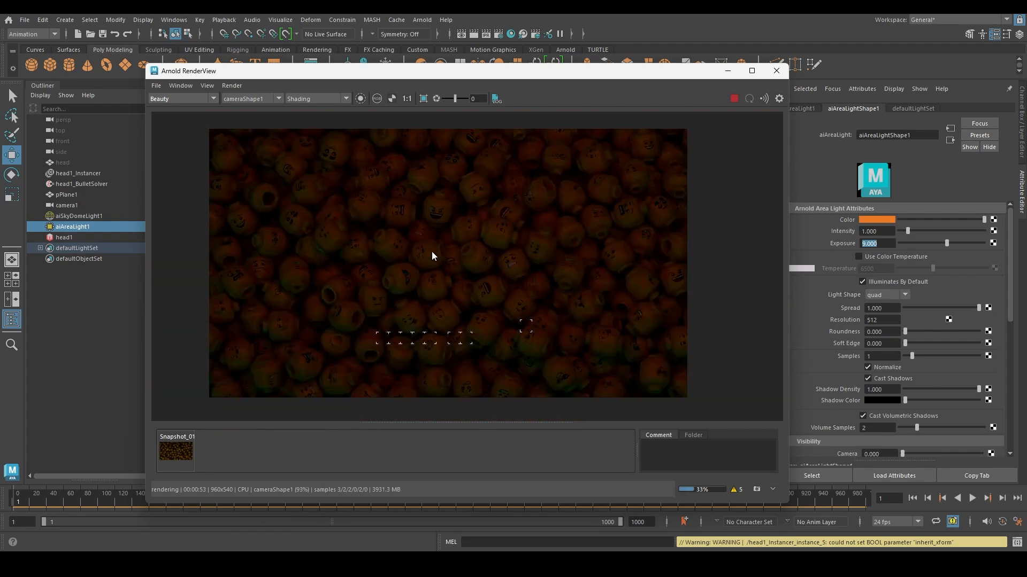
- Stop the Arnold render and move the render window clear of the viewport, viewing the light and heads from an angle
left_click(884, 221)
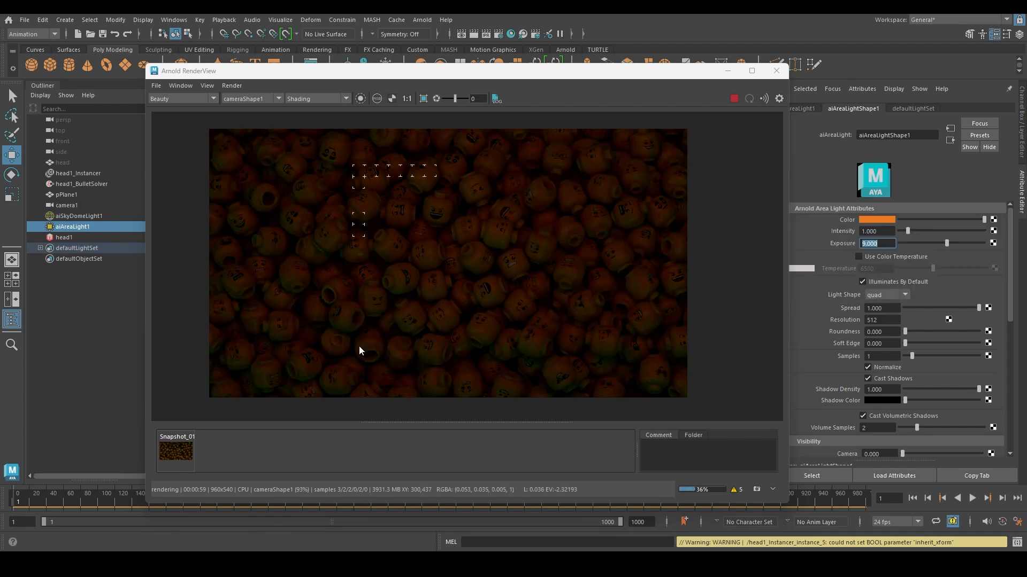
left_click_drag(505, 68, 631, 58)
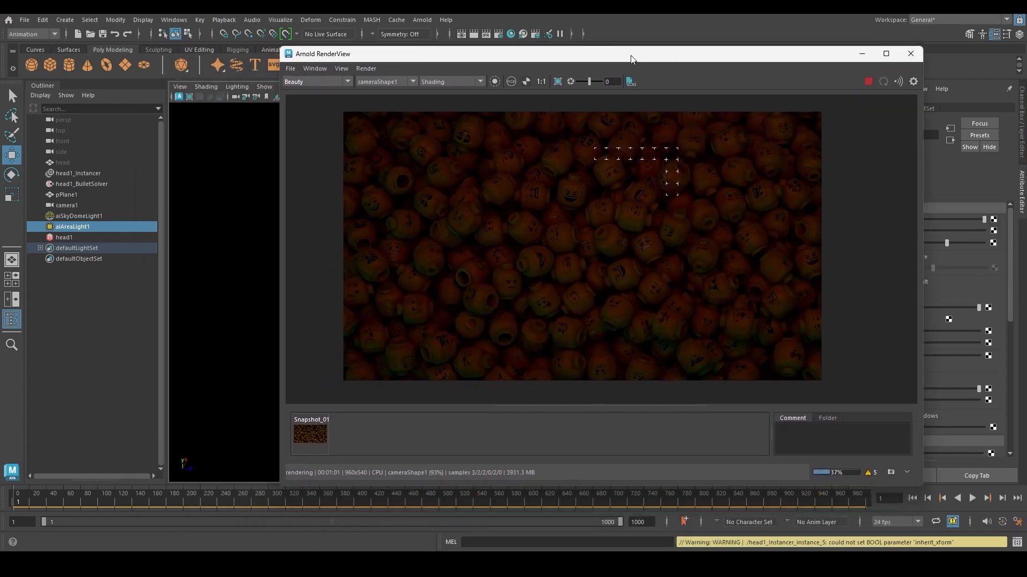
left_click(869, 81)
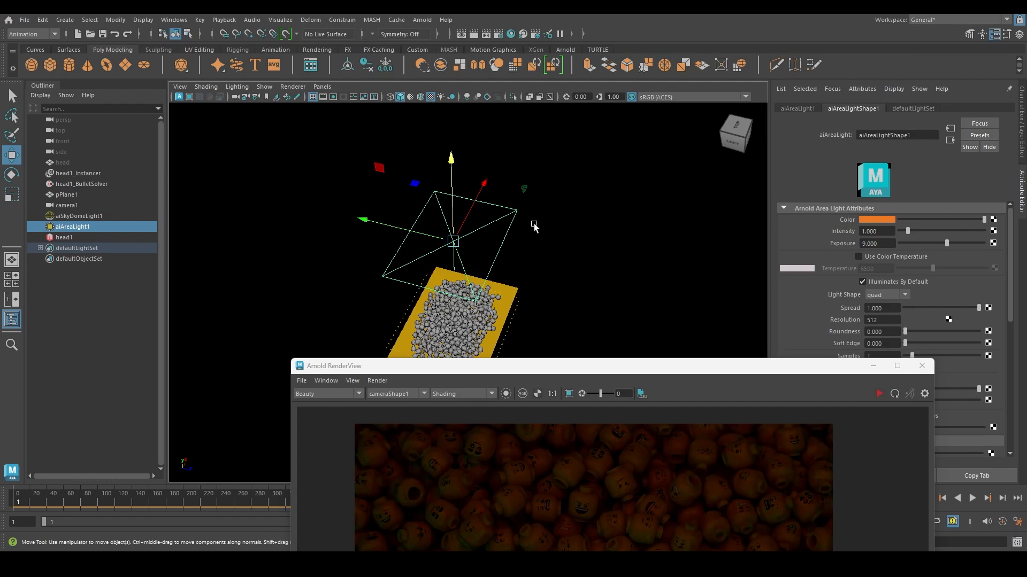
left_click_drag(534, 226, 504, 283, "alt")
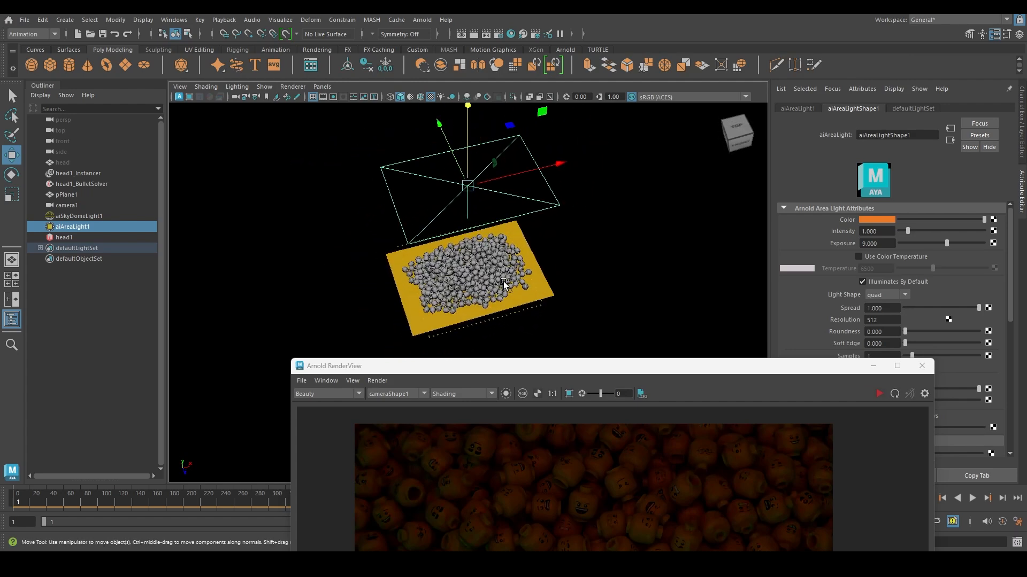
left_click_drag(598, 370, 567, 403)
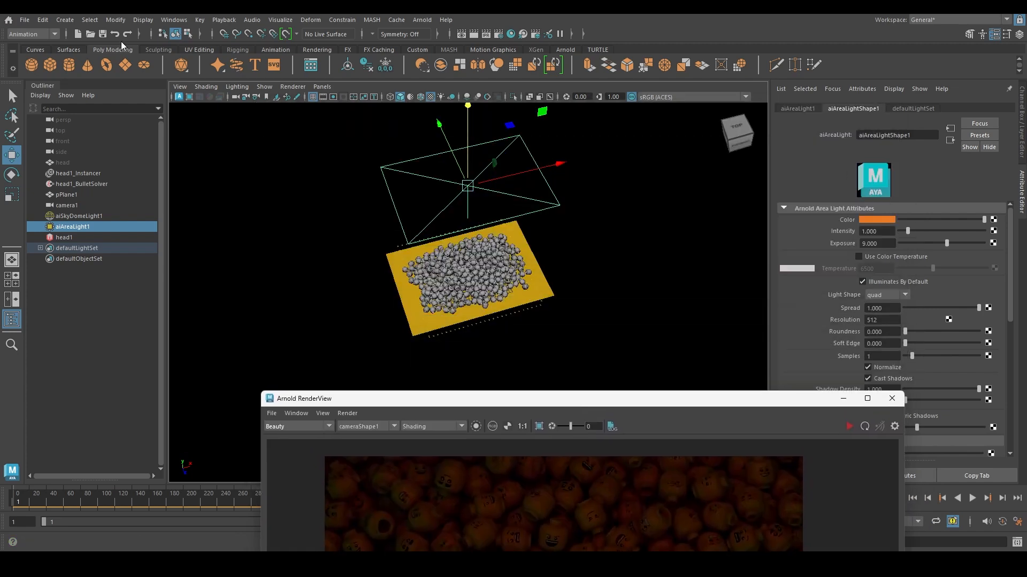
- Create a spot light and place it off the front-left corner of the ground plane, at about X -51 and Z 32
left_click(64, 20)
mouse_move(107, 82)
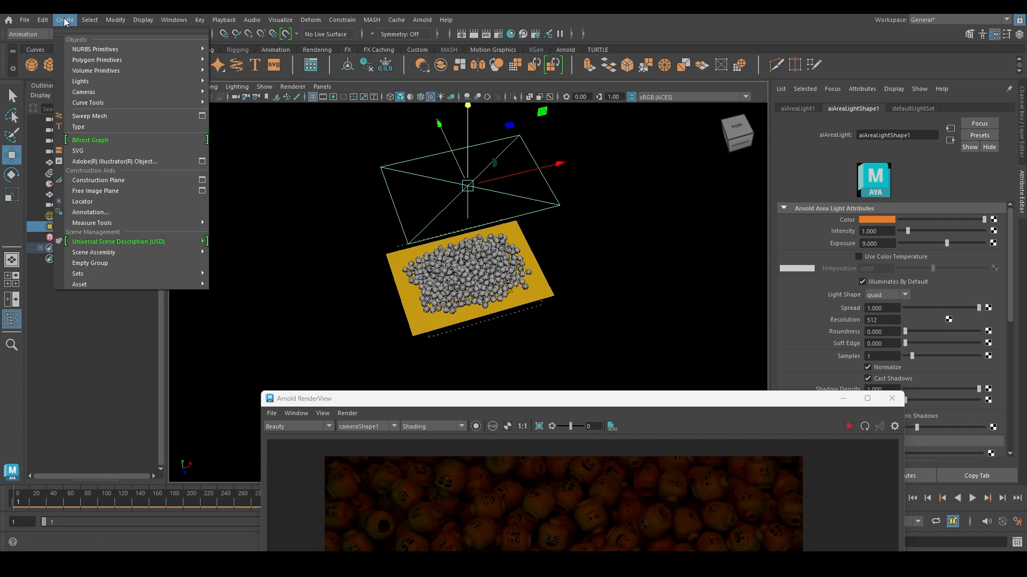
mouse_move(144, 83)
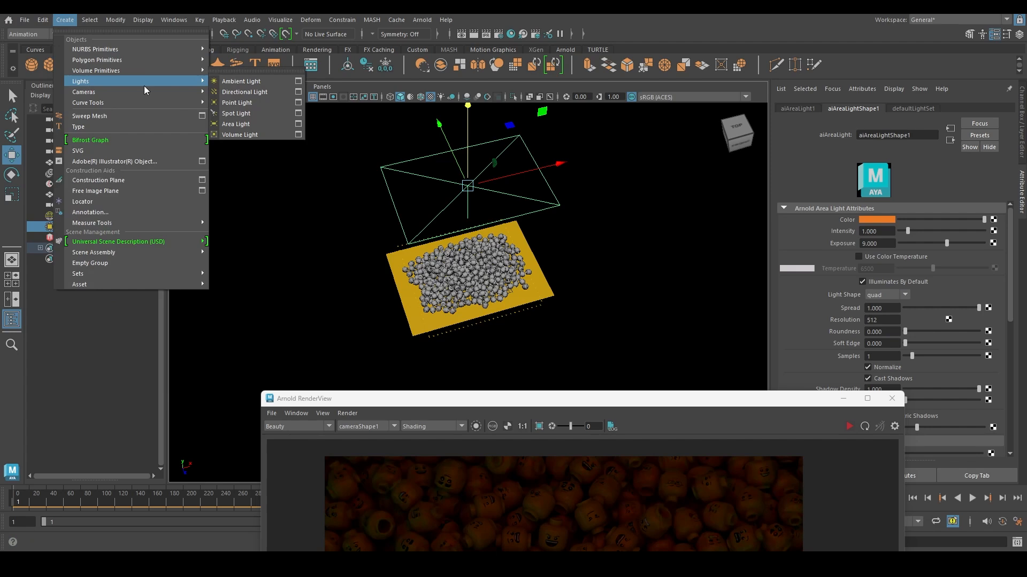
left_click(242, 112)
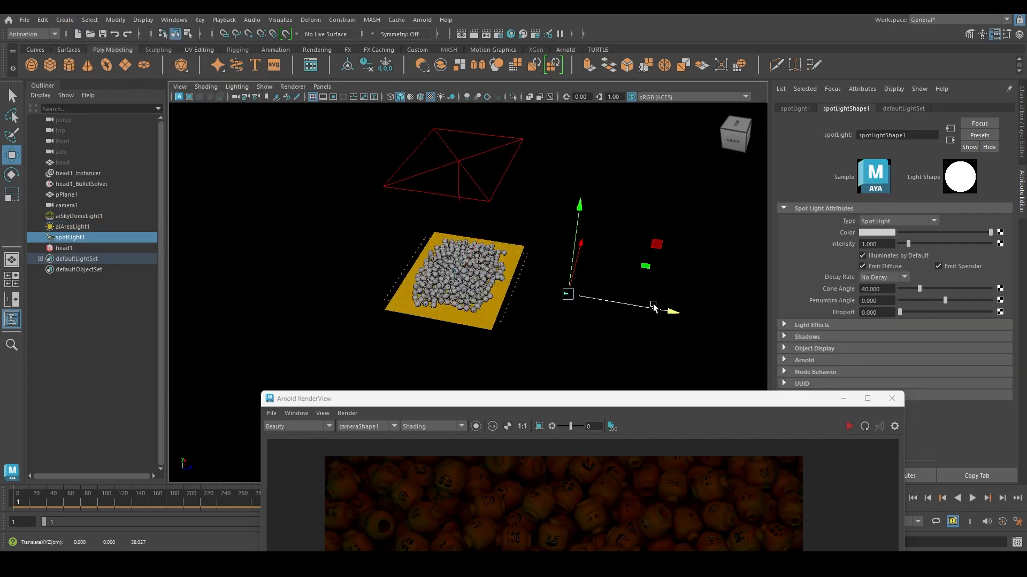
left_click_drag(653, 307, 490, 196, "alt")
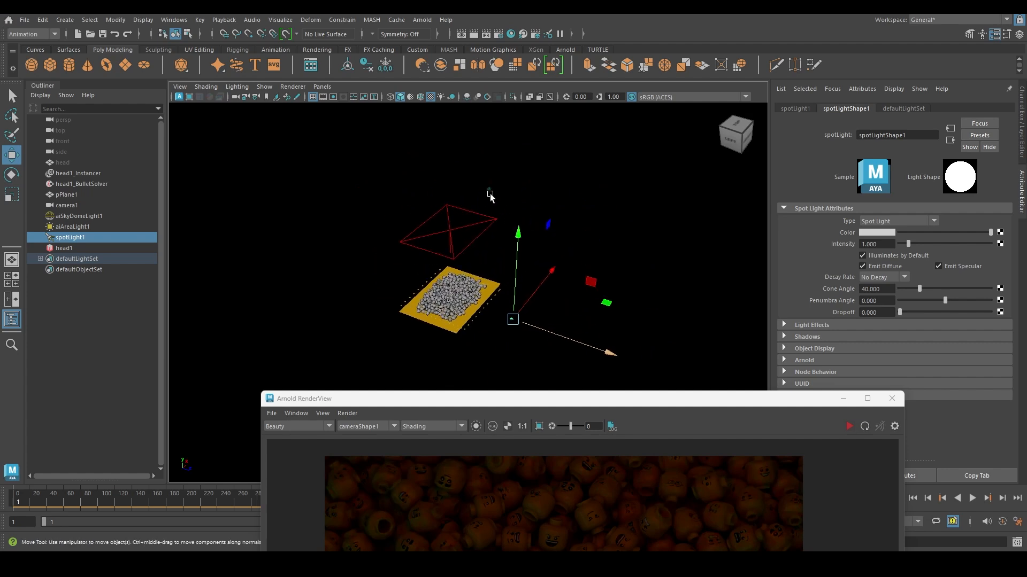
left_click_drag(518, 257, 465, 311, "alt")
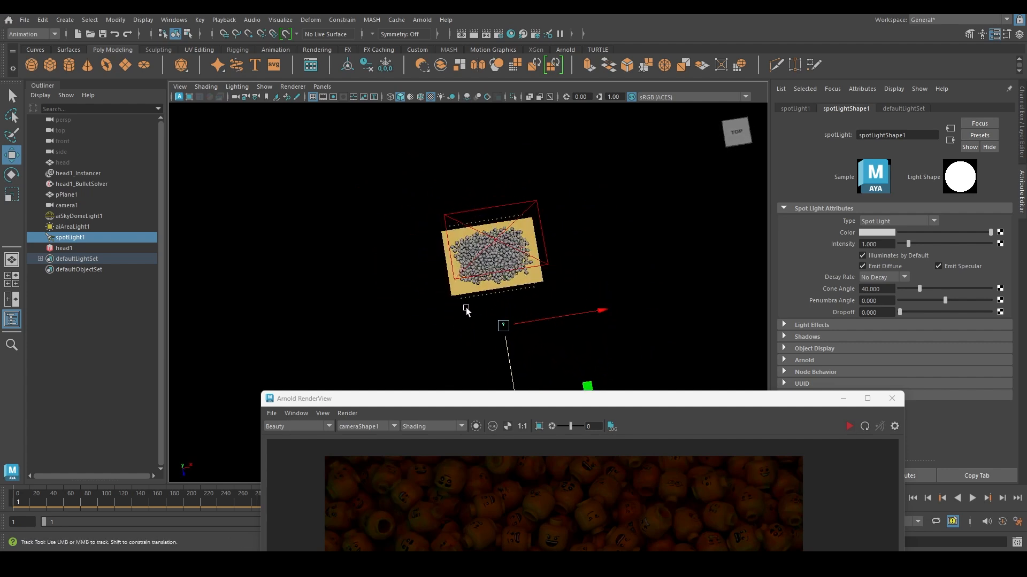
middle_click_drag(466, 308, 475, 258, "alt")
left_click_drag(474, 257, 484, 280, "alt")
left_click_drag(596, 337, 494, 342)
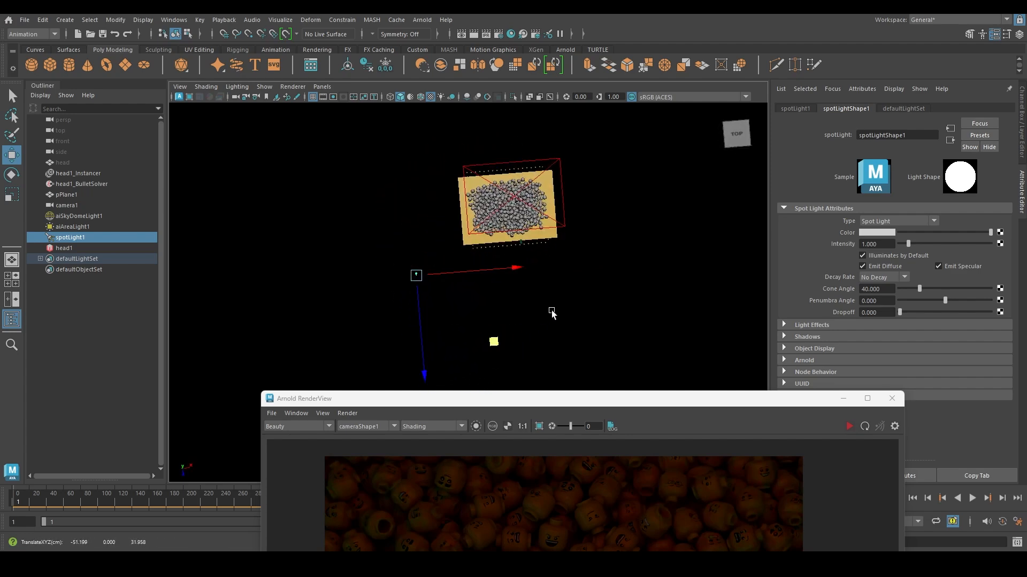
left_click_drag(552, 312, 548, 341, "alt")
middle_click_drag(564, 319, 549, 339, "alt")
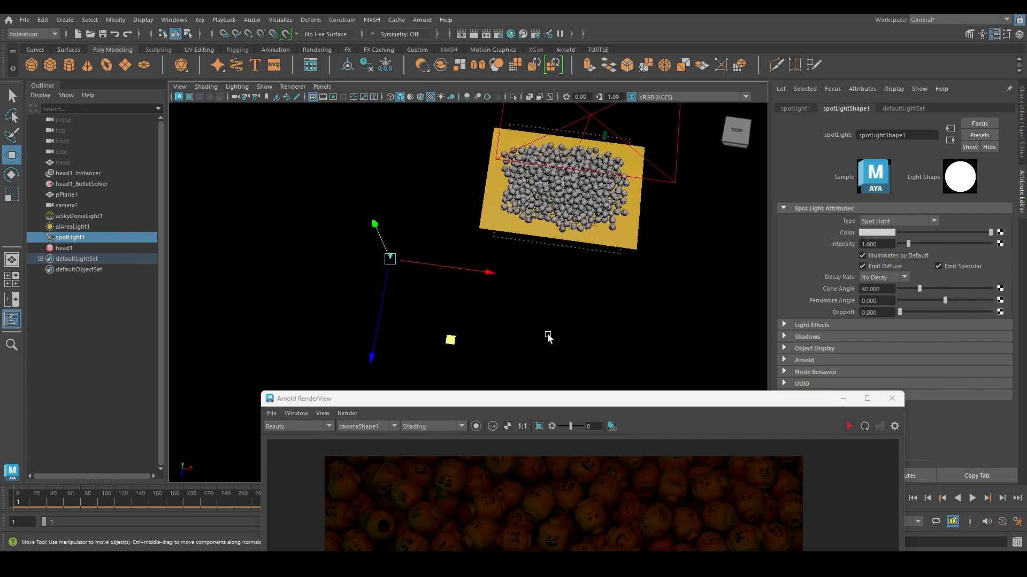
- Show the spot light's aim manipulator and move its target into the head pile, at about X 0.6, Y 5.4 and Z -1.4
key("t")
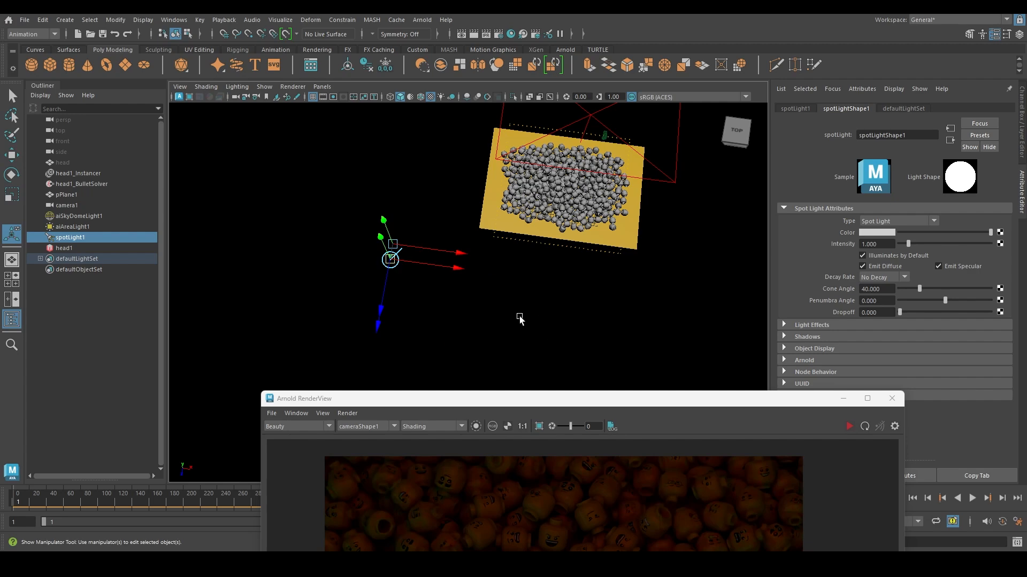
left_click_drag(519, 316, 509, 338, "alt")
left_click_drag(457, 241, 535, 258)
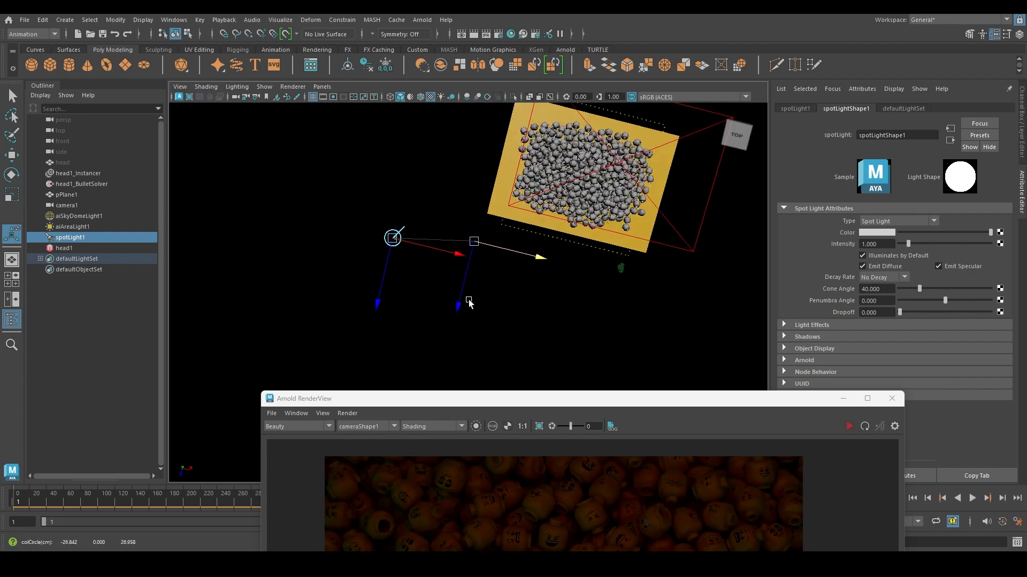
left_click_drag(469, 303, 582, 179)
left_click_drag(555, 252, 515, 238, "alt")
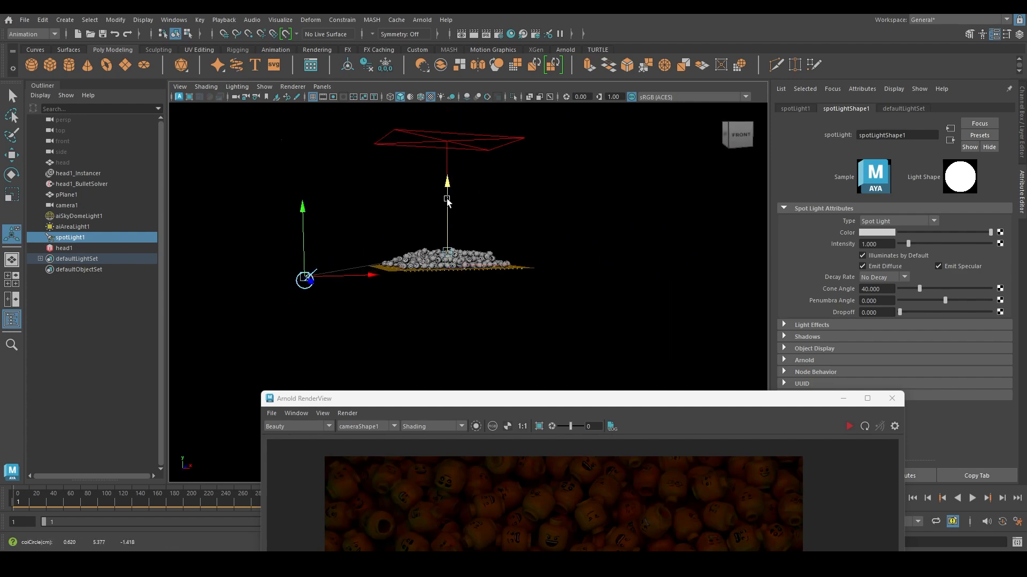
- Try moving the spot light's origin back along Z to about -13, beside the pile
left_click_drag(449, 206, 422, 270, "alt")
right_click_drag(421, 270, 438, 218, "alt")
key("f")
left_click_drag(437, 218, 513, 262, "alt")
right_click_drag(658, 292, 504, 221, "alt")
middle_click_drag(505, 221, 387, 209, "alt")
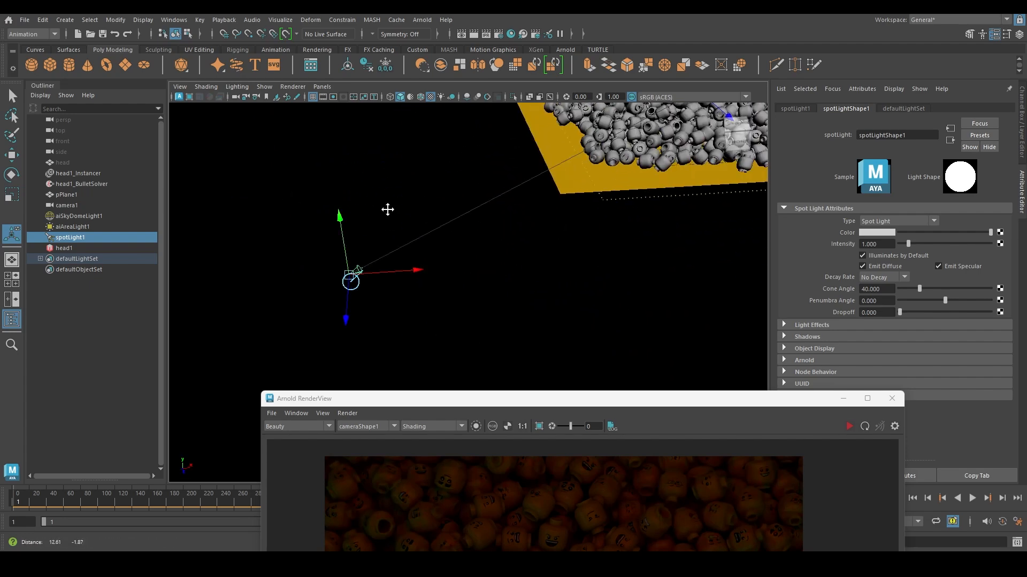
right_click_drag(387, 209, 316, 218, "alt")
left_click_drag(336, 329, 471, 219, "alt")
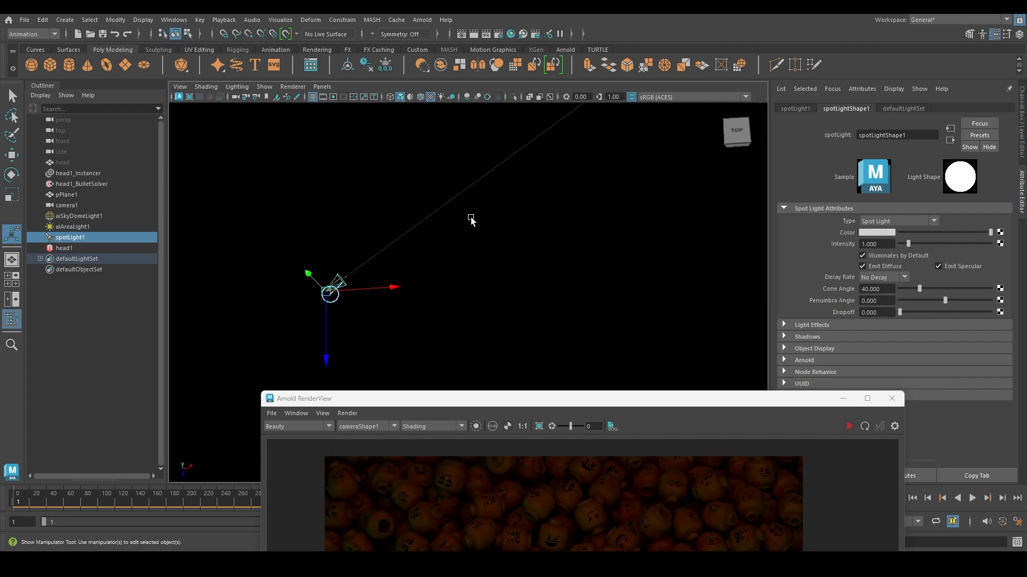
right_click_drag(559, 219, 510, 158, "alt")
middle_click_drag(510, 159, 431, 188, "alt")
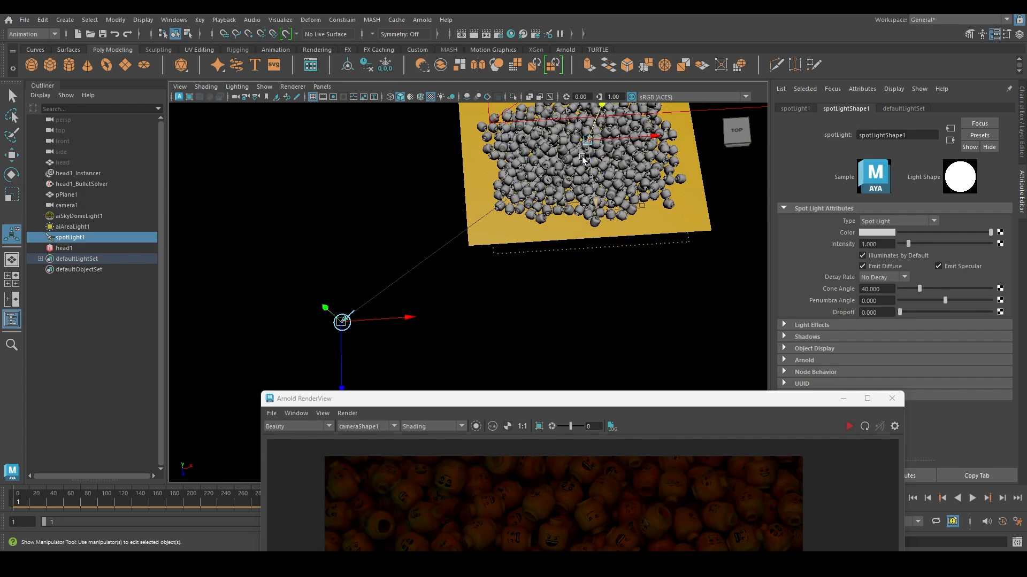
left_click_drag(341, 381, 353, 163)
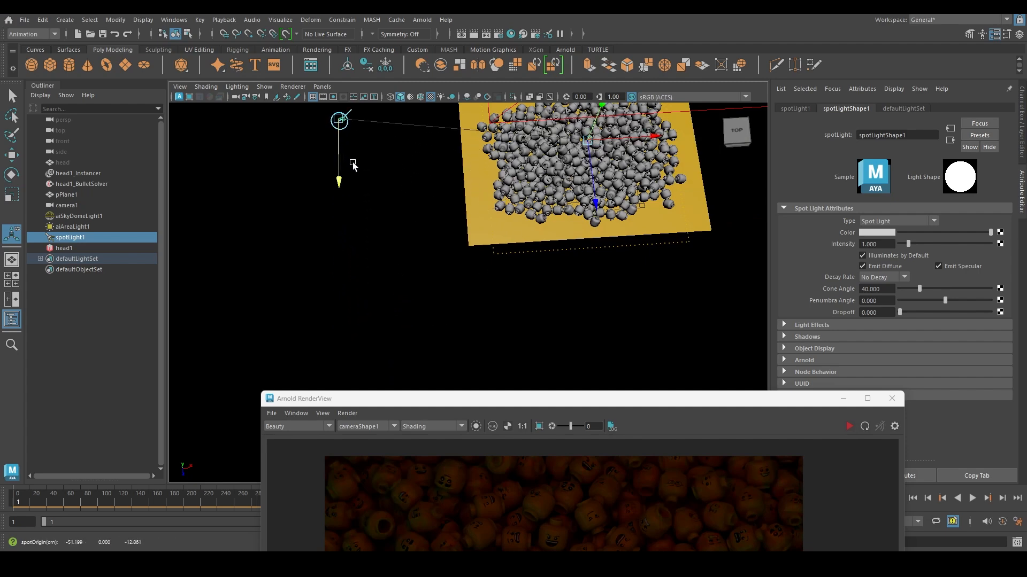
- Move the spot light's origin outward to about X -56 and raise it to about Y 7
middle_click_drag(399, 180, 420, 262, "alt")
right_click_drag(345, 198, 388, 214, "alt")
middle_click_drag(387, 214, 540, 329, "alt")
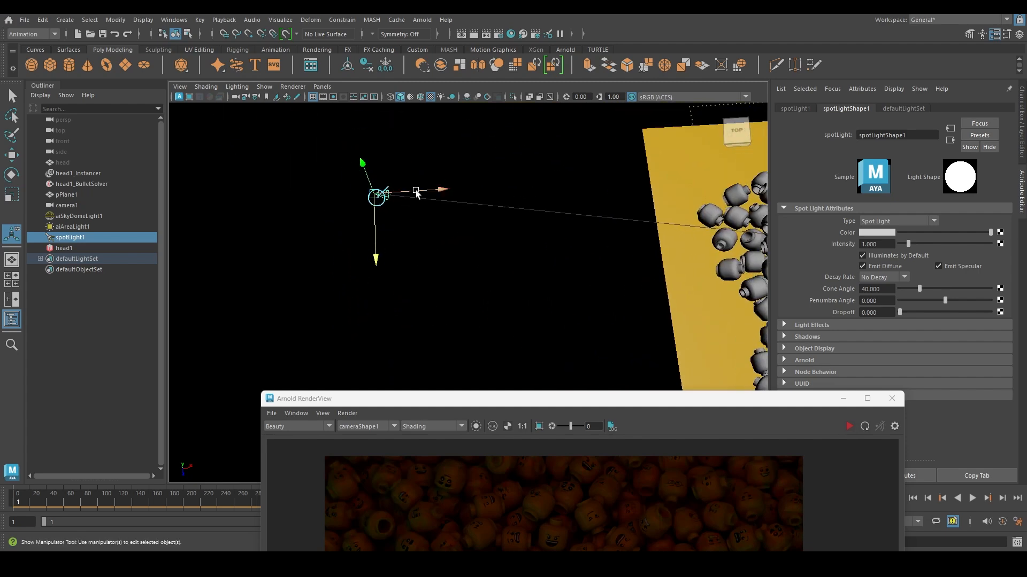
left_click_drag(441, 190, 379, 195)
right_click_drag(604, 292, 553, 302, "alt")
middle_click_drag(554, 302, 451, 312, "alt")
left_click_drag(452, 312, 428, 227, "alt")
left_click_drag(341, 204, 340, 185)
- Move the spot light's origin toward the front corner of the plane, to about Z 31
left_click_drag(421, 259, 476, 350, "alt")
right_click_drag(476, 350, 431, 337, "alt")
left_click_drag(383, 270, 370, 405)
middle_click_drag(407, 321, 472, 274, "alt")
left_click_drag(472, 274, 417, 332, "alt")
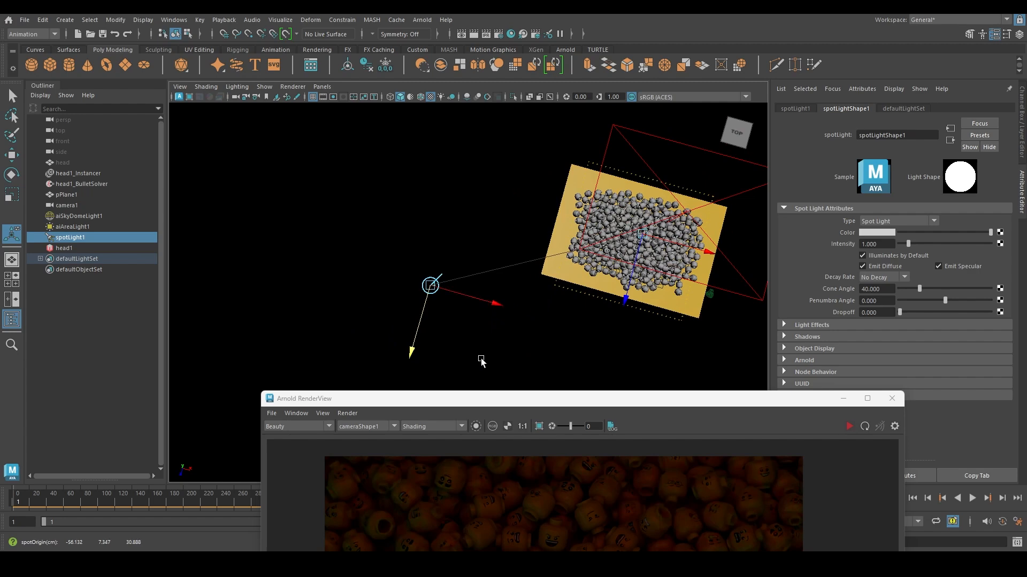
- Start the Arnold render and position its window so the heads and the scene's light list are both accessible
left_click_drag(640, 399, 487, 76)
left_click(695, 102)
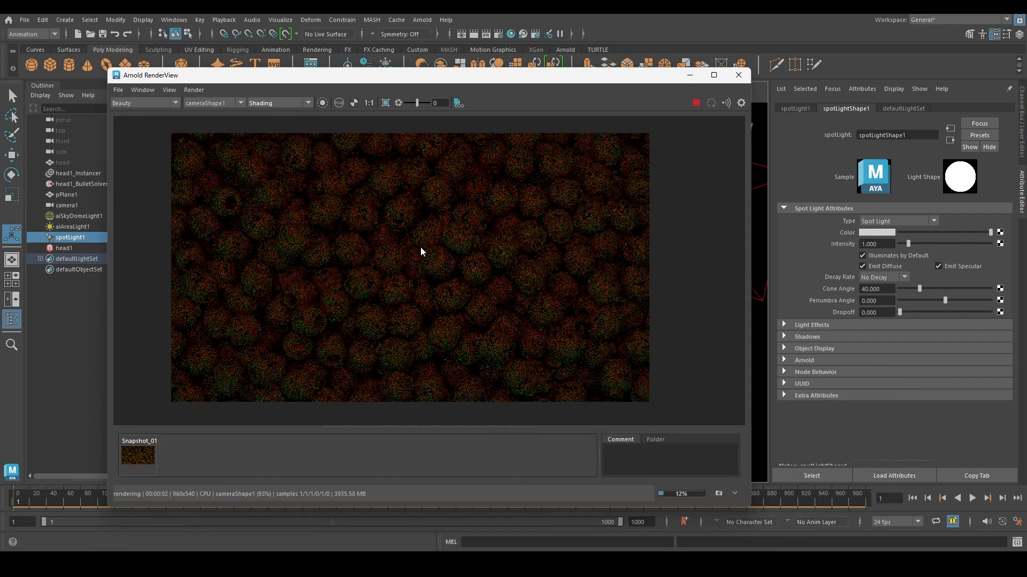
left_click_drag(545, 75, 627, 89)
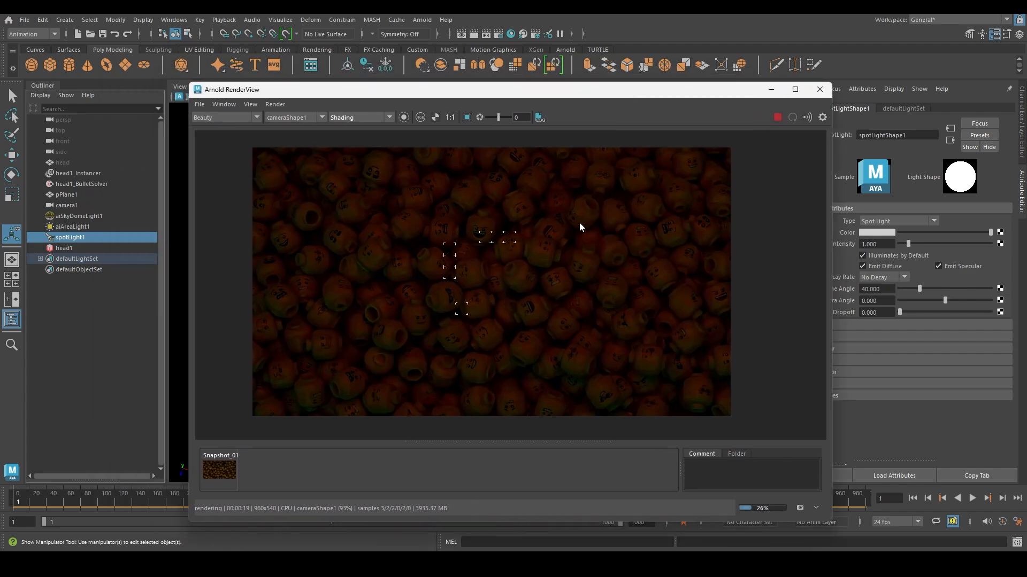
key("alt")
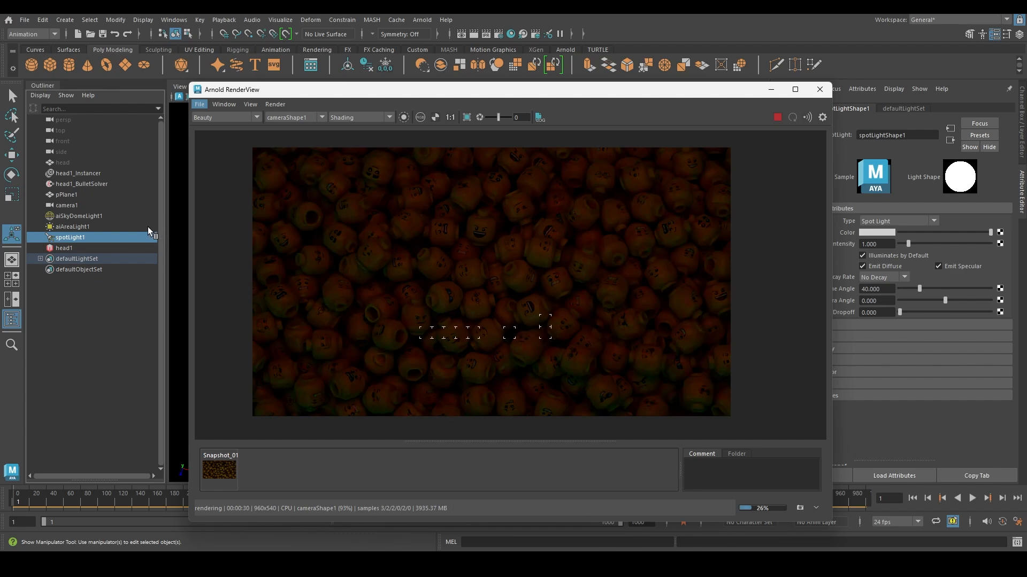
- Temporarily hide the skydome and area lights to check the spot light's contribution in the render, and show both again
left_click(75, 226)
left_click(81, 217, "ctrl")
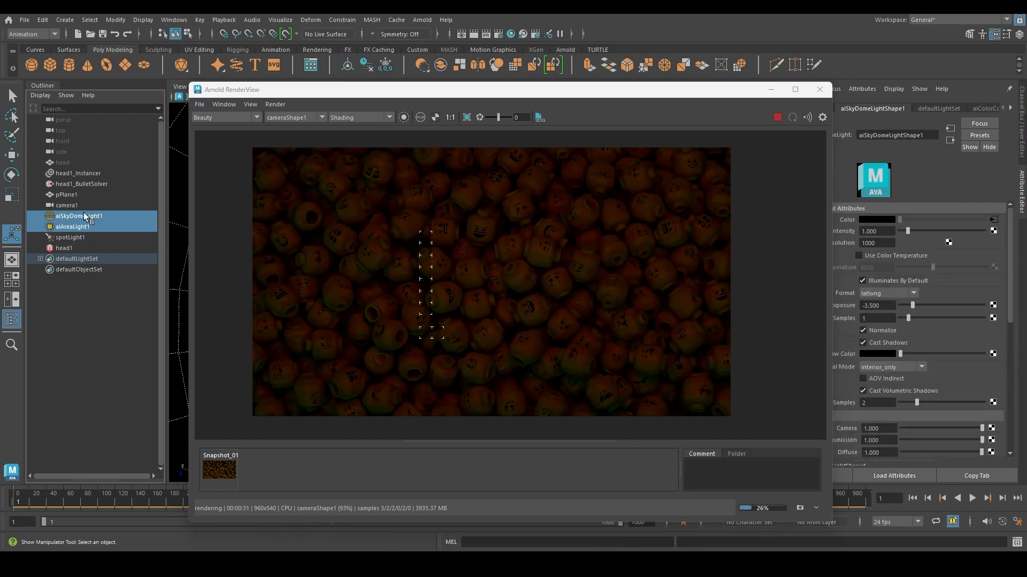
key("ctrl+h")
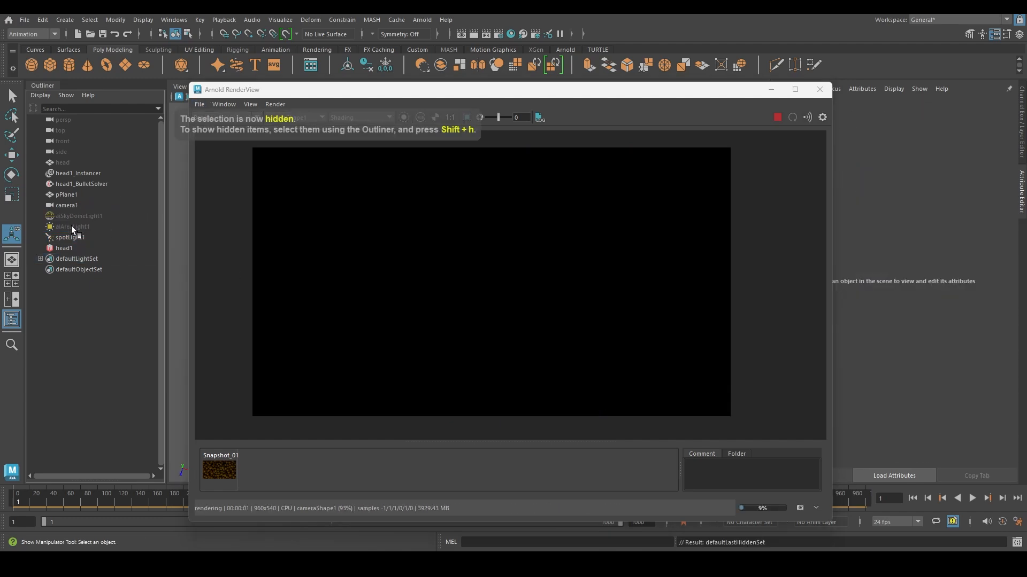
left_click(72, 226)
left_click(82, 214, "ctrl")
key("shift+h")
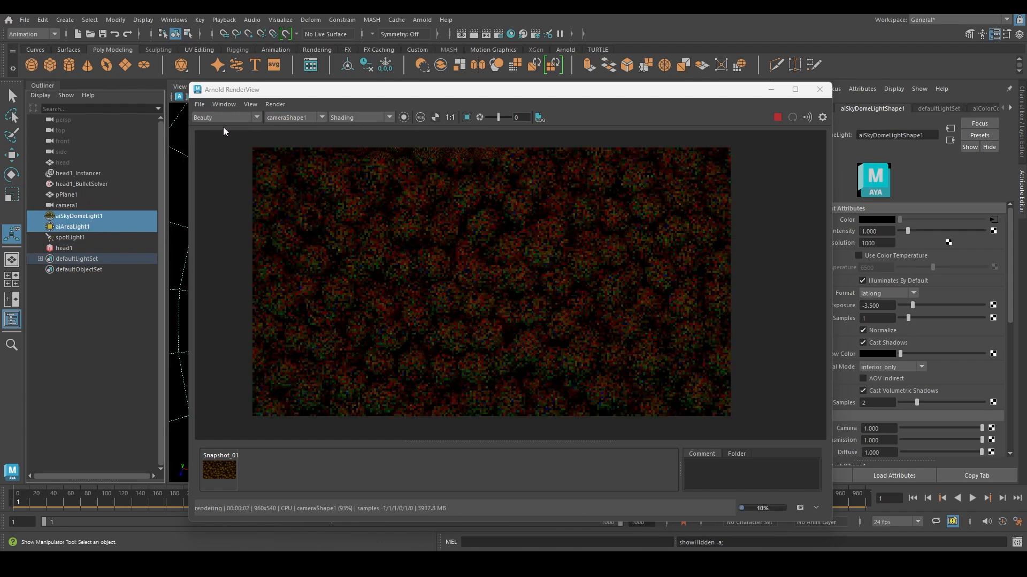
- Check the render's AOV list for light-group passes
left_click_drag(593, 88, 550, 105)
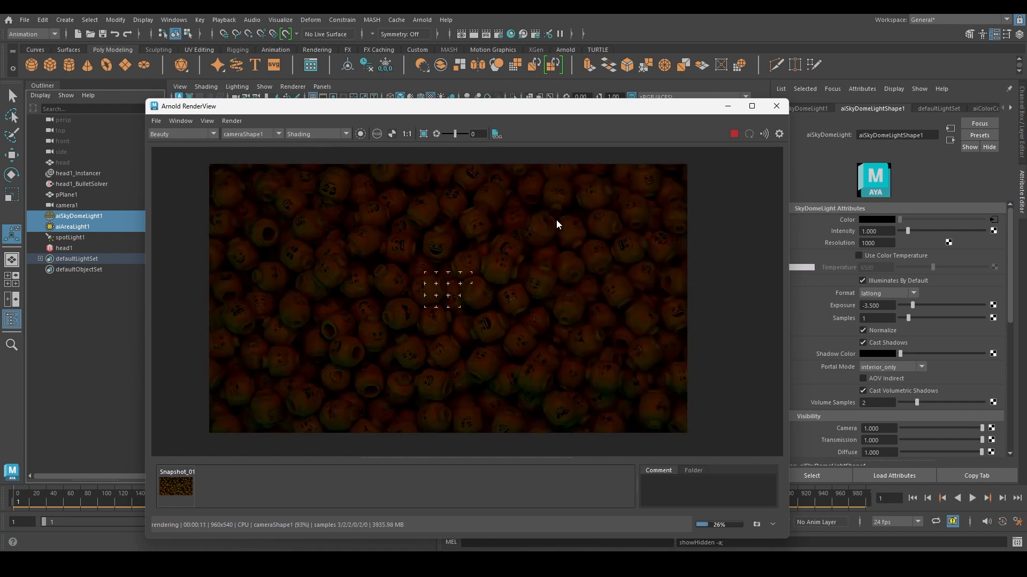
left_click(181, 134)
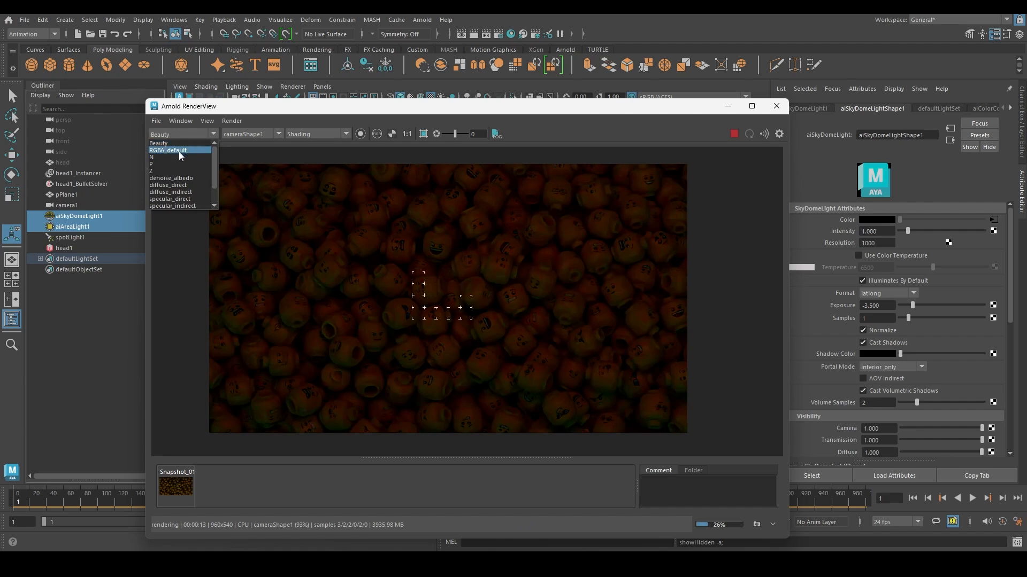
left_click(296, 110)
left_click(184, 134)
- Turn off All Light Groups for the RGBA AOV in the render settings and leave its light groups list empty
left_click(499, 36)
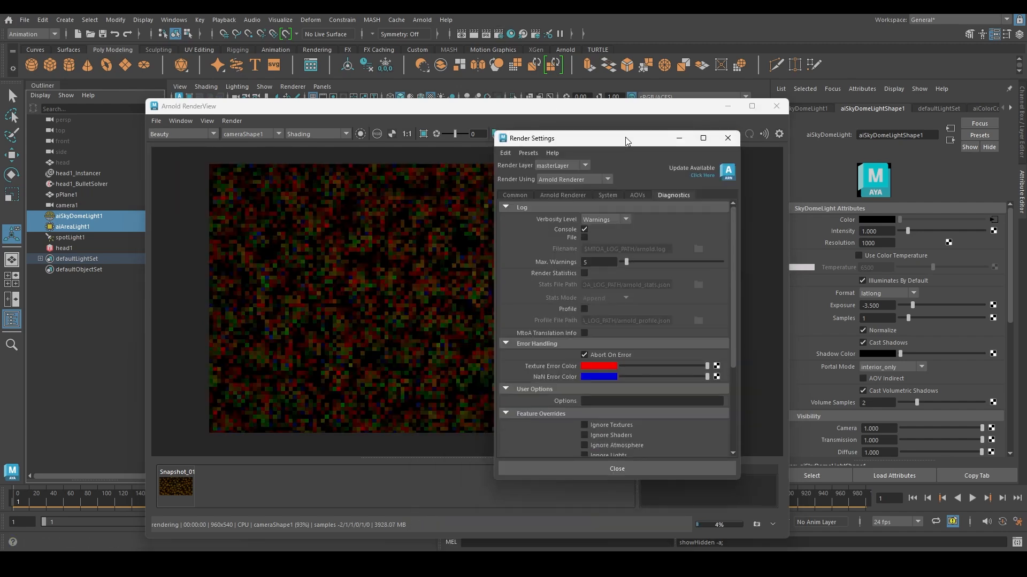
left_click(637, 195)
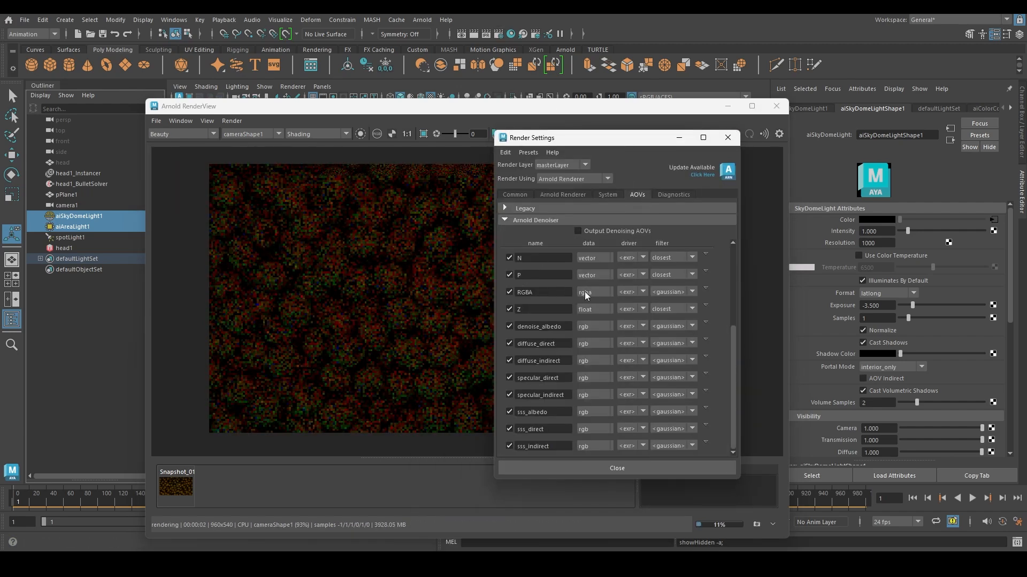
left_click(657, 279)
left_click(620, 281)
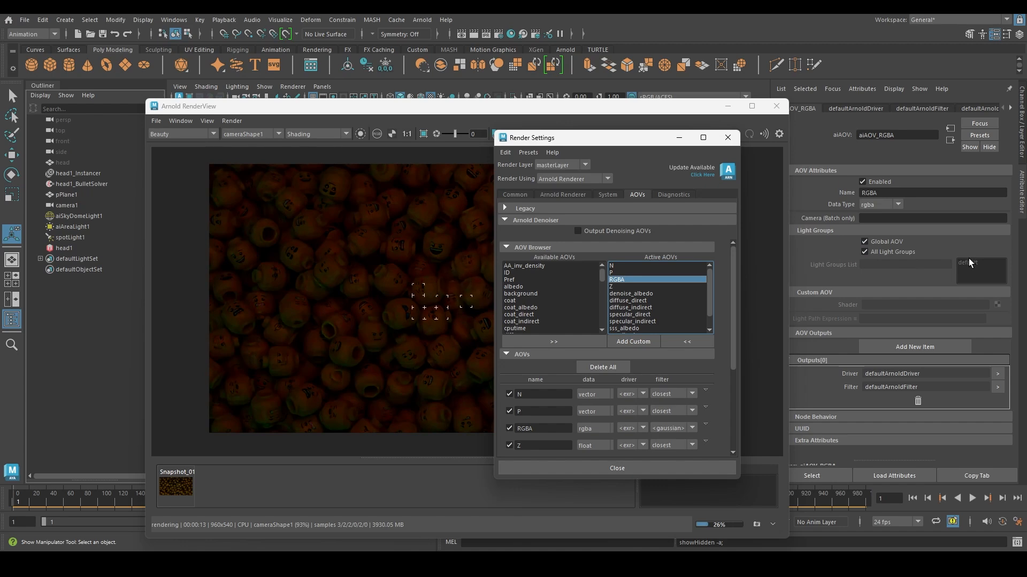
left_click(892, 252)
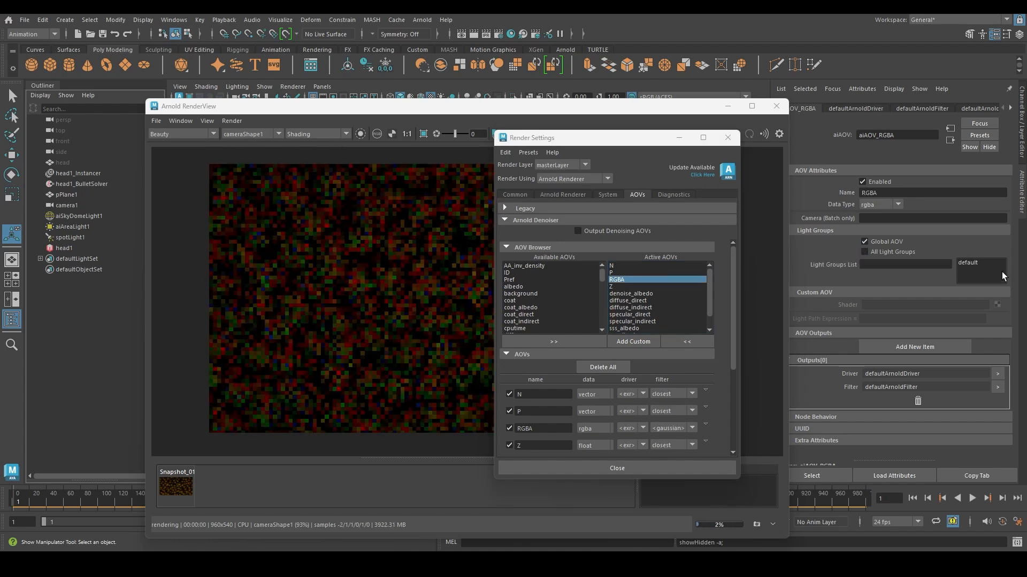
left_click(958, 264)
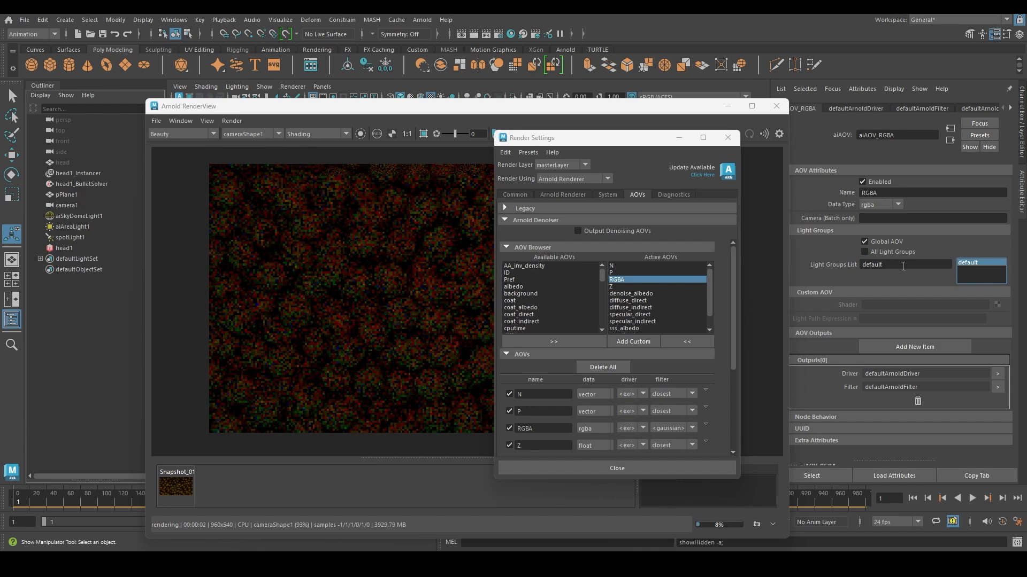
double_click(872, 265)
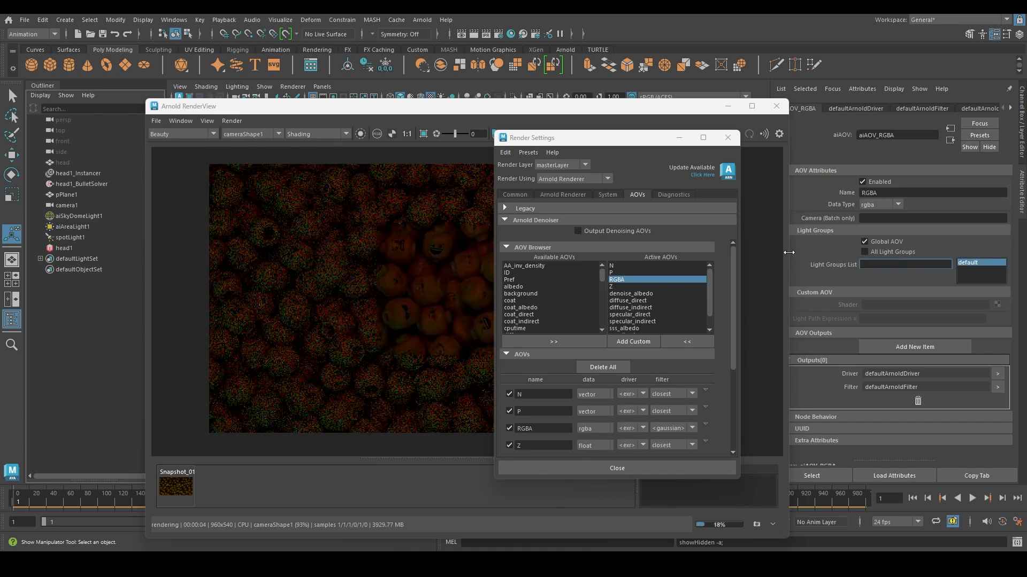
- Set the skydome light's AOV light group to env and open the render's AOV list
left_click(78, 217)
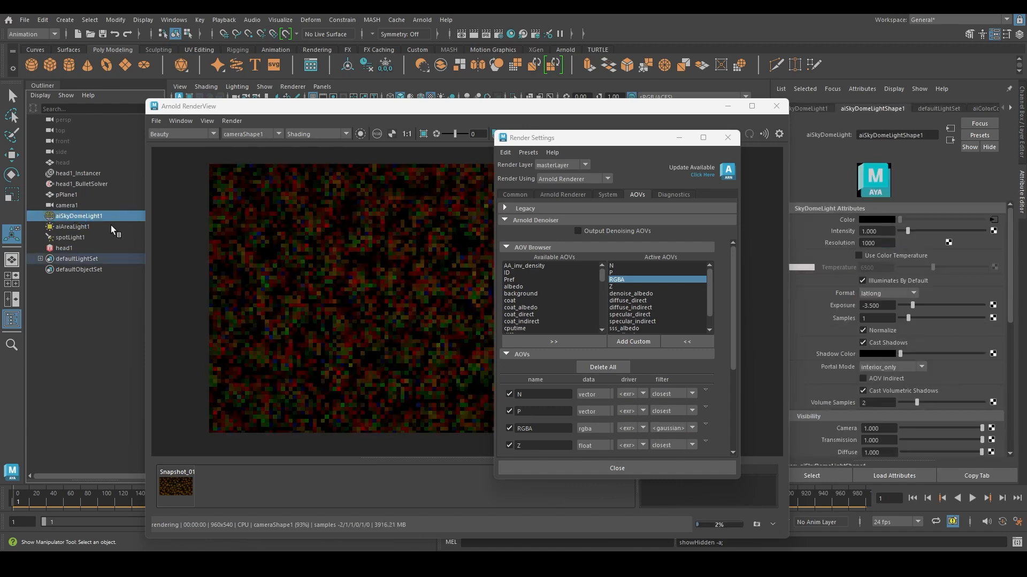
scroll(909, 337, "down", 5)
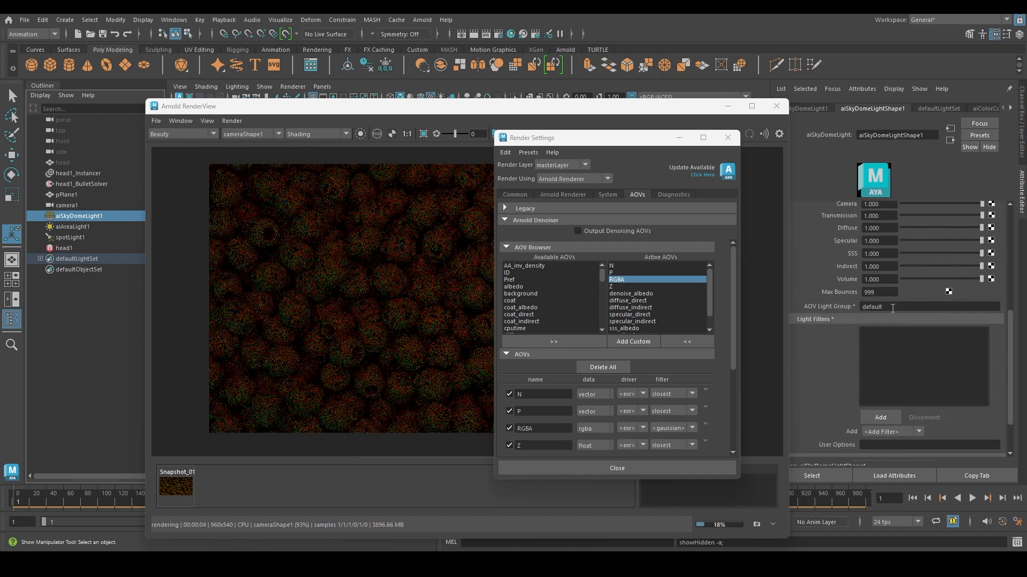
left_click(892, 308)
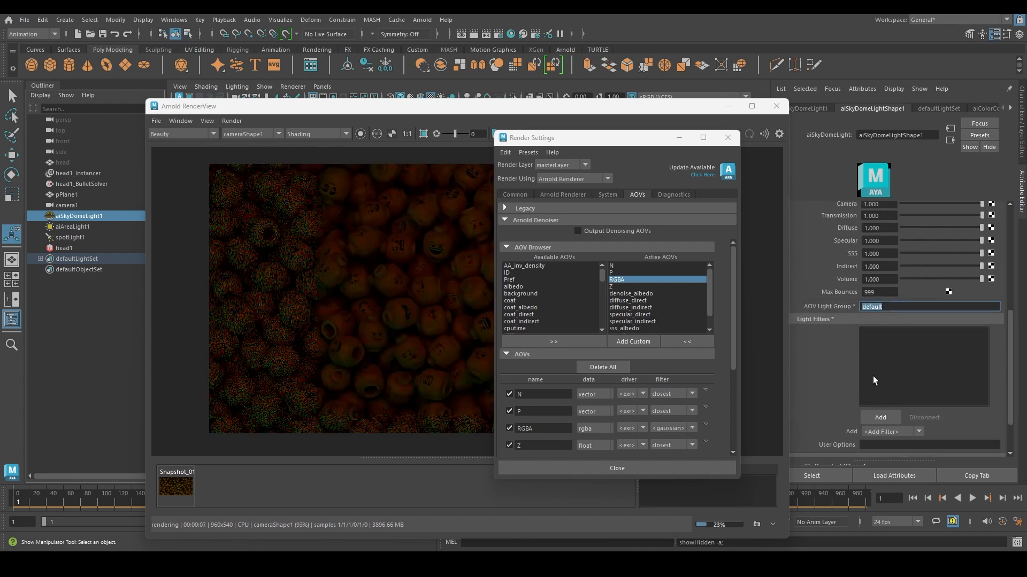
type("env")
key("Return")
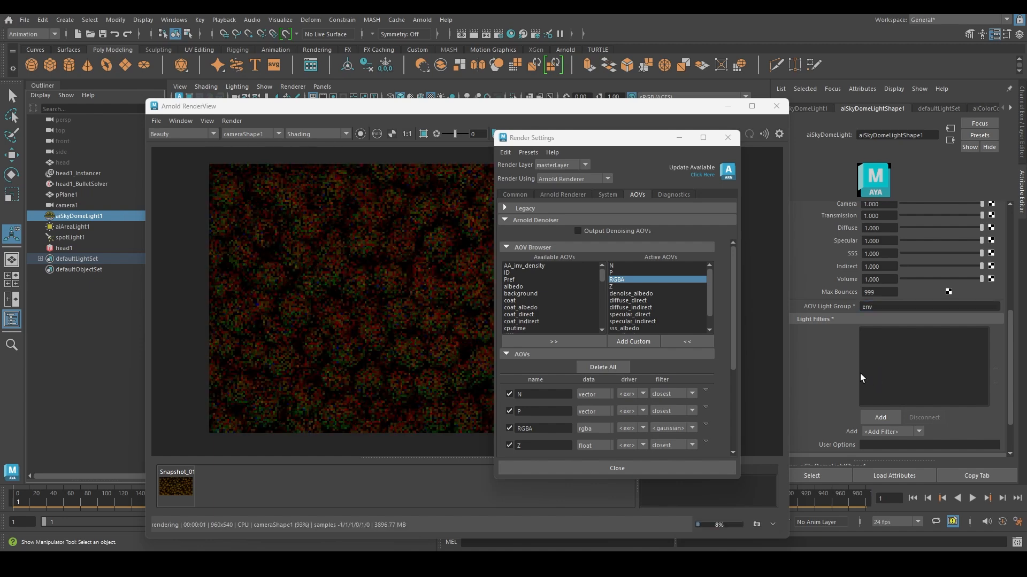
left_click(170, 134)
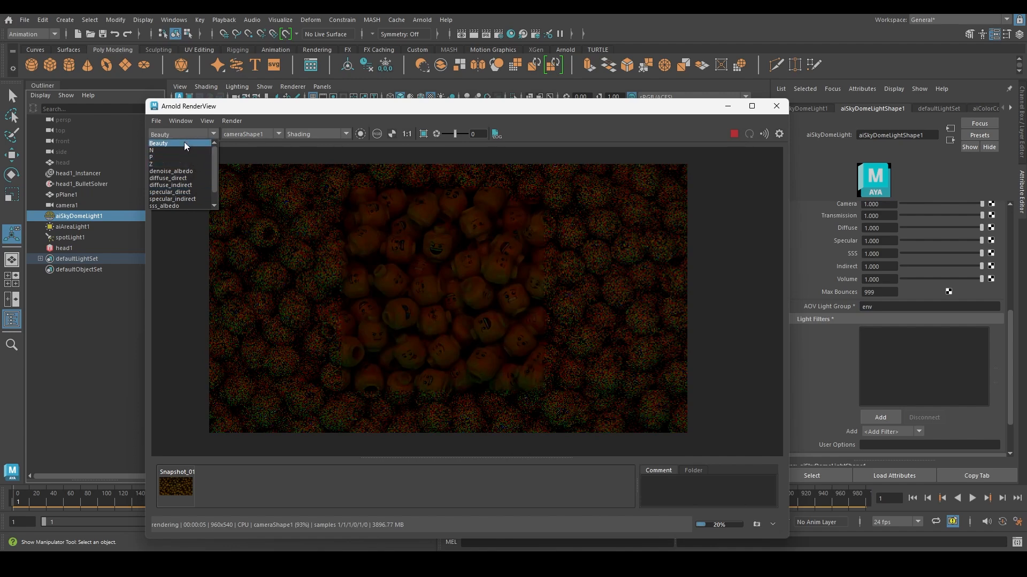
- Update the full scene in the render, recheck the RGBA AOV's light group options and look for light-group passes in the AOV list
left_click(298, 109)
left_click(231, 121)
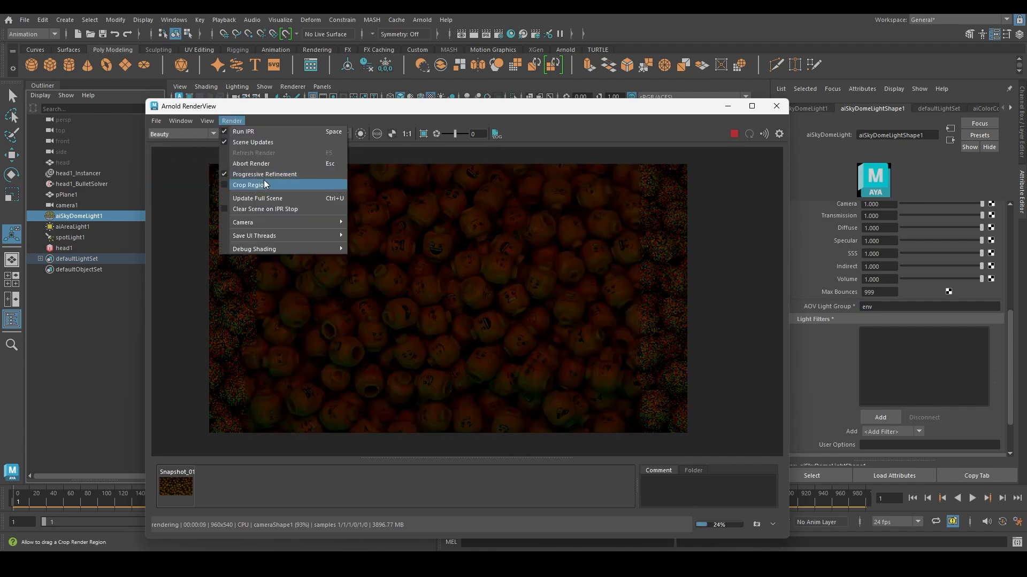
left_click(255, 198)
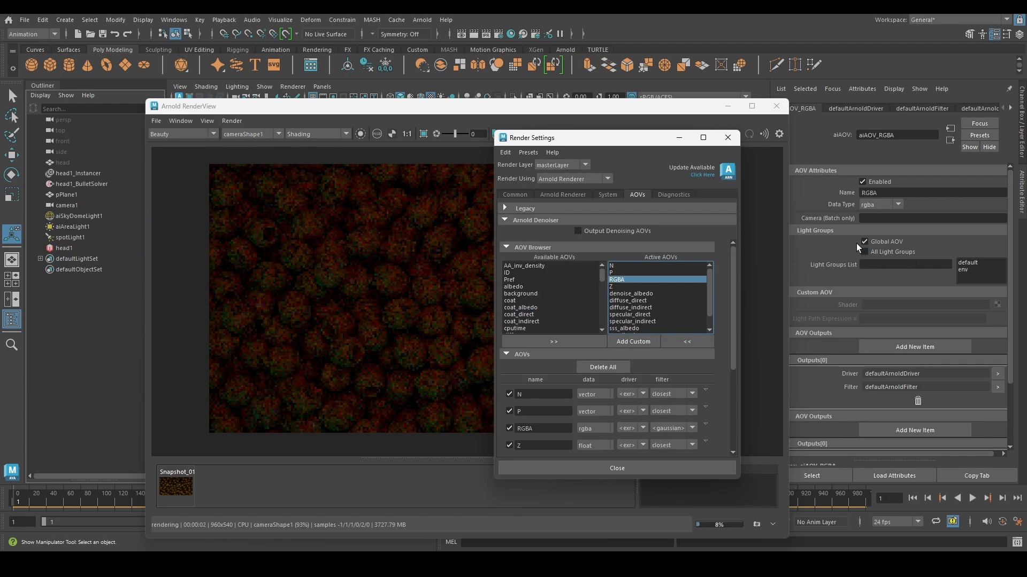
left_click(877, 264)
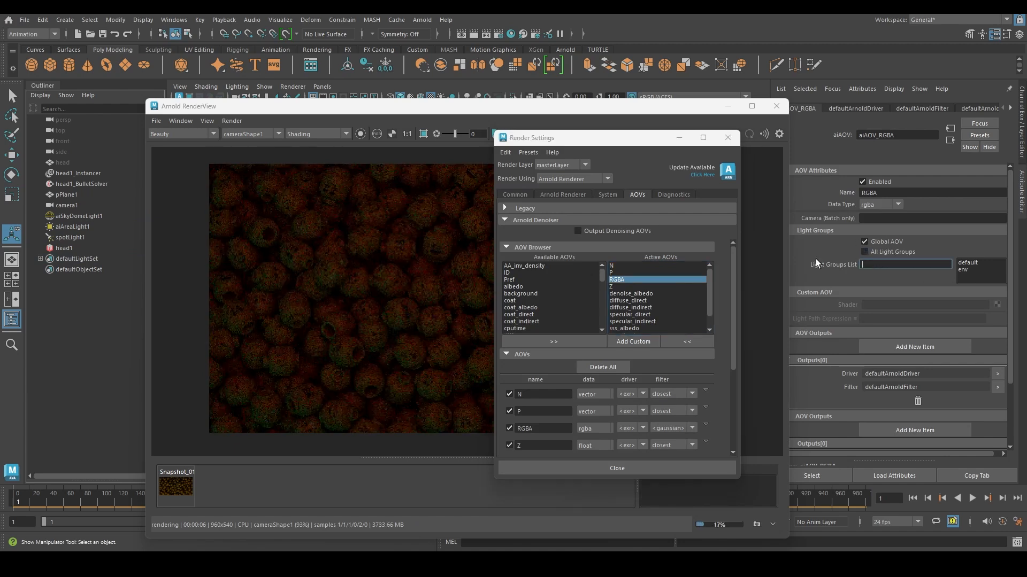
left_click(180, 133)
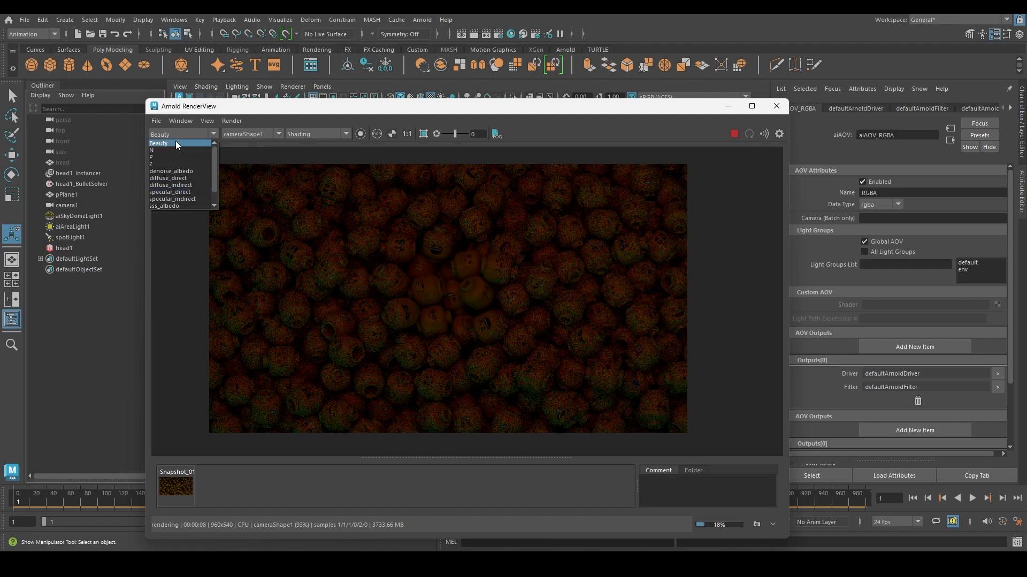
left_click(240, 113)
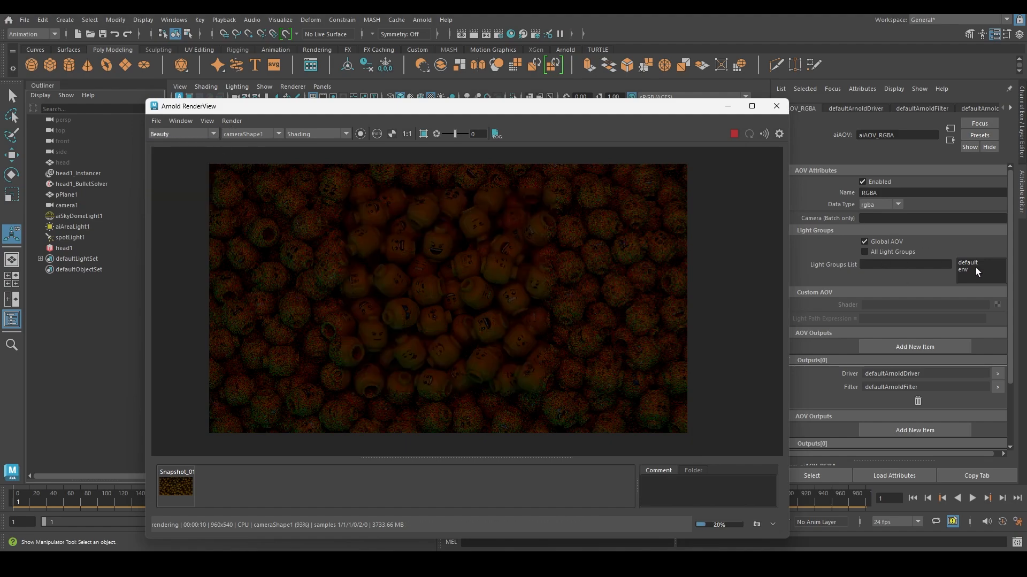
- Enable All Light Groups for the RGBA AOV and display the RGBA_default pass in the render
left_click(880, 251)
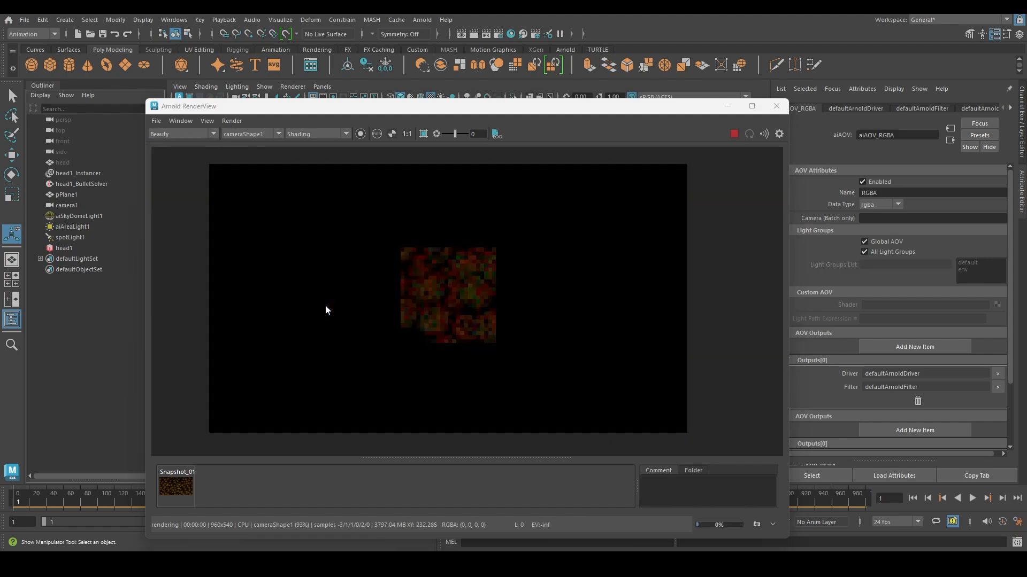
left_click(188, 133)
left_click(176, 150)
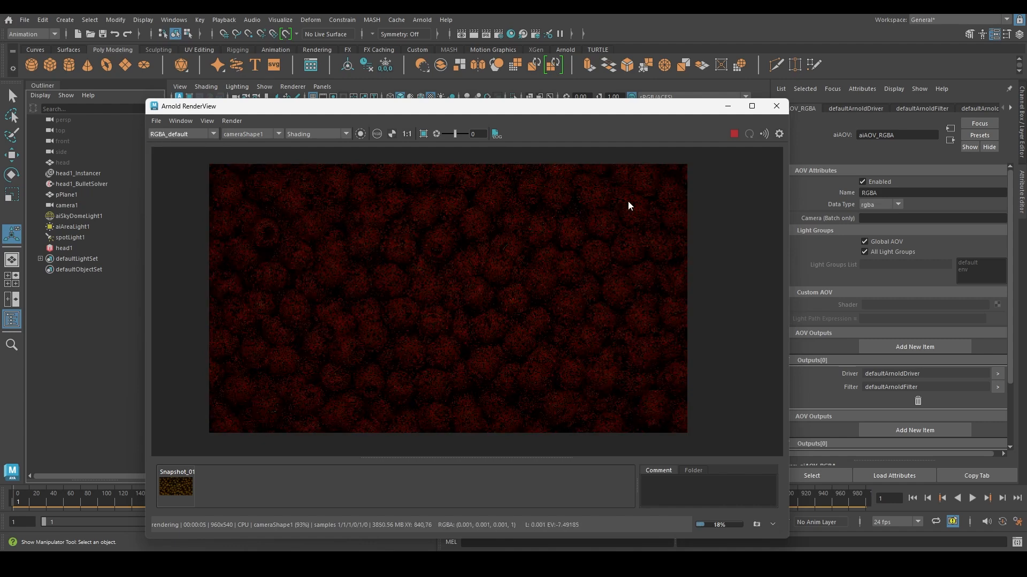
- Display the RGBA_env pass to inspect the skydome light's contribution and review the available passes
left_click(170, 131)
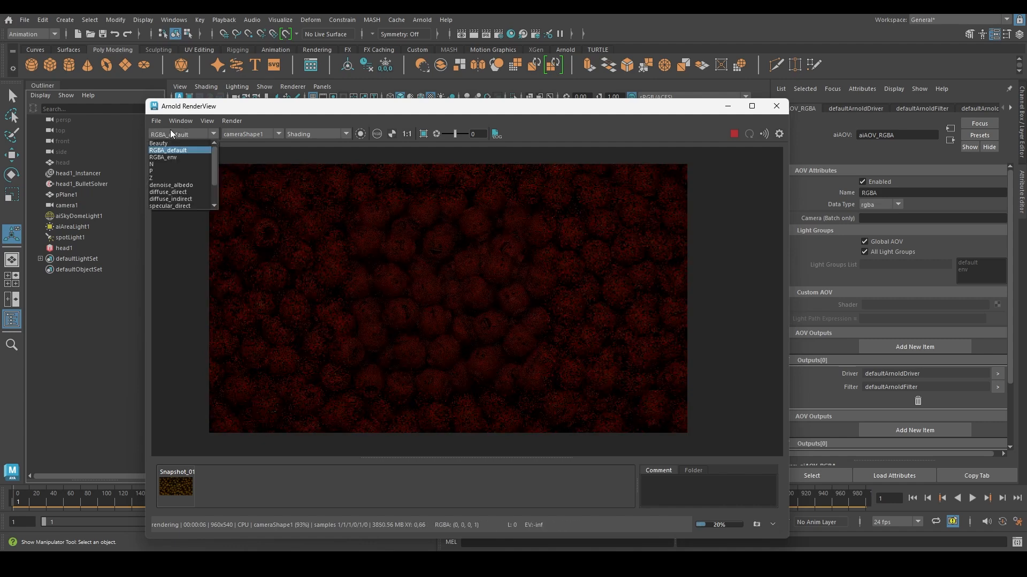
left_click(169, 157)
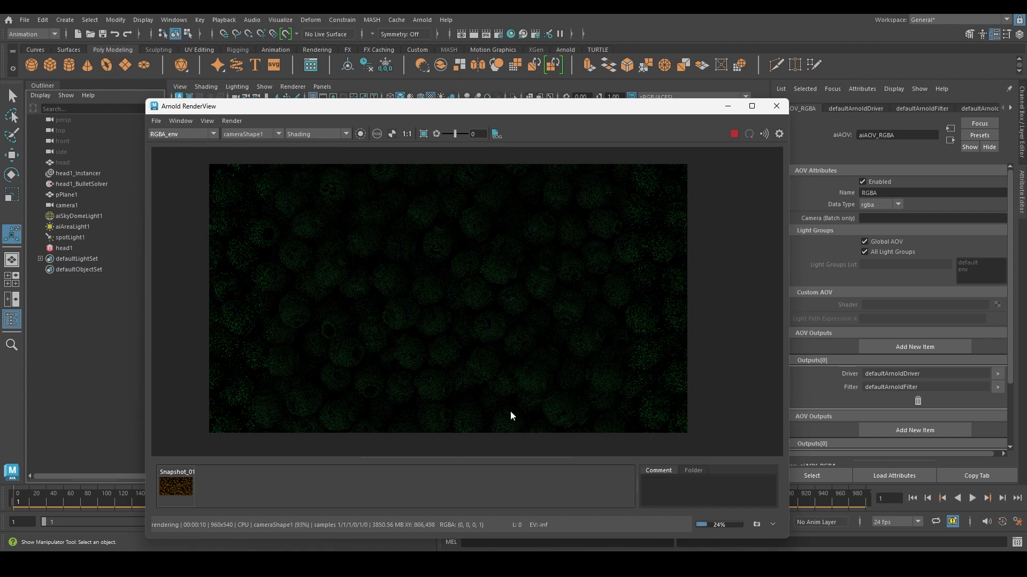
left_click(174, 131)
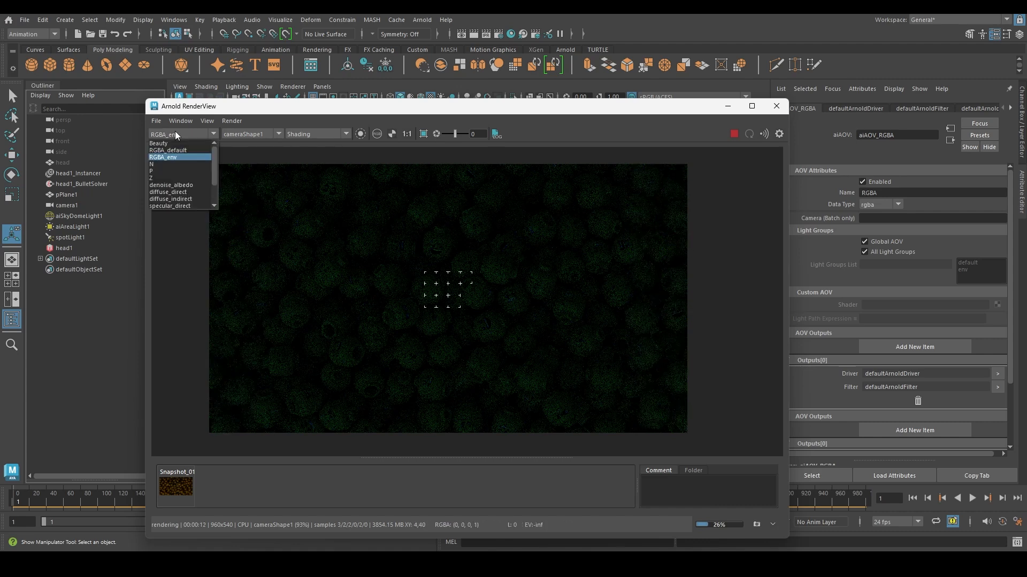
left_click(171, 159)
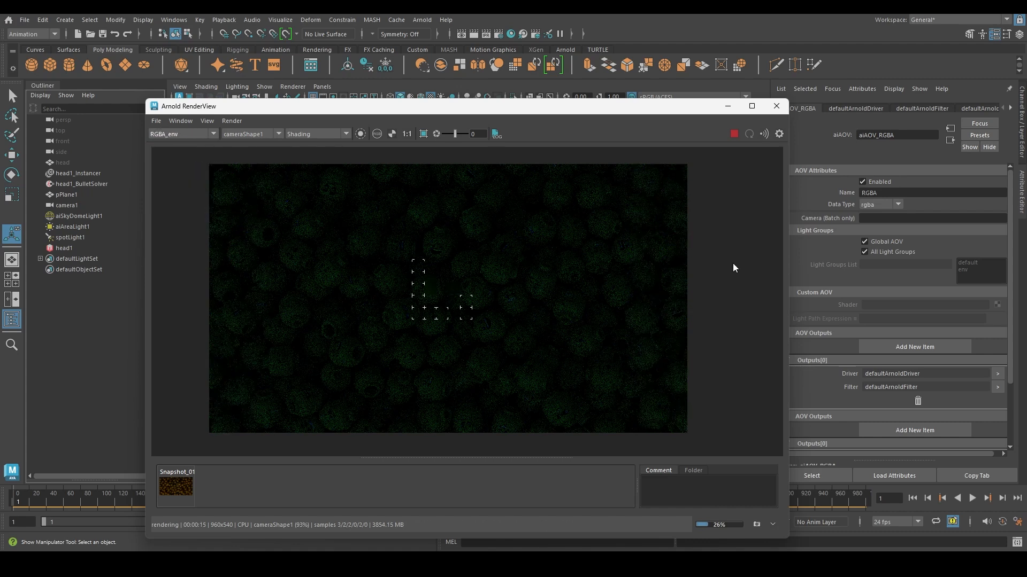
left_click(184, 135)
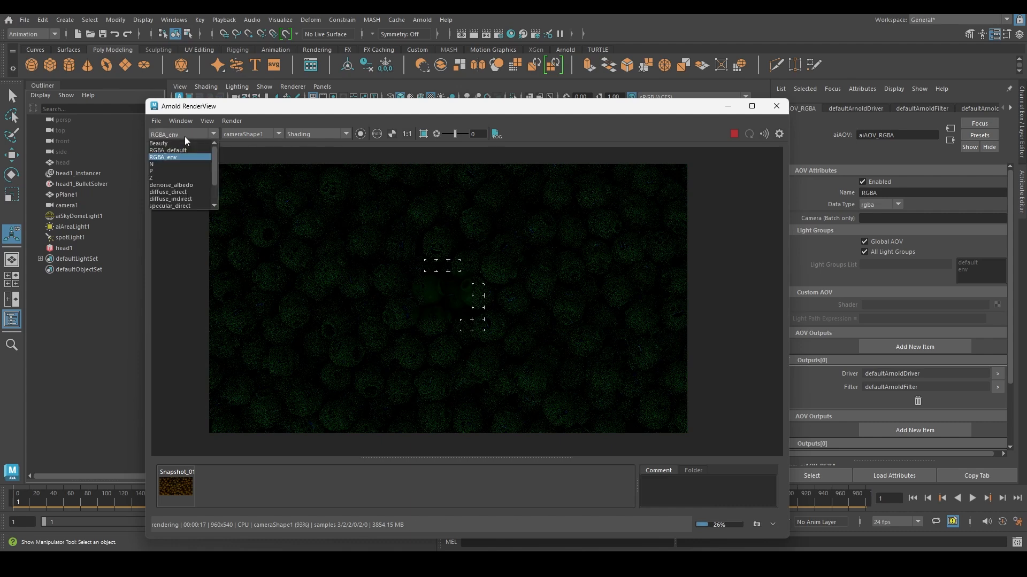
left_click(185, 134)
- Set the area light's AOV light group to top_fill
left_click(72, 227)
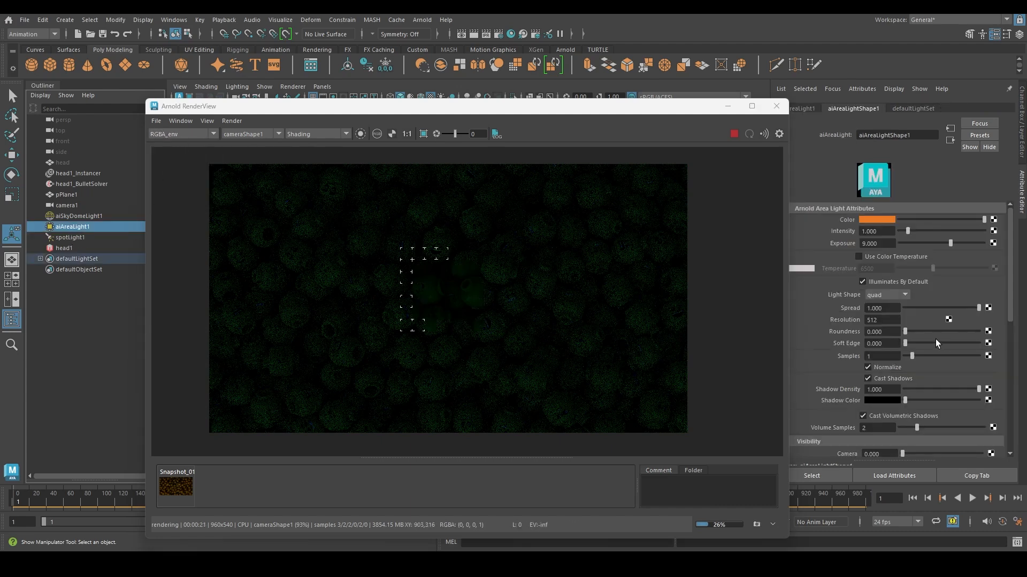
scroll(935, 339, "down", 5)
left_click_drag(907, 366, 774, 356)
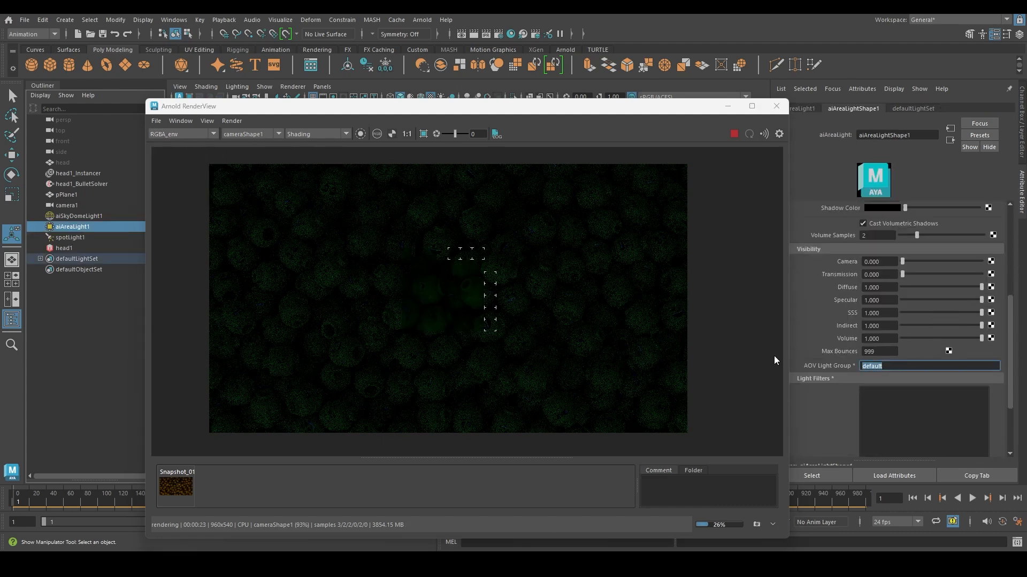
type("top_fill")
key("Return")
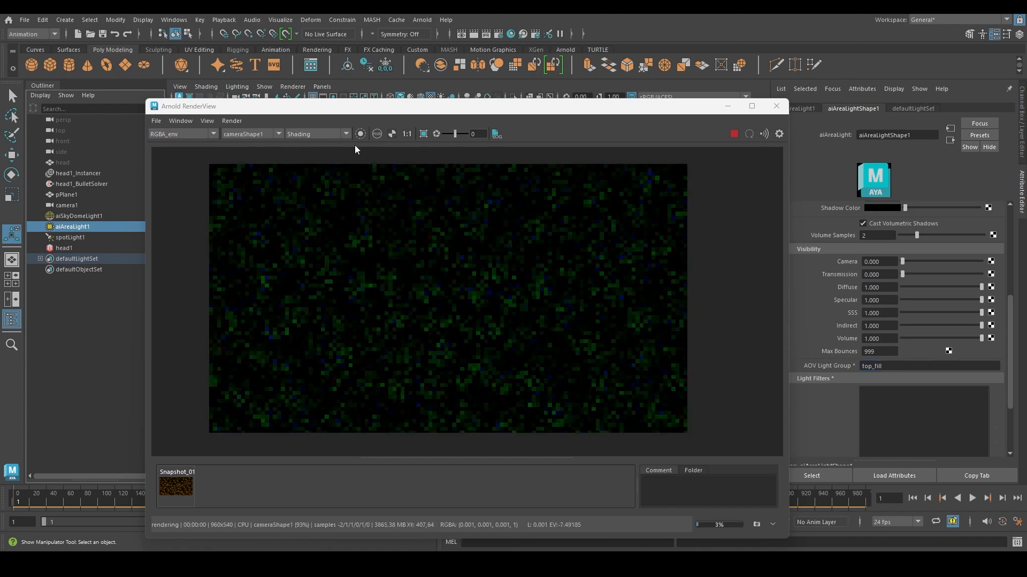
- Set the spot light's AOV light group to key
left_click(61, 238)
scroll(901, 330, "down", 10)
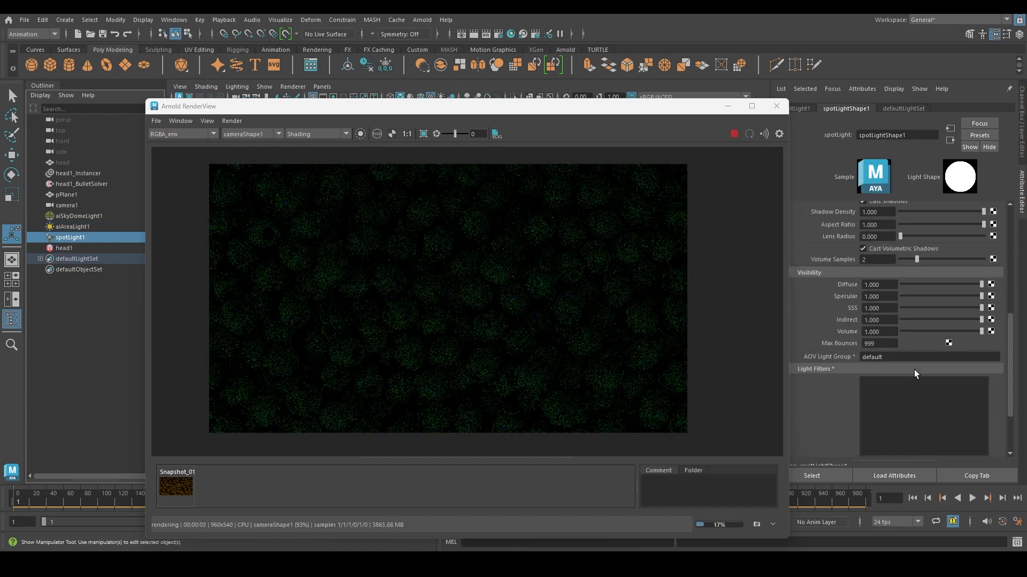
double_click(877, 357)
type("key")
key("Return")
- Compare the Beauty and RGBA_default passes in the render and return to Beauty
left_click(168, 136)
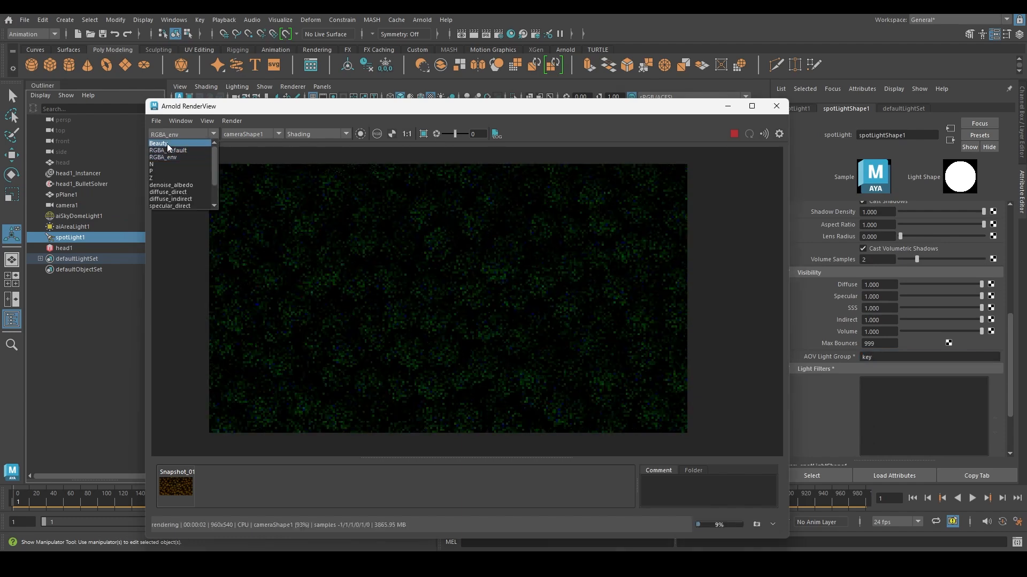
left_click(168, 144)
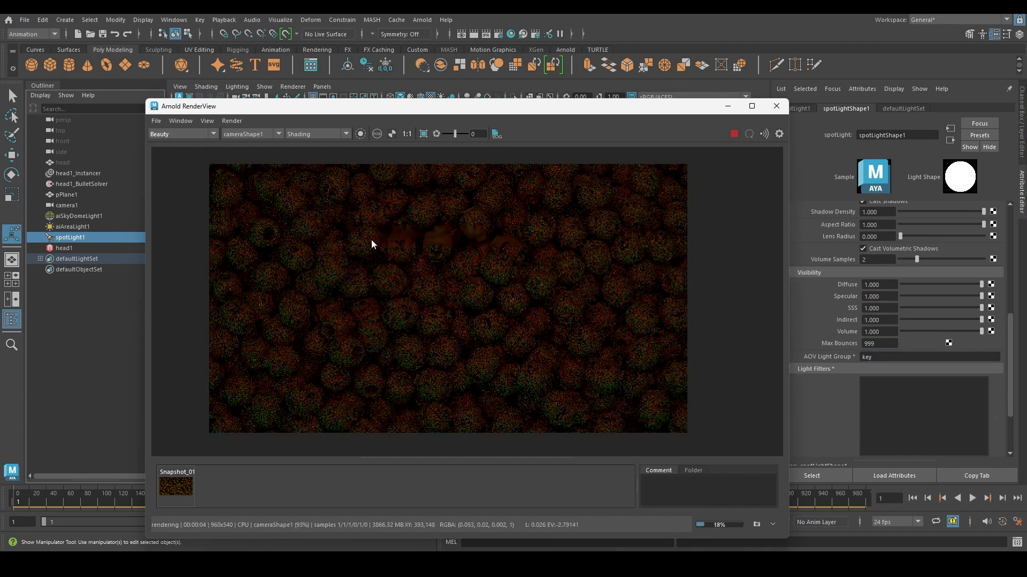
left_click(179, 134)
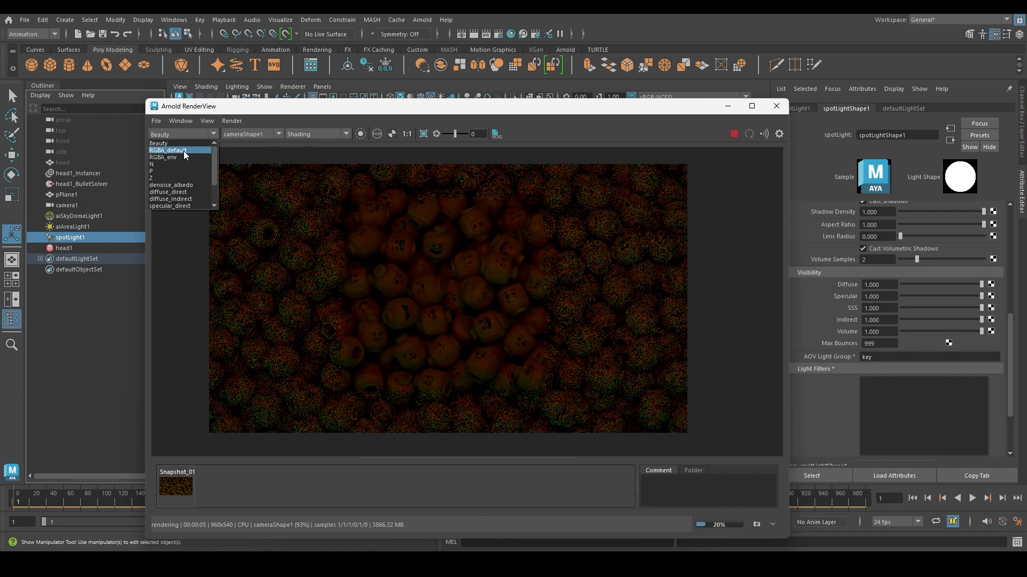
left_click(184, 151)
left_click(173, 136)
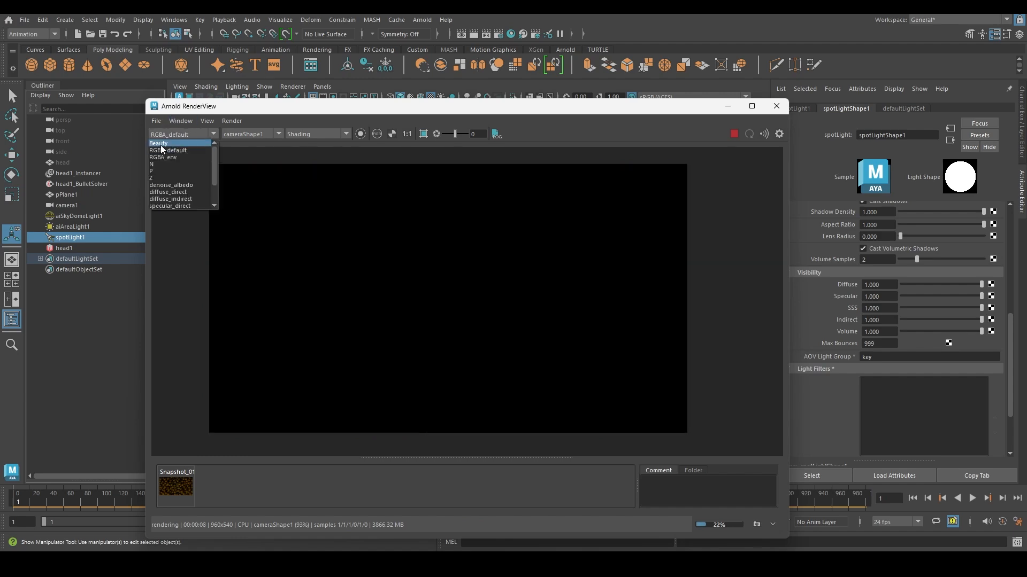
left_click(161, 146)
- Open the render settings and check the light group options of the P and RGBA AOVs
left_click(498, 35)
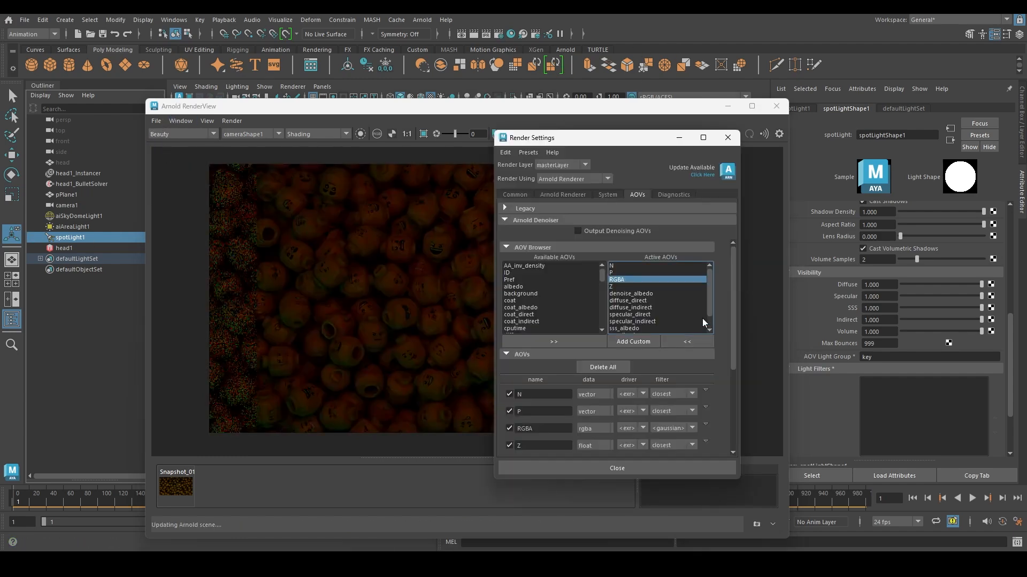
left_click(625, 275)
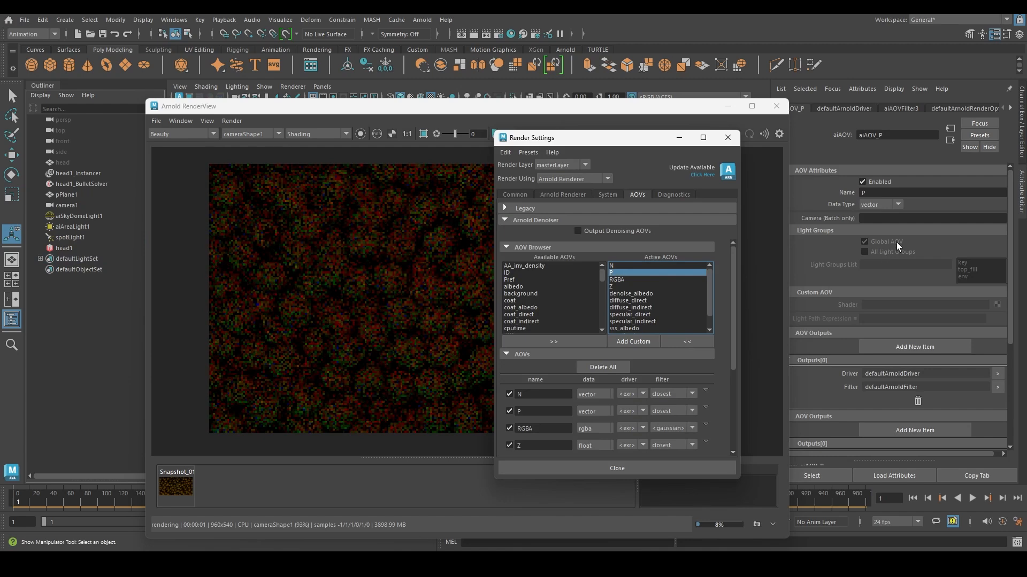
left_click(617, 279)
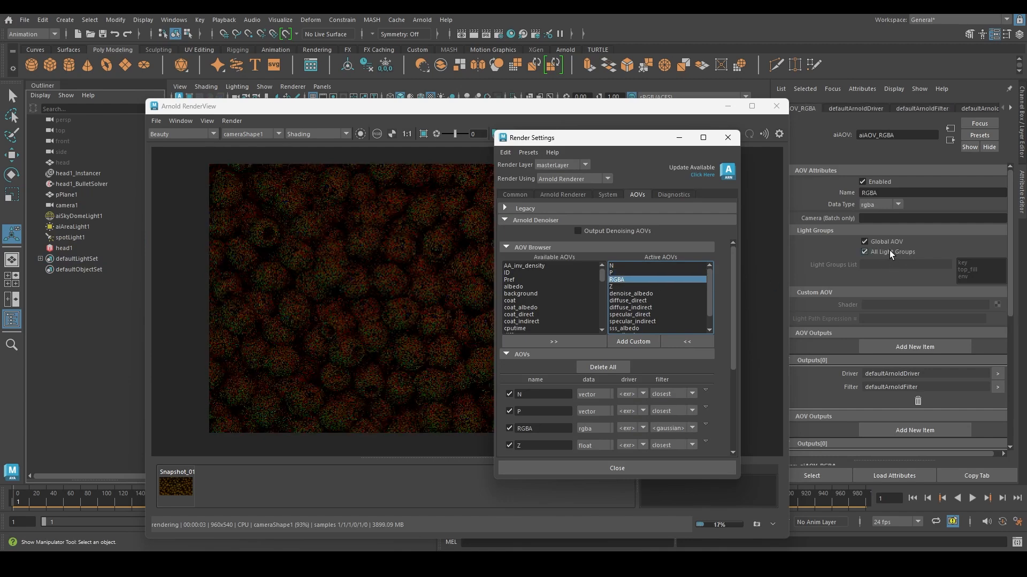
- Inspect the RGBA_top_fill, RGBA_env and RGBA_key passes in turn to check each light's contribution
left_click(178, 134)
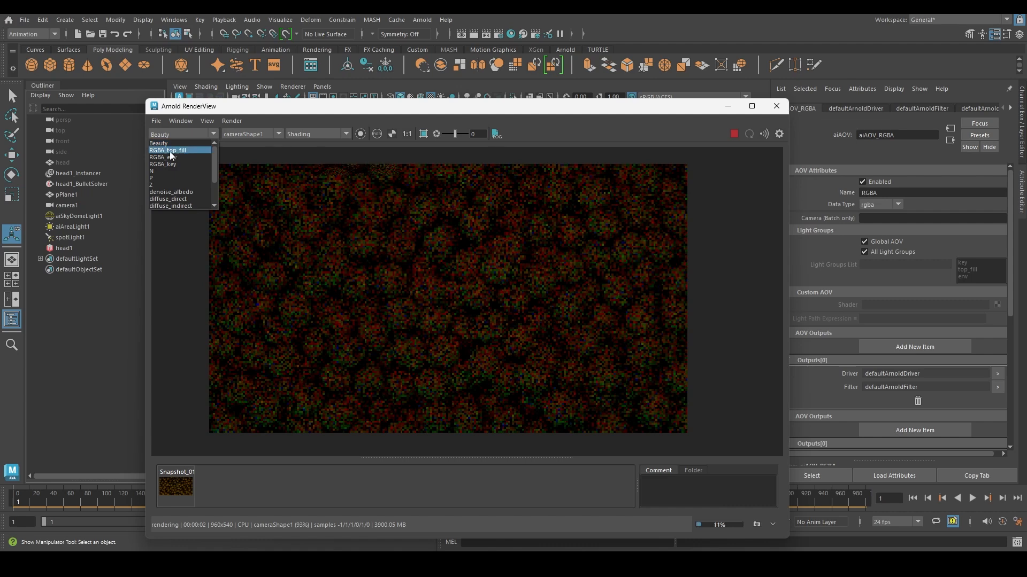
left_click(169, 151)
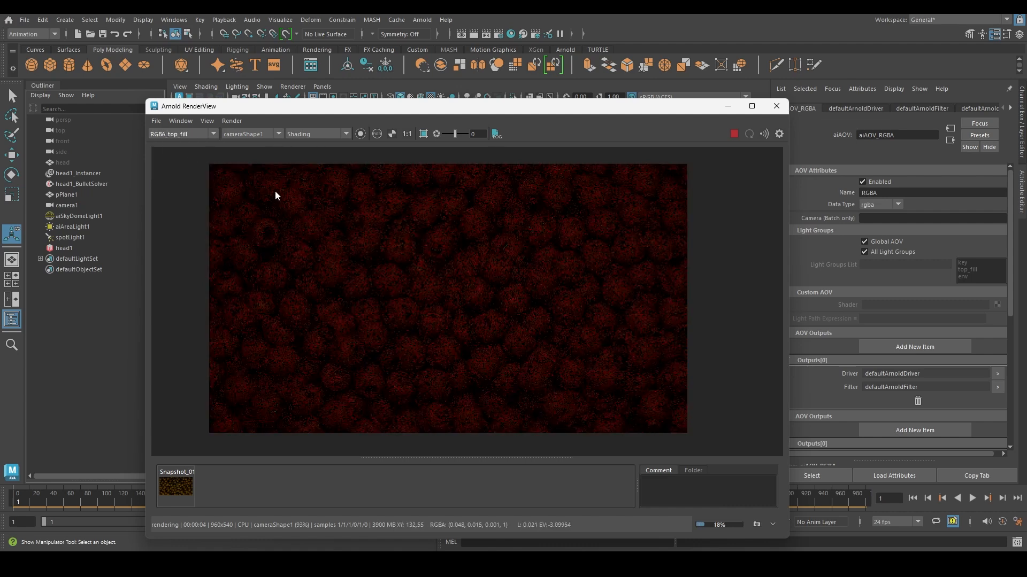
left_click(184, 135)
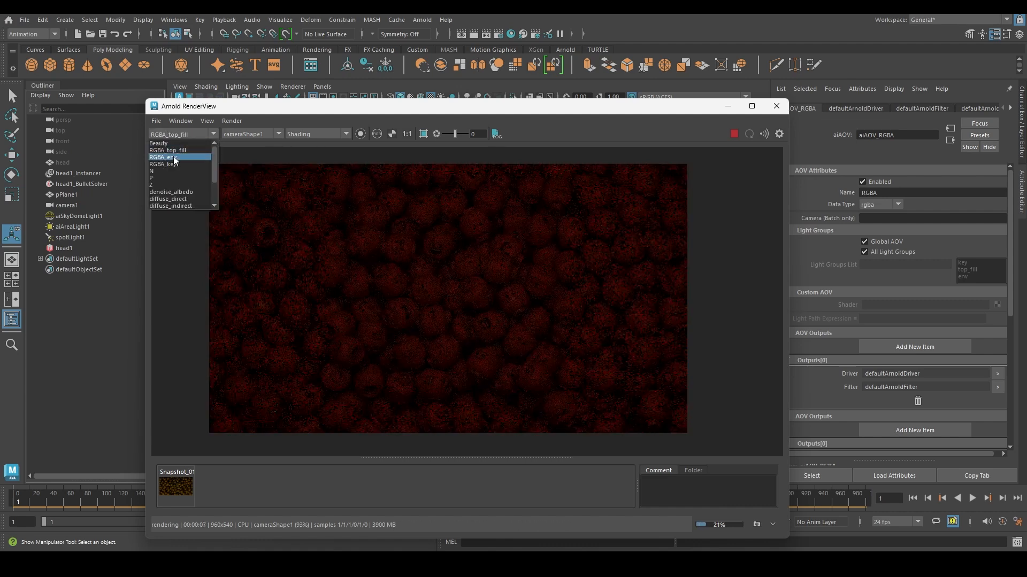
left_click(178, 157)
left_click(185, 134)
left_click(181, 157)
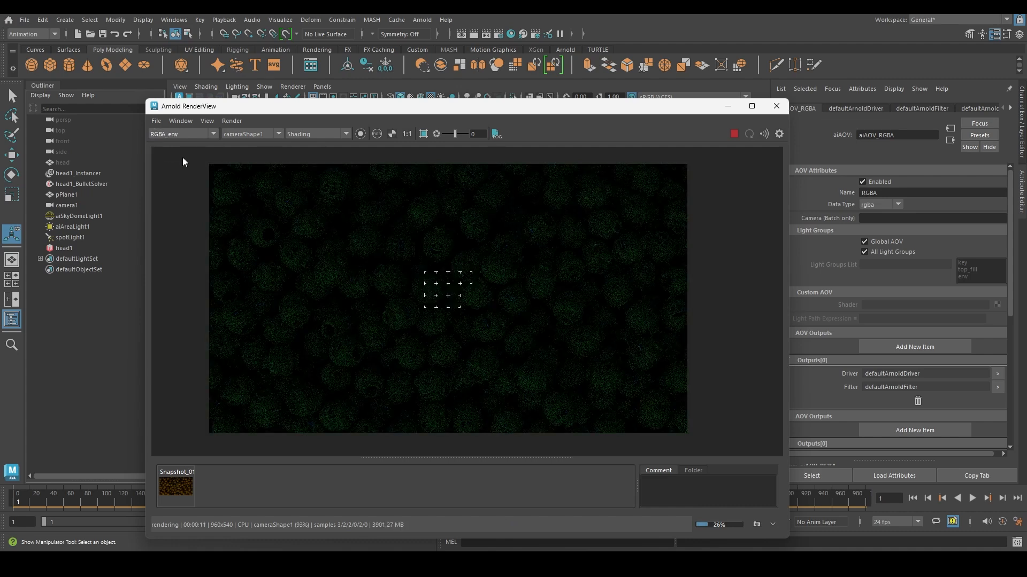
left_click(190, 134)
left_click(185, 151)
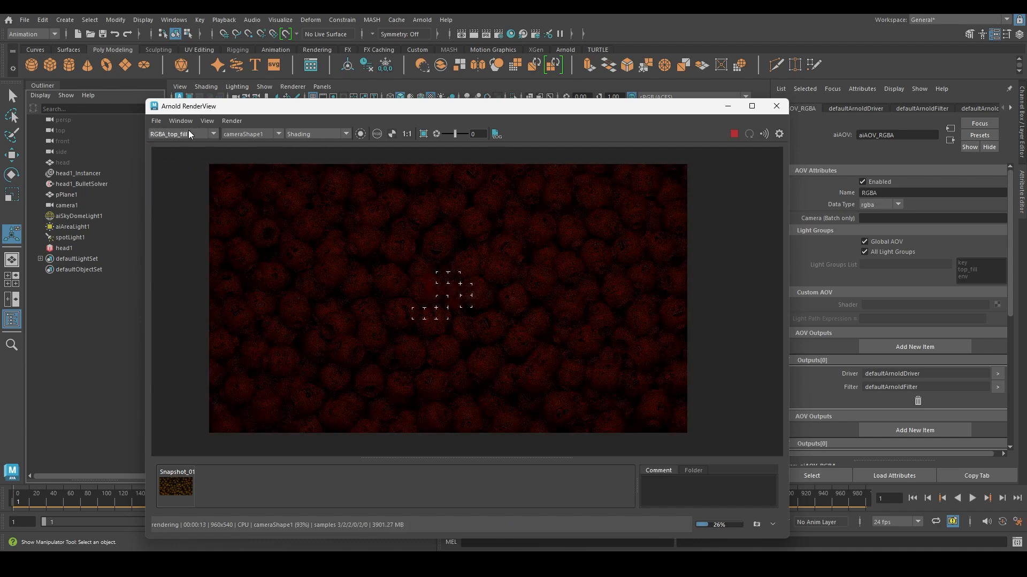
left_click(184, 134)
left_click(170, 164)
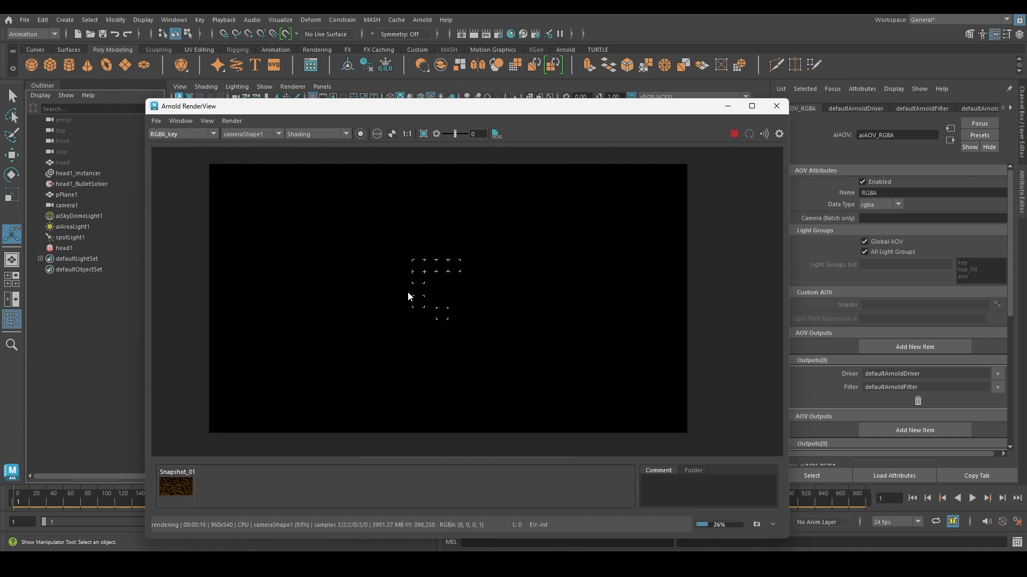
- Close the render settings and set the spot light's exposure to 10
left_click_drag(591, 107, 607, 357)
left_click(74, 238)
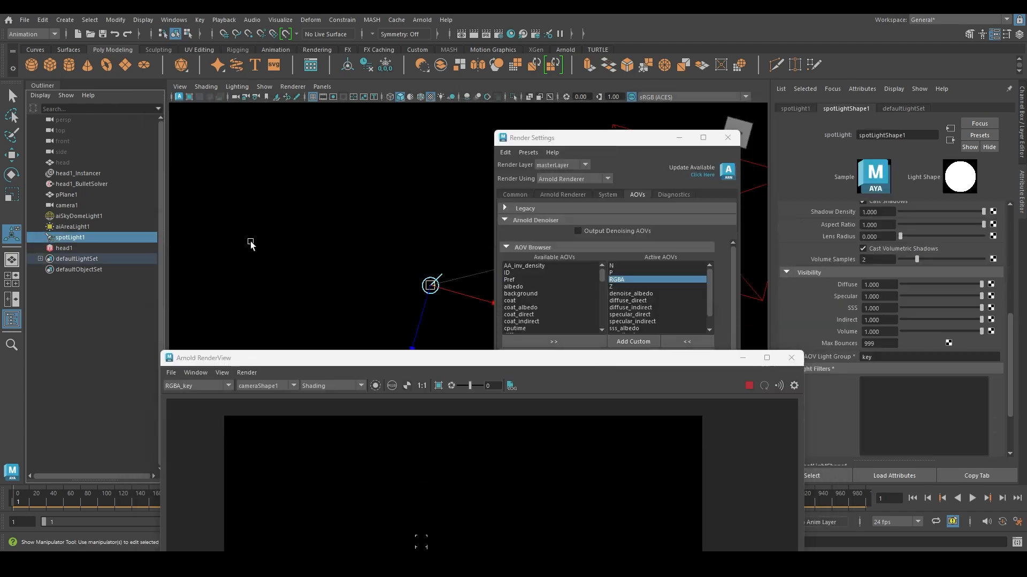
left_click(711, 139)
left_click(728, 137)
left_click_drag(598, 358, 529, 198)
scroll(948, 297, "up", 5)
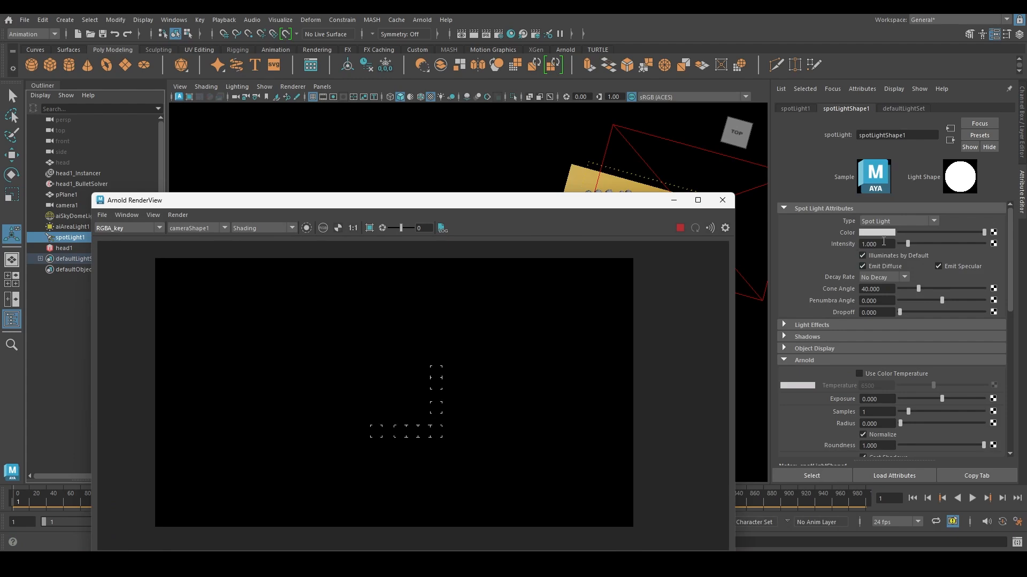
double_click(879, 399)
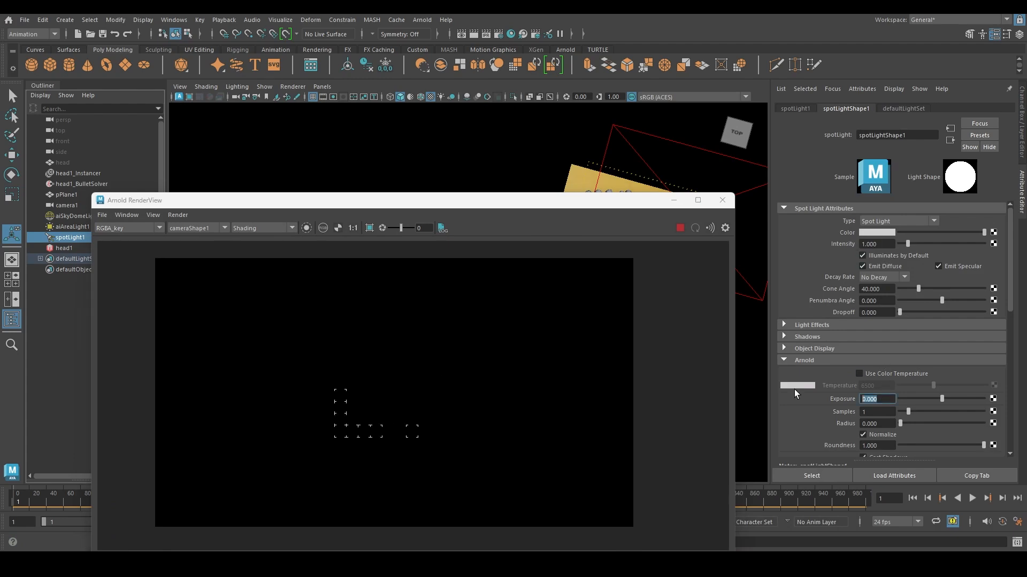
type("10")
key("Return")
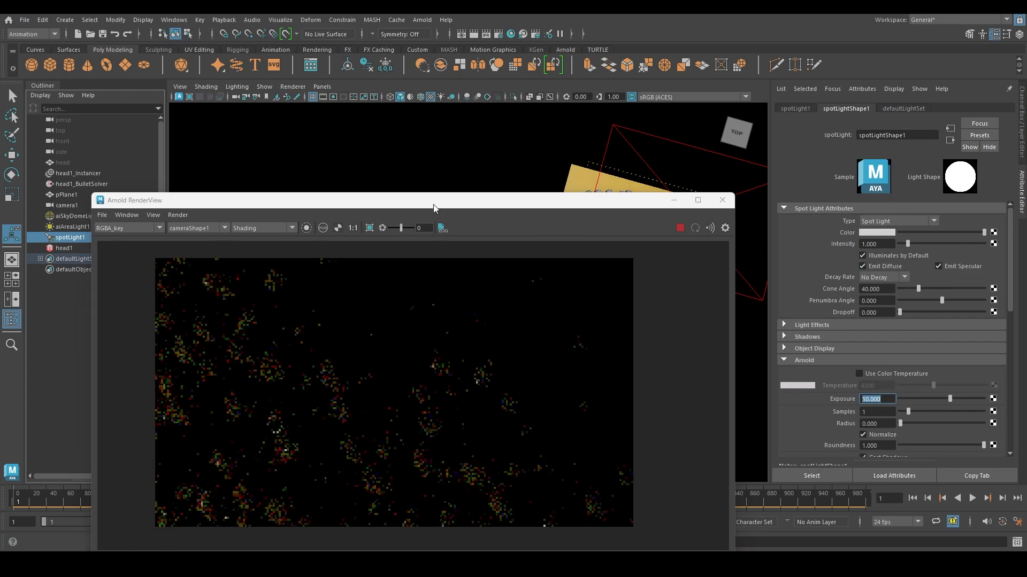
- Examine the spot light's position relative to the heads from the side, alongside the RGBA_key render
left_click_drag(431, 205, 420, 333)
left_click_drag(625, 248, 443, 204, "alt")
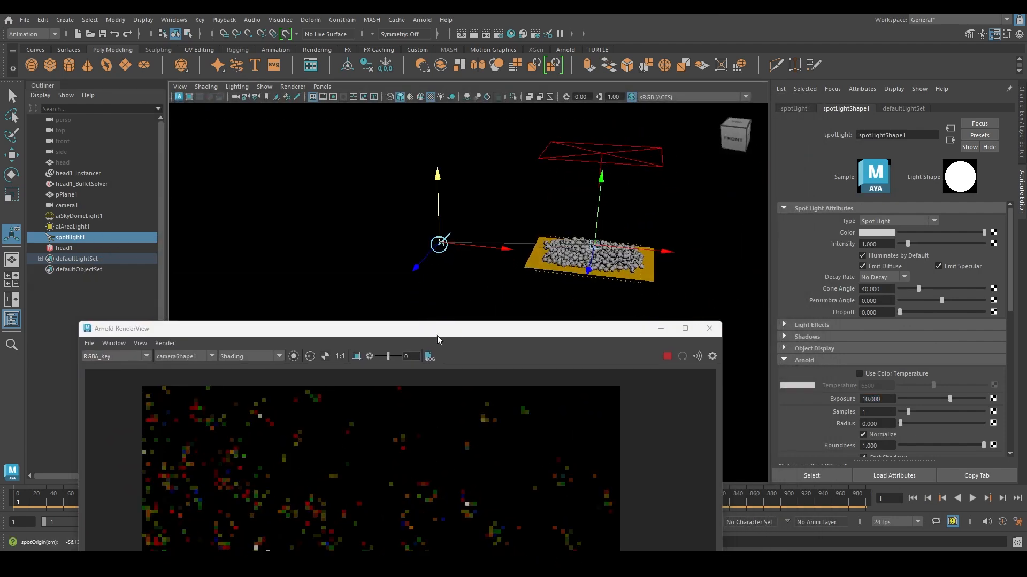
left_click_drag(438, 337, 474, 260)
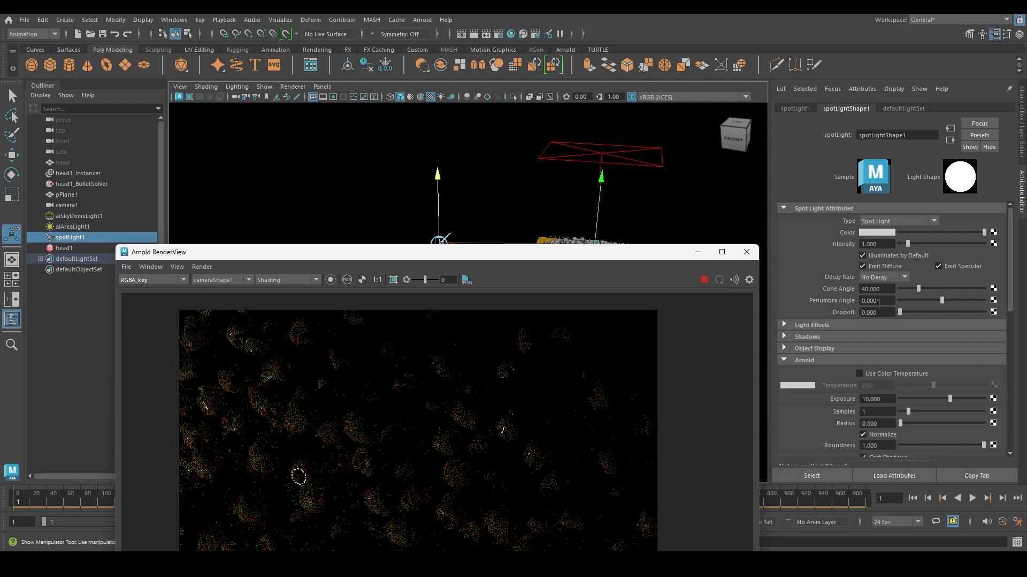
- Set the spot light's exposure to 12 and move the light higher above the heads
double_click(885, 399)
type("12")
key("Return")
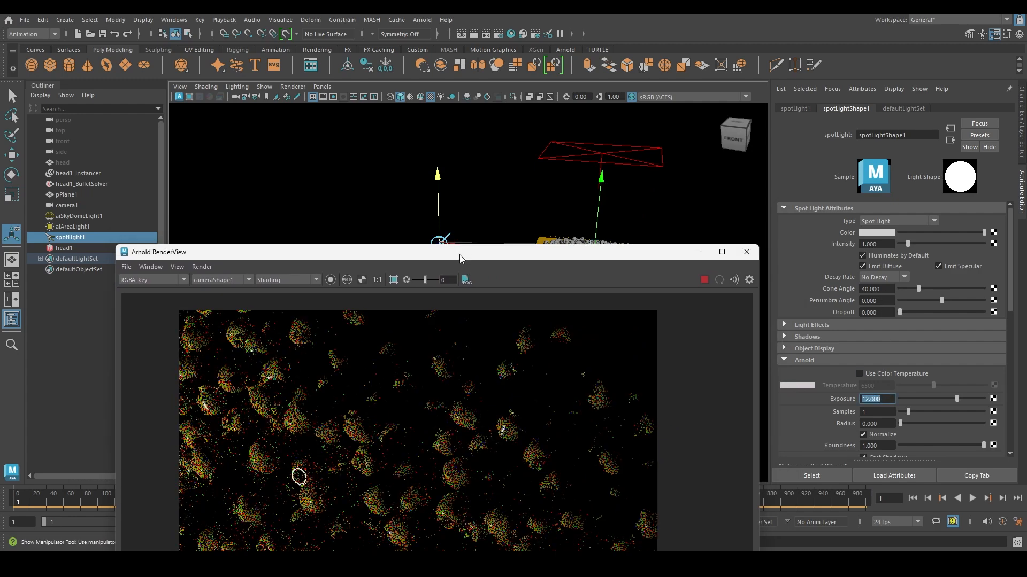
left_click_drag(460, 258, 448, 315)
left_click_drag(439, 174, 466, 102)
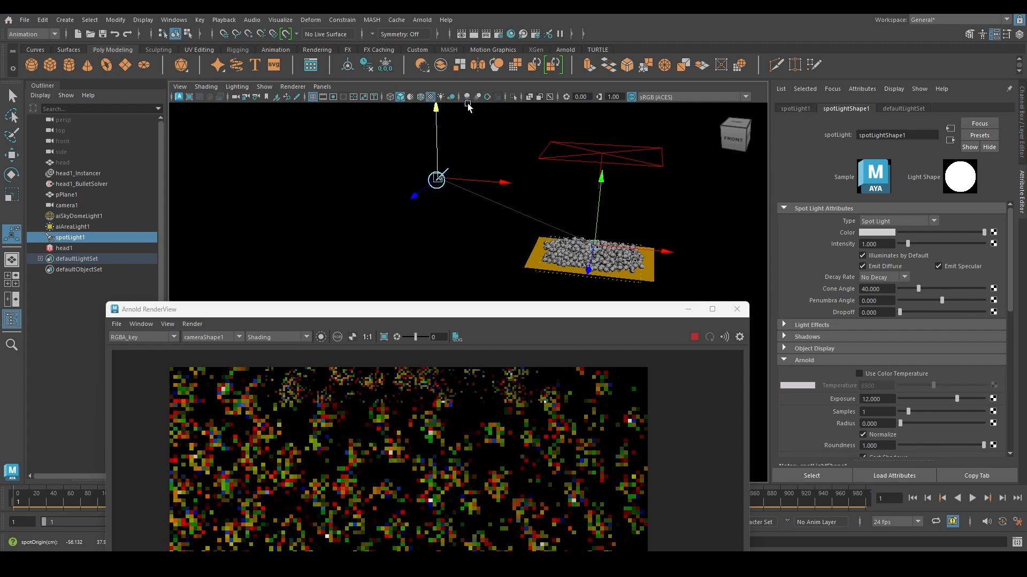
- Check the shading on a few heads up close in RGBA_key with a small render region
left_click_drag(447, 319, 423, 280)
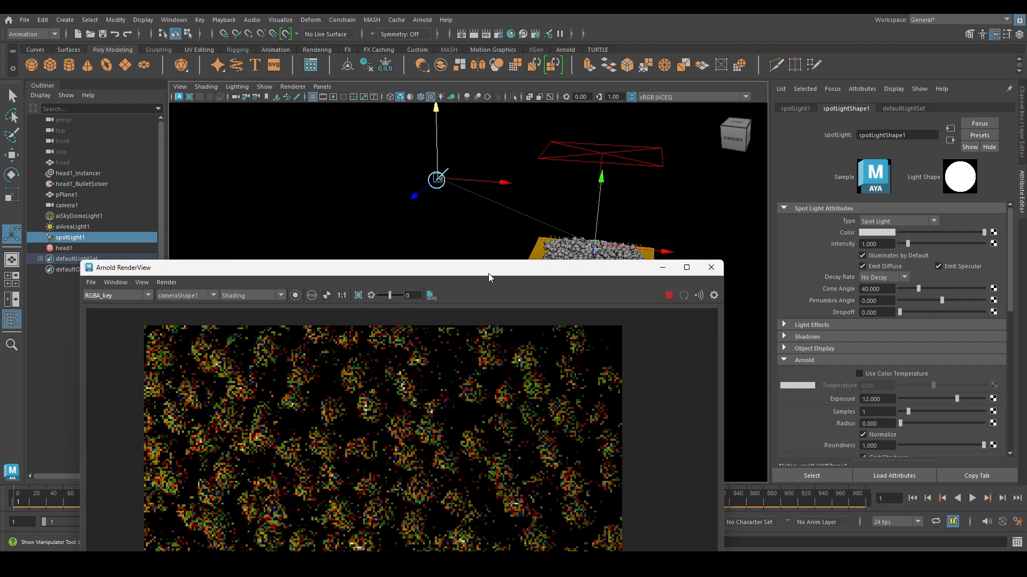
left_click_drag(489, 274, 542, 254)
scroll(383, 427, "up", 3)
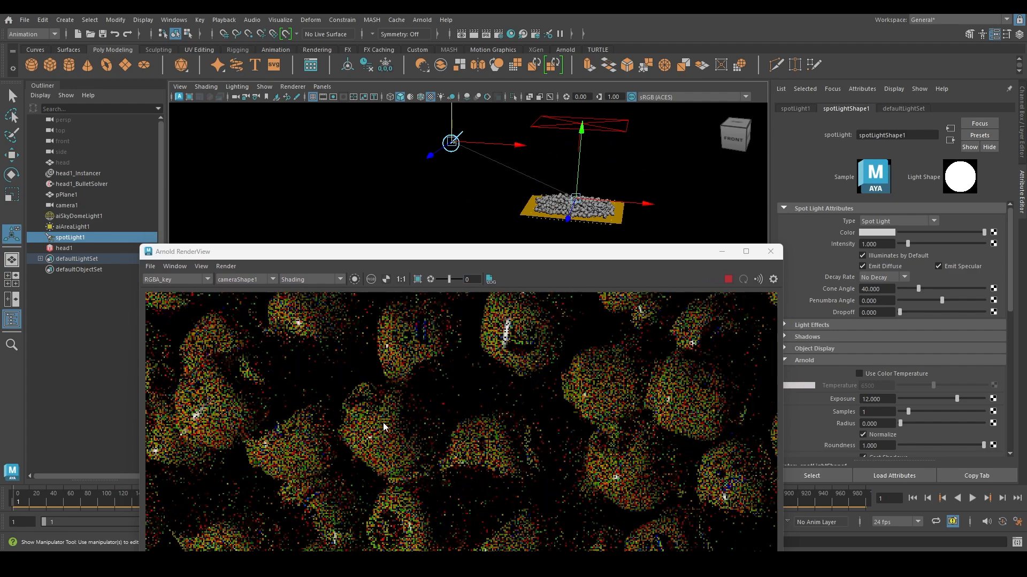
left_click_drag(368, 361, 461, 461)
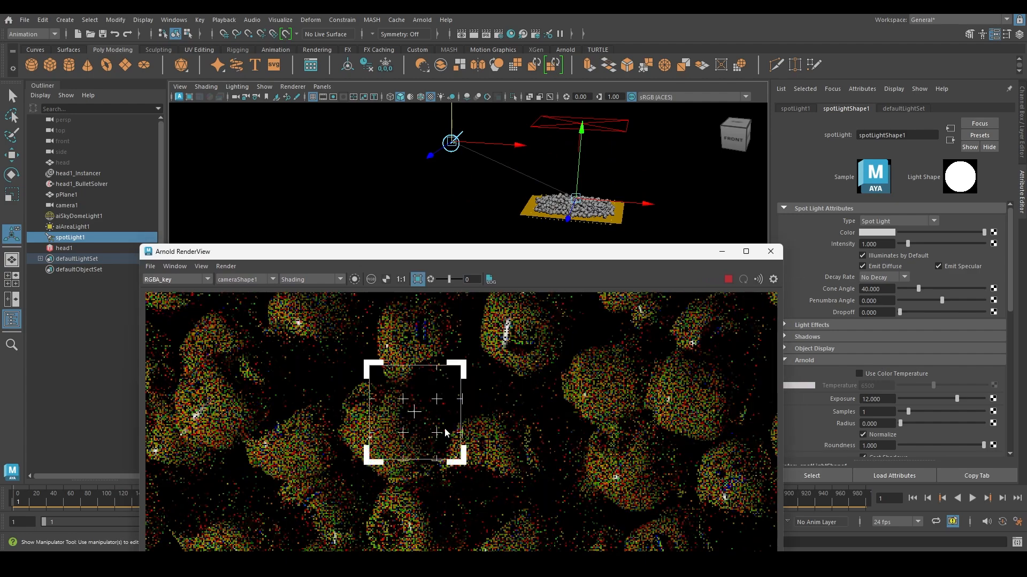
key("f")
- Lower the spot light to a height of about 19.6 and examine a head's shadow in a small render region
left_click_drag(452, 113, 452, 151)
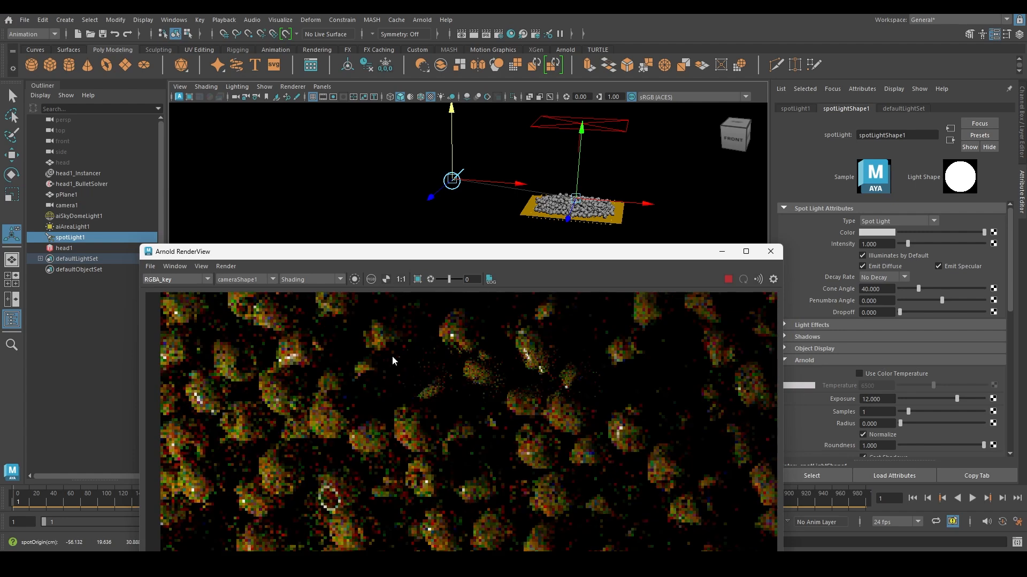
left_click_drag(388, 356, 449, 407)
scroll(442, 387, "up", 2)
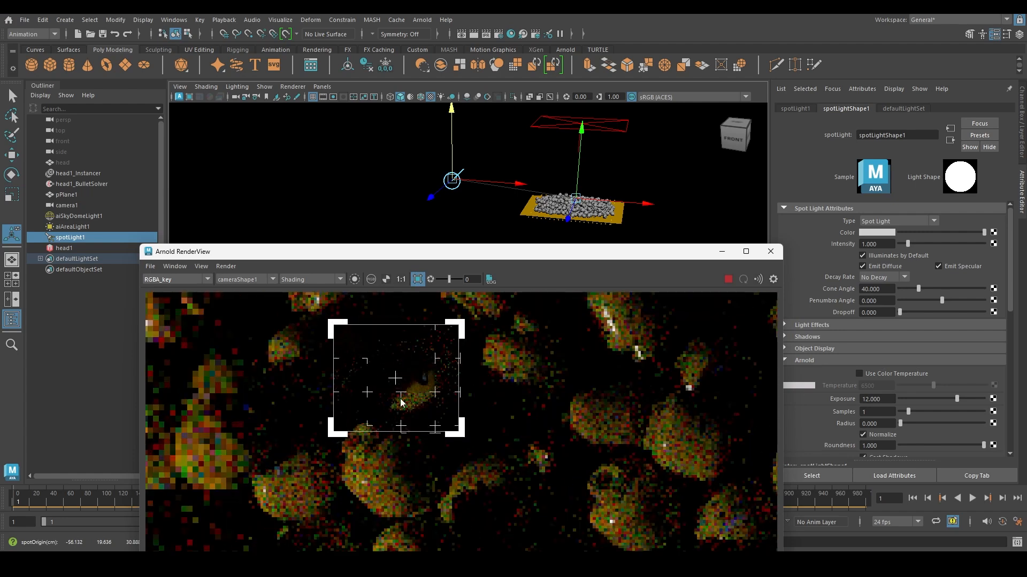
scroll(402, 401, "up", 3)
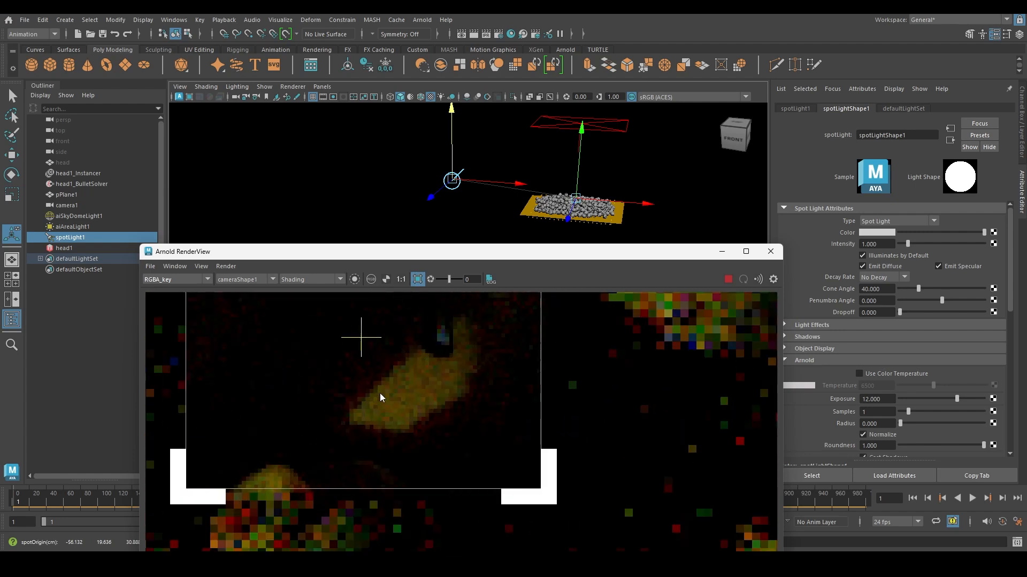
scroll(426, 364, "down", 5)
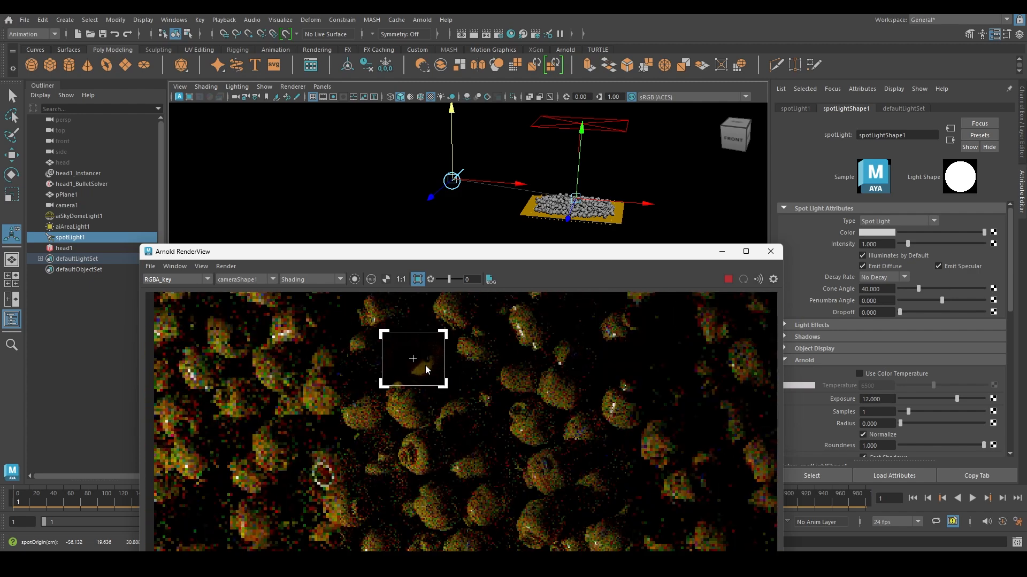
- Compare the scale values of the spot light and the area light, ending on the spot light's shape attributes
left_click_drag(521, 249, 490, 307)
left_click_drag(628, 144, 612, 188, "alt")
left_click(640, 145)
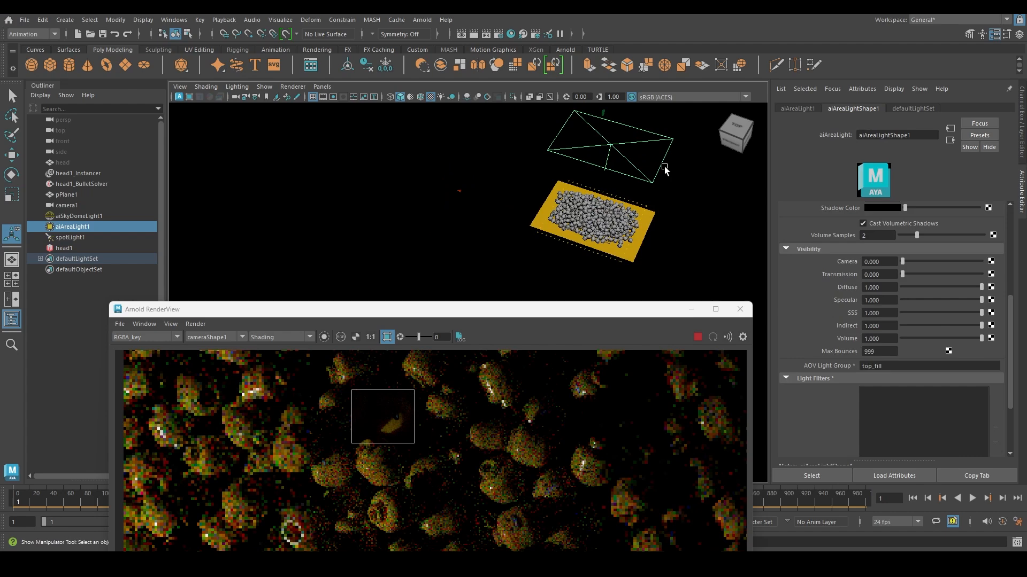
left_click(461, 192)
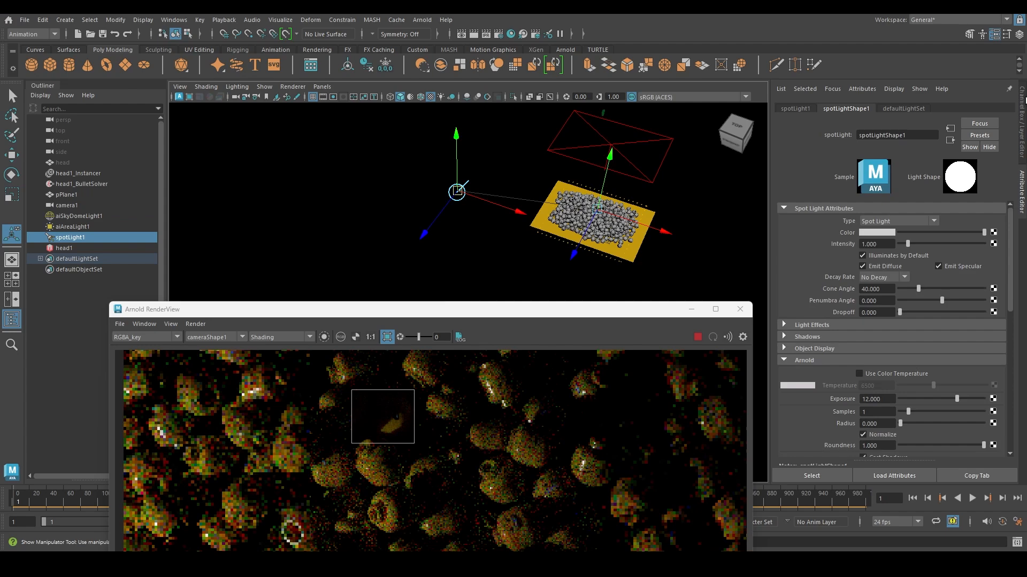
left_click(1022, 102)
left_click_drag(961, 170, 961, 187)
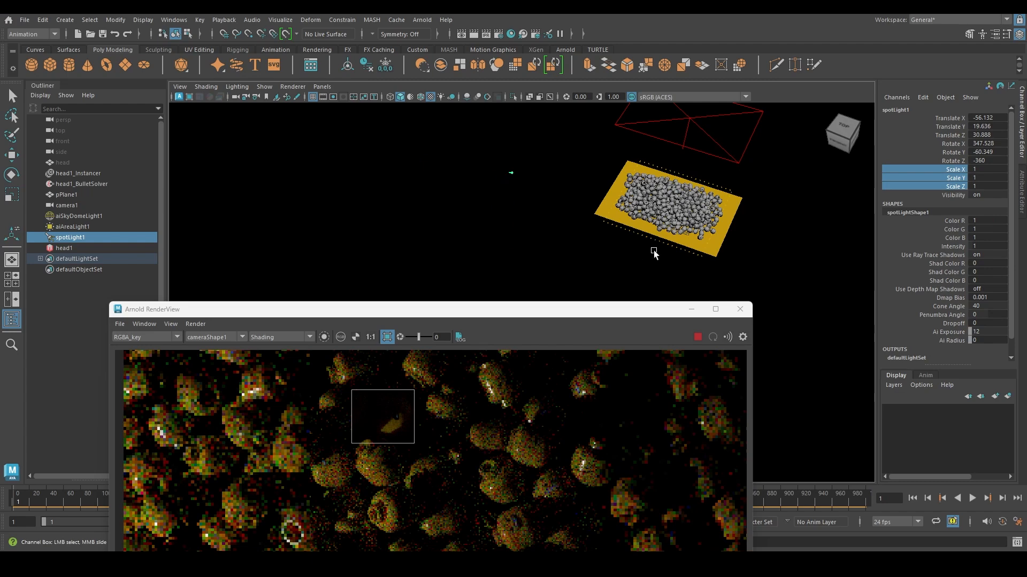
left_click(723, 131)
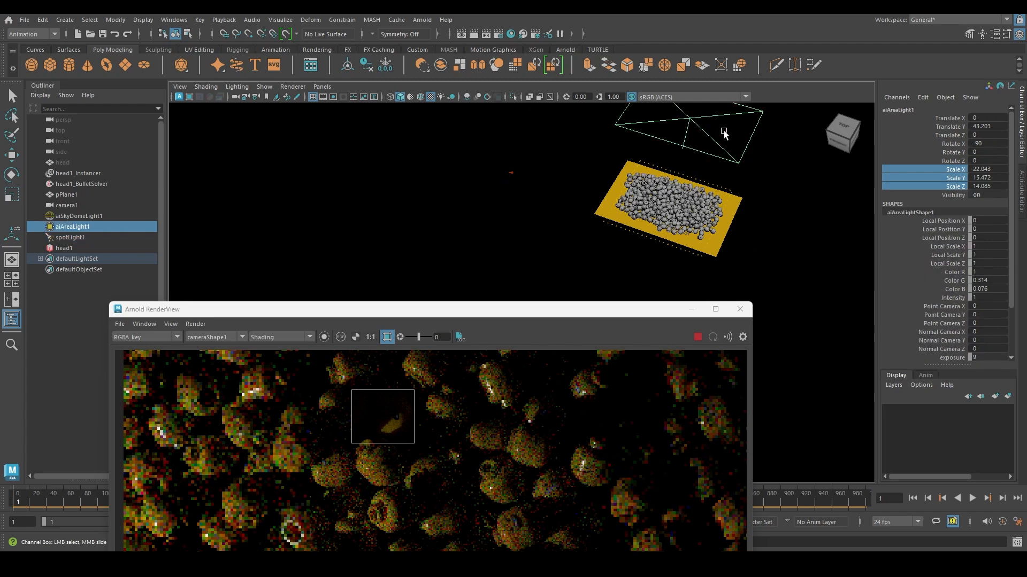
left_click_drag(654, 168, 594, 239, "alt")
left_click(515, 269)
left_click(1023, 199)
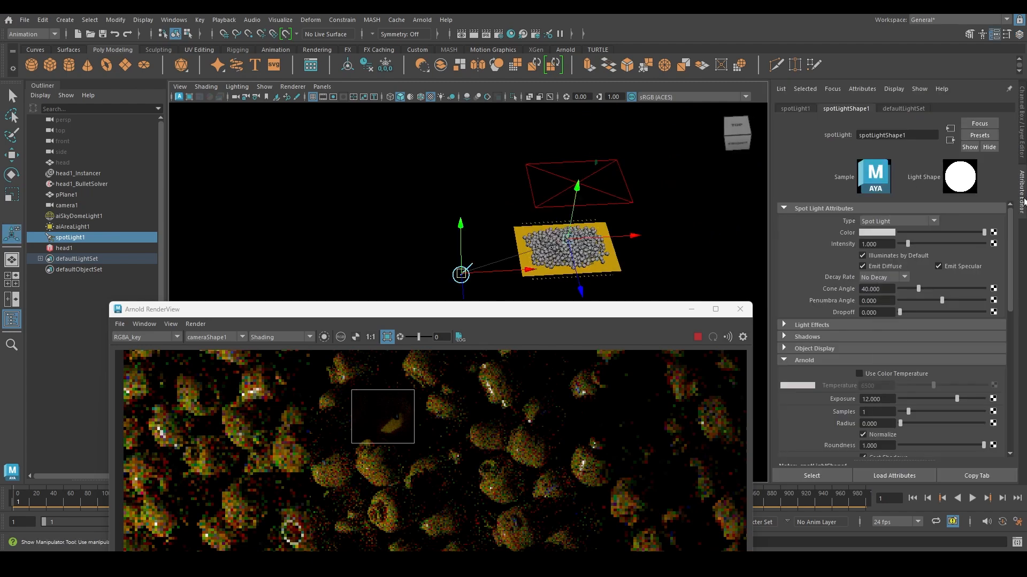
- Set the spot light's radius to 1 and examine the shadow edge in the render region
middle_click_drag(550, 267, 555, 241, "alt")
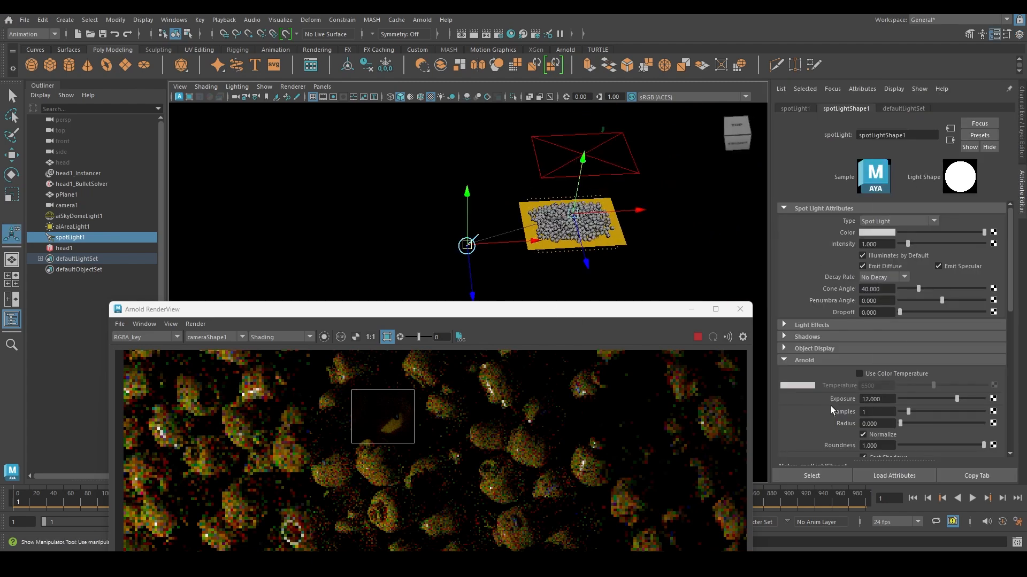
scroll(836, 381, "down", 3)
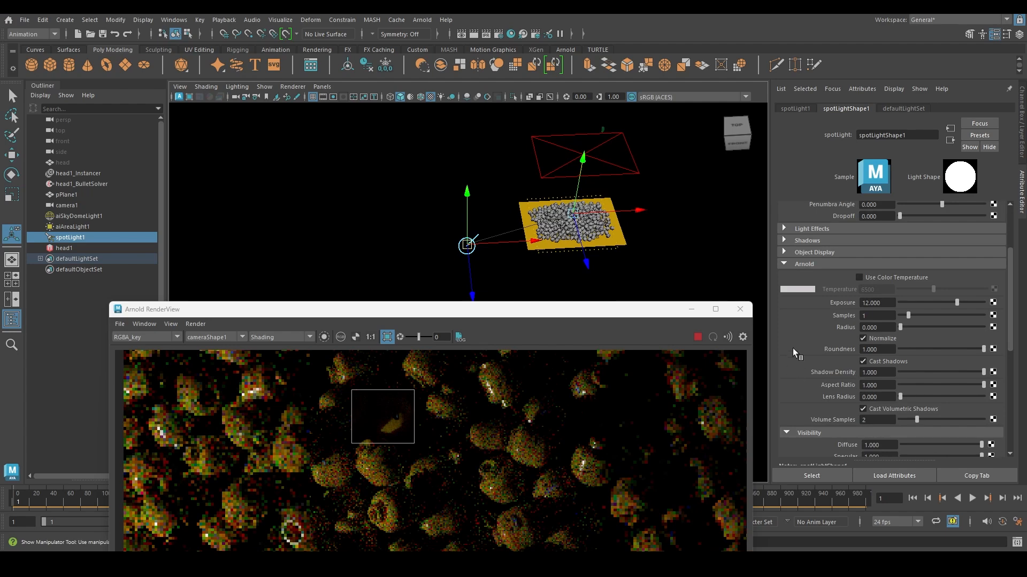
left_click(888, 328)
type("1")
key("Return")
scroll(392, 427, "up", 4)
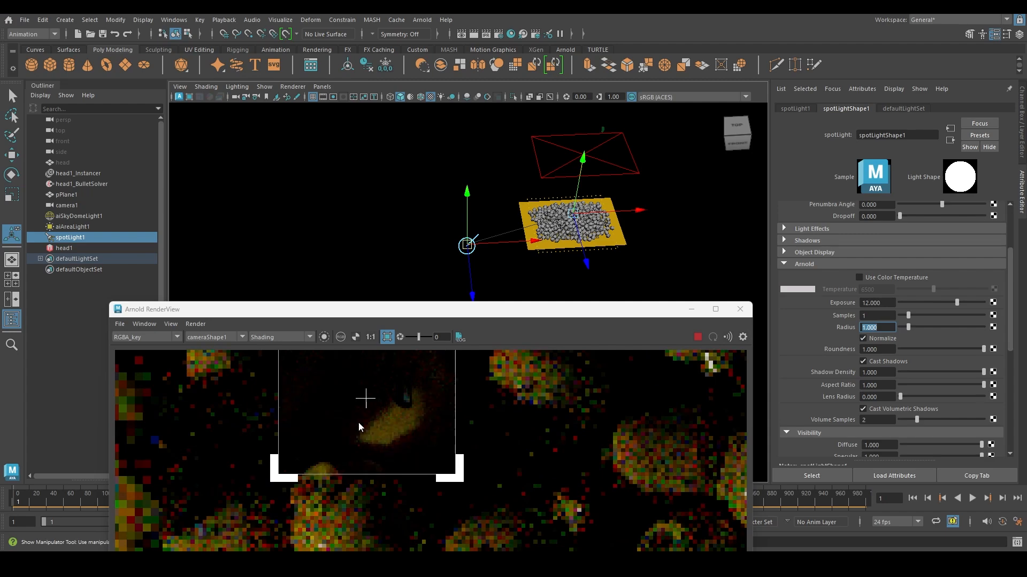
scroll(406, 424, "down", 4)
- Set the spot light's radius to 4 and compare the shadow softness with the second stored snapshot
left_click_drag(464, 311, 434, 112)
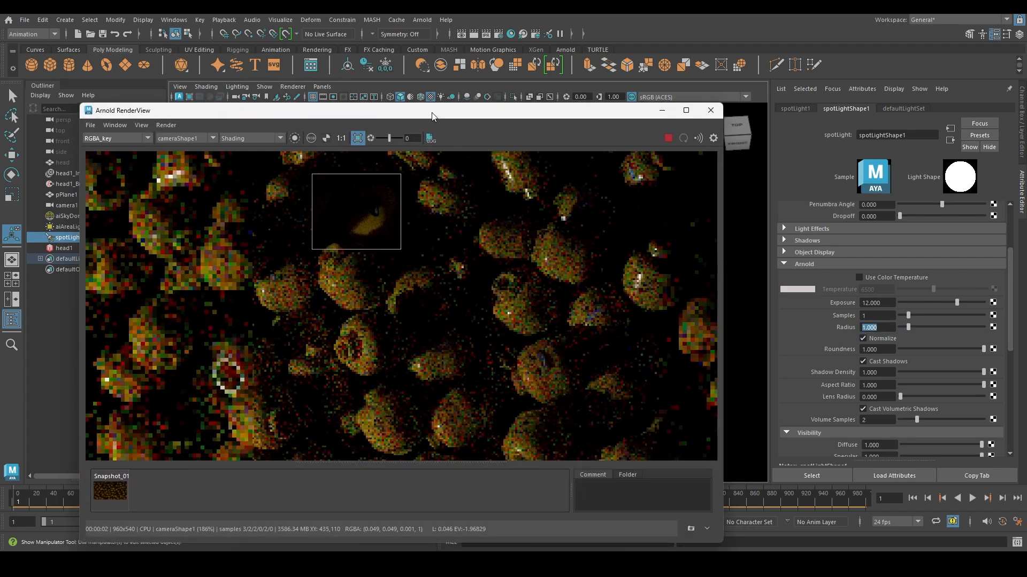
scroll(376, 213, "up", 2)
type("4")
key("Return")
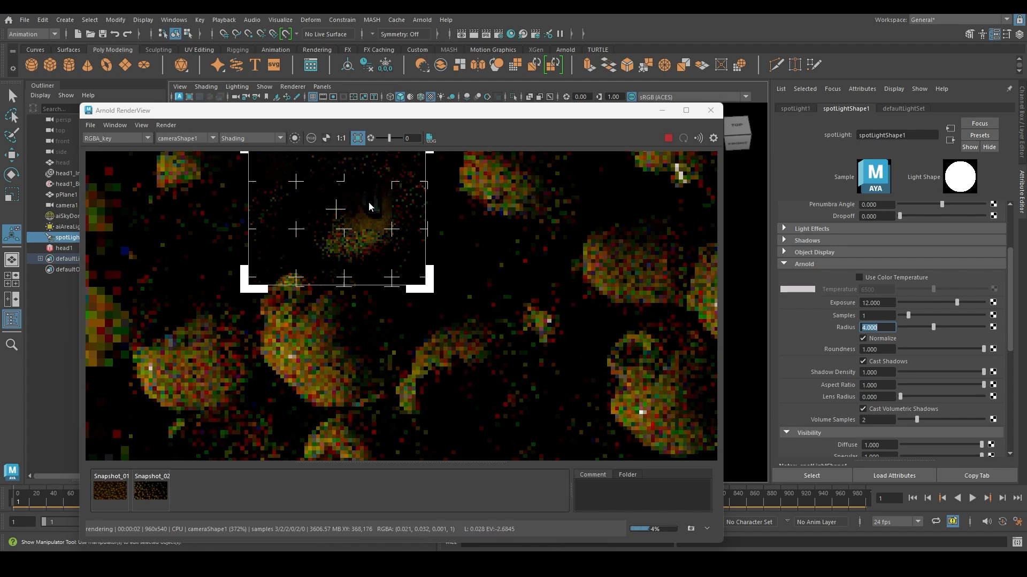
left_click(147, 487)
left_click(147, 487)
left_click(147, 487)
left_click(147, 487)
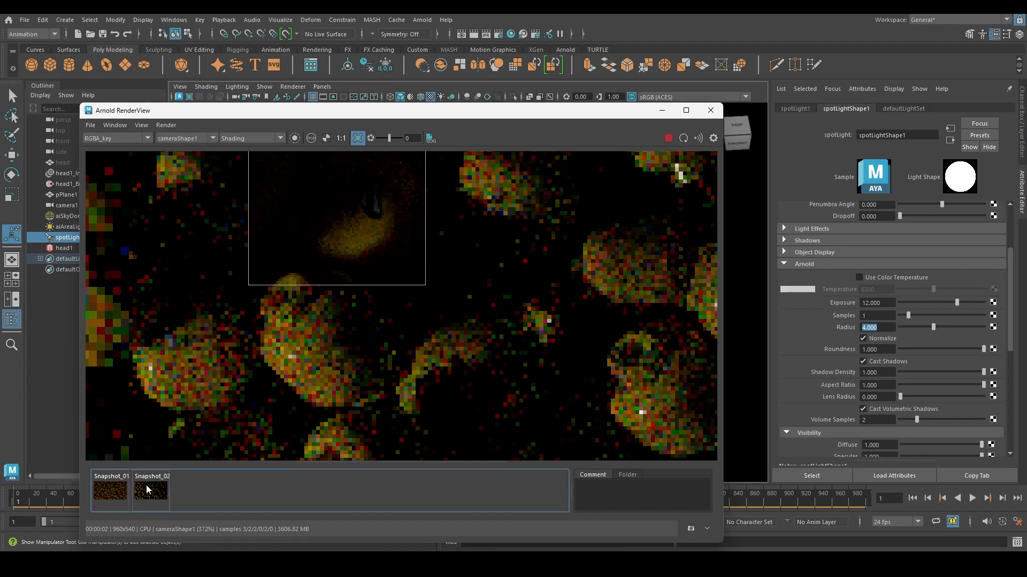
- Try a spot light radius of 2, and settle on a radius of 1.5
left_click(882, 327)
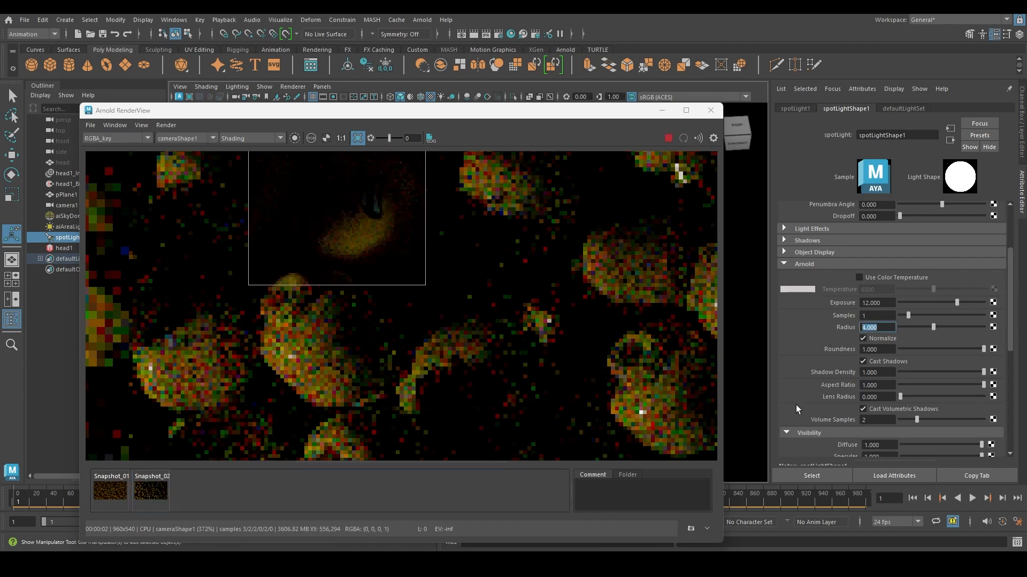
type("2")
key("Return")
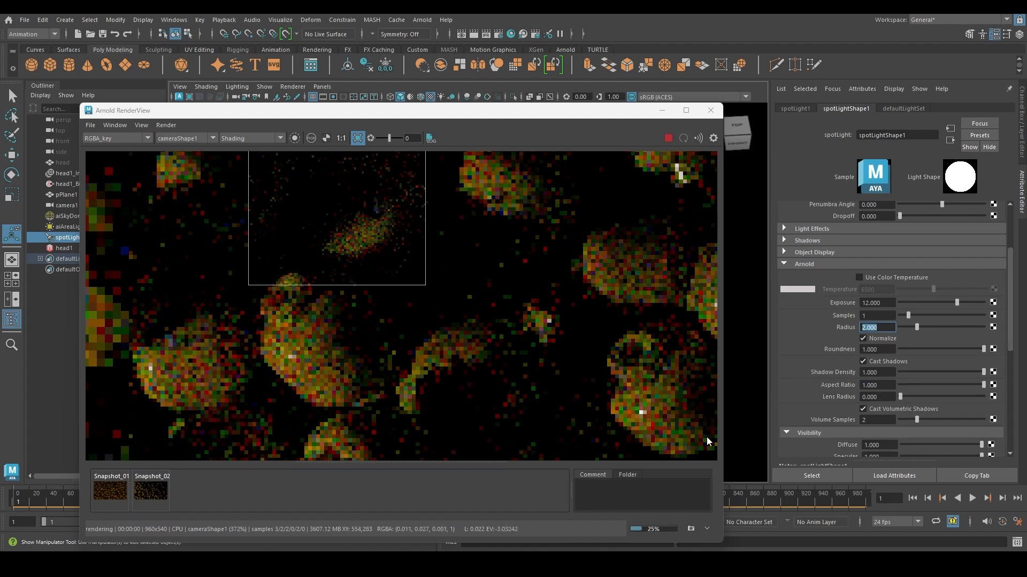
type("1")
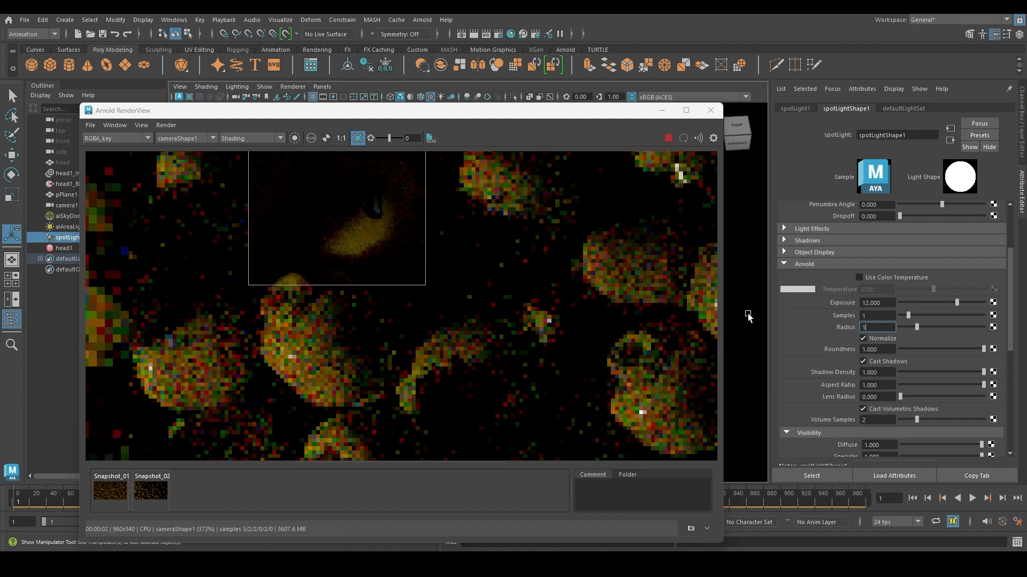
type(".5")
key("Return")
- View the whole RGBA_key render and study the LGT_KEY image on the reference contact sheet in the browser
scroll(419, 249, "down", 2)
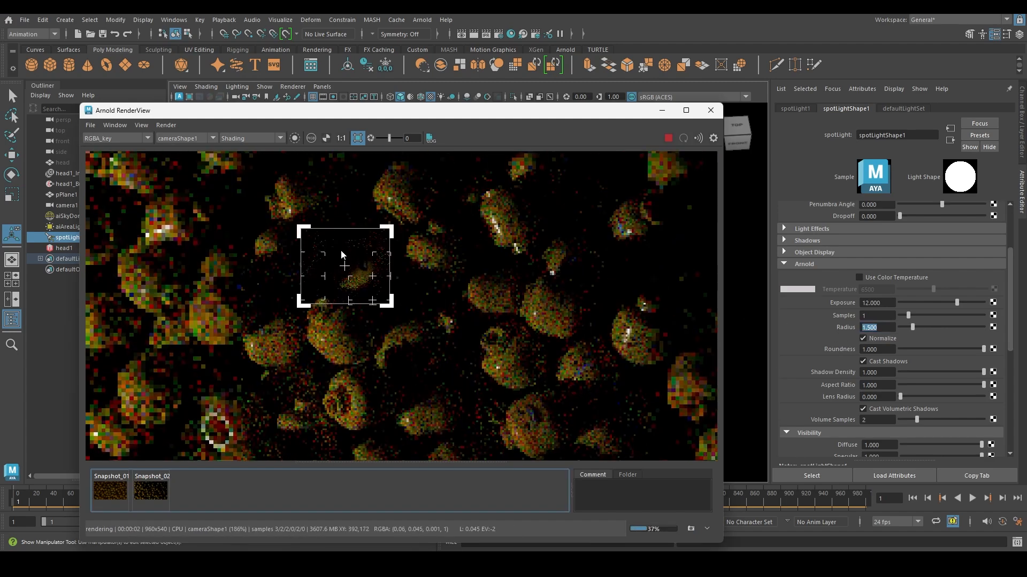
scroll(480, 325, "down", 3)
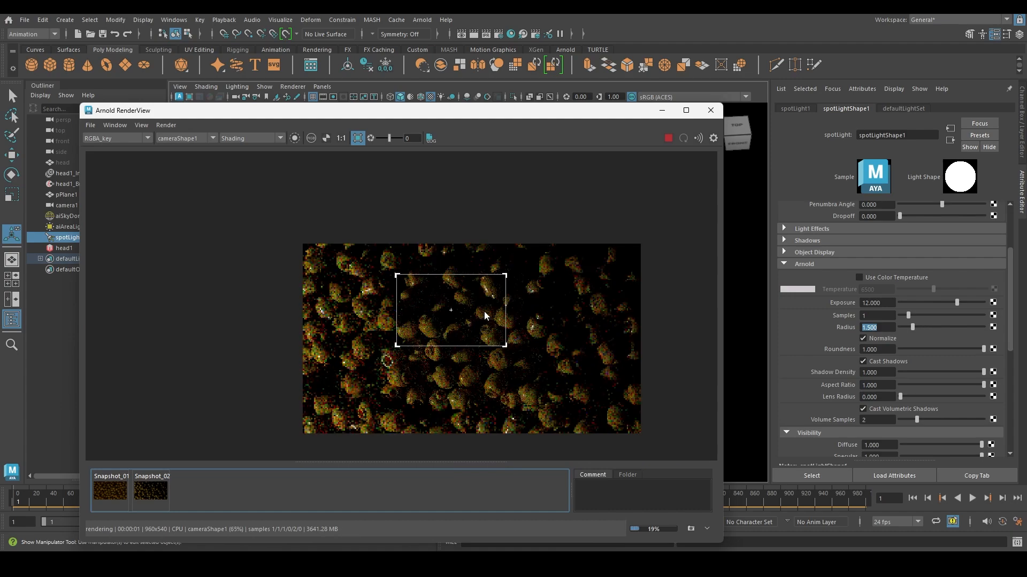
middle_click_drag(483, 312, 444, 282)
left_click_drag(476, 111, 532, 91)
key("alt+Tab")
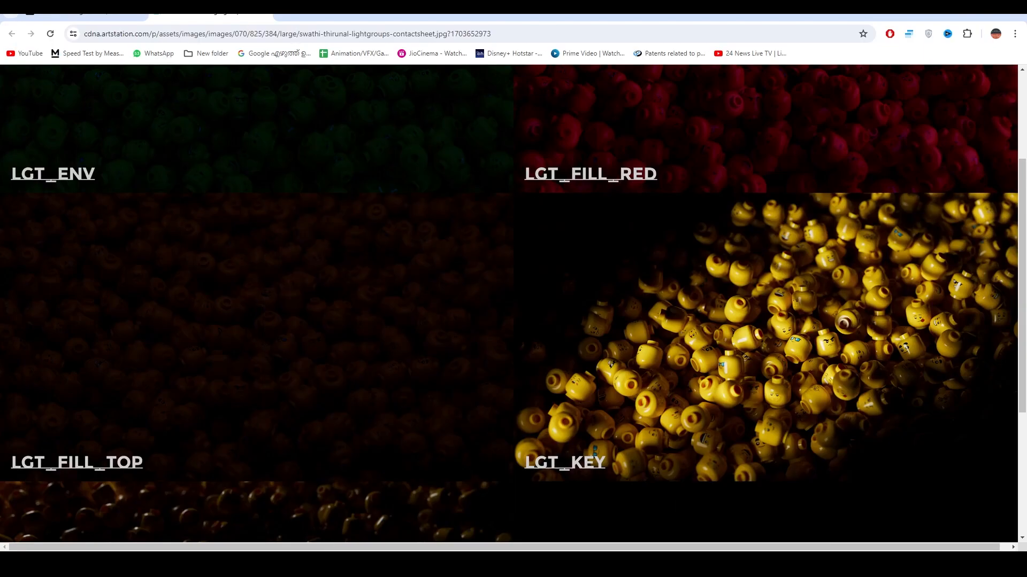
left_click(836, 361)
left_click(701, 268)
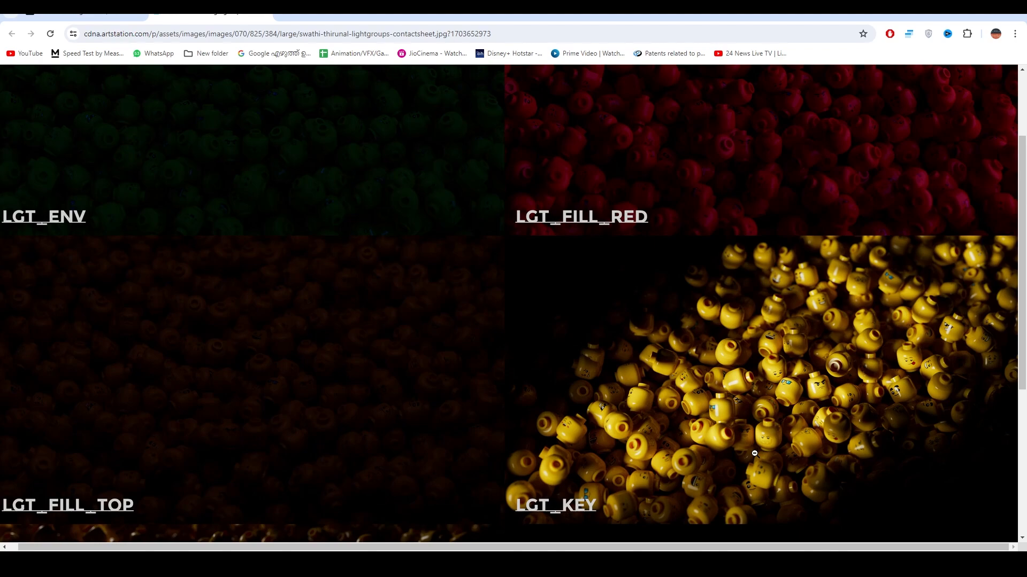
key("alt+Tab")
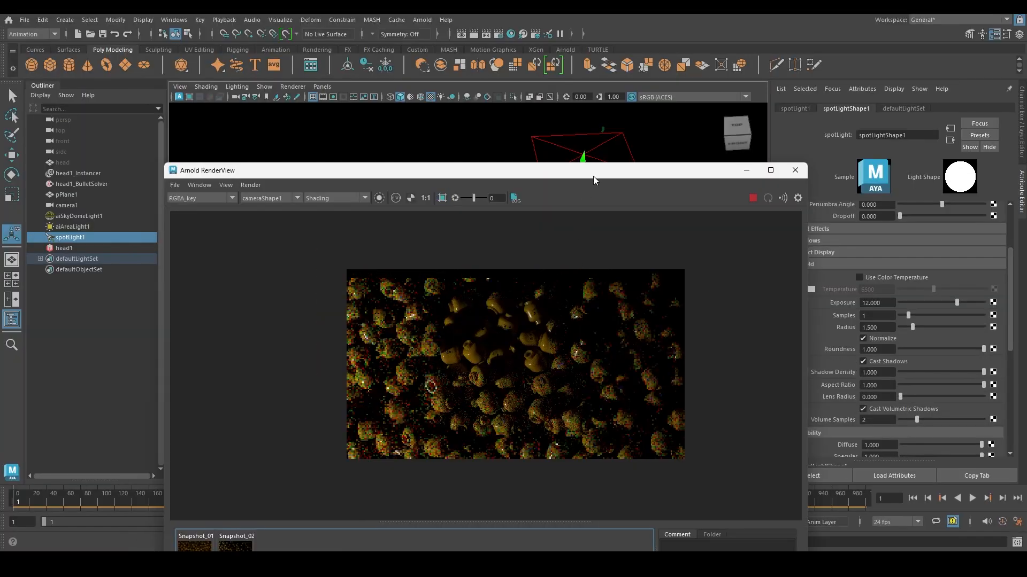
- Raise the spot light to a height of about 45.6 and shift it horizontally to about X -45.7, Z 40
left_click_drag(593, 175, 661, 314)
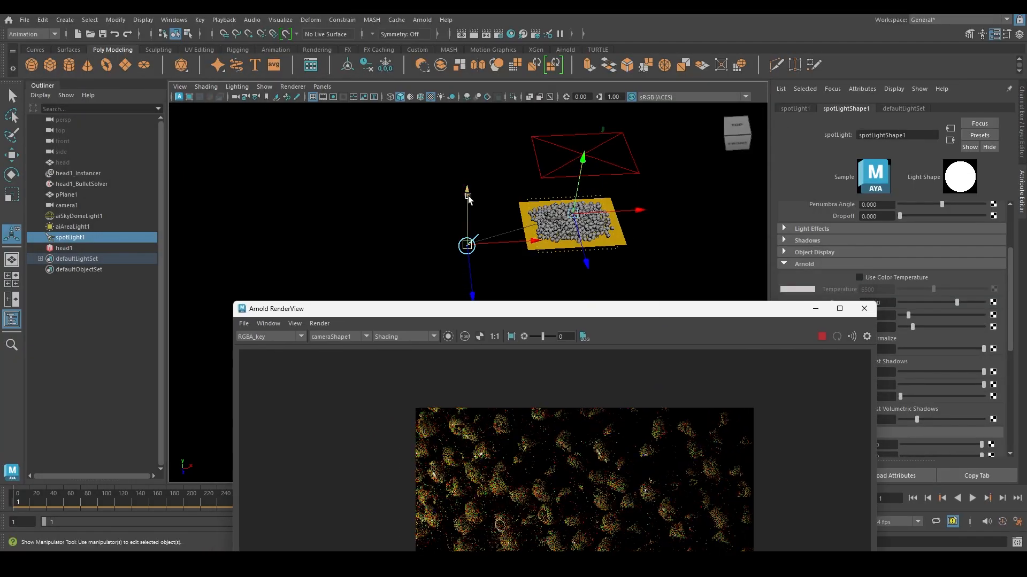
left_click_drag(467, 199, 480, 148)
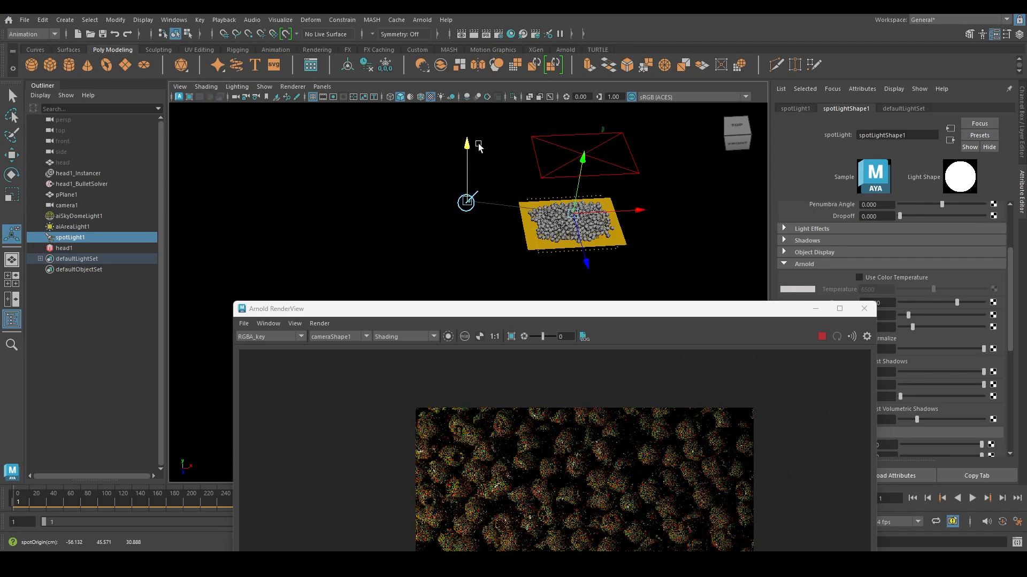
left_click_drag(607, 310, 450, 302)
left_click_drag(597, 212, 611, 227, "alt")
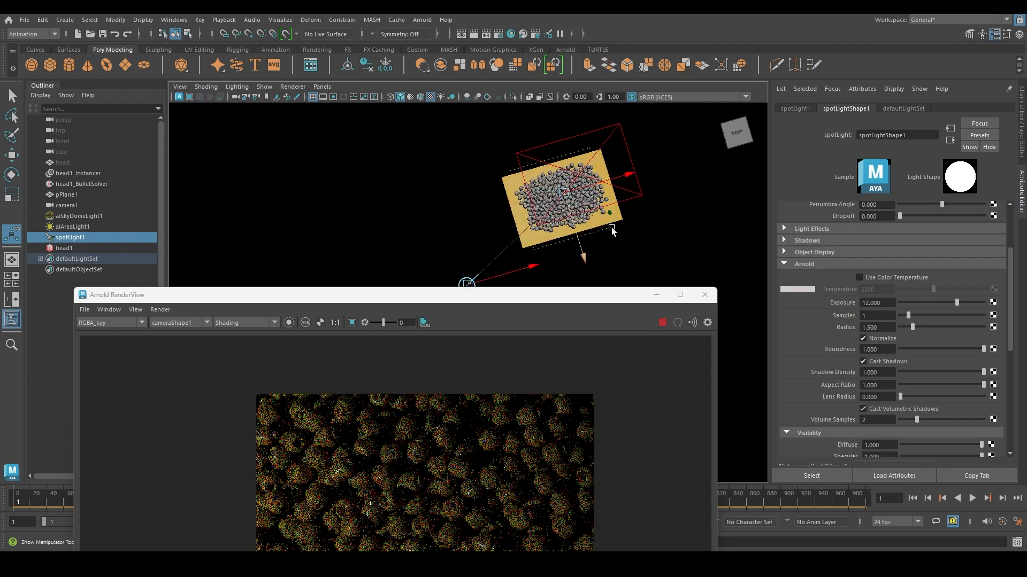
middle_click_drag(611, 229, 611, 146, "alt")
left_click_drag(481, 227, 487, 249)
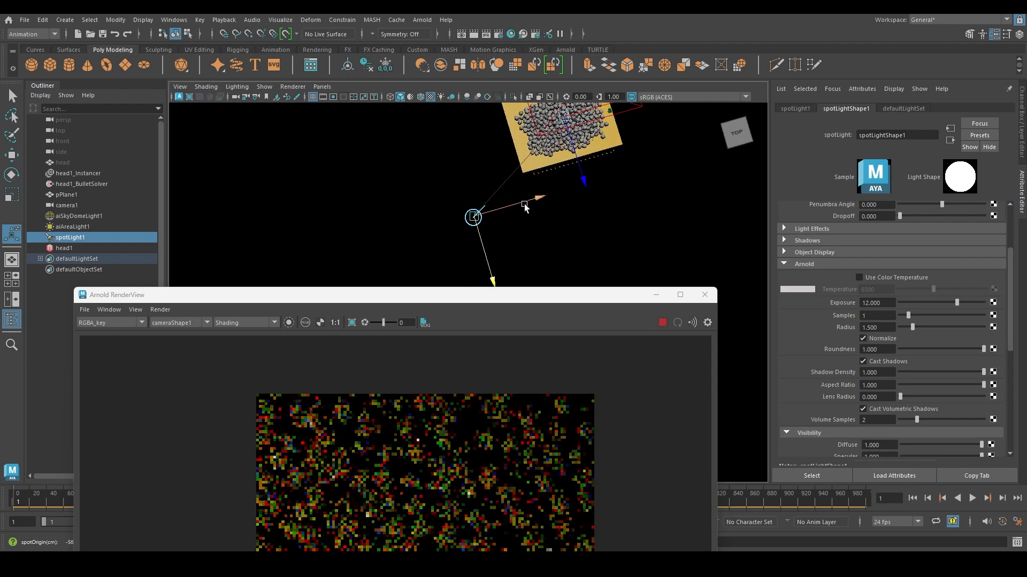
left_click_drag(524, 207, 550, 200)
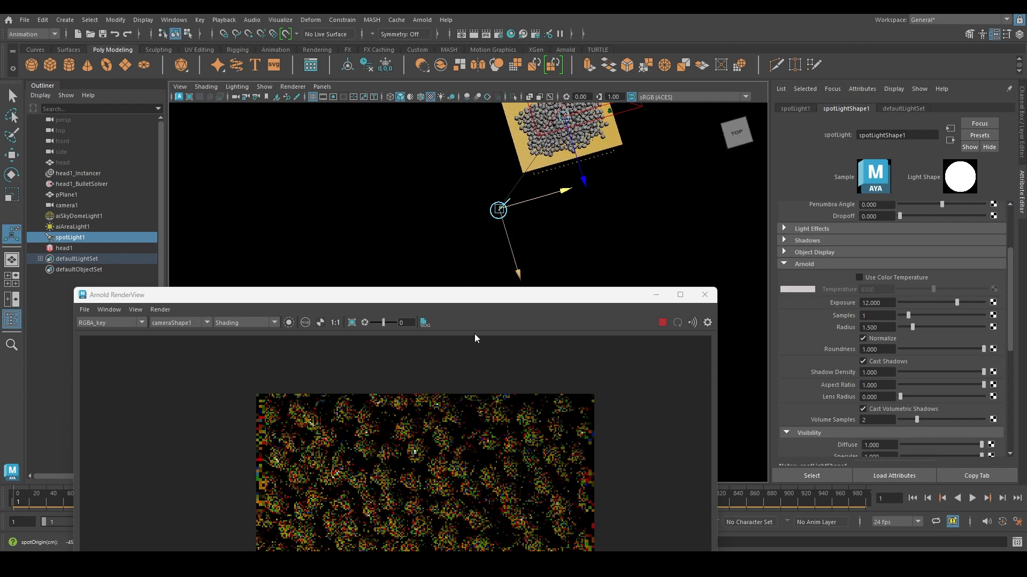
- Compare the updated key light render with the LGT_KEY reference in the browser
left_click_drag(476, 298, 510, 122)
key("alt+Tab")
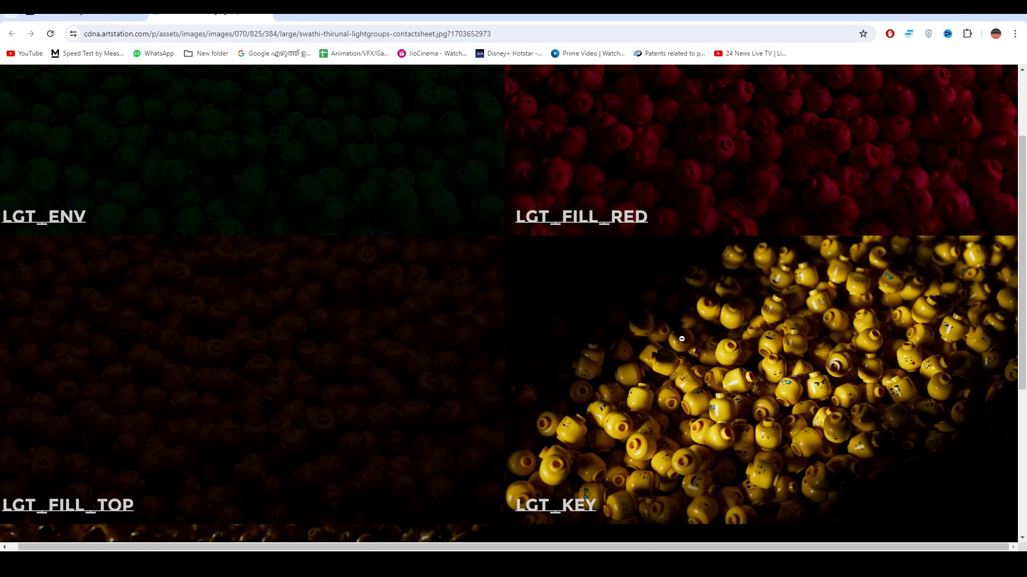
scroll(709, 343, "down", 2)
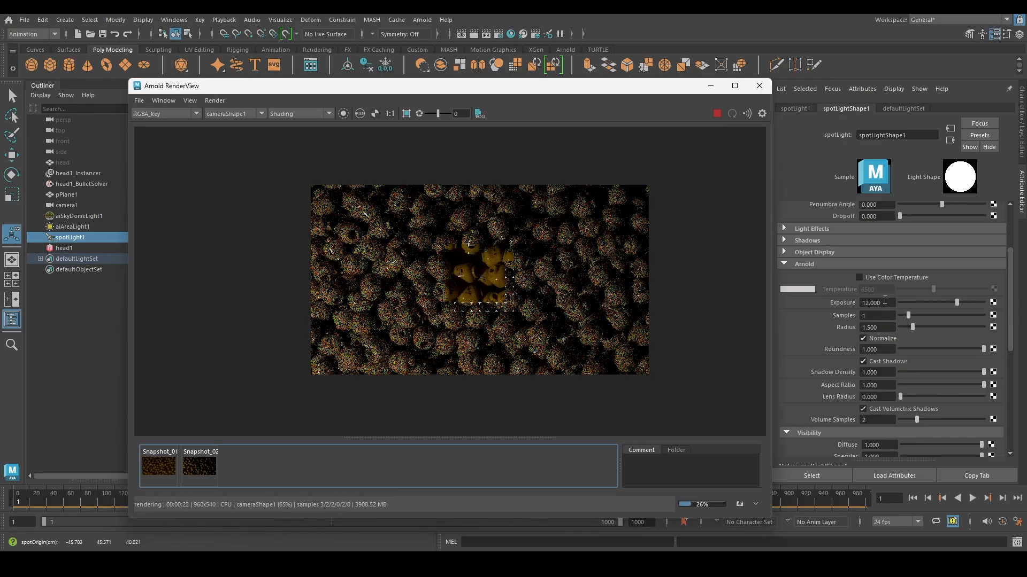
- Set the spot light's exposure to 13
left_click(882, 303)
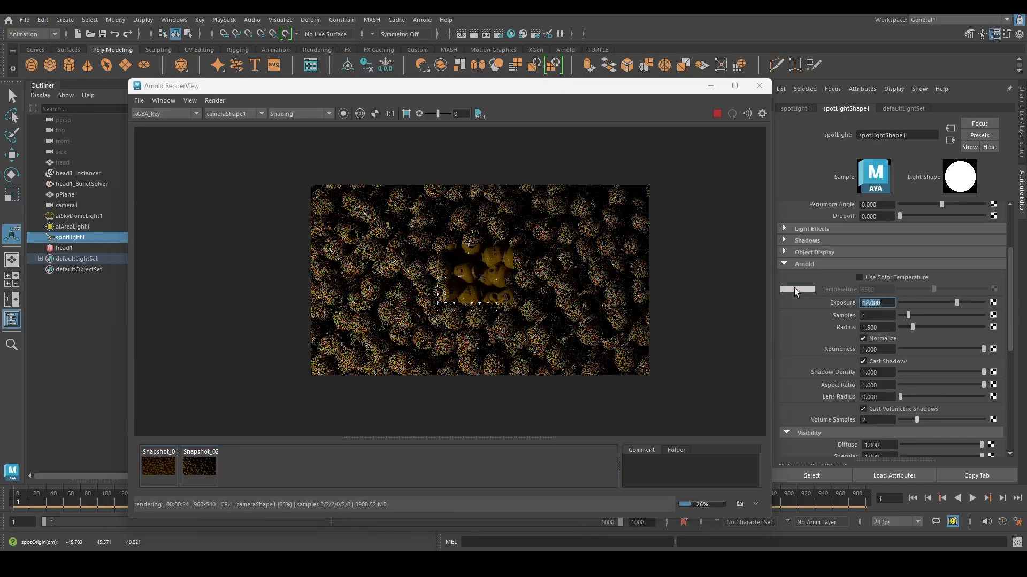
type("13")
key("Return")
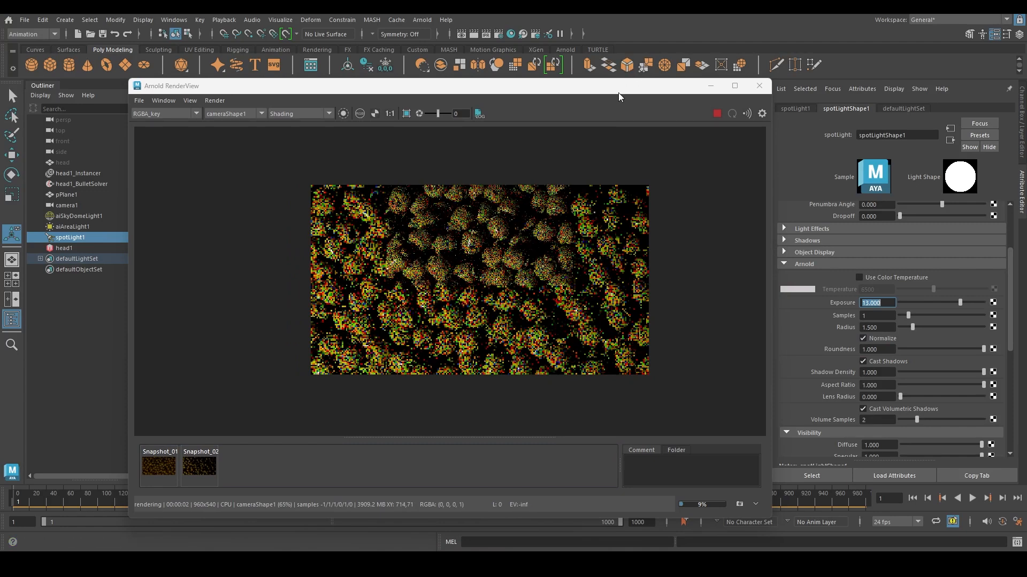
- Review the spot light's penumbra and dropoff settings and examine its placement relative to the heads in the viewport
left_click_drag(618, 96, 577, 330)
scroll(876, 308, "up", 3)
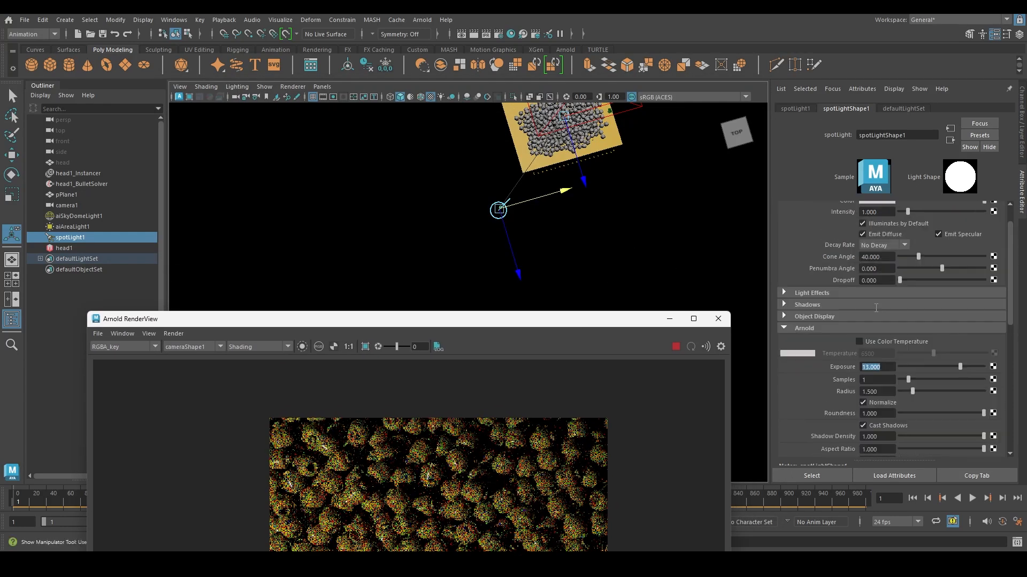
scroll(876, 308, "up", 1)
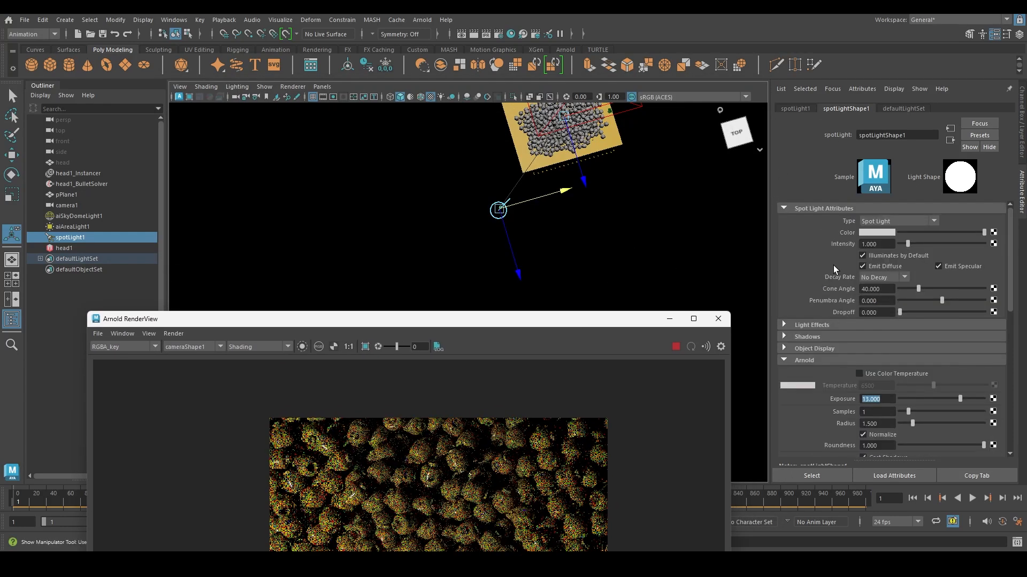
left_click(877, 301)
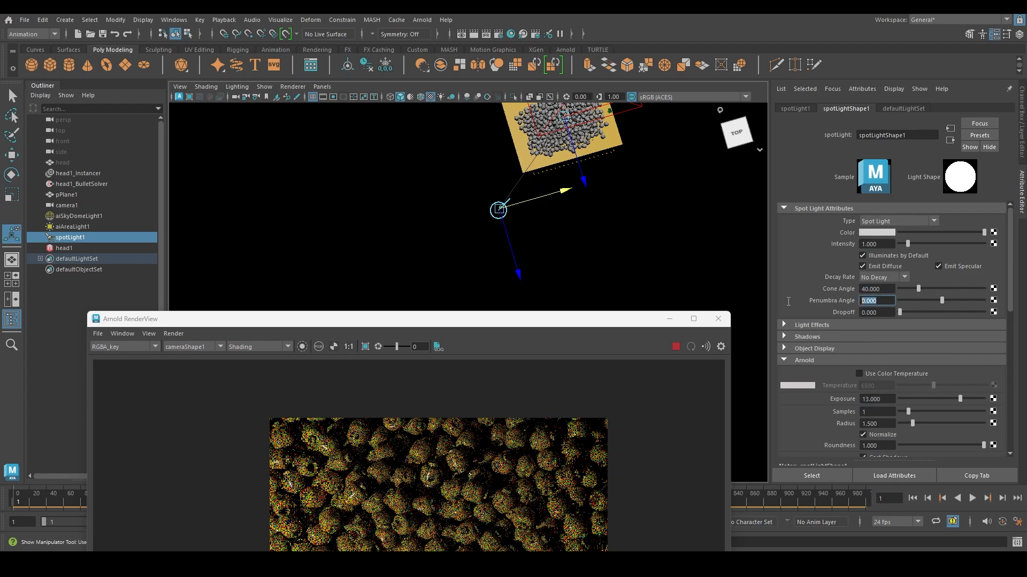
left_click(877, 311)
left_click_drag(578, 322, 578, 290)
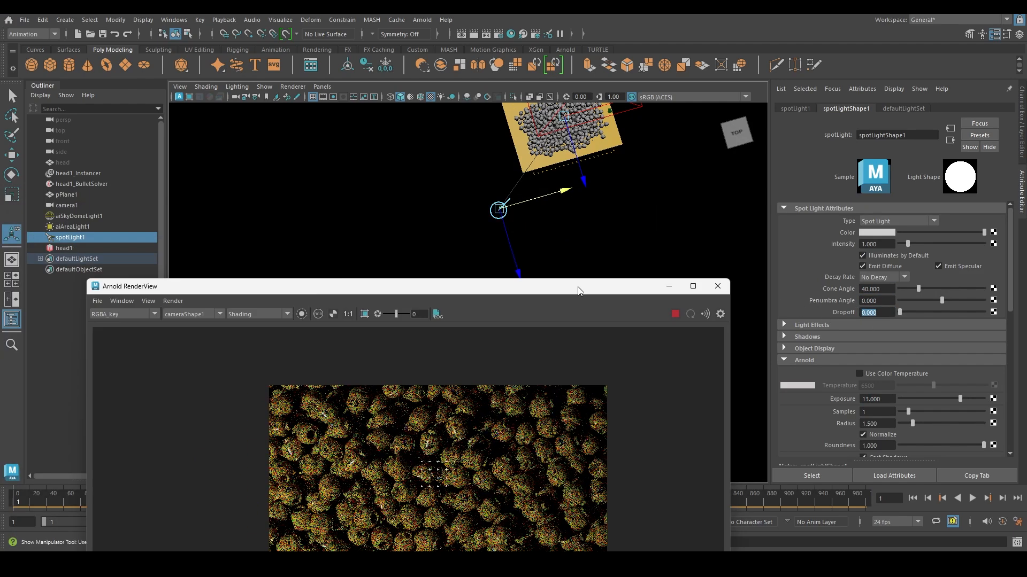
scroll(612, 139, "up", 3)
middle_click_drag(613, 136, 595, 265, "alt")
scroll(595, 251, "down", 4)
left_click_drag(615, 246, 585, 228, "alt")
middle_click_drag(589, 227, 570, 175, "alt")
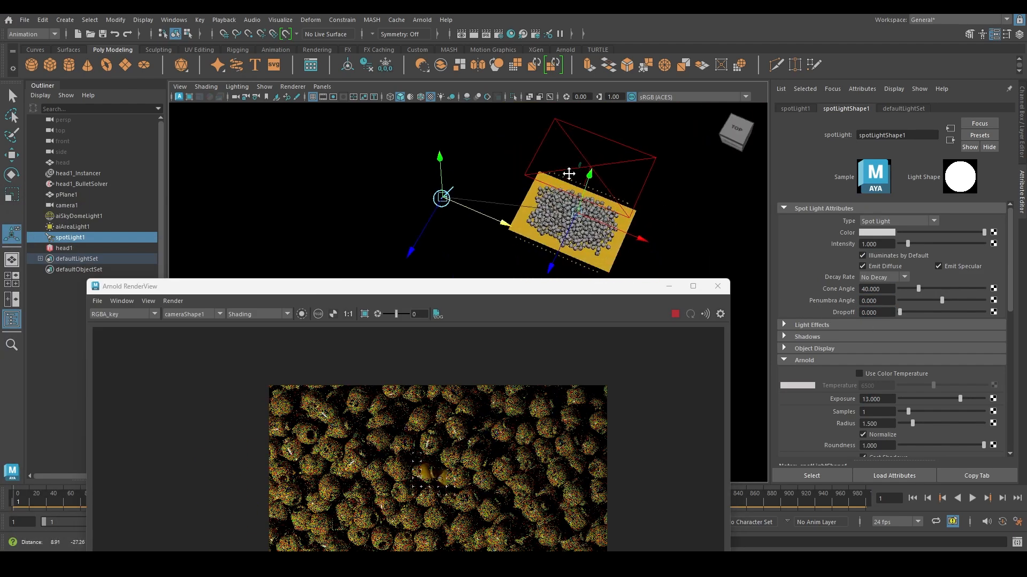
left_click_drag(570, 174, 588, 179, "alt")
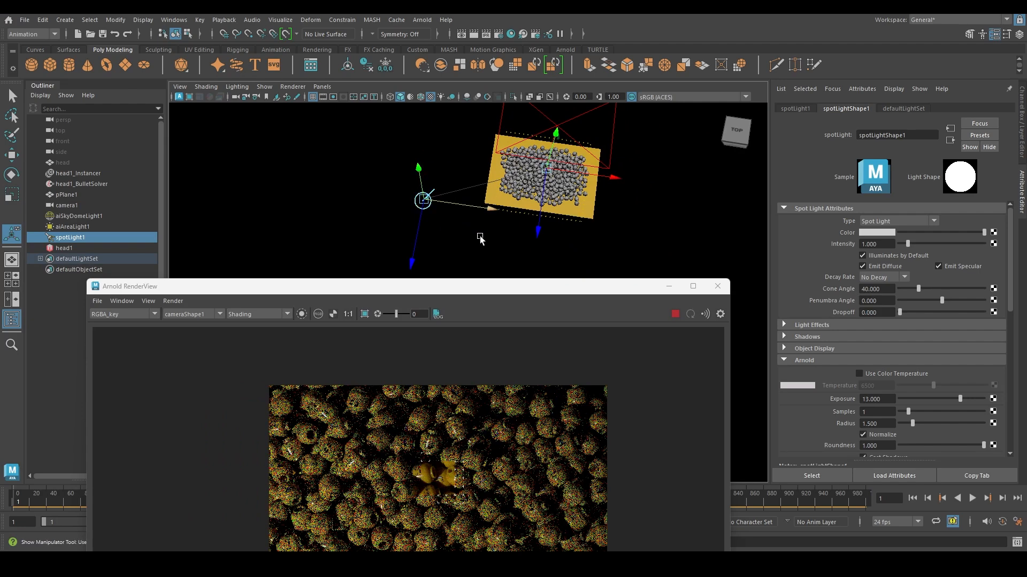
left_click_drag(458, 220, 448, 256, "alt")
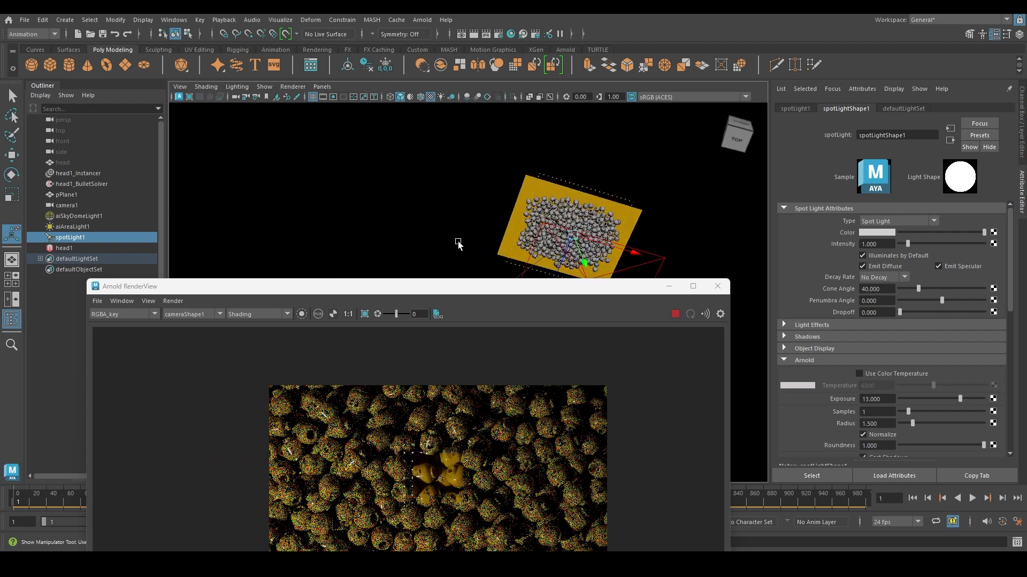
middle_click_drag(457, 241, 495, 159, "alt")
right_click_drag(491, 238, 698, 243, "alt")
middle_click_drag(598, 133, 537, 321, "alt")
- Stop the render, frame the spot light in the viewport and narrow its cone angle to about 8.1
left_click(675, 314)
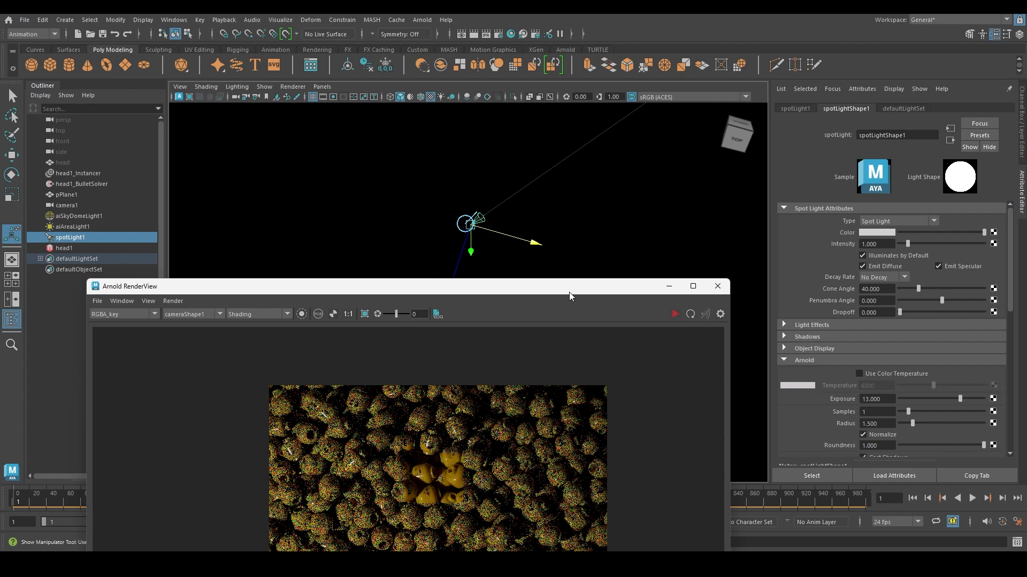
left_click_drag(570, 288, 552, 407)
key("f")
left_click_drag(582, 293, 583, 207, "alt")
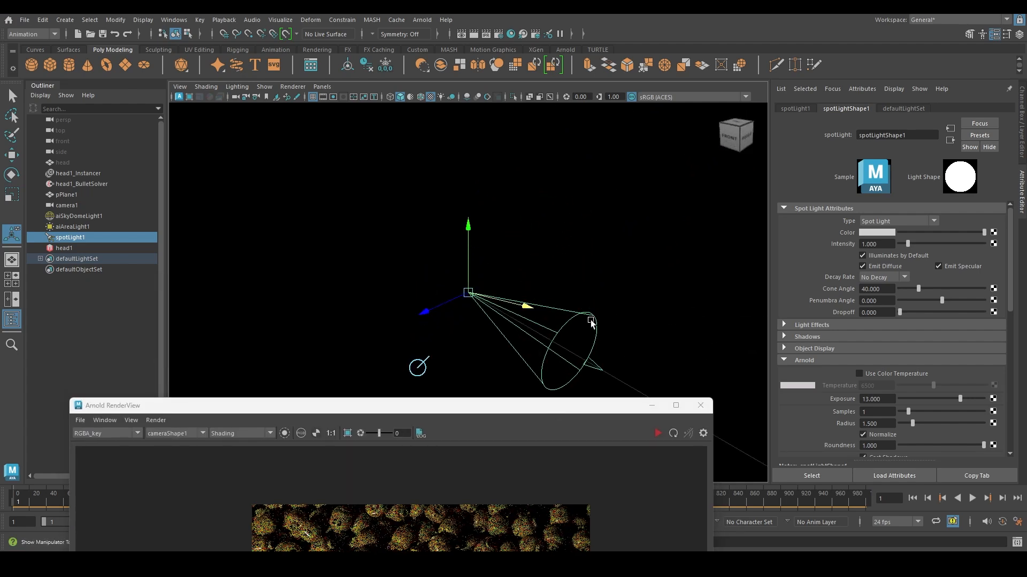
middle_click_drag(592, 320, 574, 227, "alt")
mouse_move(568, 262)
left_mouse_down("alt")
mouse_move(520, 269)
mouse_move(560, 265)
left_mouse_up("alt")
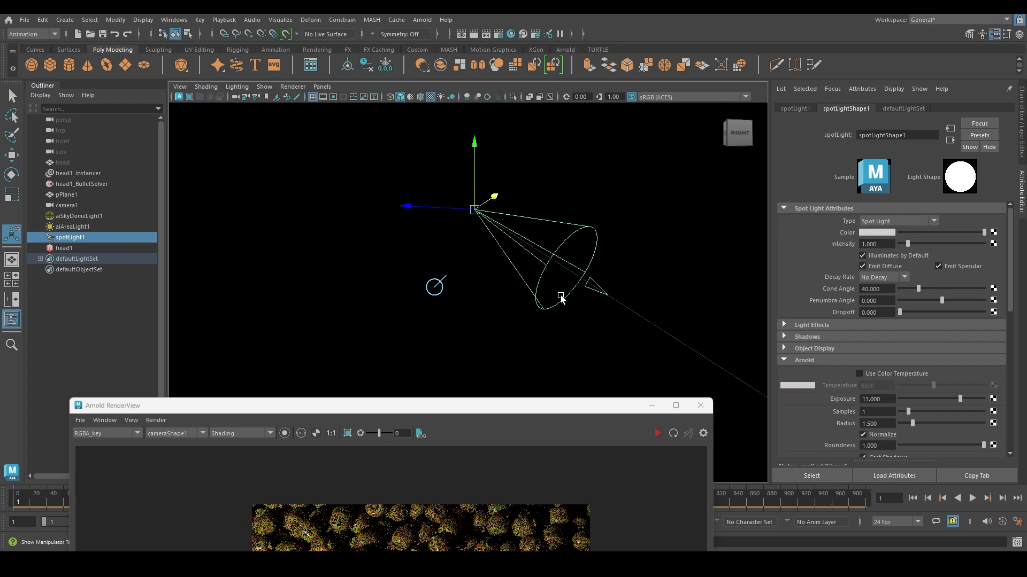
mouse_move(919, 292)
left_mouse_down()
mouse_move(936, 295)
mouse_move(901, 303)
left_mouse_up()
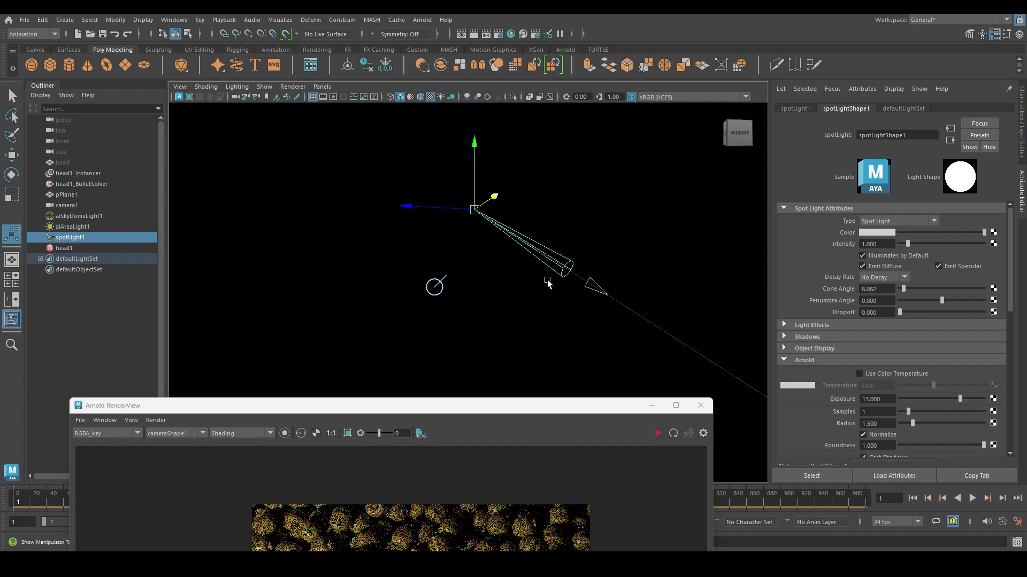
- Display the scene lights' effect on the heads in the viewport and restart the RGBA_key render
left_click_drag(559, 292, 438, 227, "alt")
key("7")
left_click_drag(639, 294, 539, 300, "alt")
right_click_drag(559, 218, 747, 263, "alt")
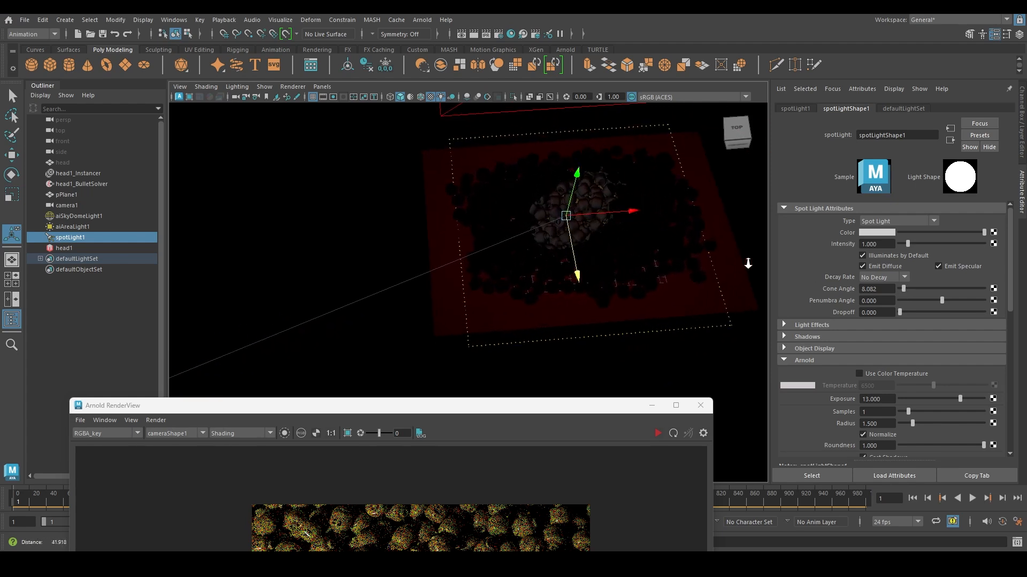
middle_click_drag(617, 248, 588, 256, "alt")
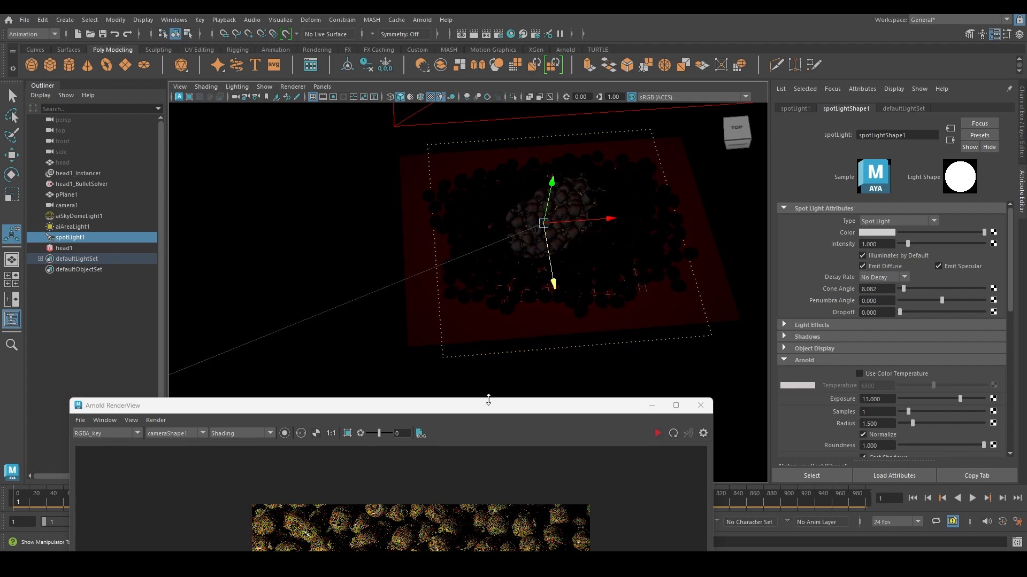
left_click_drag(493, 408, 595, 141)
left_click(760, 168)
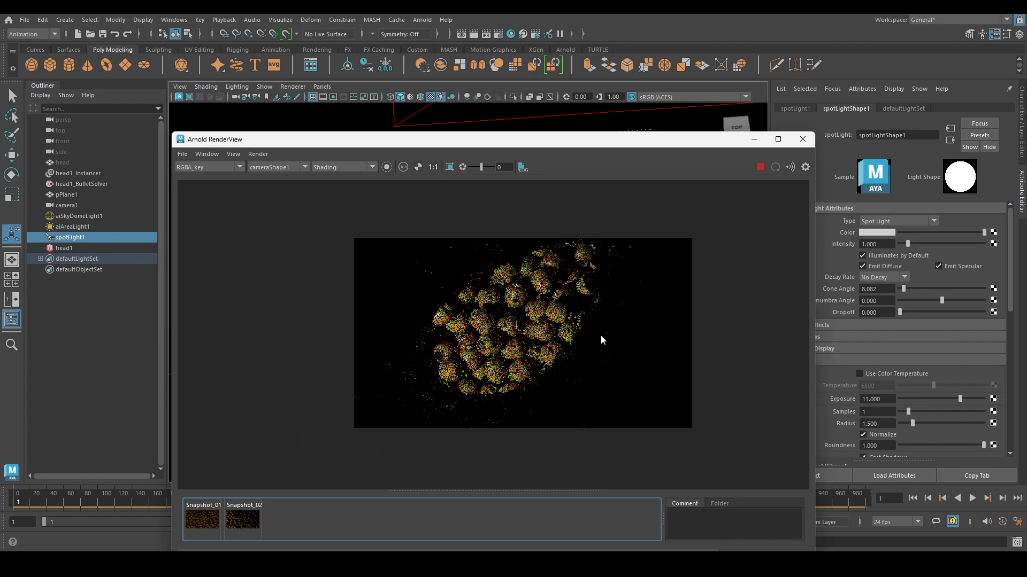
- Widen the spot light's cone angle to about 12.7
left_click_drag(639, 139, 560, 307)
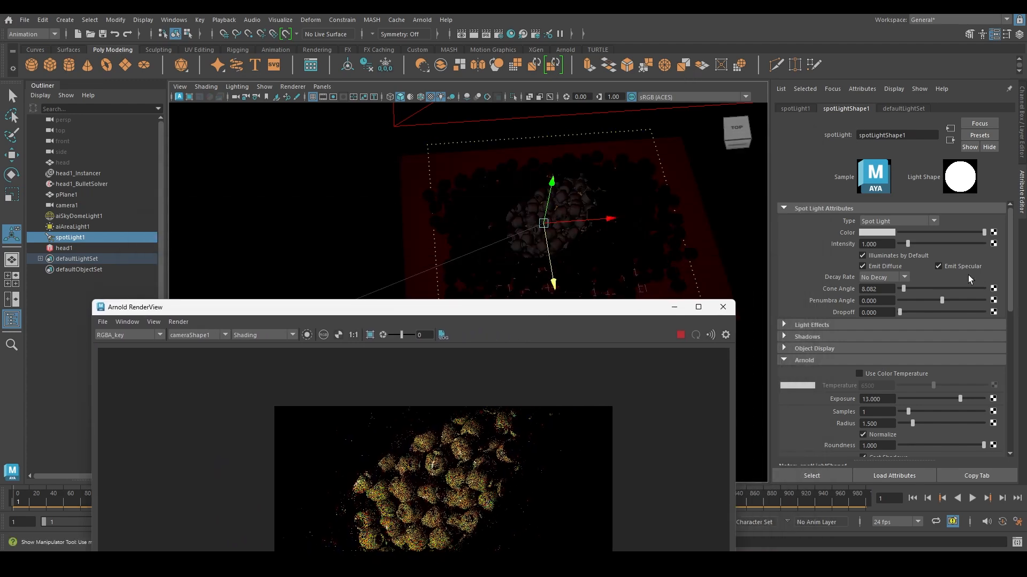
left_click_drag(903, 289, 906, 289)
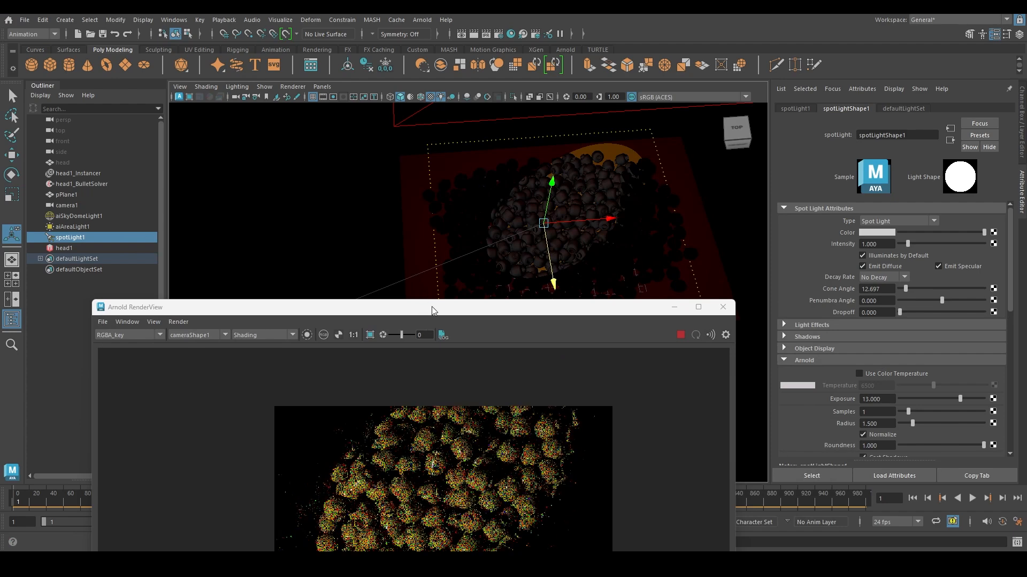
left_click_drag(440, 310, 408, 328)
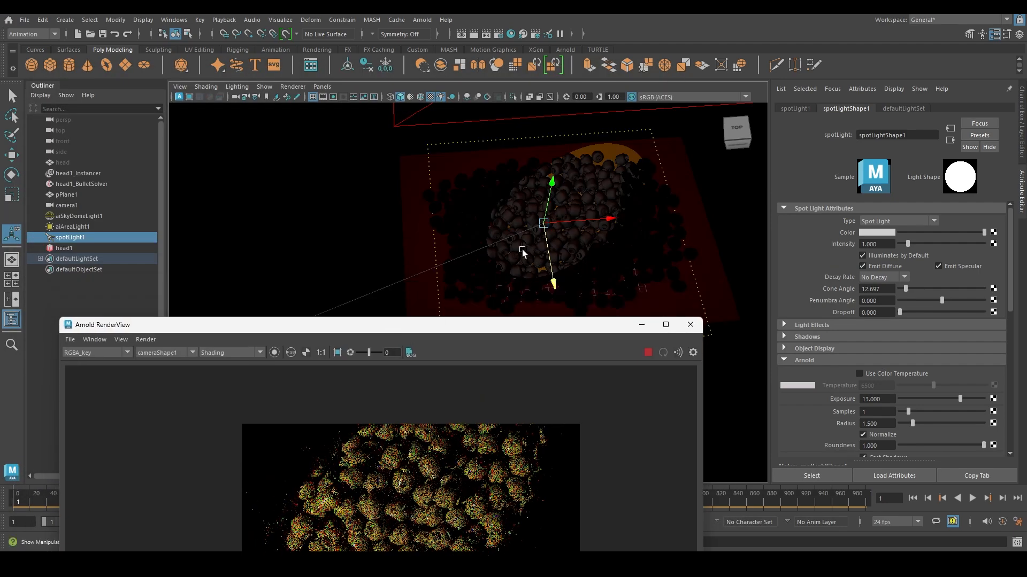
- Show the spot light's target manipulator, shift its aim point across the heads and check the key render
left_click_drag(399, 219, 636, 222, "alt")
key("t")
left_click_drag(549, 233, 545, 242)
left_click_drag(636, 221, 615, 213)
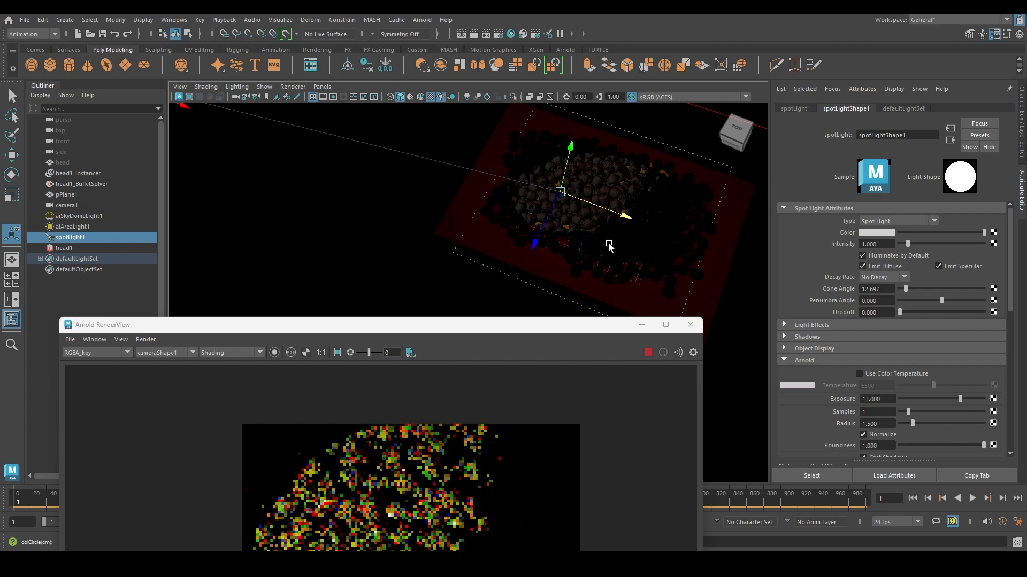
left_click_drag(394, 327, 385, 156)
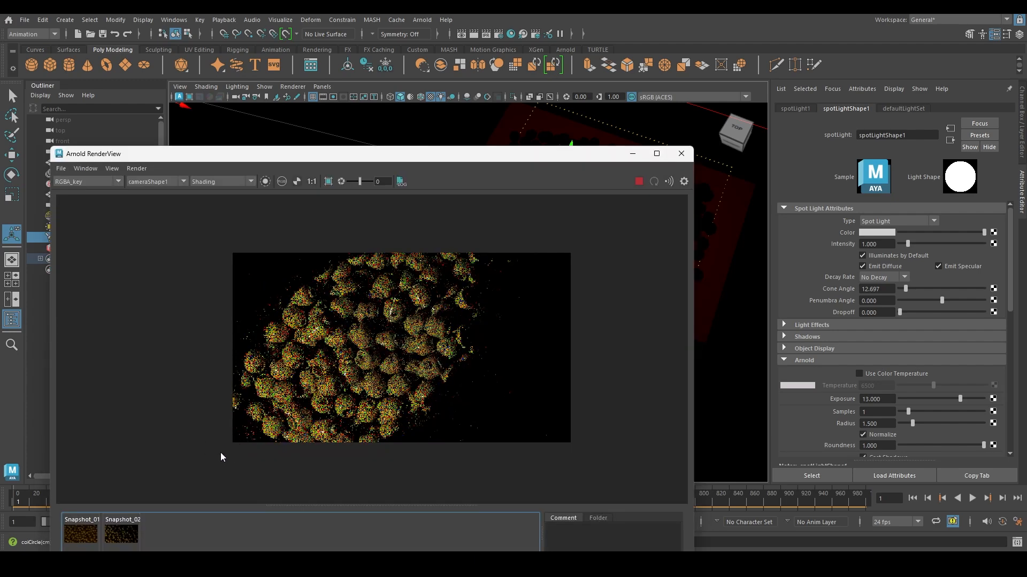
left_click_drag(545, 155, 507, 155)
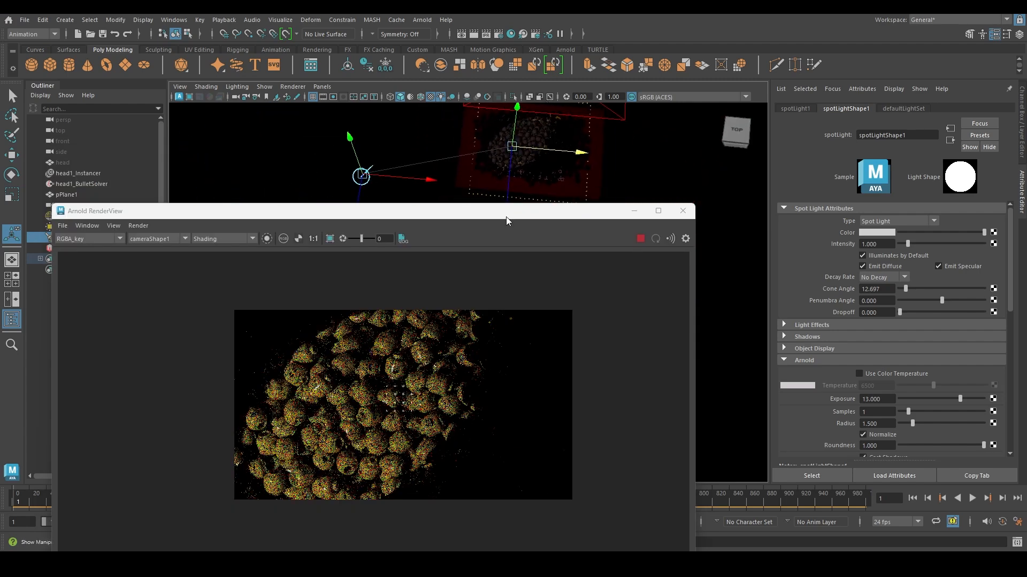
- Shift the spot light's origin horizontally with the target manipulator, keeping its height at about 45.6
left_click_drag(508, 217, 562, 279)
left_click_drag(529, 241, 471, 177, "alt")
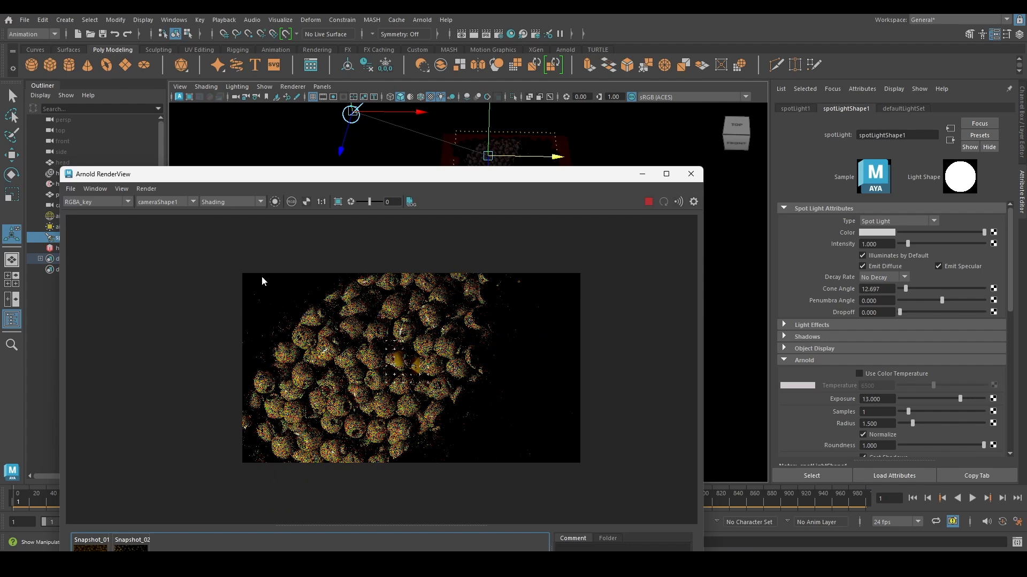
left_click_drag(396, 174, 435, 223)
left_click_drag(367, 206, 373, 222)
mouse_move(430, 164)
left_mouse_down()
mouse_move(446, 165)
mouse_move(434, 166)
left_mouse_up()
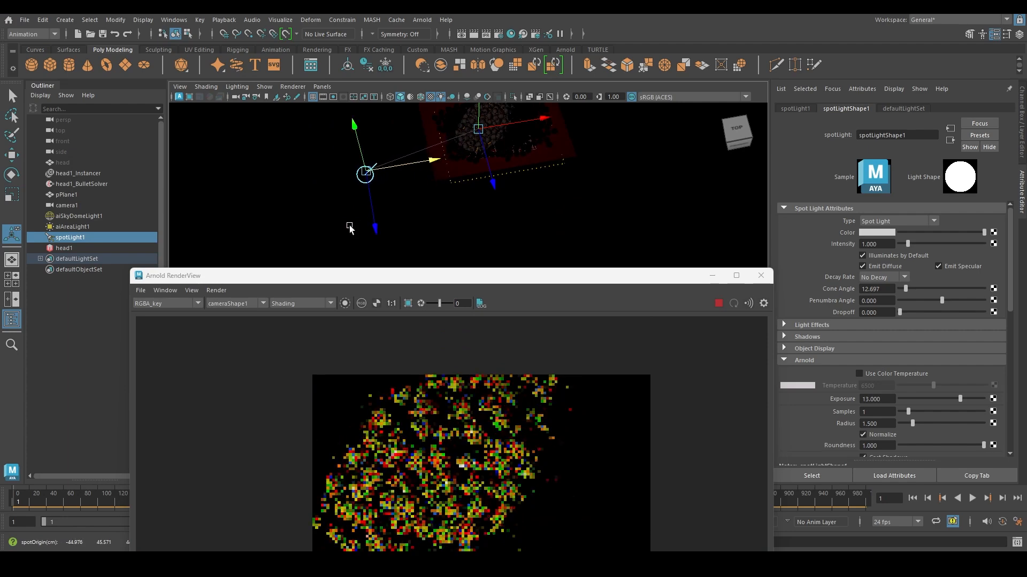
left_click_drag(376, 225, 379, 245)
- Move the spot light's aim point to about X -4.9, Y 5.2 and check the key render
middle_click_drag(512, 144, 524, 158, "alt")
left_click_drag(520, 160, 516, 170, "alt")
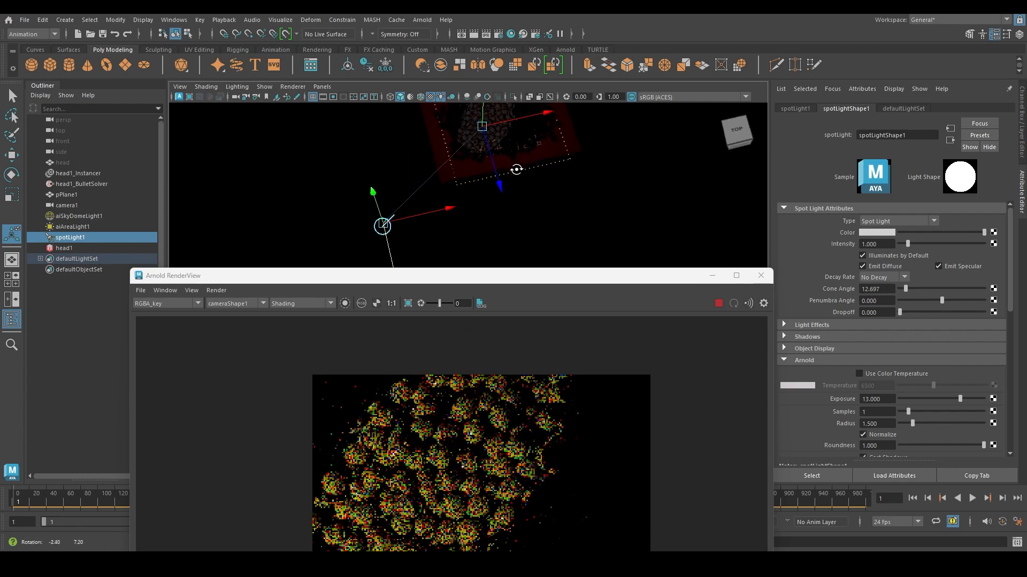
middle_click_drag(541, 153, 527, 183, "alt")
left_click_drag(533, 149, 496, 222)
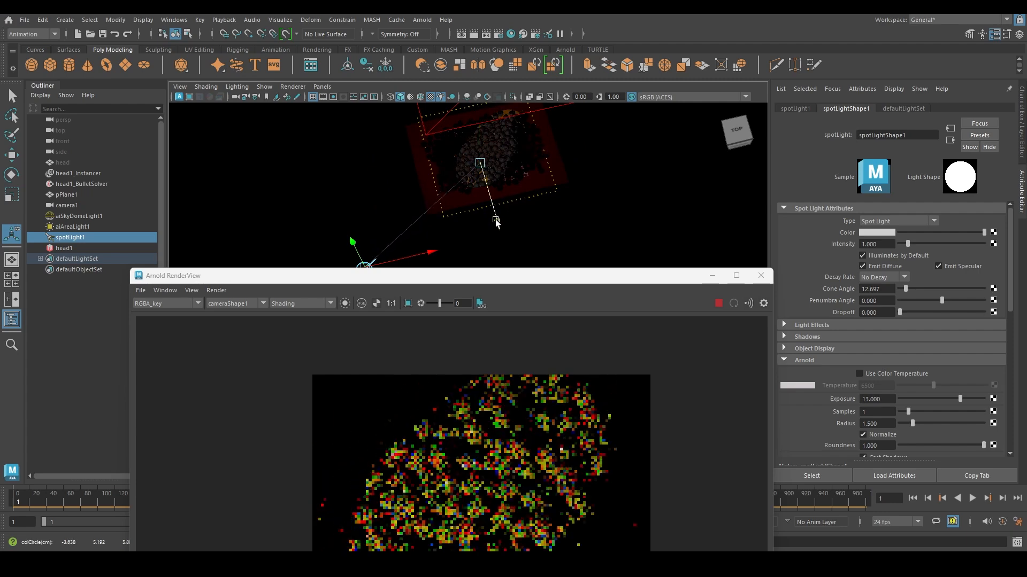
key("ctrl+z")
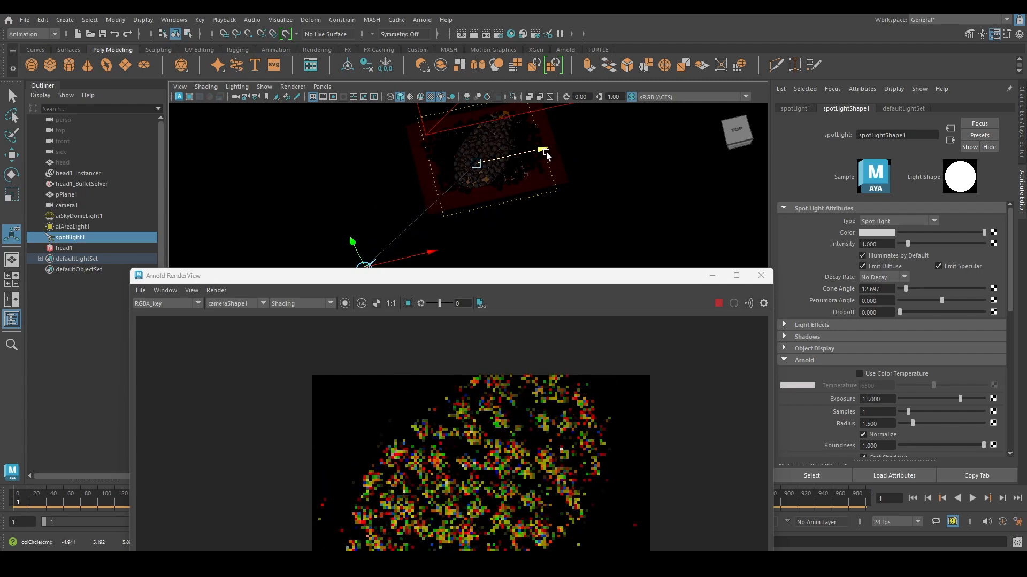
left_click_drag(503, 275, 493, 169)
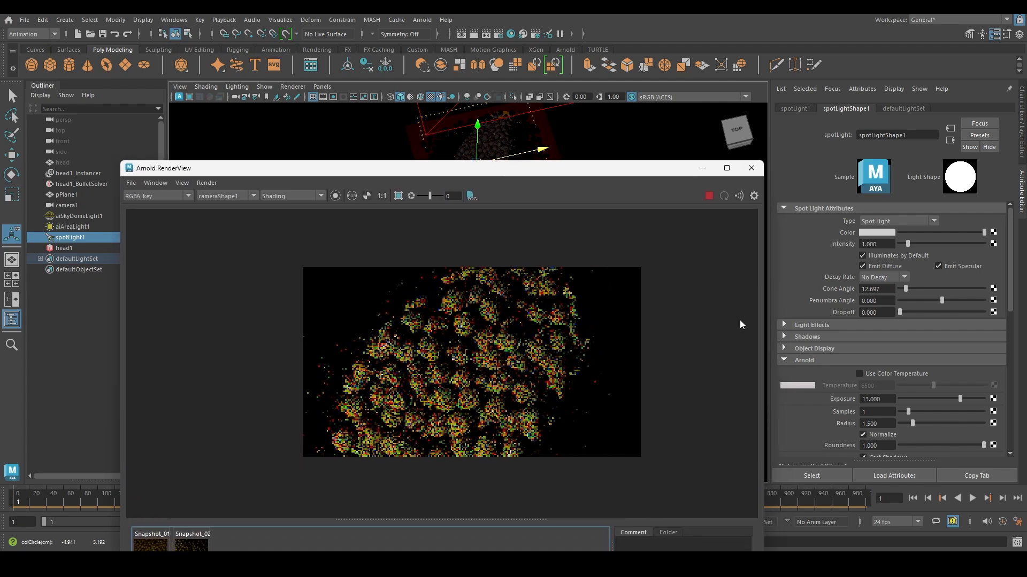
- Widen the spot light's cone angle to about 15 and compare the render with the LGT_KEY reference in the browser
left_click_drag(906, 288, 906, 289)
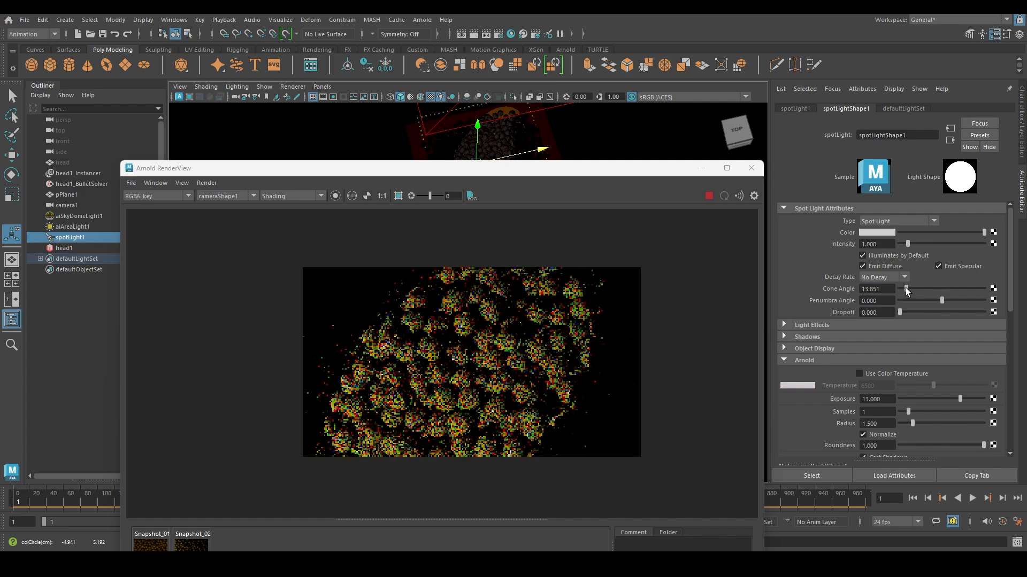
left_click(655, 564)
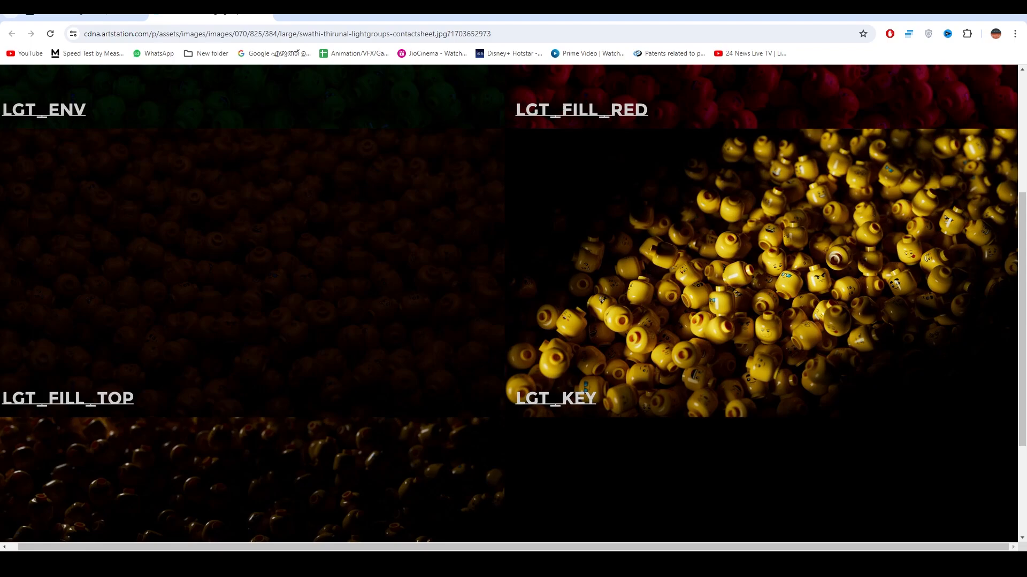
key("alt+Tab")
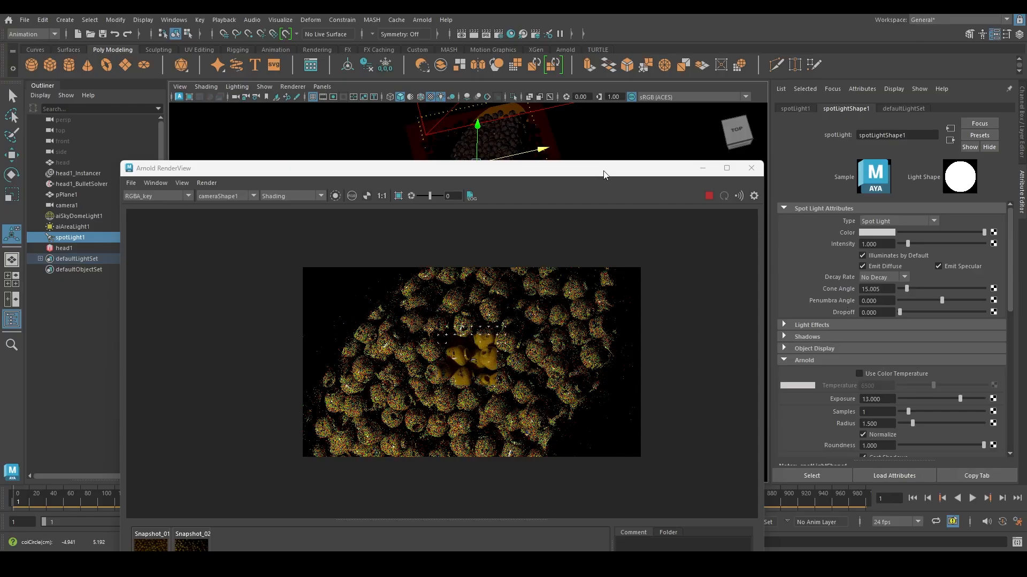
left_click_drag(604, 174, 550, 244)
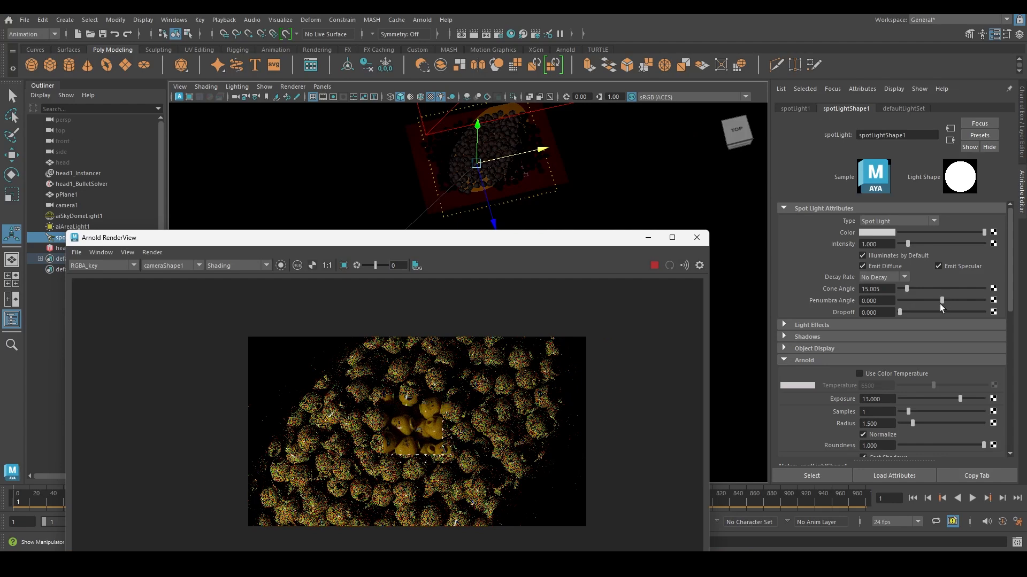
- Try penumbra angles of about 4.2 and -1.7, and a cone angle of about 9.2 with a penumbra of about 4
left_click_drag(944, 300, 959, 300)
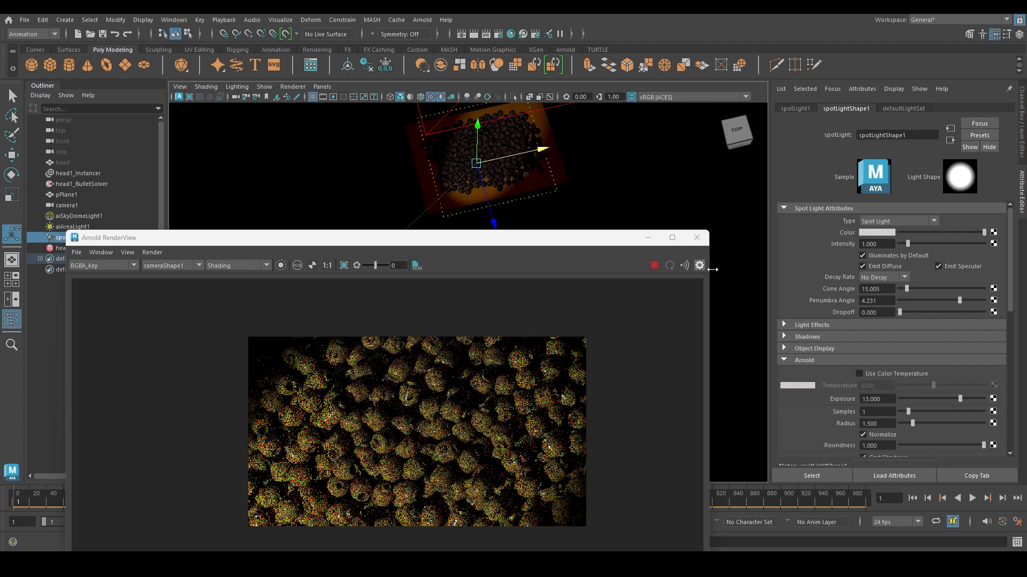
left_click_drag(959, 300, 934, 312)
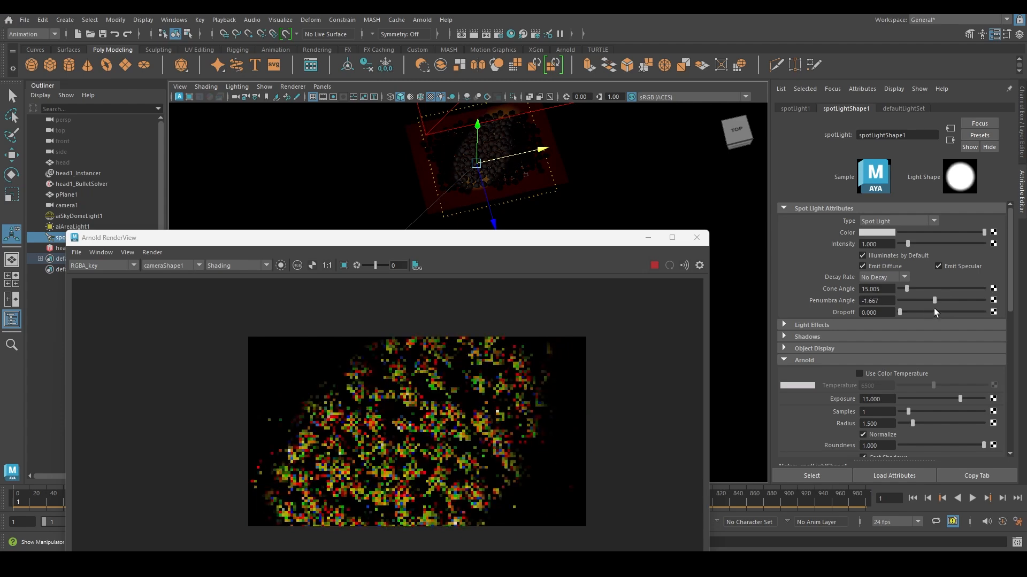
left_click_drag(905, 289, 904, 289)
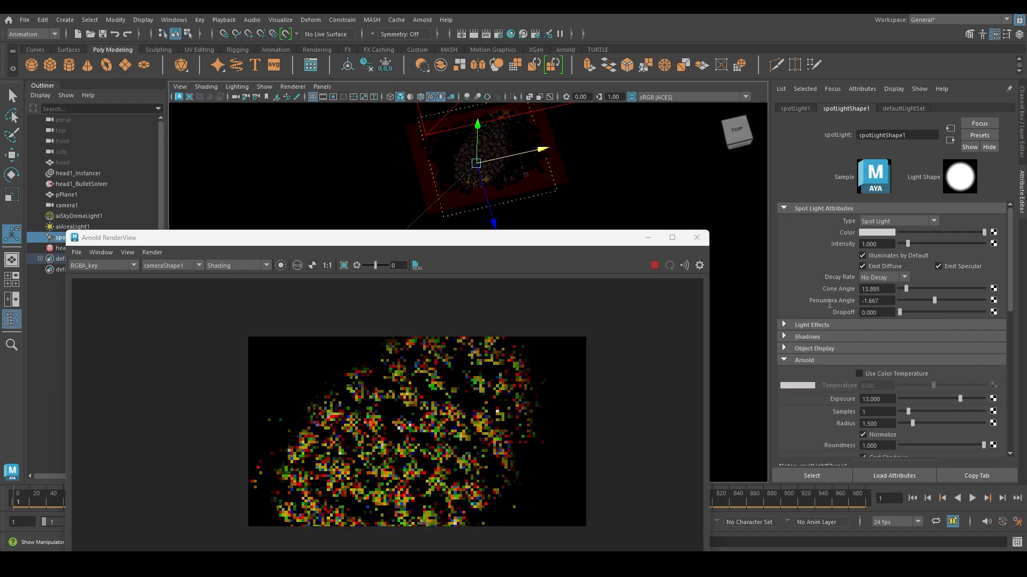
left_click_drag(829, 305, 577, 331, "ctrl")
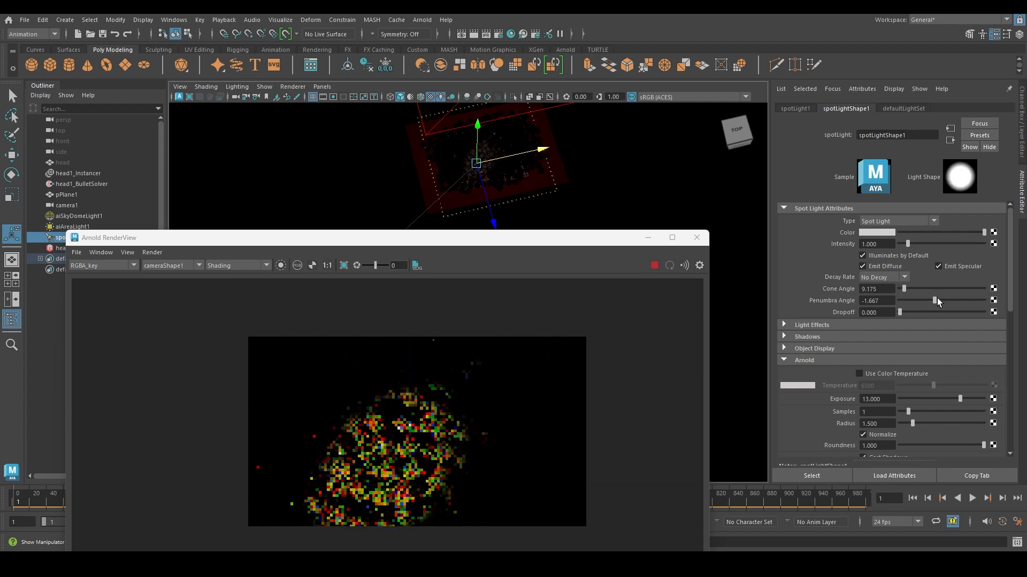
left_click_drag(937, 299, 957, 297)
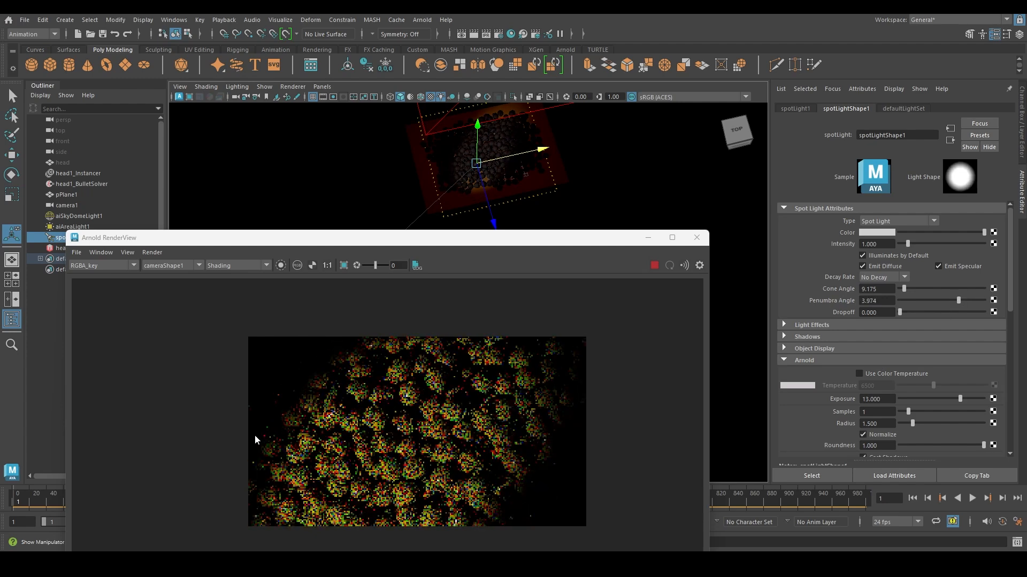
- Set the spot light's cone angle to about 17.3 and penumbra angle to about -5.4, and inspect the key render up close
left_click_drag(903, 289, 918, 304)
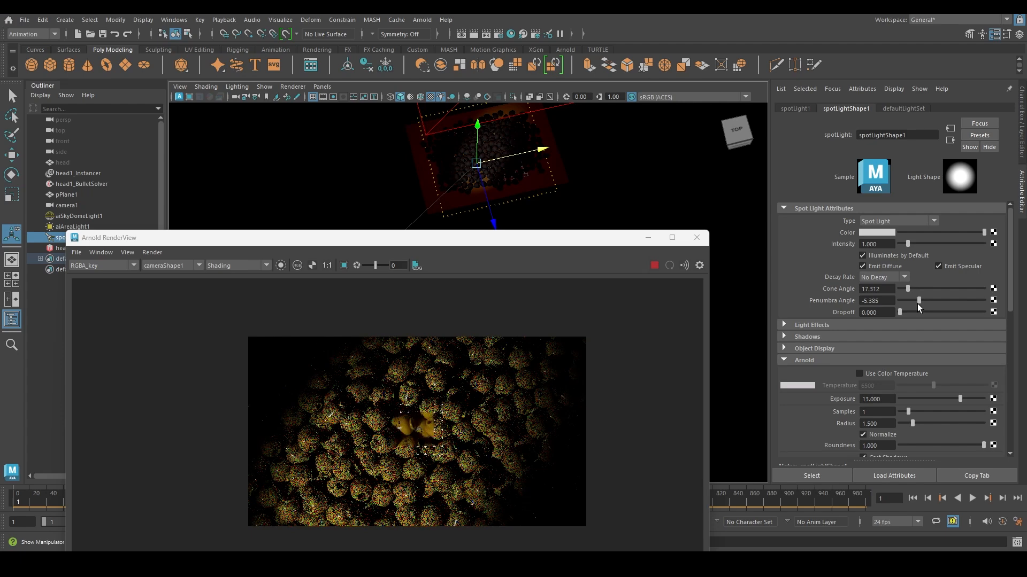
scroll(413, 446, "up", 5)
scroll(415, 419, "down", 3)
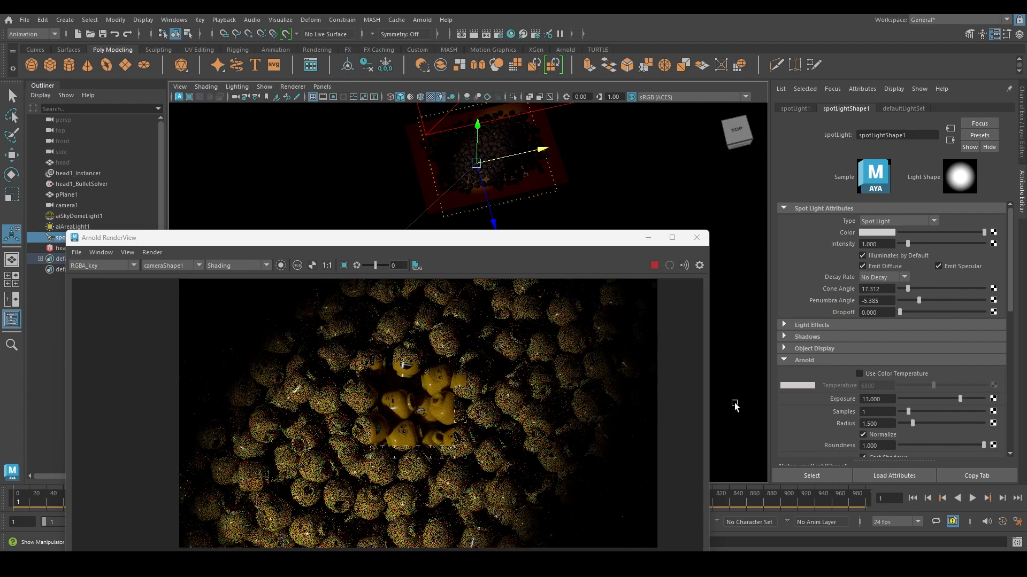
left_click_drag(568, 239, 586, 253)
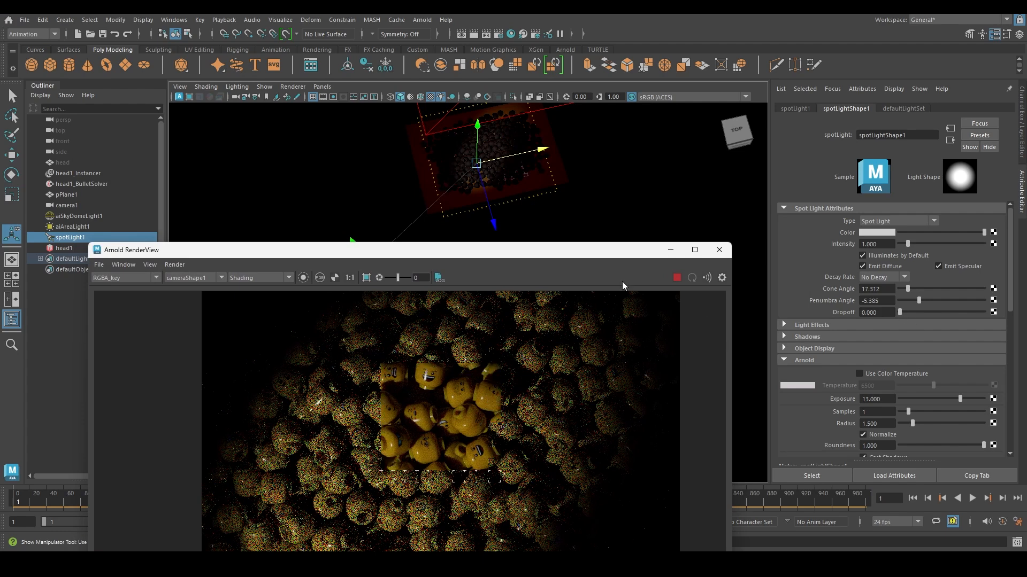
- Store a snapshot of the current key light render in Arnold RenderView
left_click_drag(492, 255, 461, 76)
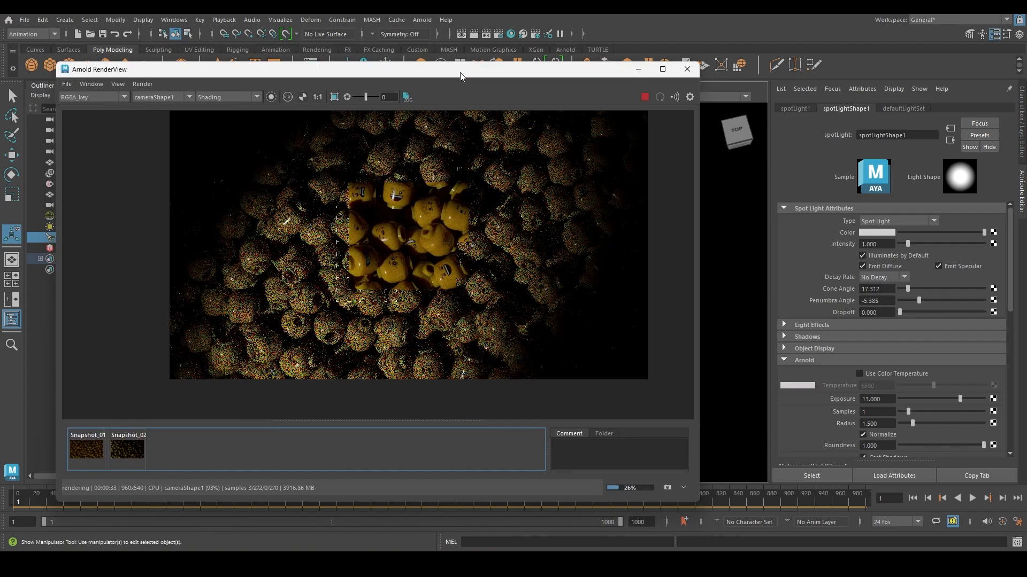
left_click(667, 487)
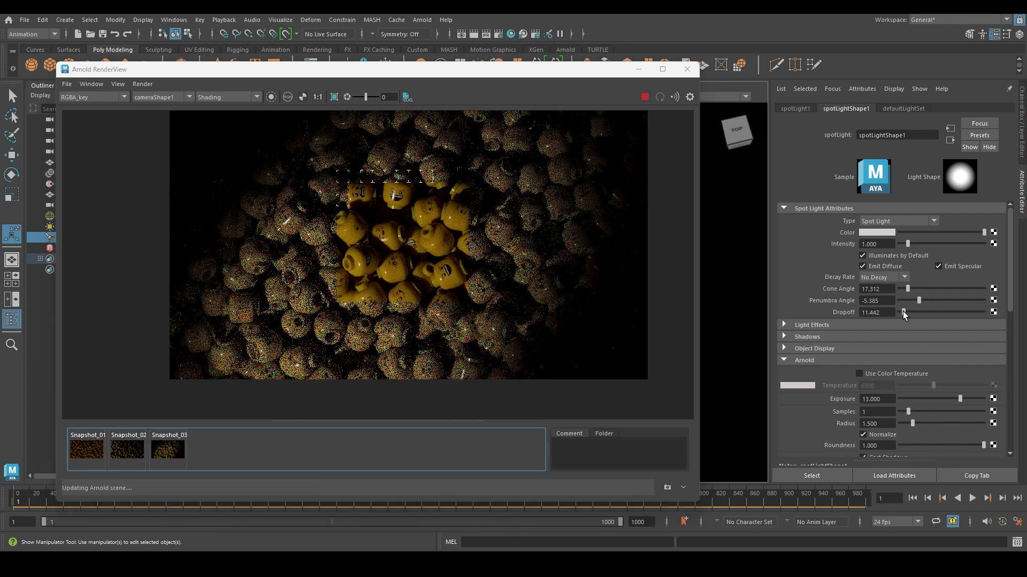
- Set the spotlight's dropoff to 0.6, trying higher values first to compare how the light falls off
mouse_move(903, 312)
left_mouse_down()
mouse_move(922, 312)
mouse_move(906, 314)
left_mouse_up()
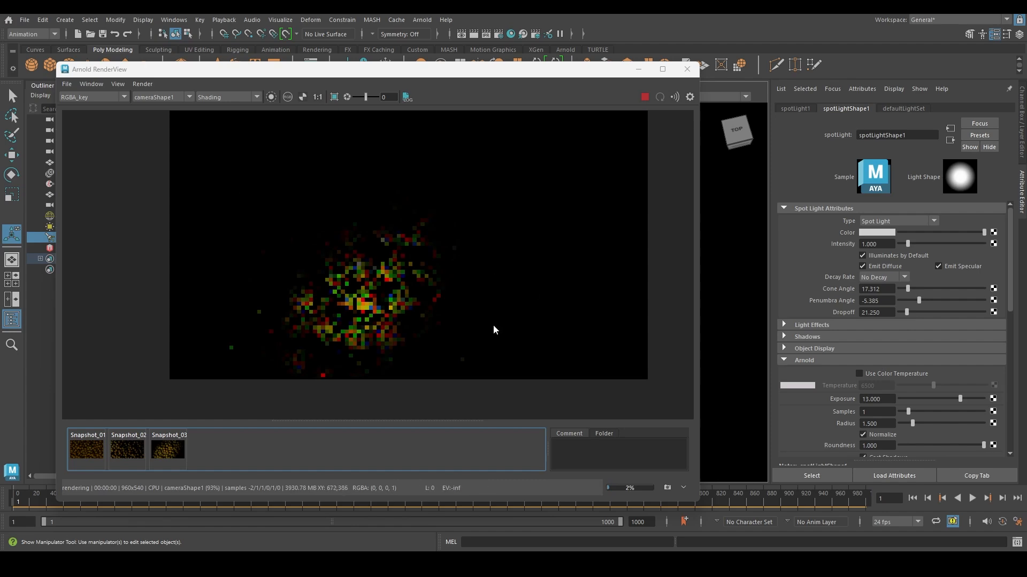
left_click_drag(479, 74, 462, 167)
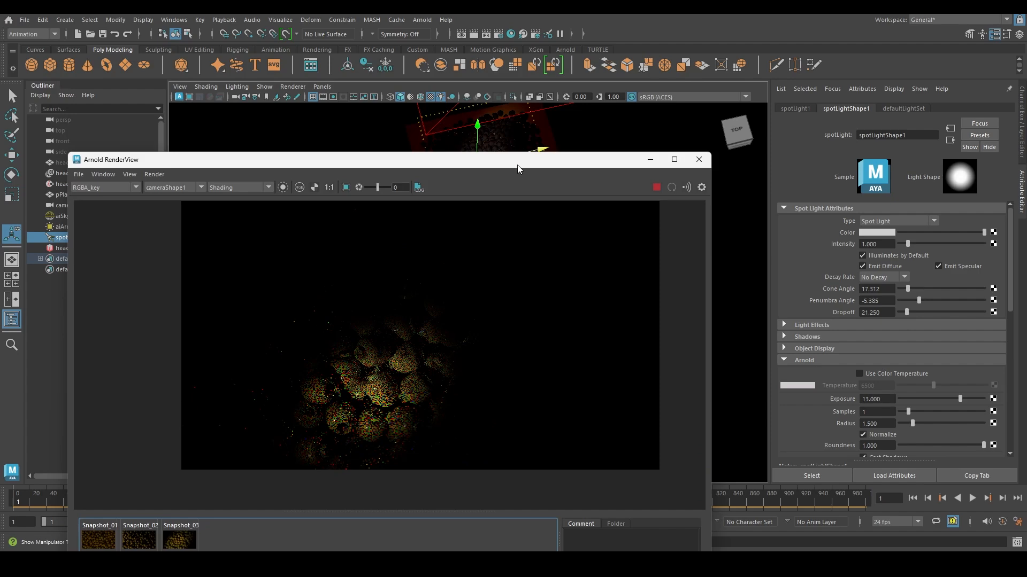
left_click_drag(517, 165, 509, 189)
left_click_drag(906, 311, 900, 319)
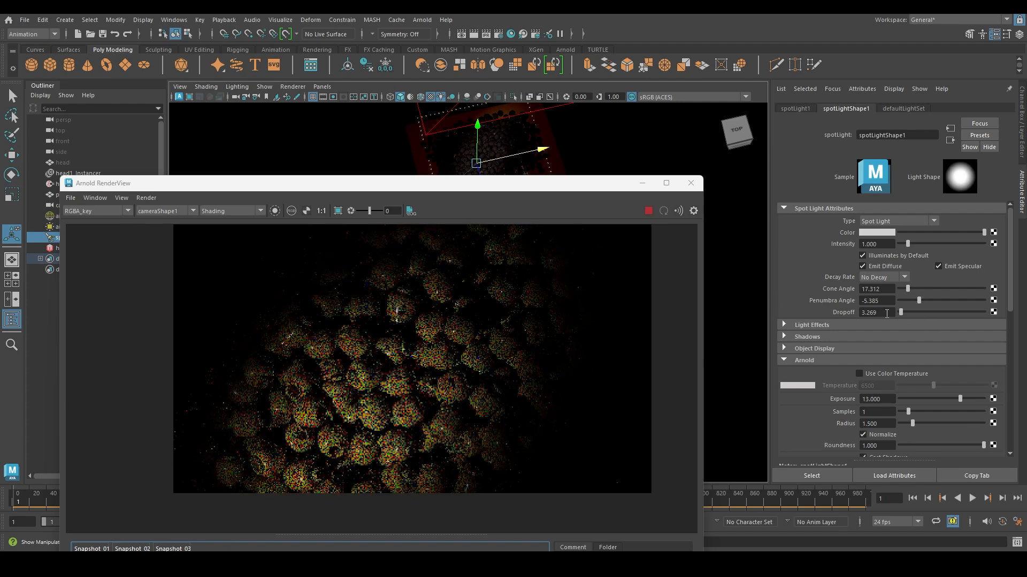
left_click_drag(887, 313, 743, 319, "ctrl")
left_click_drag(880, 313, 811, 313)
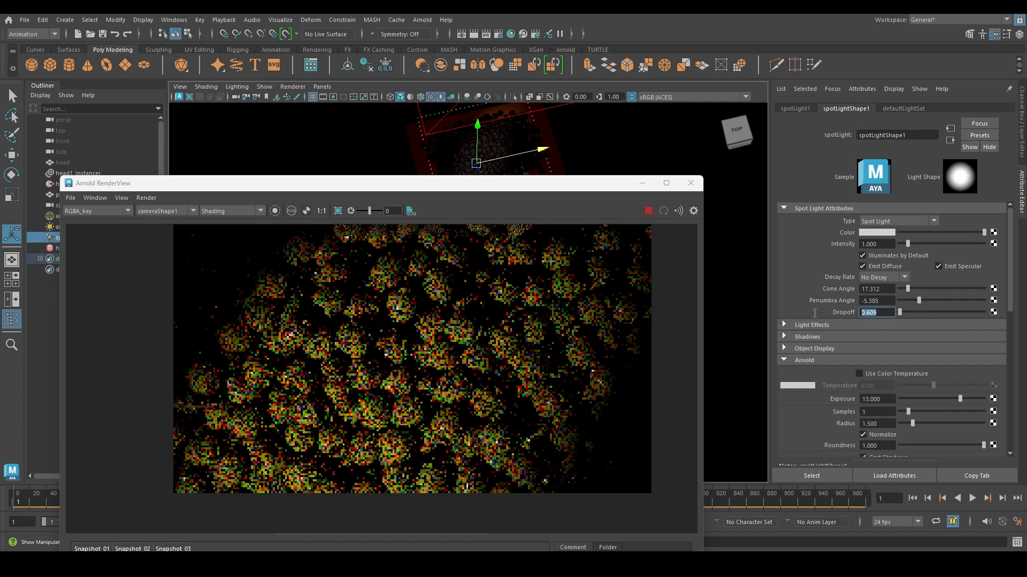
type(".6")
key("Return")
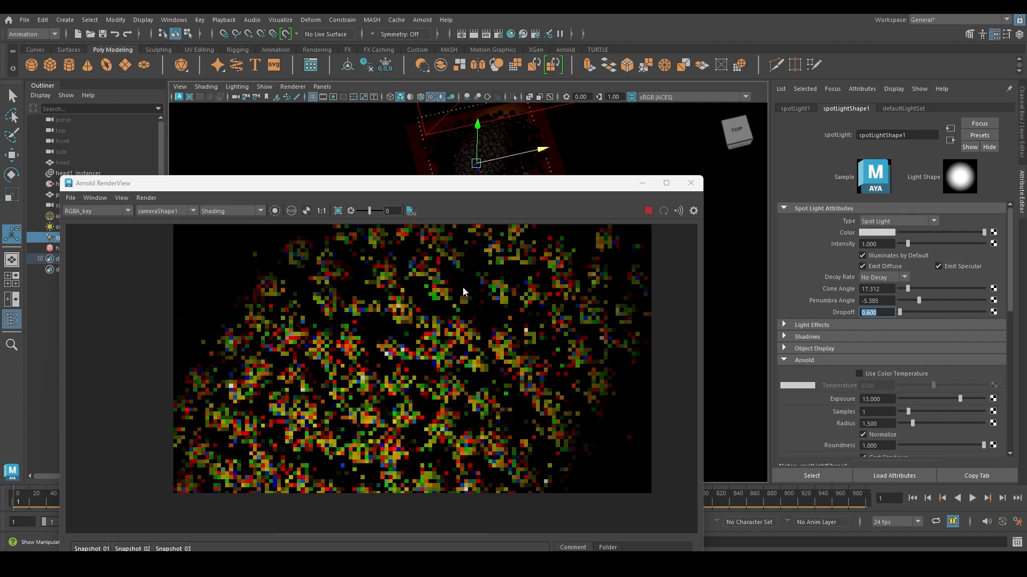
- Shift the spotlight's aim point slightly across the pile of heads in the perspective view
left_click_drag(479, 181, 468, 222)
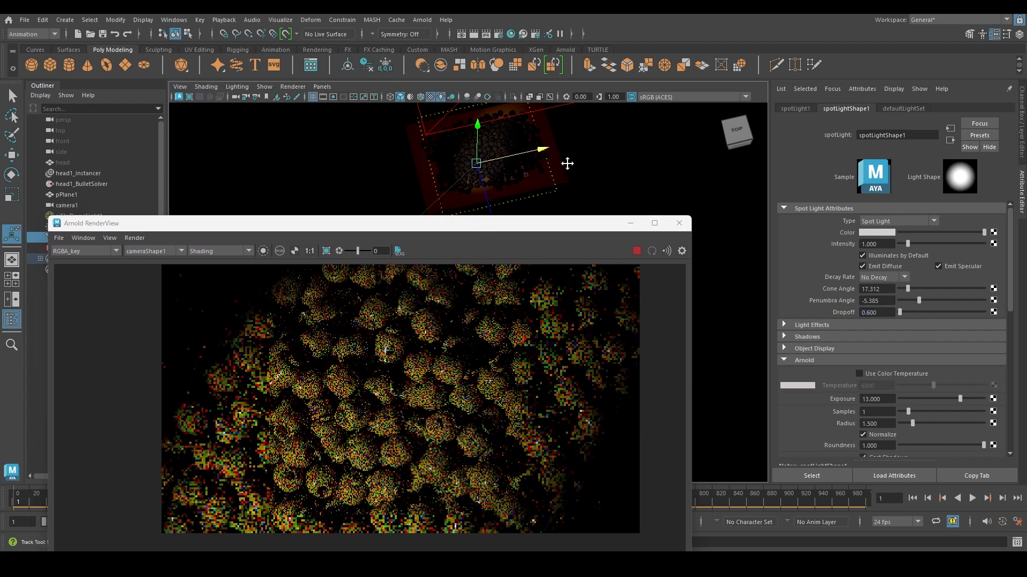
middle_click_drag(567, 164, 562, 149, "alt")
left_click_drag(561, 149, 568, 185, "alt")
middle_click_drag(569, 181, 589, 168, "alt")
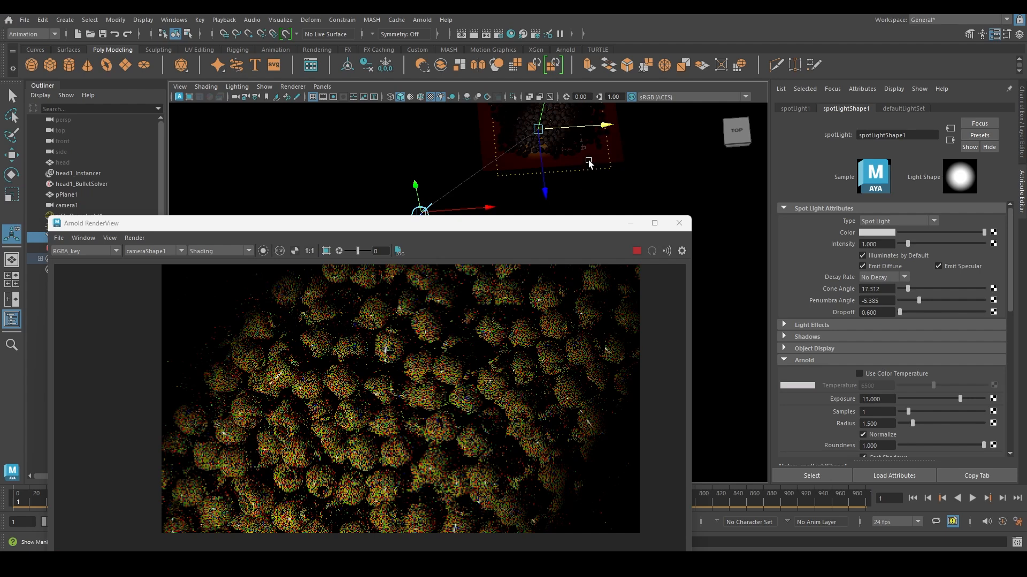
left_click_drag(589, 155, 586, 166, "alt")
middle_click_drag(587, 149, 587, 177, "alt")
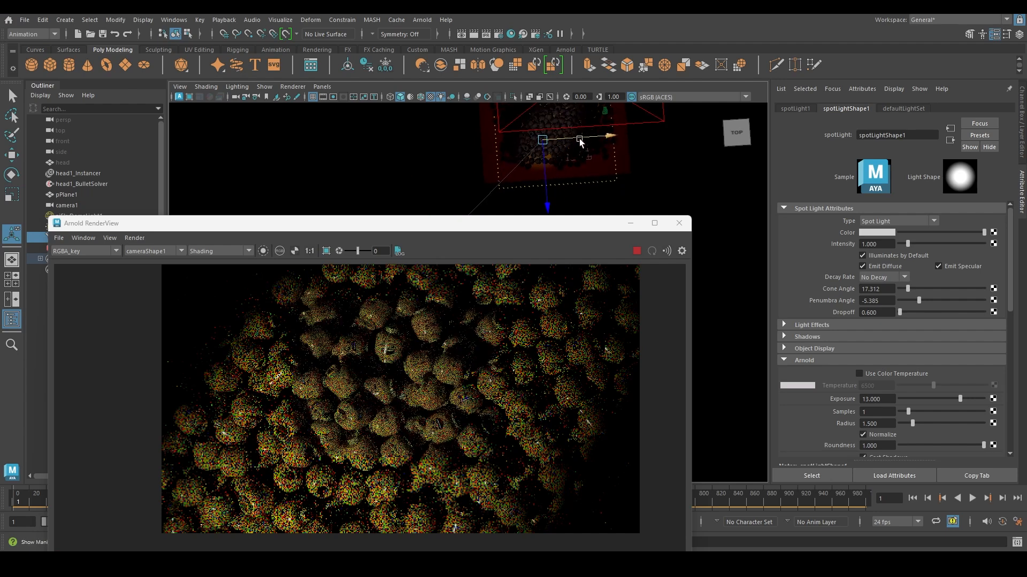
mouse_move(580, 141)
left_mouse_down()
mouse_move(546, 177)
mouse_move(576, 135)
left_mouse_up()
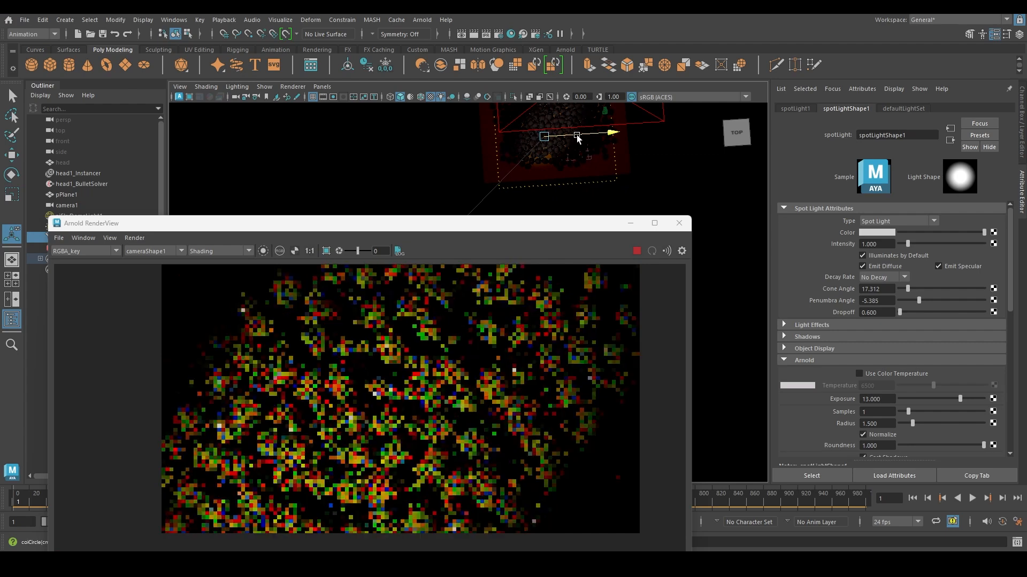
- Set the spotlight's Arnold exposure to 14
left_click_drag(381, 227, 383, 129)
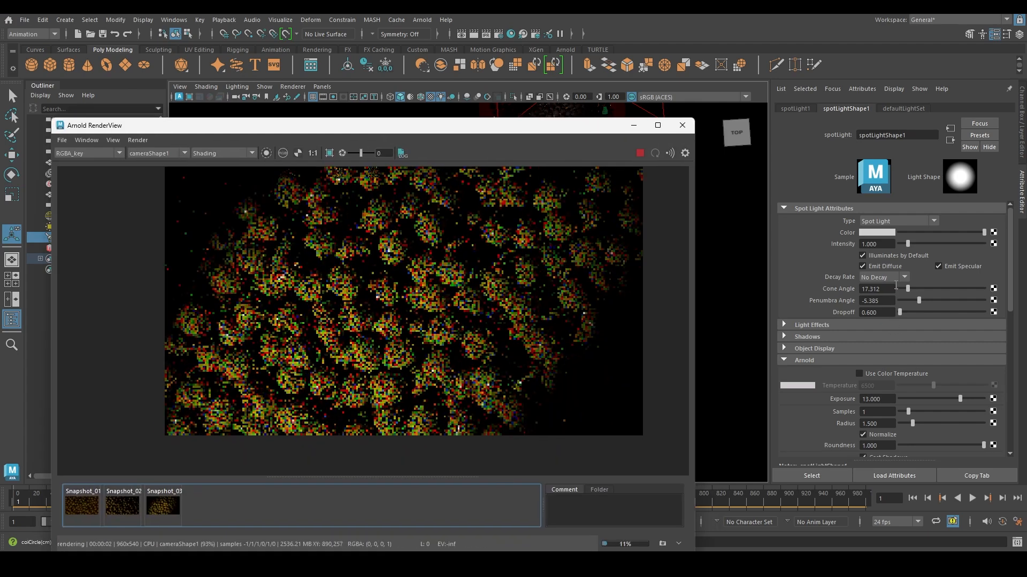
left_click(884, 399)
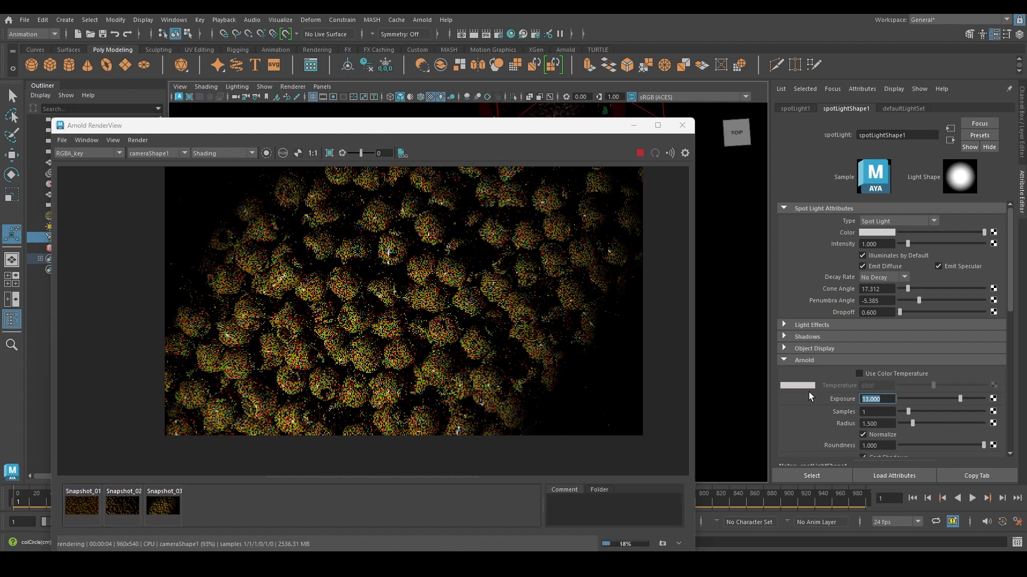
type("14")
key("Return")
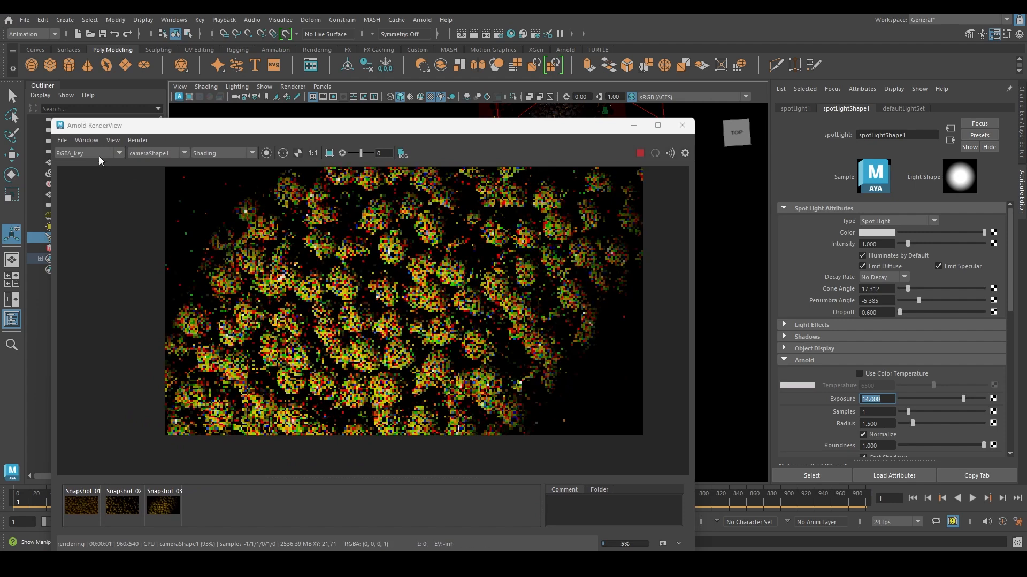
- Display the Beauty output in the render view instead of RGBA_key and fit the whole frame in view
left_click(98, 154)
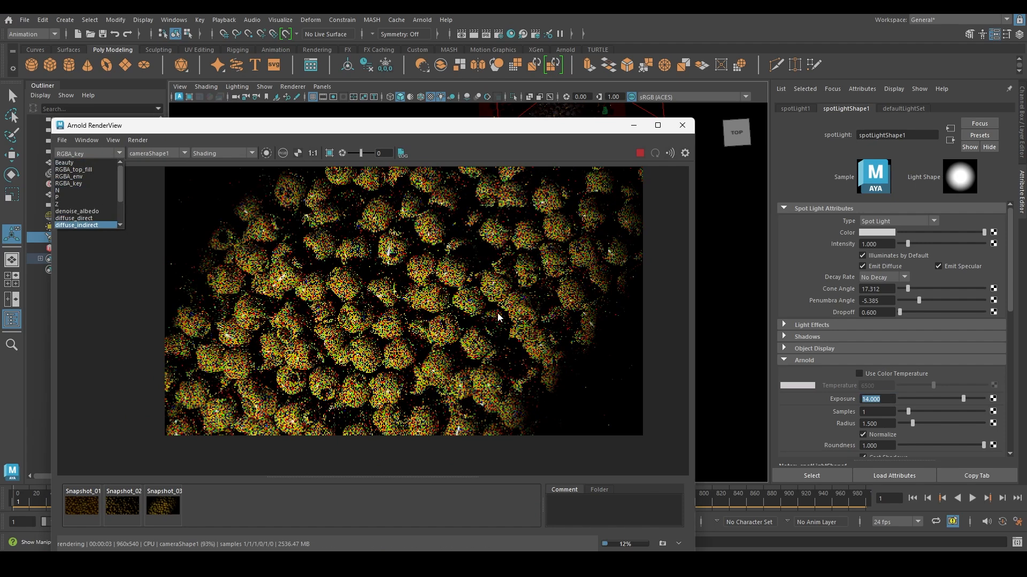
left_click(389, 129)
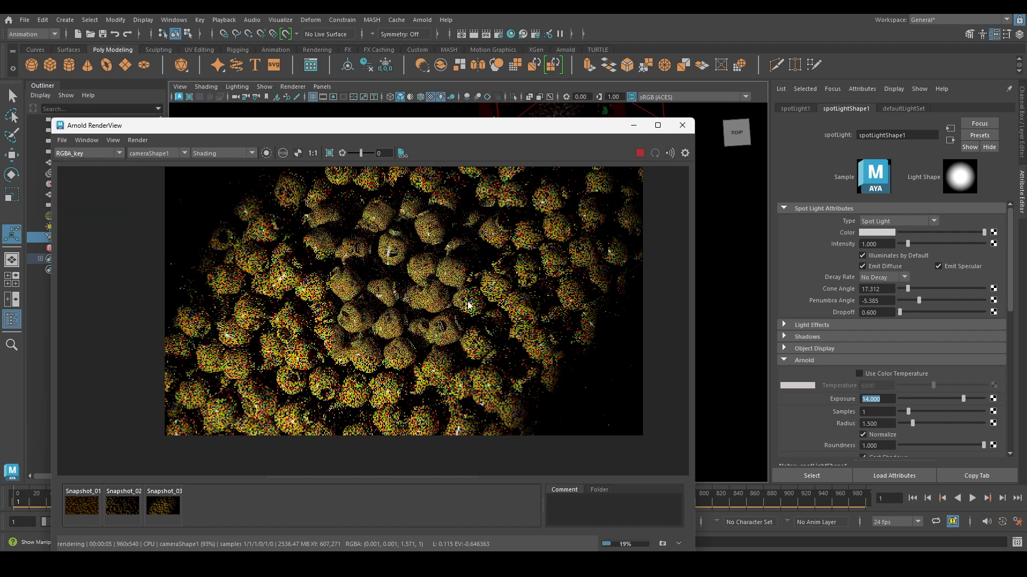
left_click(98, 156)
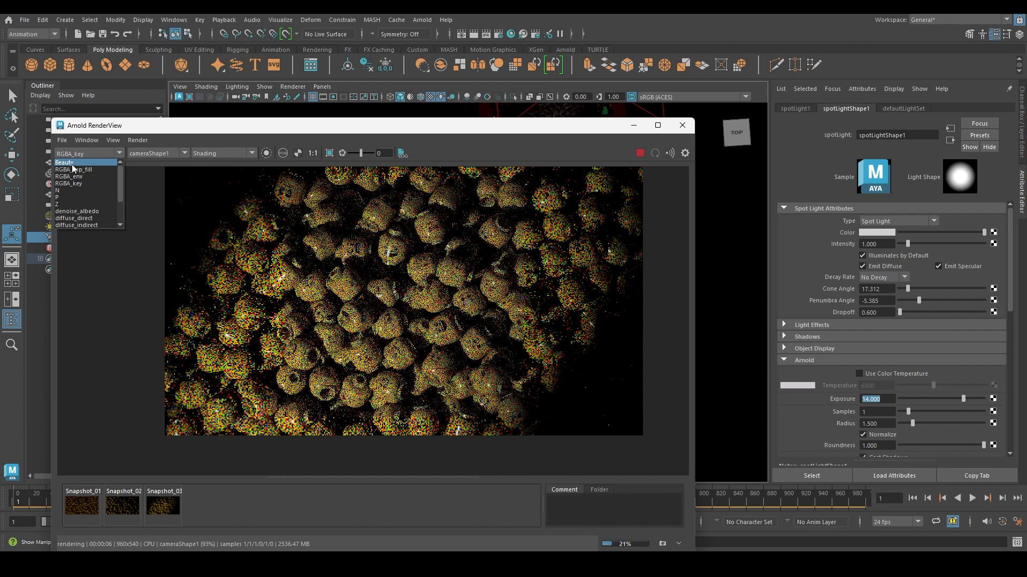
left_click(65, 162)
scroll(434, 291, "down", 2)
scroll(422, 295, "up", 1)
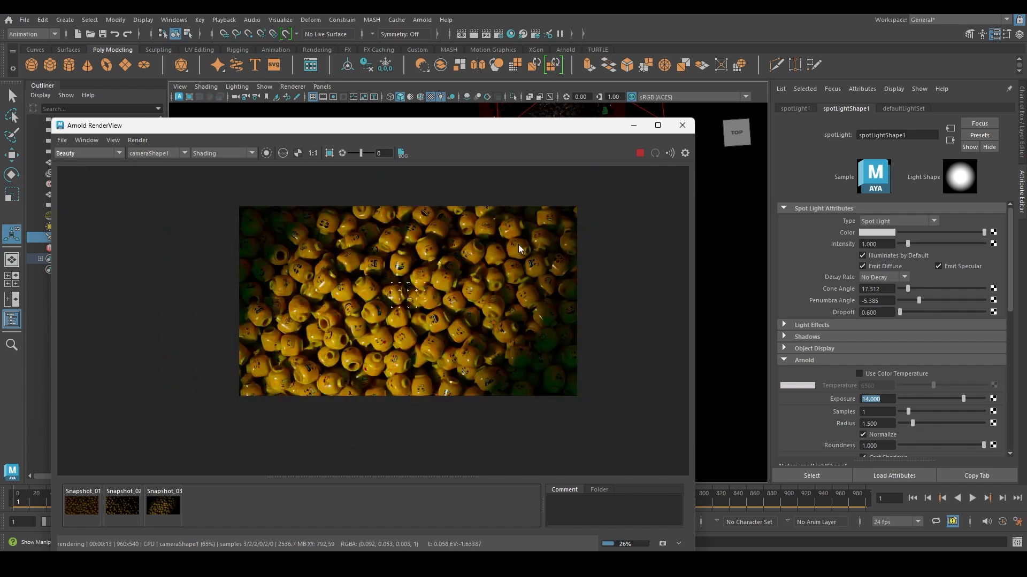
- Switch to the browser and compare the Final_Lighting image on the Lego Heads ArtStation page with the current Maya render
key("alt+Tab")
left_click(107, 17)
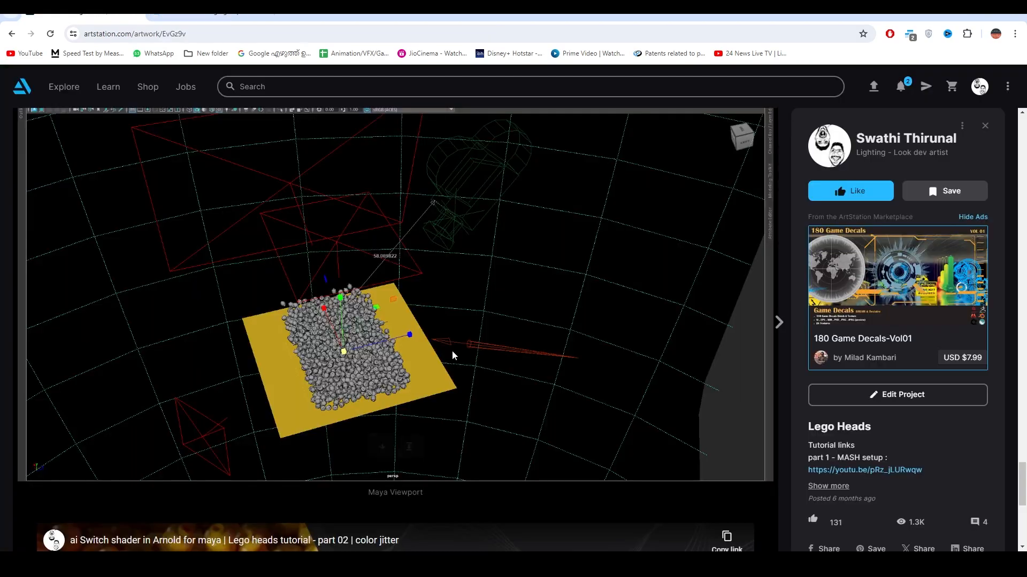
scroll(505, 327, "up", 5)
scroll(506, 329, "up", 15)
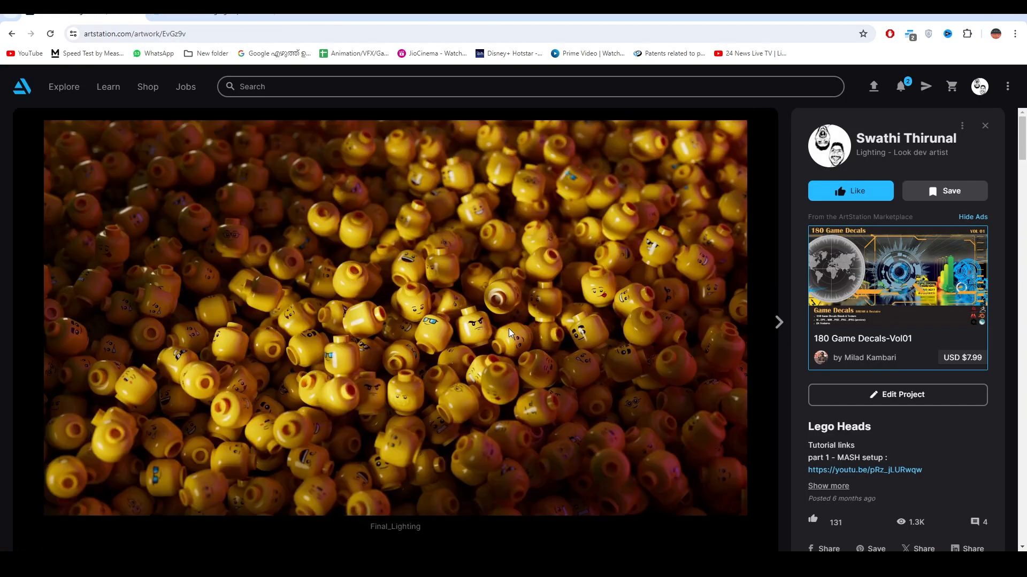
mouse_move(508, 328)
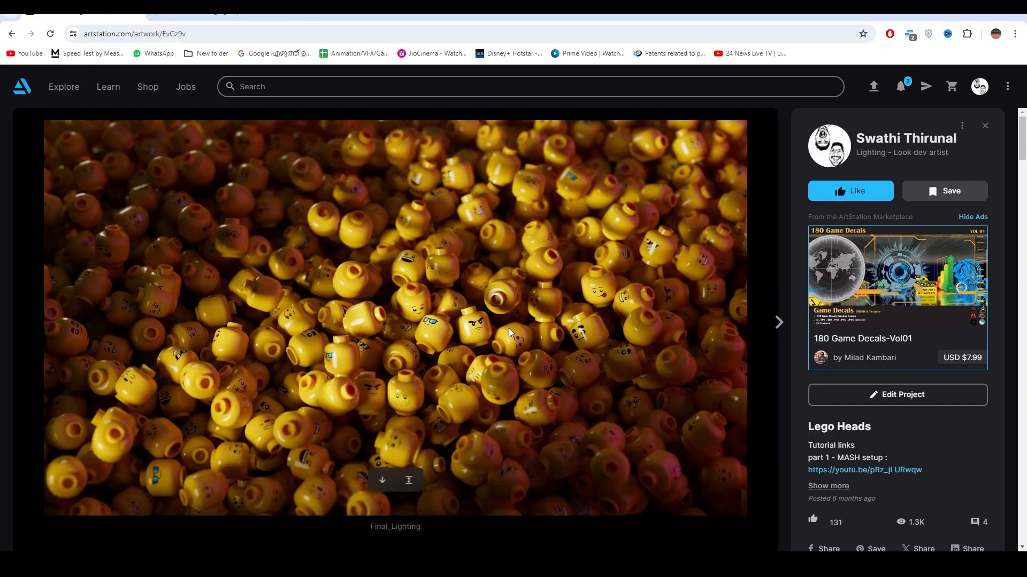
key("alt+Tab")
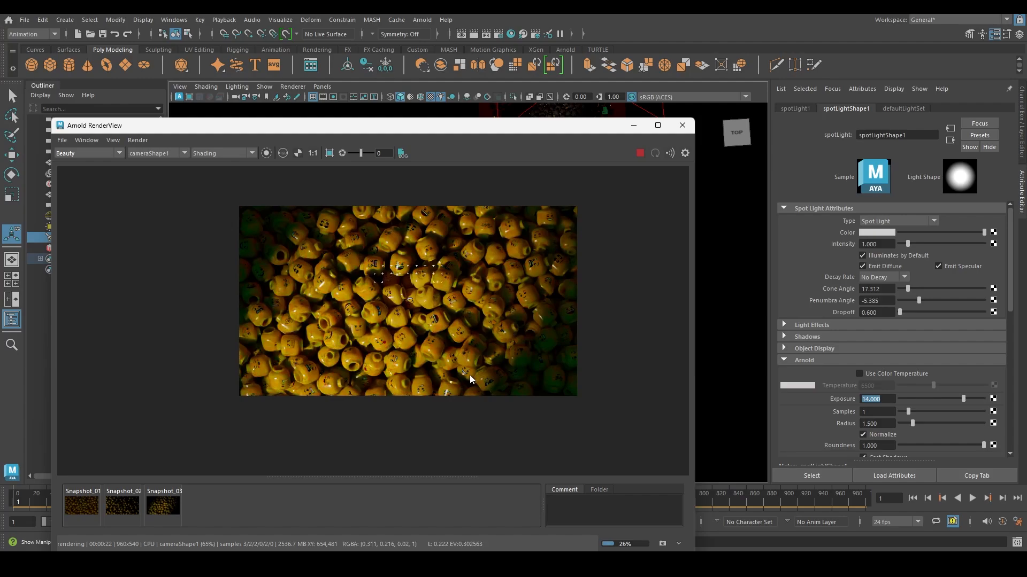
key("alt+Tab")
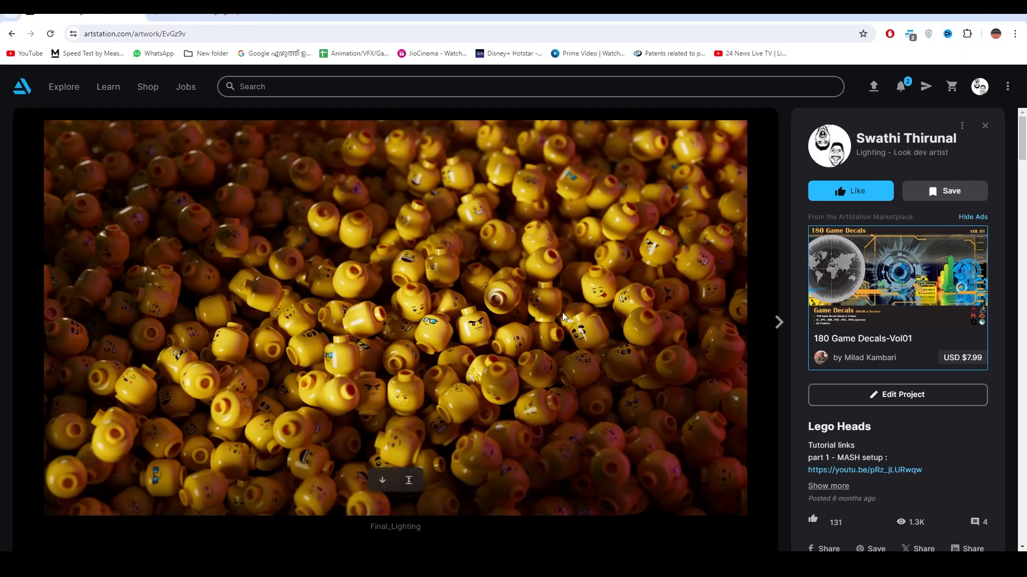
key("alt+Tab")
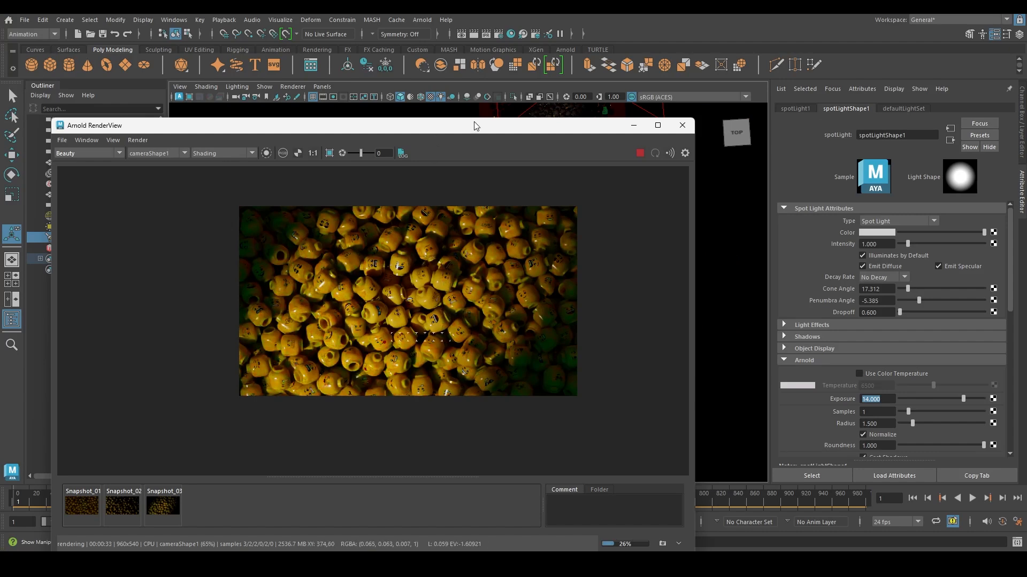
- Set the spotlight's exposure to 14.2 after trying 15 and 14.5, and narrow its cone angle to about 15.39
left_click_drag(476, 125, 433, 249)
type("15")
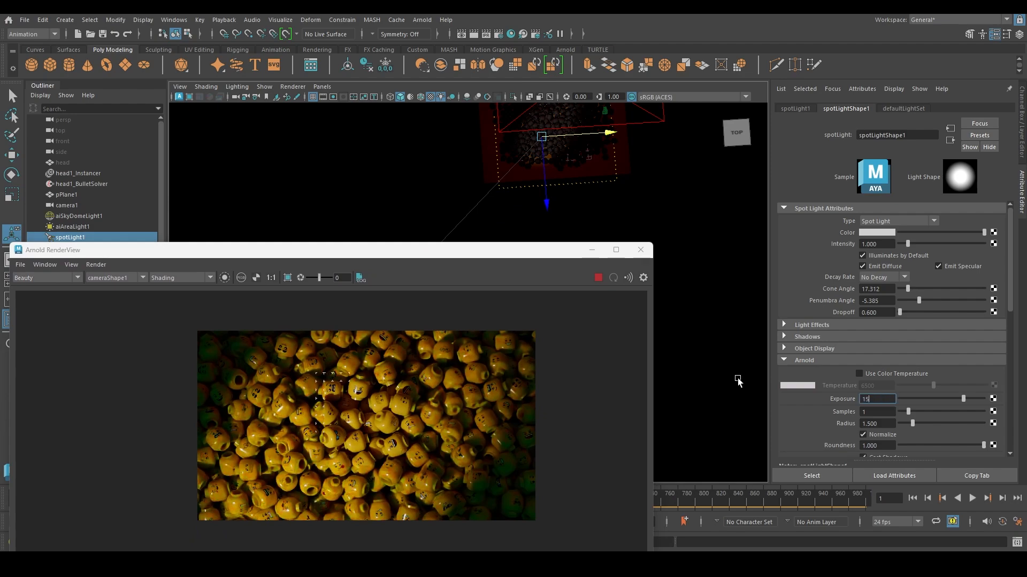
key("Return")
type("14")
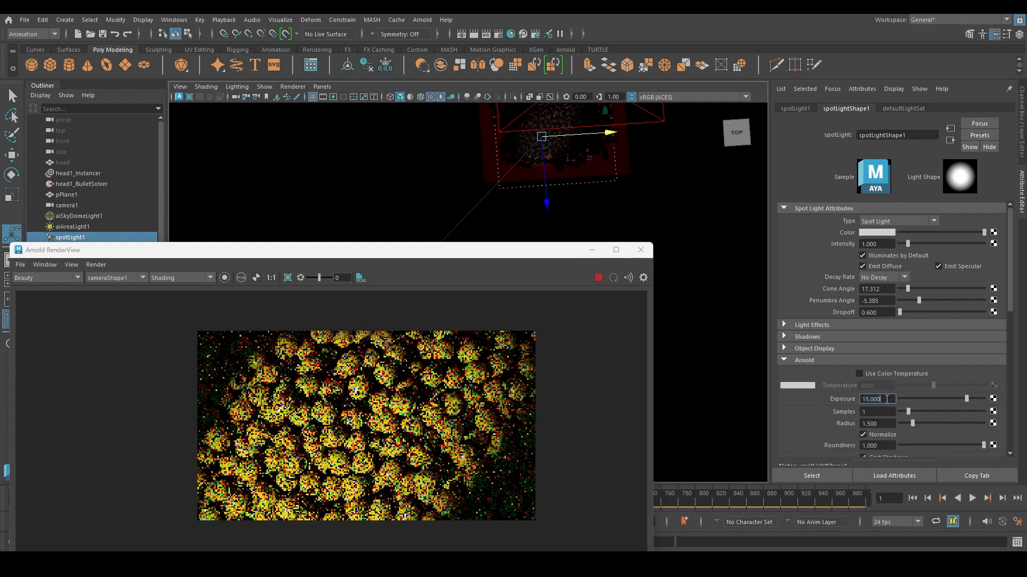
type(".5")
key("Return")
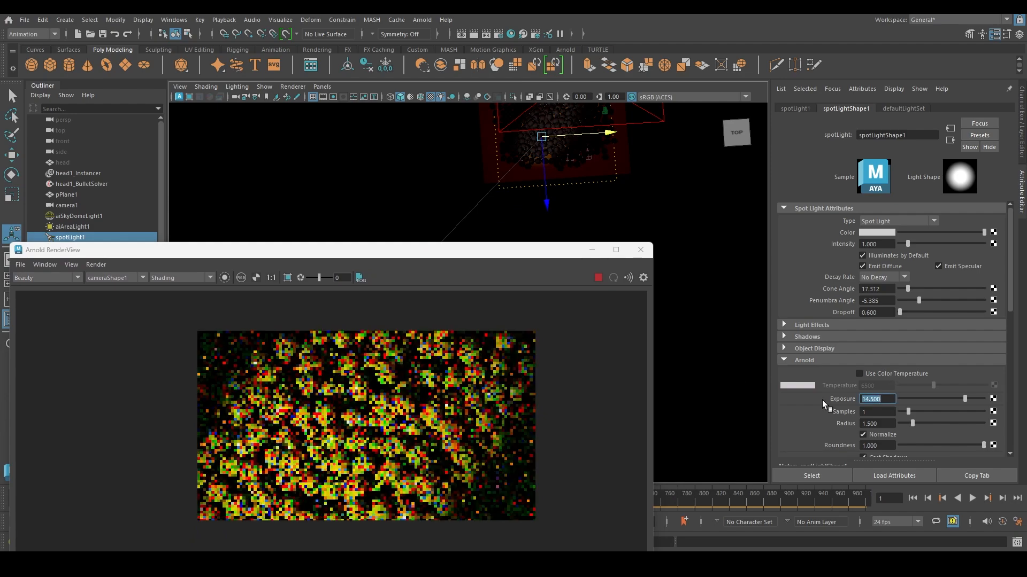
left_click_drag(475, 251, 475, 161)
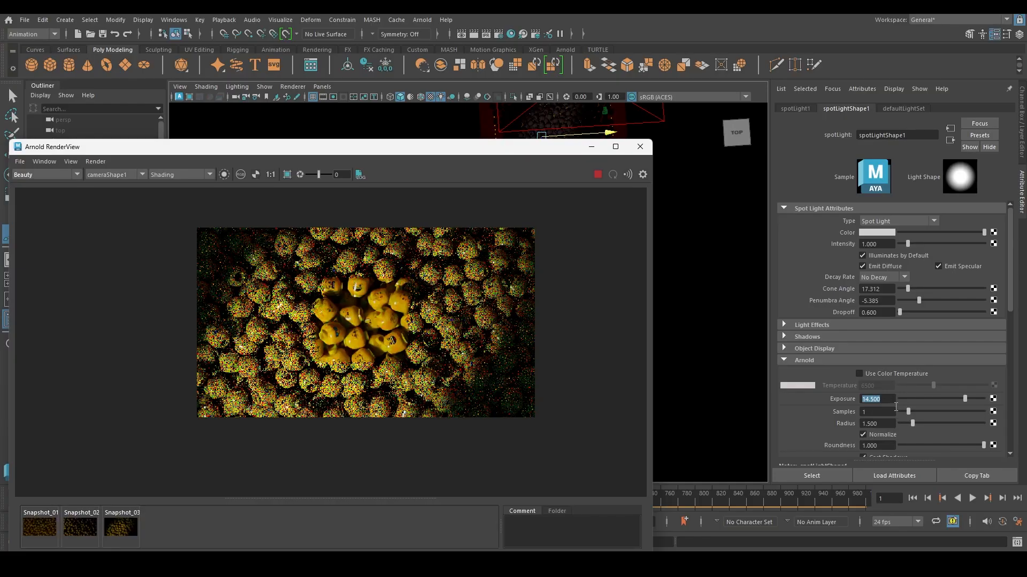
type("1.")
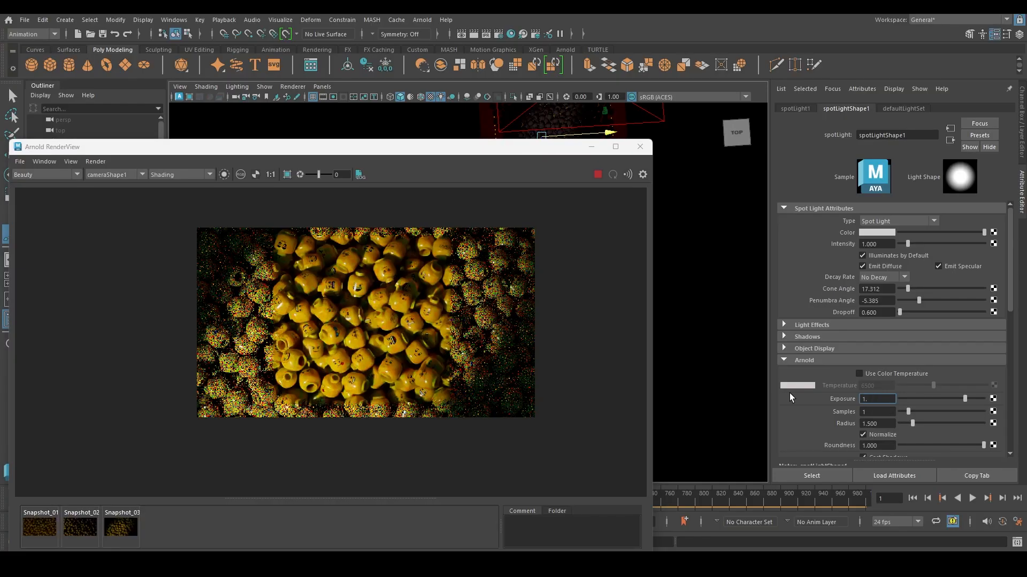
type("42")
key("Return")
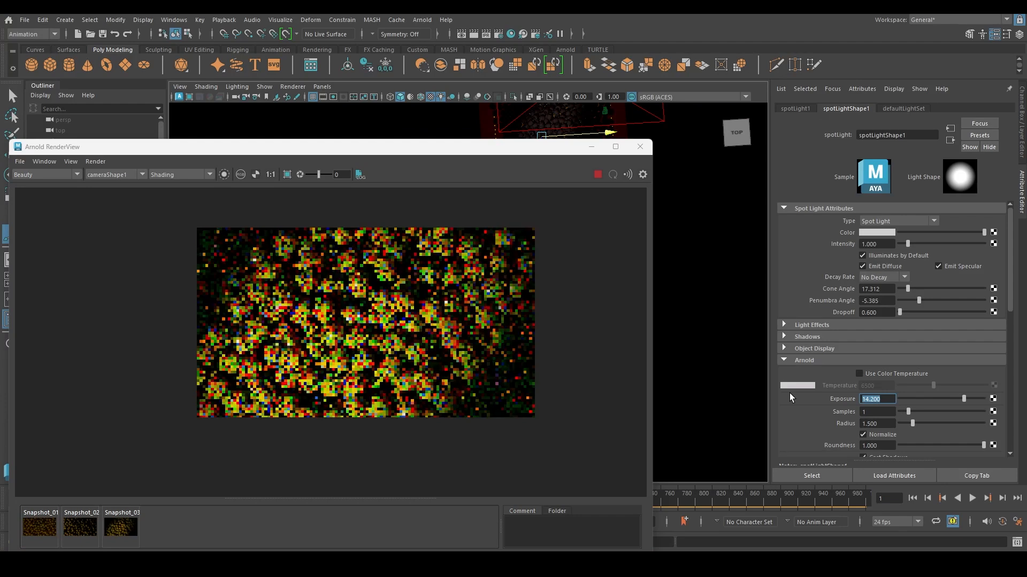
left_click_drag(530, 148, 535, 168)
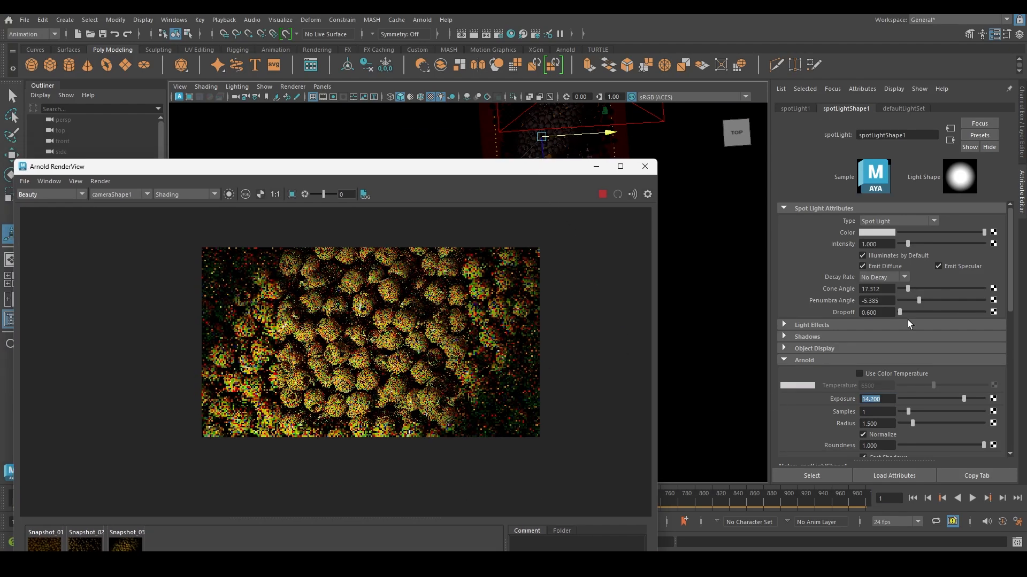
left_click_drag(886, 289, 834, 305, "ctrl")
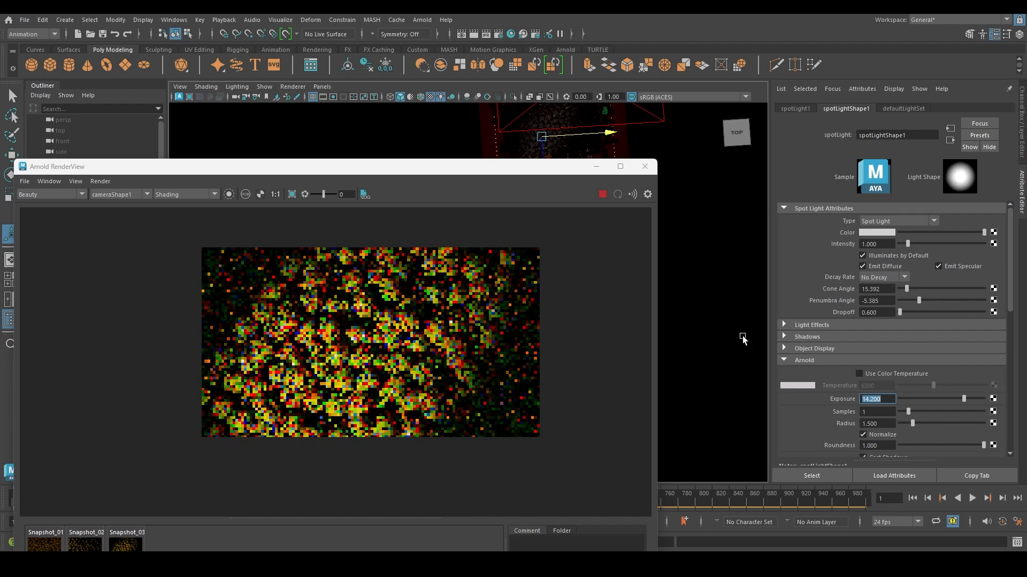
- Reposition the spotlight's source along its horizontal axes in the perspective view while keeping its aim point on the heads
left_click_drag(448, 167, 470, 266)
right_click_drag(531, 220, 482, 211, "alt")
middle_click_drag(489, 210, 533, 155, "alt")
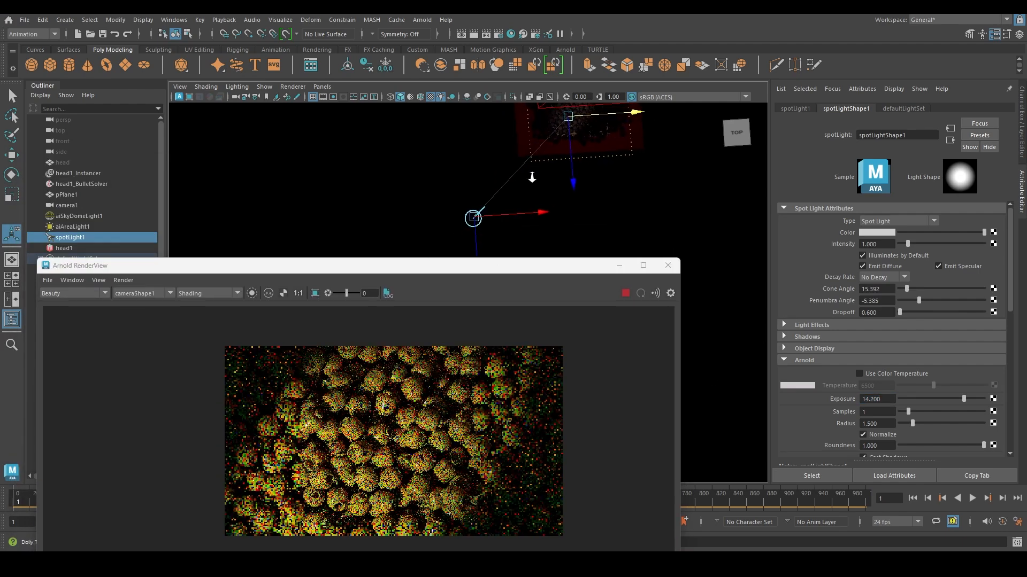
left_click_drag(445, 161, 505, 199, "alt")
middle_click_drag(470, 162, 474, 189, "alt")
right_click_drag(474, 189, 431, 178, "alt")
middle_click_drag(473, 215, 494, 195, "alt")
middle_click_drag(523, 252, 511, 239)
left_click_drag(521, 189, 516, 194)
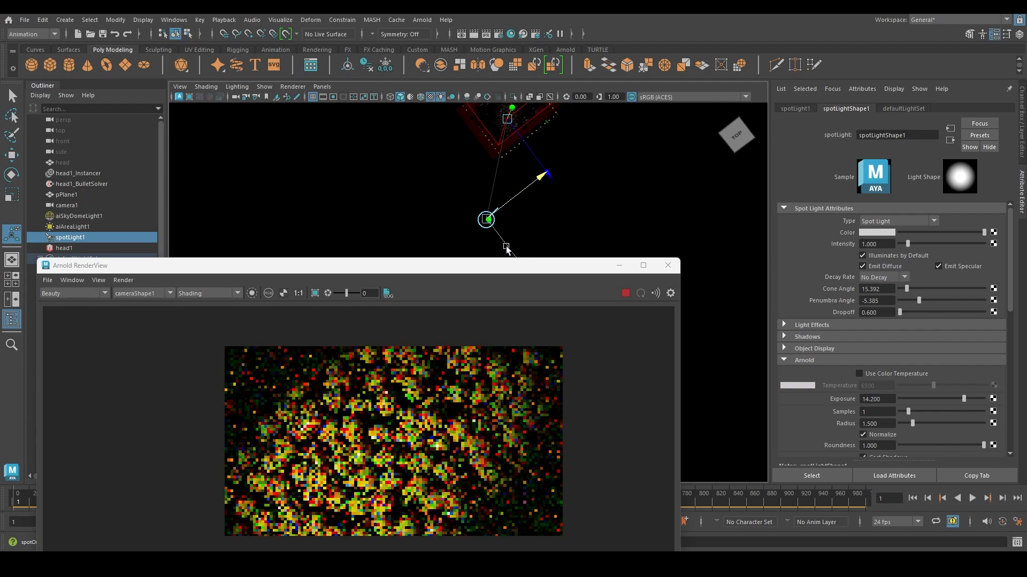
left_click_drag(505, 246, 496, 236)
left_click_drag(517, 181, 490, 187)
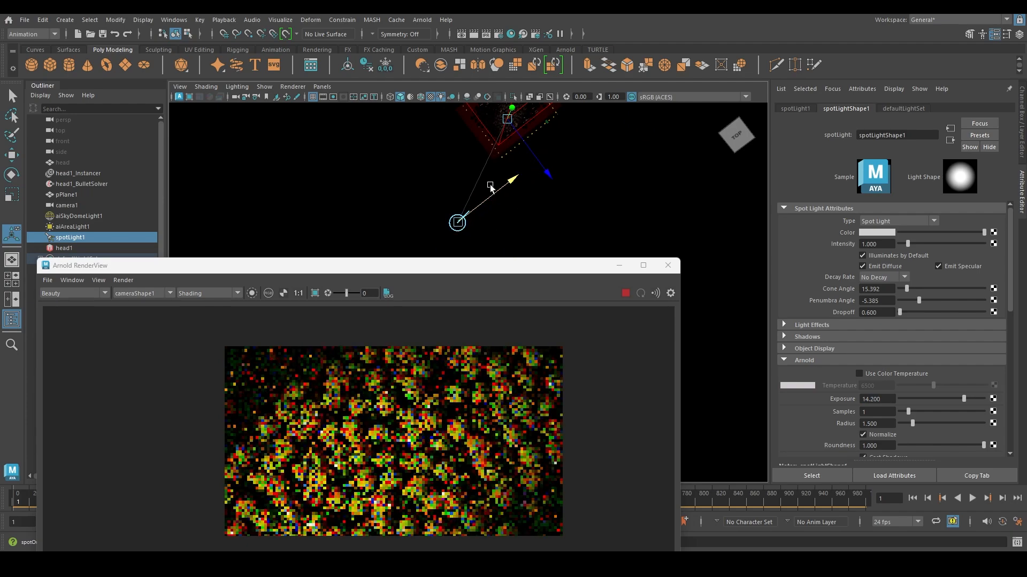
- Fine-tune the spotlight source's horizontal position in the perspective view and check the resulting light on the heads in the render
mouse_move(473, 251)
left_mouse_down()
mouse_move(455, 233)
mouse_move(481, 257)
left_mouse_up()
left_click_drag(503, 201, 512, 192)
left_click_drag(409, 268, 439, 146)
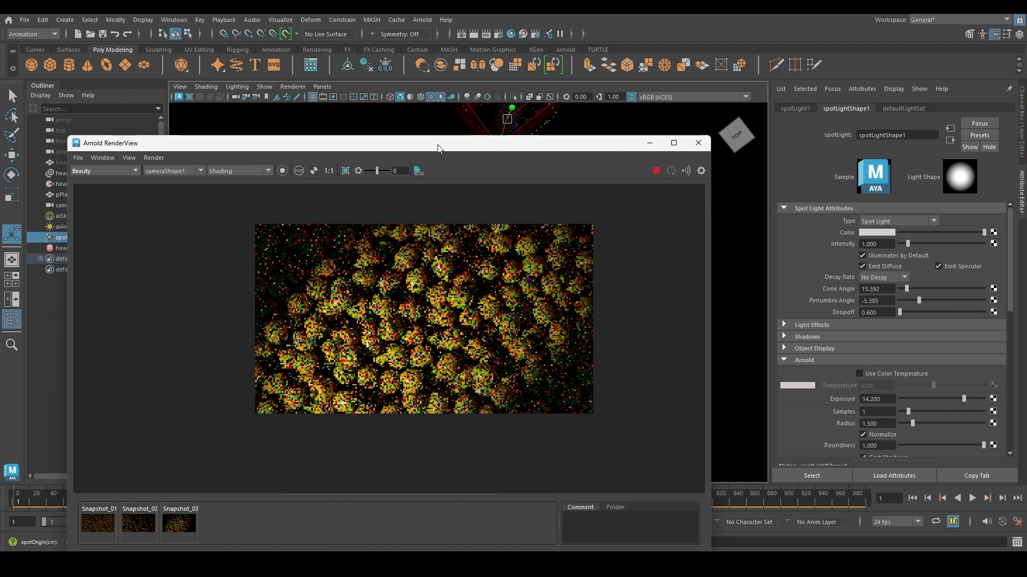
scroll(522, 351, "up", 1)
scroll(522, 351, "down", 1)
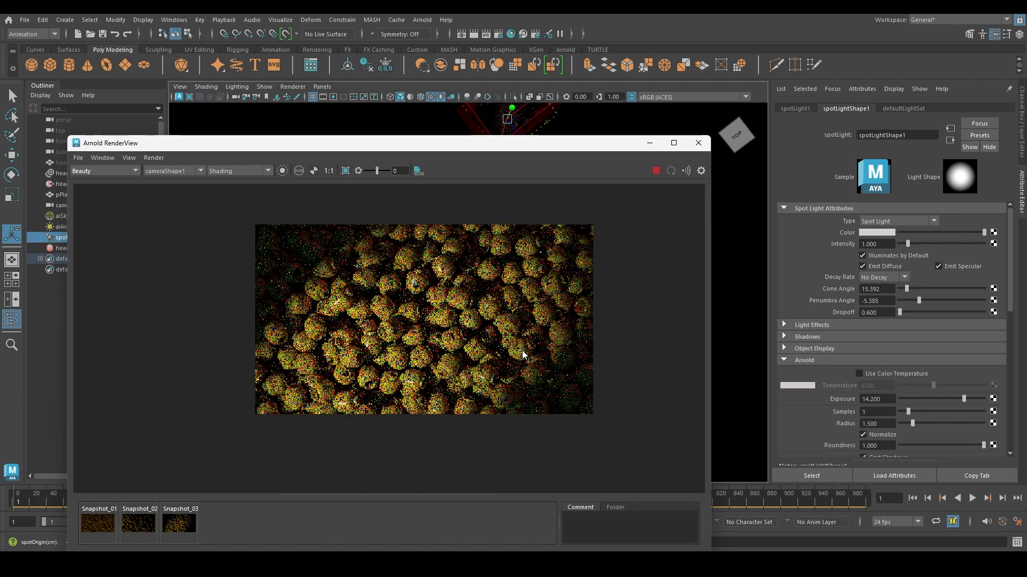
- Narrow the spotlight's cone angle to about 13.66
left_click_drag(552, 144, 540, 179)
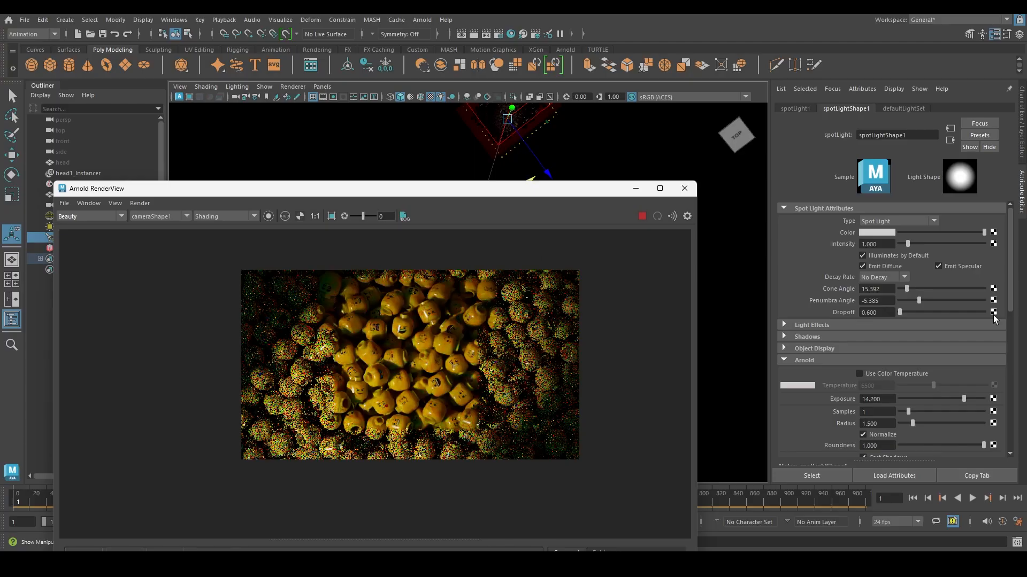
left_click_drag(888, 293, 795, 312, "ctrl")
left_click_drag(470, 193, 504, 91)
- Examine the beauty render at actual size and close up, checking the light falloff, highlights and dark edges across the heads
scroll(511, 273, "up", 2)
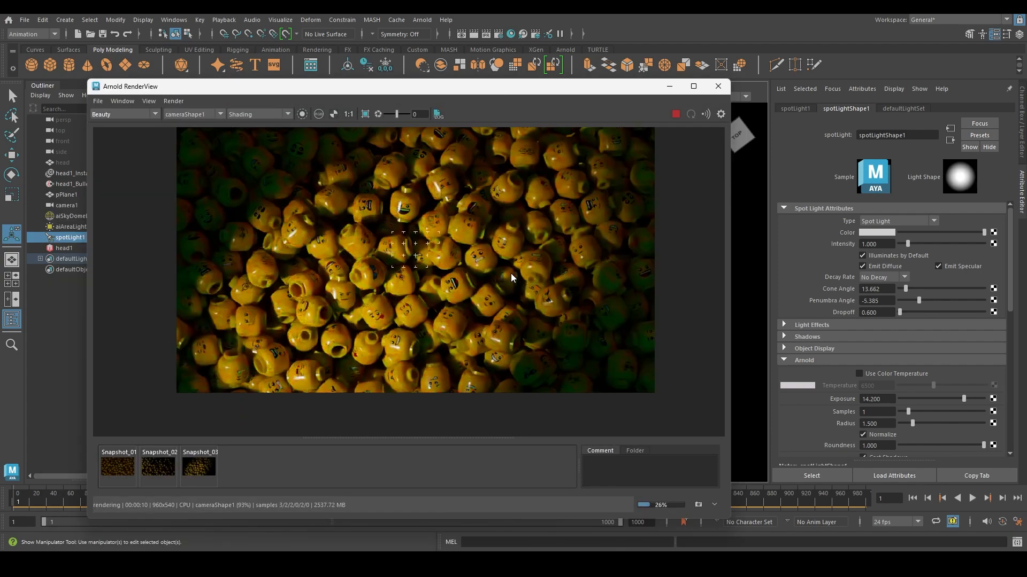
scroll(501, 268, "up", 2)
left_click(348, 114)
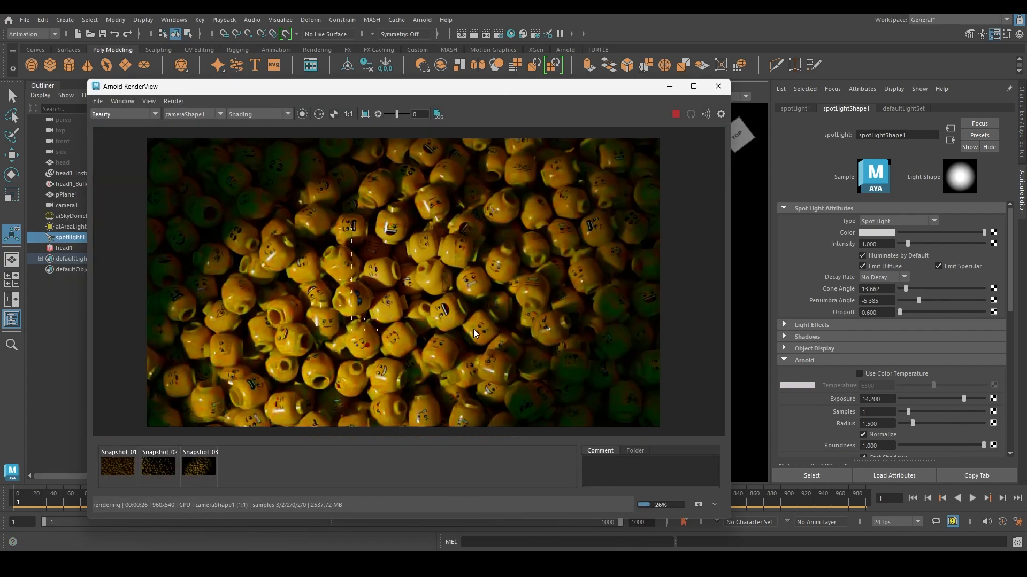
scroll(383, 280, "up", 3)
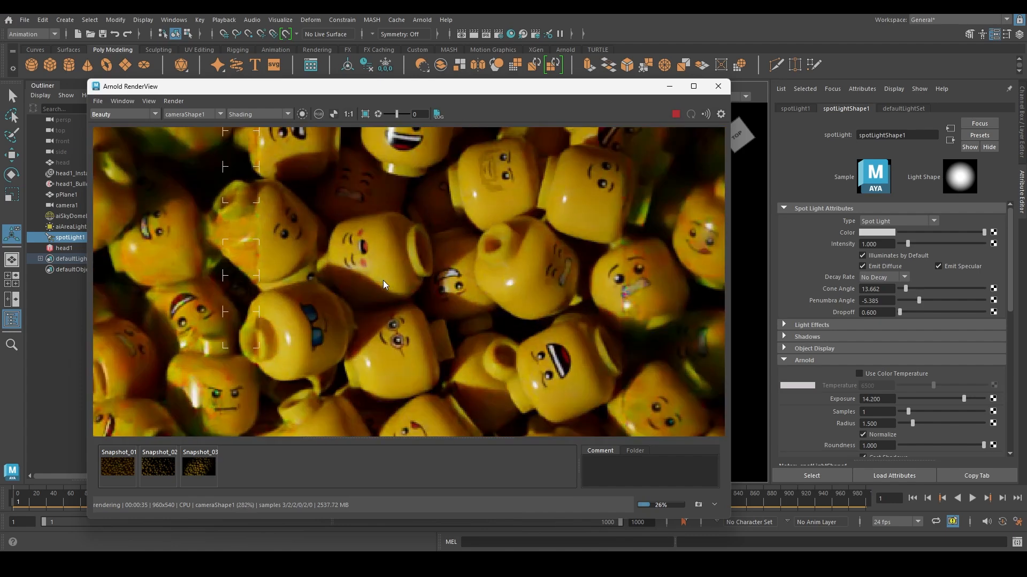
scroll(383, 297, "down", 1)
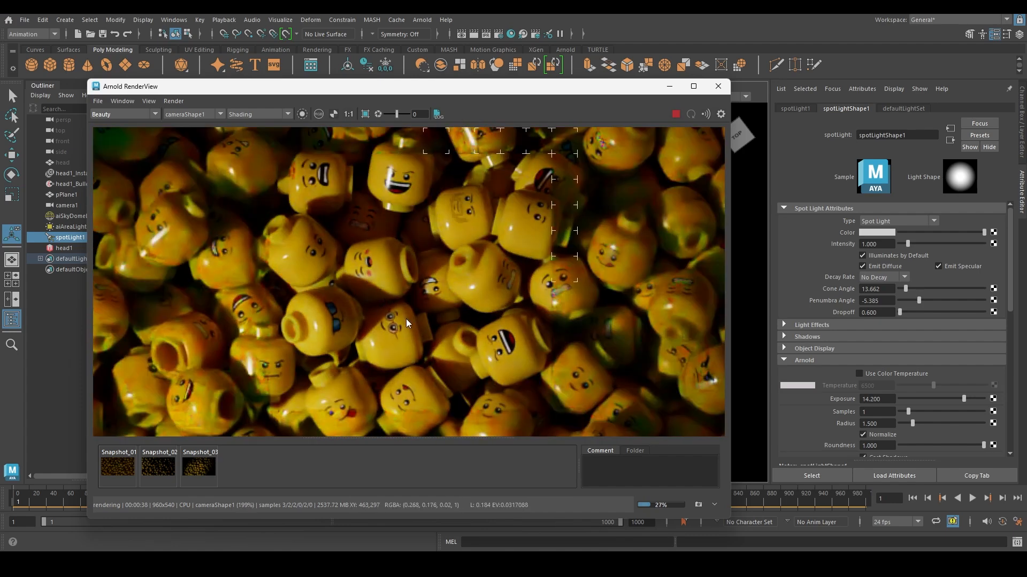
middle_click_drag(404, 322, 444, 249)
scroll(455, 290, "down", 3)
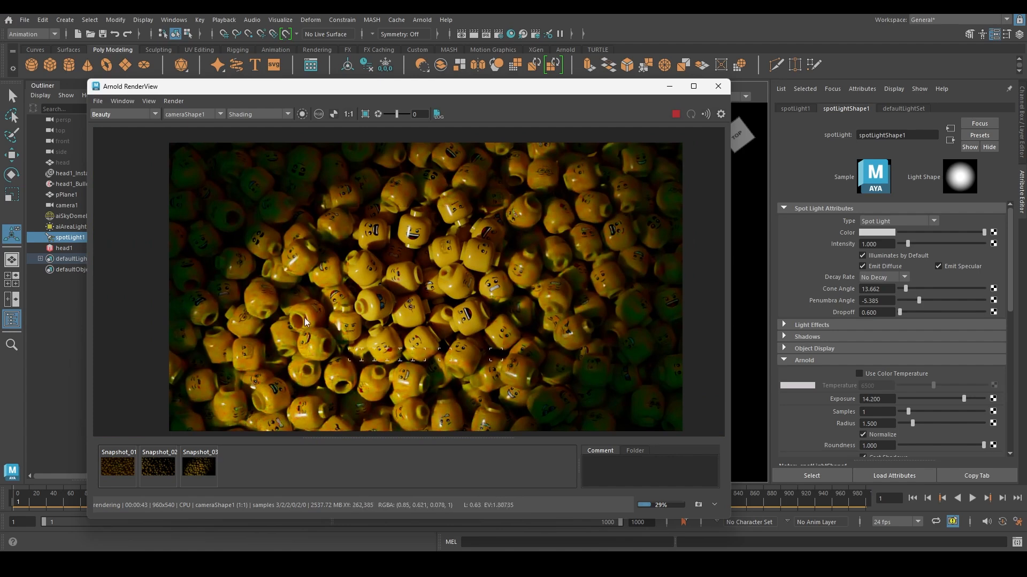
scroll(400, 330, "down", 1)
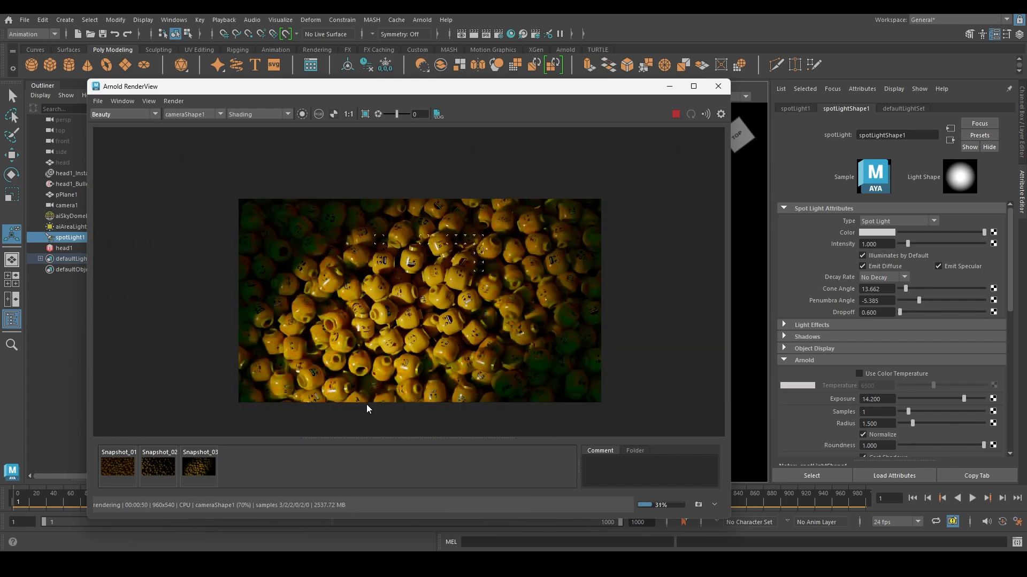
scroll(272, 228, "up", 2)
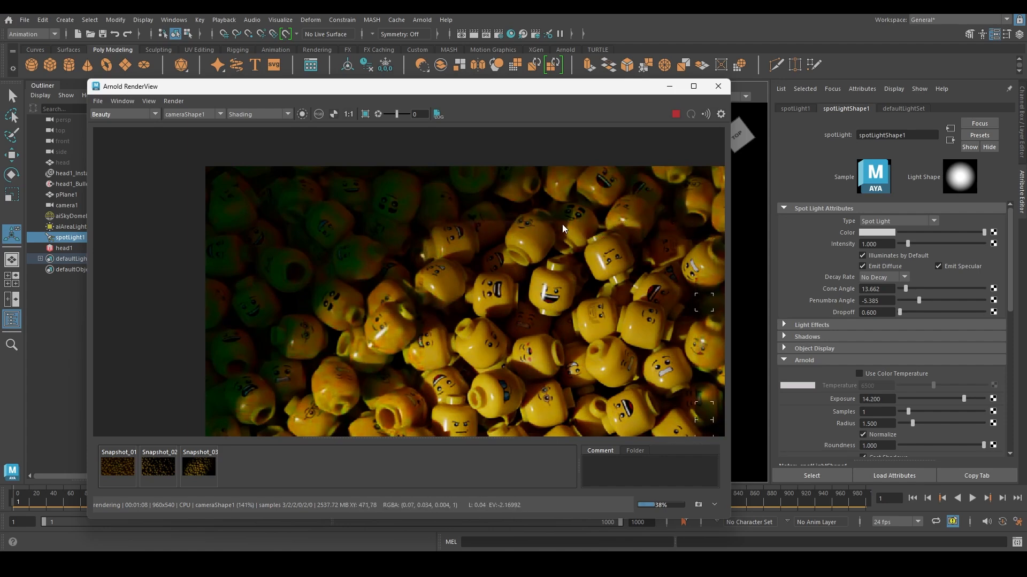
scroll(563, 225, "up", 5)
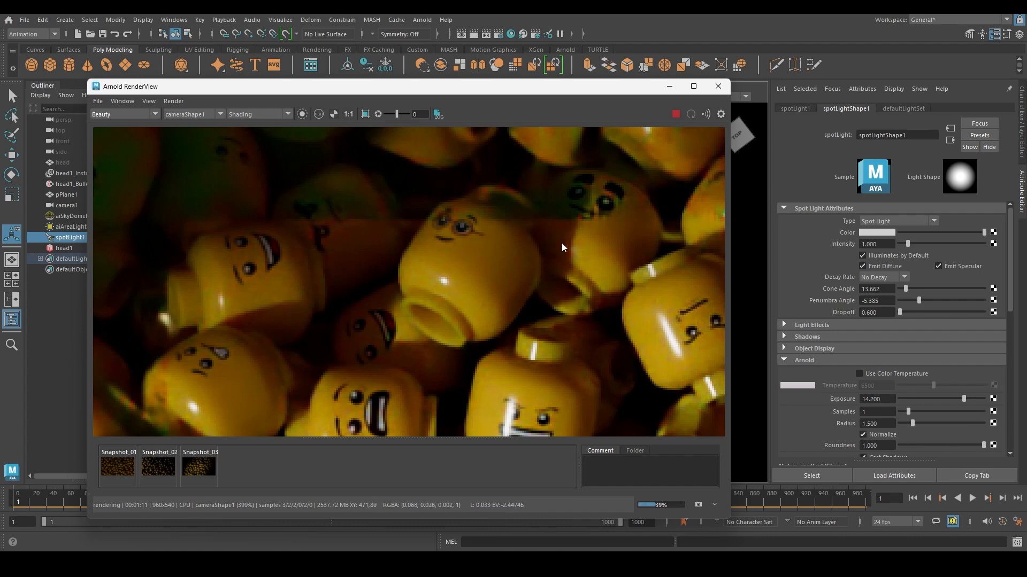
scroll(558, 331, "down", 7)
middle_click_drag(559, 332, 425, 267)
scroll(422, 281, "down", 1)
scroll(423, 280, "up", 1)
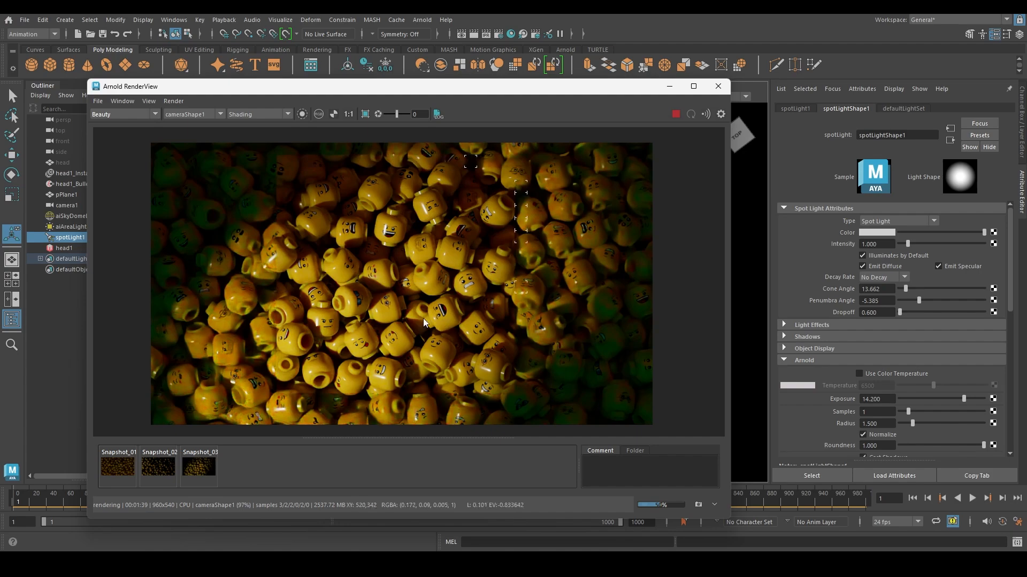
scroll(430, 305, "down", 2)
scroll(430, 306, "down", 1)
scroll(430, 305, "up", 2)
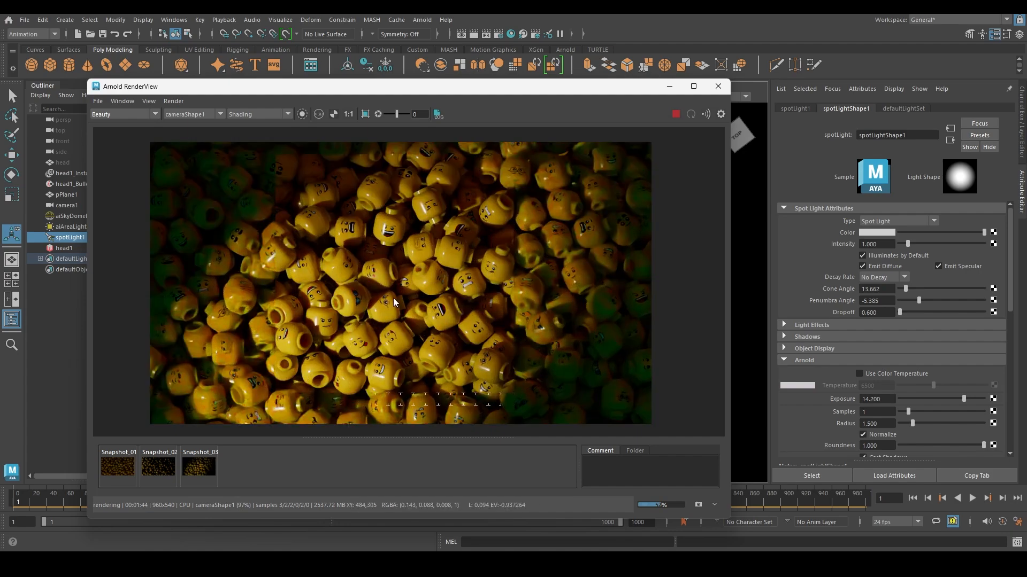
scroll(387, 296, "up", 3)
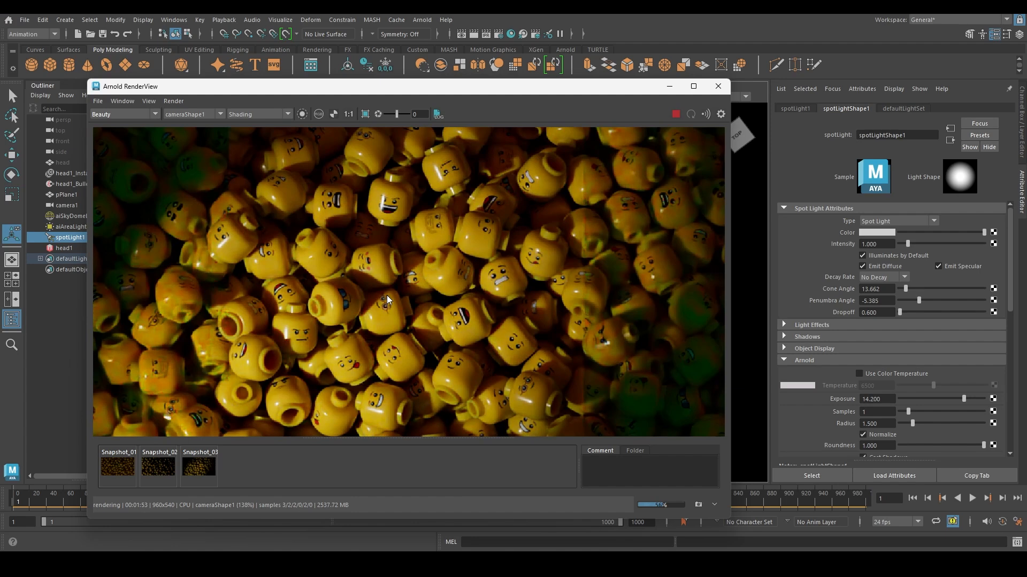
scroll(395, 265, "down", 2)
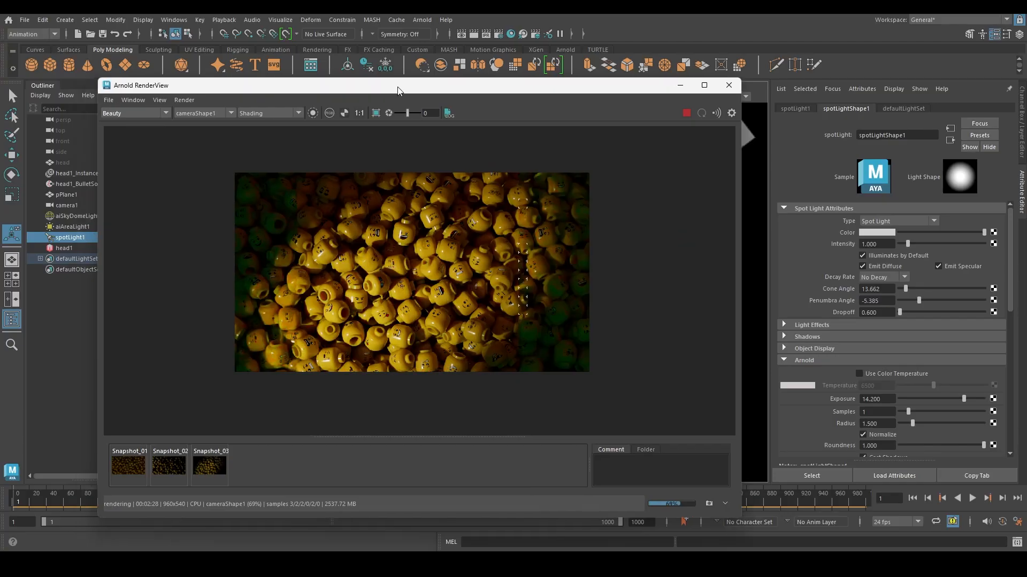
- Switch the render view's display mode from Shading to Lighting and place its window beside the perspective view
left_click_drag(388, 89, 647, 93)
left_click(501, 119)
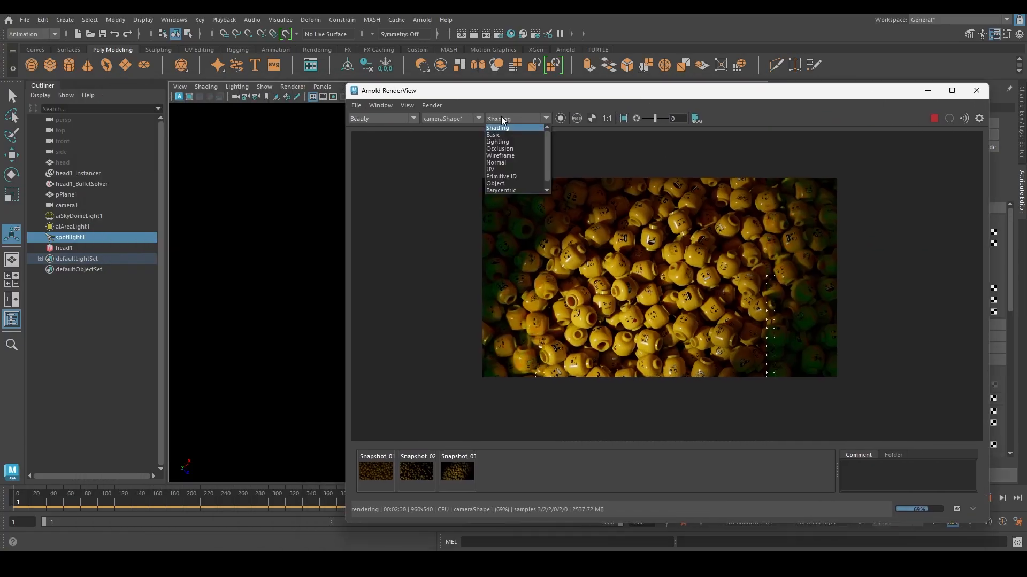
left_click(499, 142)
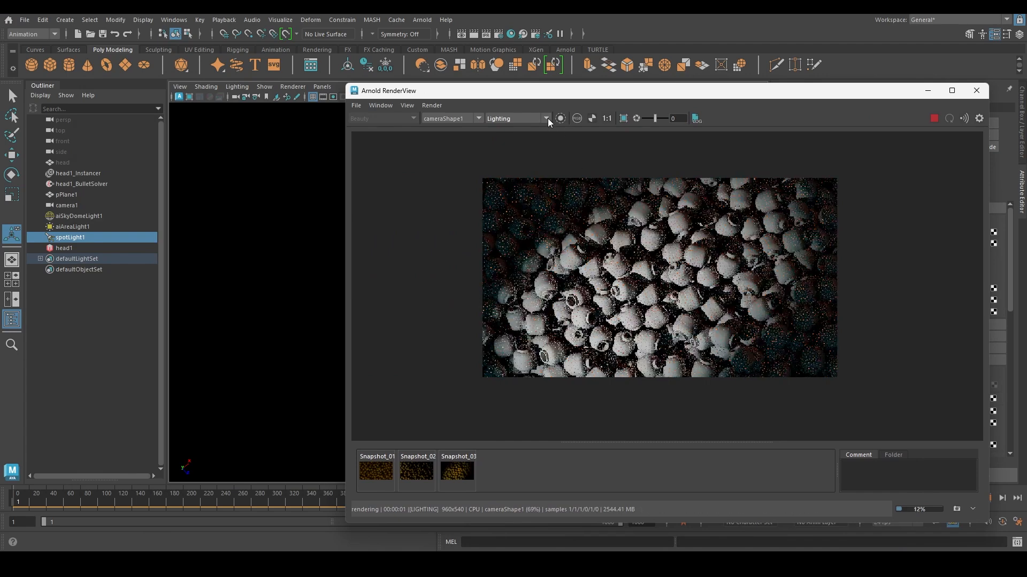
left_click_drag(541, 90, 653, 182)
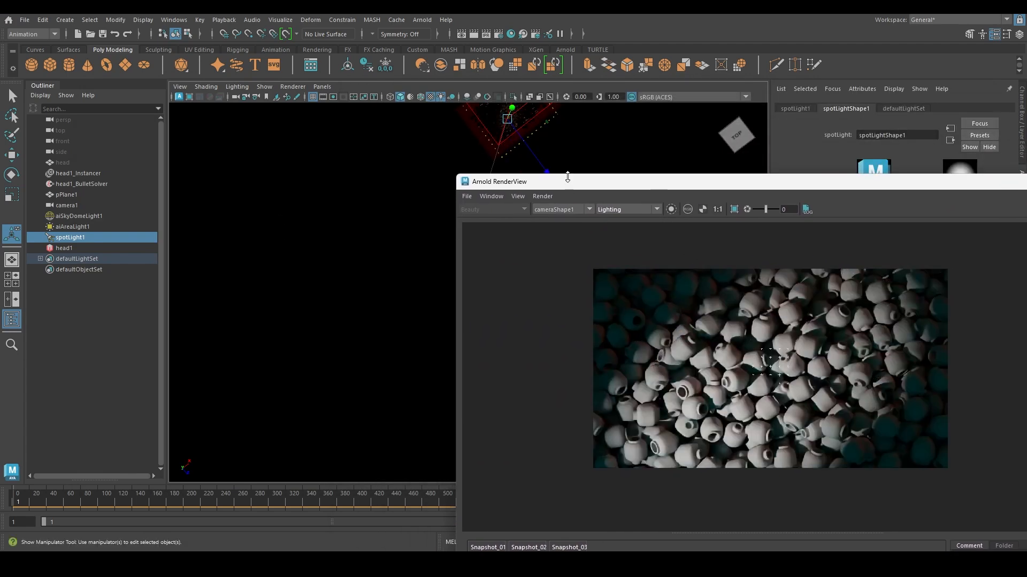
left_click_drag(566, 181, 652, 148)
left_click_drag(733, 157, 663, 115)
- Move the spotlight's source horizontally closer to the heads in the perspective view
middle_click_drag(417, 218, 332, 243, "alt")
right_click_drag(333, 244, 399, 289, "alt")
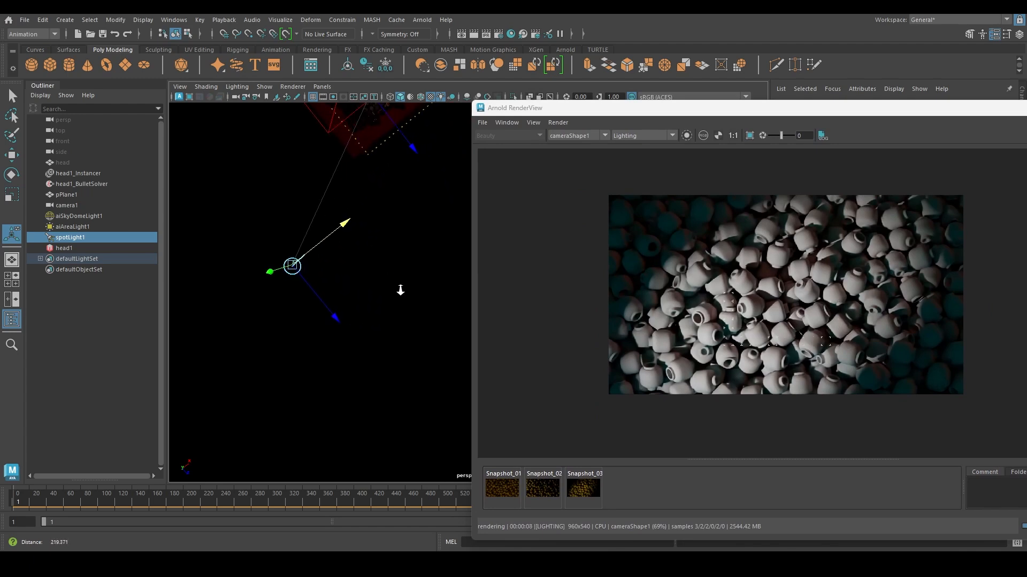
middle_click_drag(351, 272, 386, 343, "alt")
left_click(331, 341)
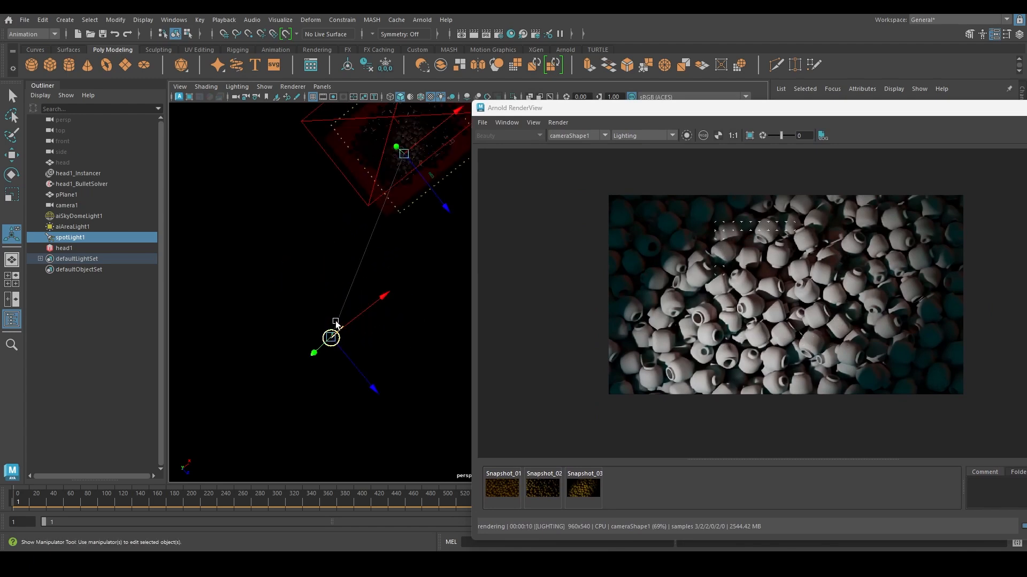
left_click_drag(384, 297, 418, 269)
left_click_drag(409, 360, 376, 318)
left_click_drag(383, 227, 406, 207)
- Lower the spotlight's source and pull it outward, placing its origin at about -53.5, 19.9, 31.8 cm, and check the lighting render
left_click_drag(387, 301, 314, 227, "alt")
left_click_drag(329, 134, 348, 278)
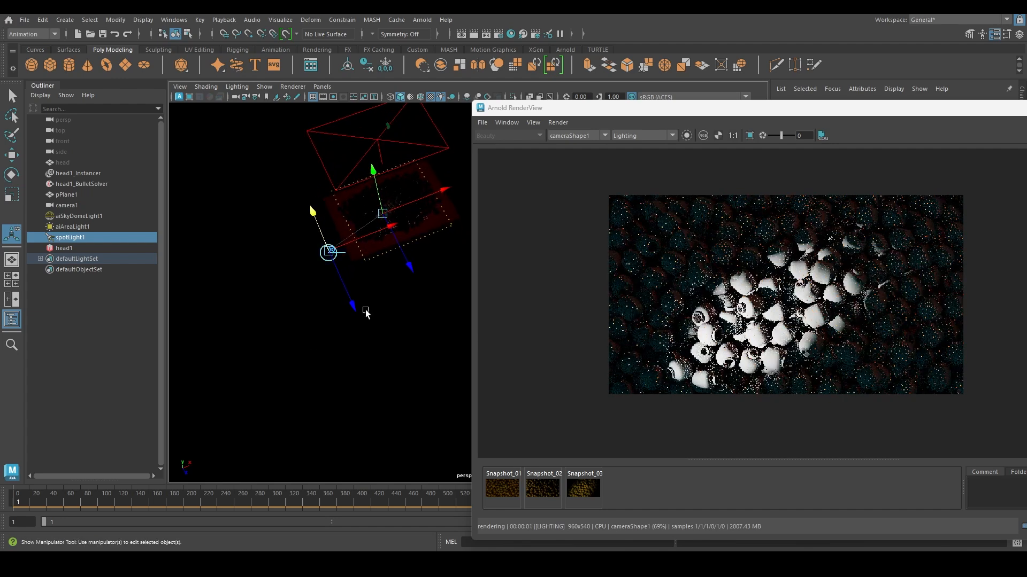
left_click_drag(378, 236, 304, 337)
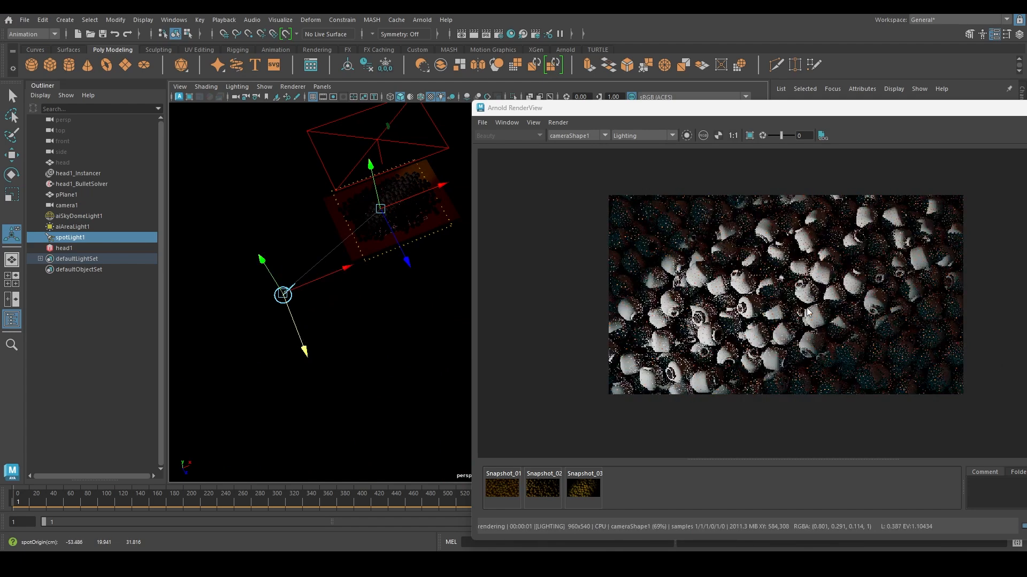
scroll(883, 220, "up", 1)
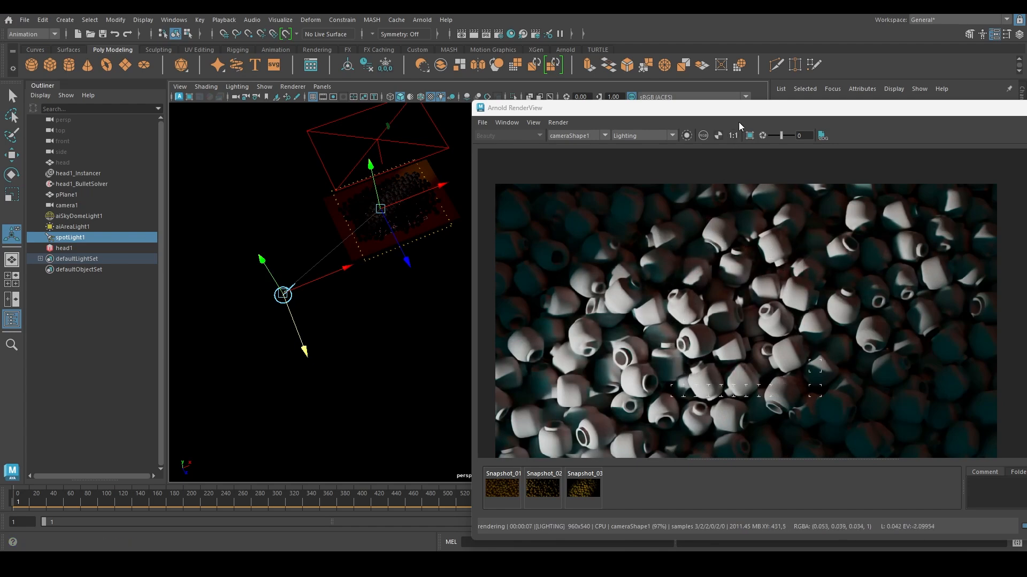
- Raise the spotlight's source and shift it farther out, placing its origin at about -58.9, 28.2, 30.7 cm
left_click_drag(741, 108, 728, 56)
left_click_drag(339, 348, 278, 206, "alt")
scroll(787, 301, "down", 3)
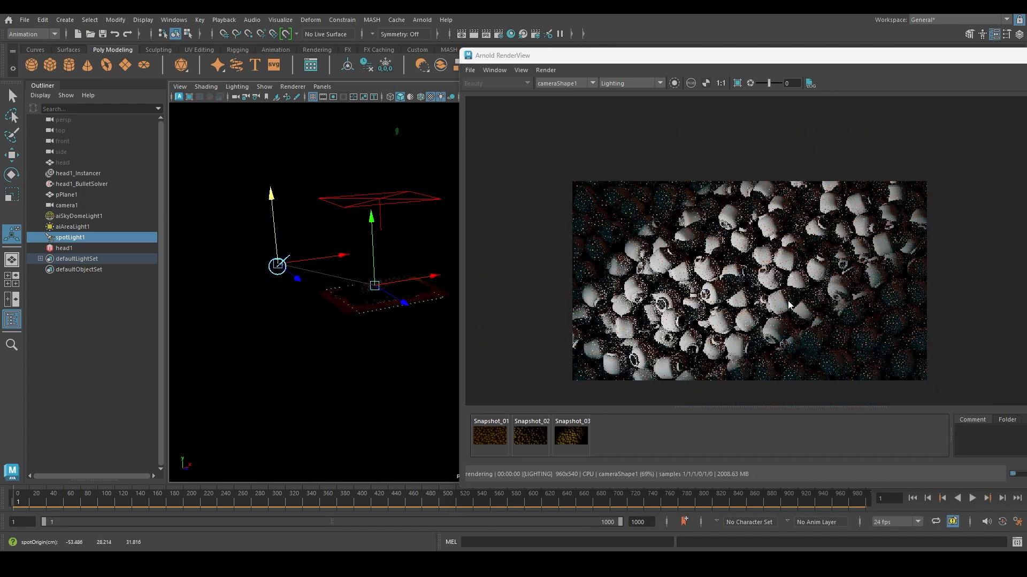
left_click_drag(630, 56, 305, 56)
left_click_drag(422, 57, 672, 62)
left_click_drag(280, 321, 264, 362, "alt")
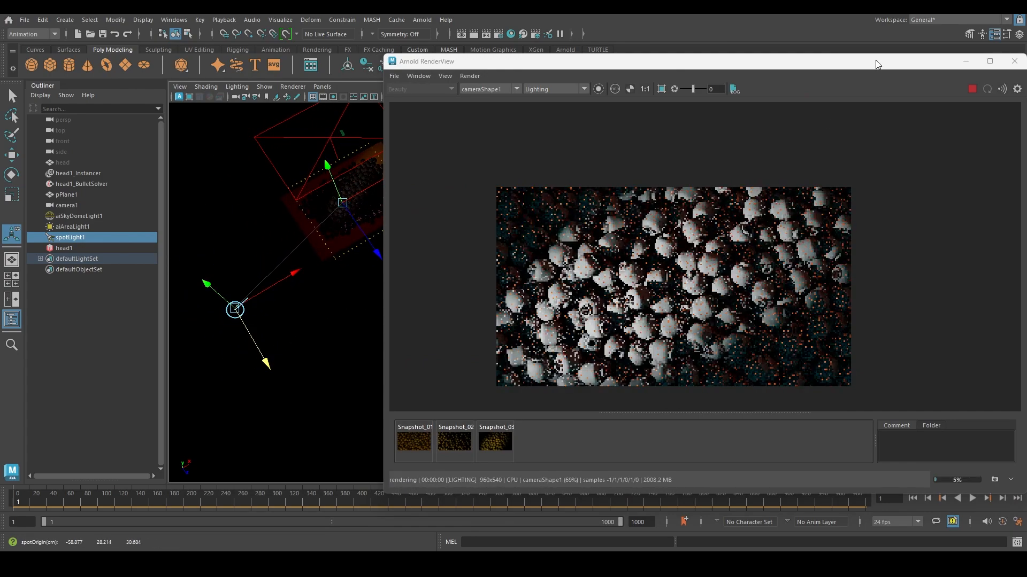
- Limit the interactive render to a small crop region around a single shadowed head near the middle of the frame
left_click_drag(874, 60, 630, 74)
scroll(404, 302, "up", 2)
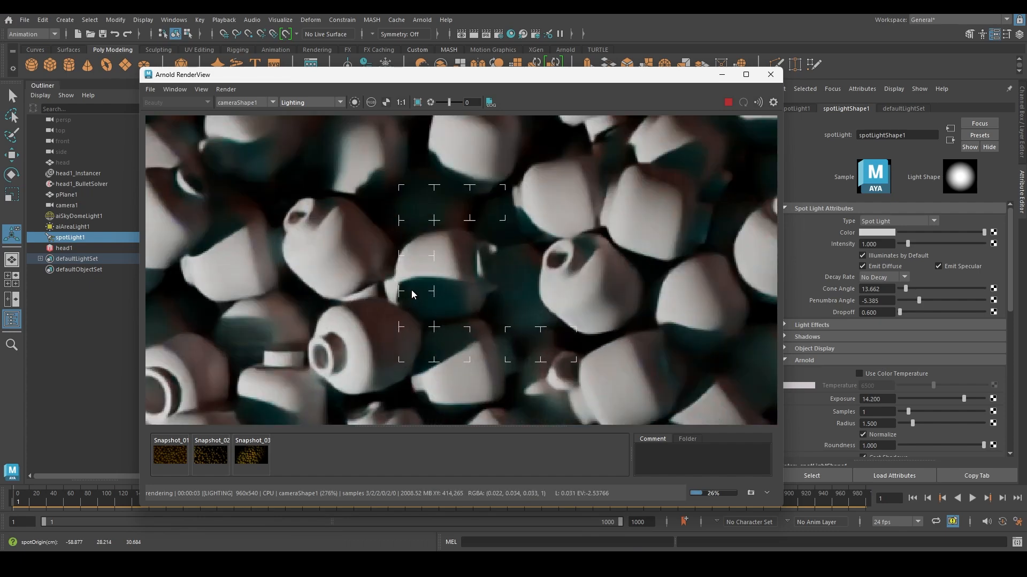
left_click_drag(361, 229, 543, 344, "shift")
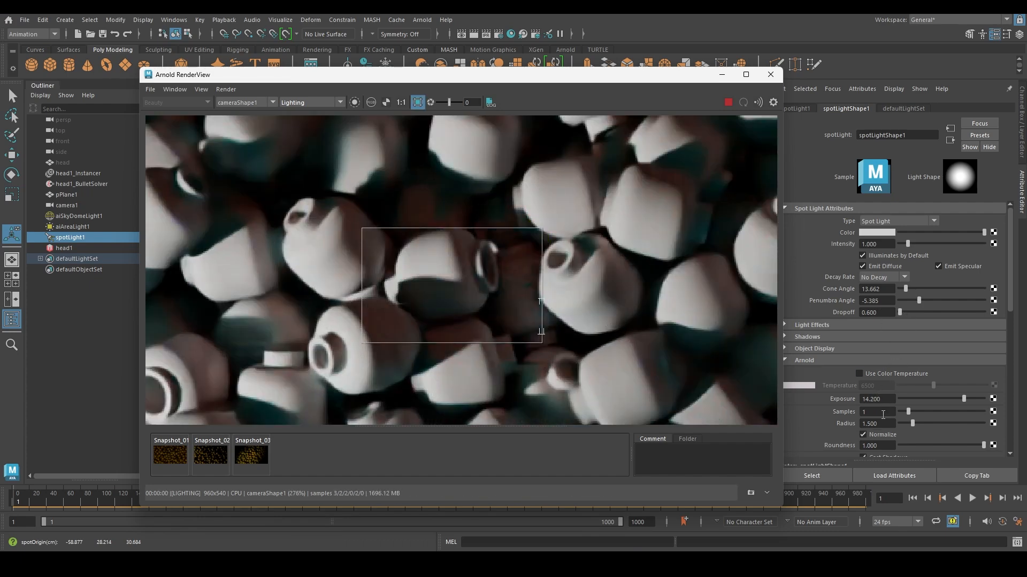
- Try spotlight radius values of 2, 4 and 10 to compare the shadow softness in the cropped region
left_click_drag(884, 424, 838, 425)
type("1")
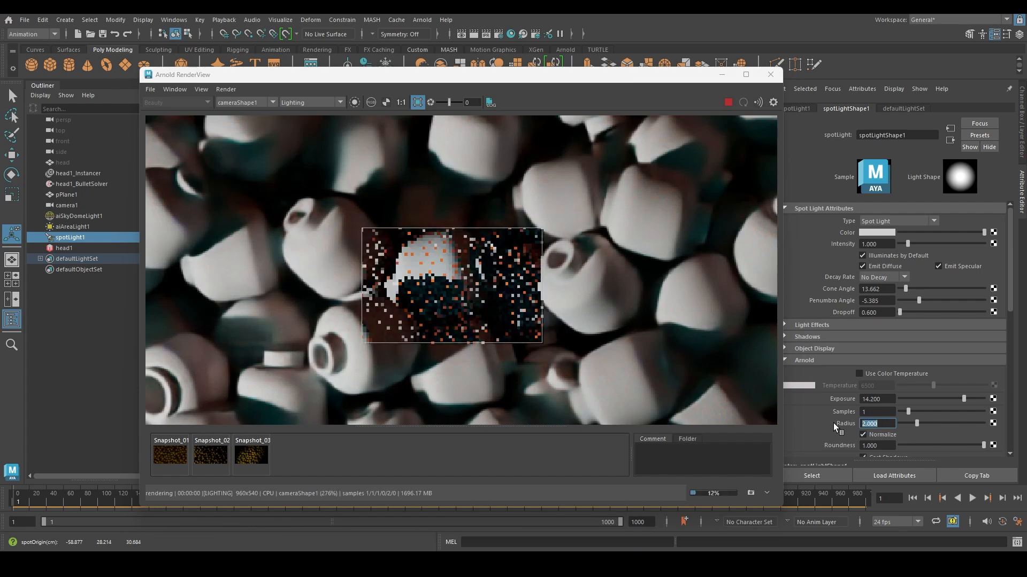
type("4")
key("Return")
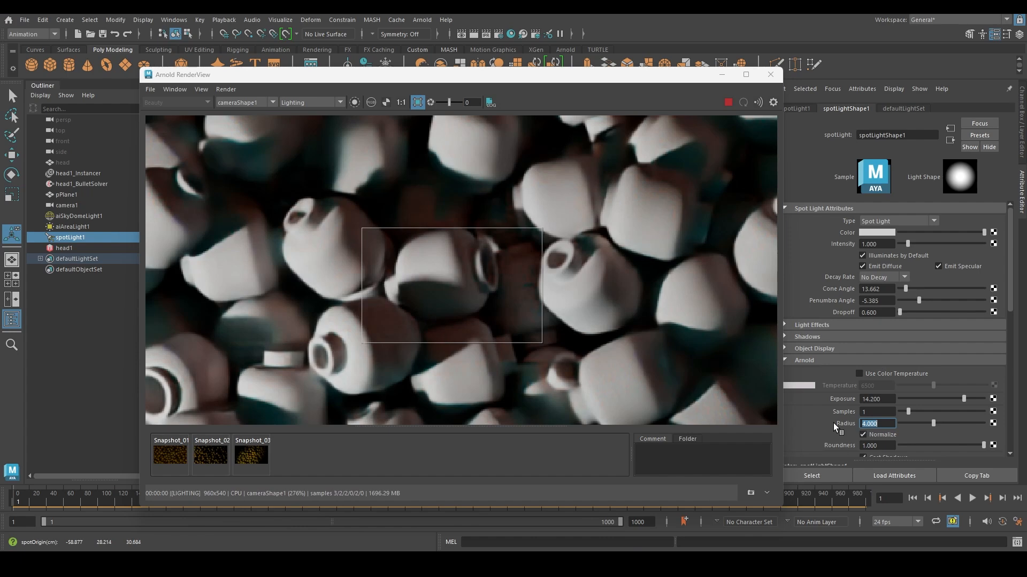
type("10")
key("Return")
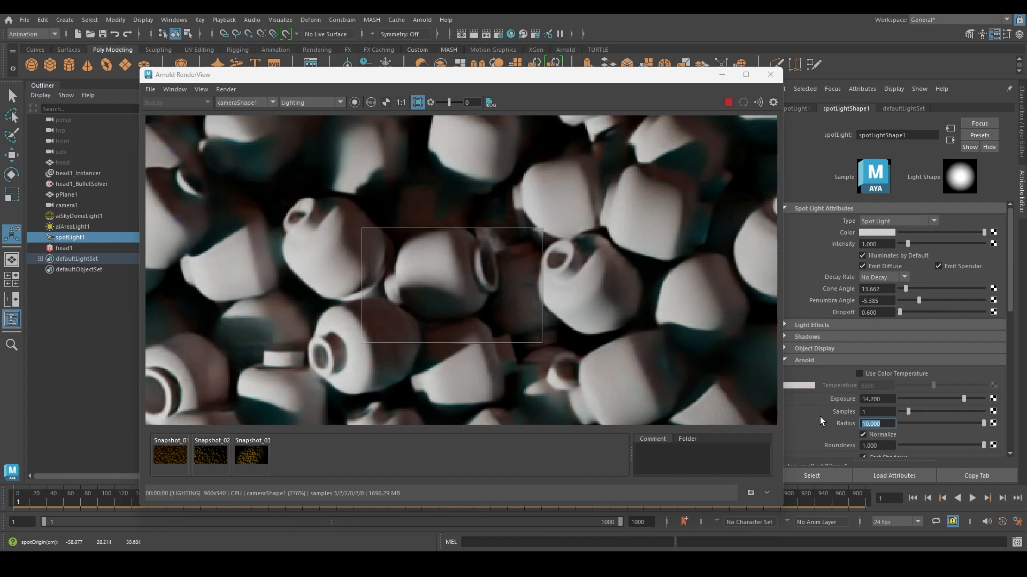
- Return the render view to Shading mode and inspect the shadows on the cropped head
left_click(309, 102)
left_click(305, 113)
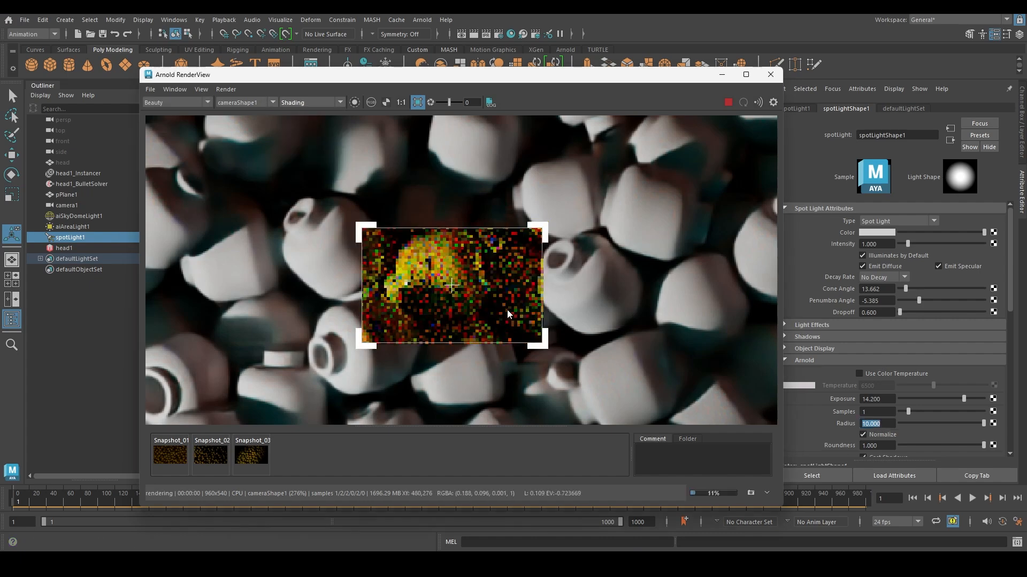
scroll(537, 307, "down", 2)
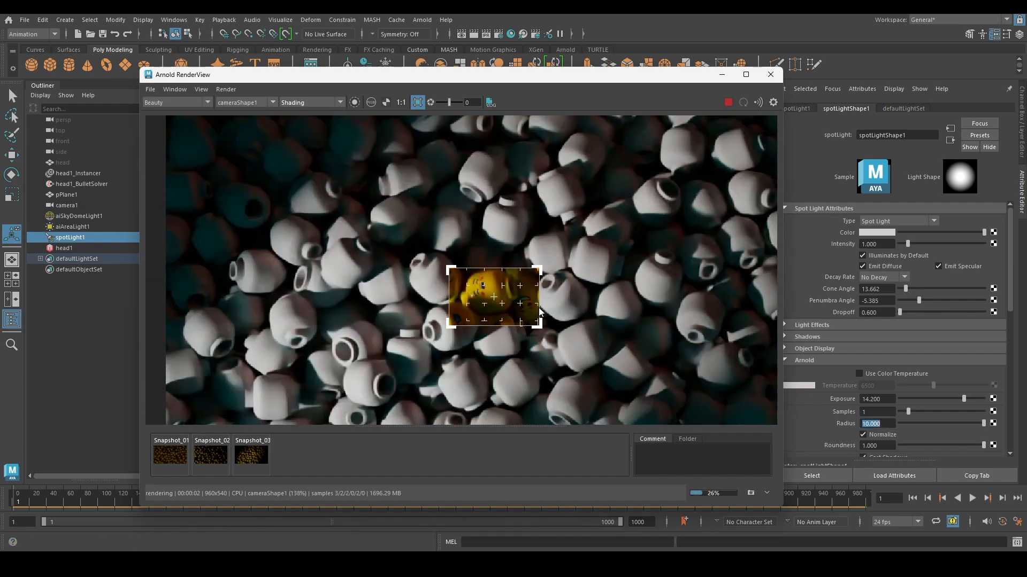
scroll(538, 307, "up", 1)
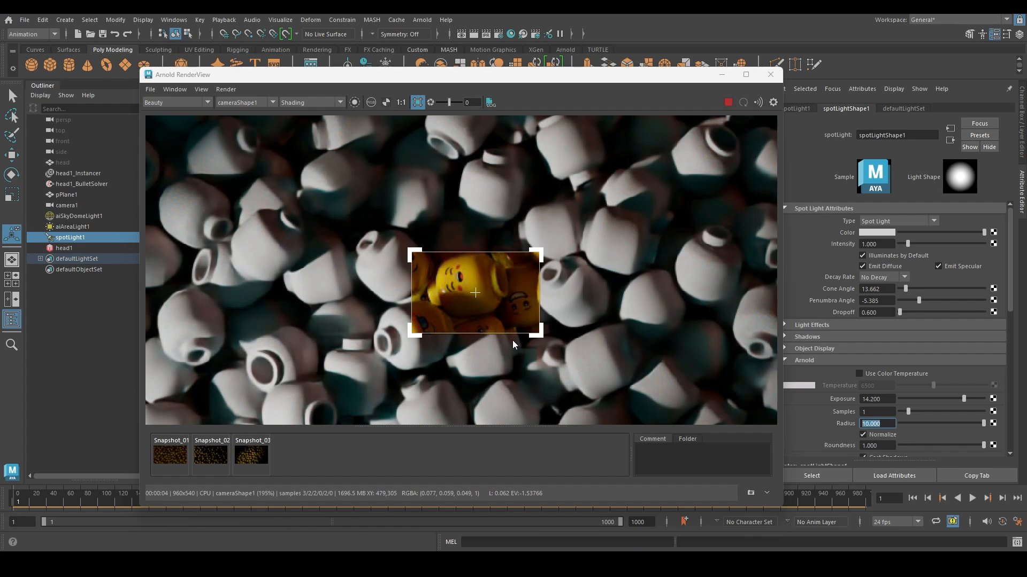
scroll(512, 340, "down", 3)
- Redraw the crop region larger to cover a group of central heads, and set the spotlight's radius to 5
left_click_drag(379, 242, 595, 355)
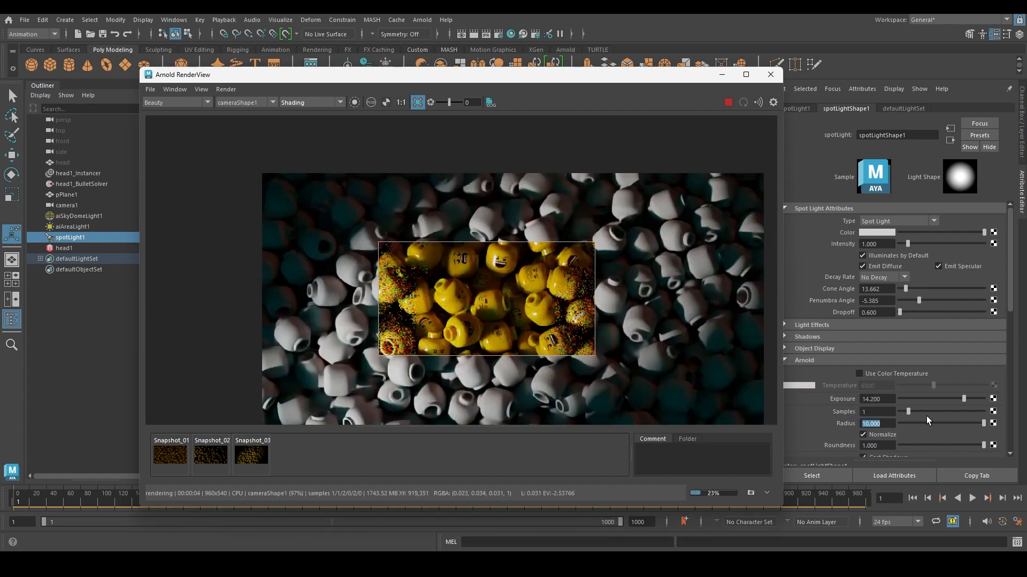
type("5")
key("Return")
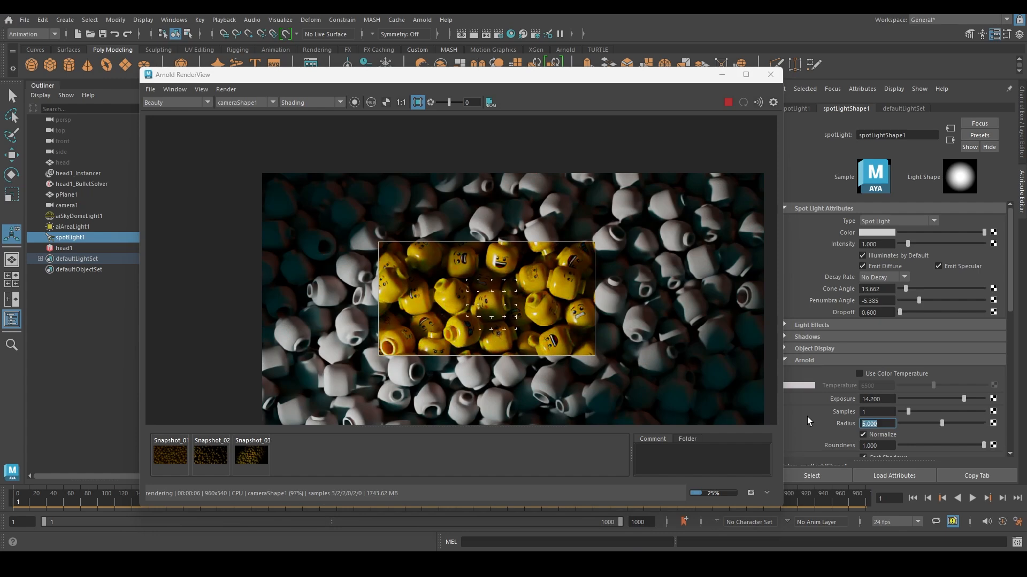
- Set the spotlight's radius to 3 and clear the crop region so the whole frame renders
type("3")
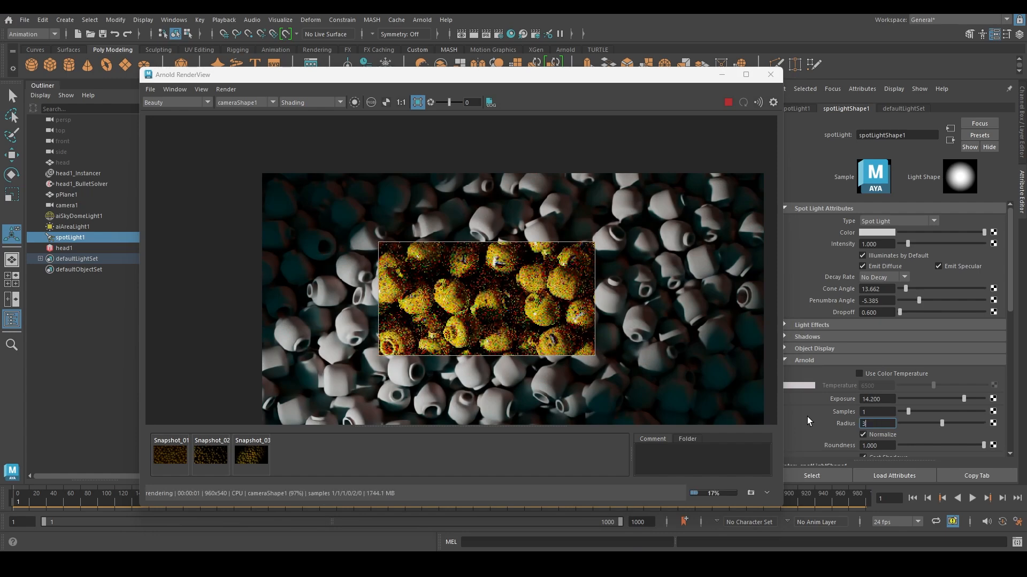
key("Return")
left_click_drag(487, 80, 568, 80)
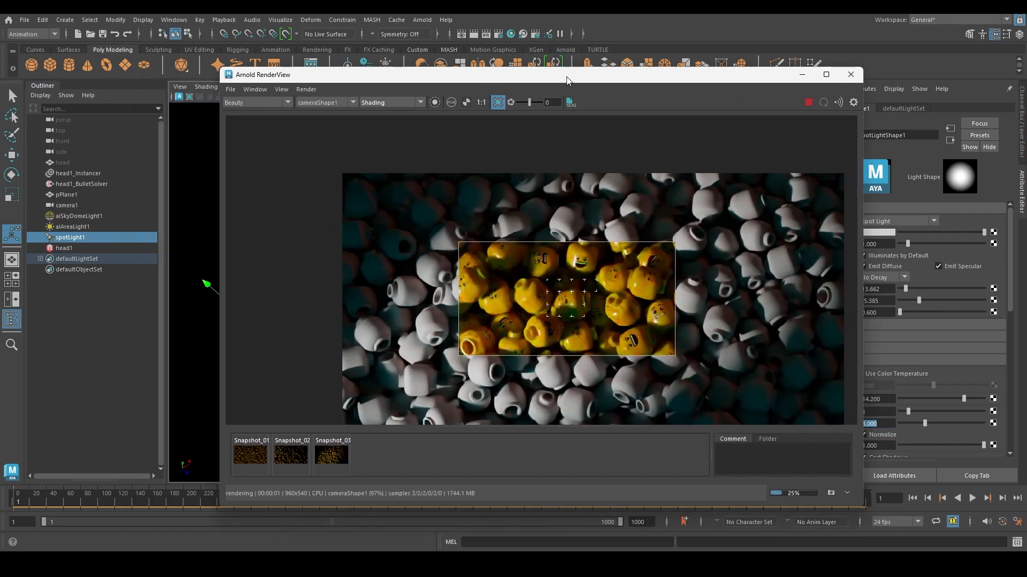
left_click(719, 227)
scroll(653, 289, "down", 3)
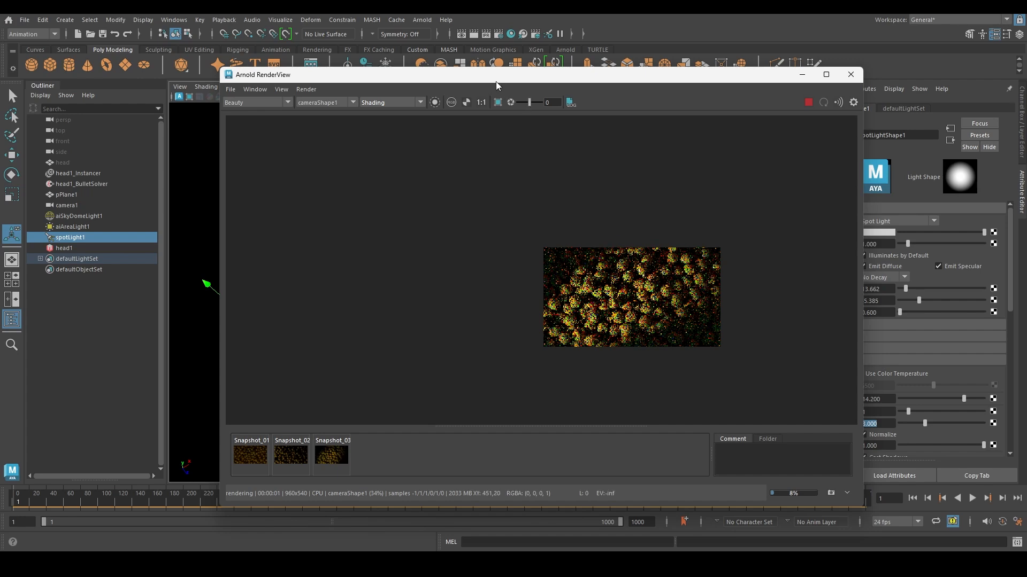
- Raise the spotlight's origin vertically in the viewport to a height of about 36.3 cm
left_click_drag(496, 81, 626, 80)
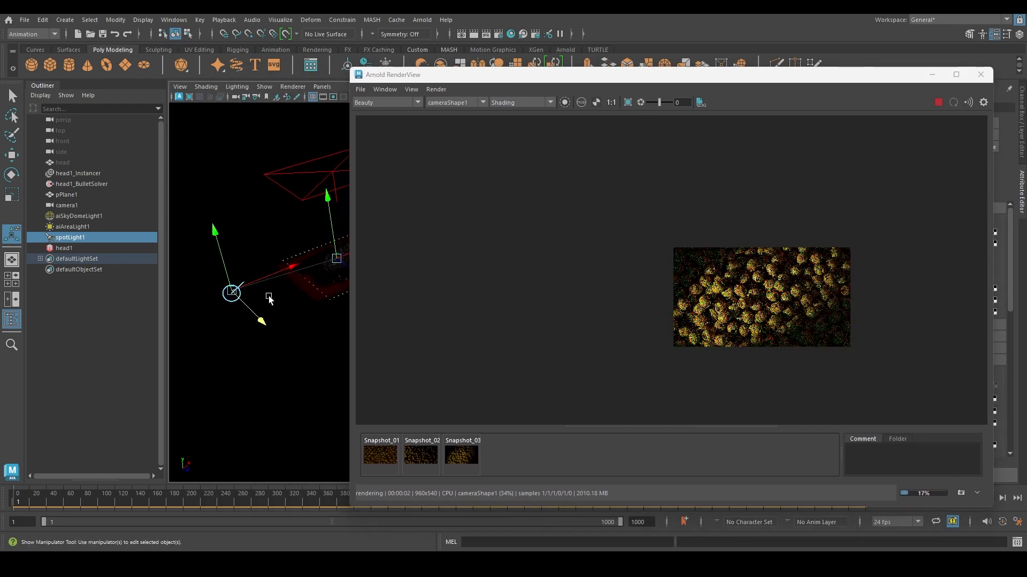
left_click_drag(225, 263, 223, 240)
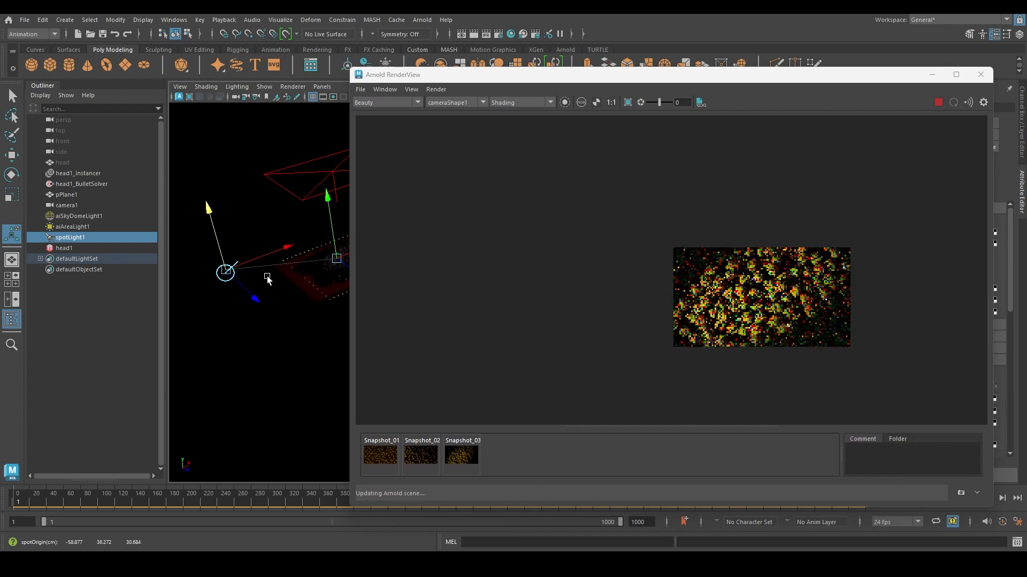
left_click_drag(508, 70, 285, 94)
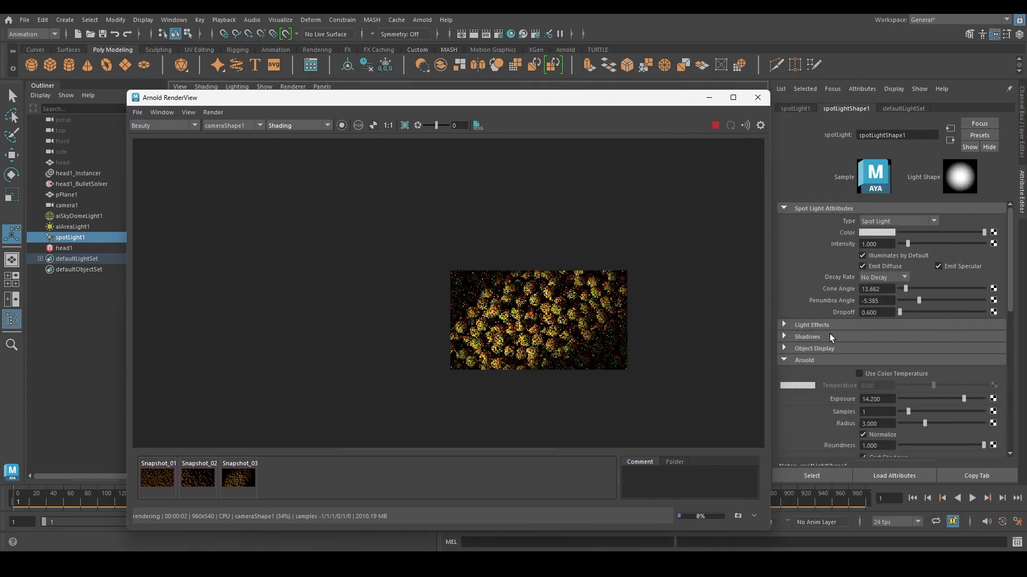
- Set the spotlight's cone angle to about 11.162 and its penumbra angle to about -0.641
left_click_drag(885, 289, 753, 314, "ctrl")
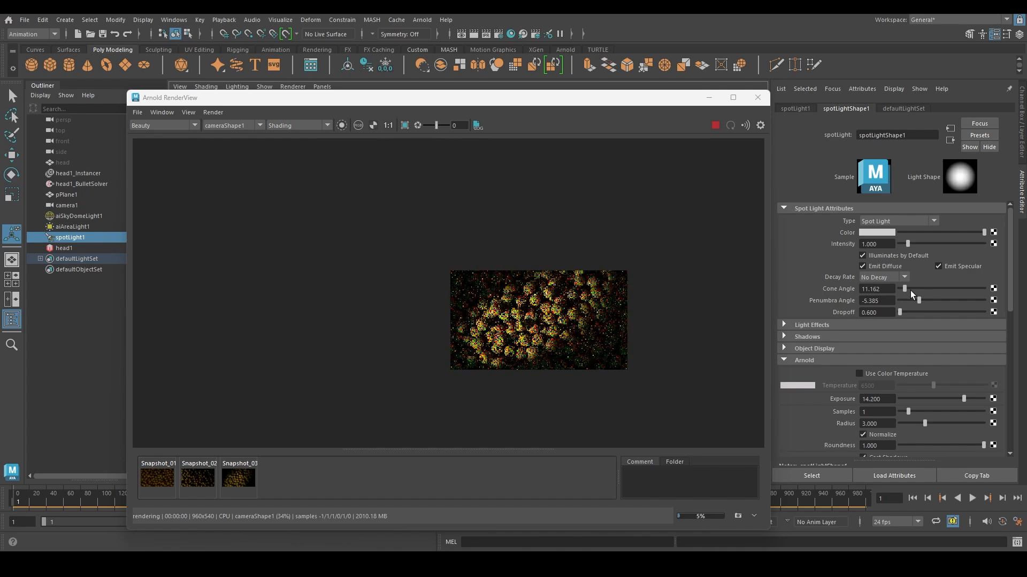
left_click_drag(919, 300, 938, 301)
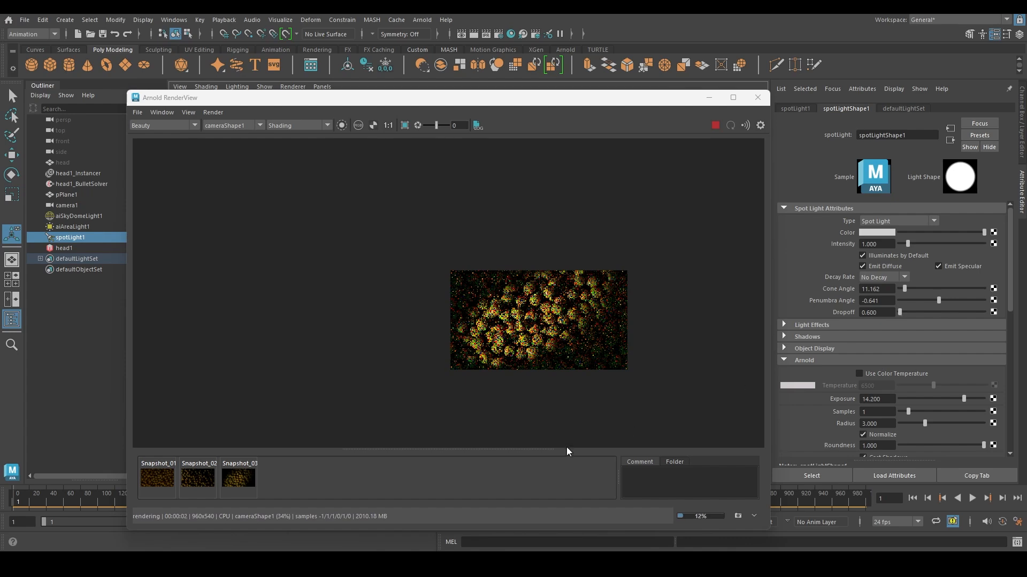
- Move the spotlight's origin farther from the heads along X to about -67.4 cm
left_click_drag(418, 98, 698, 103)
middle_click_drag(298, 261, 347, 237, "alt")
left_click_drag(326, 250, 321, 275, "alt")
left_click_drag(347, 231, 326, 240)
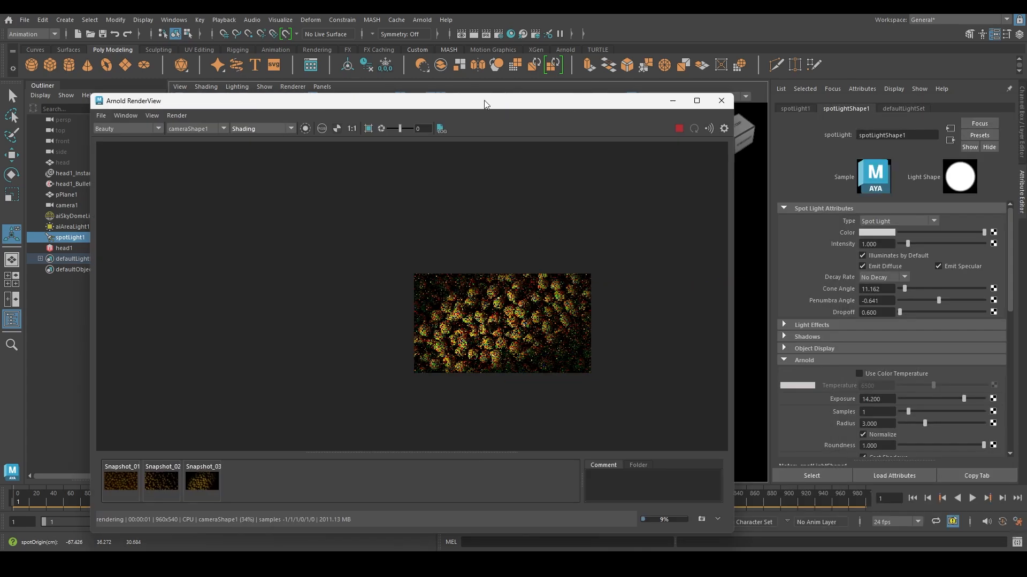
- Frame the full render more closely and switch its debug shading to Lighting mode
scroll(535, 337, "up", 3)
middle_click_drag(535, 337, 496, 322)
scroll(472, 303, "up", 1)
scroll(471, 303, "up", 1)
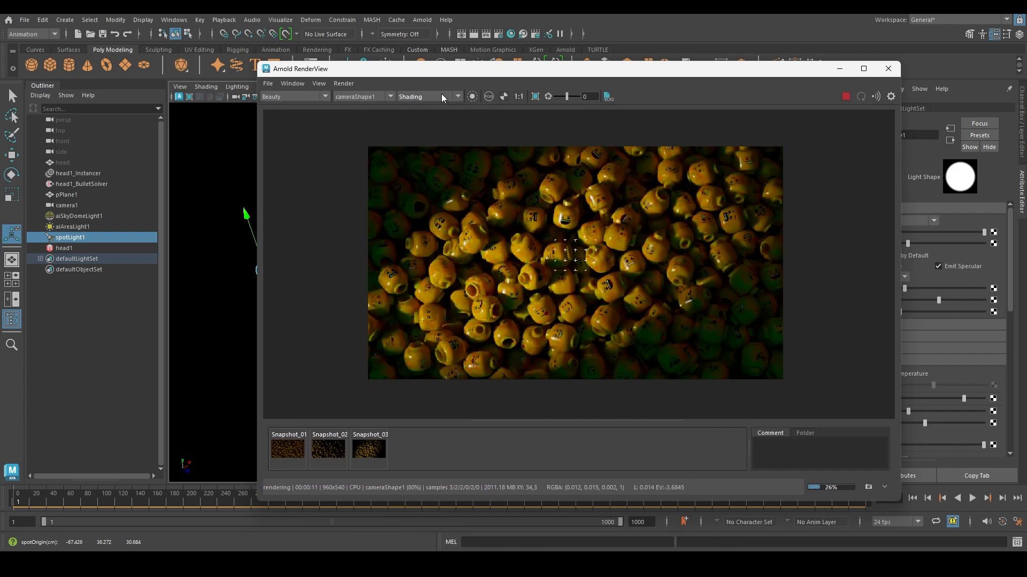
left_click(441, 96)
left_click(424, 120)
mouse_move(697, 74)
left_mouse_down()
mouse_move(560, 85)
mouse_move(580, 112)
mouse_move(517, 72)
mouse_move(647, 134)
left_mouse_up()
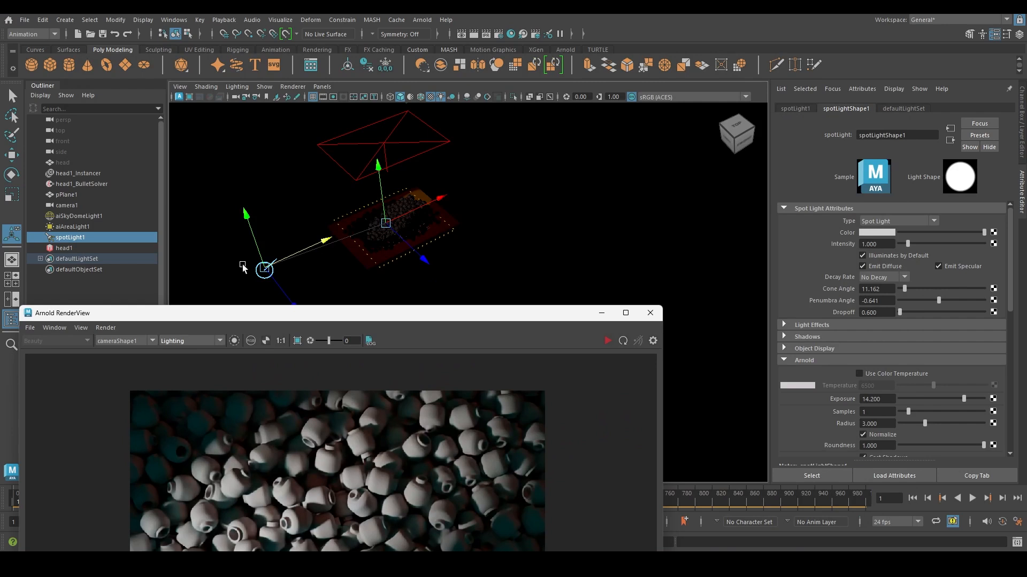
- Review the light filter types available for the spotlight, including gobo, barndoor, light blocker and light decay
left_click_drag(223, 224, 295, 303)
scroll(796, 307, "down", 3)
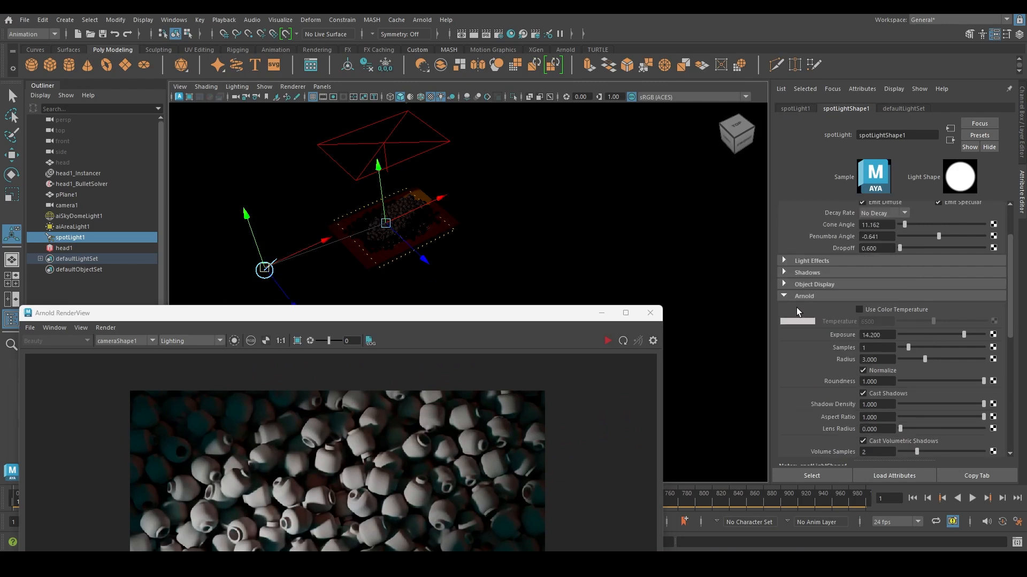
scroll(832, 342, "down", 4)
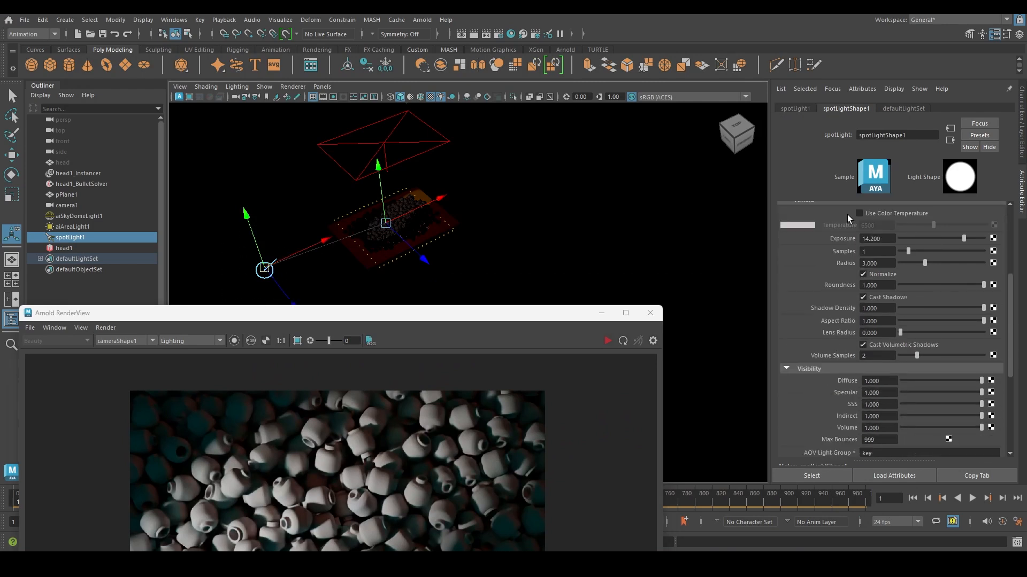
scroll(853, 351, "down", 7)
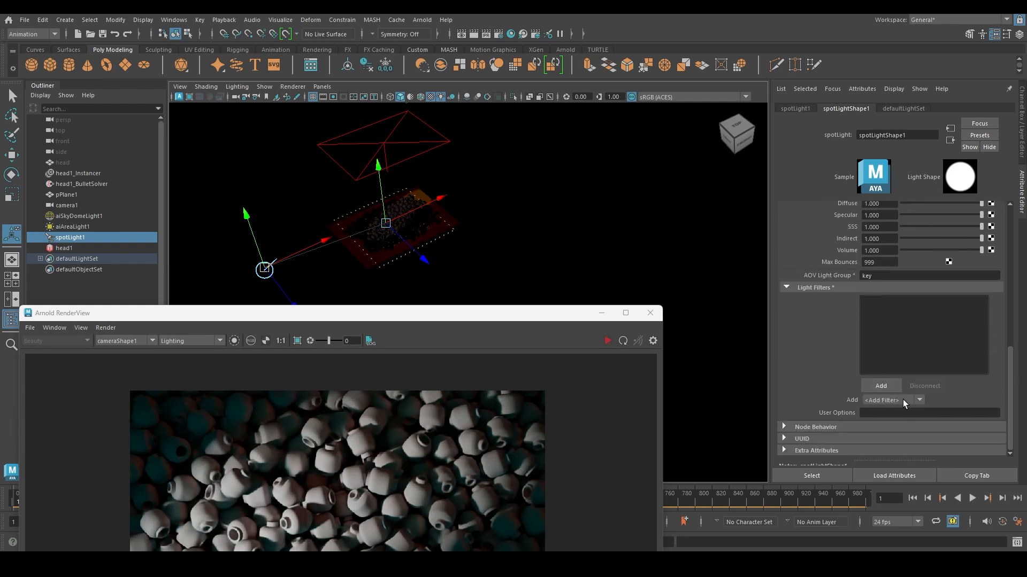
left_click(892, 385)
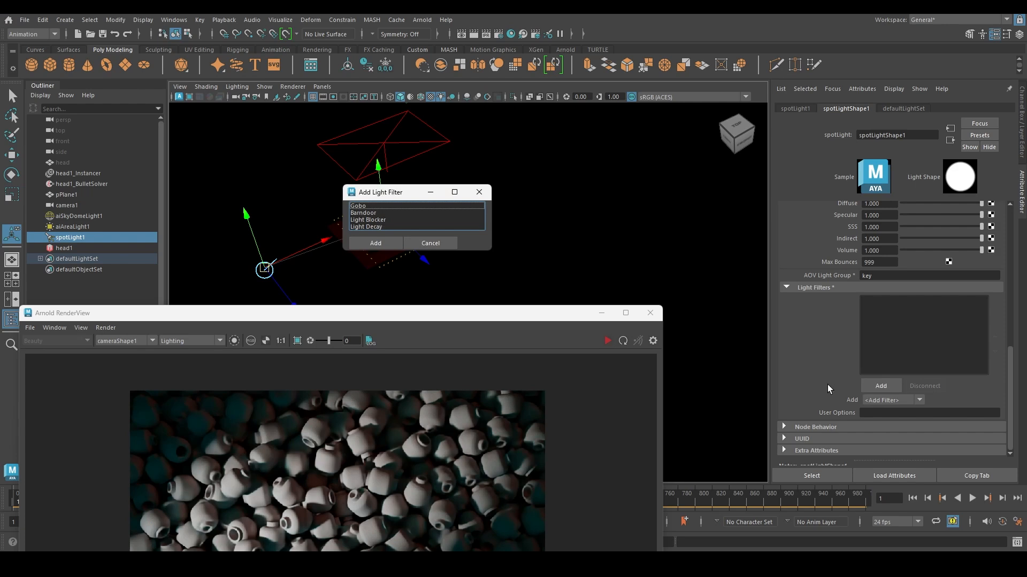
left_click(376, 207)
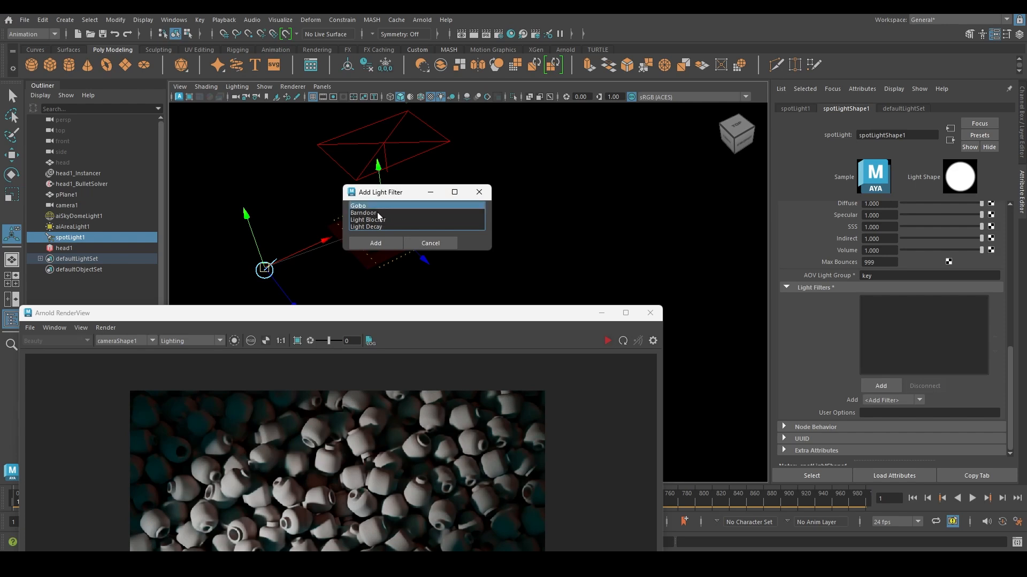
left_click(485, 195)
left_click(896, 401)
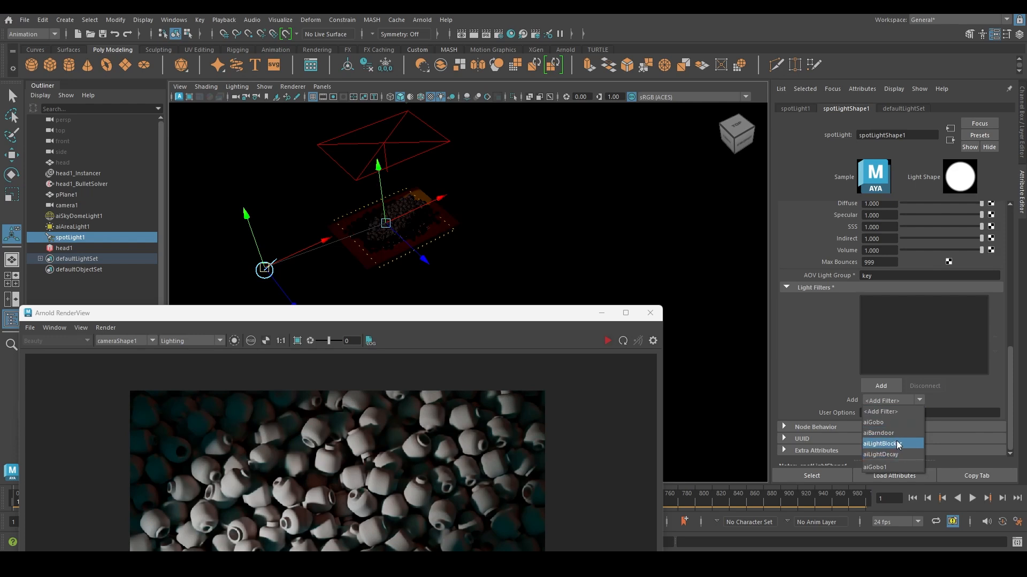
left_click(958, 405)
left_click(898, 400)
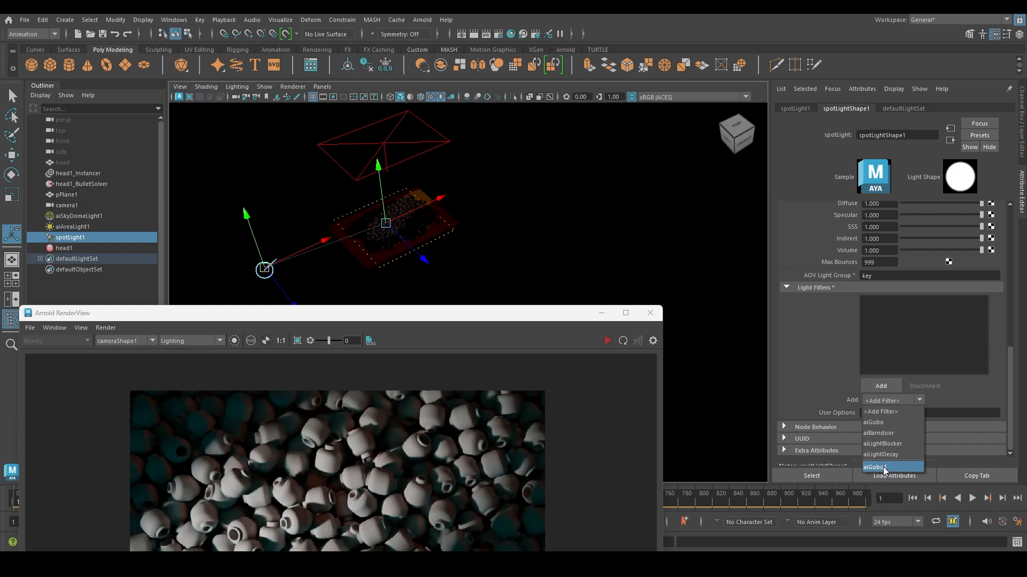
left_click(868, 402)
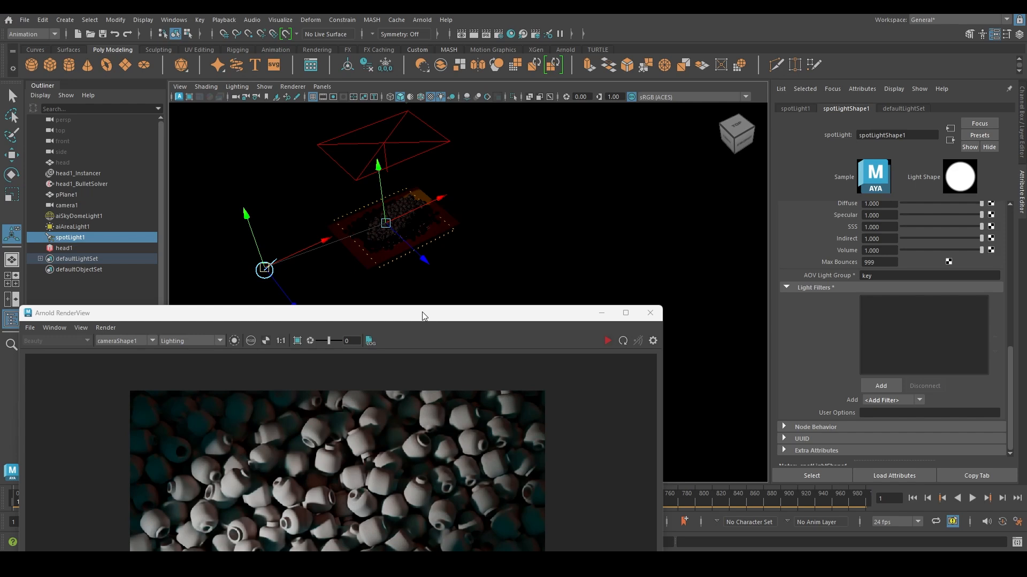
- Attach the existing aiGobo1 filter to the spotlight, delete that leftover gobo node, and reselect the spotlight
left_click(900, 401)
left_click(885, 300)
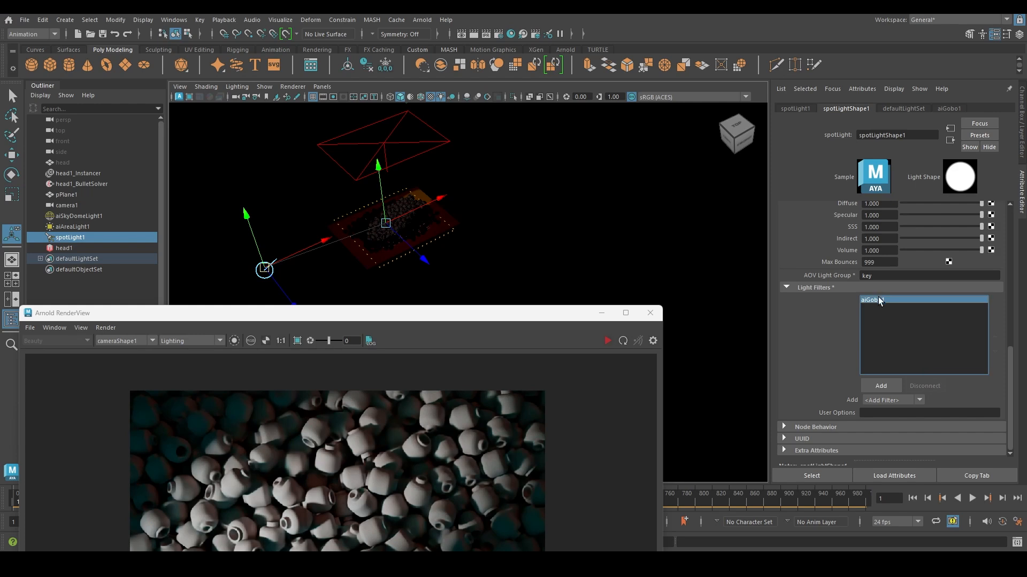
left_click(823, 477)
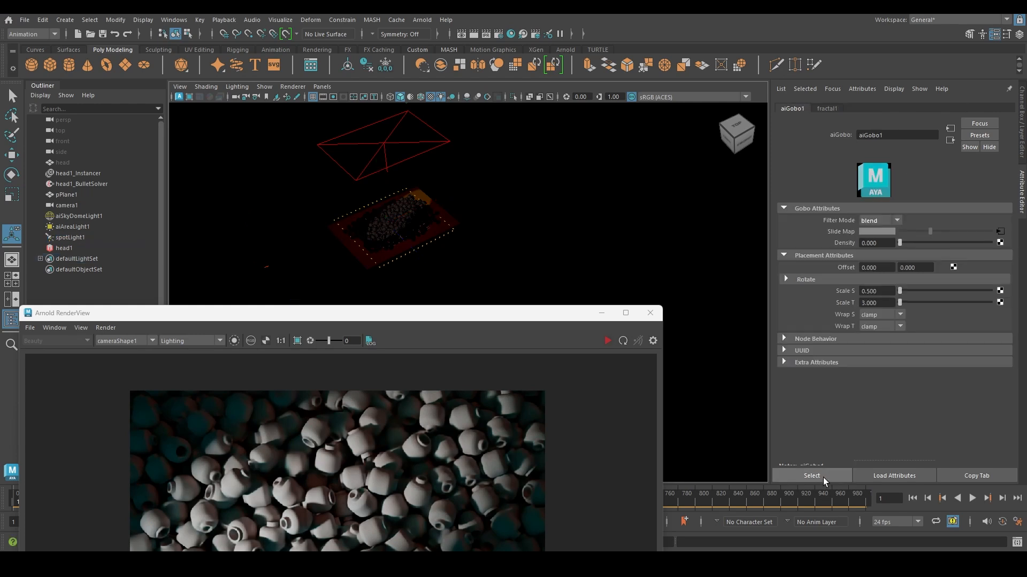
left_click(71, 237)
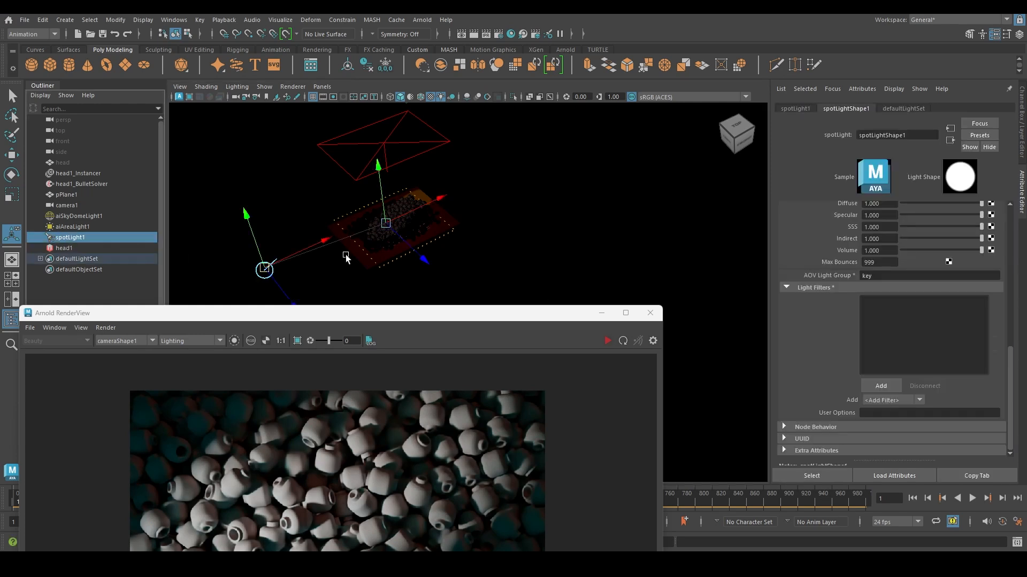
- Add a new aiGobo light filter to the spotlight and open its attributes
left_click(908, 400)
left_click(893, 423)
left_click(876, 302)
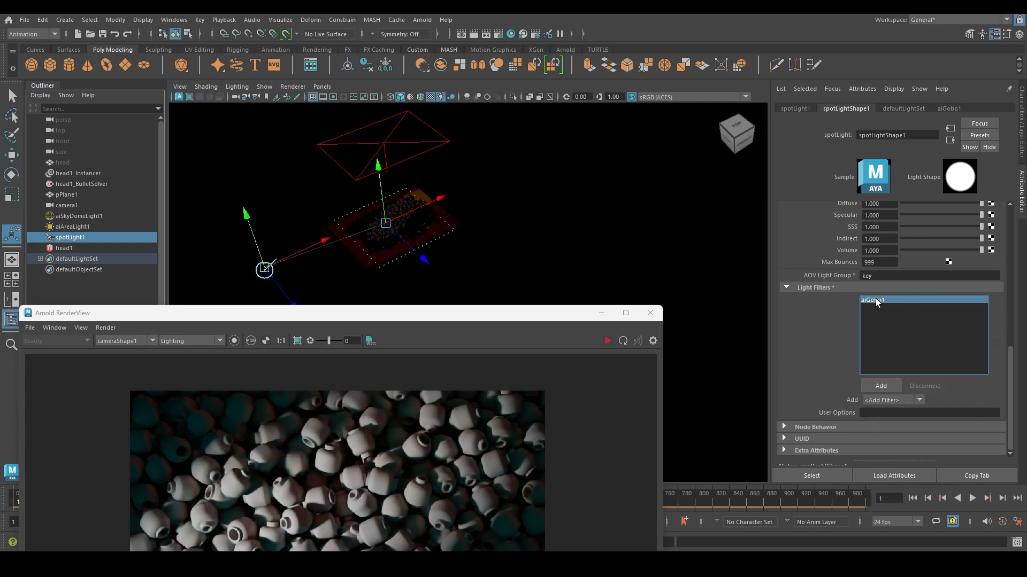
double_click(875, 300)
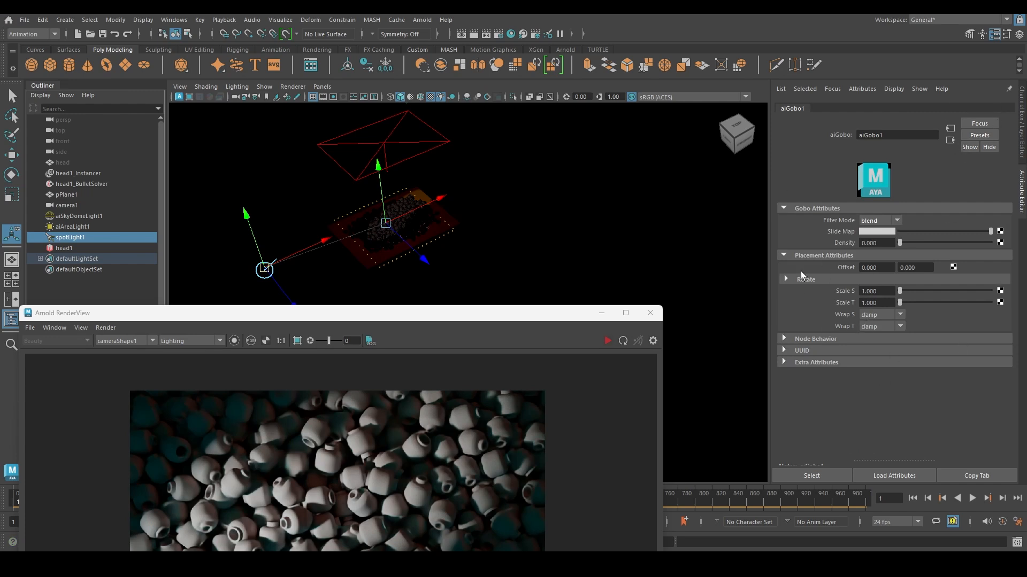
- Review the filter mode options of the gobo without changing the mode
left_click(884, 221)
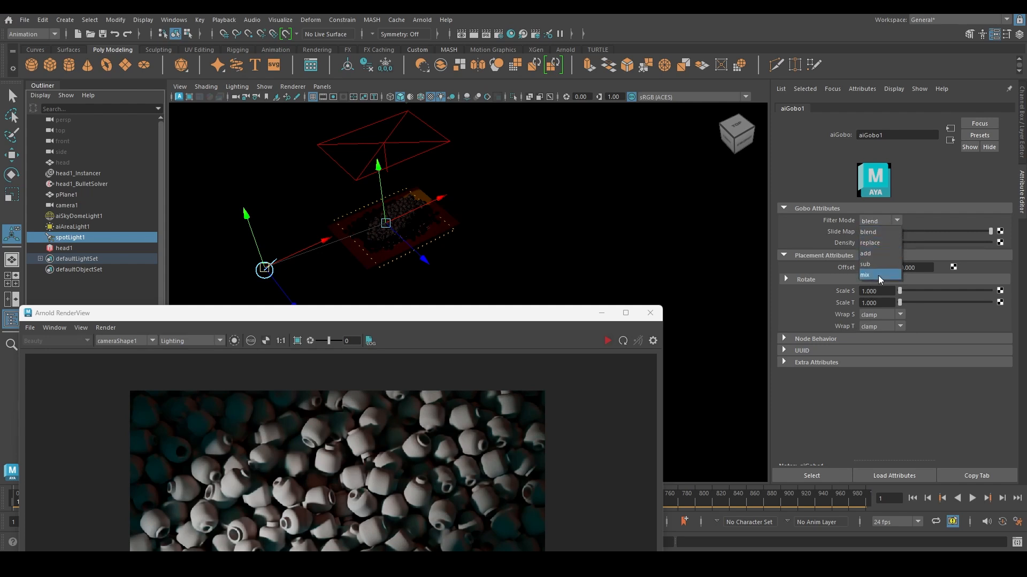
left_click(930, 219)
left_click(878, 221)
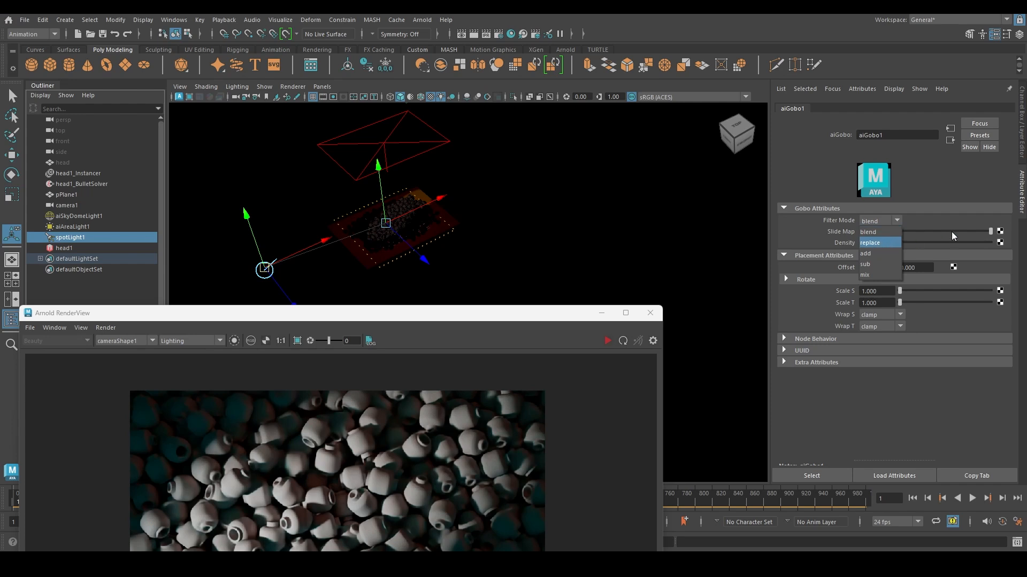
left_click(951, 217)
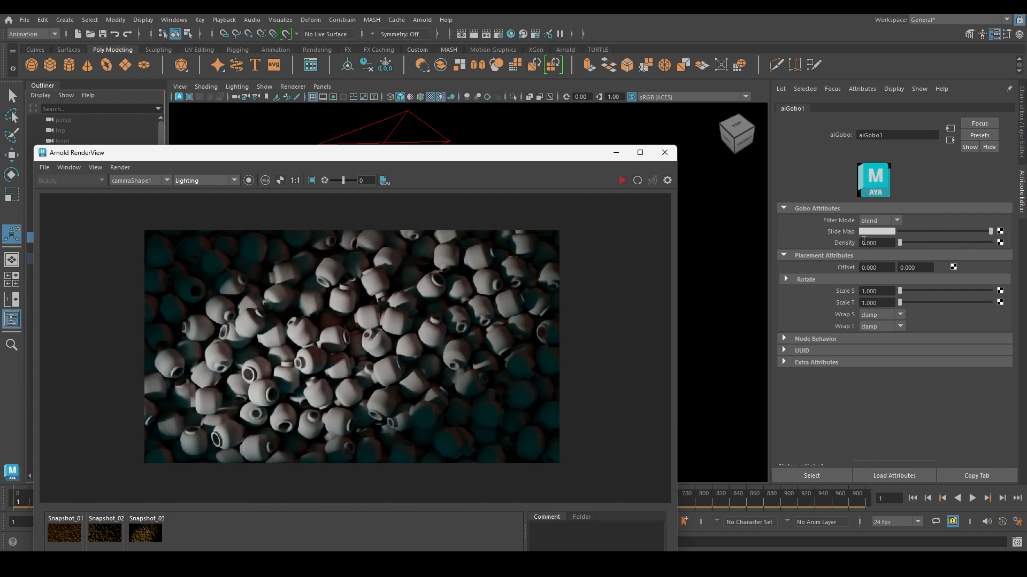
- Try the replace filter mode and a density of 1 on the gobo, and restore blend mode with 0 density
left_click(880, 220)
left_click(882, 242)
left_click_drag(906, 241, 995, 242)
left_click_drag(886, 243, 778, 231)
type("1")
key("Return")
type("0")
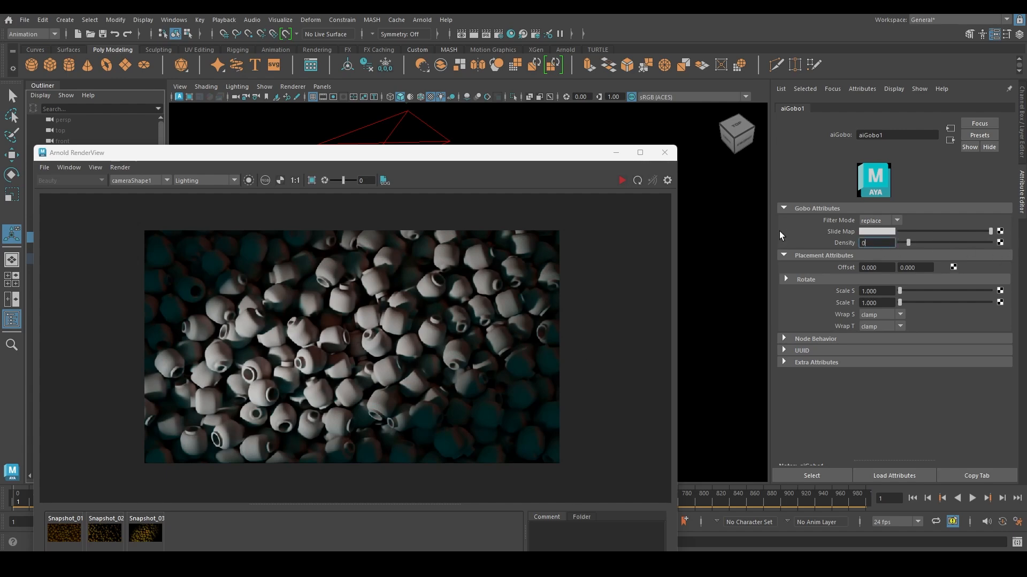
key("Return")
key("Tab")
left_click(890, 219)
- Connect a 2D Fractal texture to the gobo's slide map
left_click(878, 231)
left_click(998, 231)
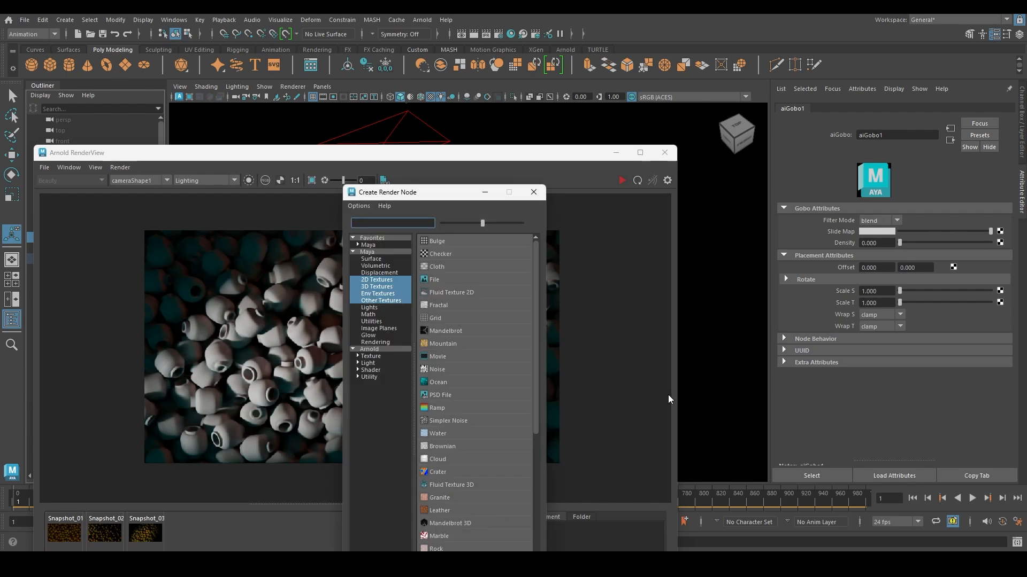
left_click_drag(541, 150, 656, 79)
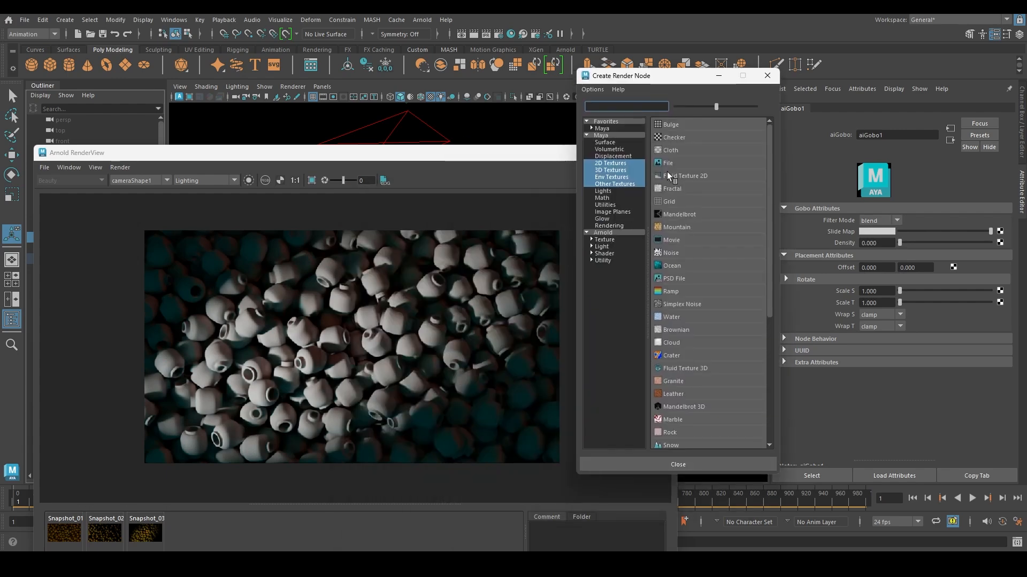
left_click(611, 163)
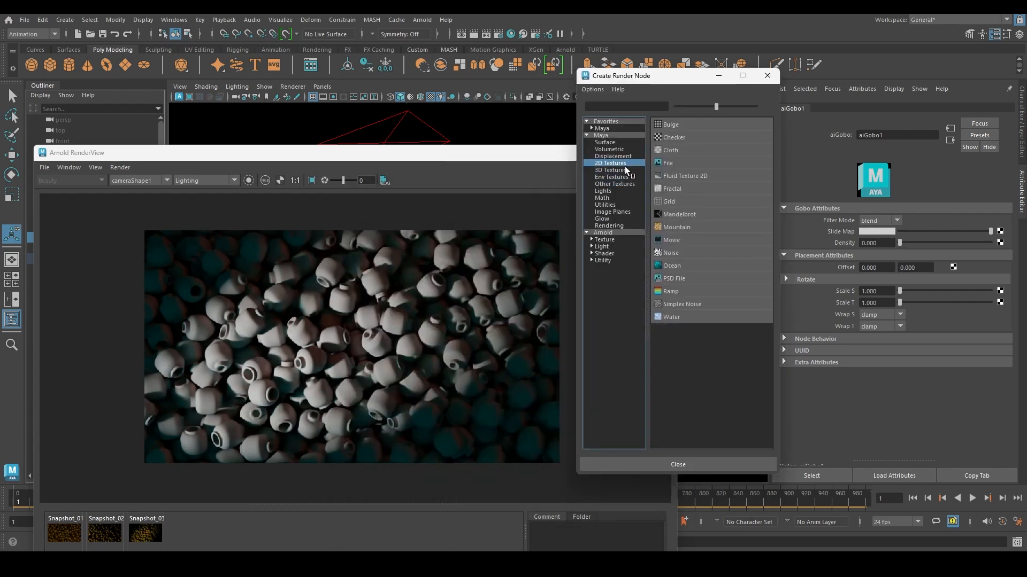
left_click(672, 189)
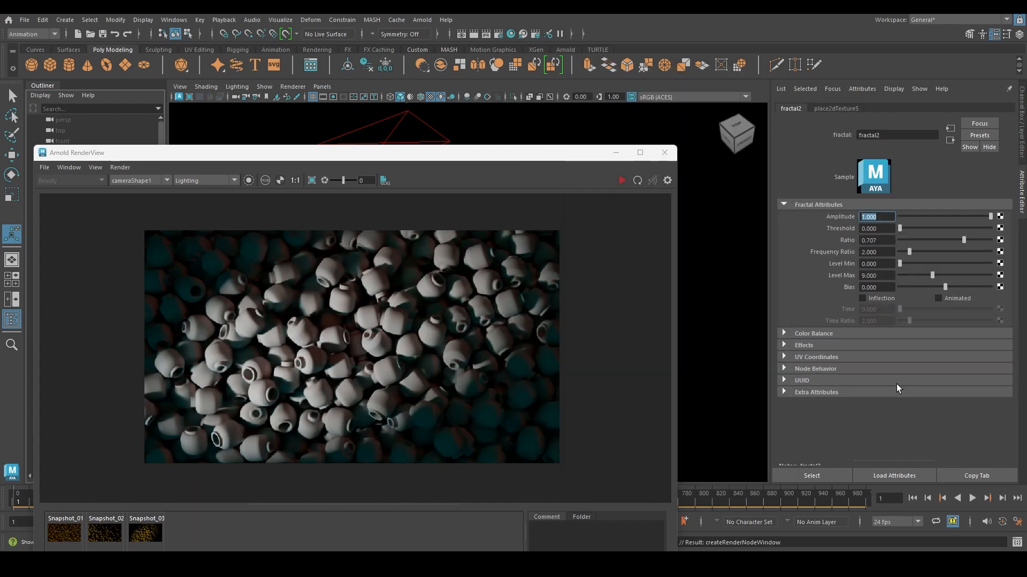
- Restart the interactive render and limit it to a crop region over the central heads to inspect the gobo pattern
left_click_drag(551, 151, 617, 98)
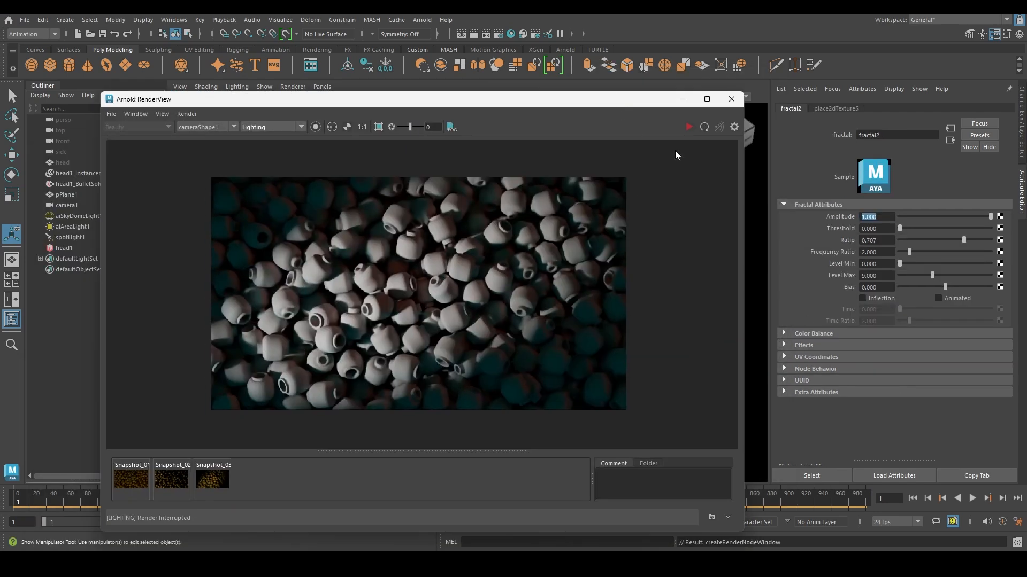
left_click(689, 127)
scroll(411, 307, "up", 3)
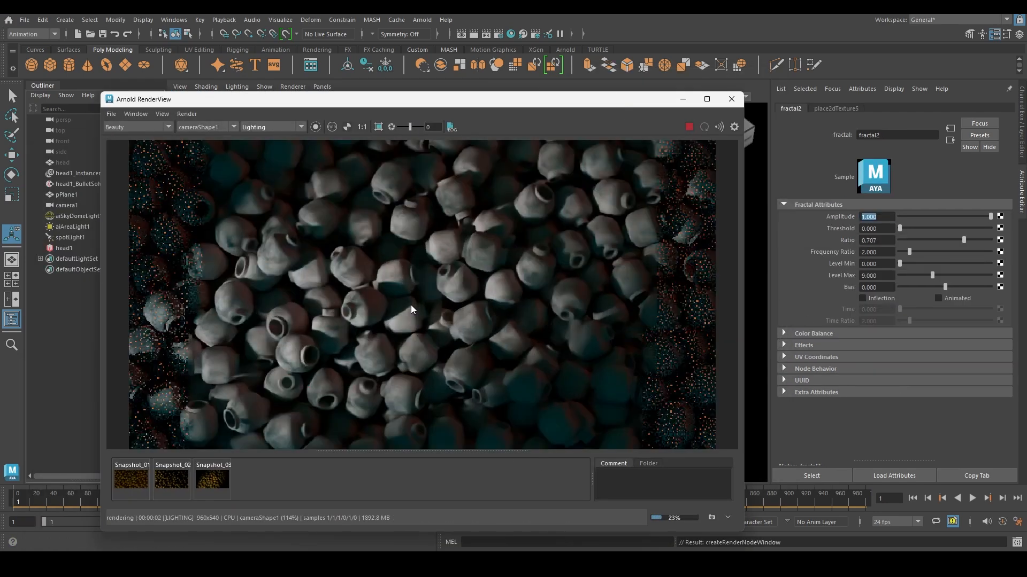
left_click_drag(246, 185, 599, 359)
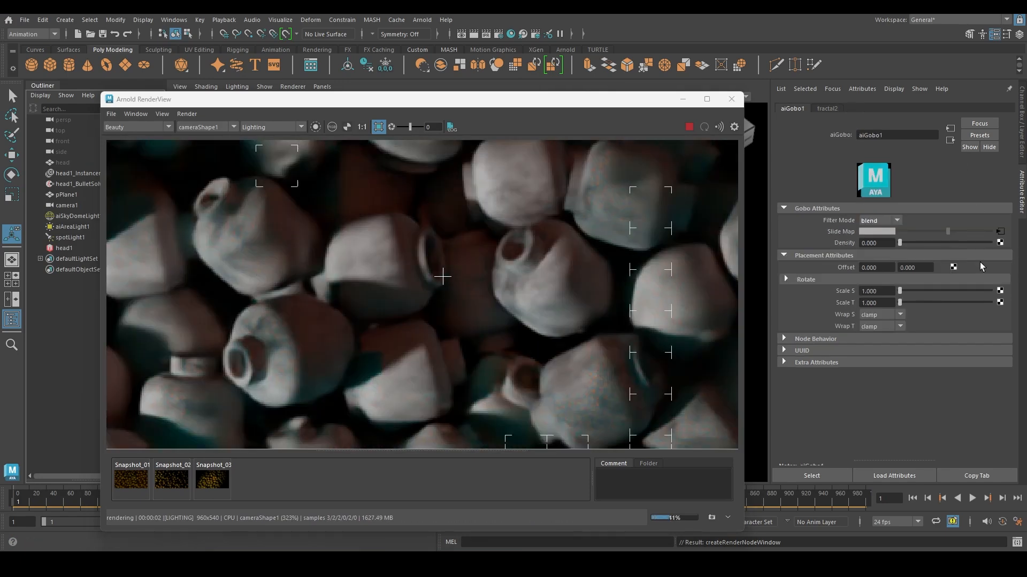
- Try a higher density and the replace filter mode on the gobo, and restore blend mode with 0 density
left_click(880, 220)
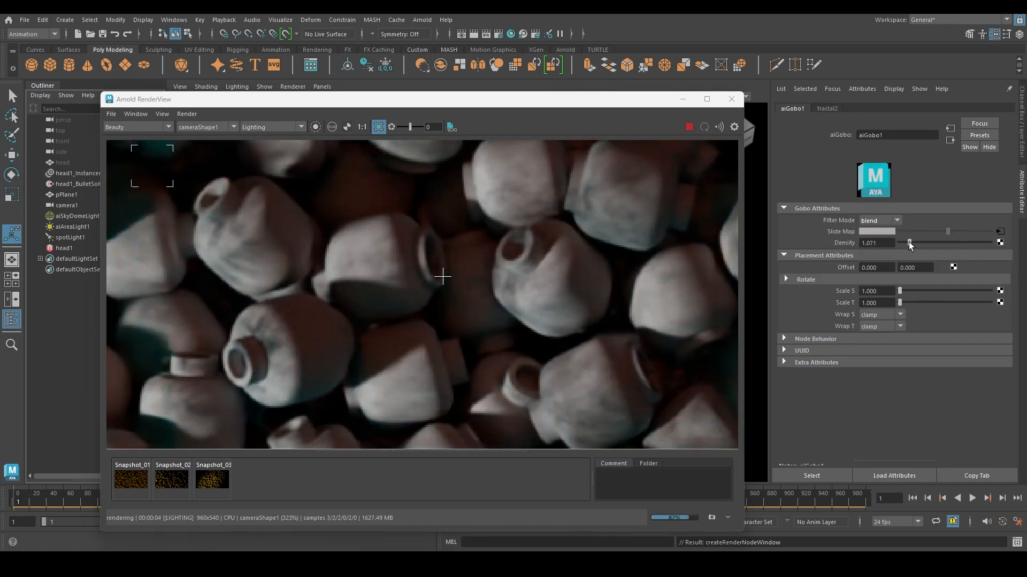
left_click(888, 232)
scroll(386, 273, "down", 3)
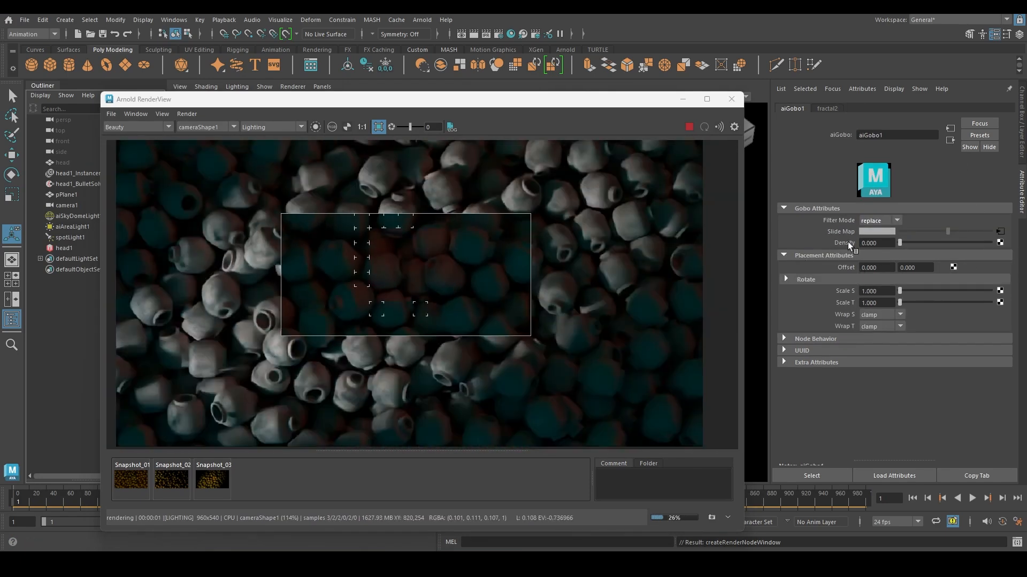
left_click(880, 221)
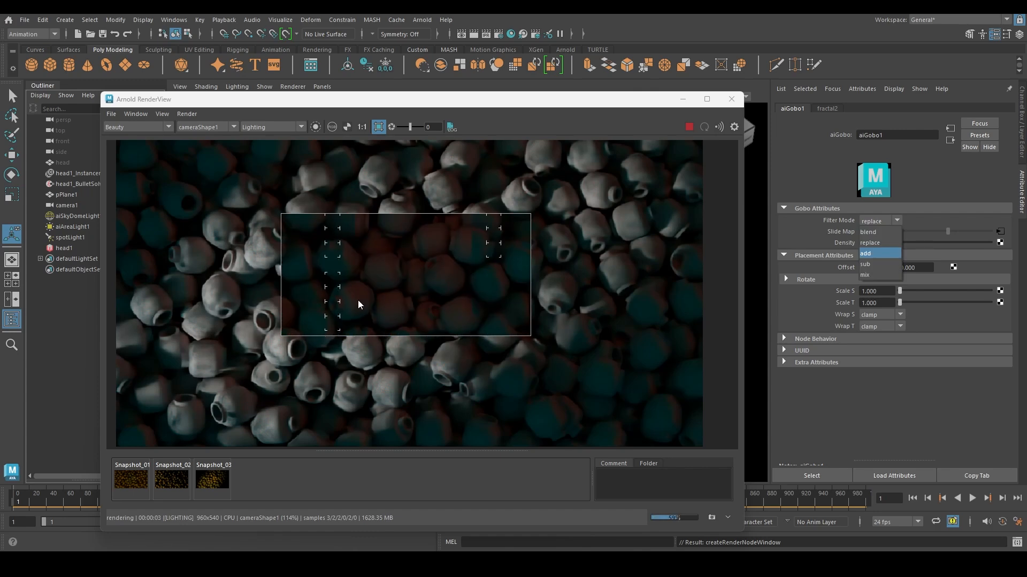
left_click(923, 217)
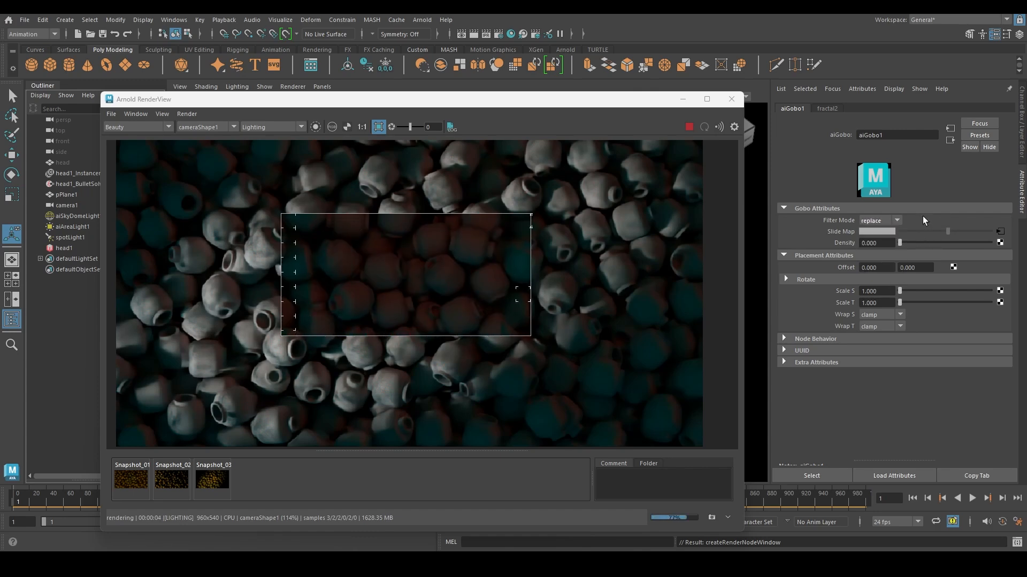
left_click(881, 222)
left_click(871, 232)
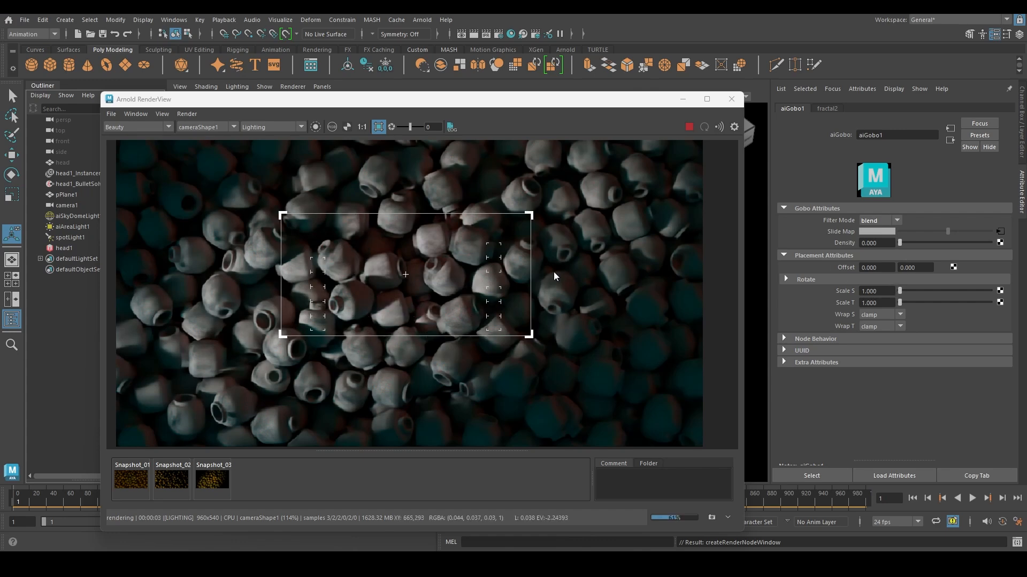
- Set the frequency ratio of the gobo's fractal texture to 1 and check the heads up close in the render
left_click(998, 231)
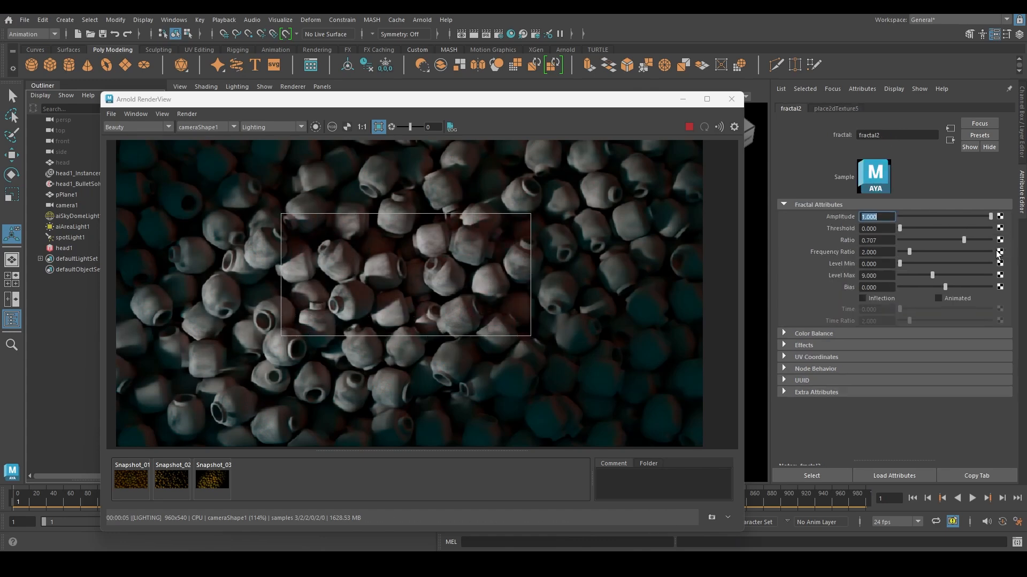
left_click(884, 241)
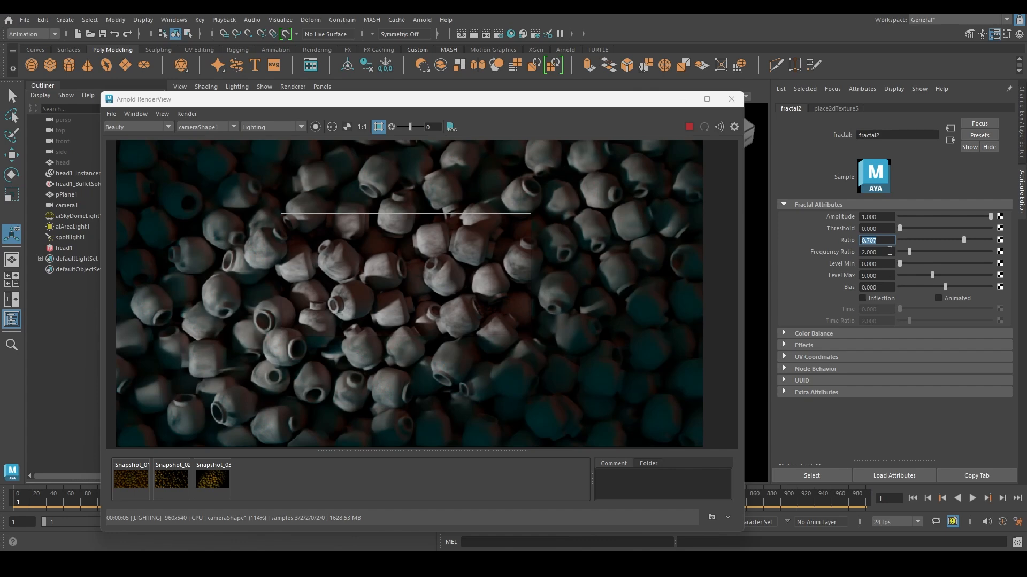
key("Tab")
type("1")
key("Return")
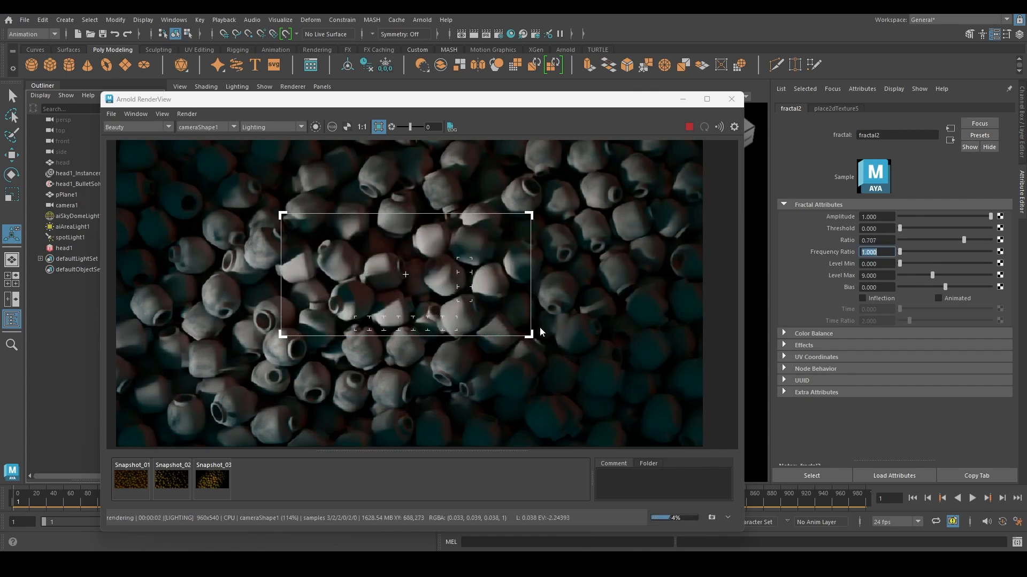
scroll(387, 284, "up", 2)
scroll(387, 284, "up", 1)
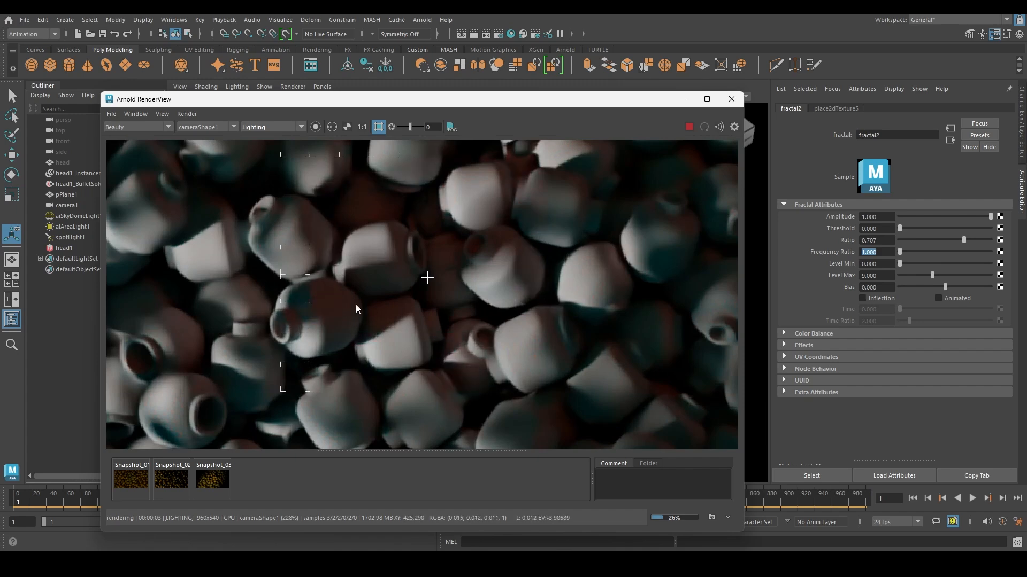
- Set the fractal's amplitude to 0 and store a snapshot of the render for comparison
double_click(875, 216)
type("0")
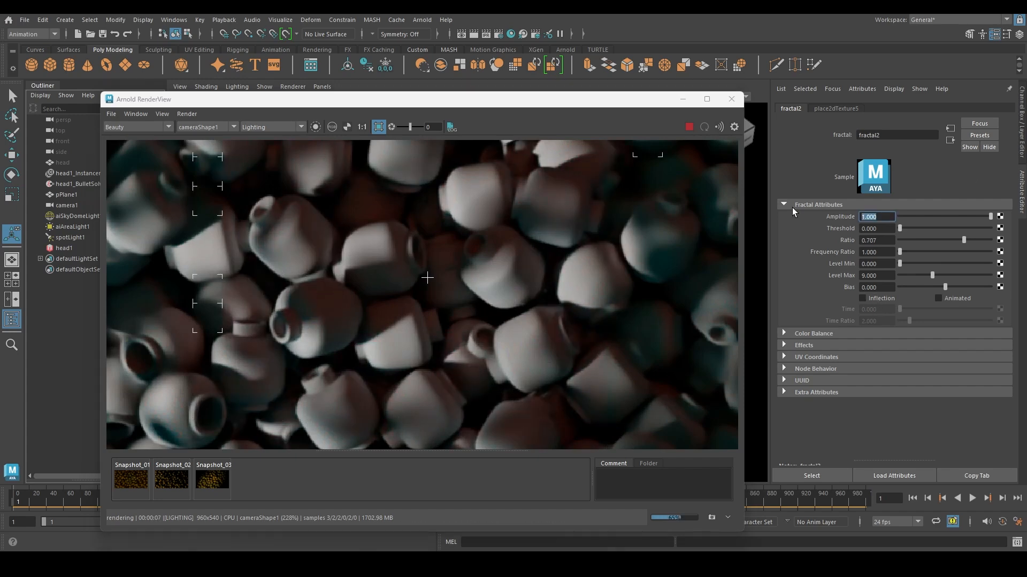
key("Return")
scroll(358, 310, "down", 1)
scroll(356, 307, "up", 1)
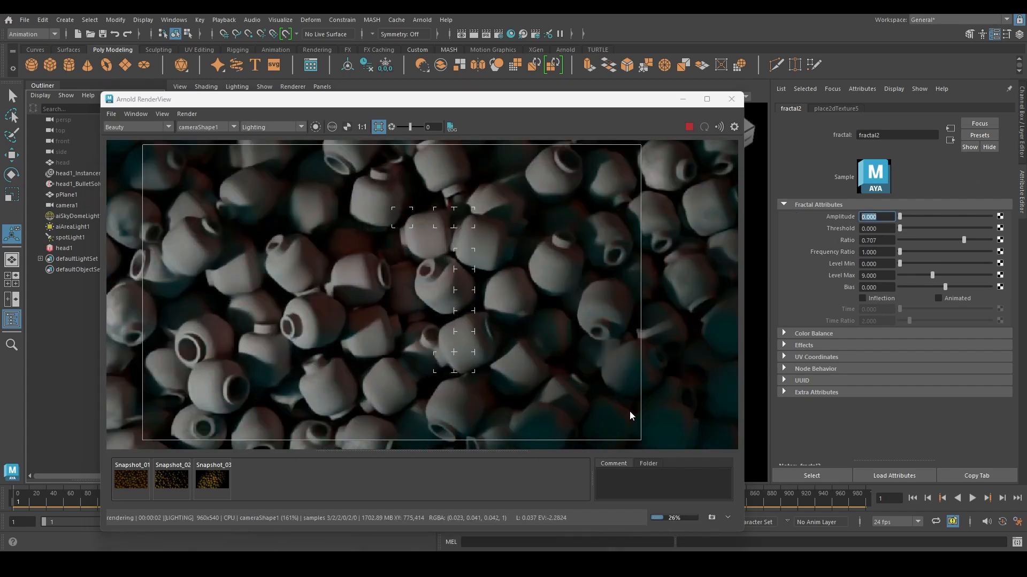
left_click(711, 518)
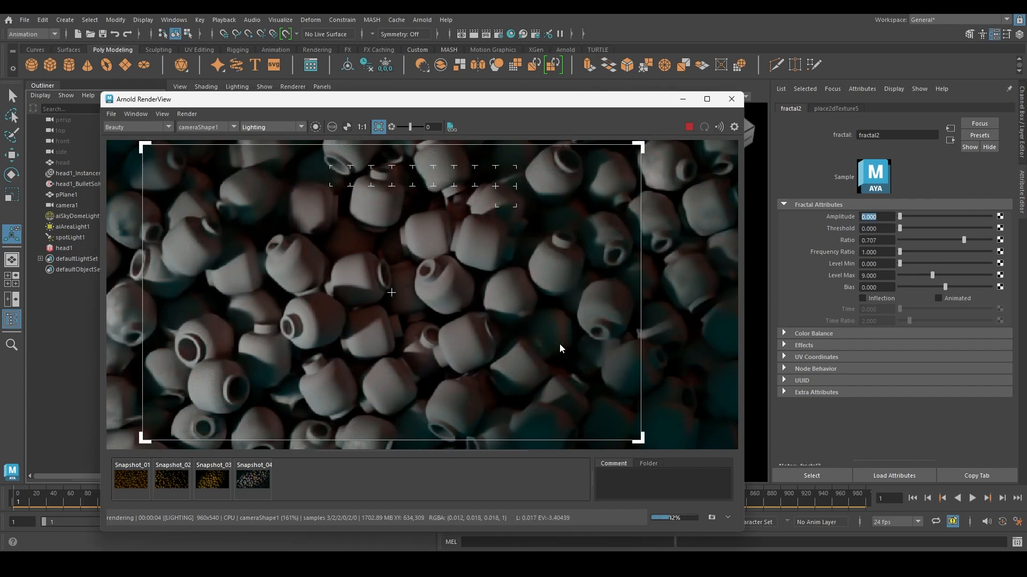
- Undo the amplitude change and compare the updated render with the latest snapshot
key("ctrl+z")
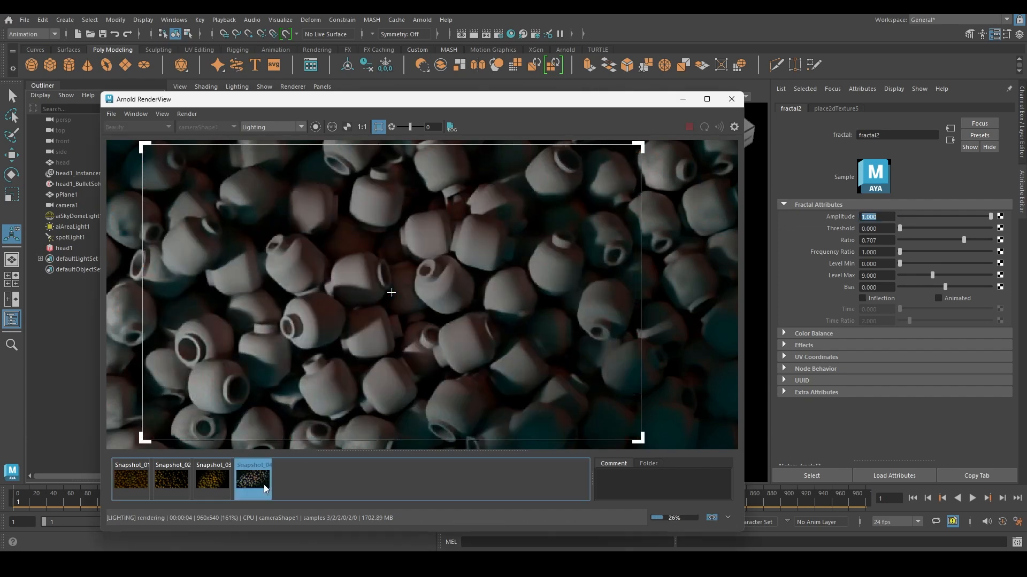
scroll(416, 338, "down", 1)
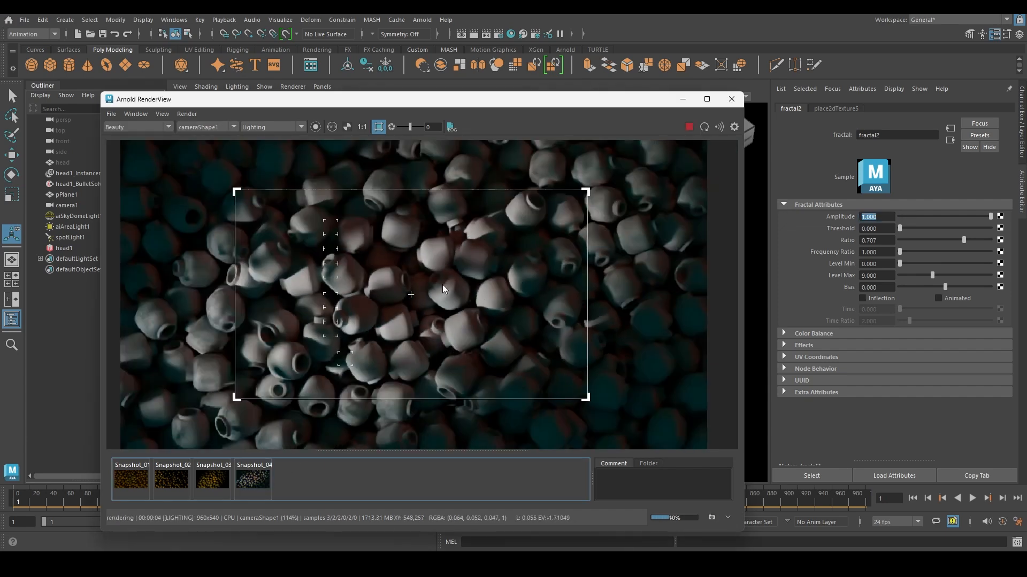
left_click(254, 480)
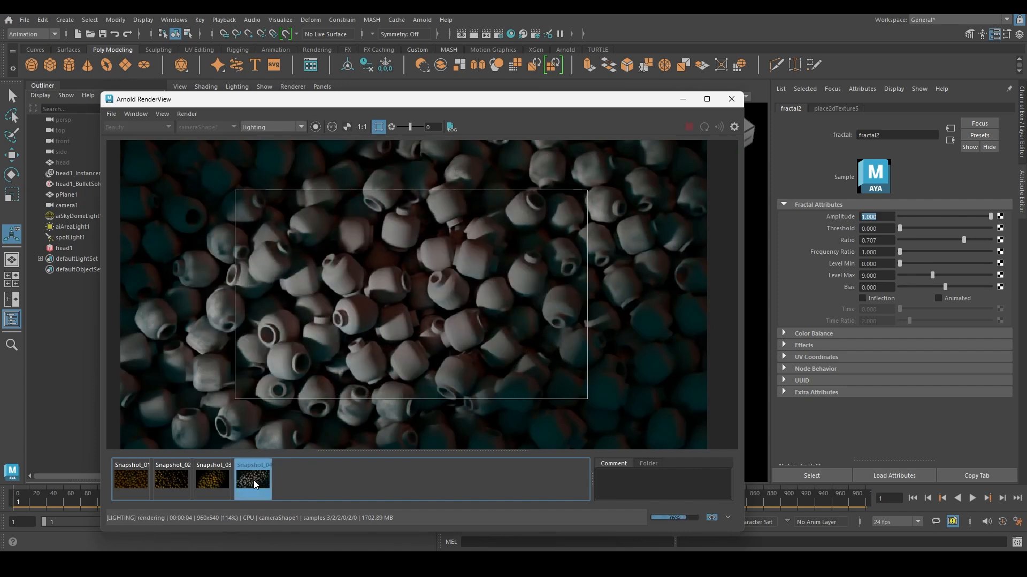
left_click(253, 480)
scroll(413, 282, "up", 1)
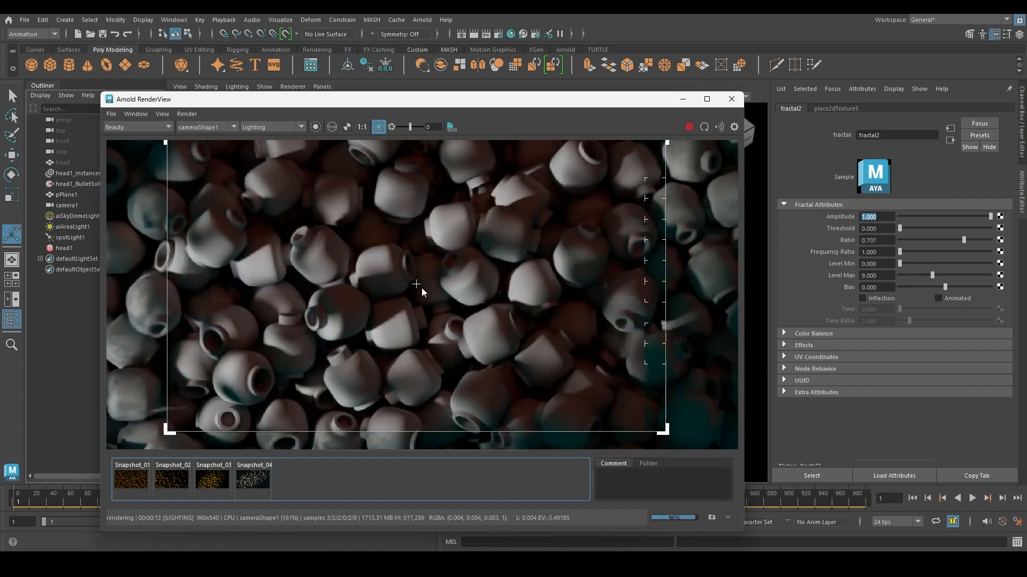
left_click(245, 480)
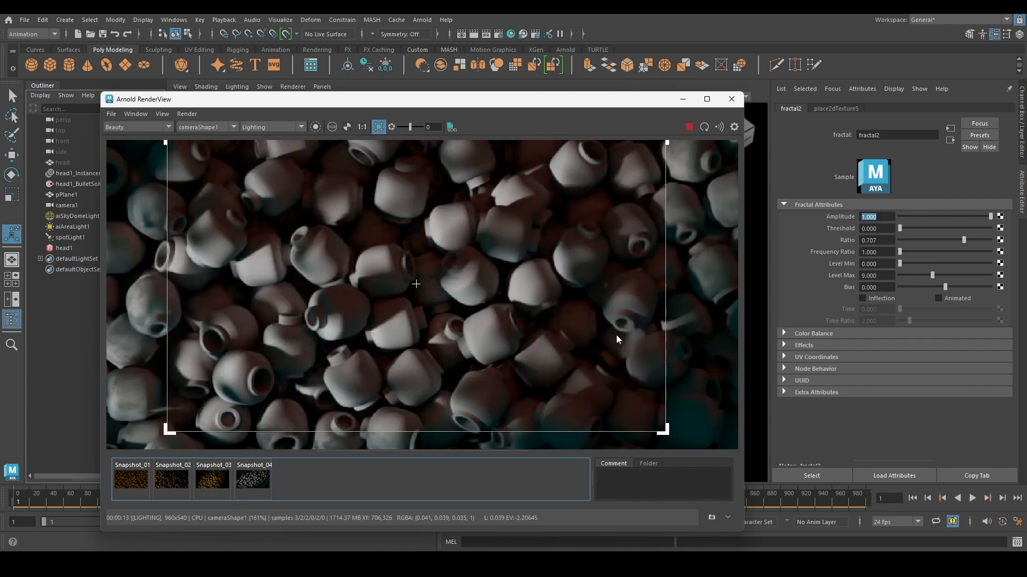
- Set the fractal's ratio to 0.5 and its maximum level to 5
double_click(890, 240)
type("0.5")
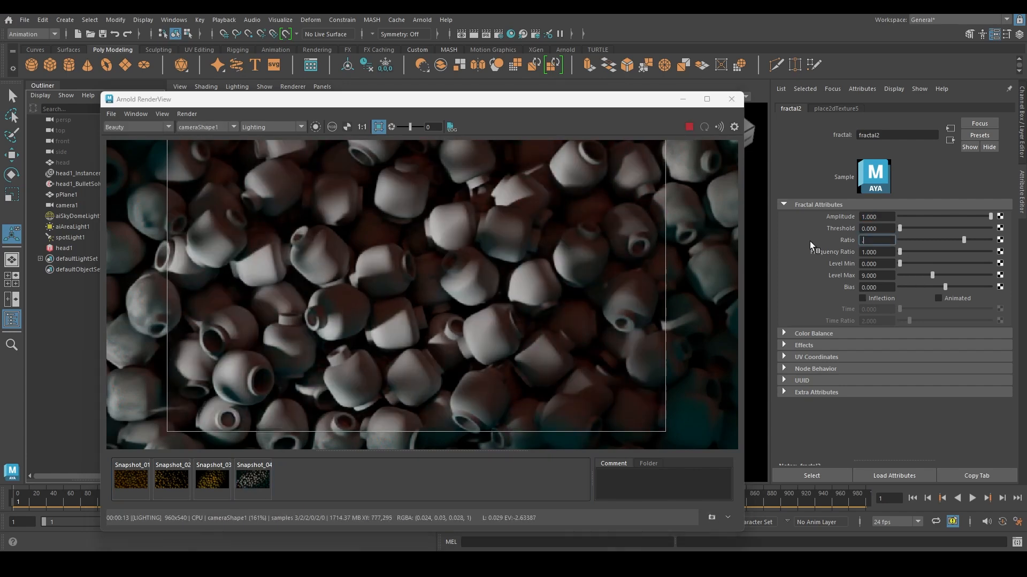
key("Return")
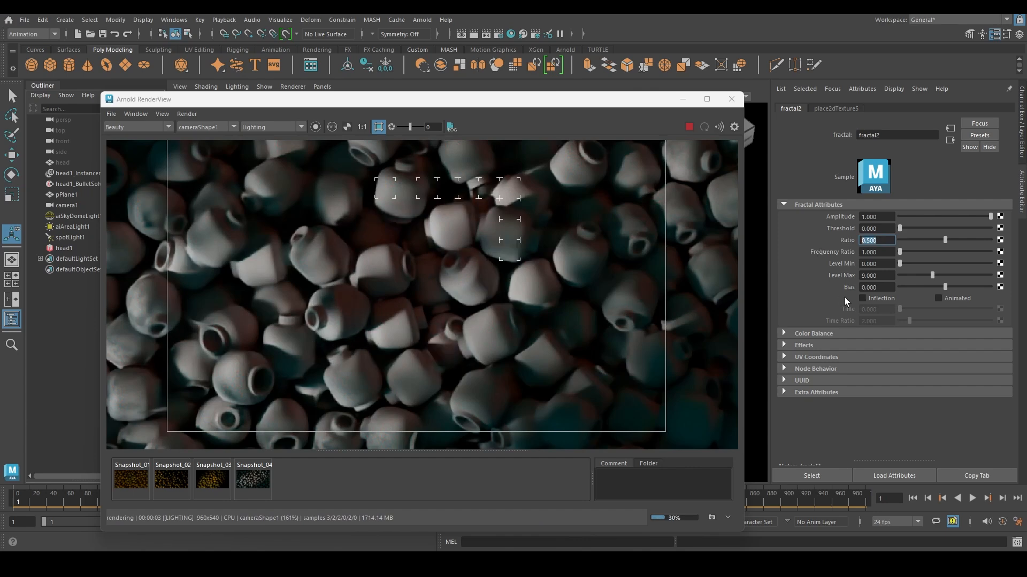
double_click(882, 275)
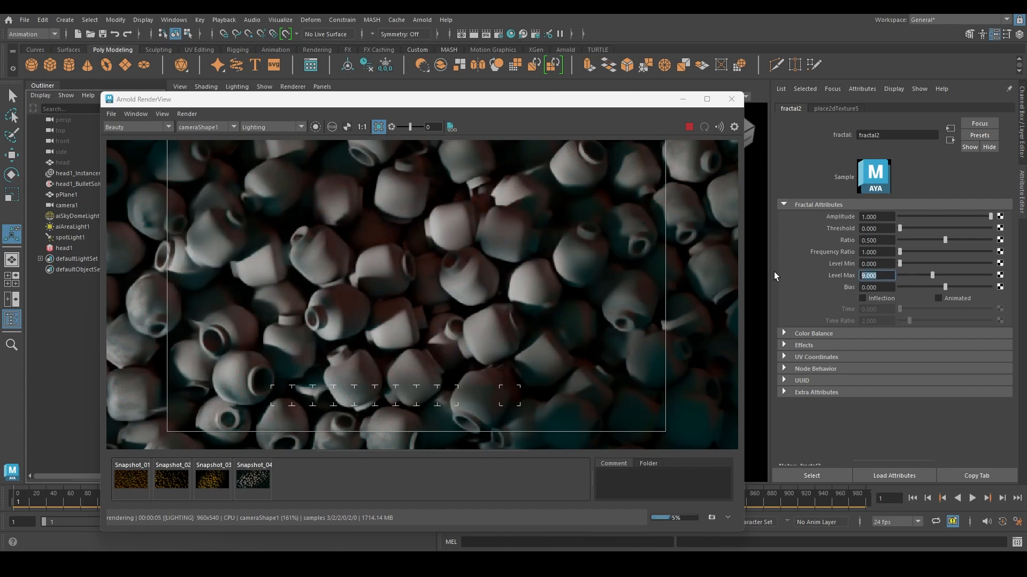
key("BackSpace")
type("5")
key("Return")
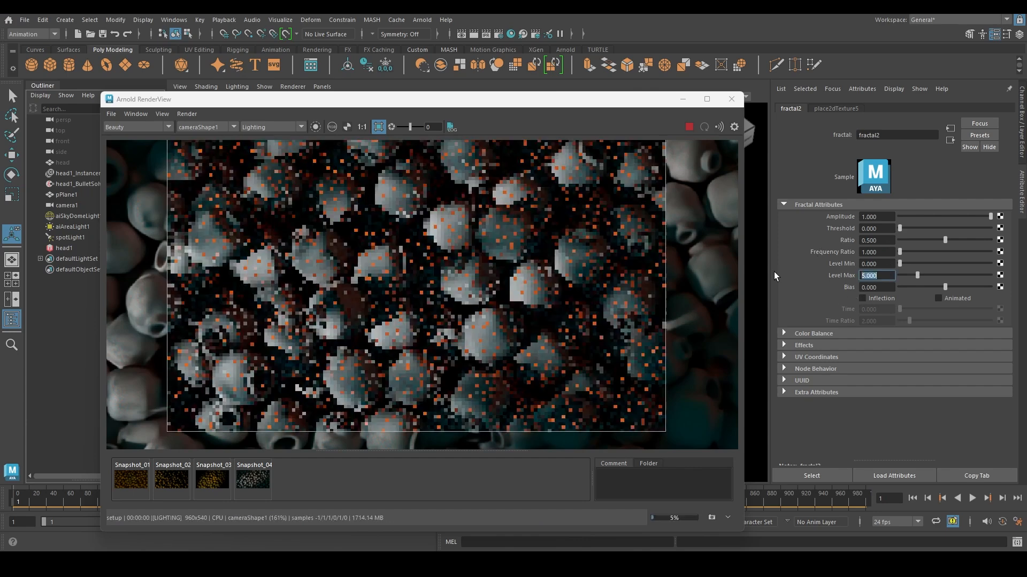
scroll(342, 298, "down", 2)
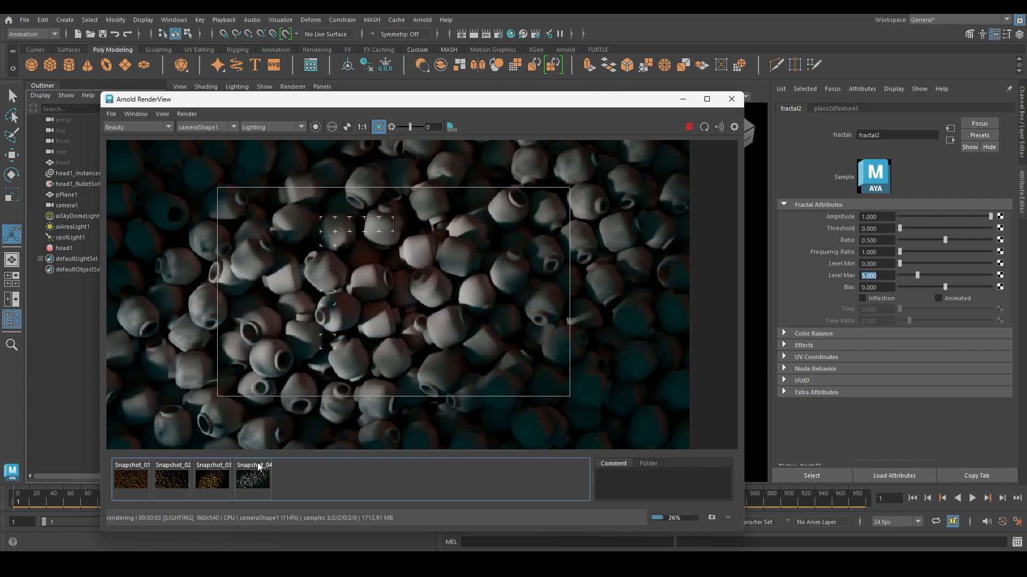
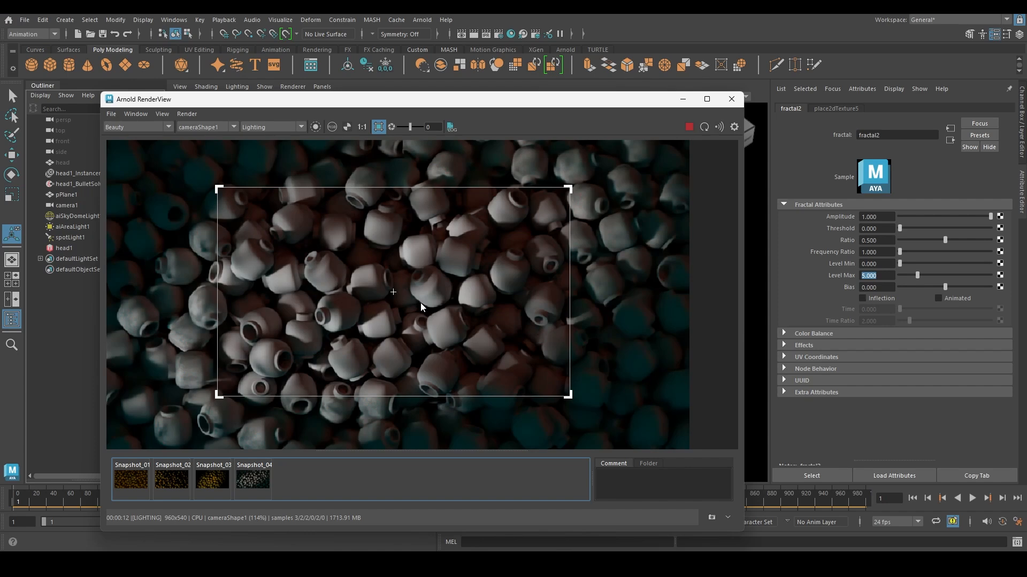
- Remove the crop region so the interactive render covers the full camera frame
scroll(393, 368, "down", 2)
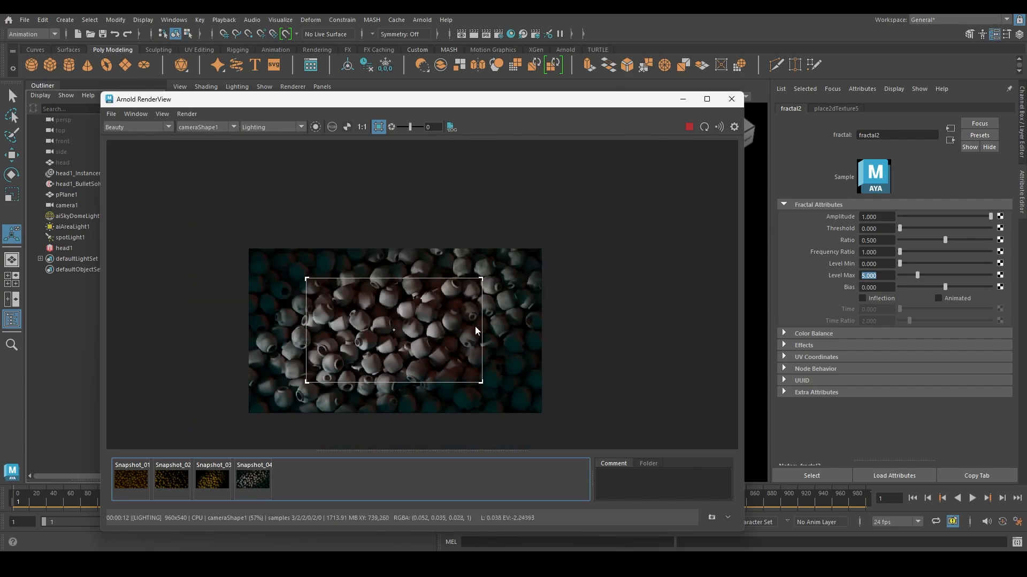
left_click(507, 319)
scroll(439, 347, "up", 3)
middle_click_drag(399, 303, 445, 287)
scroll(445, 287, "down", 1)
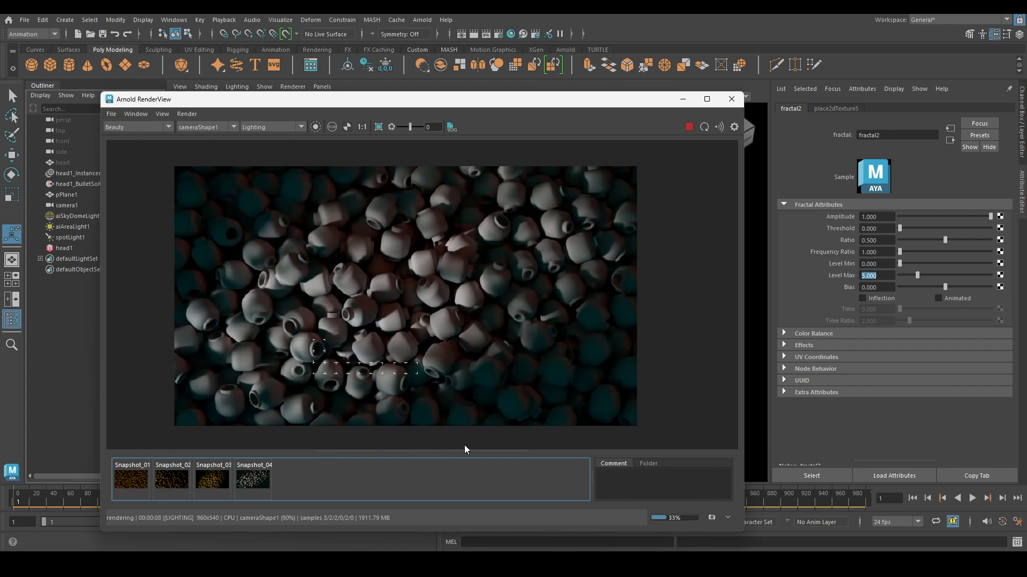
- Return to the gobo filter and try several density values, ending with 0.3
left_click(950, 140)
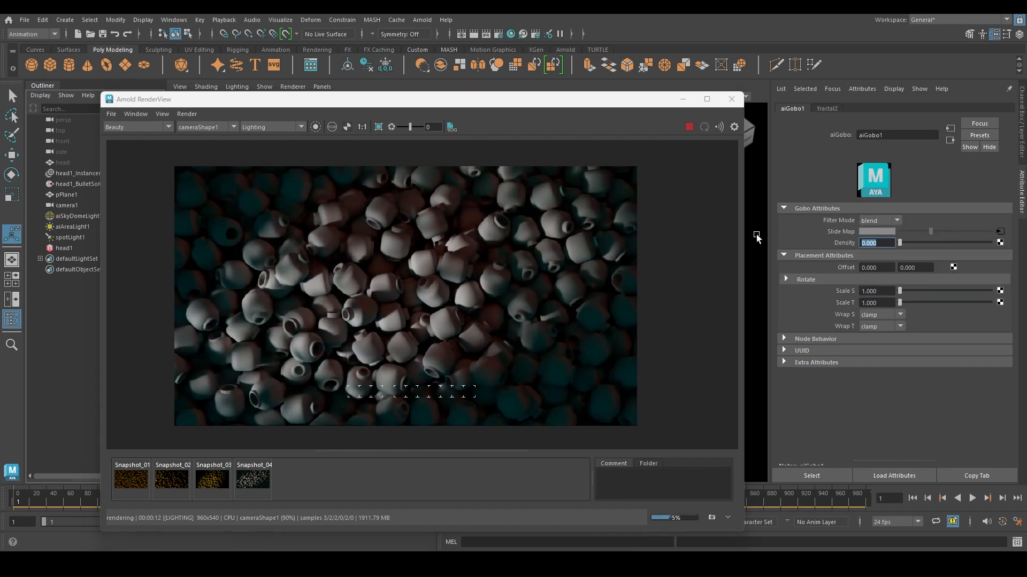
type(".1")
key("Return")
type(".")
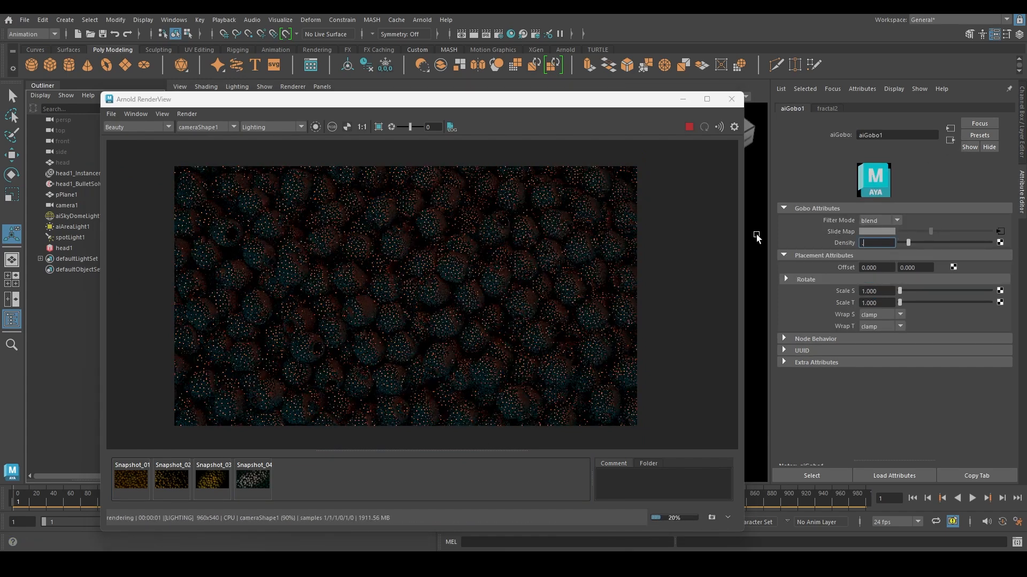
type("01")
key("Return")
type(".")
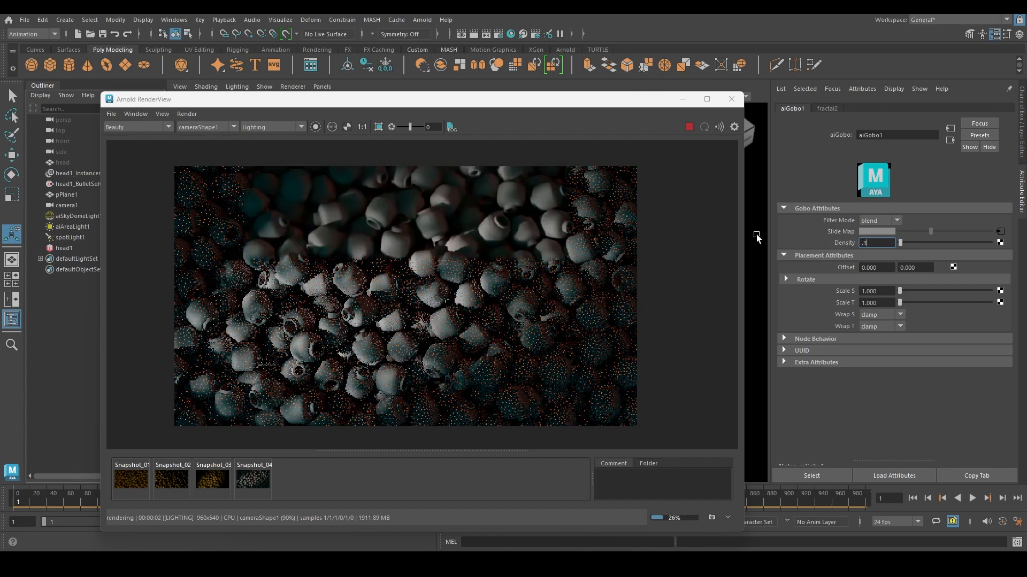
type("3")
key("Return")
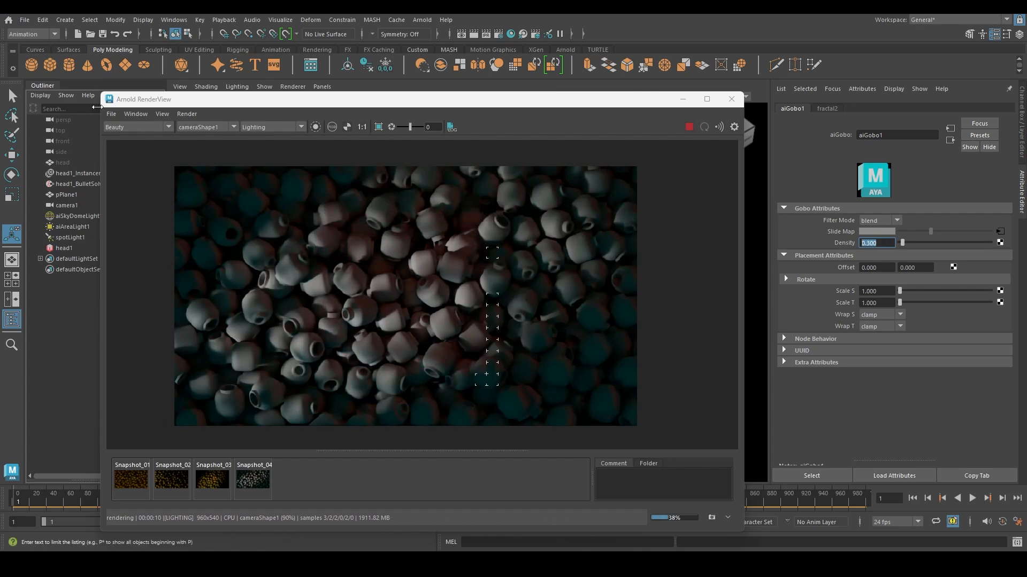
- View the RGBA_key pass of the render and return to the Beauty pass
left_click(137, 125)
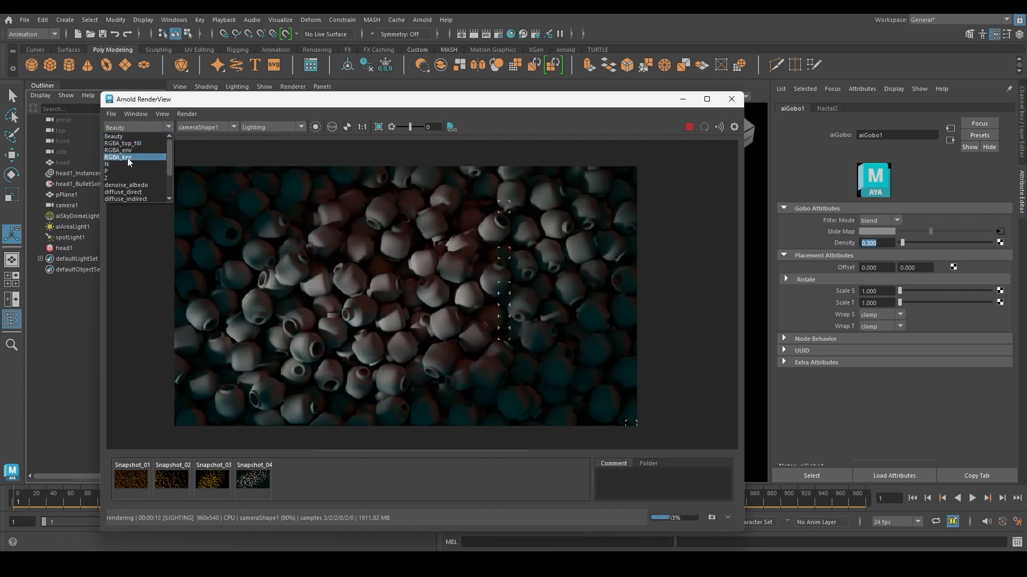
left_click(127, 157)
left_click(134, 128)
left_click(132, 137)
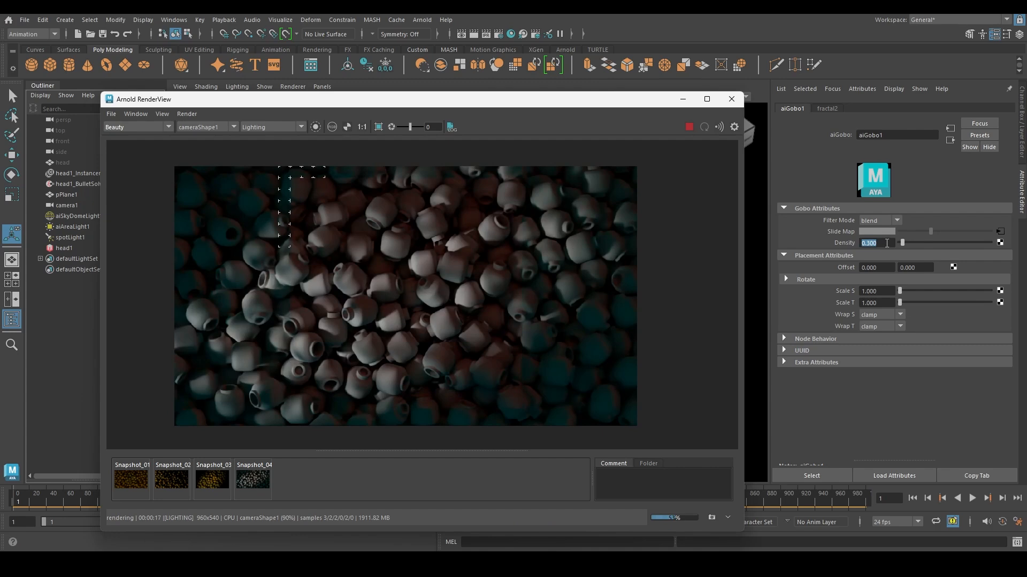
- Set the gobo's density back to 0 and compare the full-frame render with the latest snapshot
type("0")
key("Return")
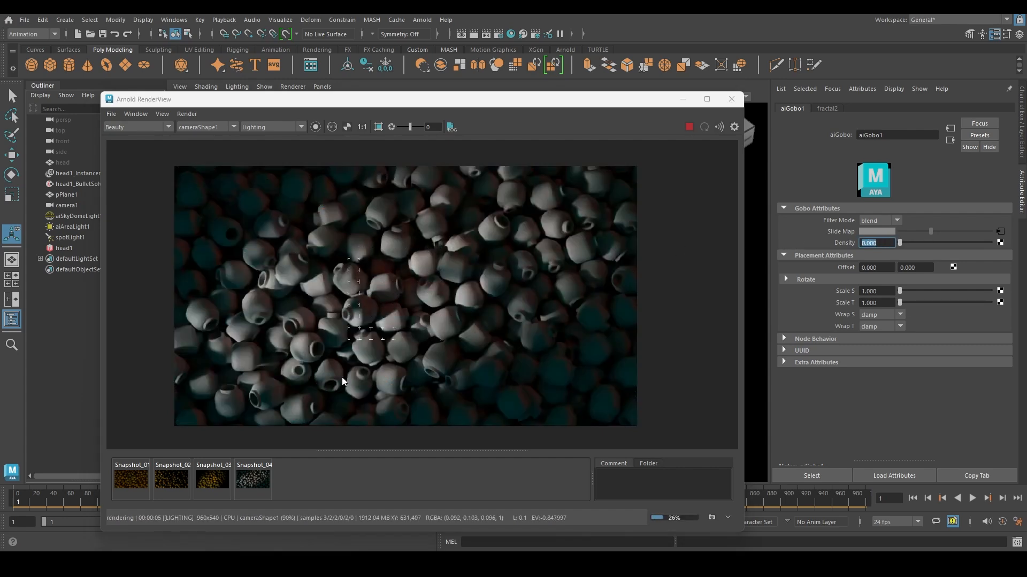
scroll(416, 277, "up", 2)
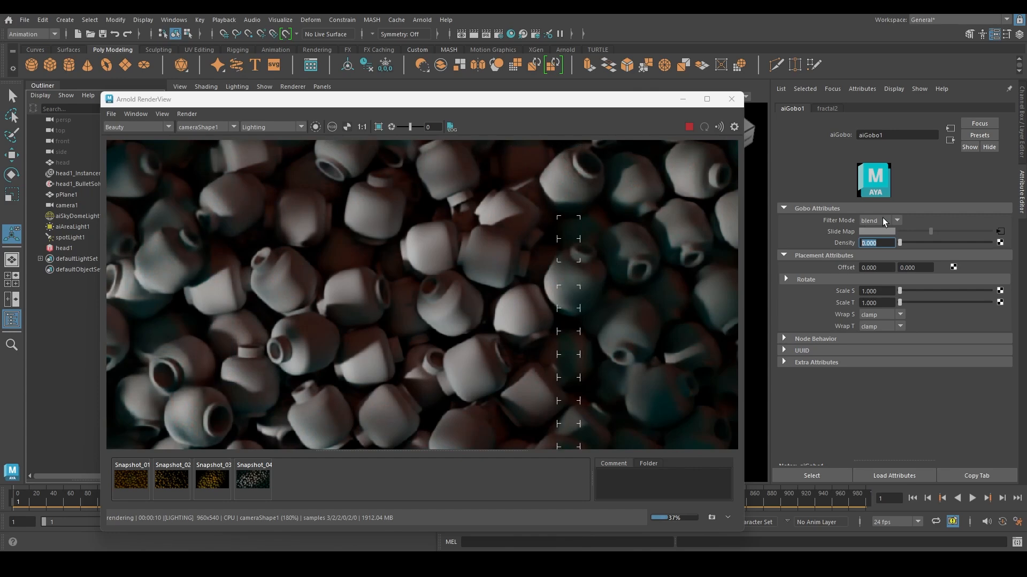
scroll(349, 276, "down", 2)
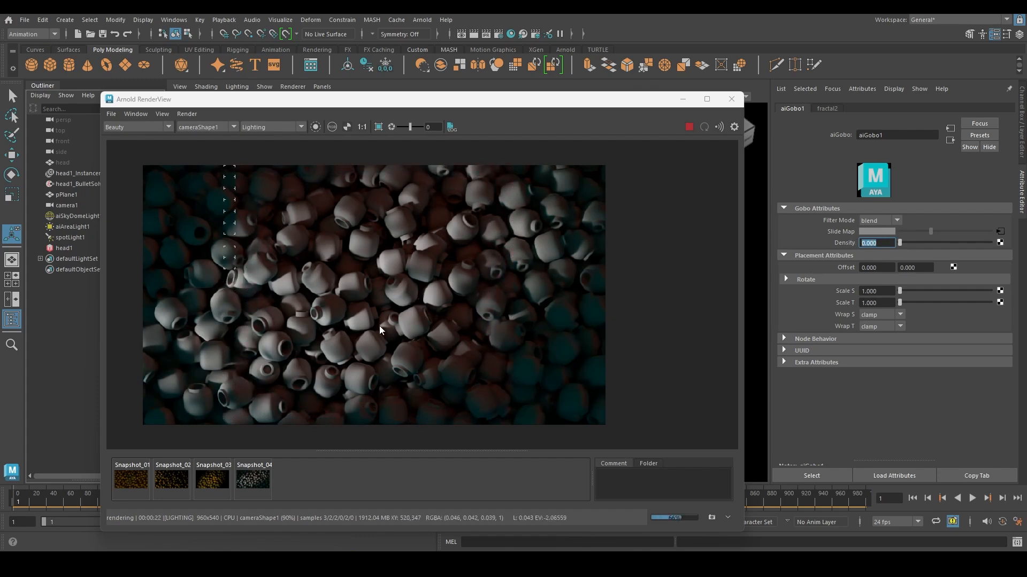
scroll(379, 326, "up", 1)
left_click(255, 485)
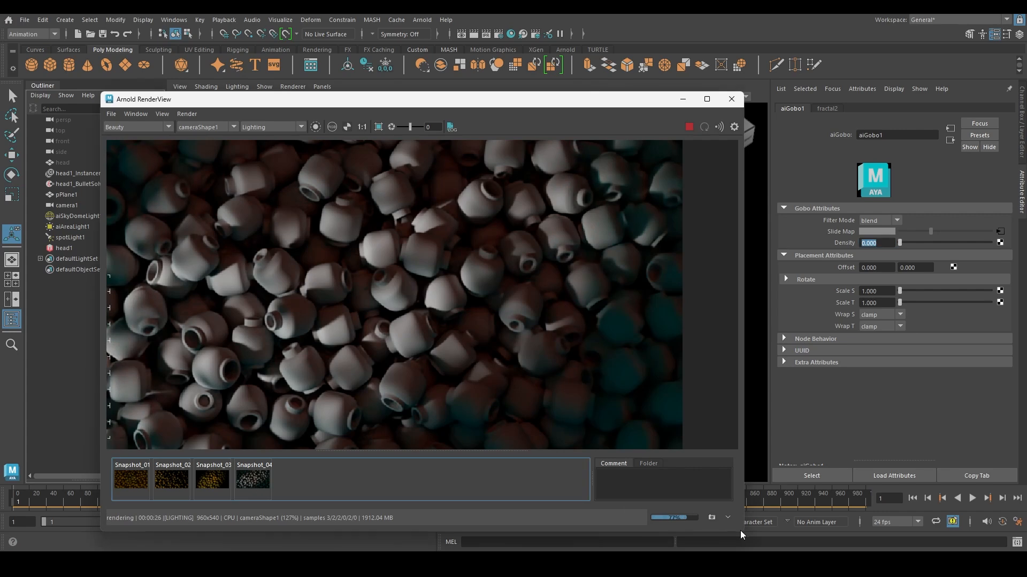
- Store a snapshot of the current render and draw a crop region around the heads in the middle of the frame
left_click(712, 518)
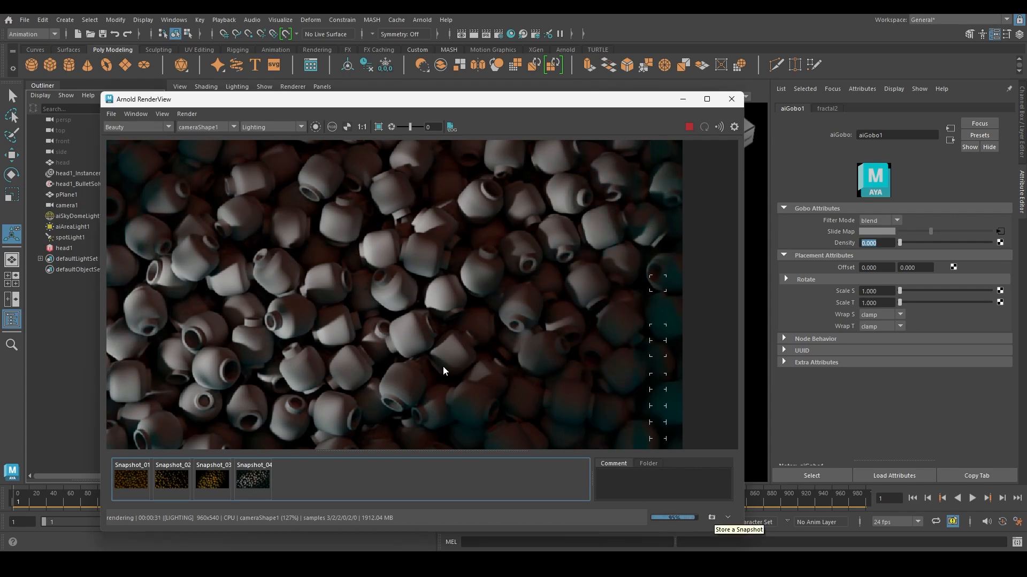
scroll(313, 279, "down", 2)
scroll(313, 279, "up", 1)
scroll(374, 283, "up", 2)
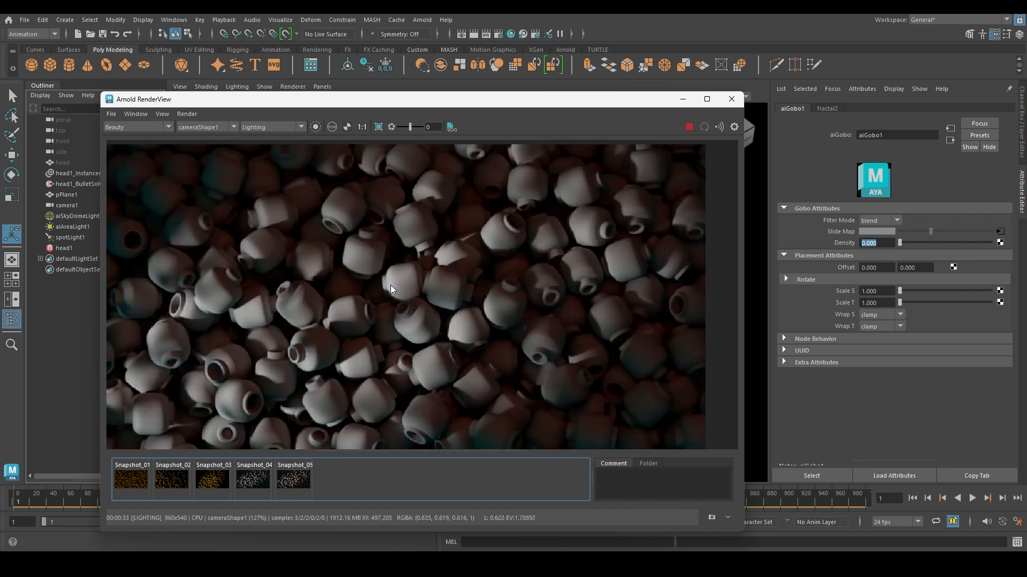
mouse_move(299, 188)
left_mouse_down("ctrl")
mouse_move(451, 314)
mouse_move(554, 375)
left_mouse_up("ctrl")
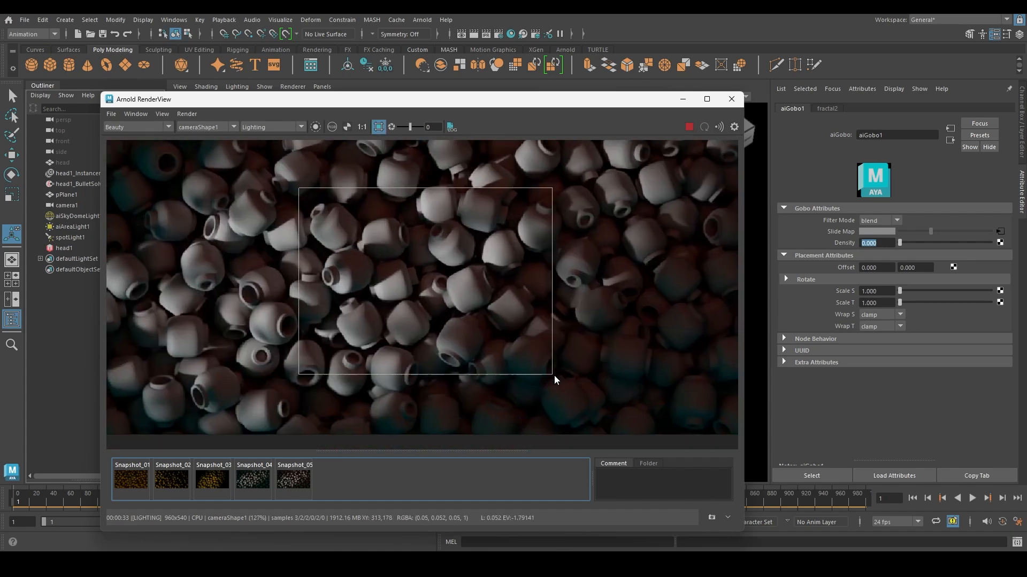
- Set the gobo's placement offset to 0.150 and 0.100, keeping the cropped render in view
scroll(475, 298, "up", 2)
left_click_drag(886, 268, 919, 257, "ctrl")
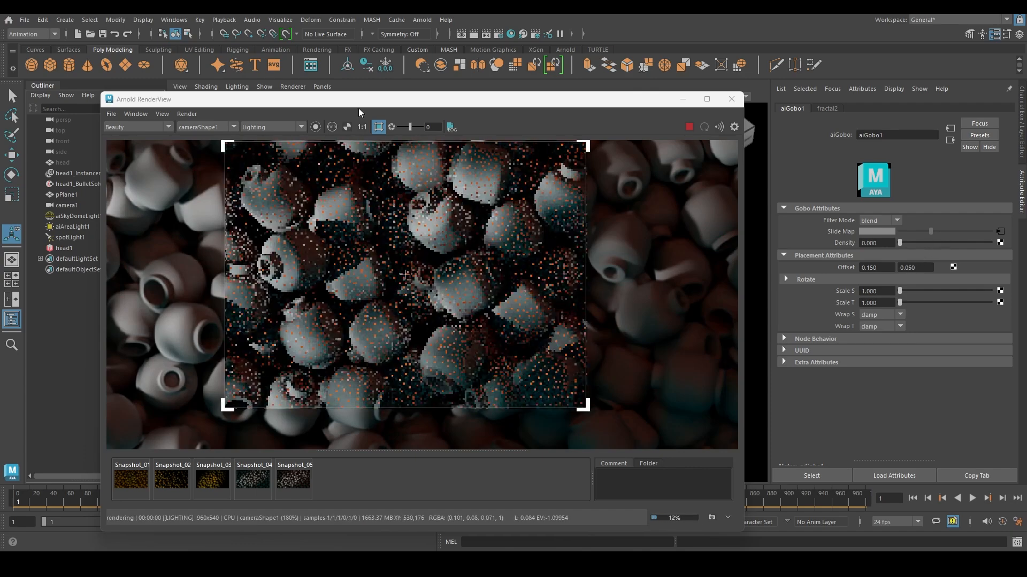
left_click_drag(396, 103, 411, 200)
left_click_drag(412, 152, 409, 92)
scroll(418, 233, "down", 3)
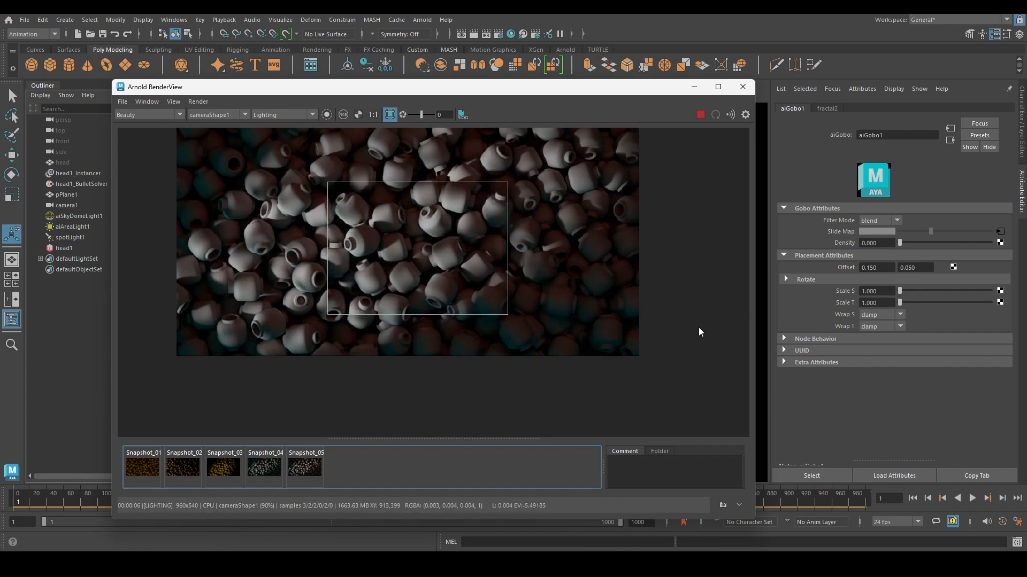
left_click_drag(924, 266, 928, 267, "ctrl")
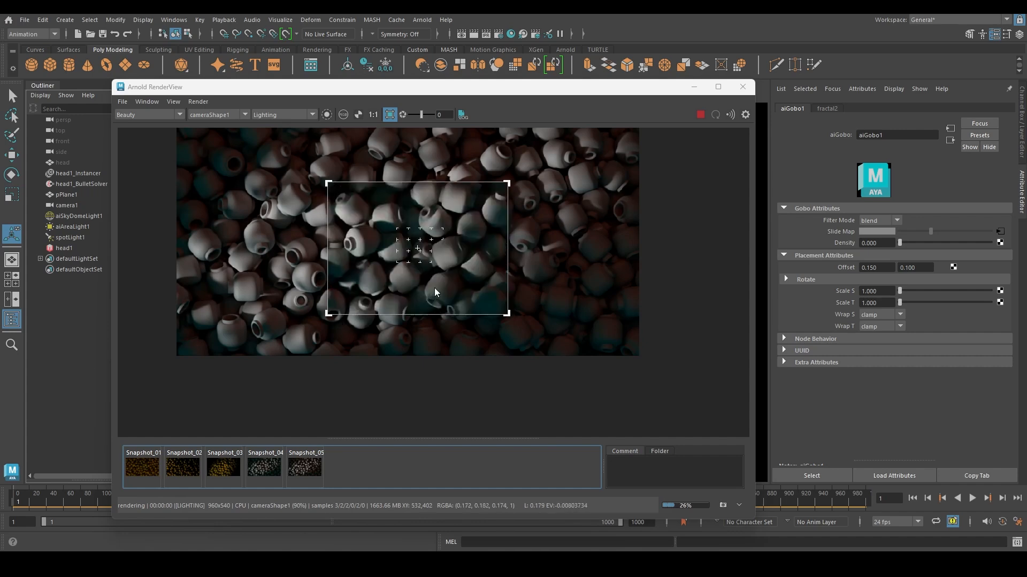
- Remove the crop region and switch the render's debug shading mode from Lighting to Shading
left_click(389, 114)
left_click(373, 115)
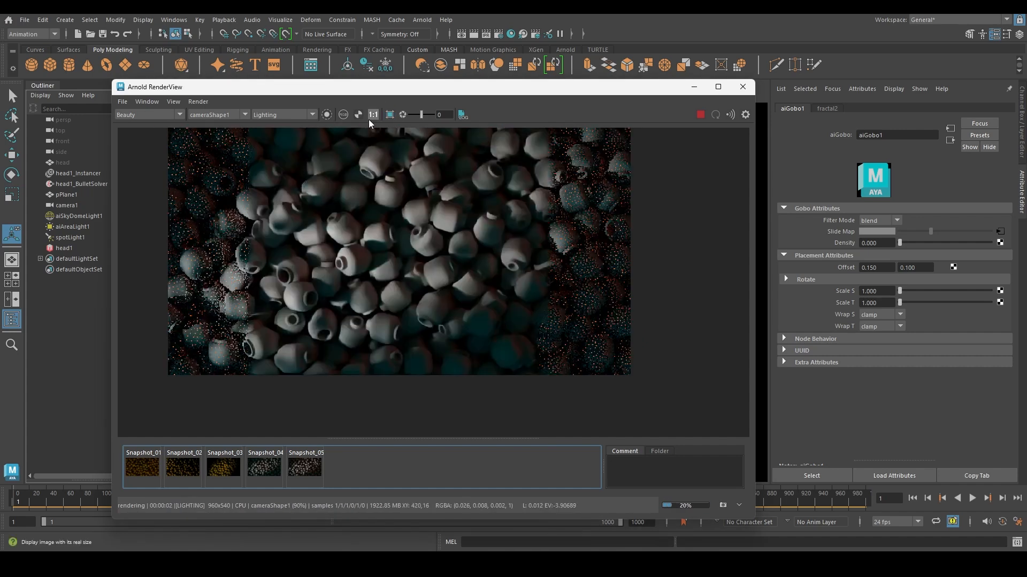
left_click(275, 112)
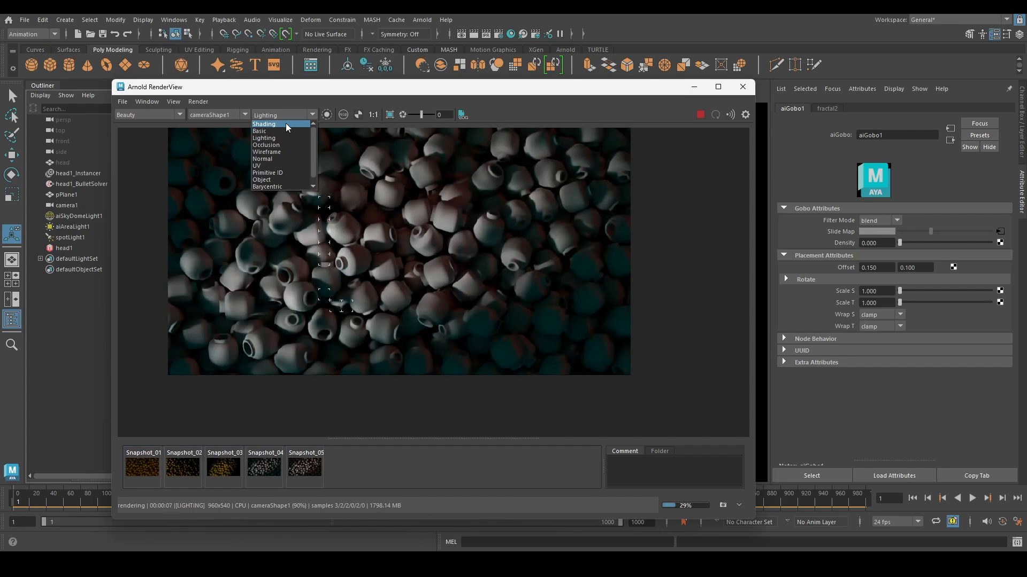
left_click(286, 124)
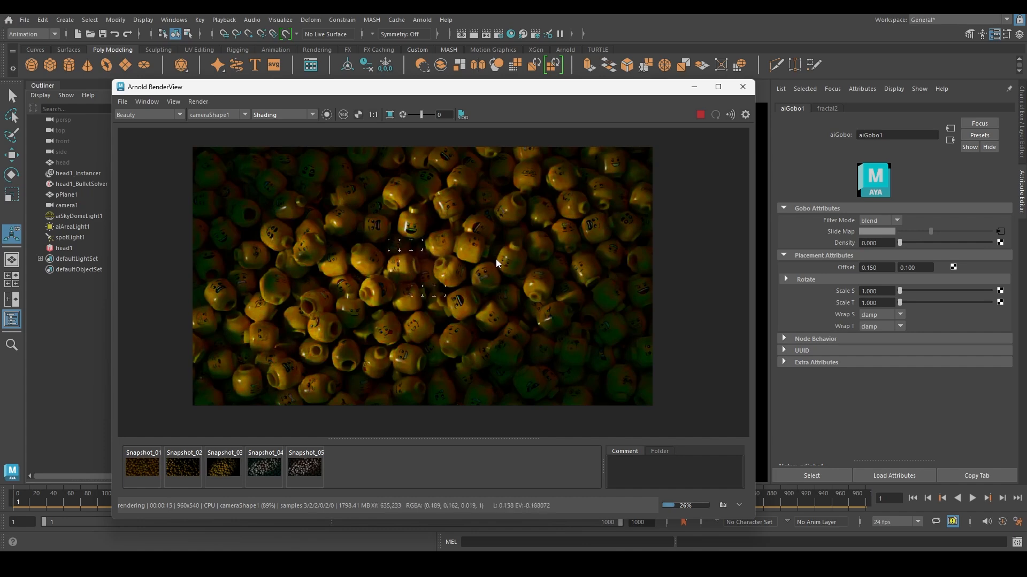
scroll(417, 268, "up", 5)
scroll(431, 300, "down", 3)
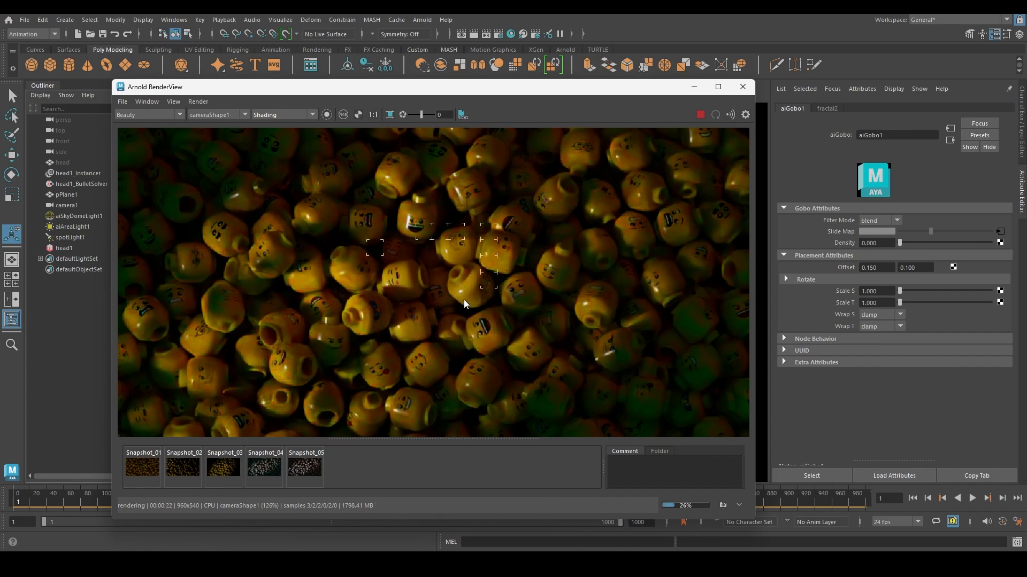
- Compare the full shaded render with Snapshot_03, inspect the heads up close, and open the gobo's slide map connection
key("alt")
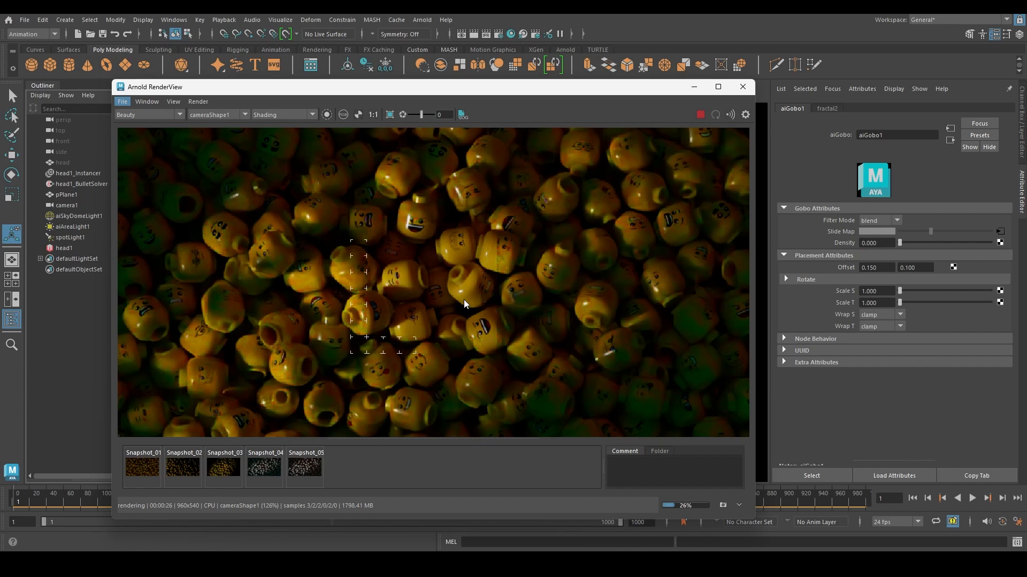
left_click(231, 466)
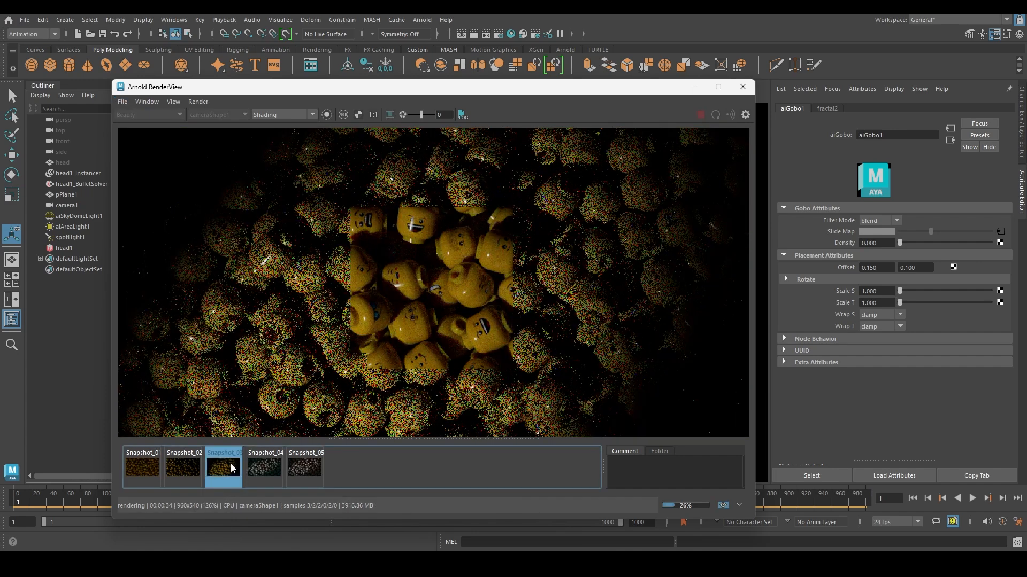
left_click(232, 467)
scroll(403, 322, "down", 2)
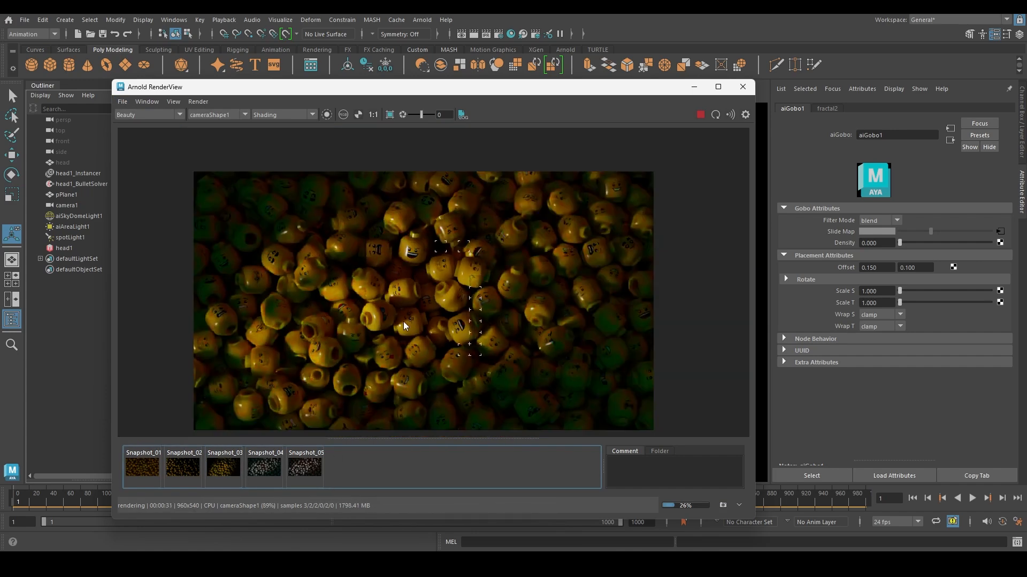
middle_click_drag(431, 327, 431, 306)
scroll(454, 282, "up", 1)
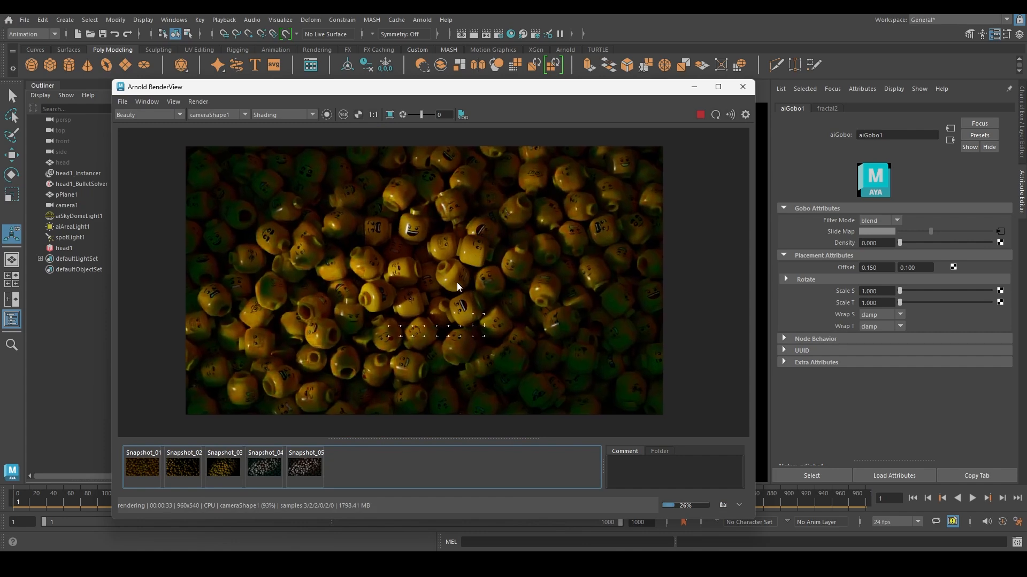
scroll(441, 312, "up", 3)
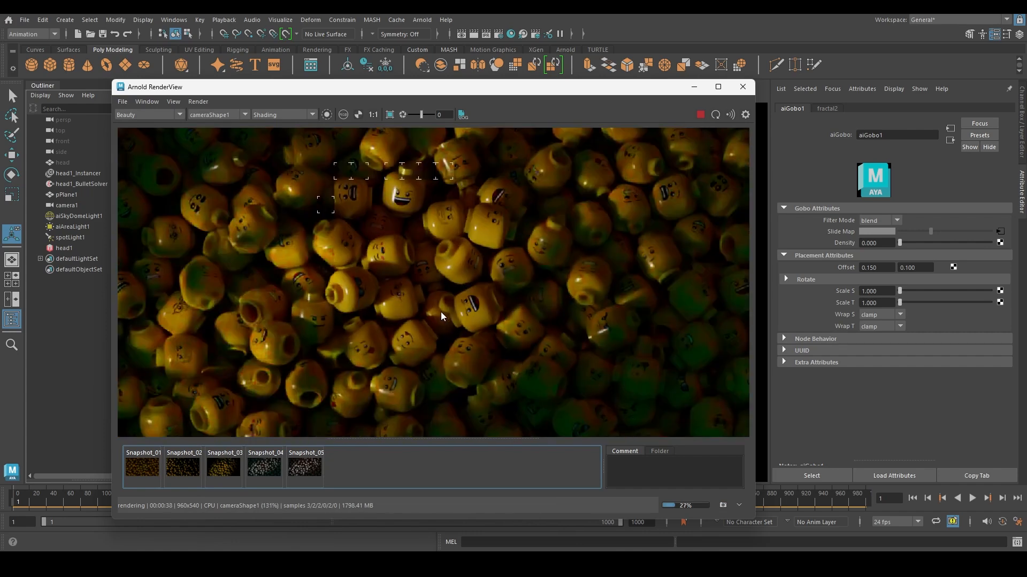
scroll(441, 316, "down", 3)
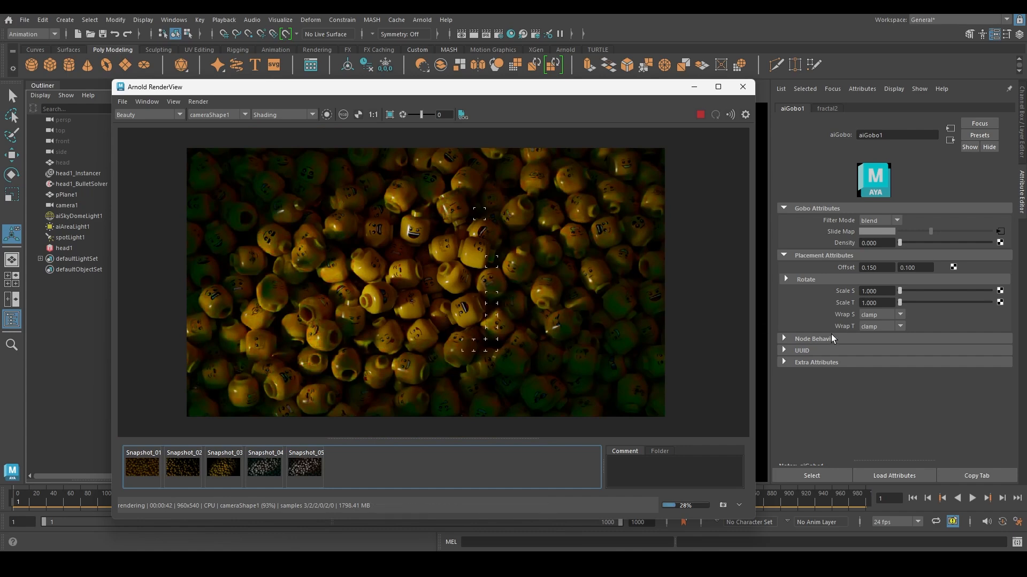
left_click(1000, 232)
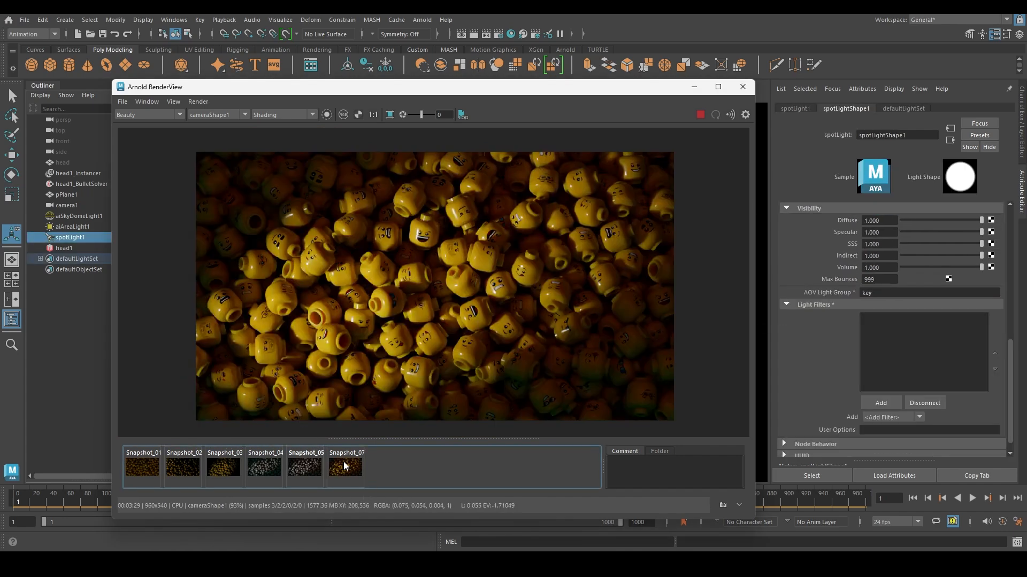
- Compare the render without the gobo against Snapshot_07 repeatedly and examine the shadow variation on the heads in the snapshot
left_click(345, 463)
left_click(345, 464)
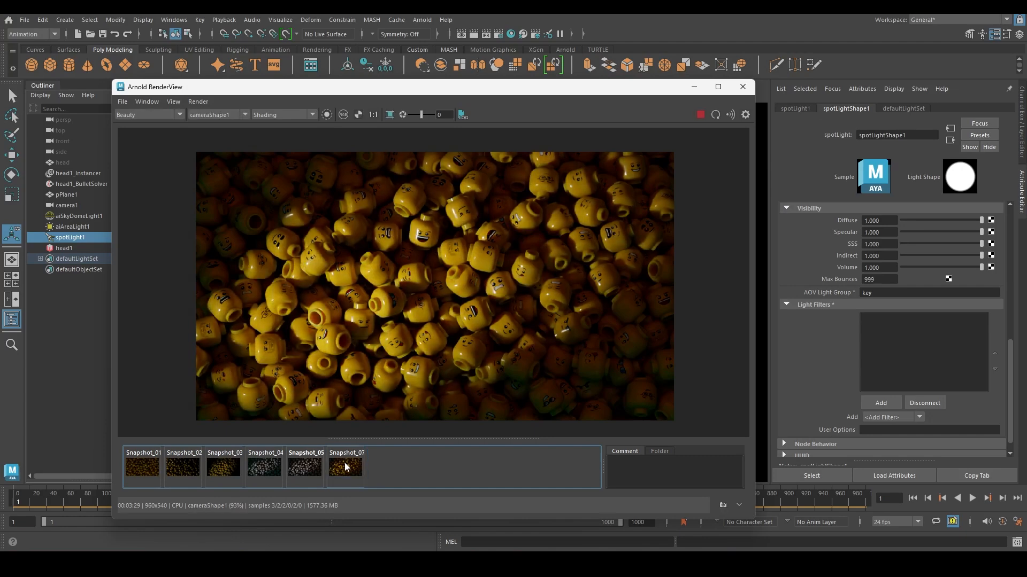
left_click(345, 467)
left_click(345, 467)
left_click(341, 468)
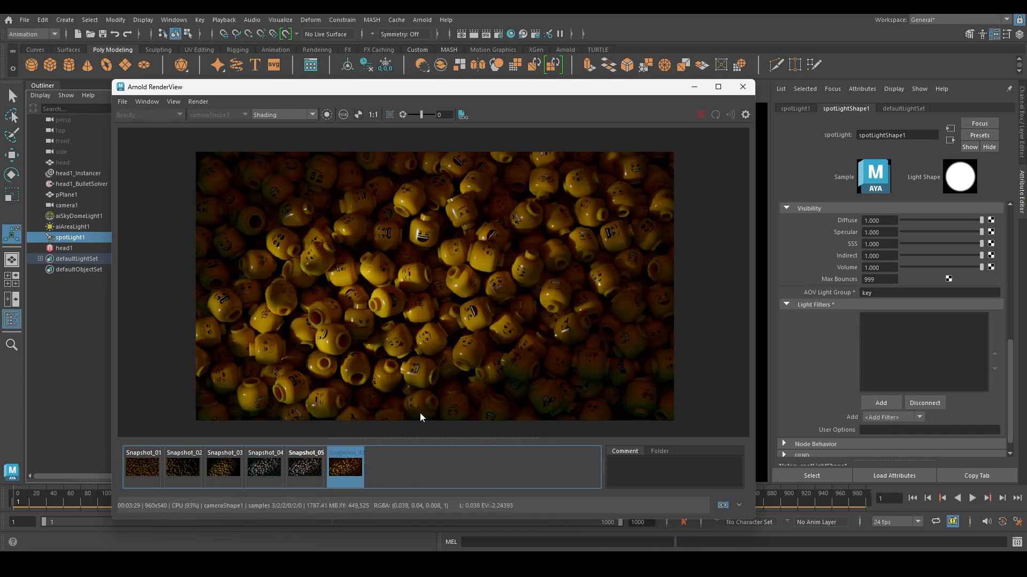
left_click(343, 467)
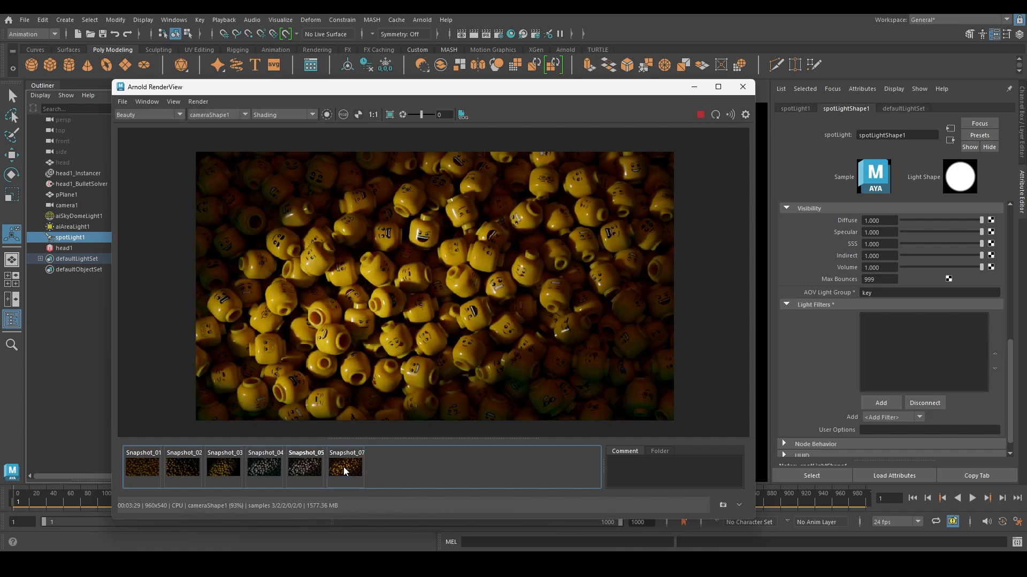
left_click(343, 467)
left_click(343, 467)
left_click(343, 467)
left_click(344, 467)
left_click(343, 467)
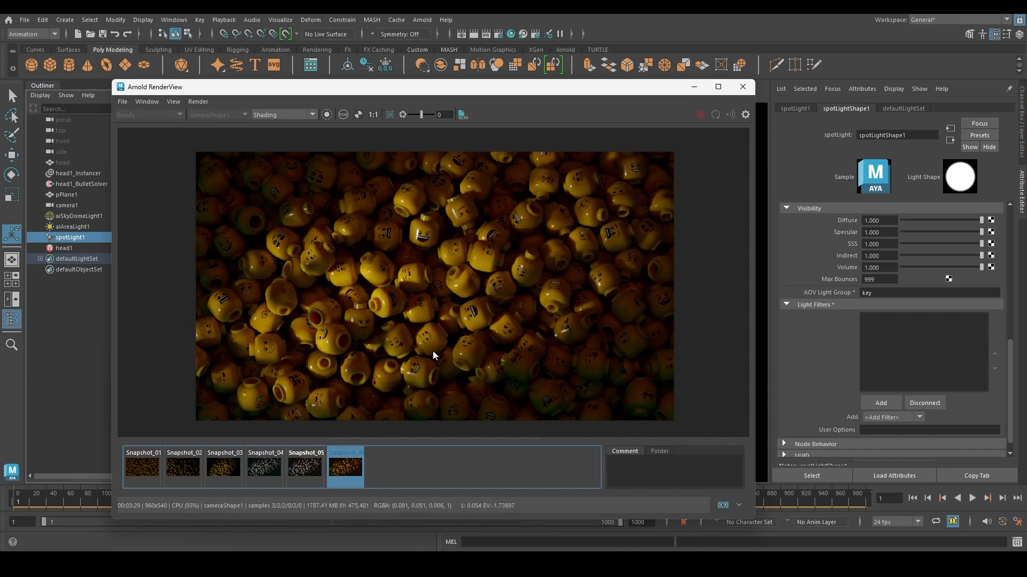
left_click(349, 470)
left_click(349, 470)
left_click(352, 473)
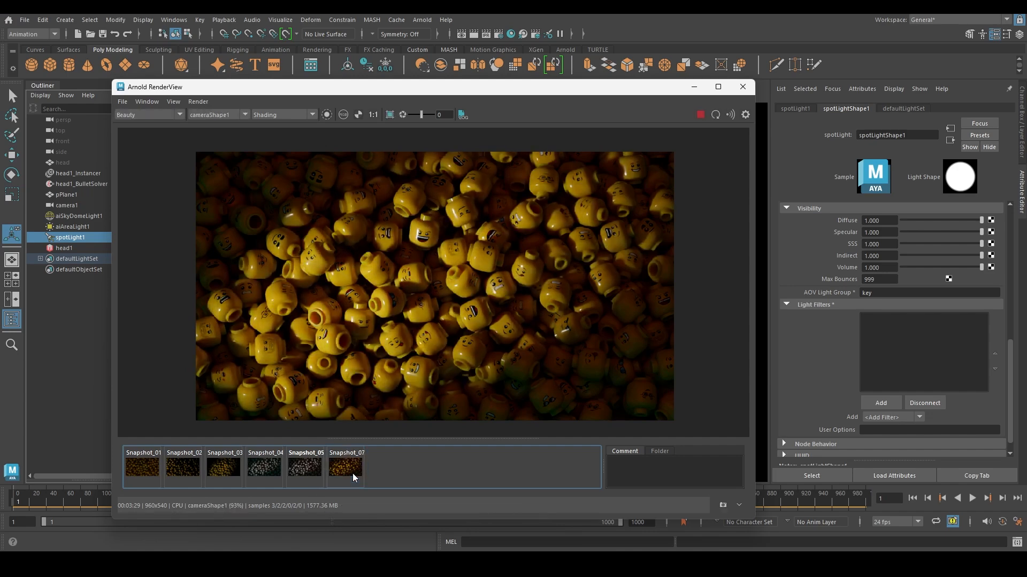
left_click(351, 474)
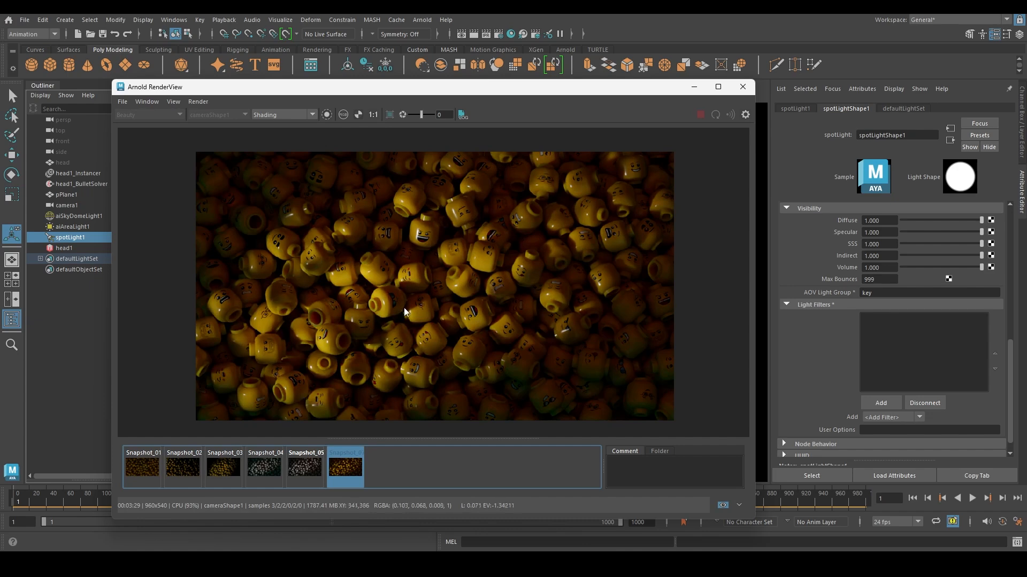
left_click(360, 472)
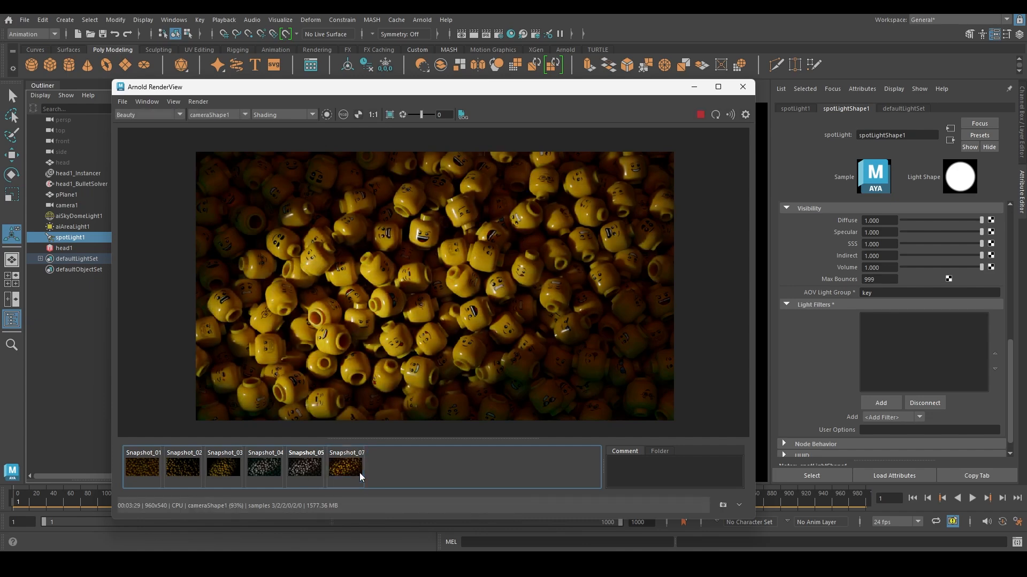
left_click(359, 473)
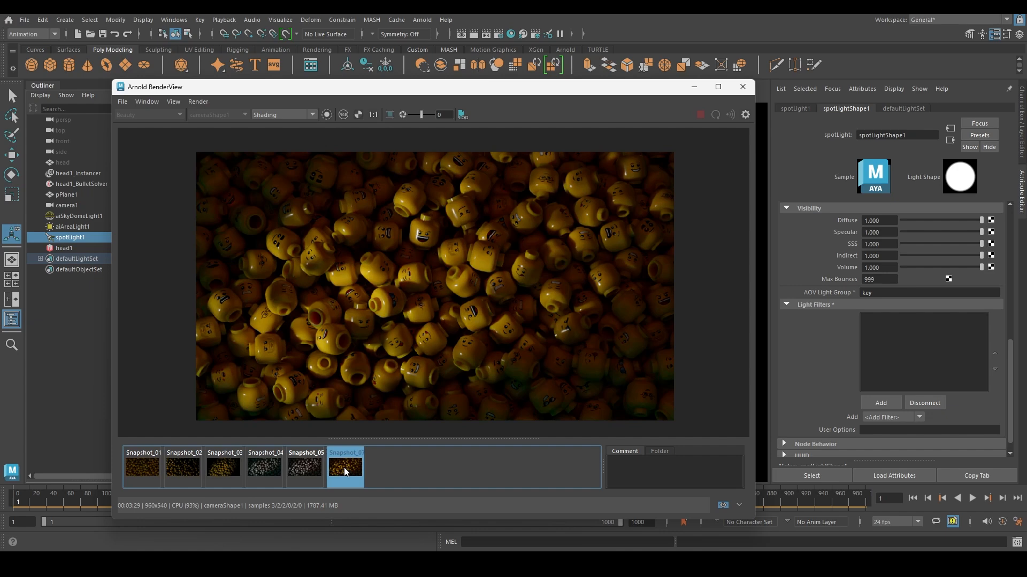
scroll(423, 223, "up", 5)
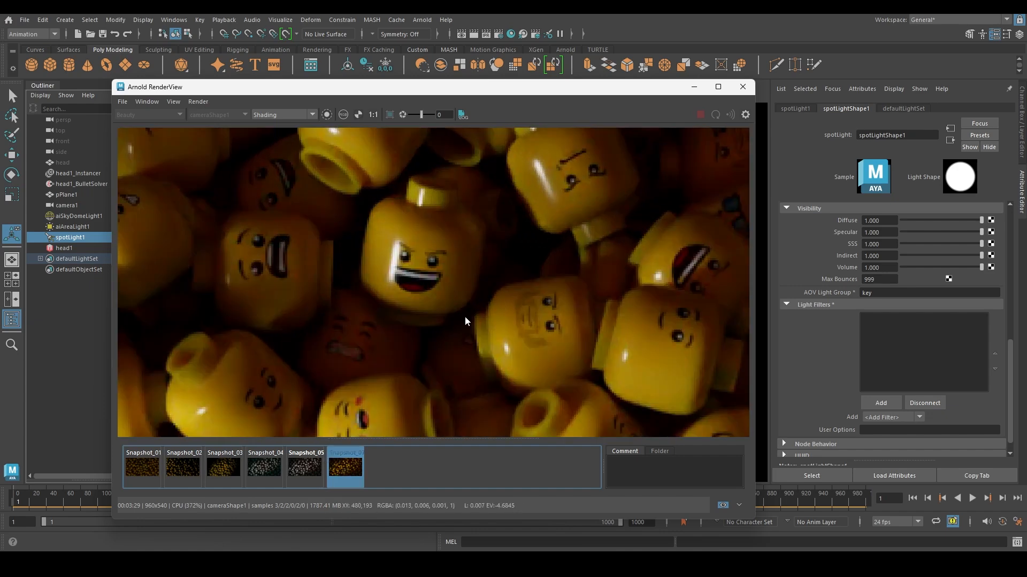
scroll(464, 318, "down", 5)
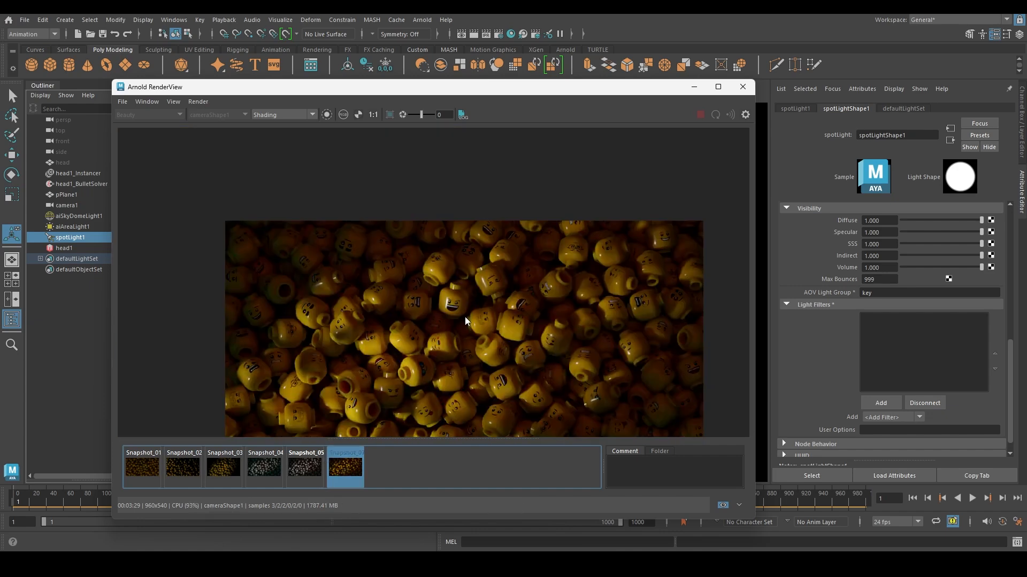
middle_click_drag(464, 319, 451, 264)
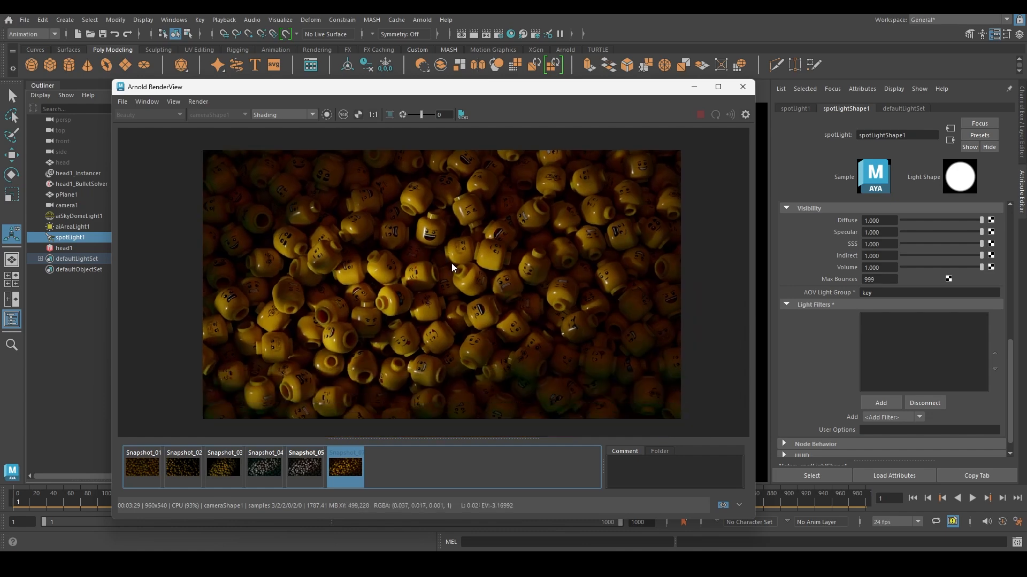
scroll(452, 263, "up", 3)
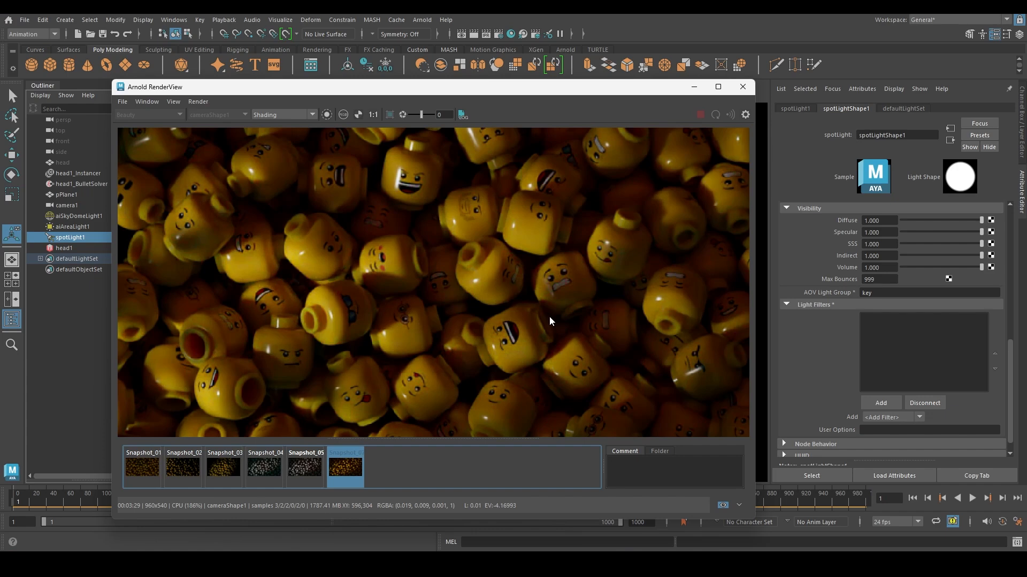
- Store the live render without the gobo as a new snapshot and compare it with Snapshot_07
left_click(349, 471)
left_click(723, 506)
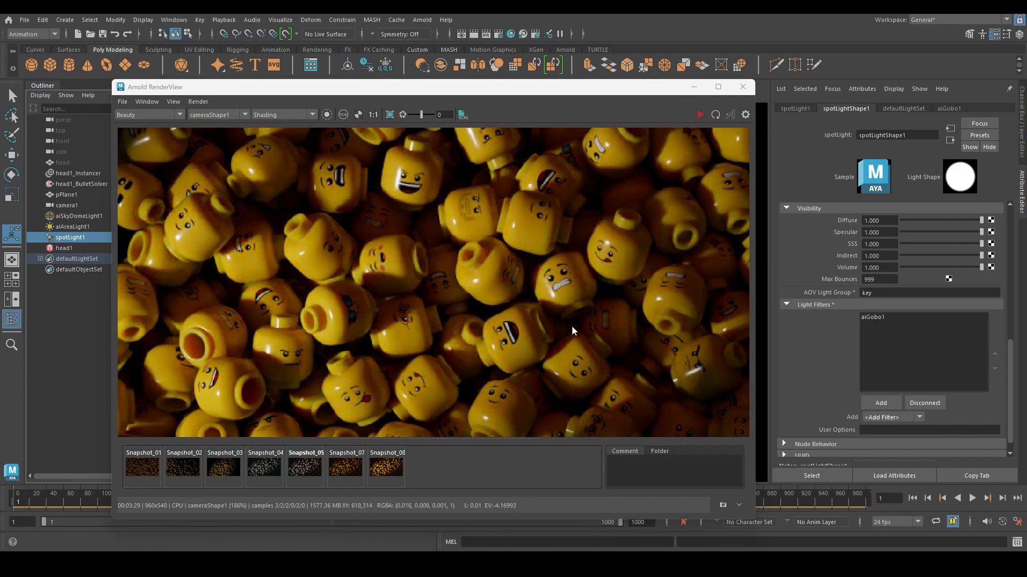
left_click(347, 467)
left_click(383, 475)
left_click(307, 474)
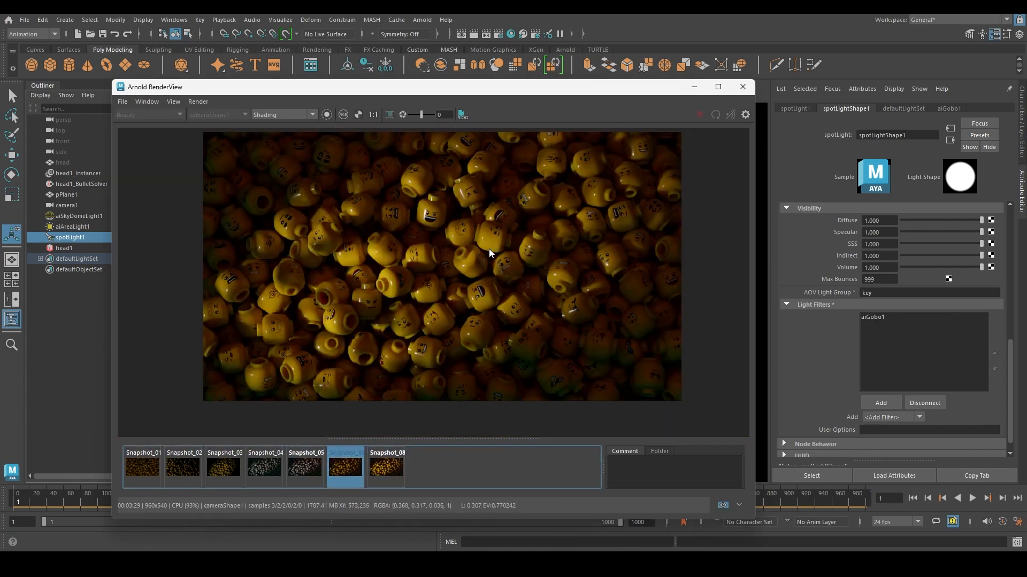
middle_click_drag(481, 302, 475, 323)
left_click(385, 470)
left_click(348, 468)
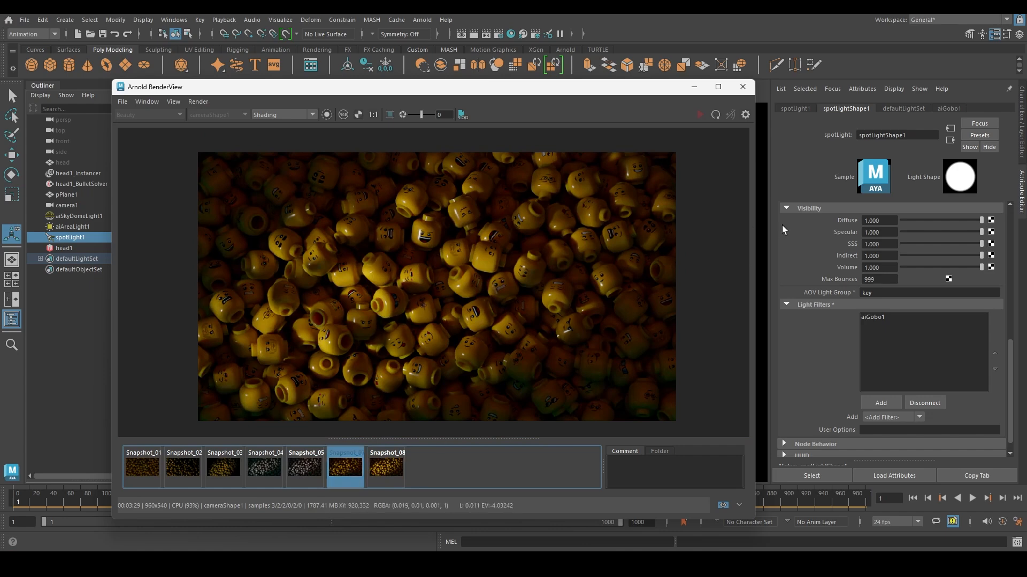
- Leave the Snapshot_07 view and restart the live render with spotLight1 selected
left_click(82, 238)
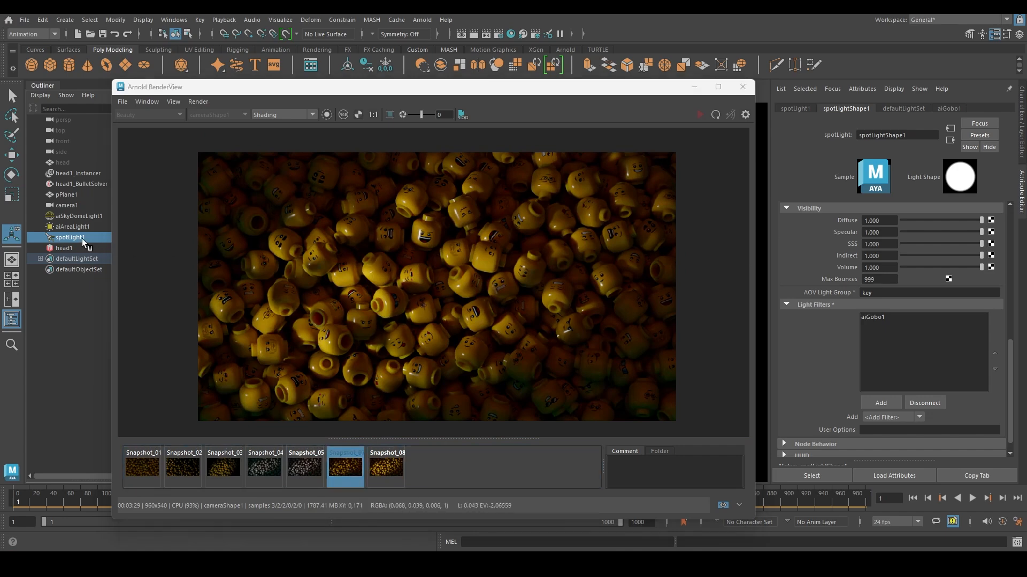
left_click(360, 463)
left_click(700, 114)
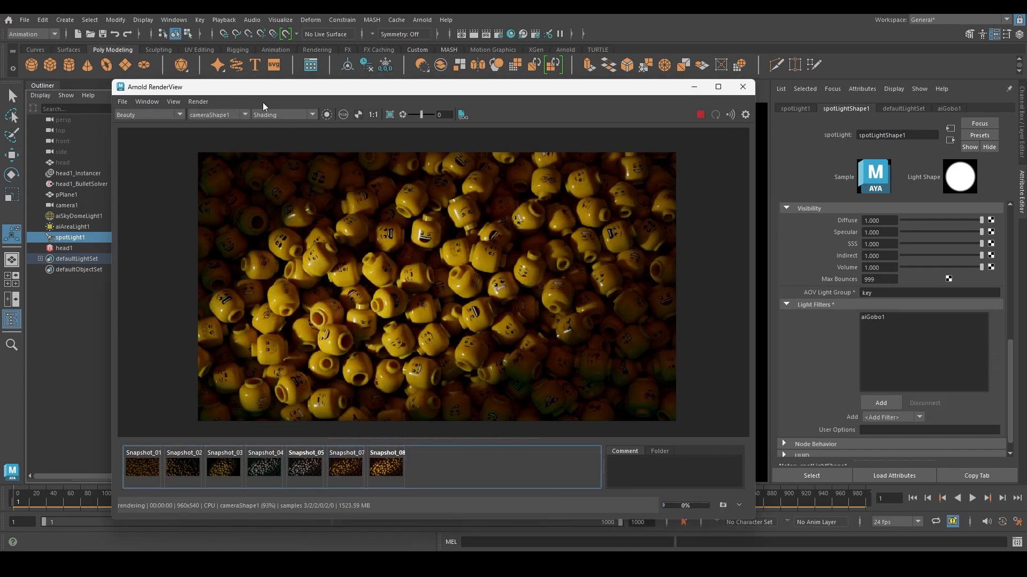
left_click(198, 102)
left_click(230, 156)
- Set the spotlight's Arnold exposure to 14.5
scroll(886, 267, "up", 3)
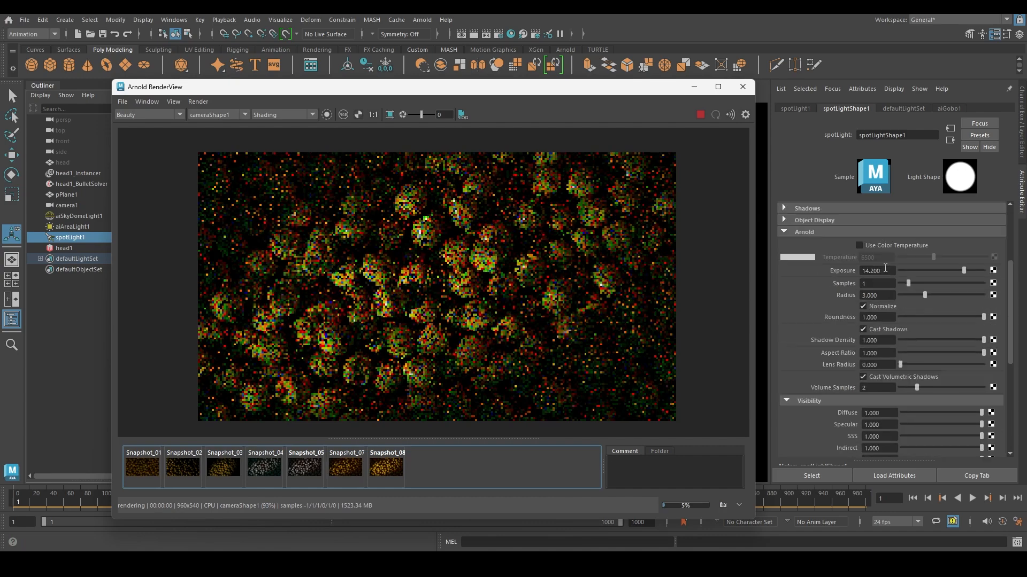
left_click_drag(889, 270, 795, 271)
type("14.5")
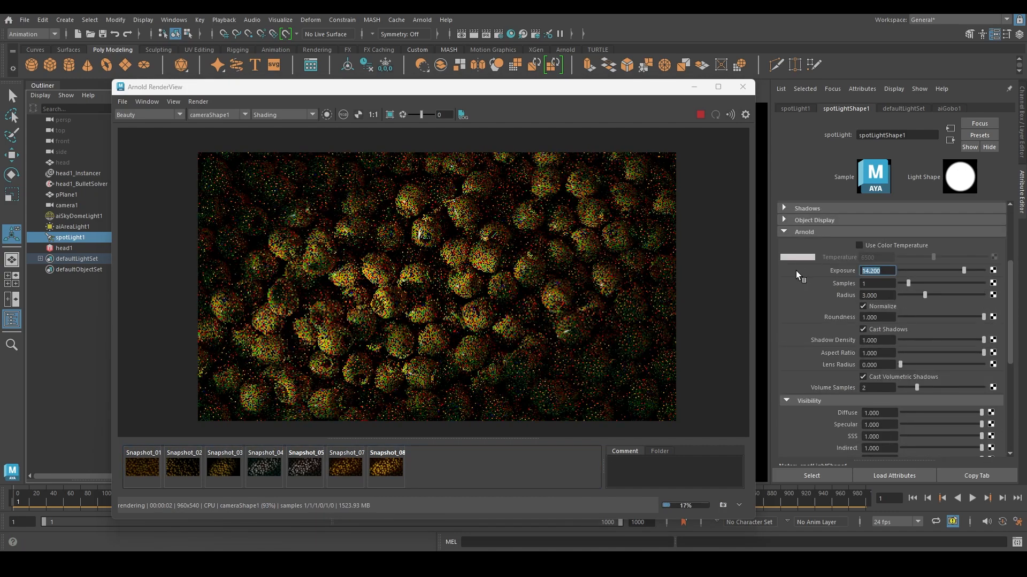
key("Return")
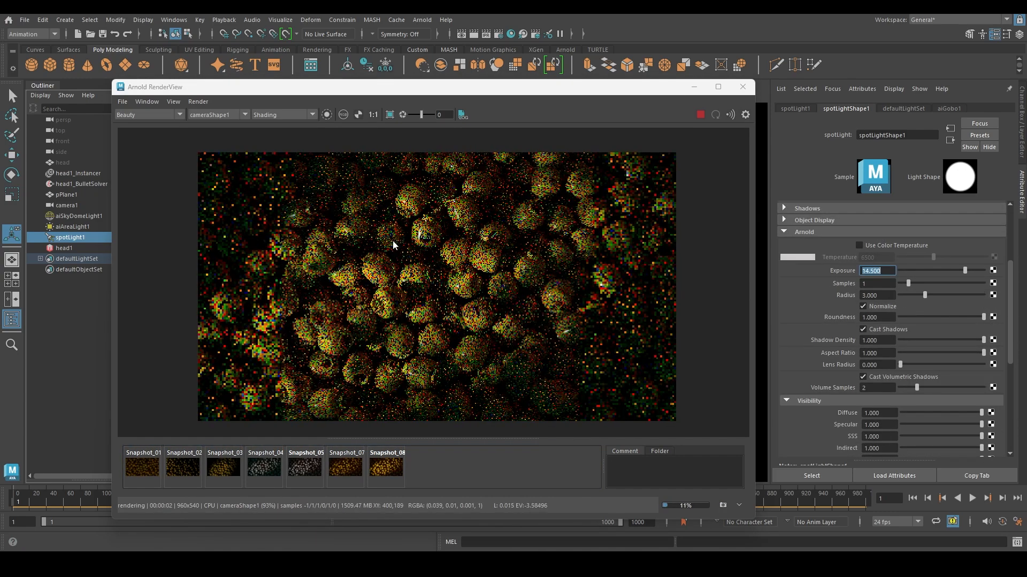
- Render a crop region around the central heads and compare it repeatedly with Snapshot_08
left_click_drag(388, 237, 478, 322, "shift")
scroll(467, 270, "up", 2)
scroll(466, 269, "up", 2)
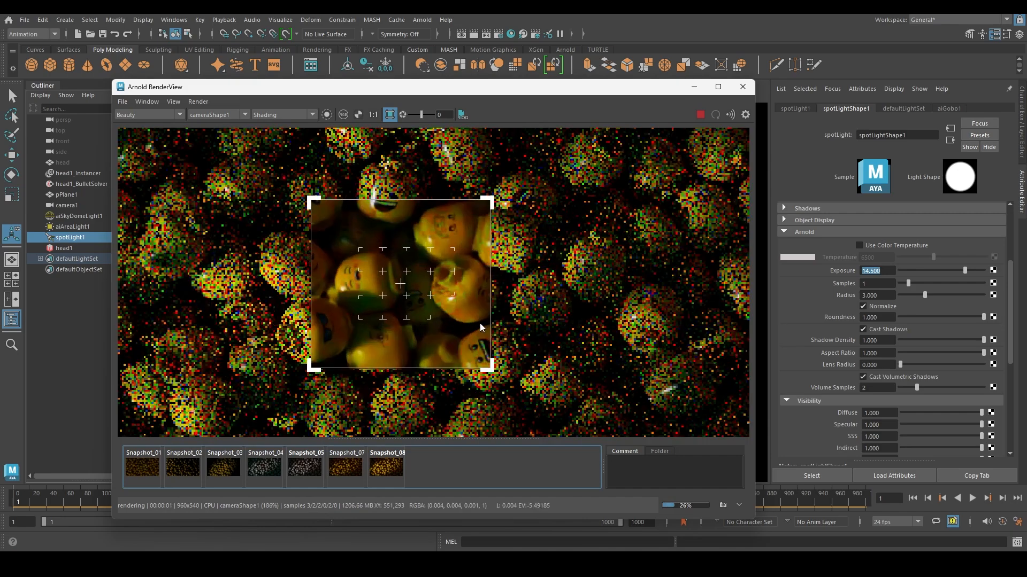
left_click(381, 470)
left_click(382, 470)
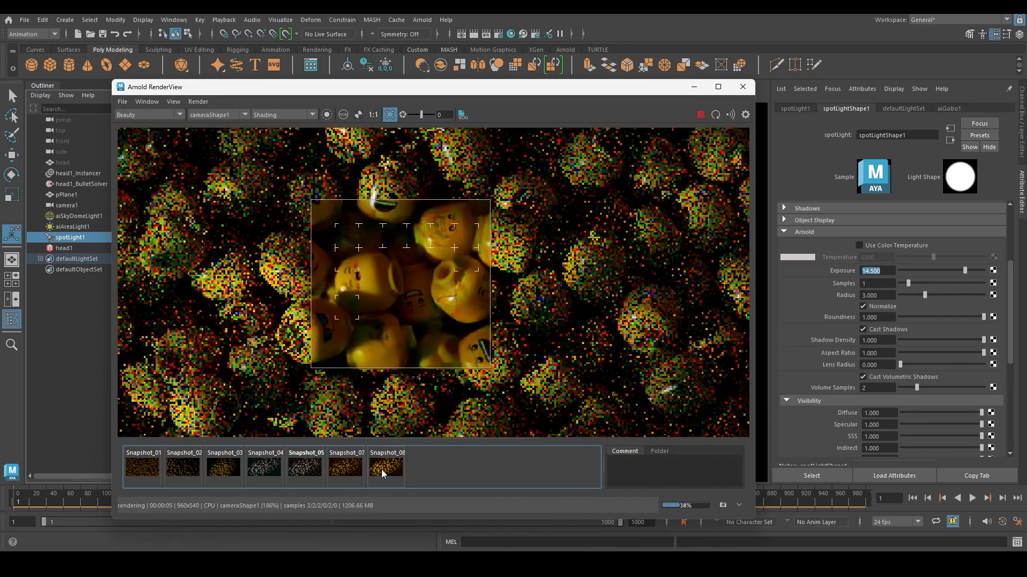
left_click(382, 471)
left_click(382, 471)
left_click(382, 470)
left_click(382, 471)
left_click(381, 471)
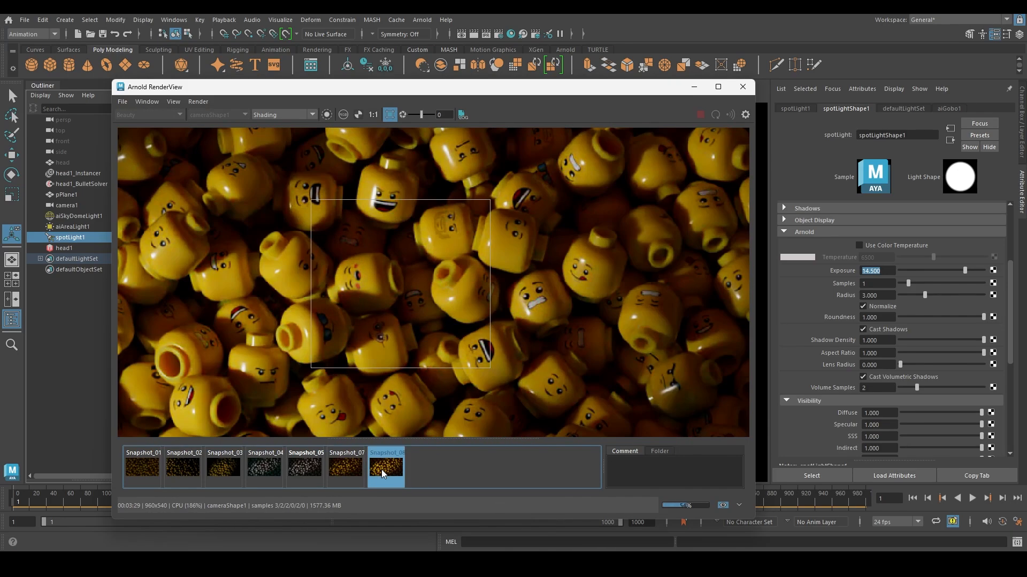
left_click(382, 471)
left_click(382, 470)
left_click(382, 471)
left_click(382, 471)
left_click(381, 471)
left_click(382, 470)
left_click(381, 470)
left_click(381, 471)
left_click(382, 470)
left_click(382, 470)
left_click(381, 470)
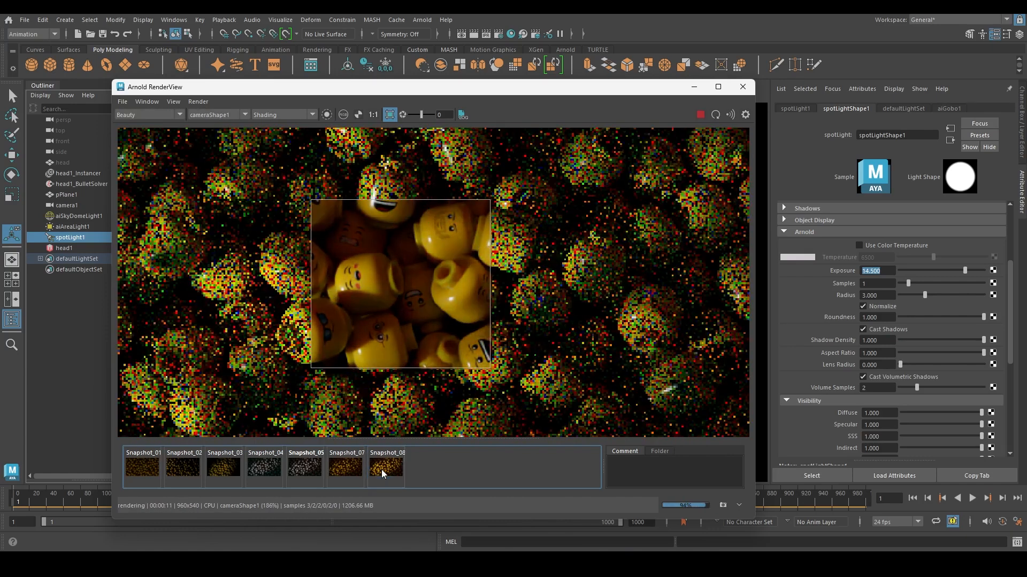
scroll(450, 319, "down", 2)
scroll(450, 319, "down", 1)
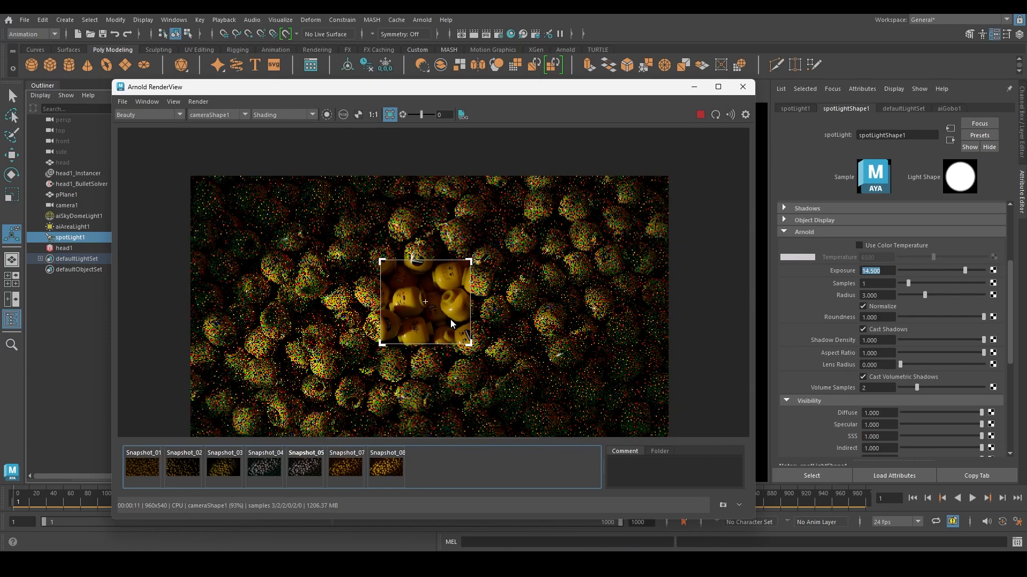
scroll(450, 319, "up", 1)
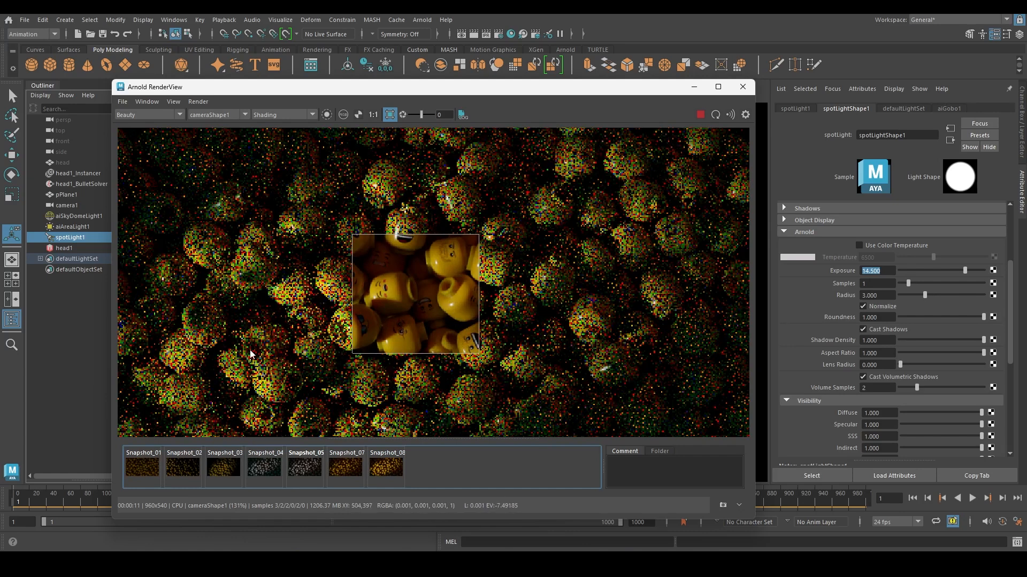
- Open the spotlight's aiGobo1 light filter and set its Scale S and Scale T to 0.5
scroll(915, 340, "down", 3)
scroll(916, 340, "down", 3)
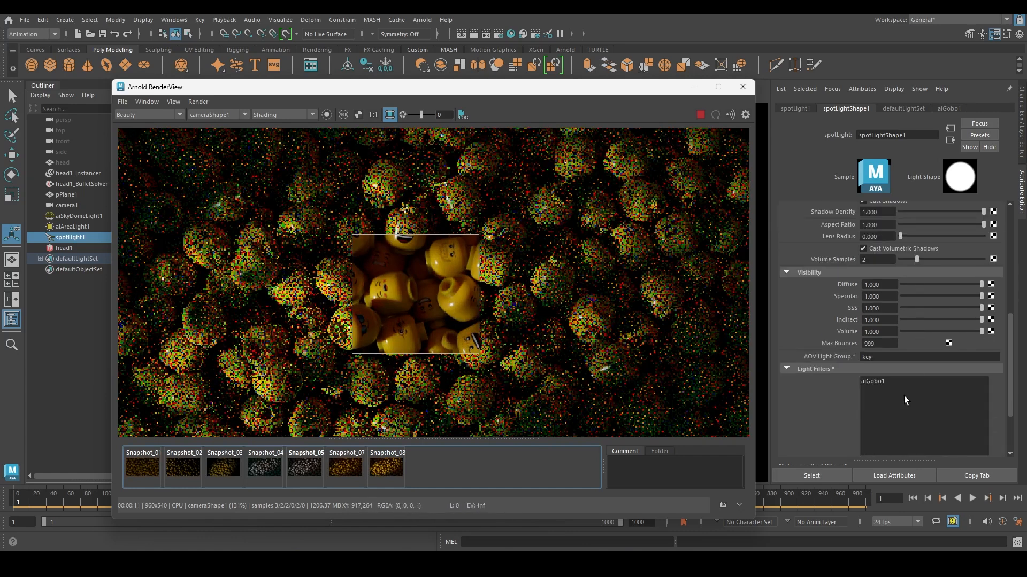
double_click(876, 383)
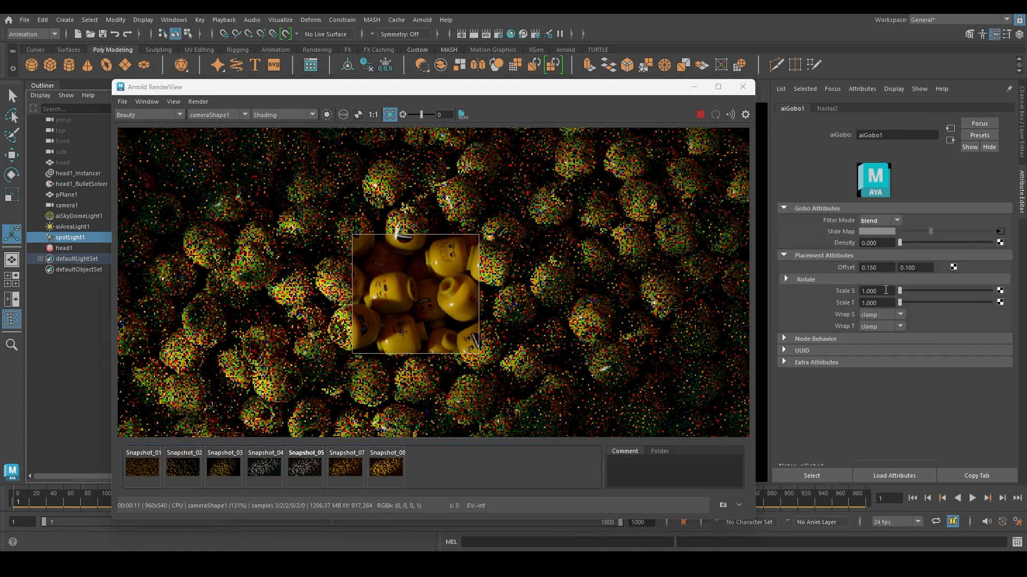
left_click(885, 290)
type(".5")
key("Tab")
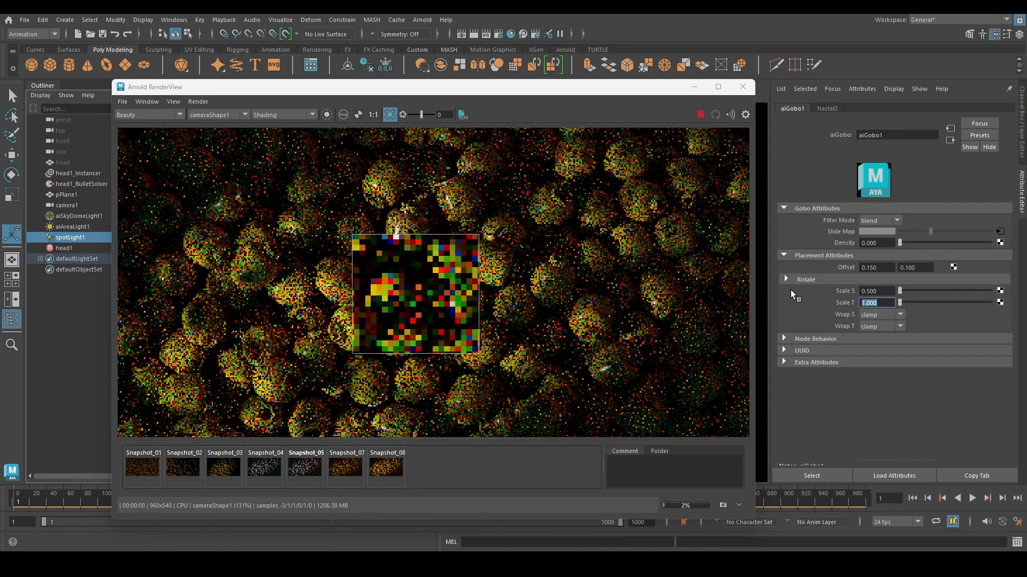
type(".5")
key("Return")
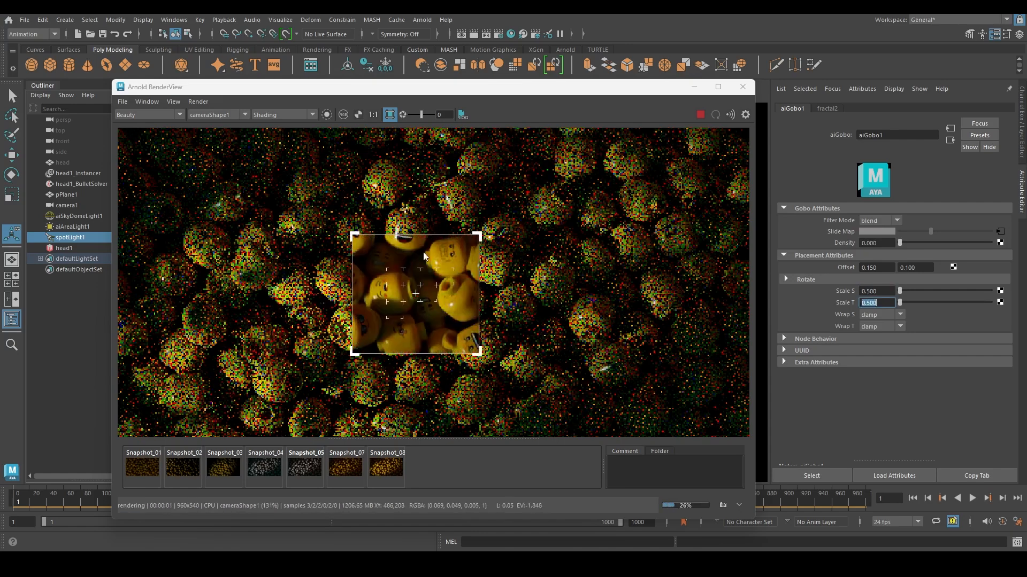
- Render a larger crop region over the central heads and compare it with Snapshot_08 and Snapshot_07
scroll(417, 251, "down", 2)
left_click_drag(343, 212, 493, 345)
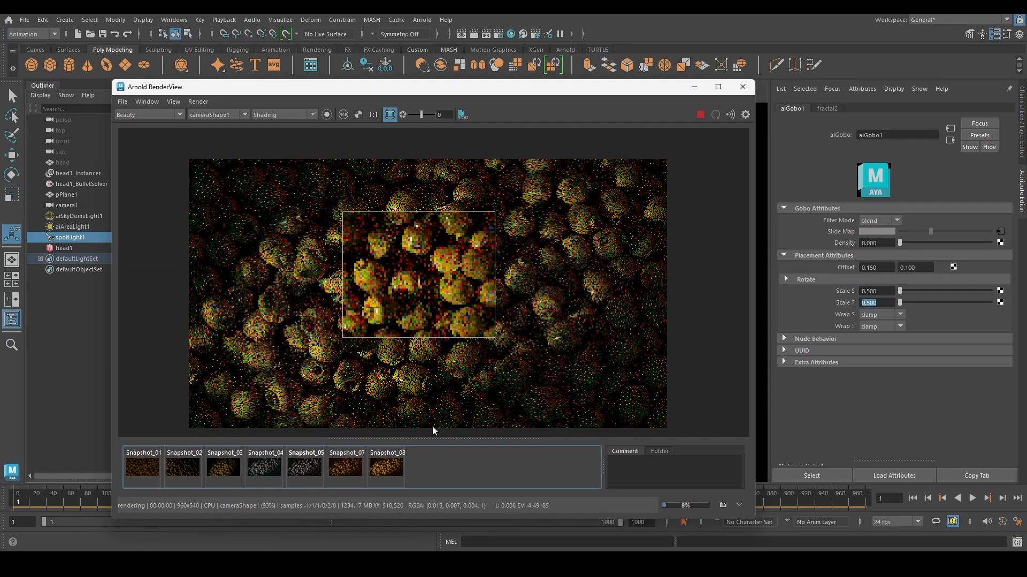
scroll(451, 380, "up", 2)
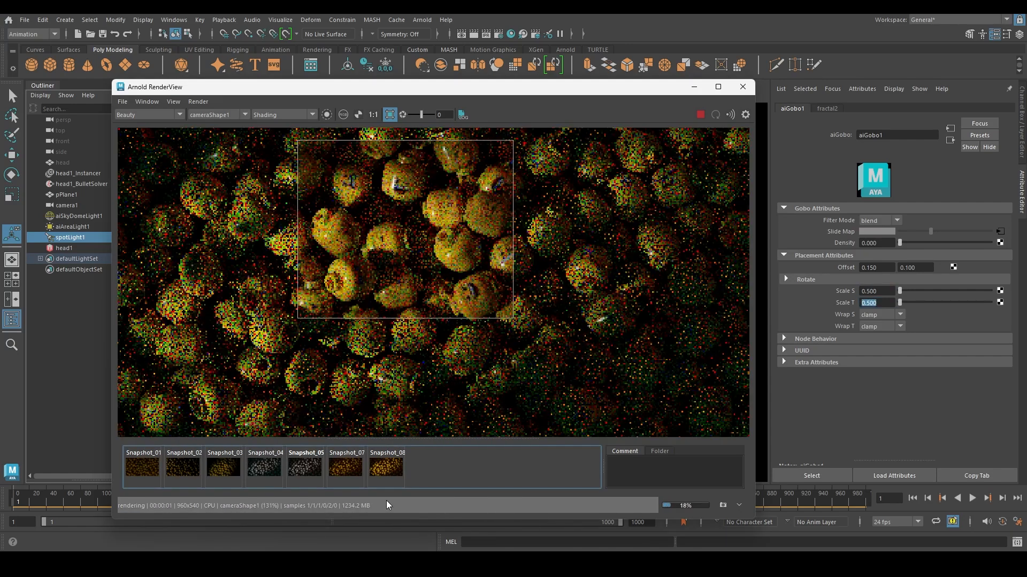
left_click(384, 467)
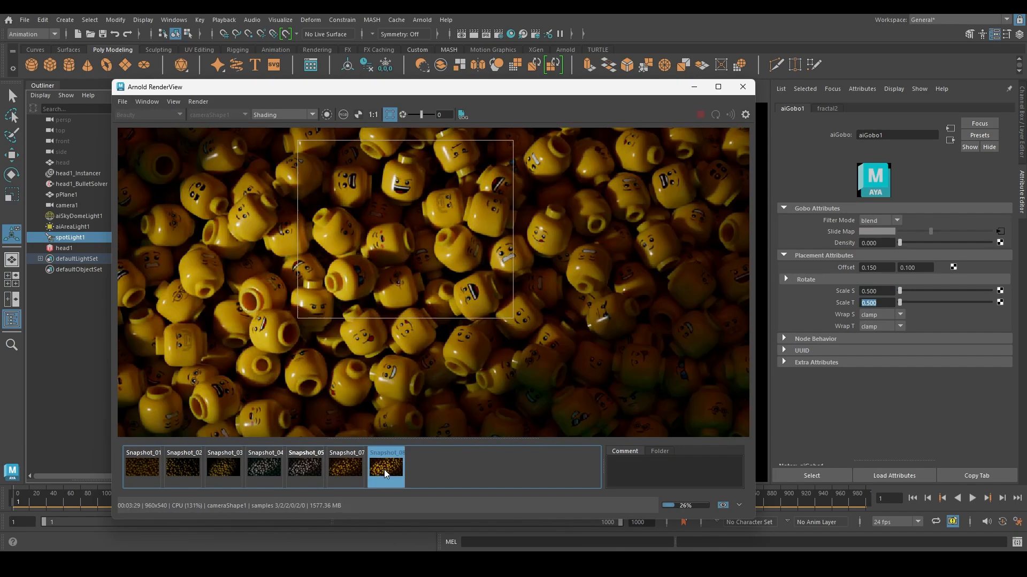
left_click(384, 470)
left_click(349, 471)
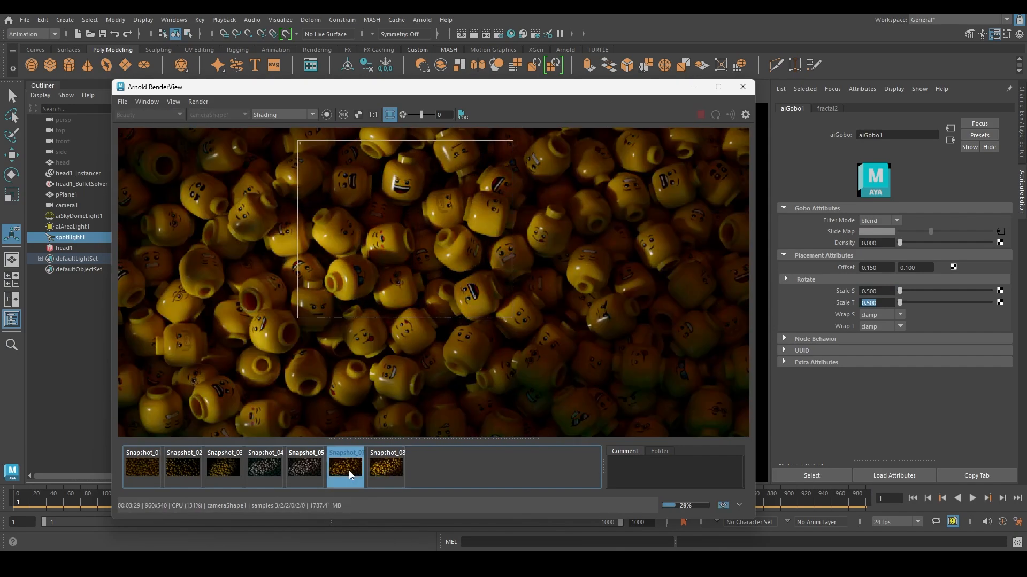
left_click(349, 471)
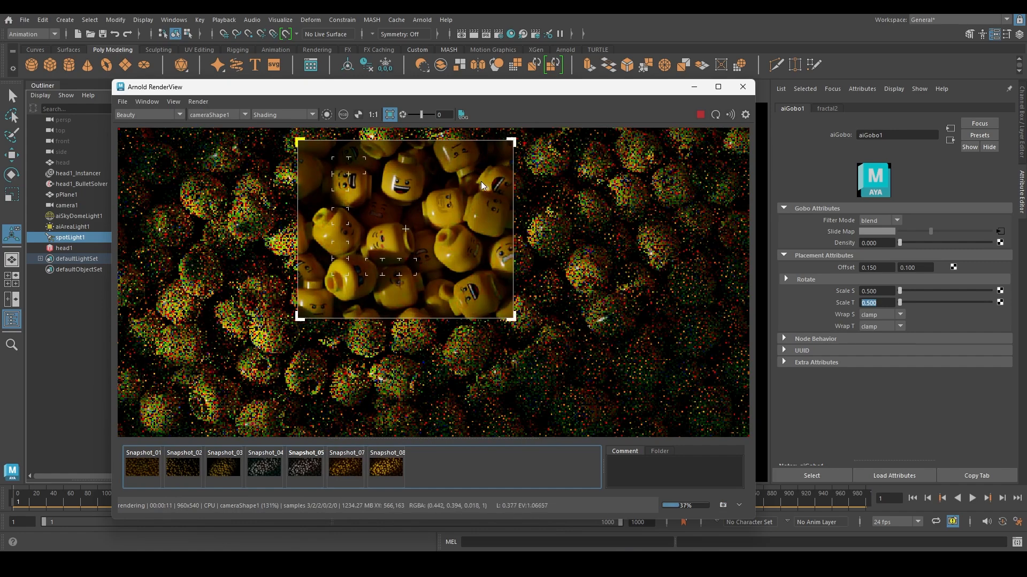
left_click(345, 472)
left_click(344, 472)
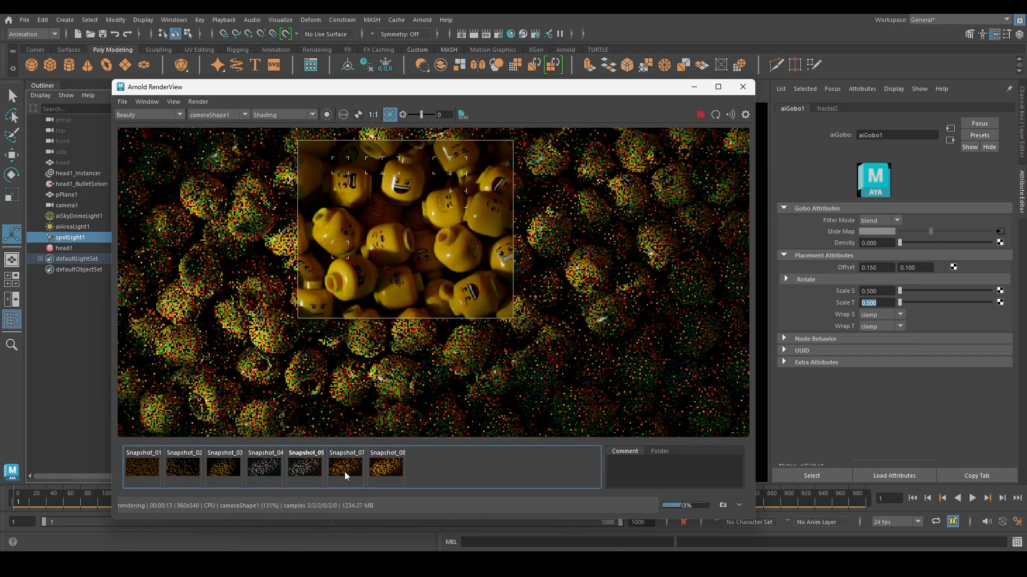
left_click(344, 472)
left_click(345, 472)
scroll(387, 272, "down", 2)
scroll(413, 245, "up", 2)
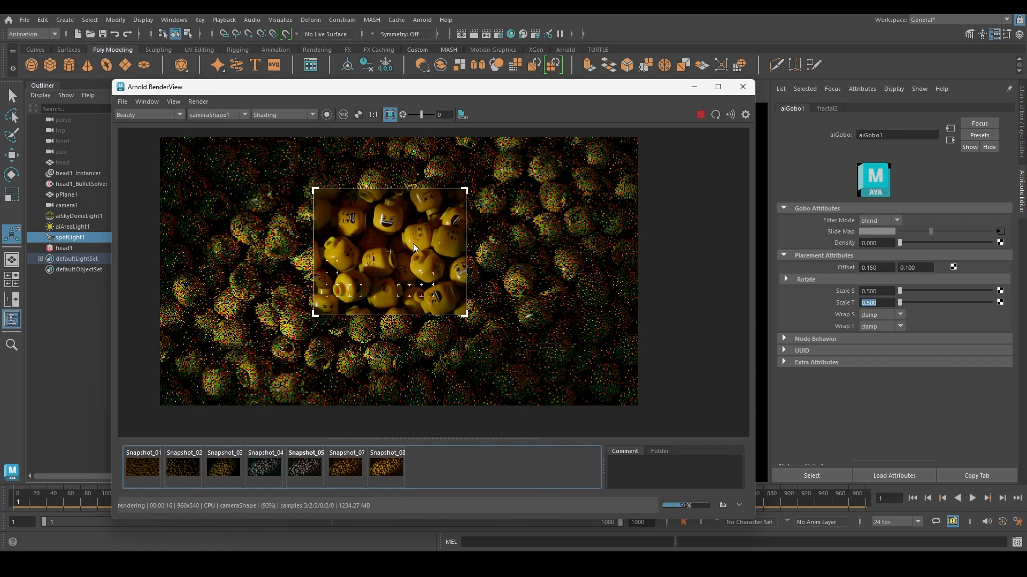
left_click(346, 468)
left_click(346, 467)
left_click(346, 468)
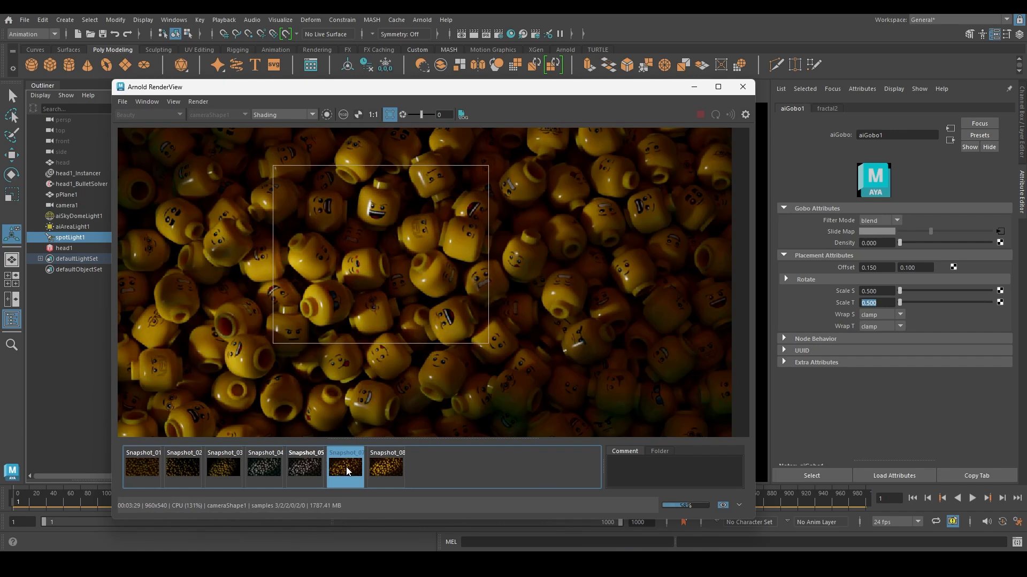
left_click(346, 468)
- Try a gobo offset of 0.170 and 0.130 while rendering a smaller crop region around the laughing head
left_click_drag(890, 269, 883, 270, "ctrl")
left_click_drag(329, 161, 455, 255)
scroll(409, 245, "up", 2)
middle_click_drag(400, 226, 454, 304)
left_click_drag(929, 269, 890, 268, "ctrl")
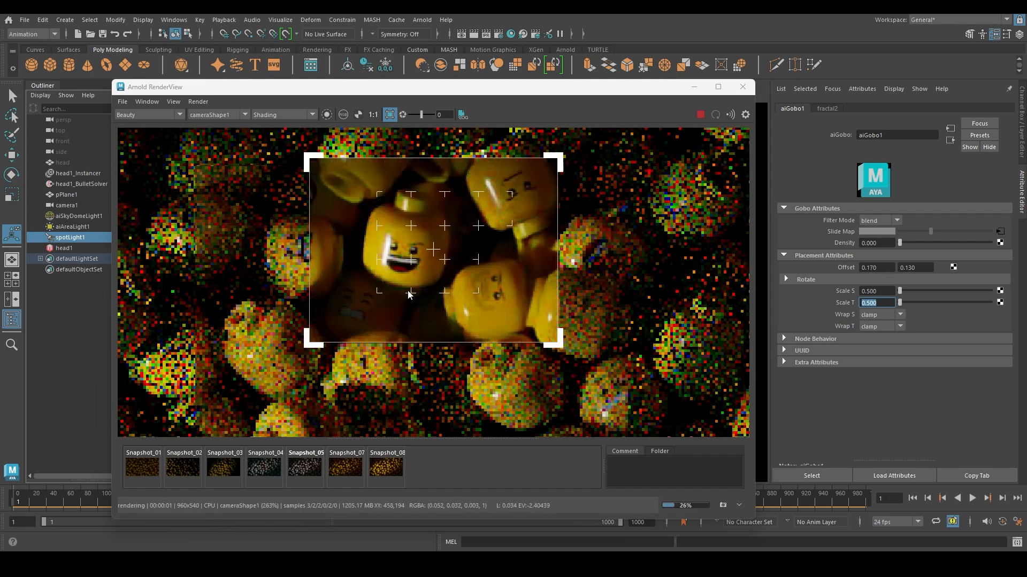
- Set the gobo's placement offset to 0.150 and 0.140
scroll(421, 242, "down", 5)
left_click_drag(919, 268, 921, 268, "ctrl")
key("shift+Tab")
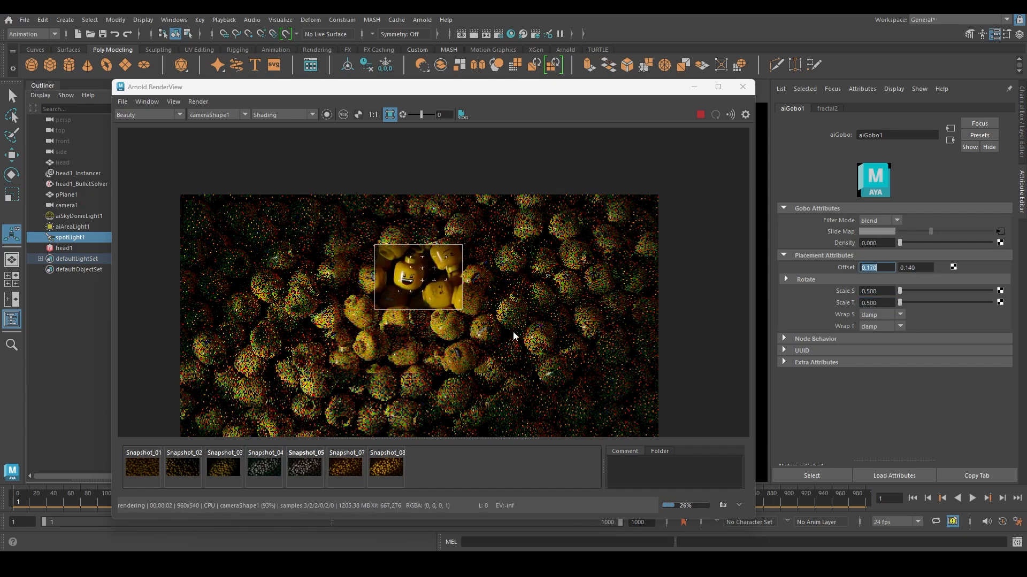
type("0.16")
key("Return")
type("0.15")
key("Return")
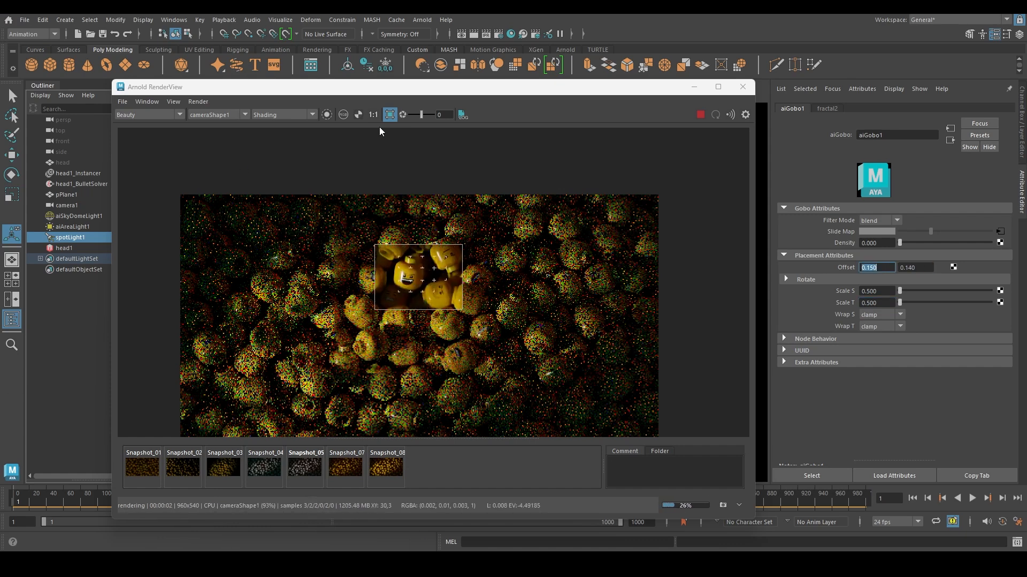
- Switch the render's debug shading to Lighting and set the gobo's placement offset to 0.180 and 0.180
left_click(292, 115)
left_click(264, 138)
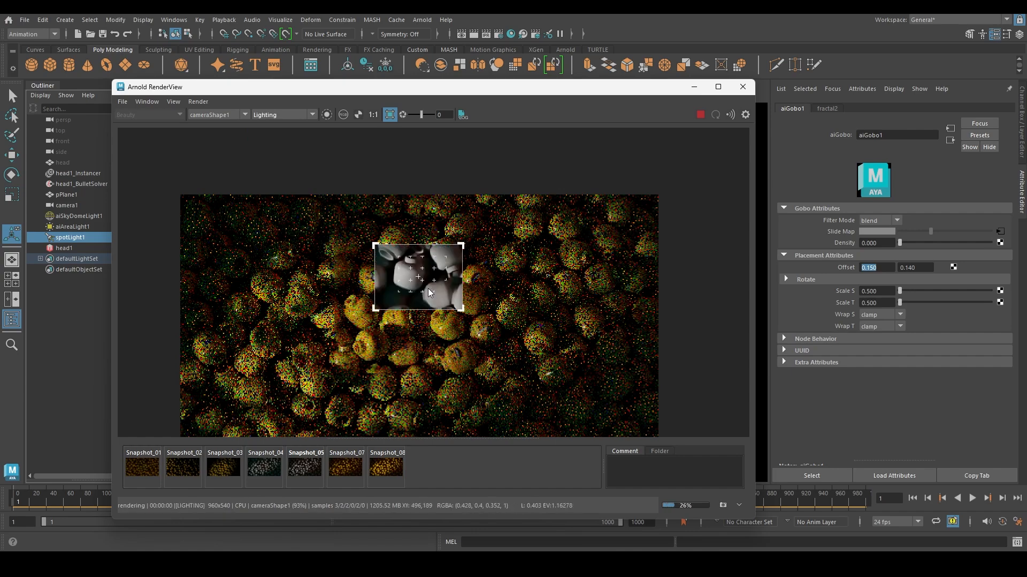
scroll(342, 224, "up", 2)
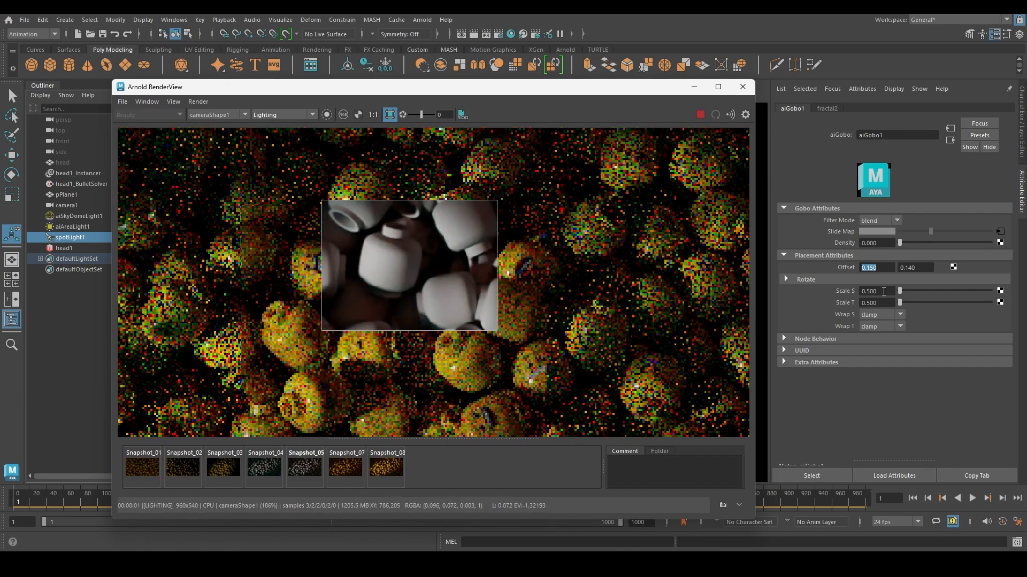
left_click_drag(881, 269, 886, 269, "ctrl")
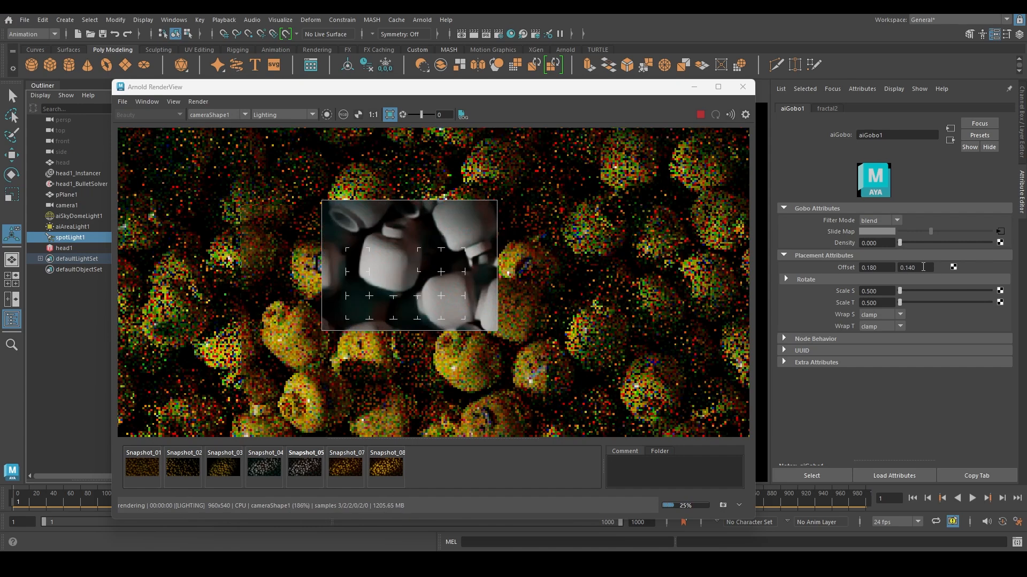
left_click_drag(923, 267, 925, 269, "ctrl")
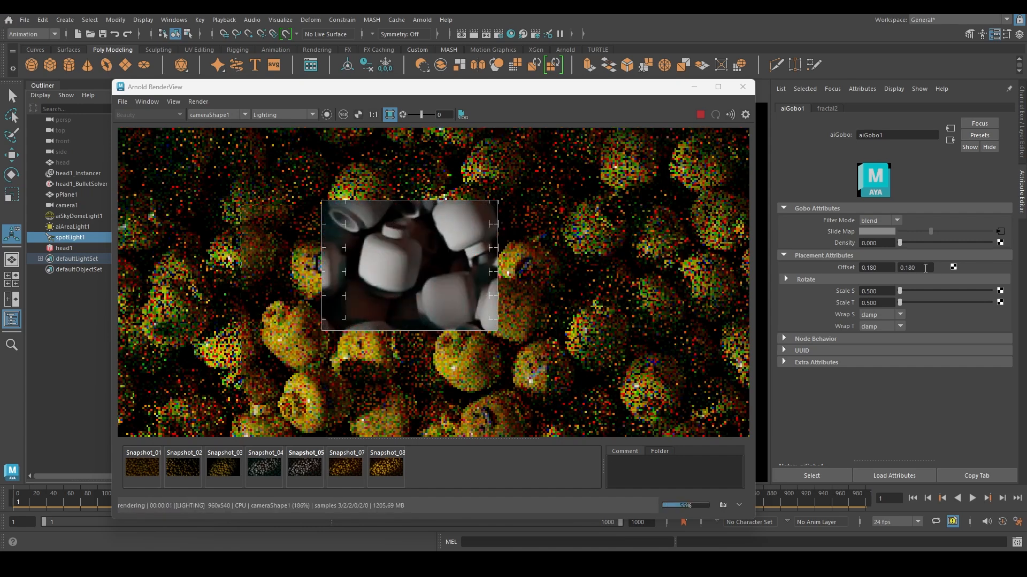
- Switch the debug shading back to Shading and remove the crop region to render the full frame
left_click(292, 115)
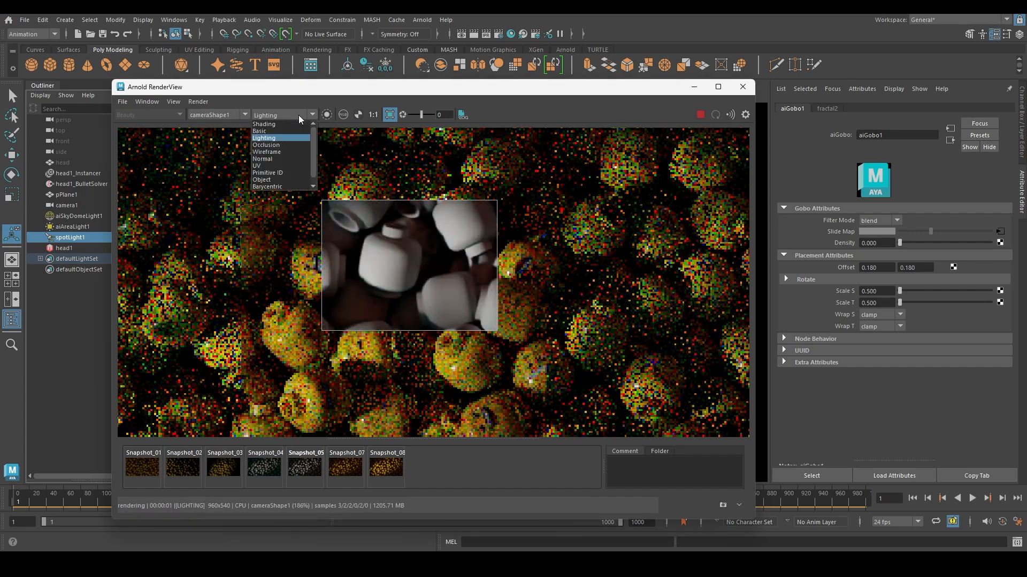
left_click(280, 117)
left_click(281, 116)
left_click(268, 134)
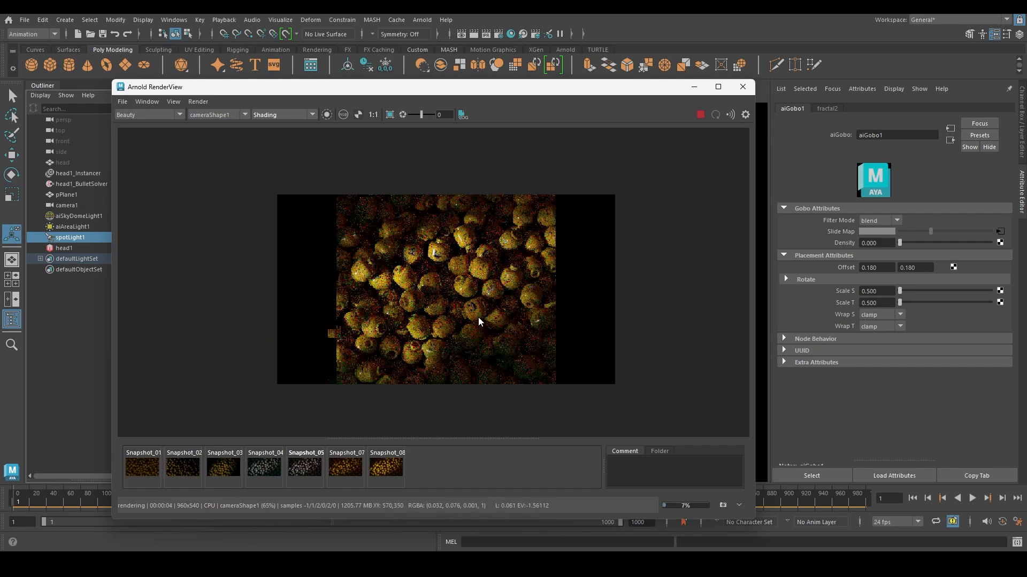
- Switch to the browser and examine the Final_Lighting reference and the LGT_KEY pass in the light-group contact sheet
scroll(478, 316, "up", 2)
scroll(478, 316, "down", 2)
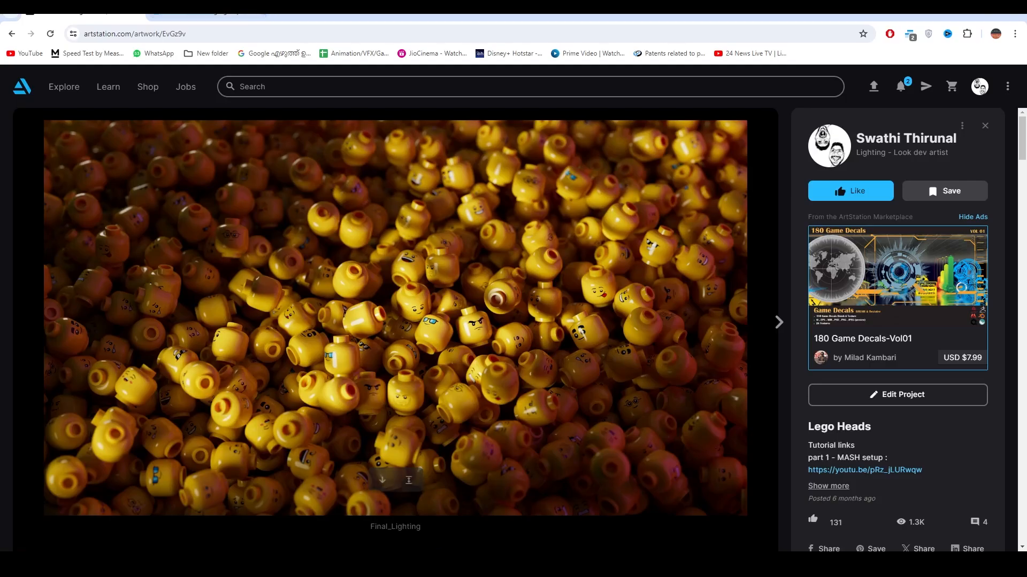
left_click(213, 19)
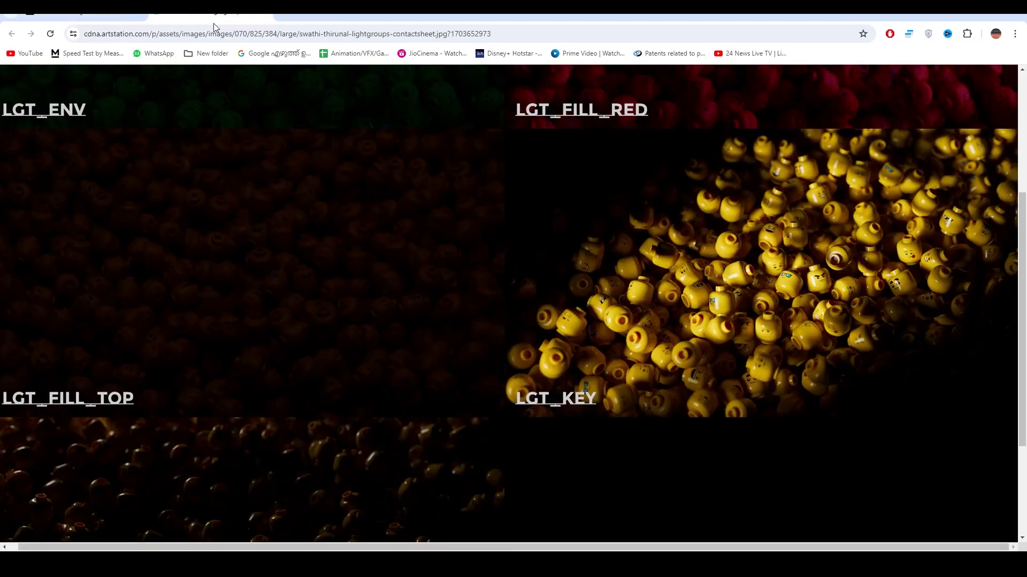
scroll(678, 325, "down", 3)
scroll(740, 249, "up", 7)
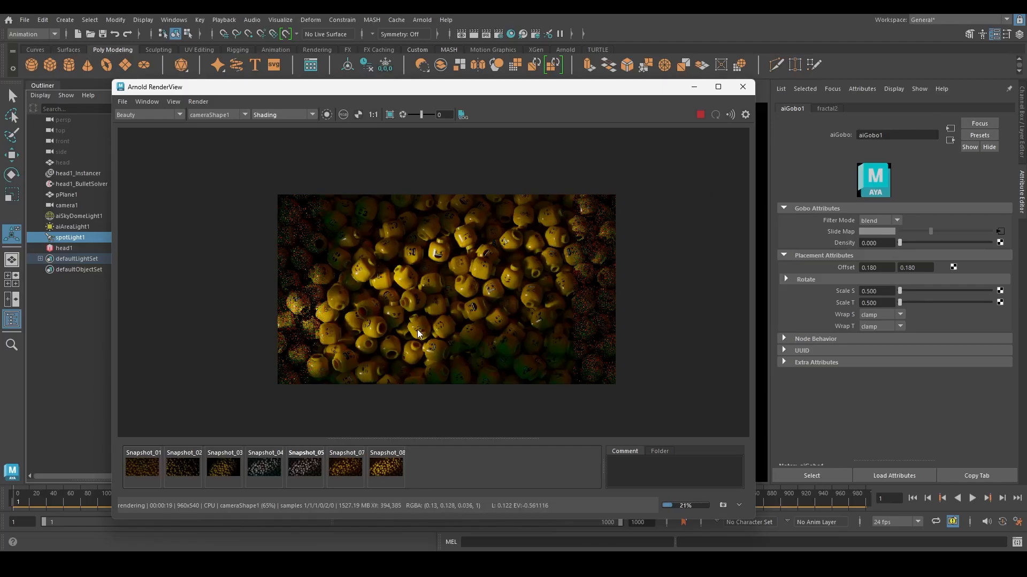
- Examine the dark lower-right heads in the full-frame render and compare them with Snapshot_08
scroll(417, 330, "up", 3)
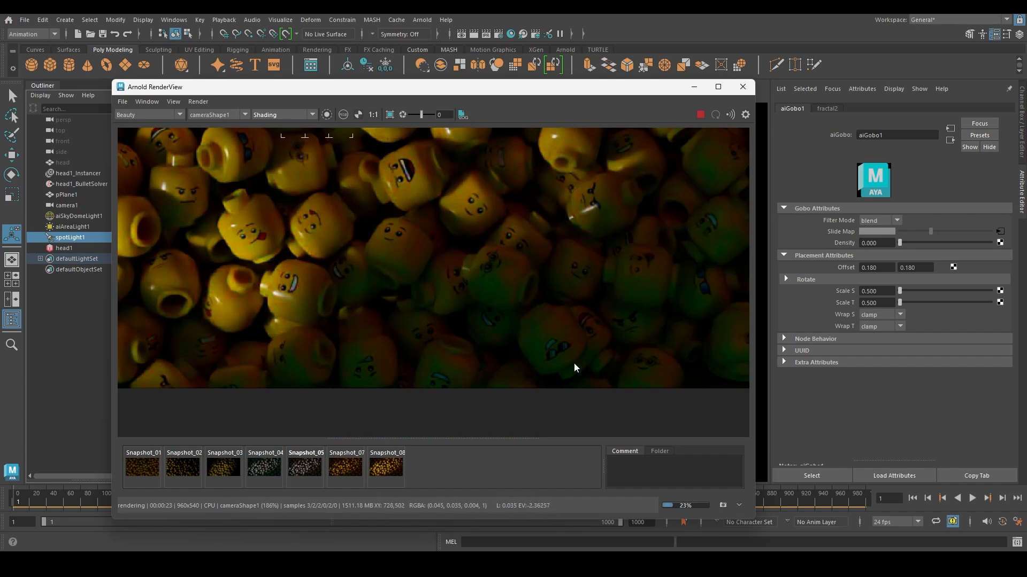
scroll(428, 332, "down", 3)
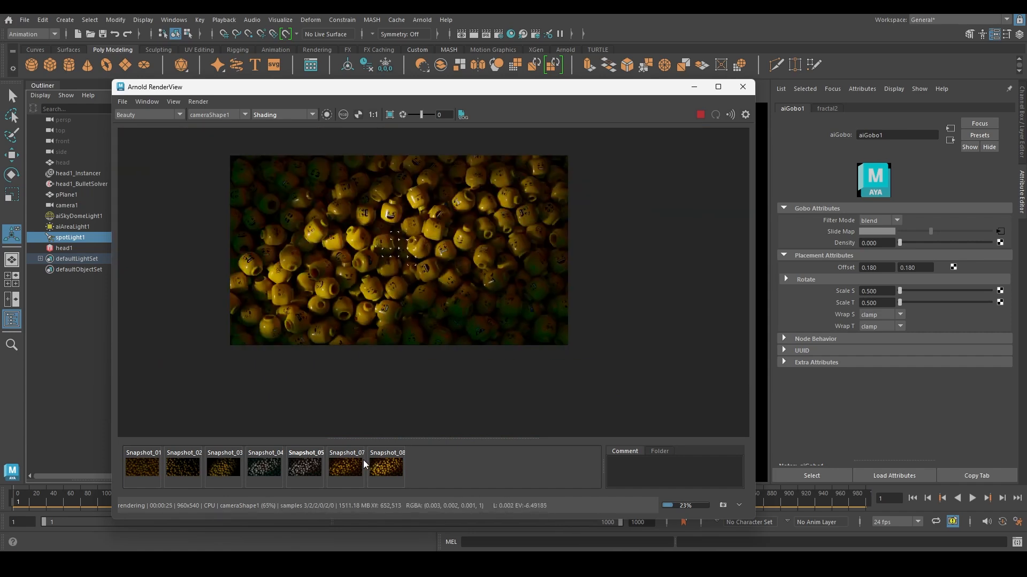
left_click(390, 468)
scroll(538, 316, "up", 2)
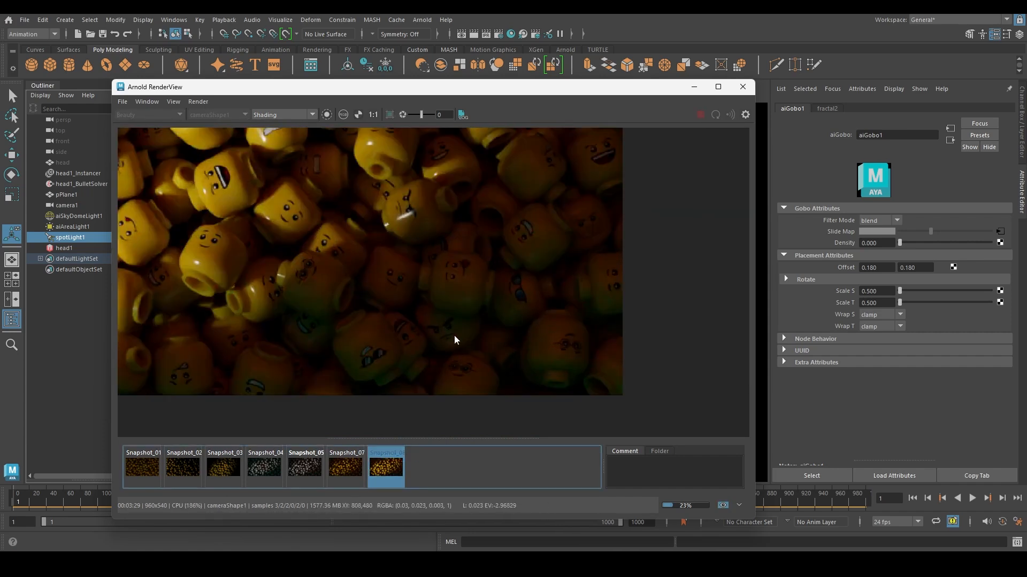
scroll(440, 327, "down", 1)
scroll(440, 327, "up", 1)
- Uncover the scene viewport and switch it to plain shaded display without the scene lights
left_click_drag(501, 89, 551, 432)
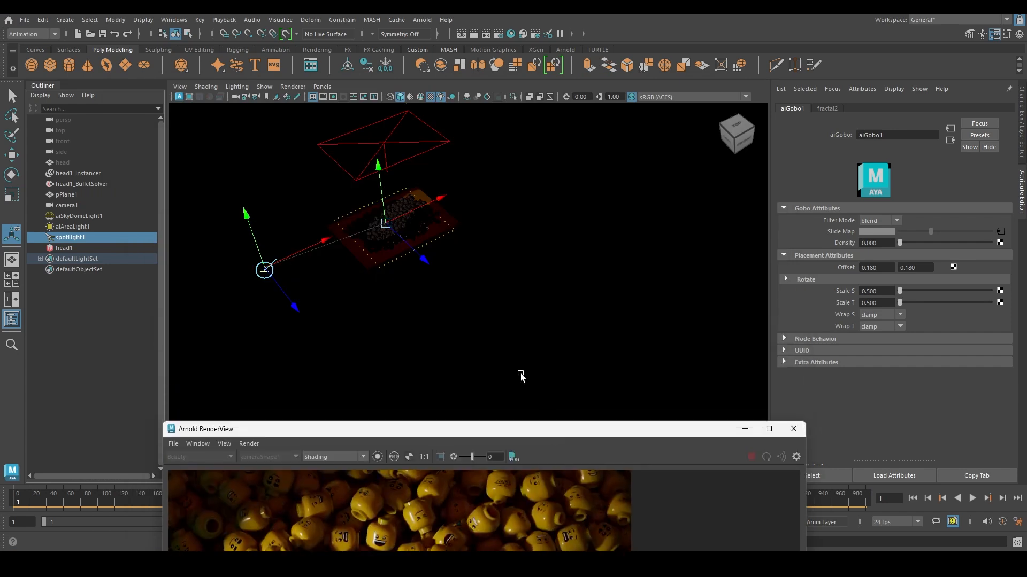
scroll(391, 201, "up", 3)
middle_click_drag(362, 174, 394, 199, "alt")
scroll(394, 200, "up", 4)
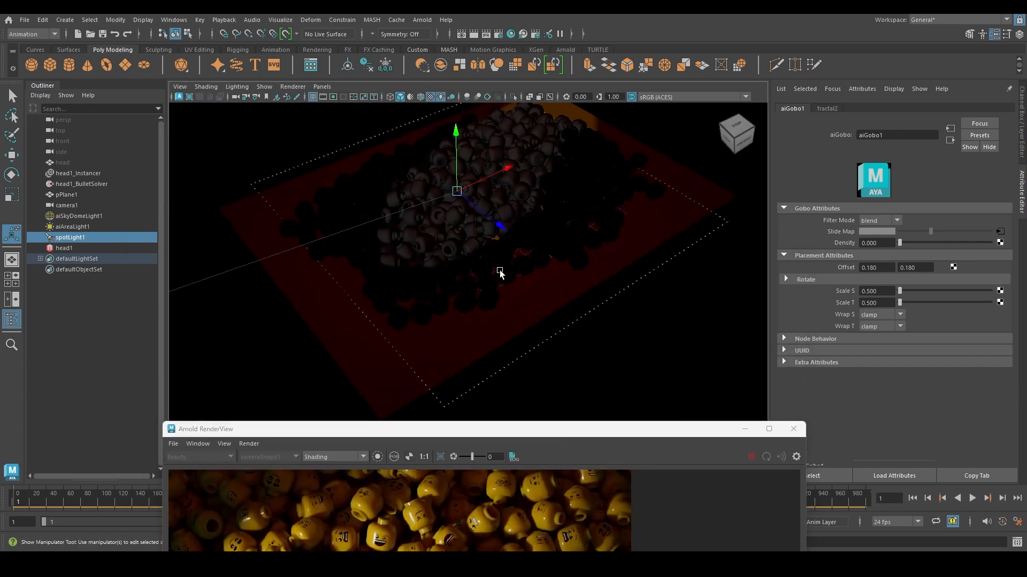
left_click_drag(499, 275, 589, 201, "alt")
key("5")
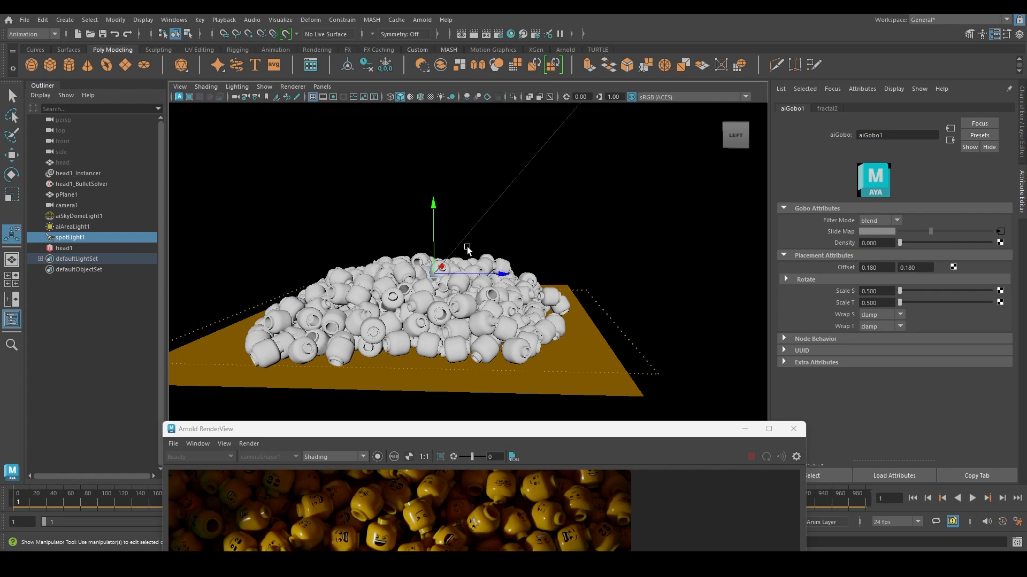
- Examine the shape of the heads pile and the spotlight's direction from low, side, front and raised angles
left_click_drag(467, 249, 393, 260, "alt")
middle_click_drag(500, 262, 393, 257, "alt")
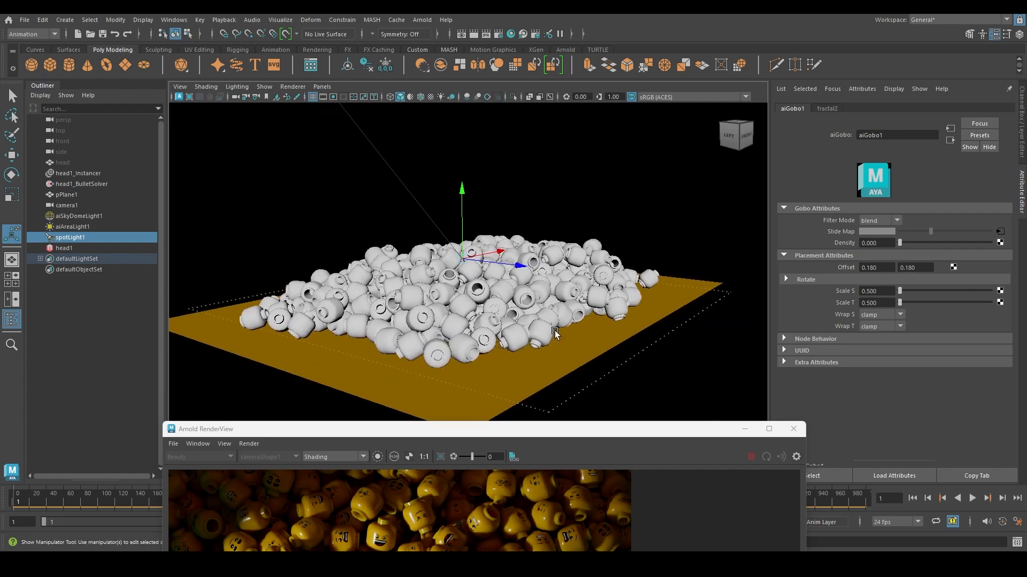
left_click_drag(484, 256, 396, 243, "alt")
scroll(447, 274, "down", 3)
middle_click_drag(396, 243, 532, 239, "alt")
right_click_drag(532, 239, 599, 317, "alt")
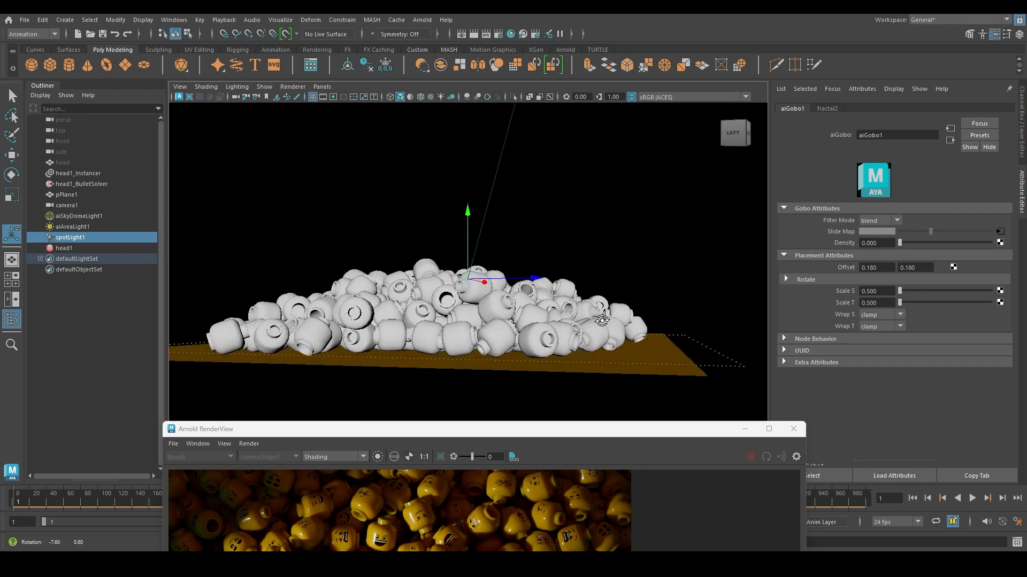
left_click_drag(528, 320, 580, 255, "alt")
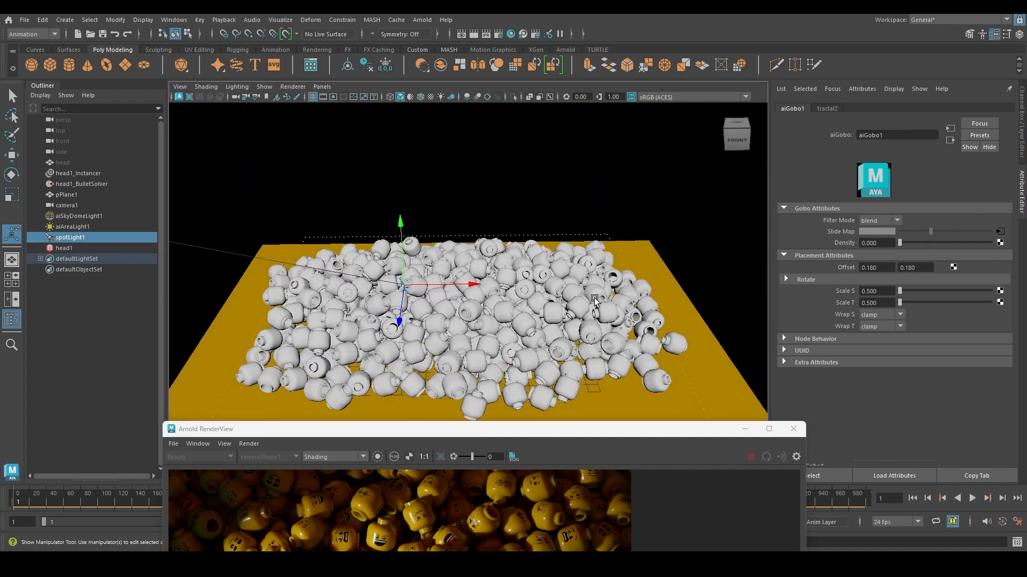
left_click_drag(554, 310, 500, 284, "alt")
- Return from Snapshot_08 to the live render, crop it to the dark lower-right heads and show the RGBA_top_fill output
left_click_drag(506, 431, 535, 131)
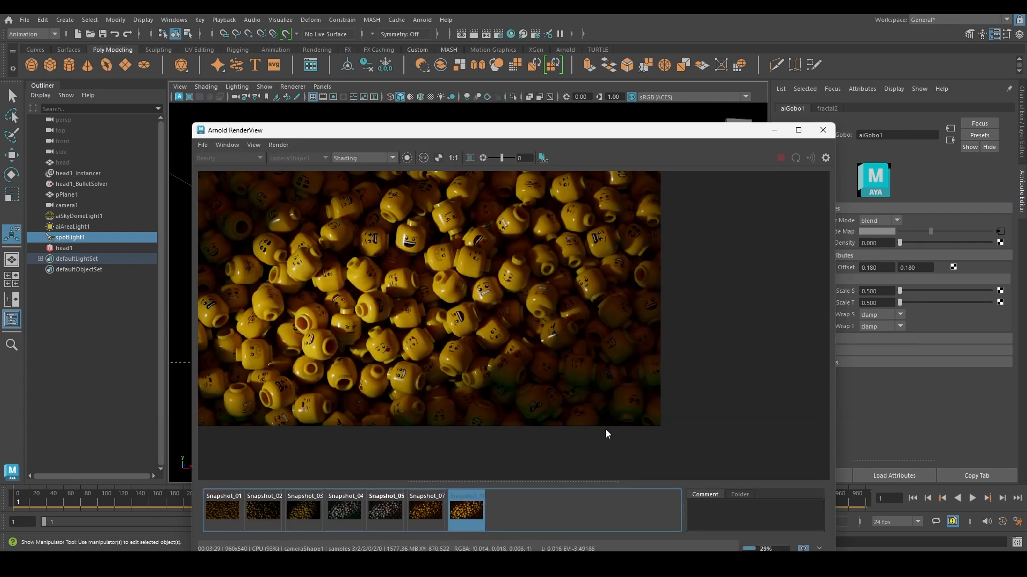
left_click_drag(546, 130, 440, 102)
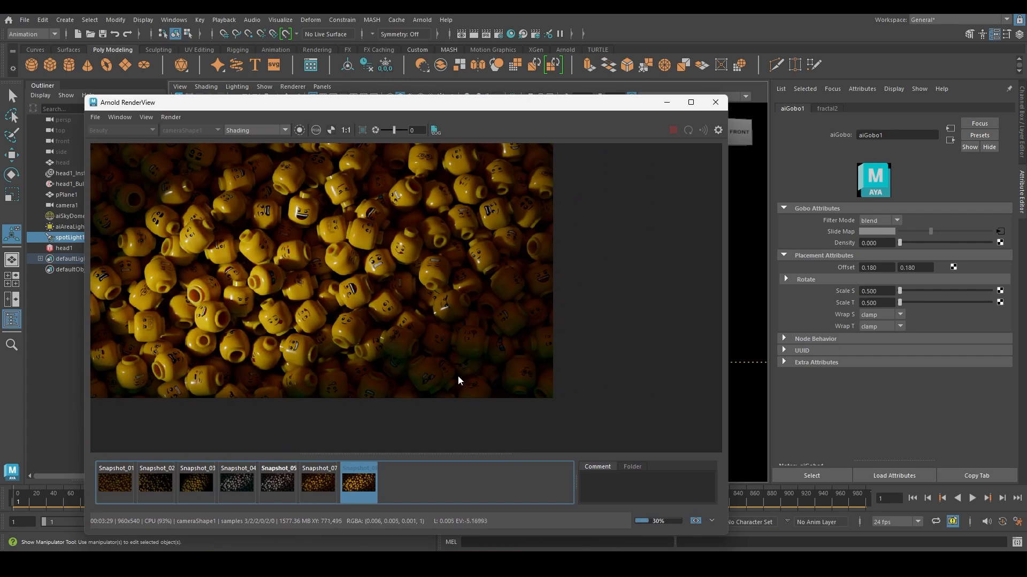
left_click(357, 481)
left_click_drag(359, 323, 558, 411)
left_click(124, 131)
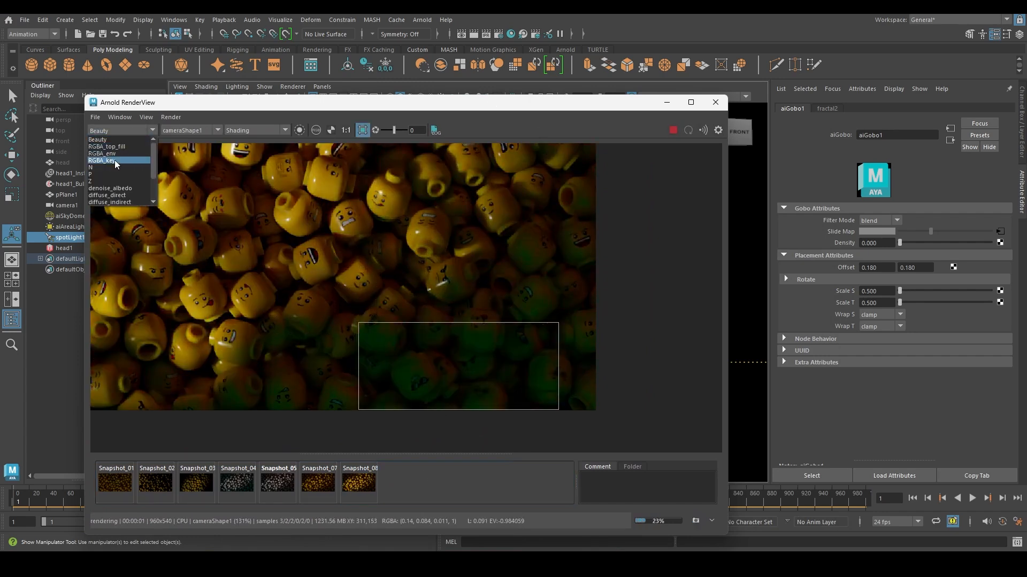
left_click(115, 160)
- Enlarge the area light above the heads, scaling it to about 31 in X and 24.6 in Y
left_click_drag(427, 102, 671, 346)
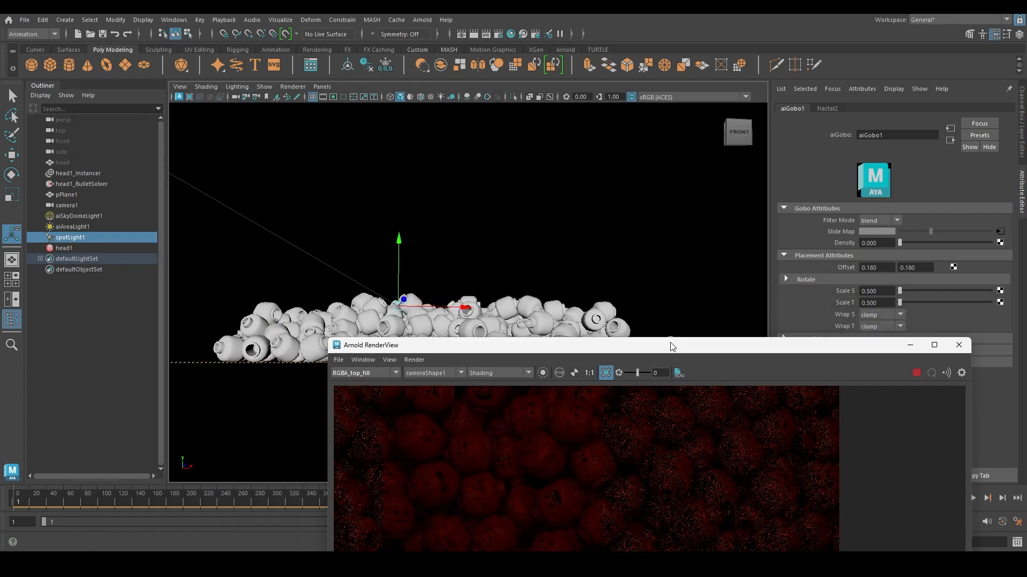
right_click_drag(439, 206, 262, 160, "alt")
left_click_drag(536, 202, 487, 267, "alt")
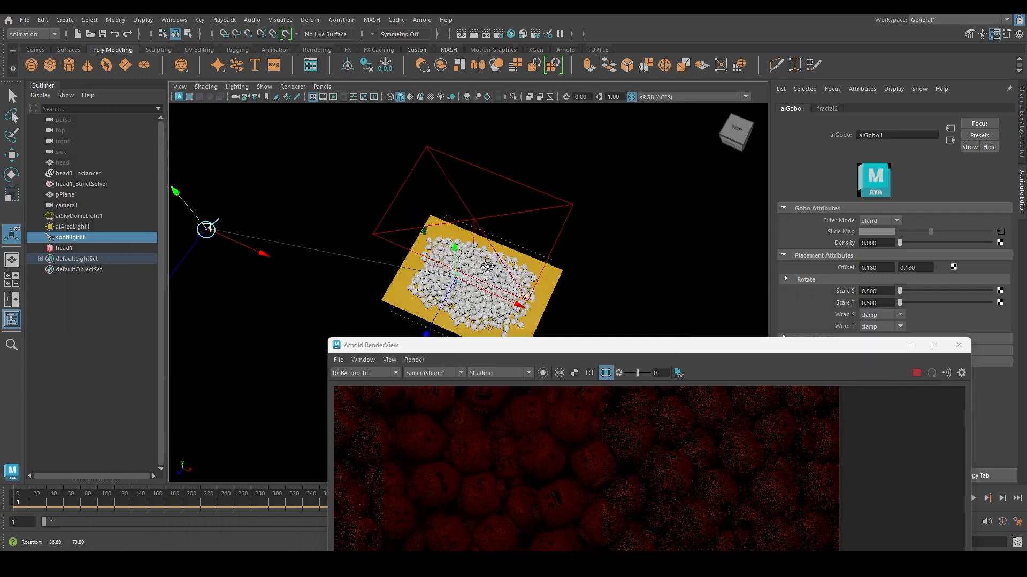
left_click(484, 217)
key("r")
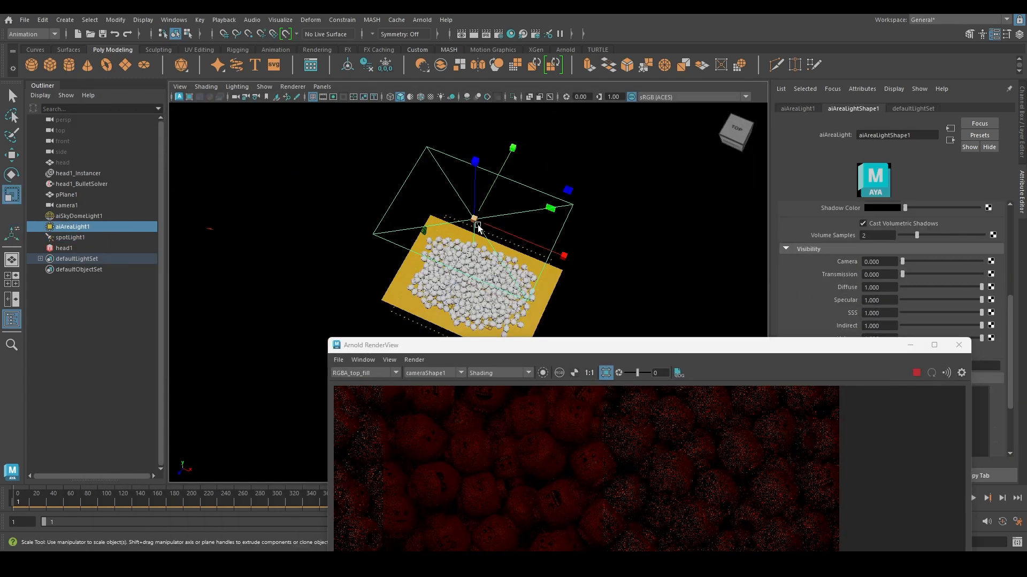
left_click_drag(493, 182, 508, 148)
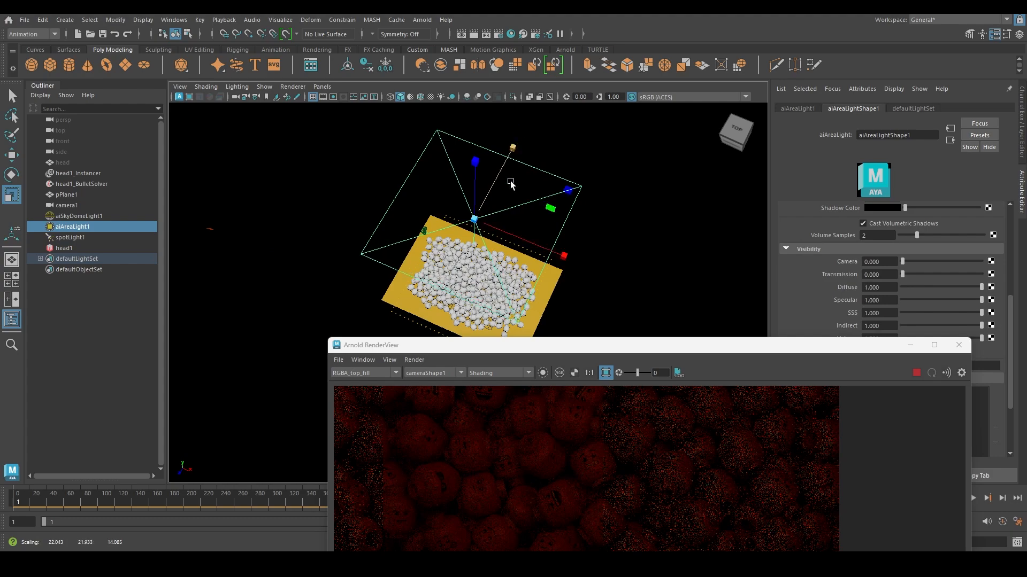
left_click_drag(530, 242, 570, 252)
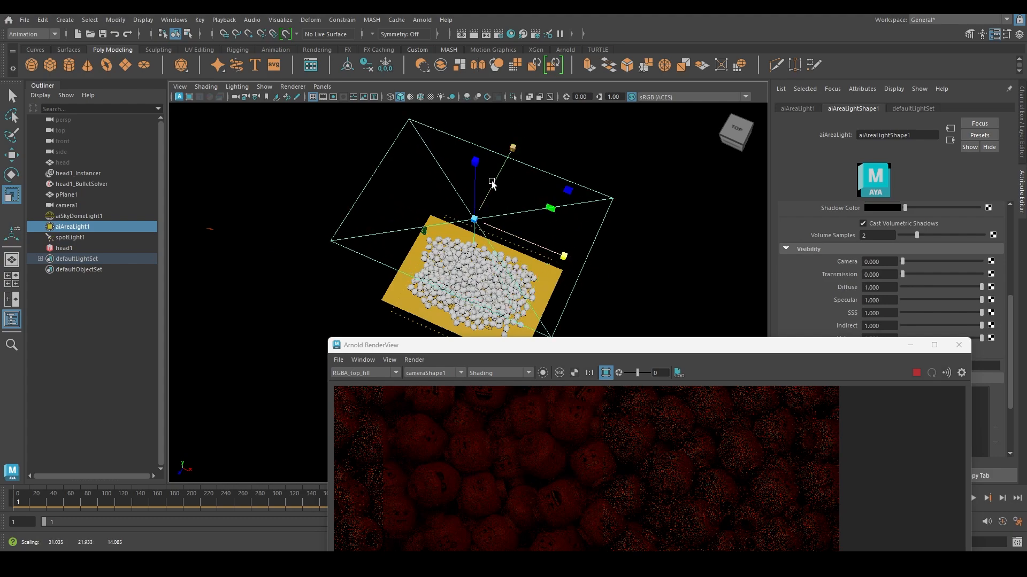
left_click_drag(492, 183, 500, 178)
- Show the Beauty output again and enlarge the cropped area of the render
left_click_drag(707, 349, 624, 132)
left_click(278, 155)
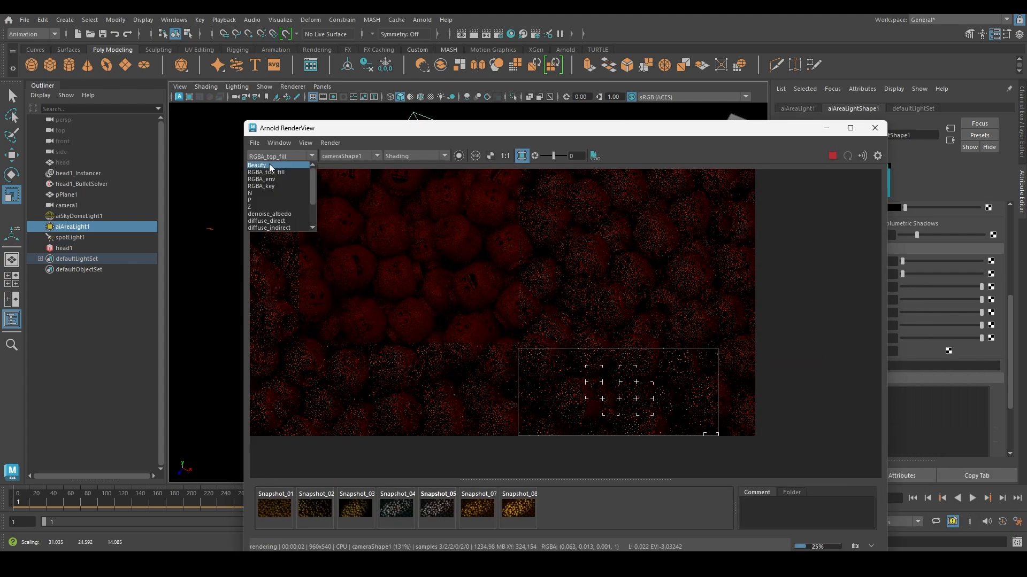
left_click(265, 168)
scroll(640, 373, "up", 4)
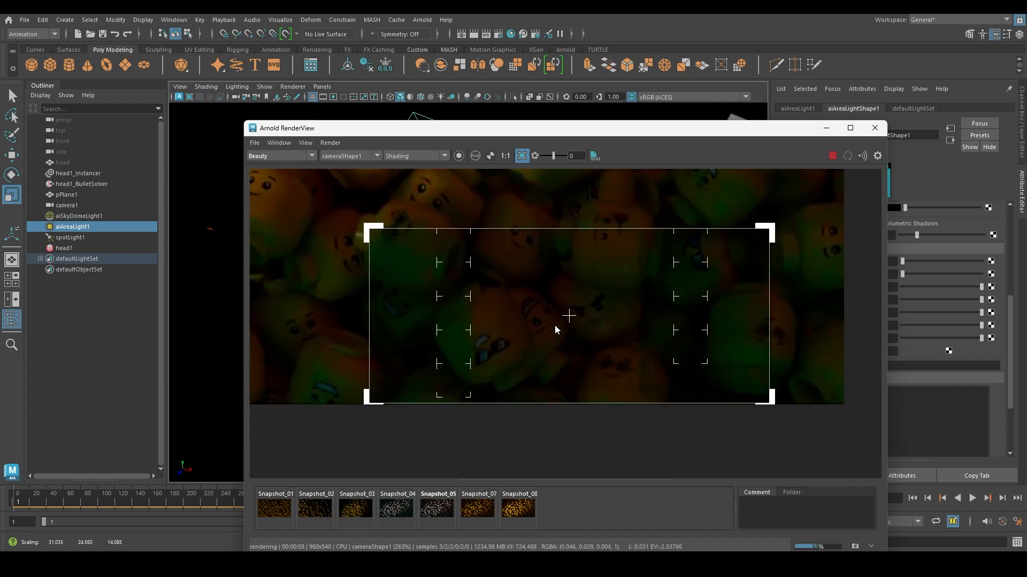
- Compare the cropped area of the live render repeatedly with Snapshot_07
left_click(479, 515)
left_click(479, 516)
left_click(479, 515)
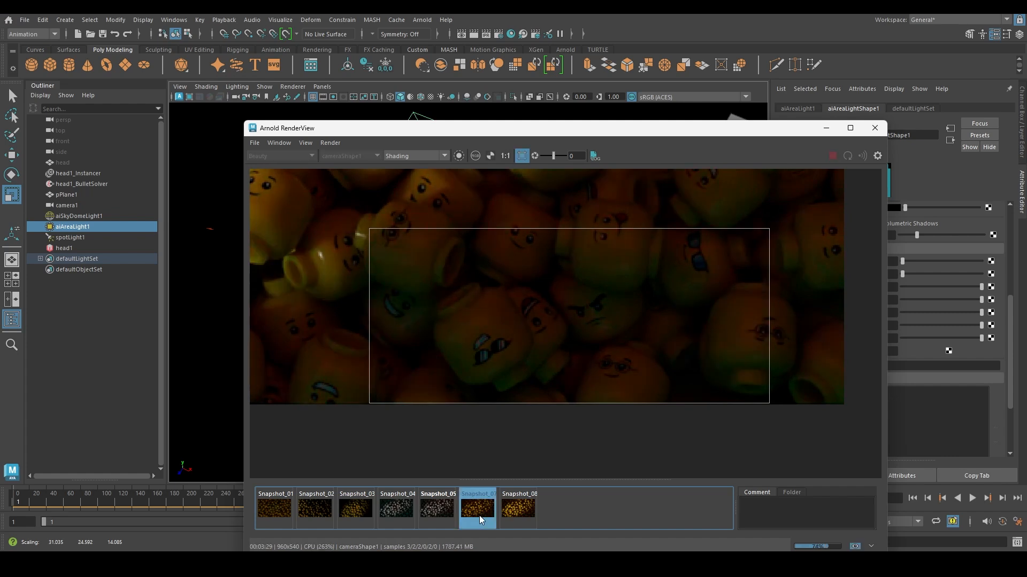
left_click(479, 515)
left_click(479, 515)
left_click(479, 516)
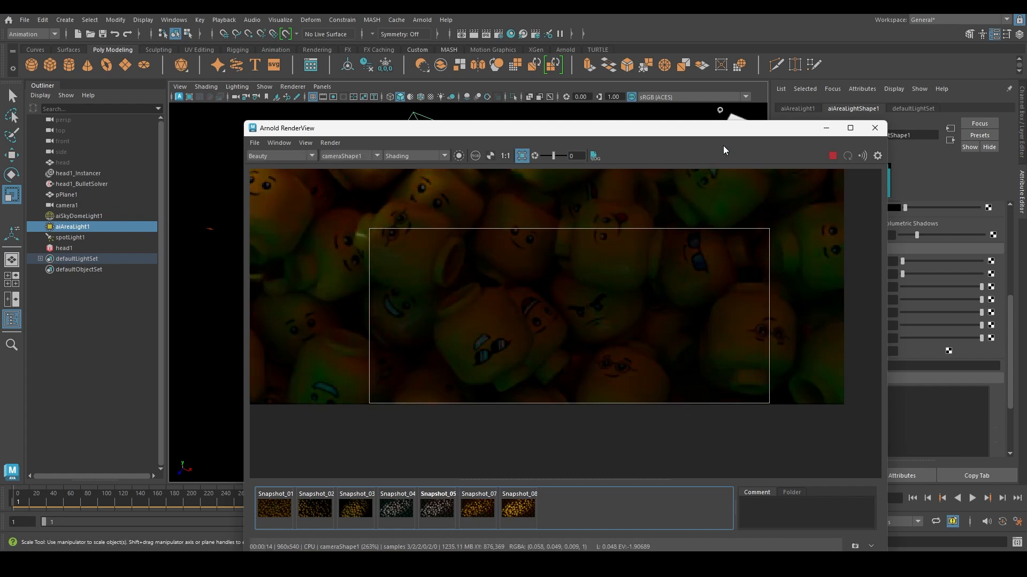
- Set the area light's exposure to 9.5
left_click_drag(721, 128, 635, 122)
scroll(888, 264, "up", 5)
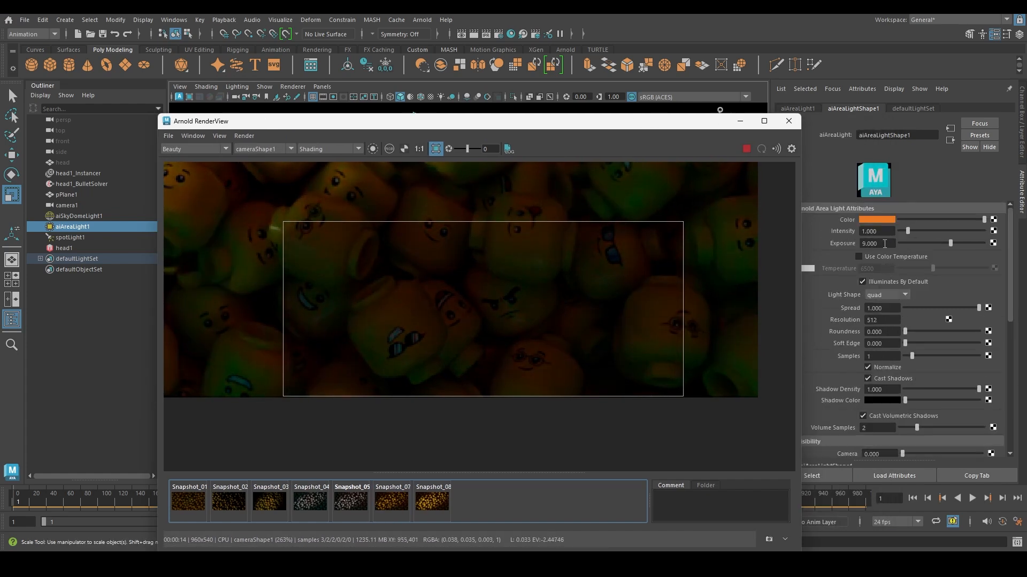
double_click(877, 243)
type("9.5")
key("Return")
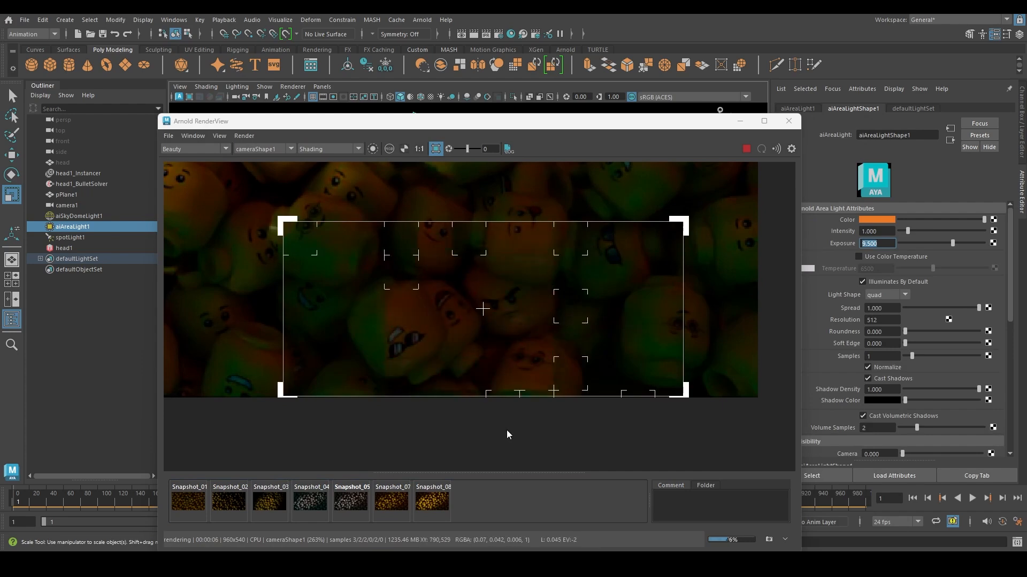
- Check the effect of the 9.5 exposure on the dark heads against Snapshot_07
left_click(428, 501)
left_click(383, 504)
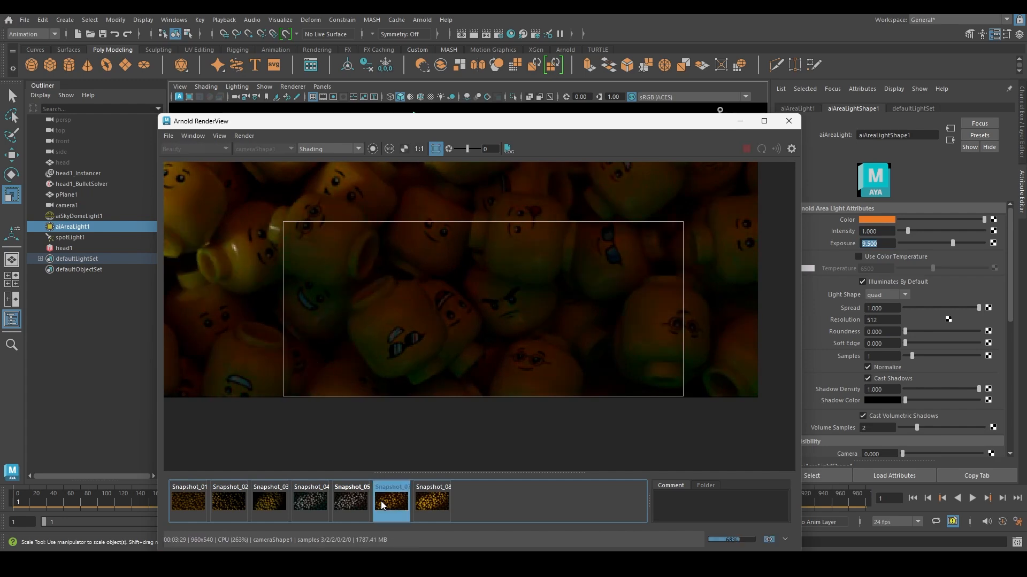
left_click(382, 504)
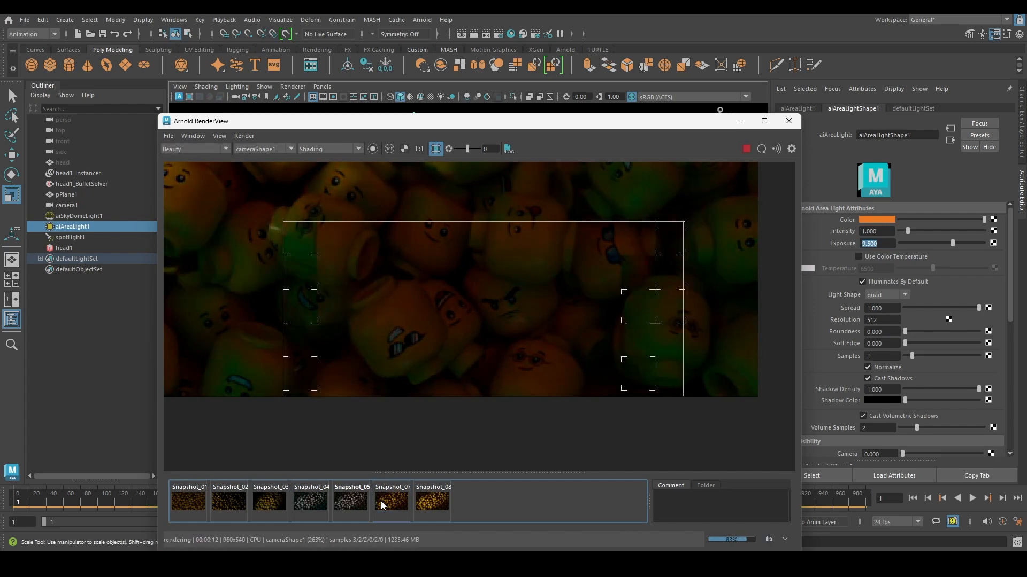
scroll(460, 387, "down", 2)
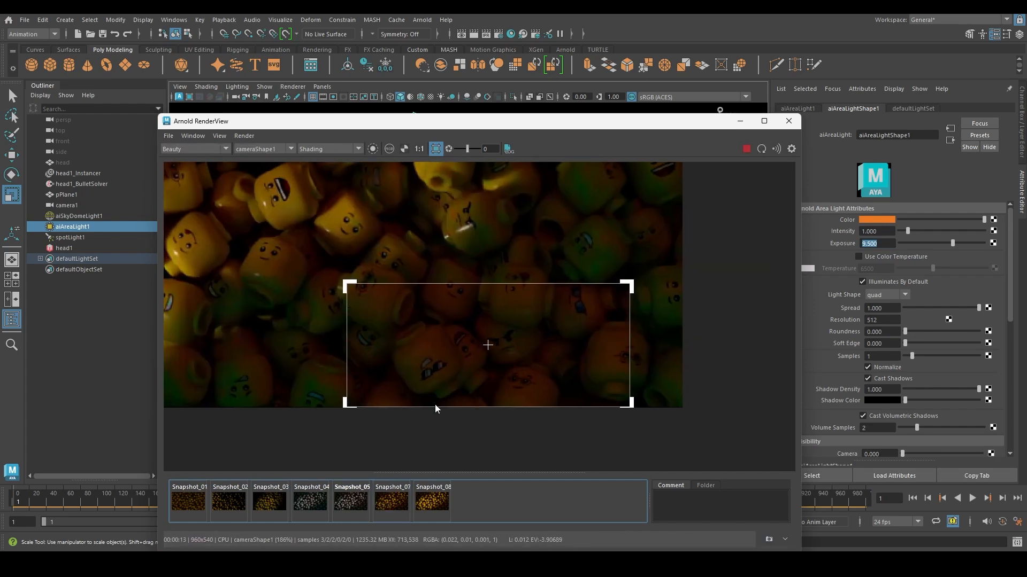
scroll(461, 381, "up", 2)
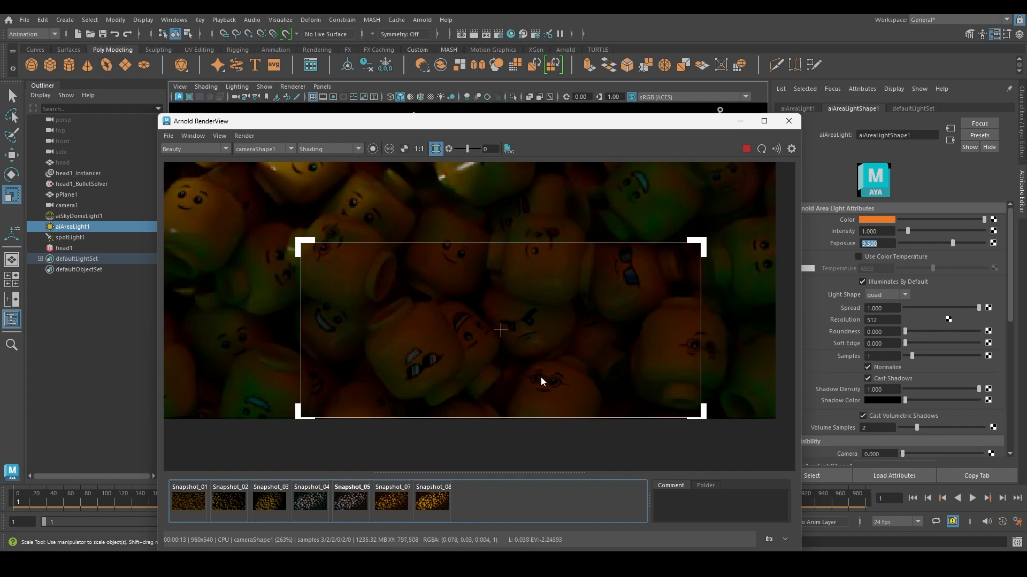
- Change the Multiply color in the sky dome light's color correction to a deeper teal and check the cropped render
left_click(77, 216)
scroll(964, 266, "up", 5)
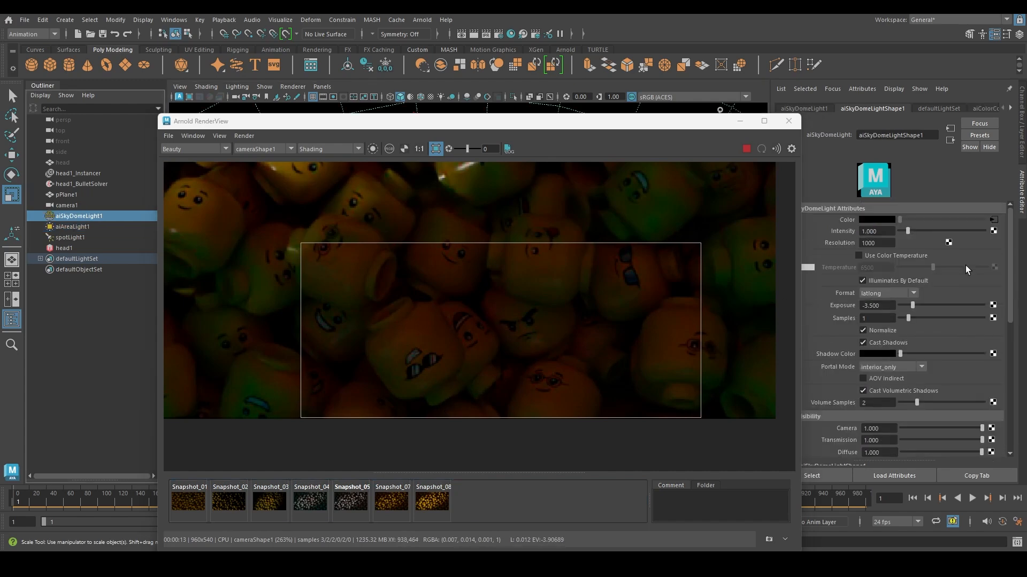
left_click(992, 220)
left_click(880, 313)
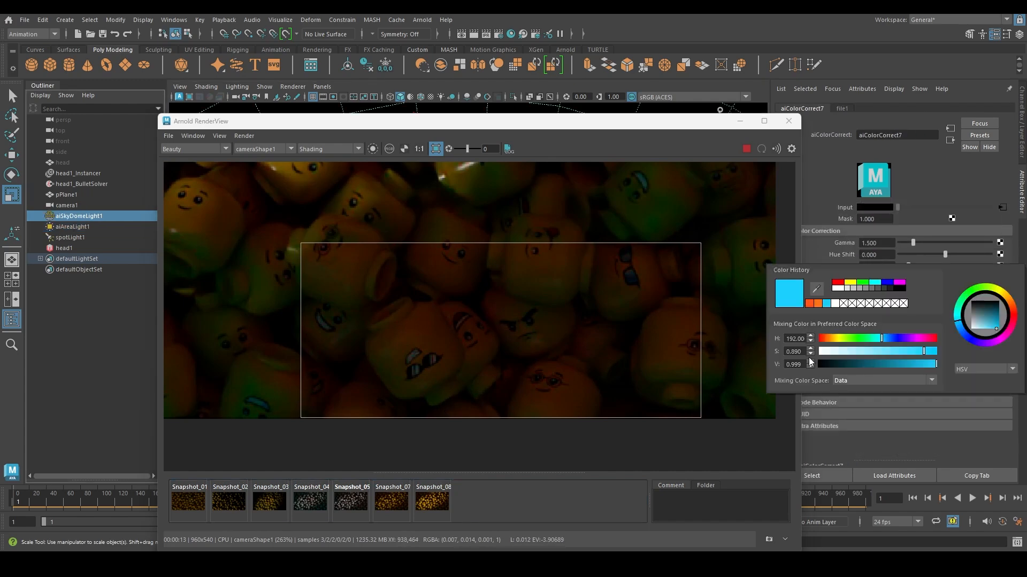
type("7")
key("Return")
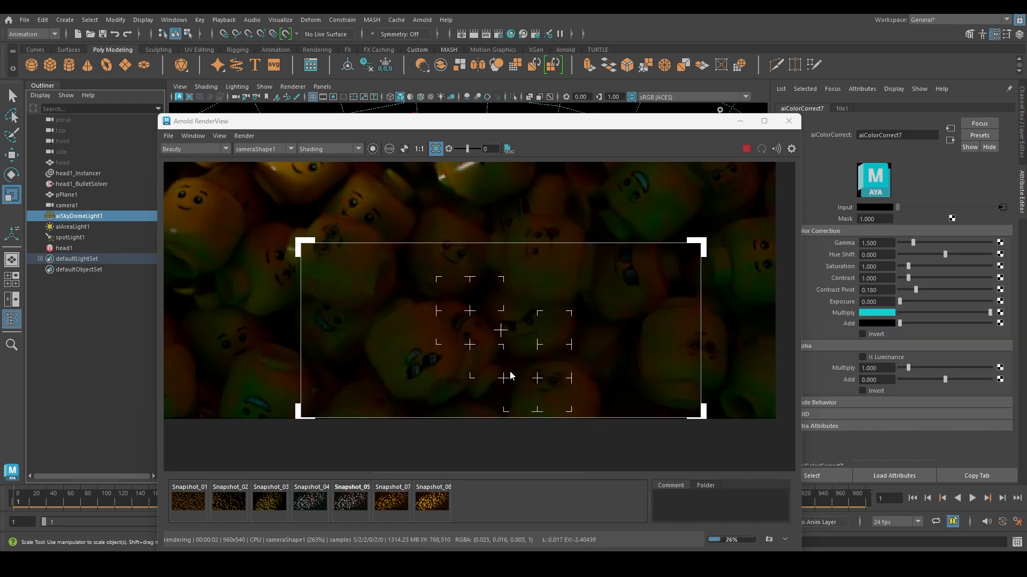
scroll(514, 343, "down", 1)
scroll(514, 341, "up", 2)
scroll(514, 342, "down", 2)
scroll(506, 345, "up", 2)
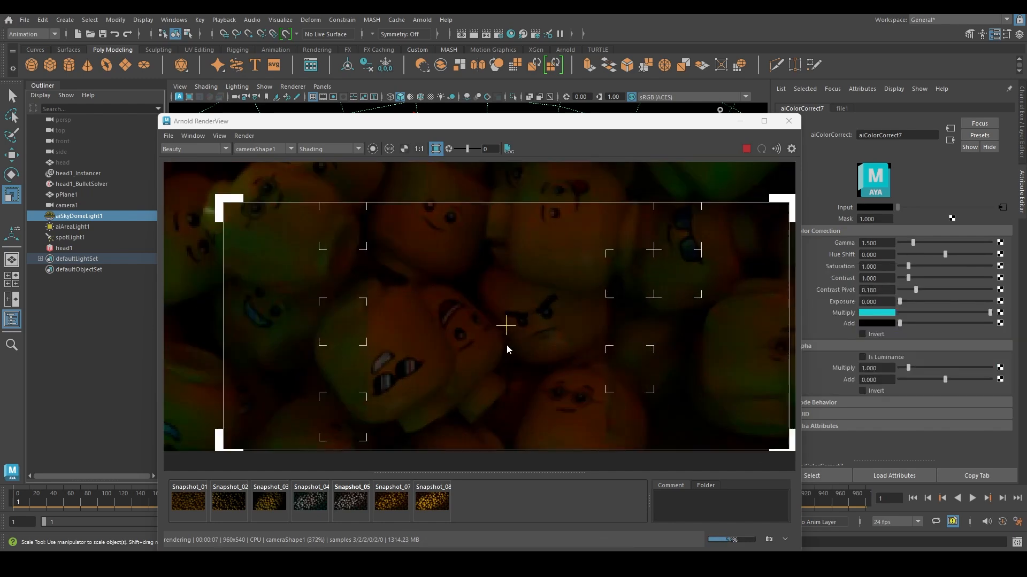
scroll(507, 349, "down", 1)
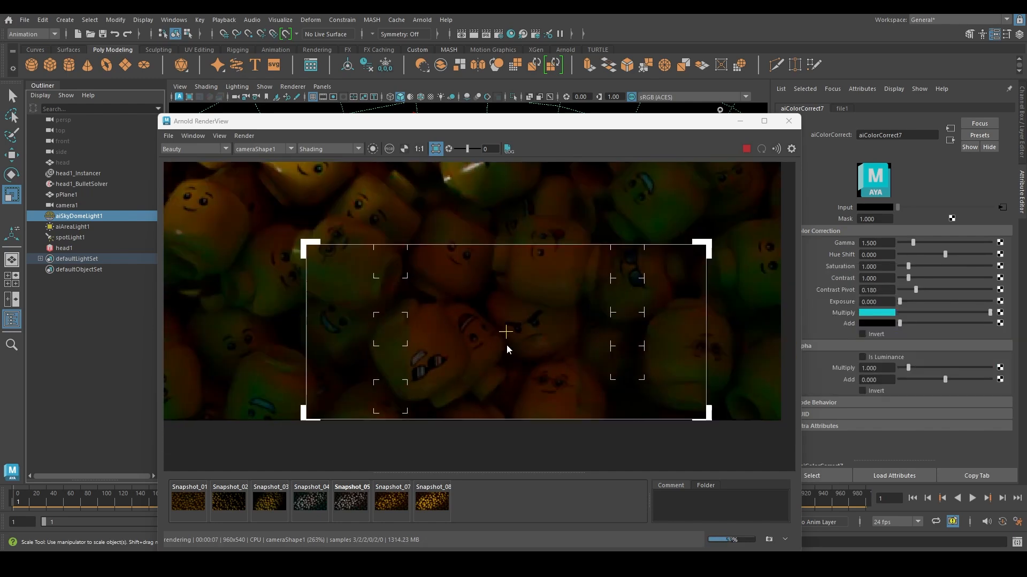
- Set the area light's exposure to 9
left_click(72, 227)
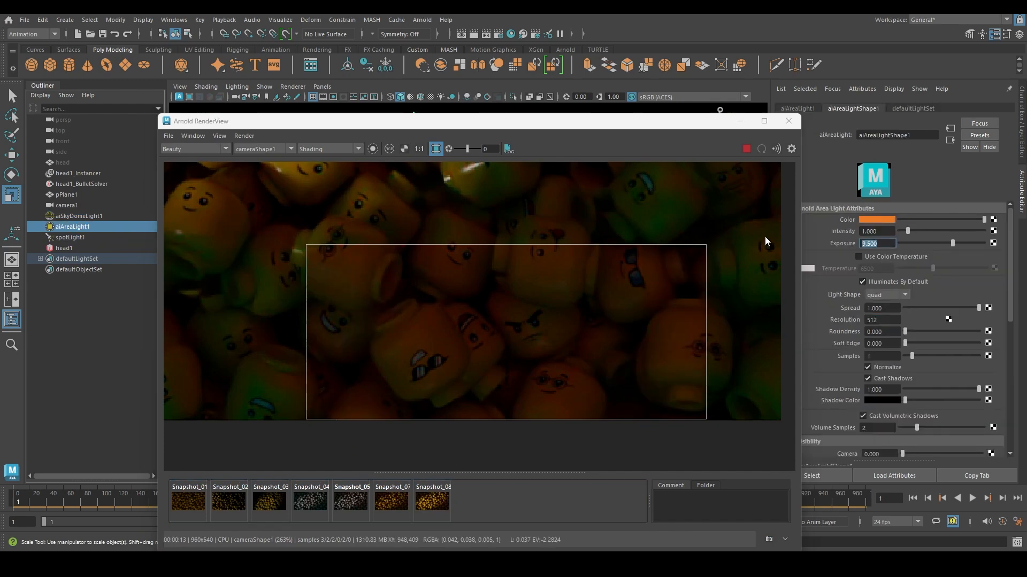
type("9")
key("Return")
- Return the render to the full frame, stop it and move the render window clear of the area light in the viewport
scroll(524, 300, "down", 4)
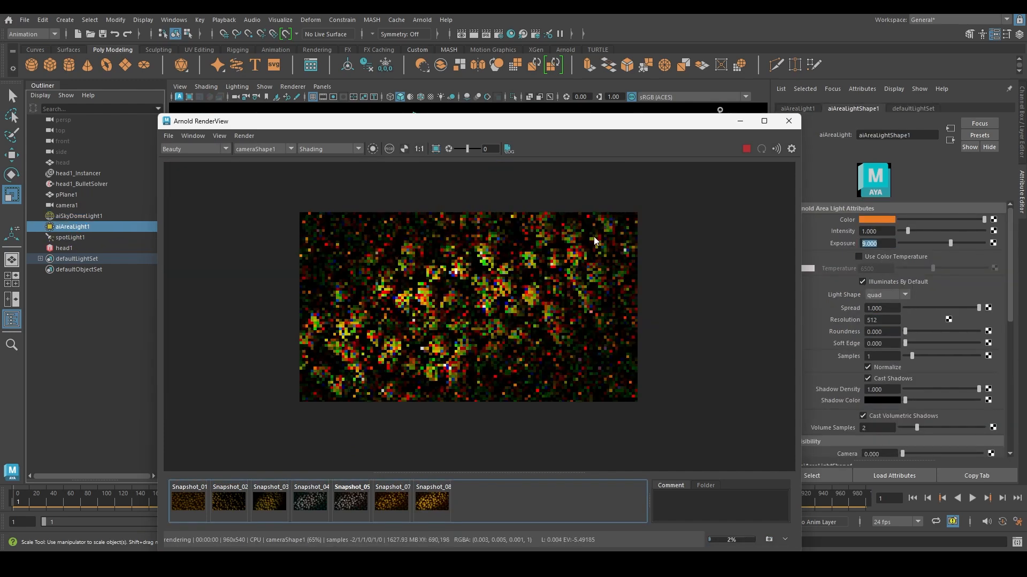
left_click(744, 149)
left_click_drag(637, 127, 627, 391)
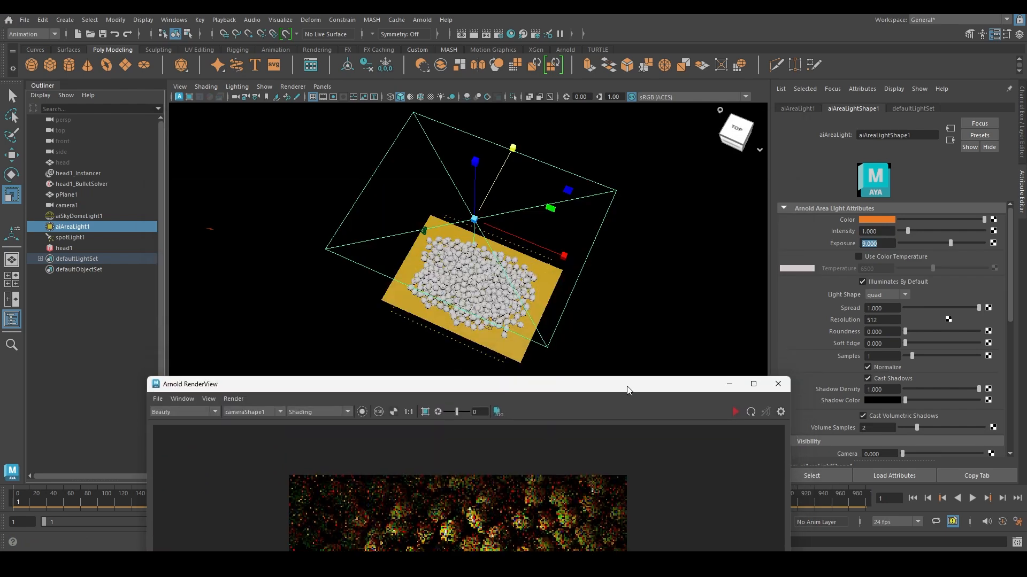
- Create a second Arnold area light and raise it about 23 cm above the heads
left_click_drag(614, 321, 690, 299, "alt")
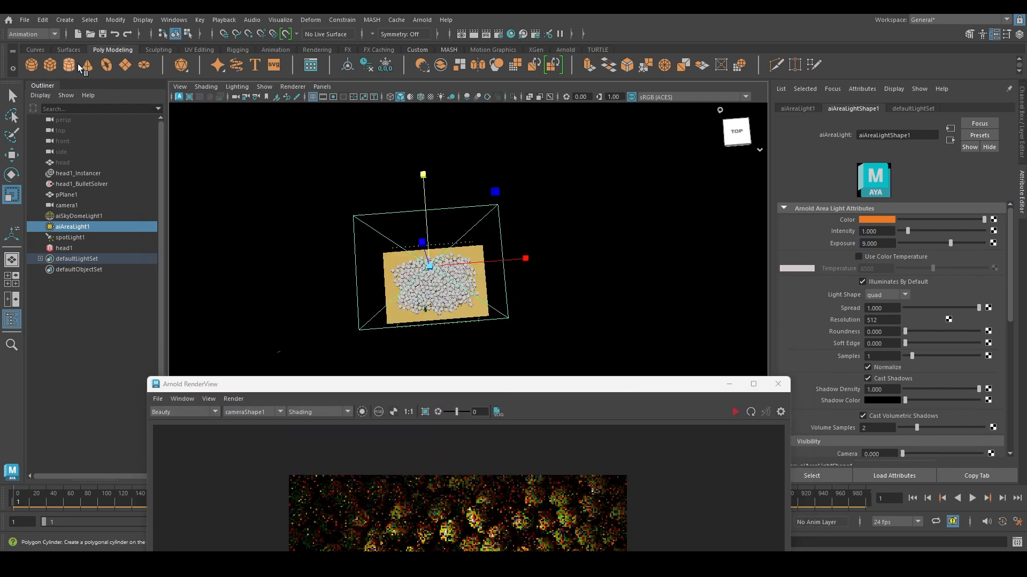
left_click(422, 20)
mouse_move(481, 86)
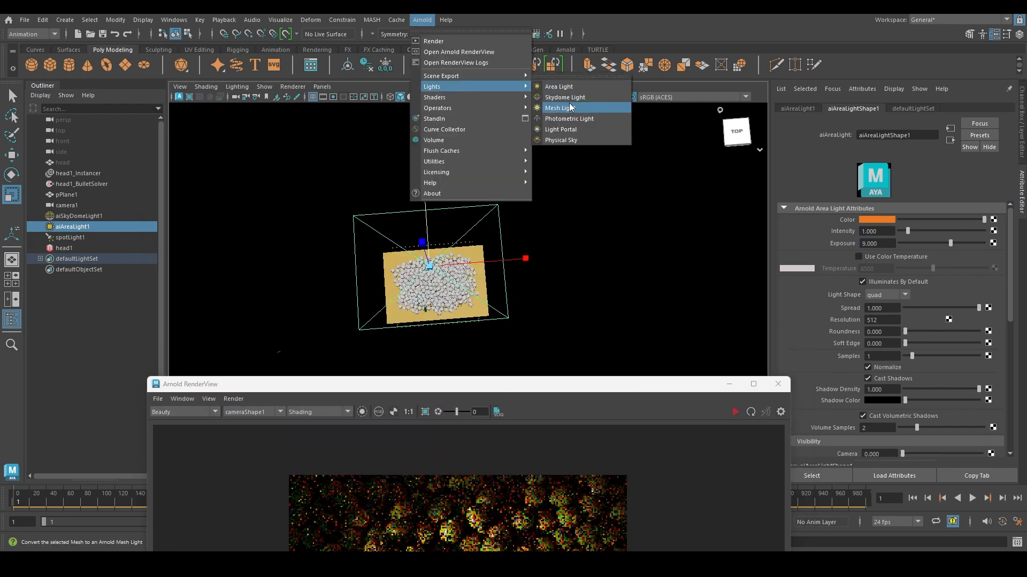
left_click(575, 84)
left_click_drag(538, 332, 455, 321, "alt")
key("w")
middle_click_drag(442, 364, 439, 302)
middle_click_drag(457, 267, 447, 290, "alt")
left_click_drag(447, 290, 443, 332, "alt")
right_click_drag(455, 307, 508, 294, "alt")
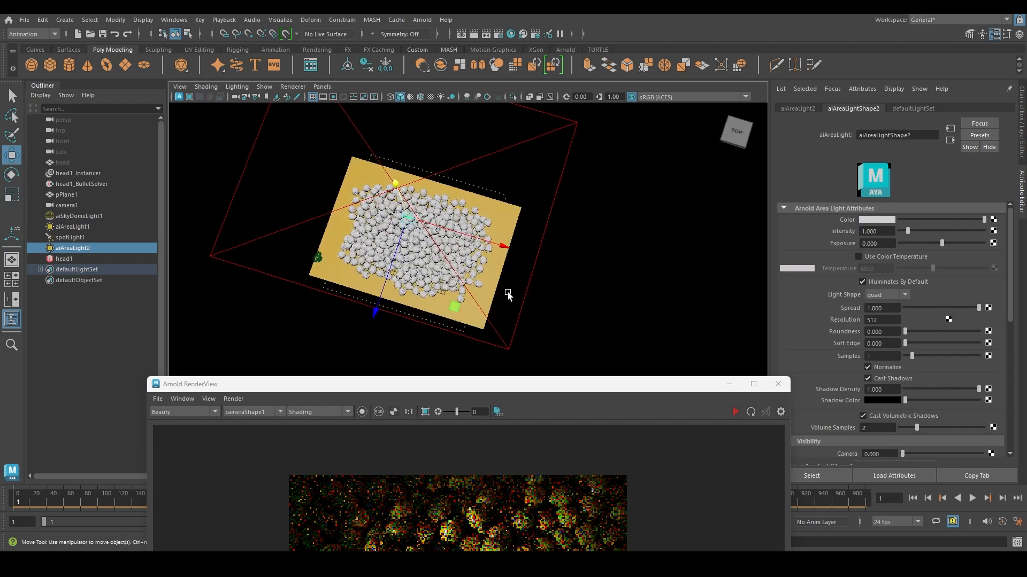
middle_click_drag(448, 246, 475, 259, "alt")
- Rotate the new area light to shine sideways and move it to about 57 cm in X, beside the heads
key("e")
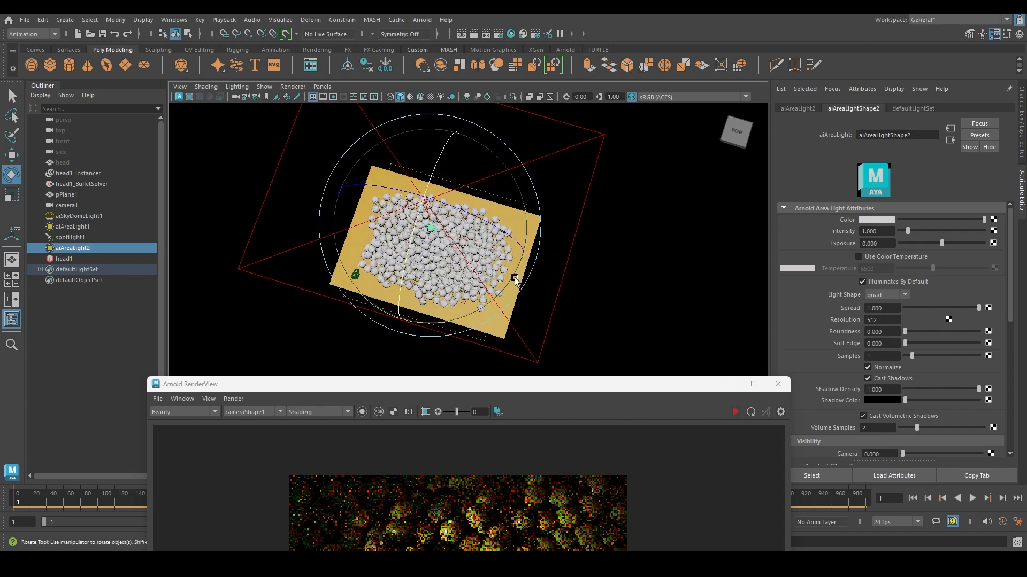
left_click_drag(453, 316, 570, 317)
key("w")
left_click_drag(599, 236, 688, 234)
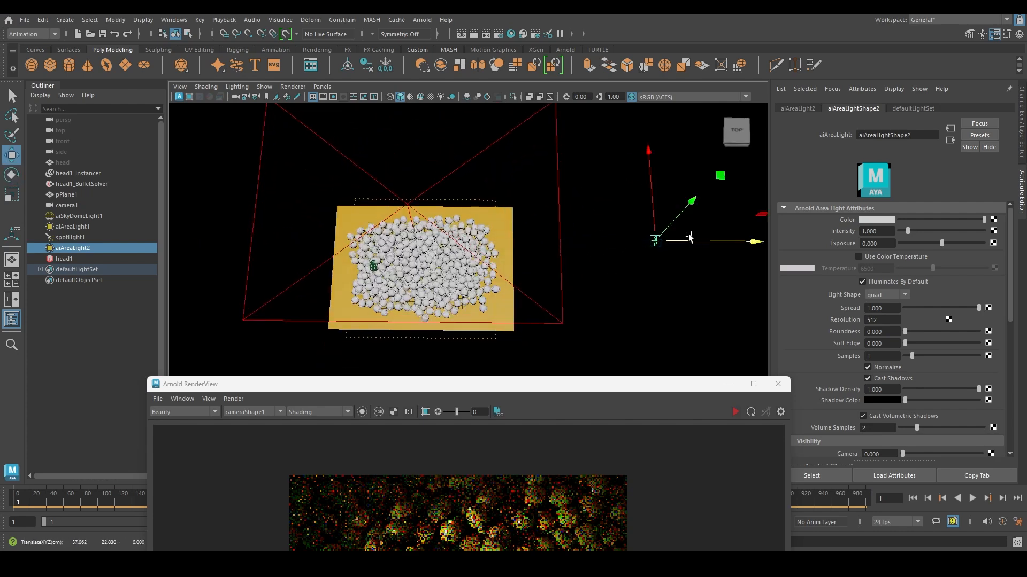
- Scale the new side area light up uniformly
left_click_drag(653, 285, 566, 282, "alt")
key("r")
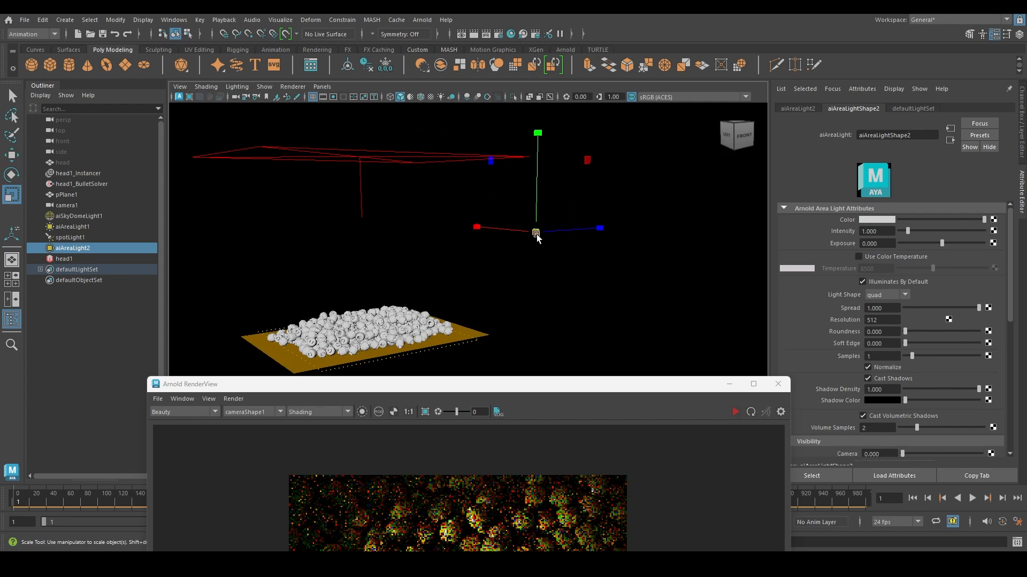
left_click_drag(537, 238, 602, 233)
mouse_move(614, 288)
left_mouse_down("alt")
mouse_move(540, 296)
mouse_move(601, 305)
mouse_move(563, 281)
mouse_move(642, 269)
mouse_move(604, 278)
left_mouse_up("alt")
key("w")
- Give the new area light a pinkish-red color based on the LGT_FILL_RED reference, set its exposure to 7 and restart the render
left_click_drag(547, 384, 459, 207)
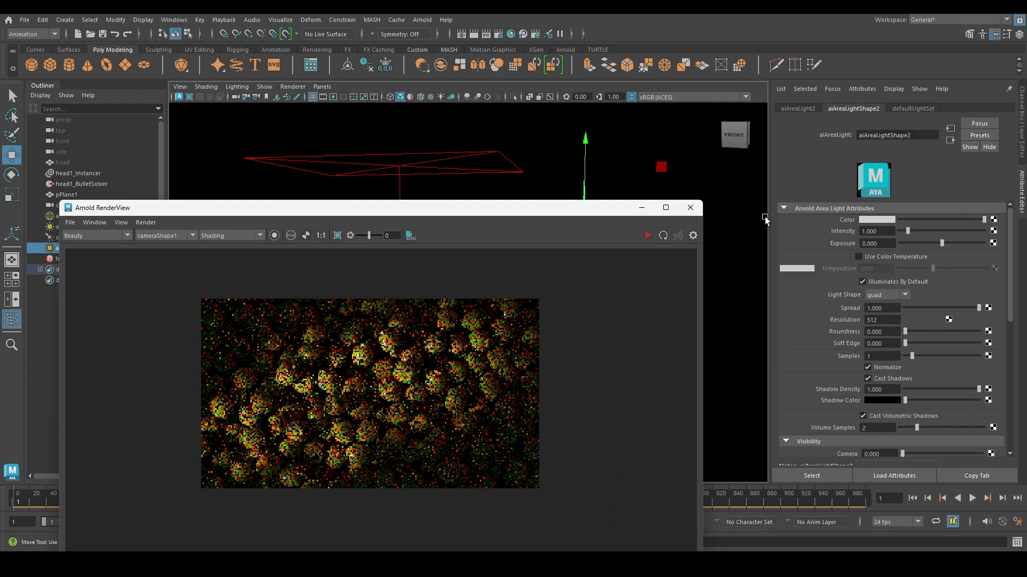
left_click(870, 219)
key("alt+Tab")
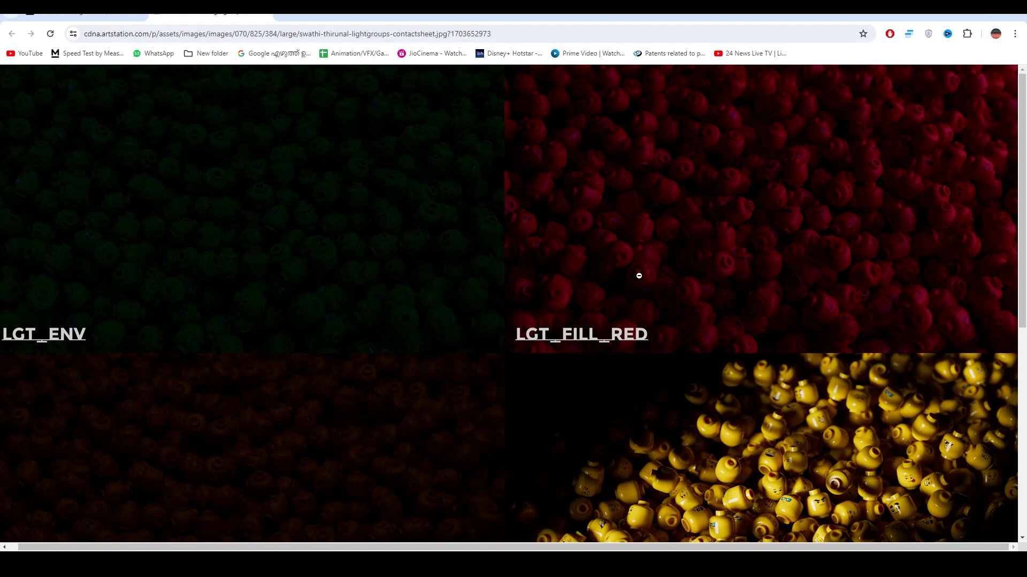
key("alt+Tab")
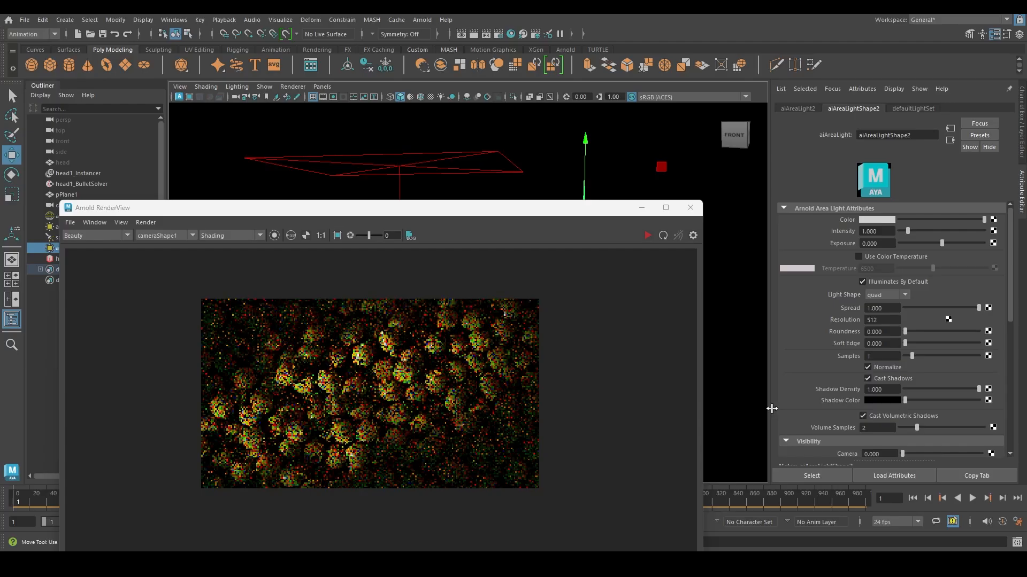
left_click(862, 216)
left_click_drag(816, 244, 814, 251)
left_click_drag(918, 246, 889, 260)
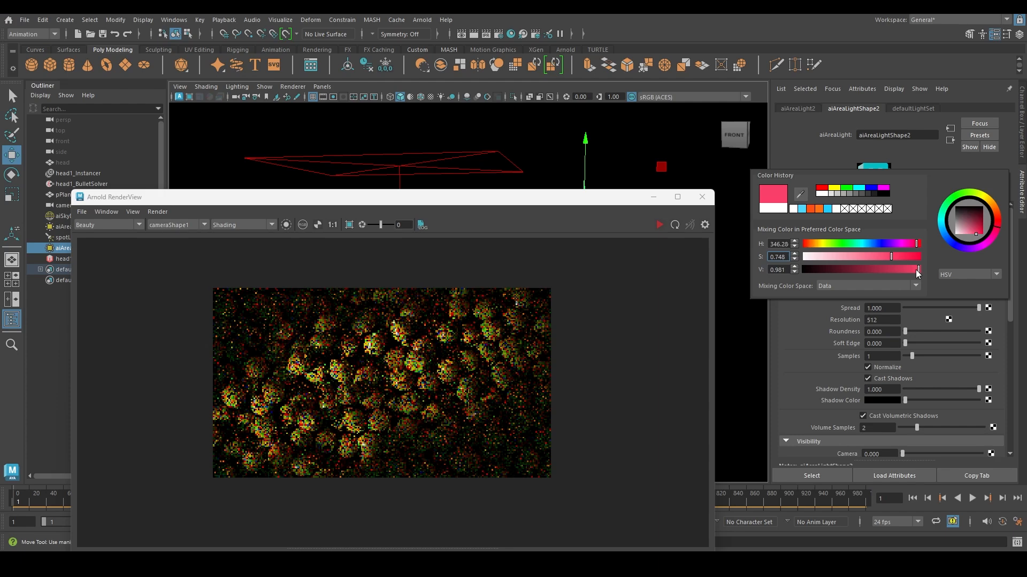
left_click_drag(887, 246, 701, 232)
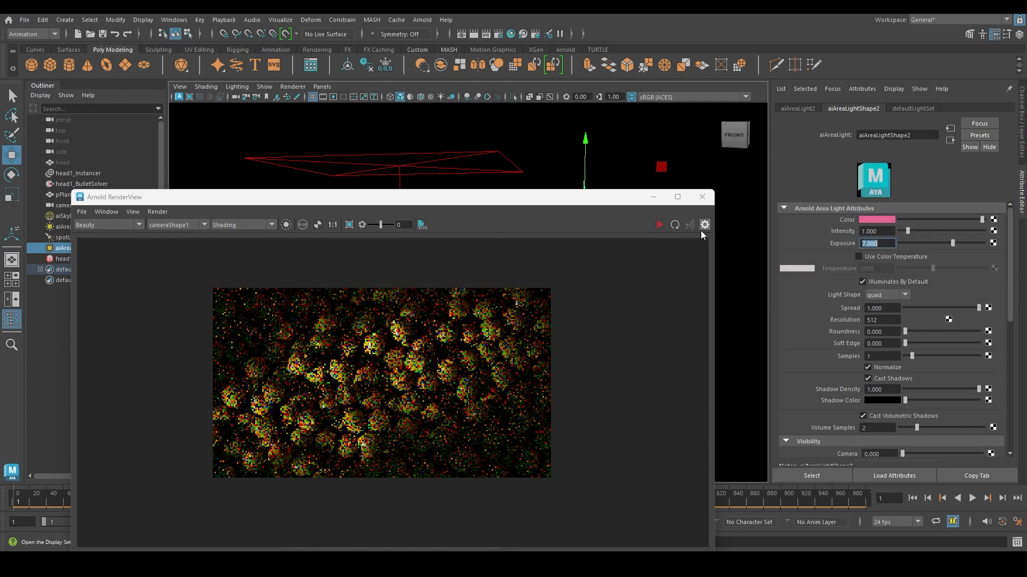
left_click_drag(224, 197, 218, 129)
- Set the pink area light's AOV light group to fill_red
scroll(928, 389, "down", 3)
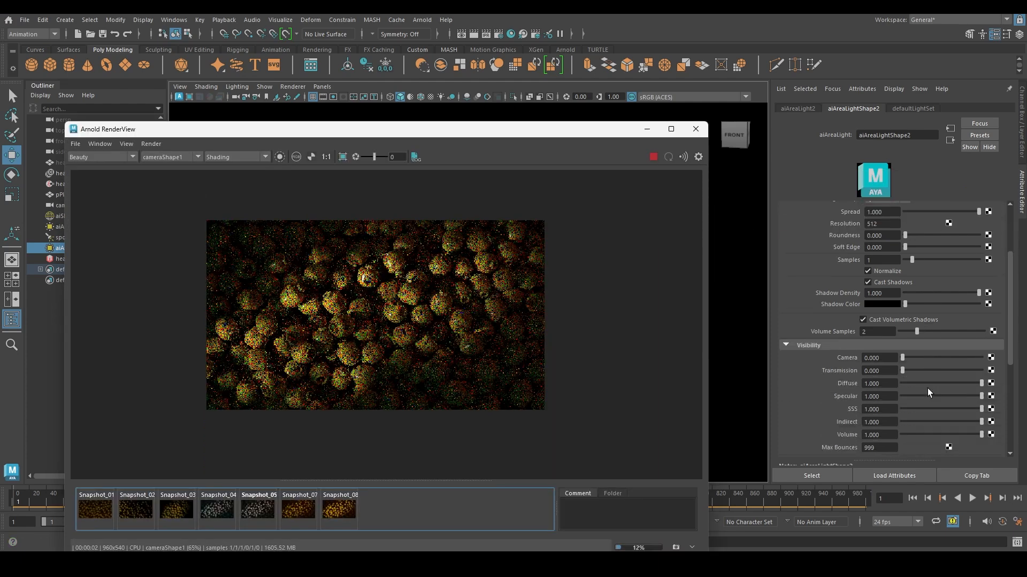
scroll(927, 389, "down", 3)
left_click(923, 398)
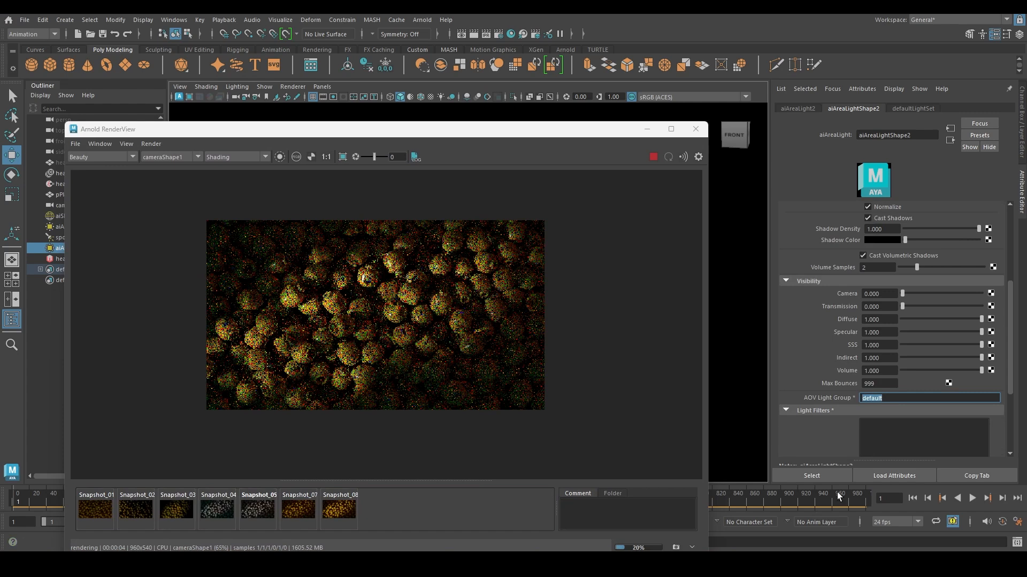
type("f")
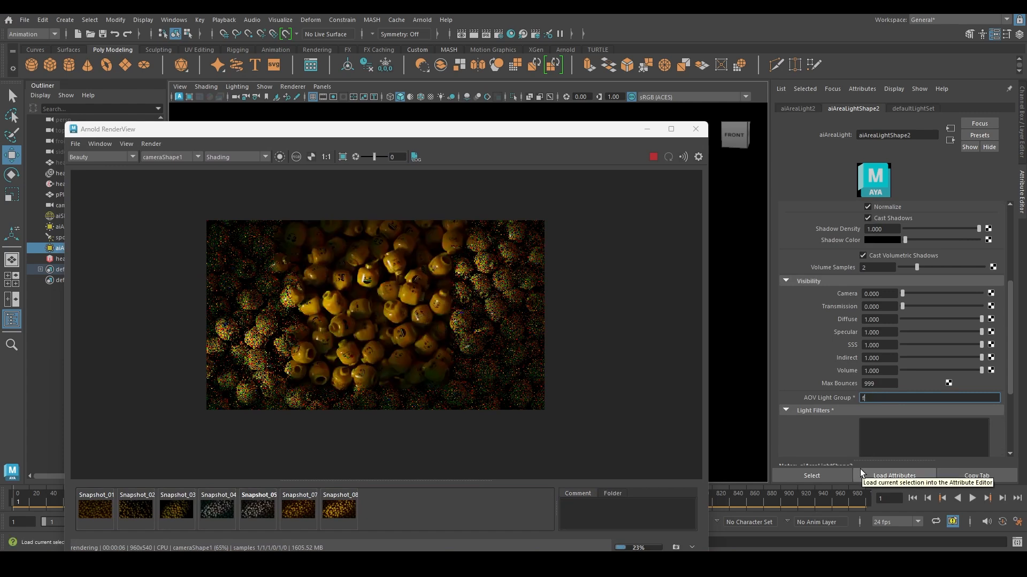
type("ill")
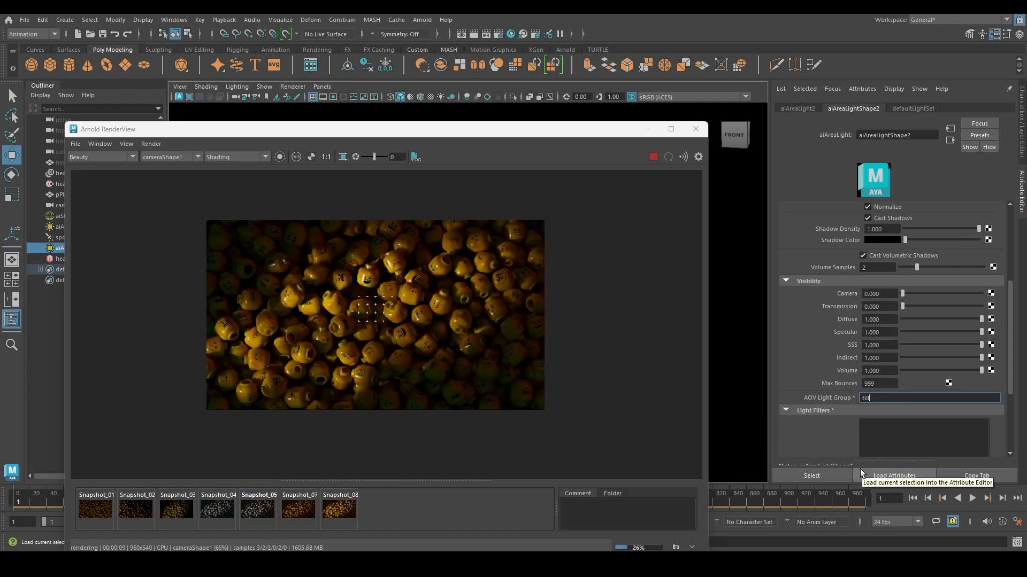
type("_red")
key("Return")
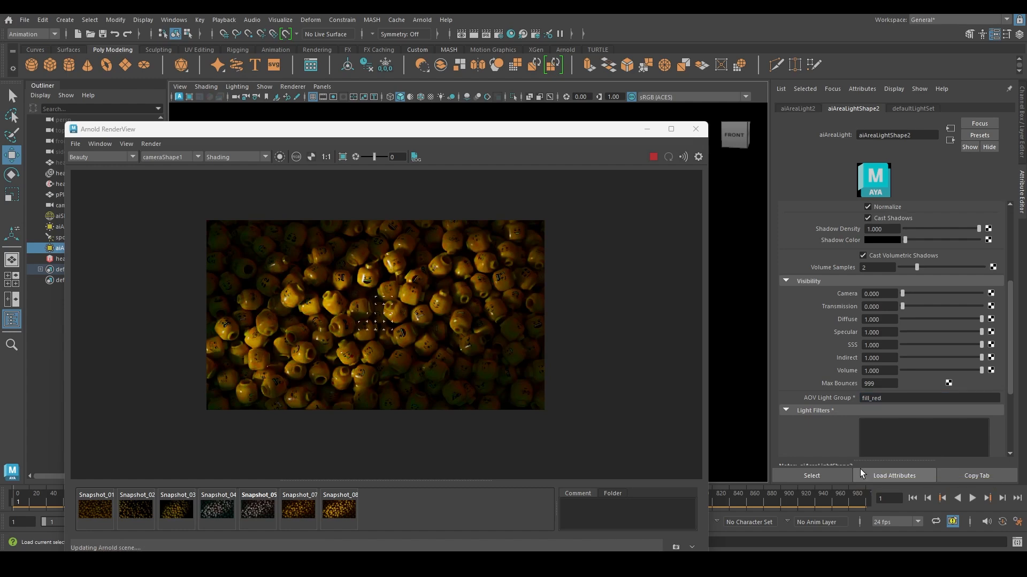
- Check the render's AOV list for the new light group, stop the render and open the RGBA AOV's attributes from the render settings
left_click(101, 156)
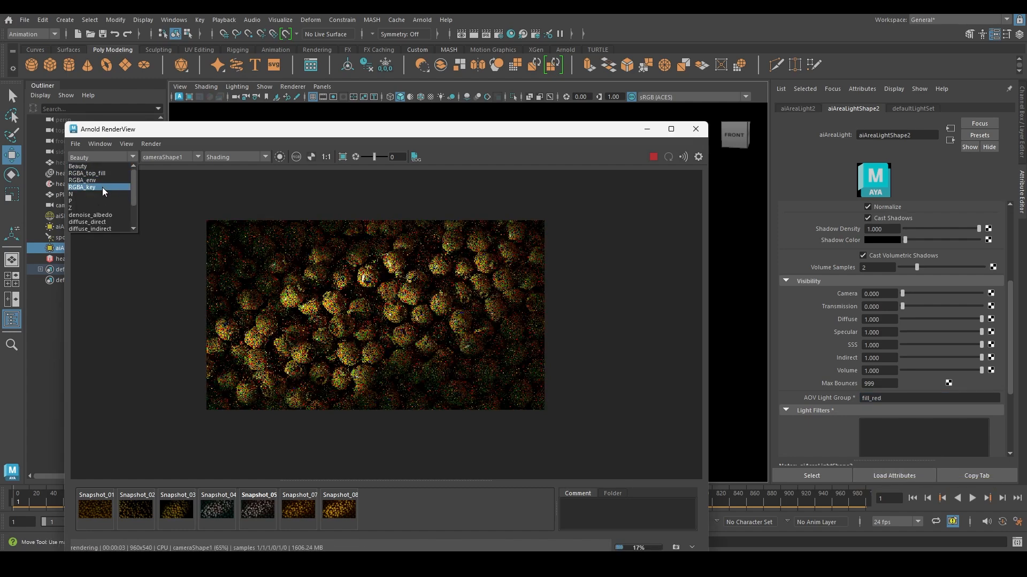
left_click(492, 165)
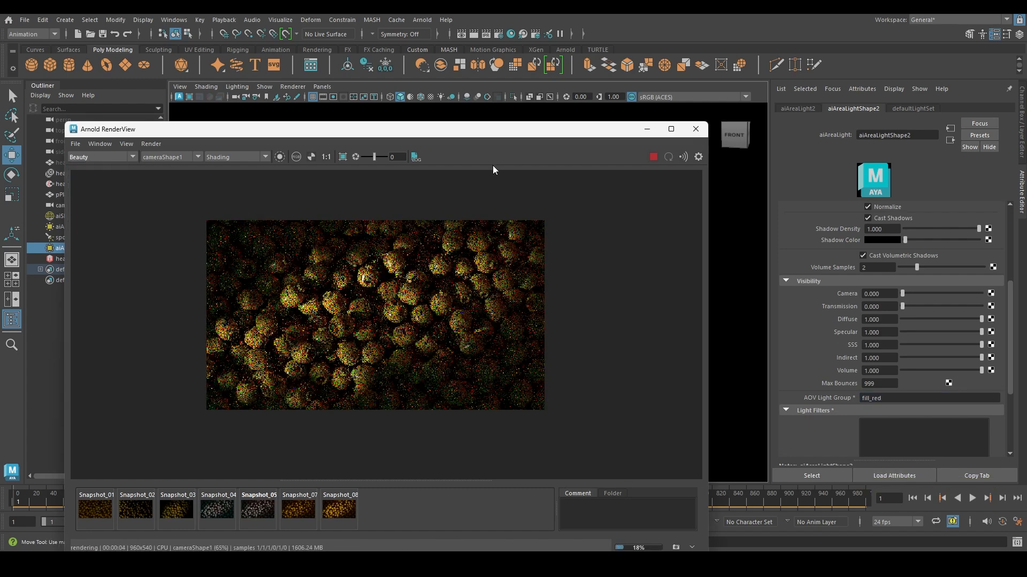
left_click(652, 158)
left_click(499, 34)
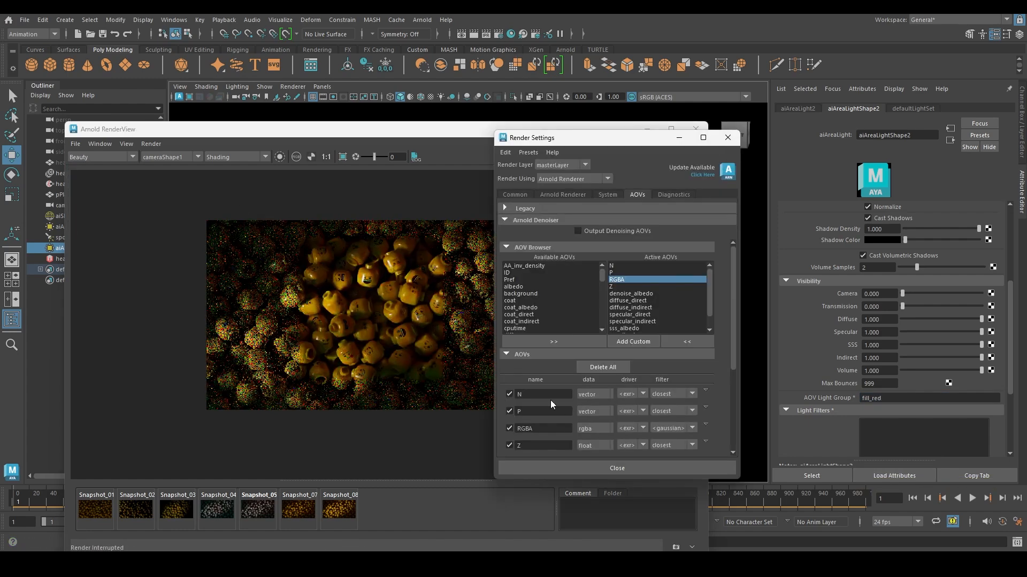
left_click(627, 277)
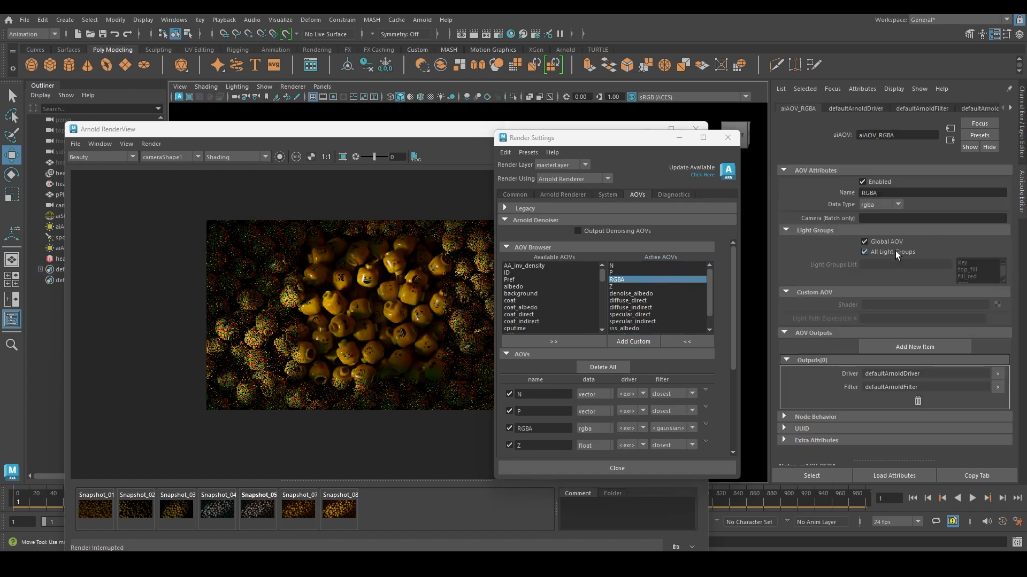
- Restart the render and display the RGBA_fill_red AOV
left_click(181, 251)
left_click(94, 156)
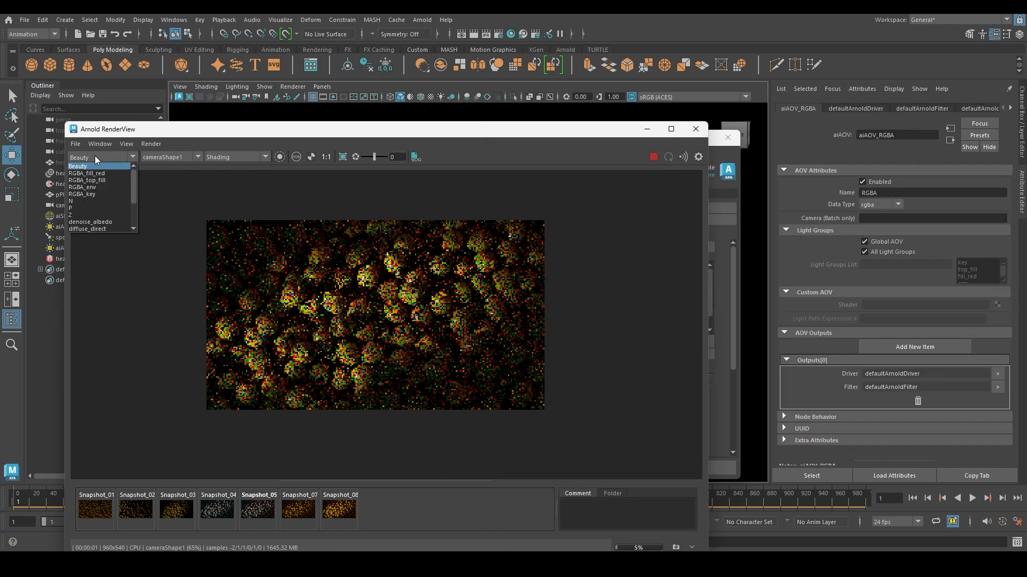
left_click(99, 174)
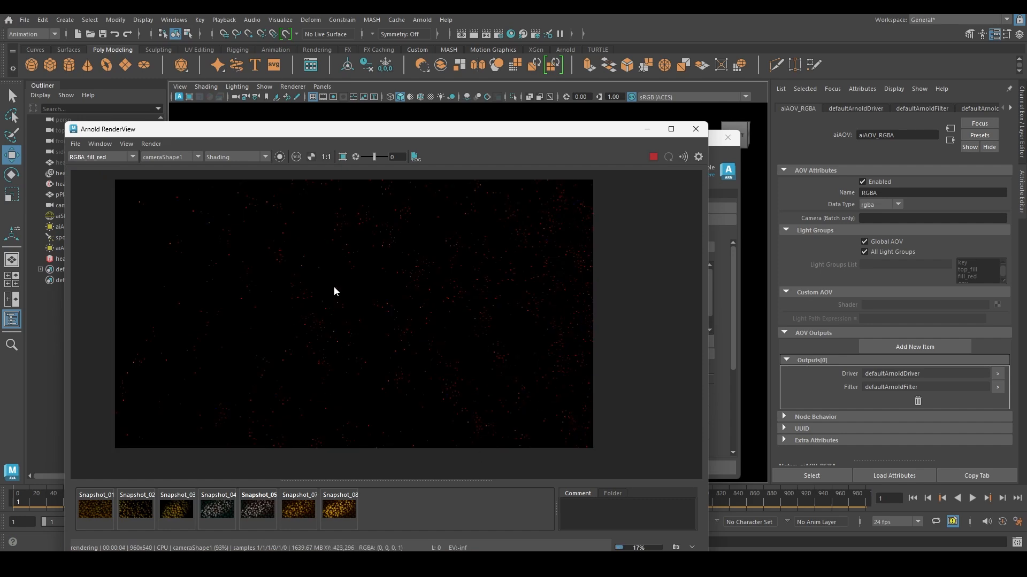
- Move the render view and render settings windows aside and select the red fill area light in the viewport
left_click_drag(536, 132, 356, 127)
left_click_drag(638, 138, 710, 482)
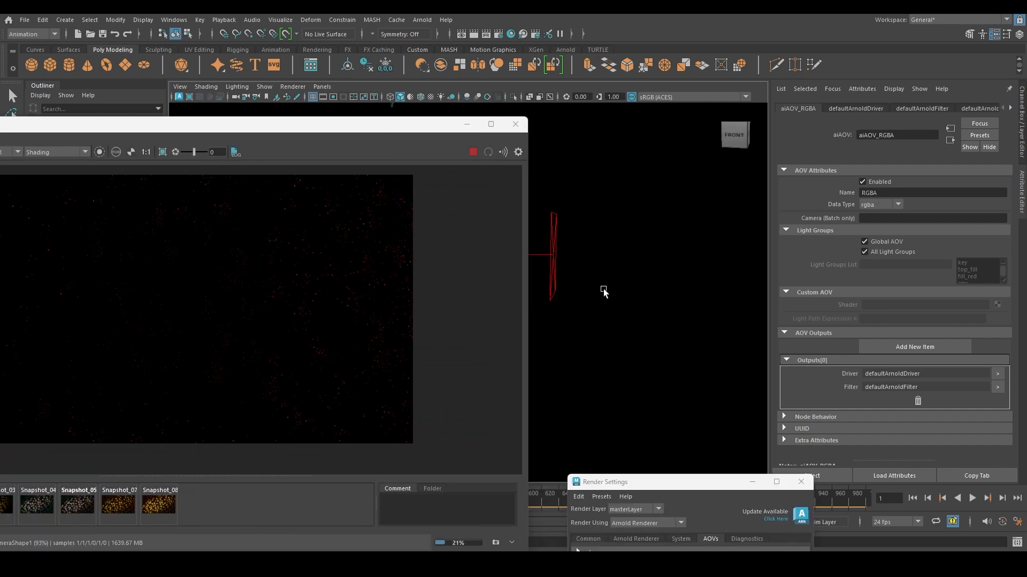
scroll(604, 293, "down", 3)
left_click(667, 270)
- Set the red fill light's exposure to 8, check the render and increase the exposure to 9
scroll(902, 307, "down", 5)
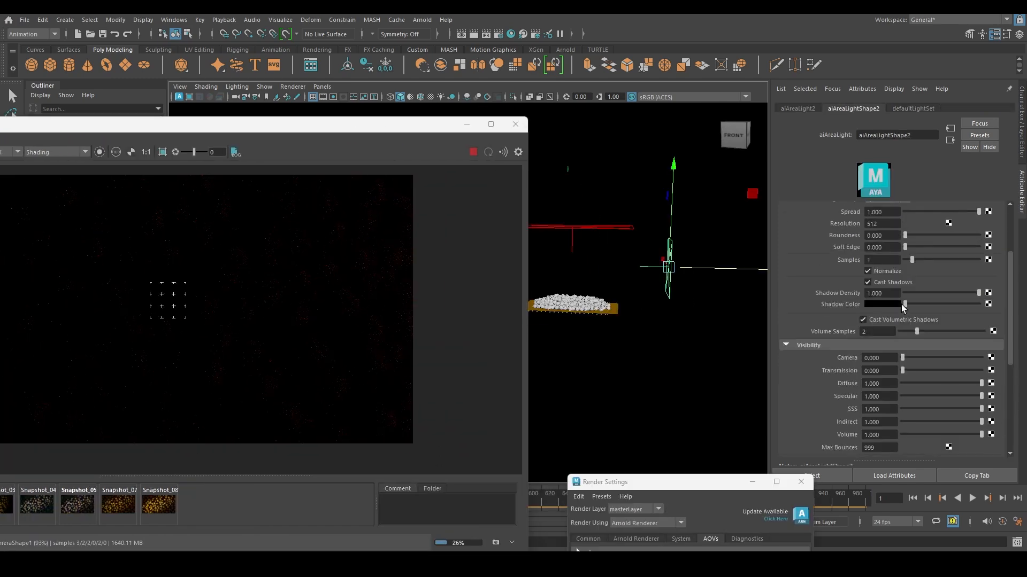
scroll(902, 307, "up", 3)
left_click(886, 242)
type("8")
key("Return")
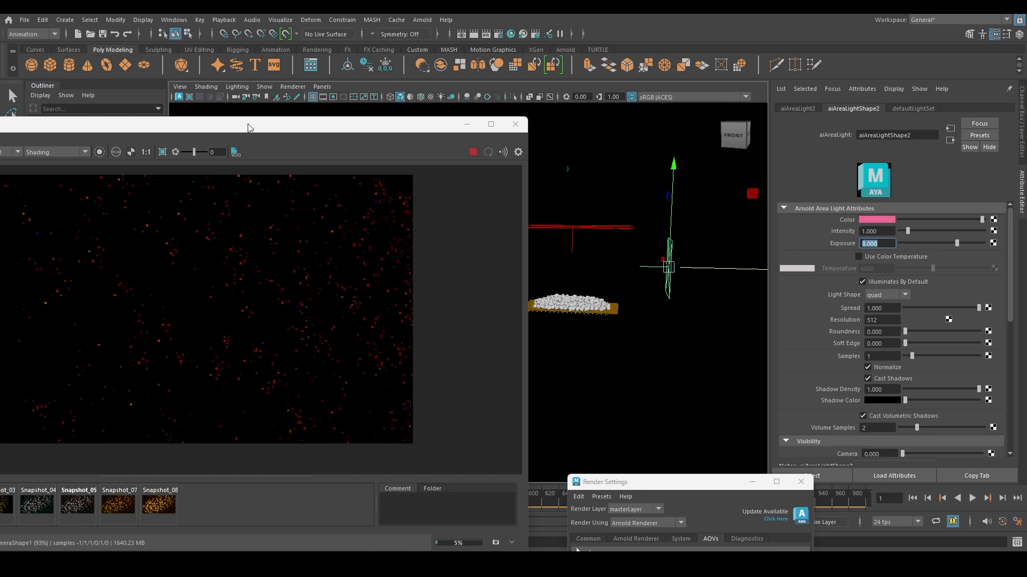
left_click_drag(248, 123, 322, 103)
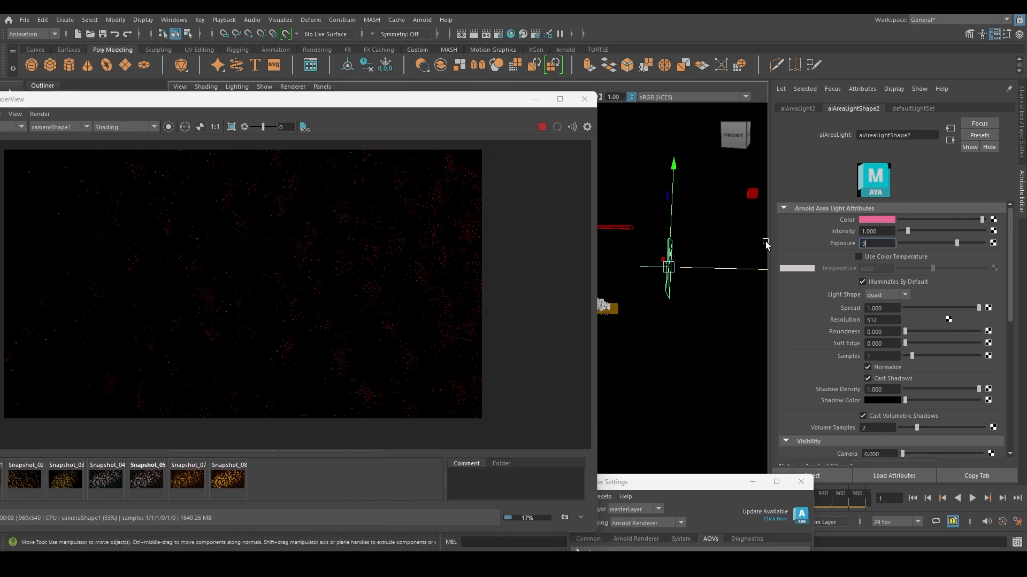
key("Return")
- Raise the red fill light to about 33 cm in Y and tilt it down toward the heads
left_click_drag(669, 289, 679, 316, "alt")
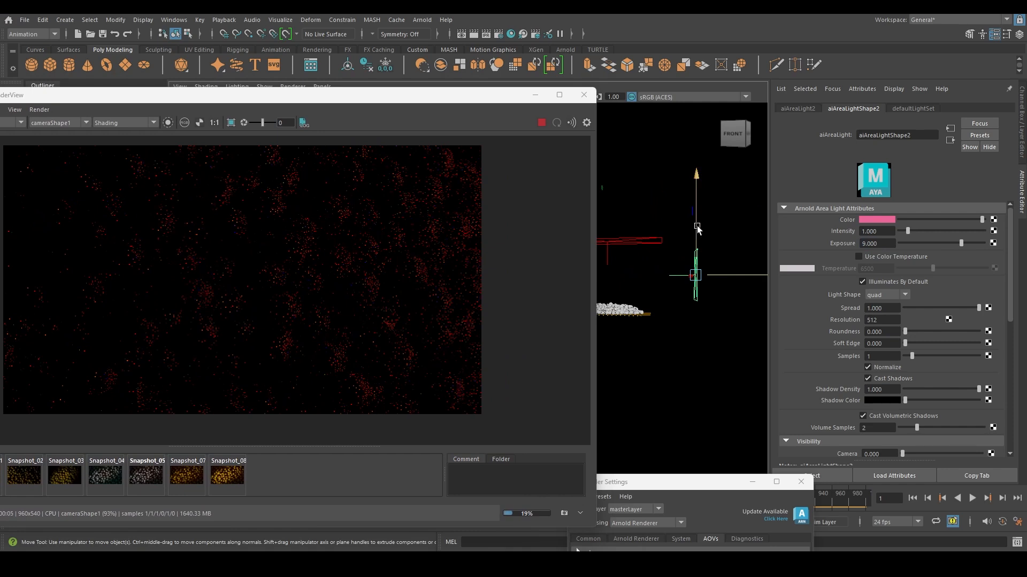
left_click_drag(697, 230, 698, 213)
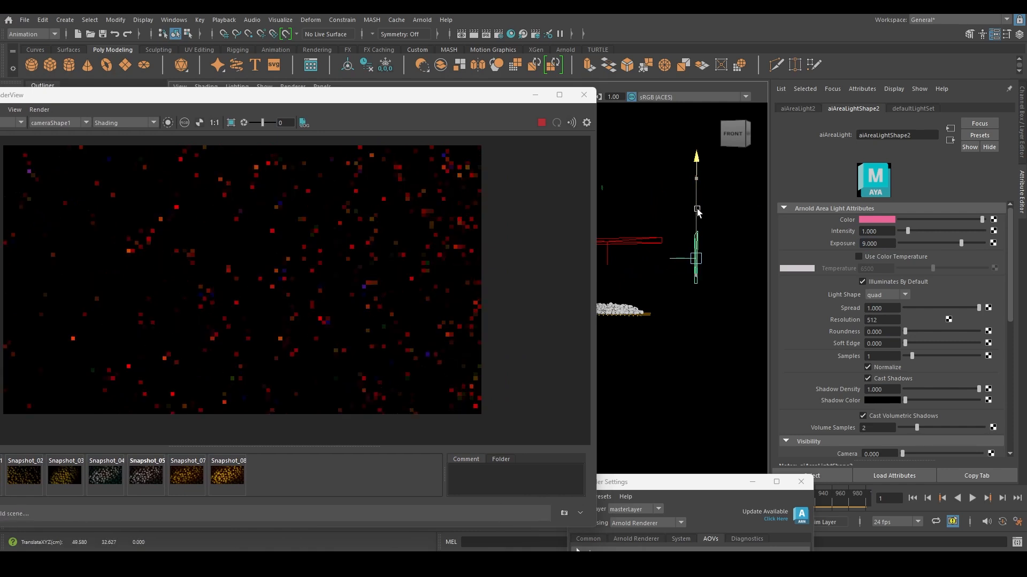
key("e")
left_click_drag(619, 206, 614, 223)
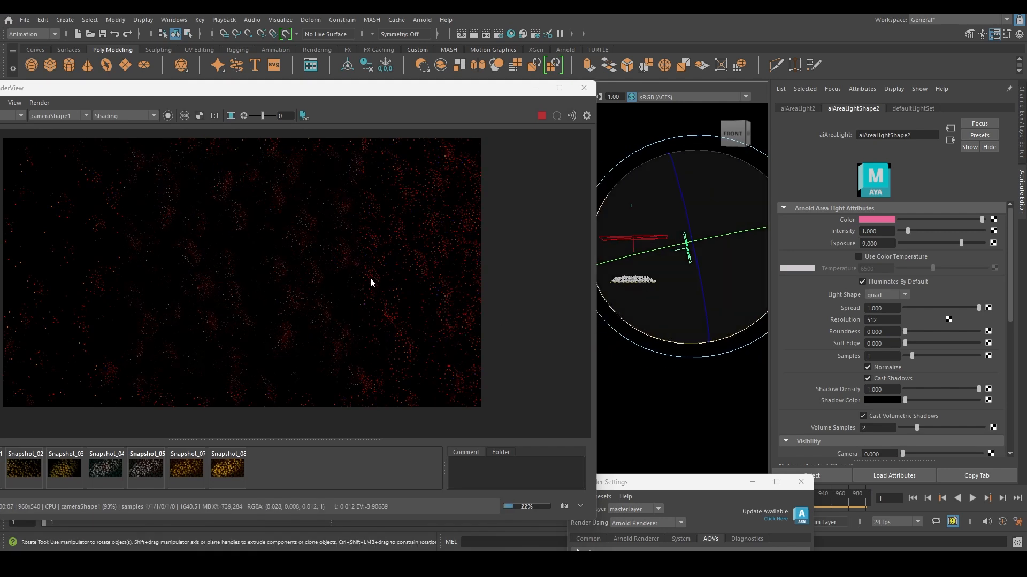
- Switch the render view from Shading to Lighting mode and move its window clear of the red fill light
middle_click_drag(370, 278, 412, 302)
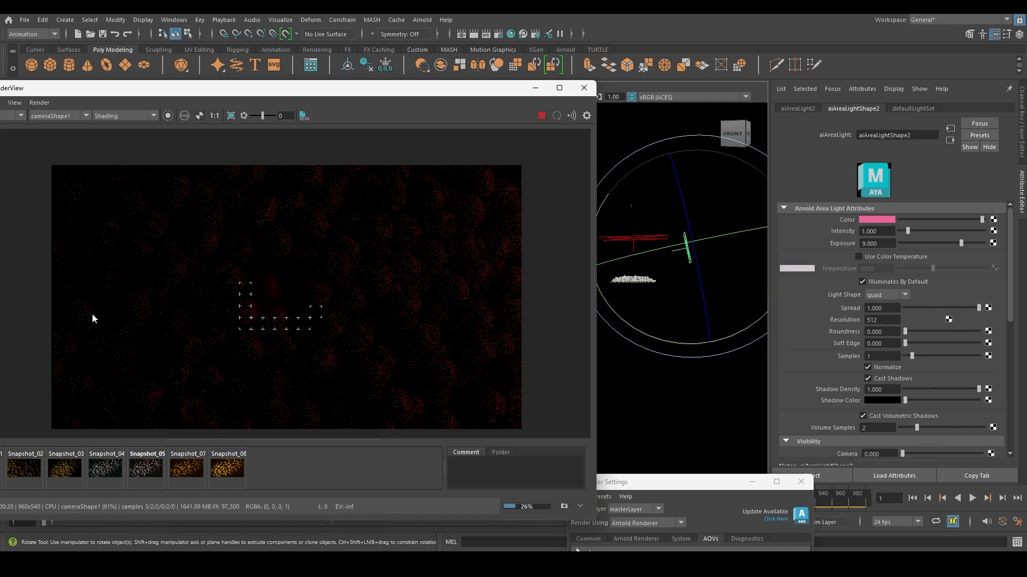
left_click(123, 115)
left_click(119, 138)
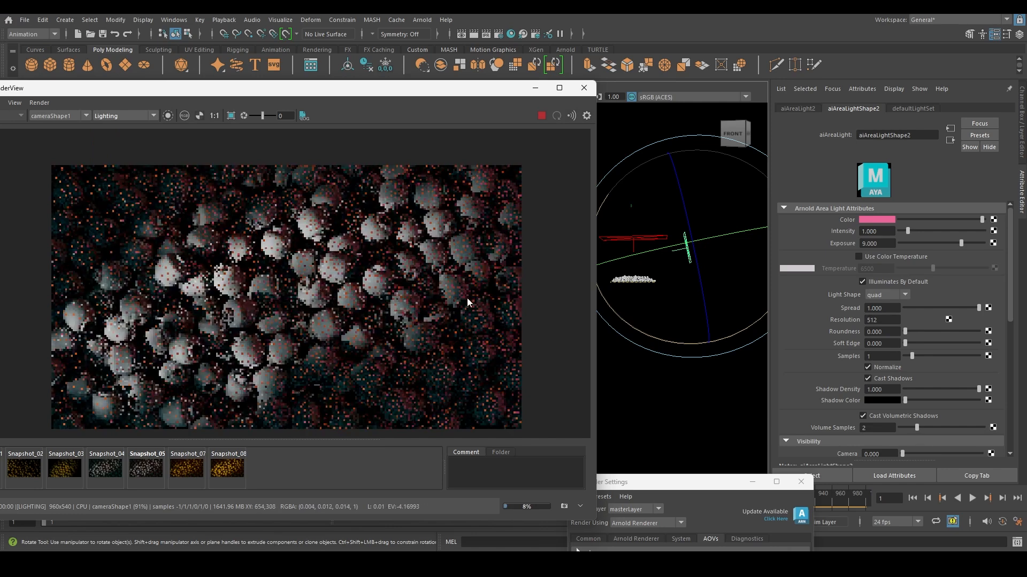
left_click_drag(331, 89, 402, 54)
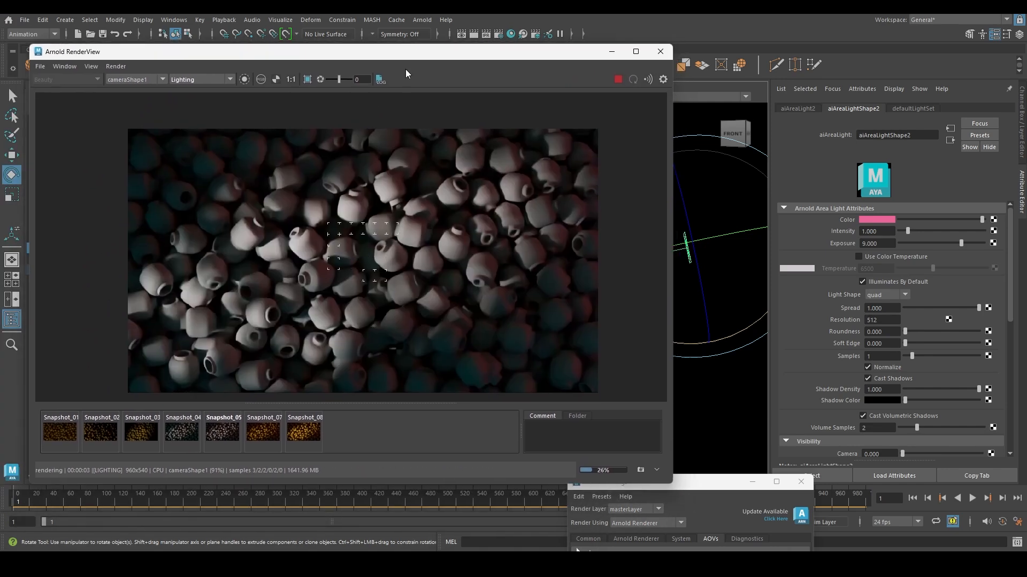
left_click_drag(480, 58, 370, 69)
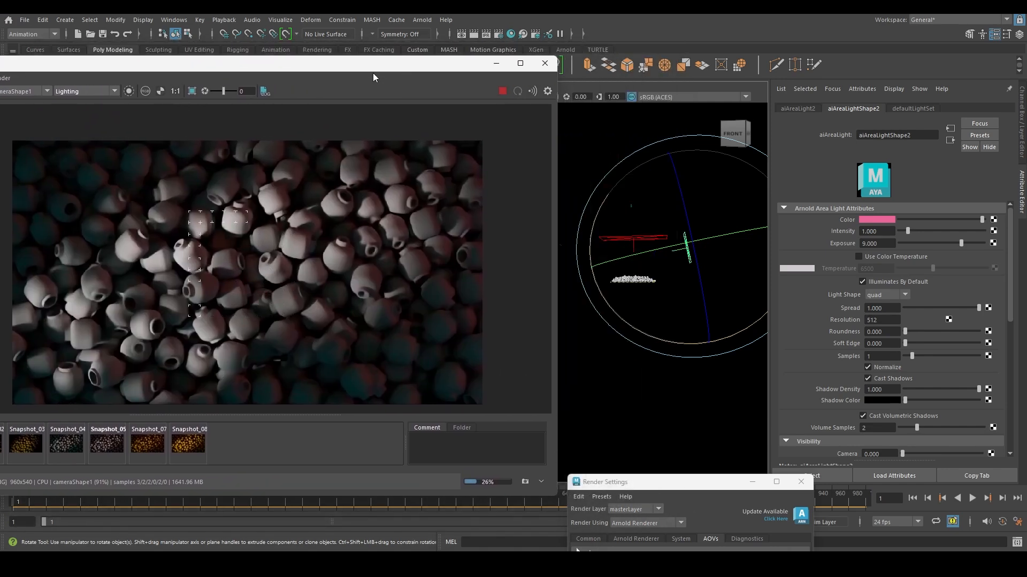
- Move the red fill area light farther away from the heads, to about 87 cm in X
mouse_move(656, 317)
left_mouse_down("alt")
mouse_move(659, 287)
mouse_move(657, 321)
mouse_move(628, 328)
mouse_move(660, 319)
left_mouse_up("alt")
key("w")
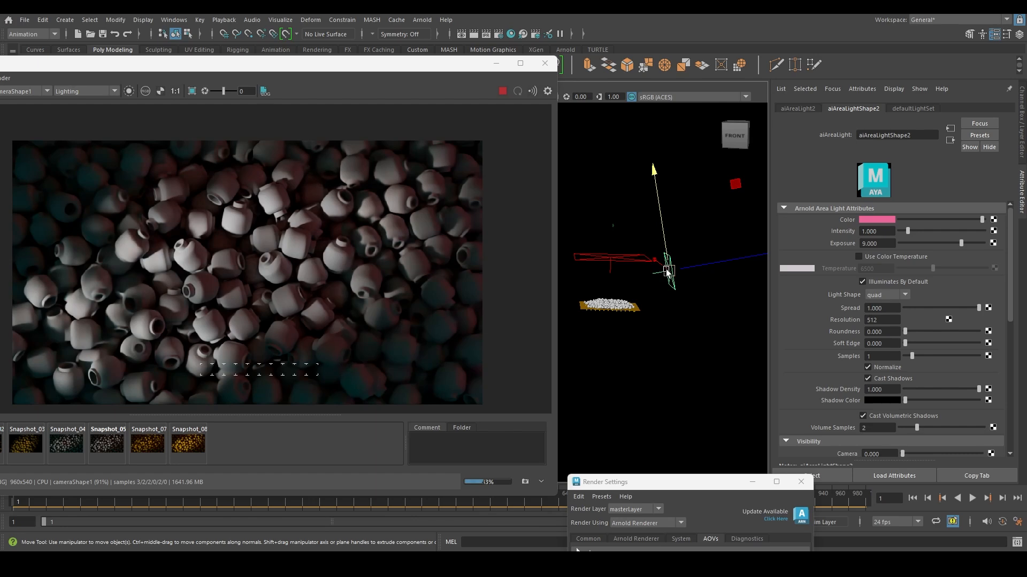
left_click_drag(632, 309, 636, 319, "alt")
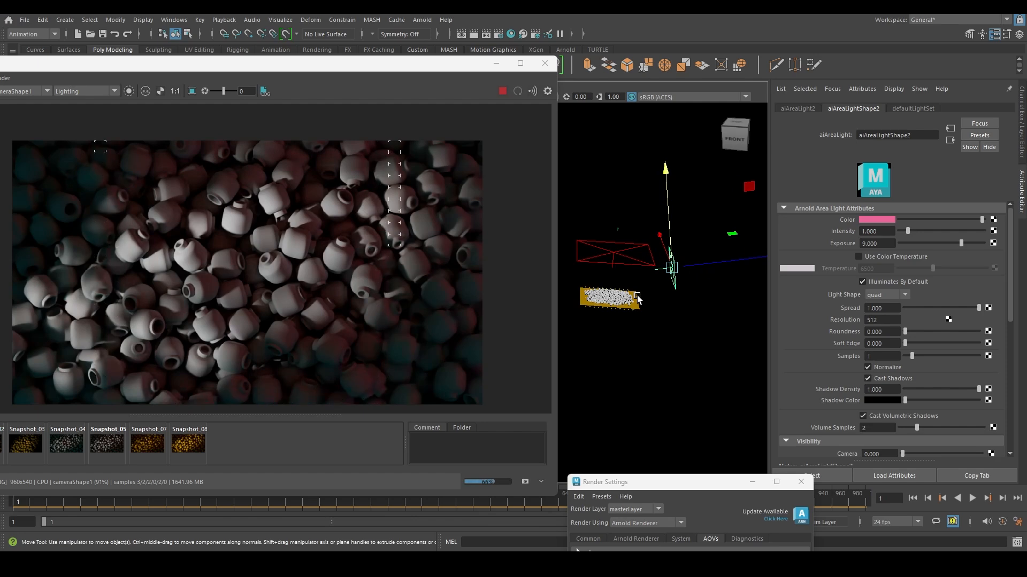
left_click_drag(707, 266, 753, 263)
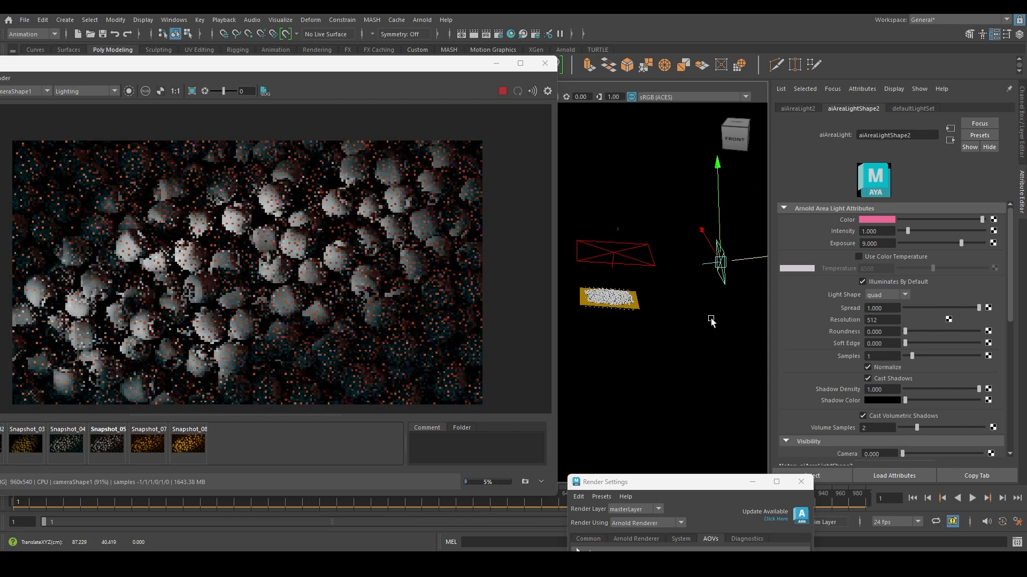
- Scale the red fill area light up uniformly to about 28.3
left_click_drag(710, 321, 705, 328, "alt")
middle_click_drag(704, 324, 695, 323, "alt")
key("r")
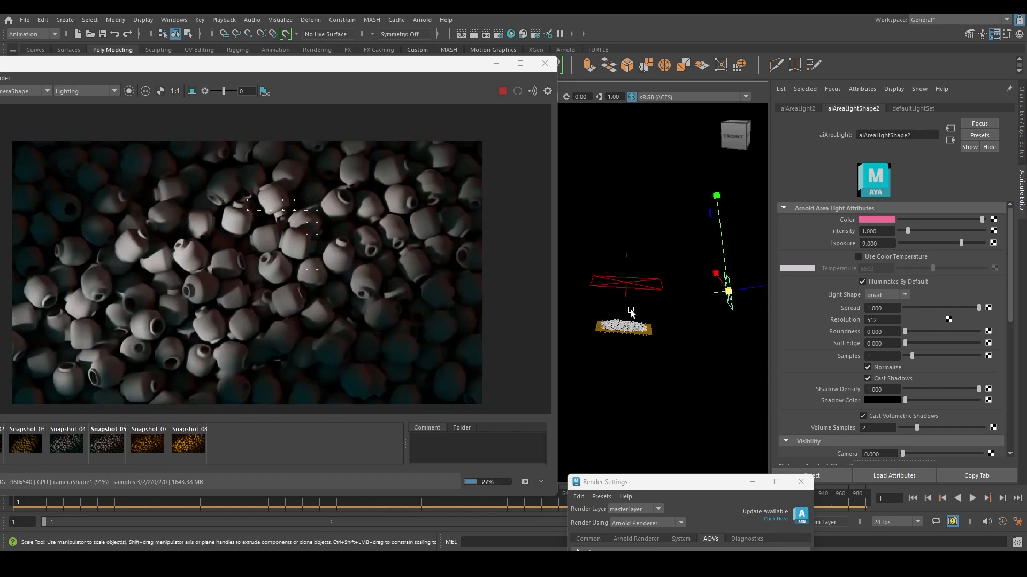
left_click_drag(729, 292, 813, 356)
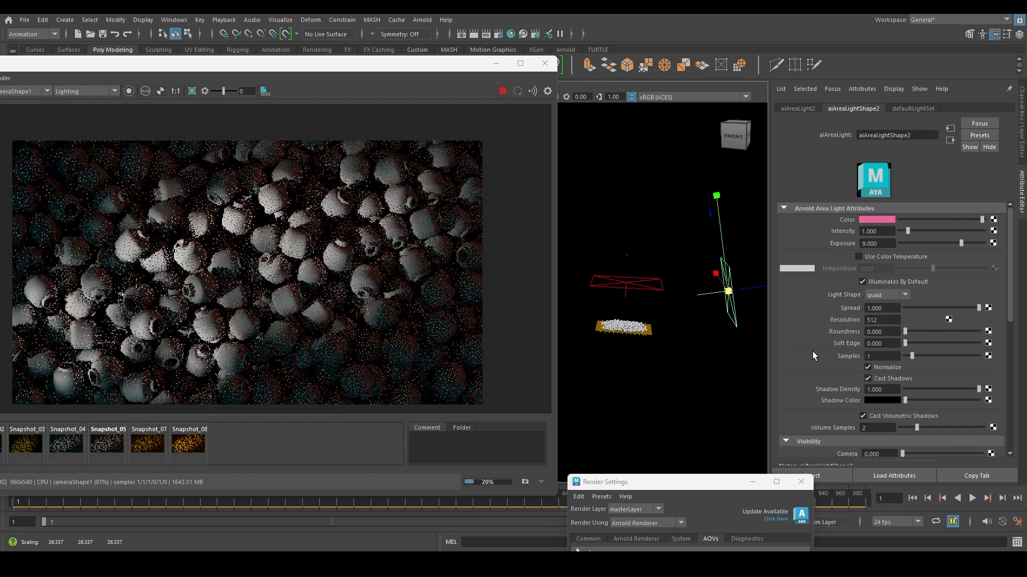
- Set the red fill light's exposure to 11 and check the LGT_FILL_RED image on the reference contact sheet in the browser
left_click(884, 241)
key("Return")
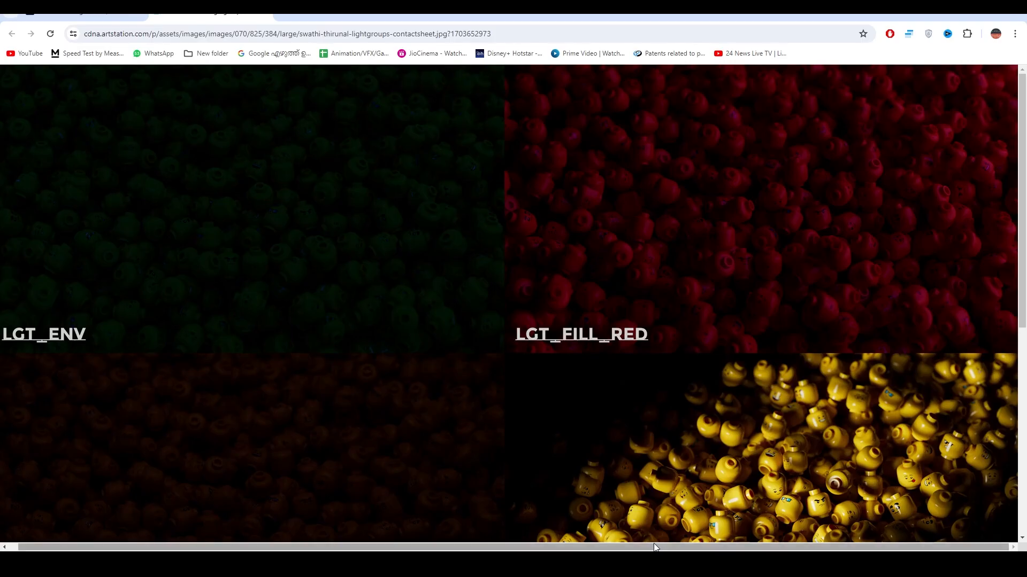
scroll(754, 236, "down", 1)
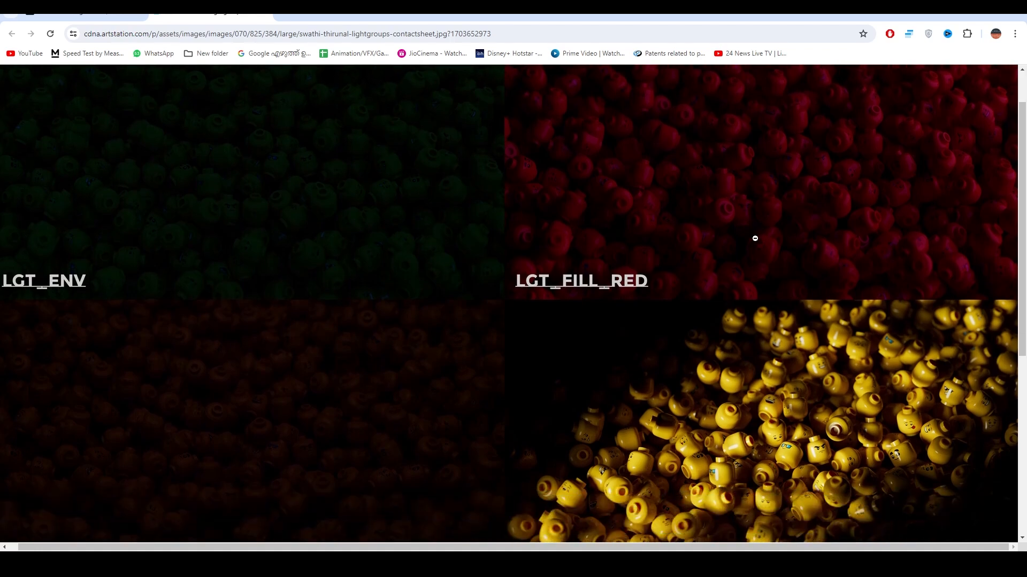
scroll(758, 238, "up", 1)
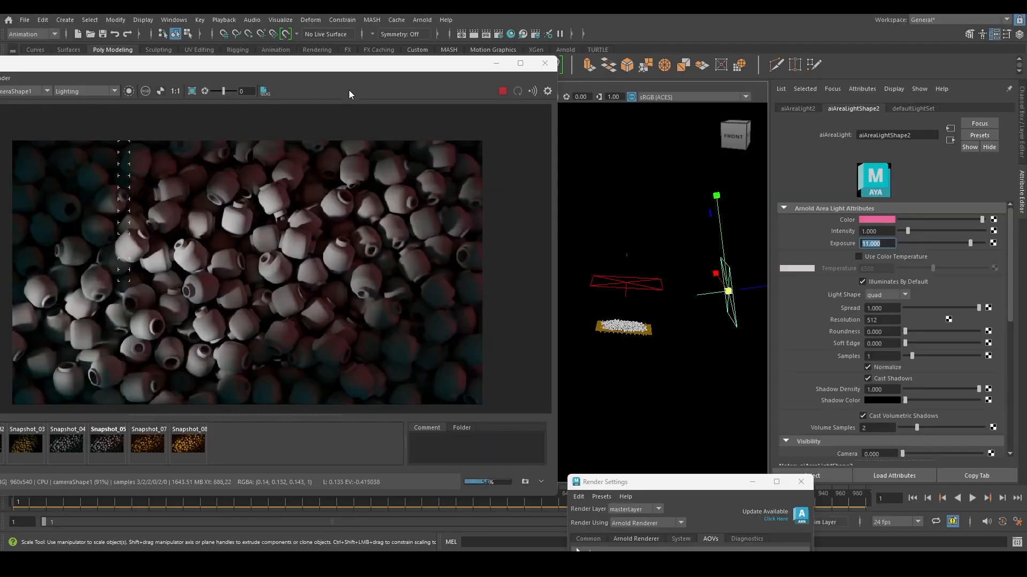
- Bring the render view back into full view, switch it from Lighting to Shading and display the RGBA_fill_red AOV
left_click_drag(353, 75, 511, 66)
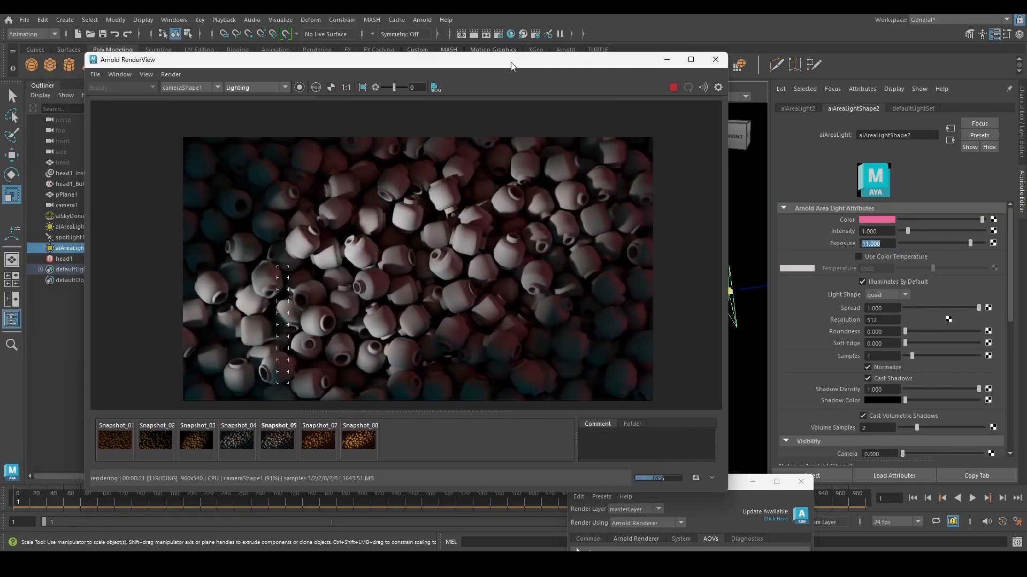
left_click(262, 88)
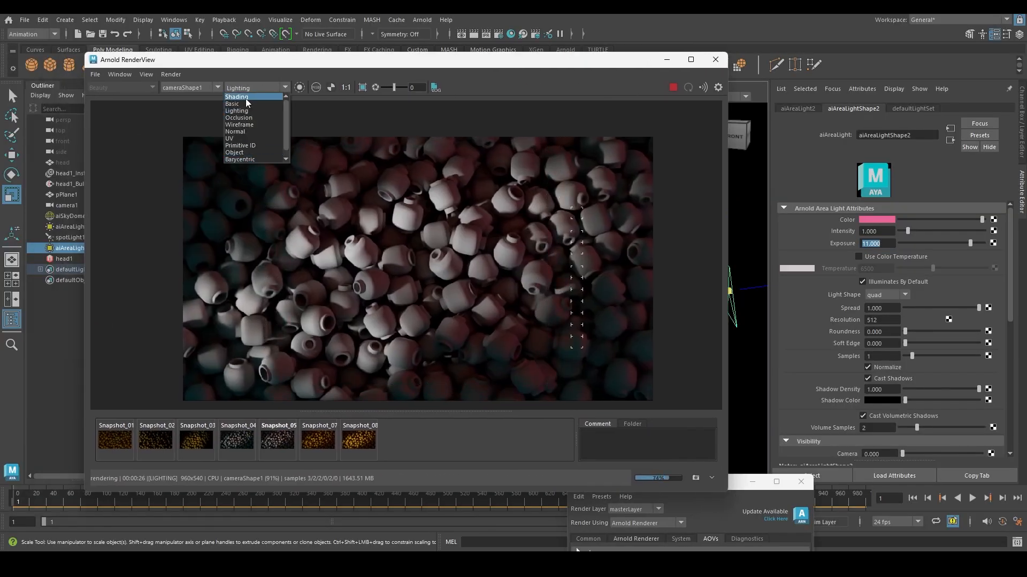
left_click(248, 102)
left_click(117, 84)
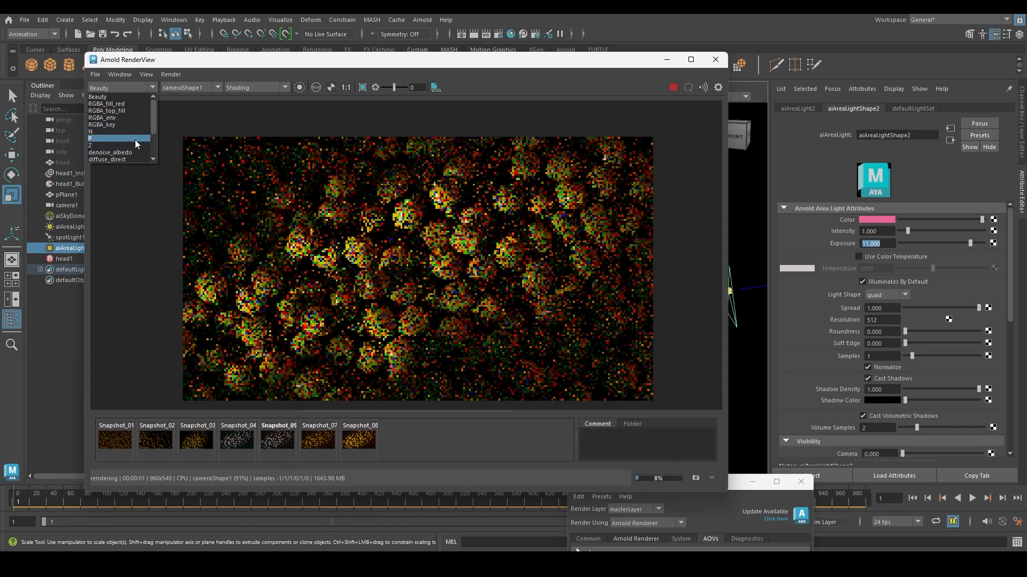
left_click(119, 103)
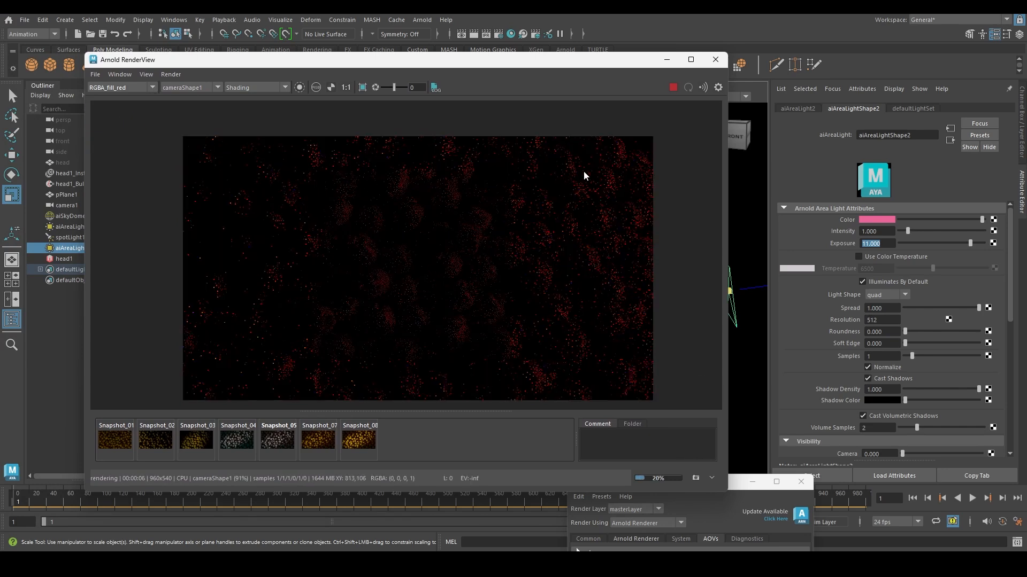
- Uncover the red fill light in the viewport and raise it to about 50 cm in Y
left_click_drag(578, 63, 438, 62)
left_click_drag(682, 302, 674, 291, "alt")
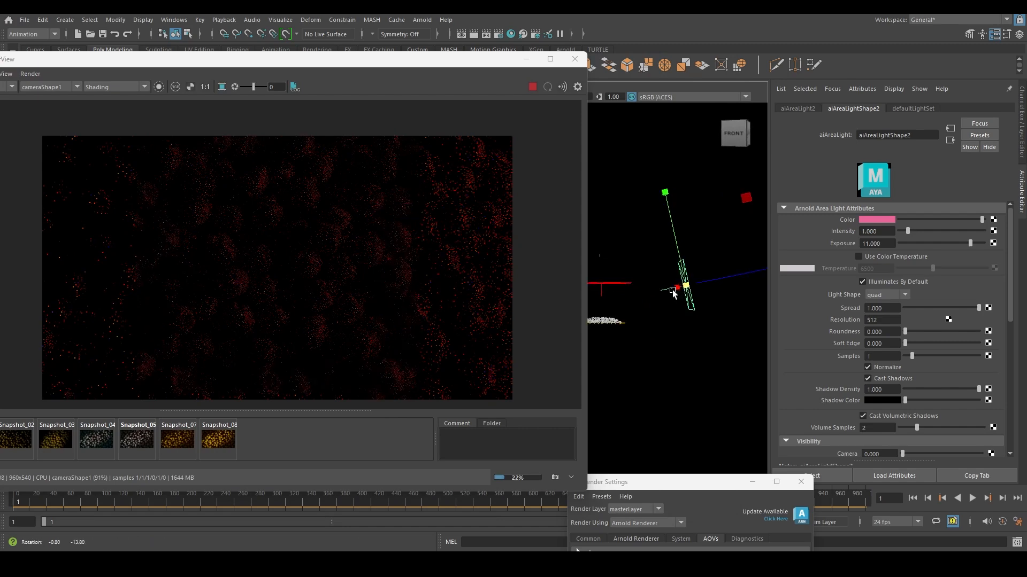
key("w")
left_click_drag(666, 190, 664, 178)
- Return the render view to the Beauty pass and go back from the contact sheet to the reference artwork page
left_click_drag(338, 65, 393, 60)
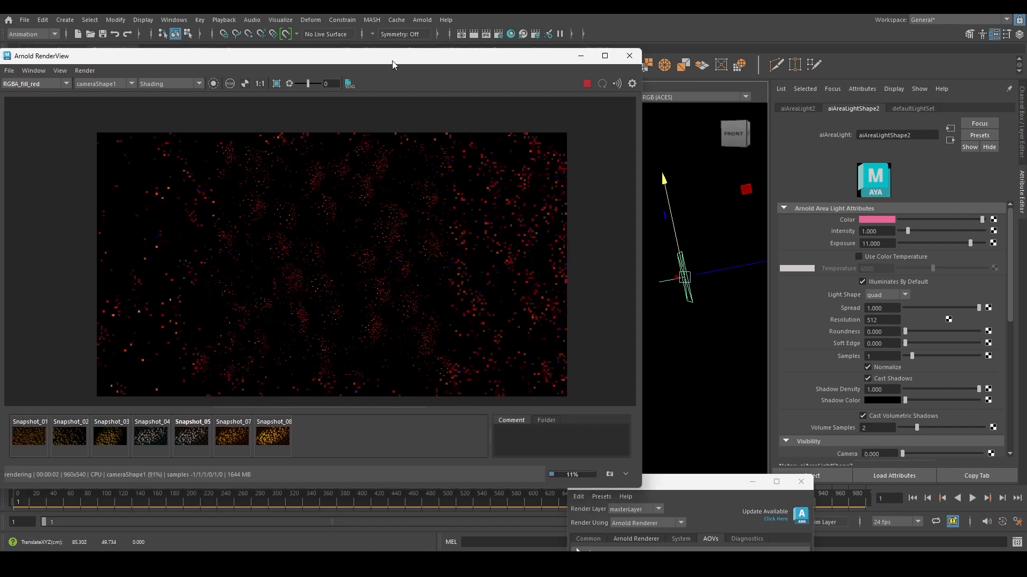
left_click(26, 84)
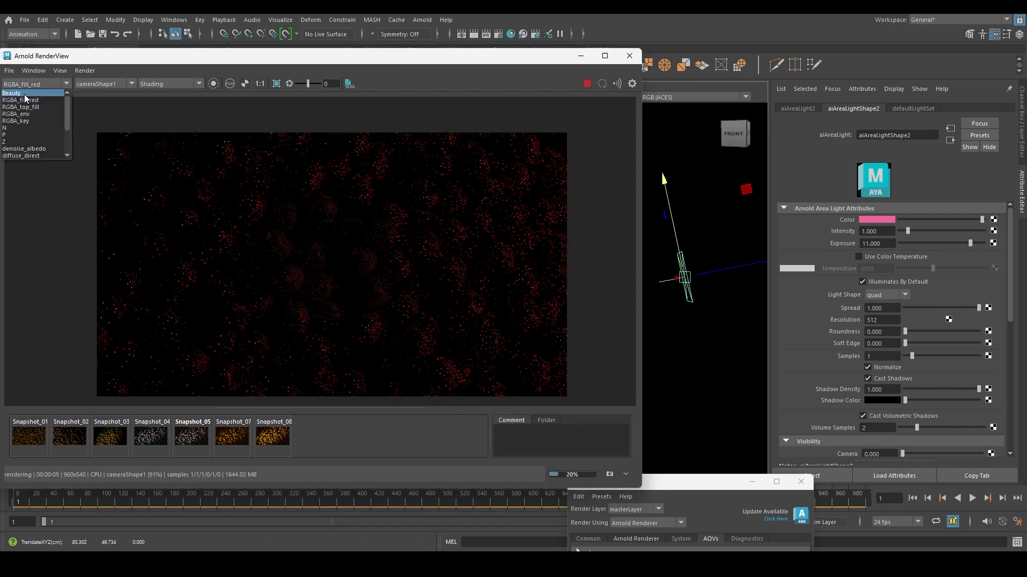
left_click(24, 95)
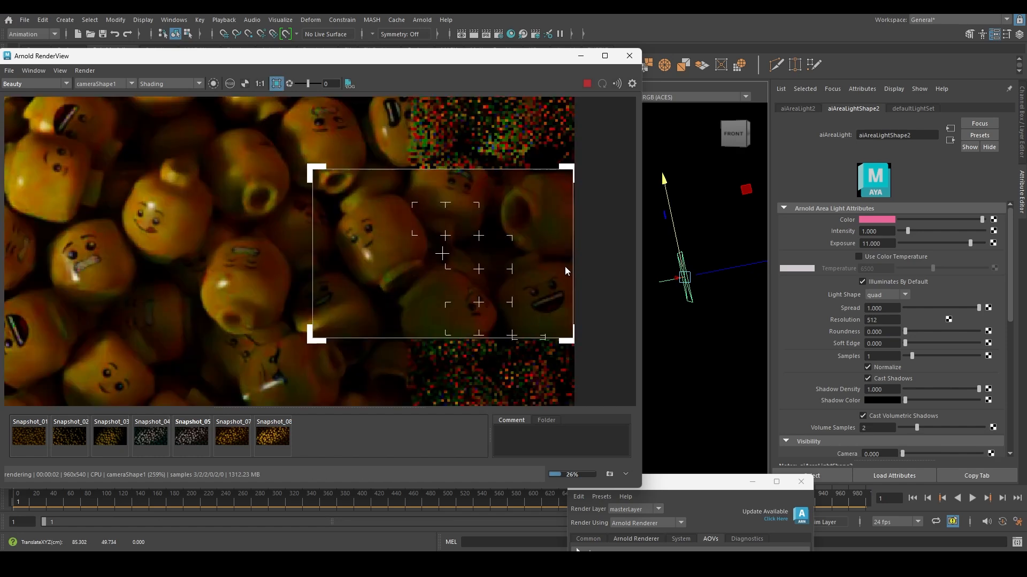
left_click(887, 243)
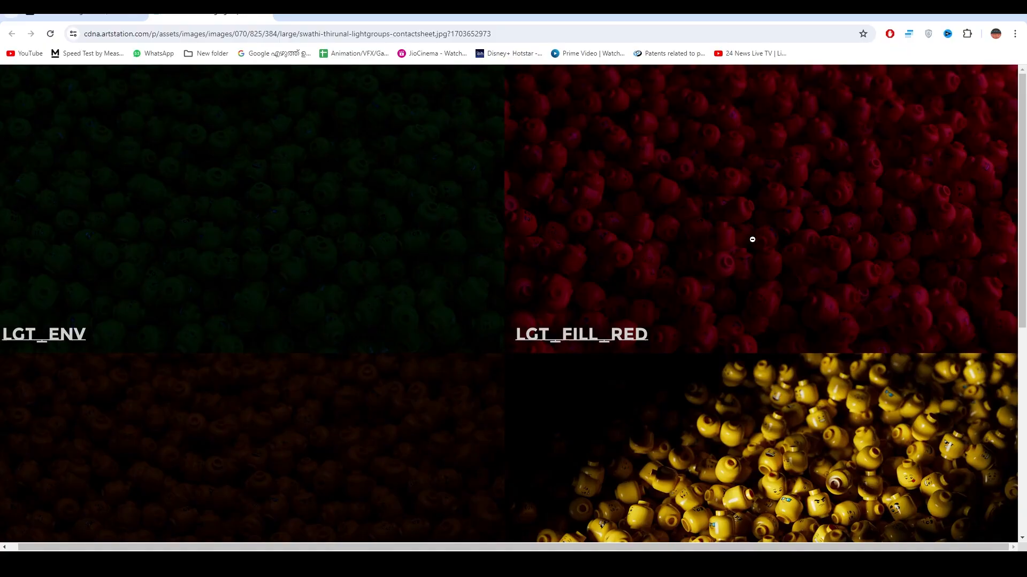
key("alt+Left")
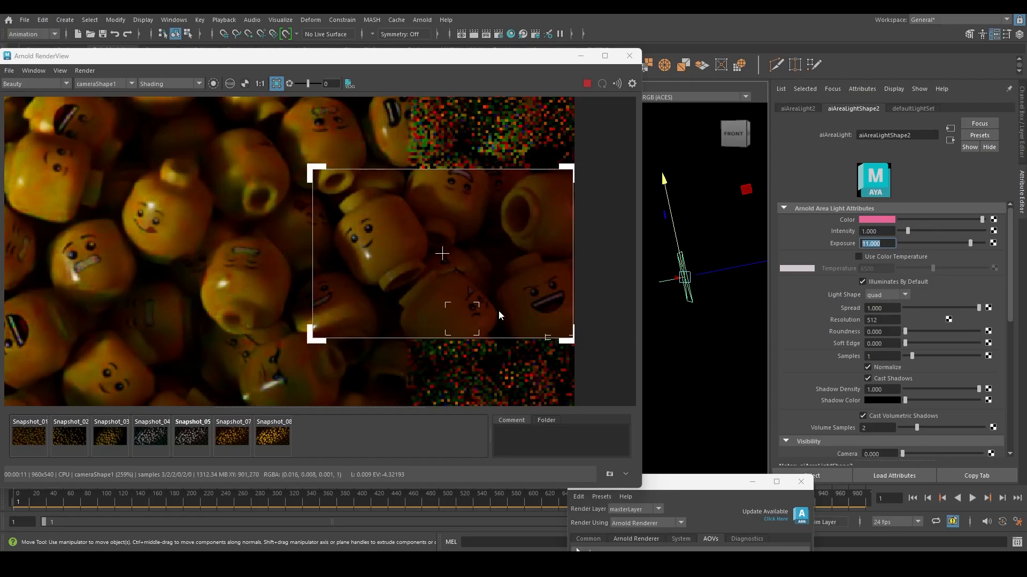
- Redraw the render region over the dim heads in the lower-right corner of the image and inspect them up close
scroll(486, 264, "down", 2)
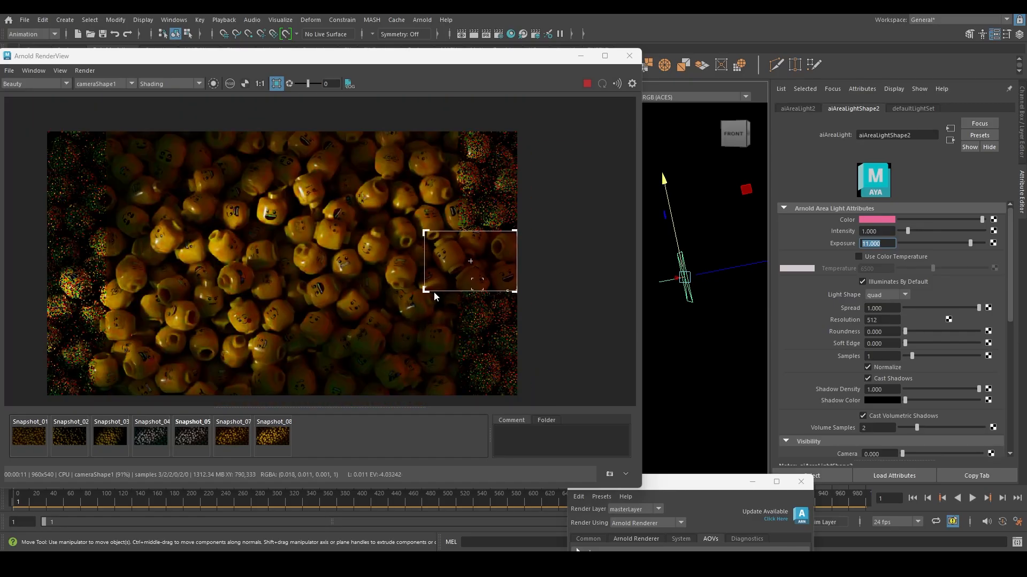
left_click_drag(425, 265, 516, 396)
scroll(496, 359, "up", 1)
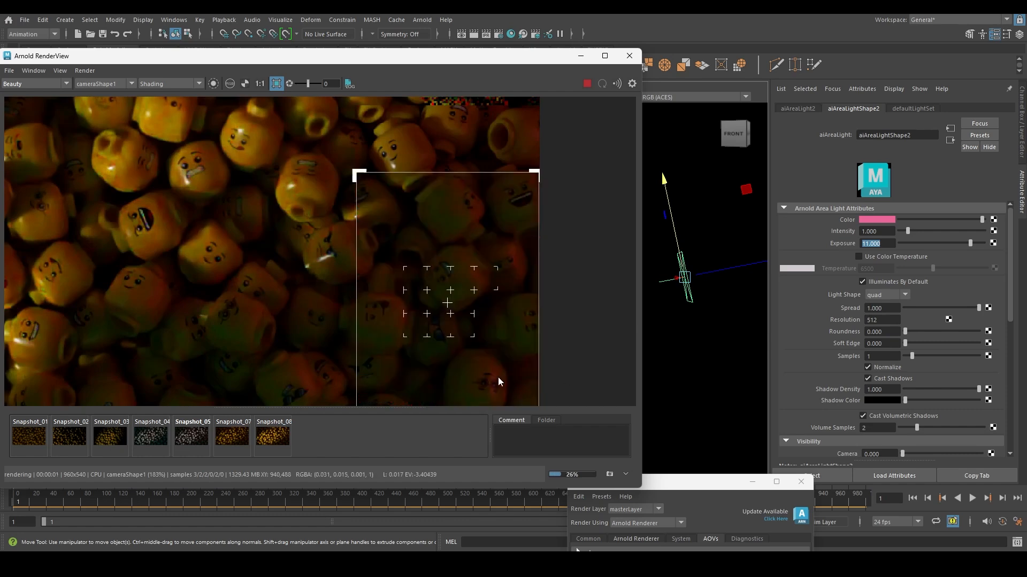
middle_click_drag(516, 315, 526, 259)
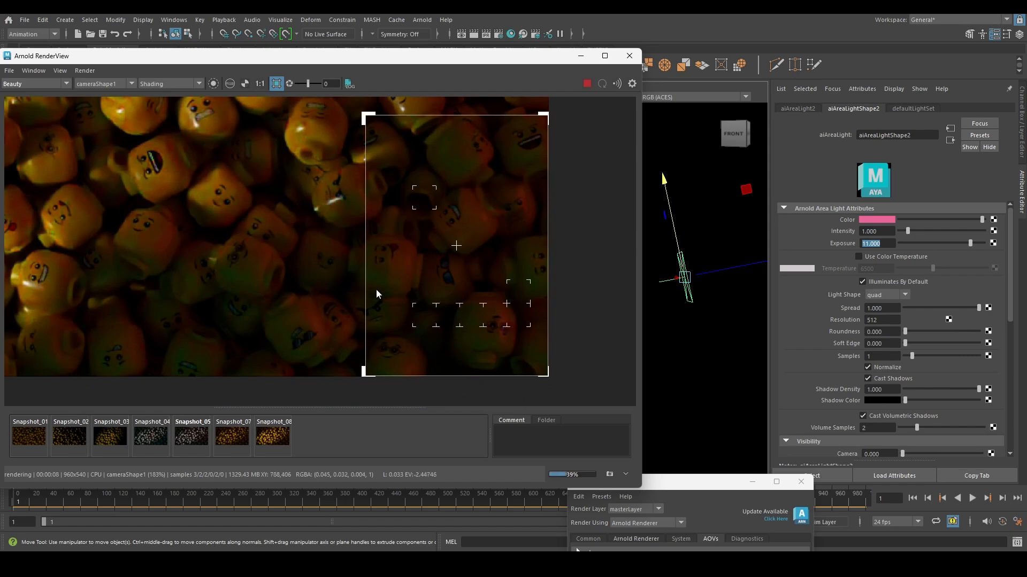
scroll(473, 286, "down", 3)
scroll(476, 279, "up", 2)
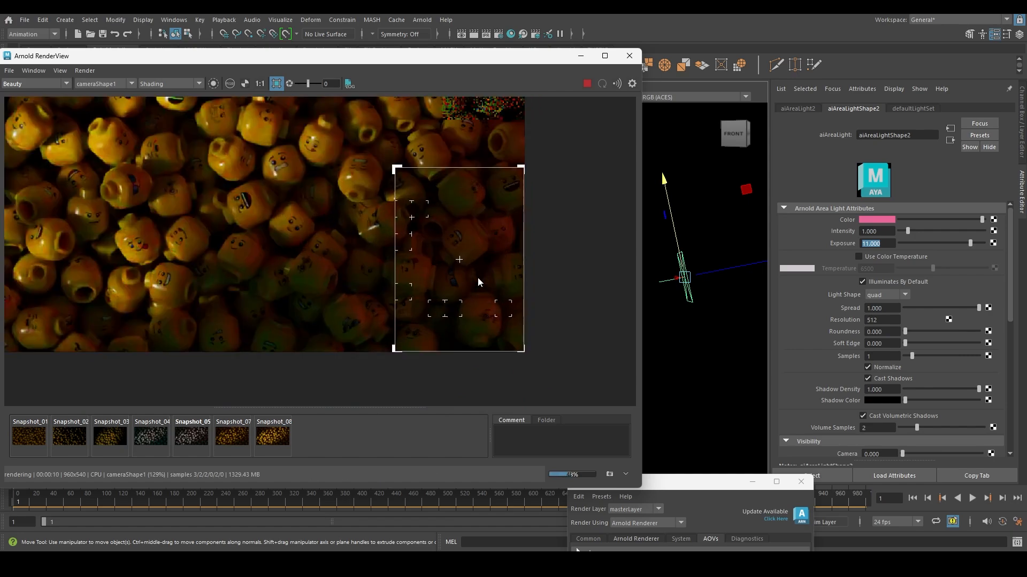
- Compare the render with the reference artwork, set the red fill light's exposure to 11.5 and inspect the updated region
key("alt+Tab")
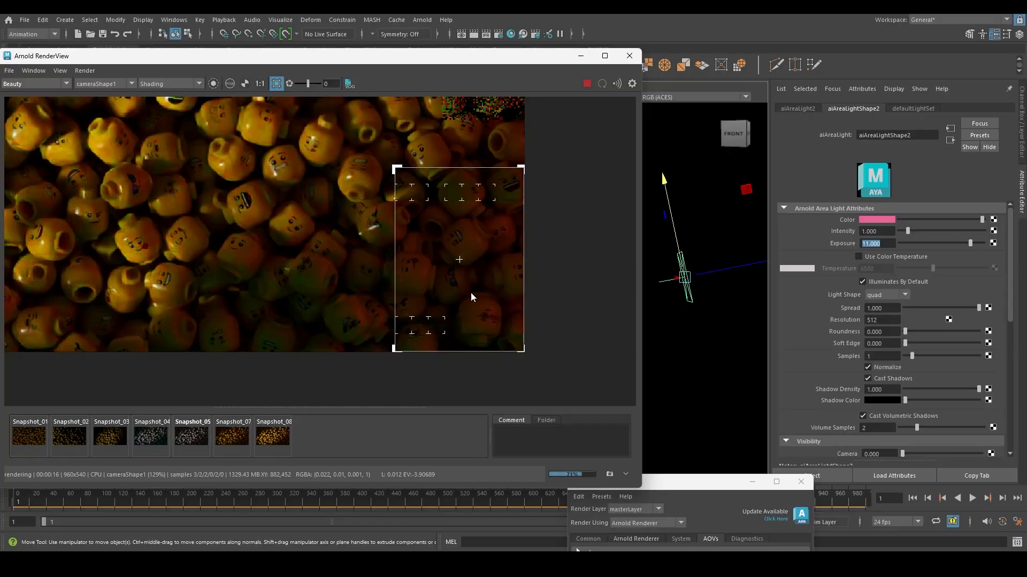
type("1")
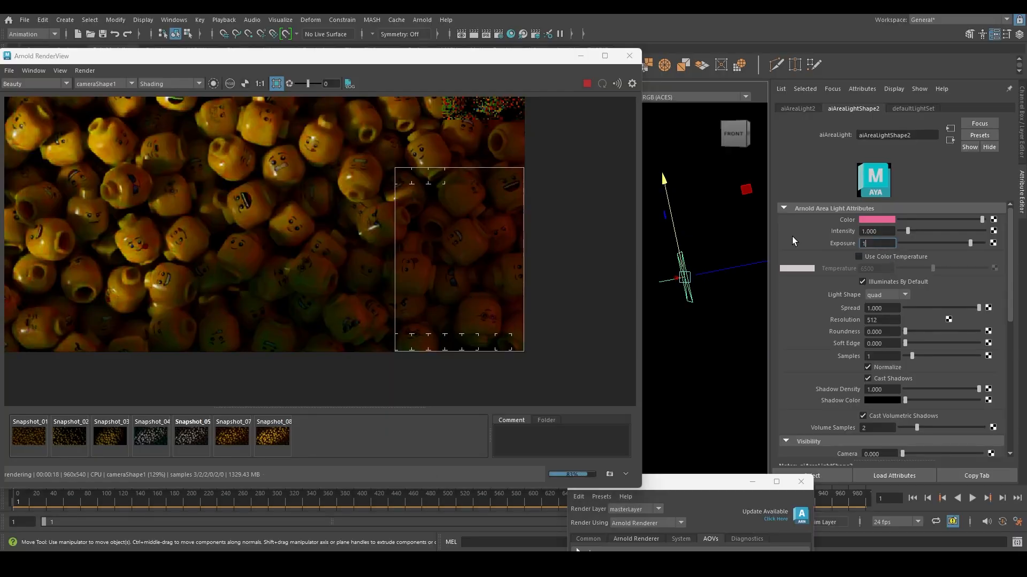
type("1.5")
key("Return")
scroll(487, 254, "up", 1)
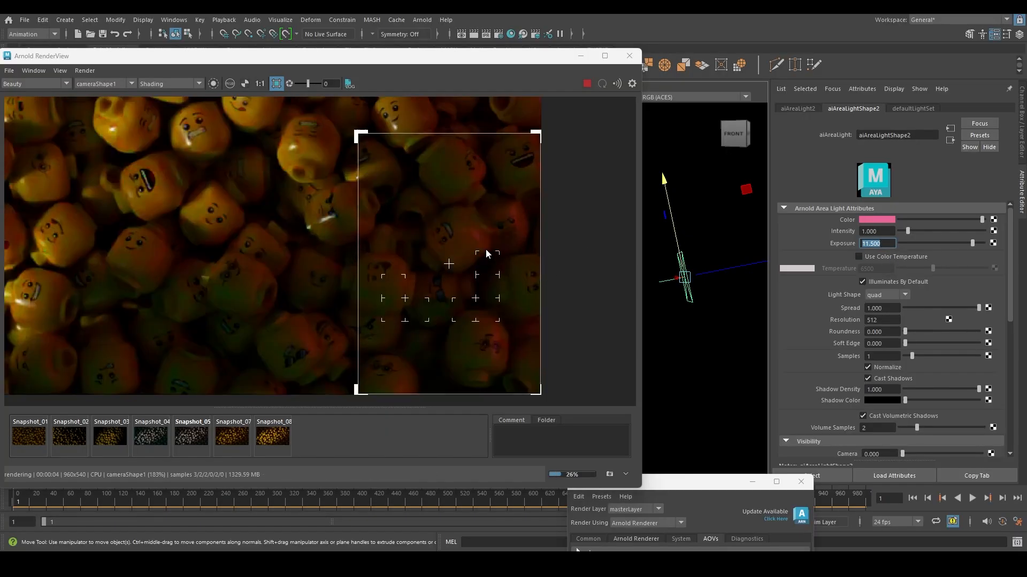
scroll(381, 254, "down", 2)
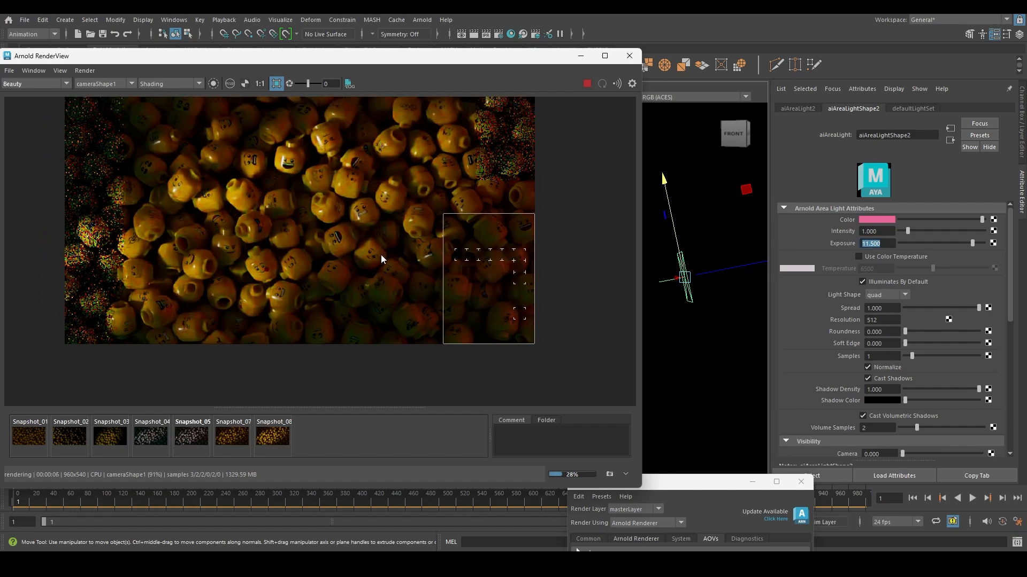
scroll(554, 339, "up", 2)
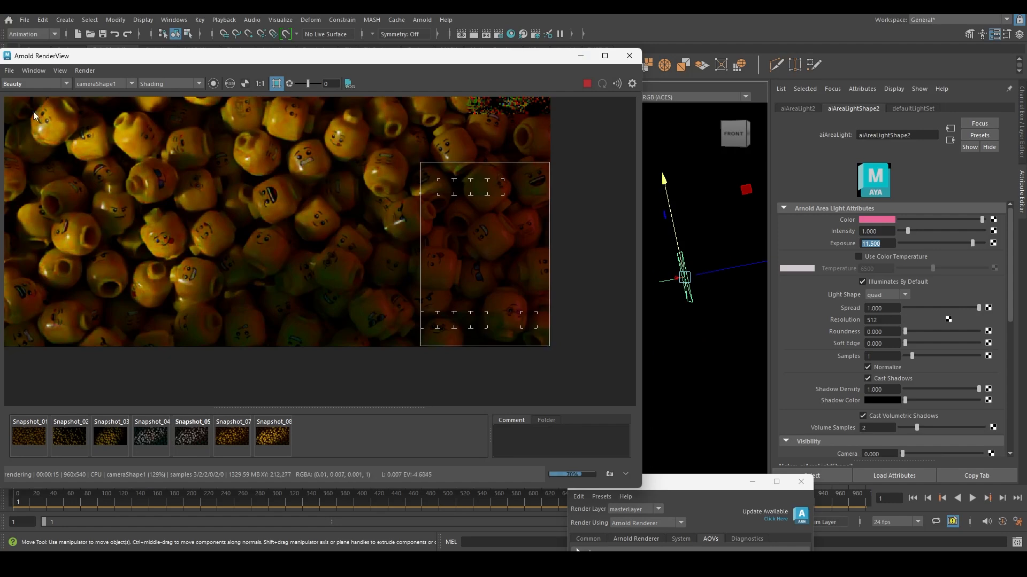
- Uncover the Outliner, select the orange top fill light aiAreaLight1 and set its exposure to 9.5
left_click_drag(169, 49, 275, 79)
left_click(72, 227)
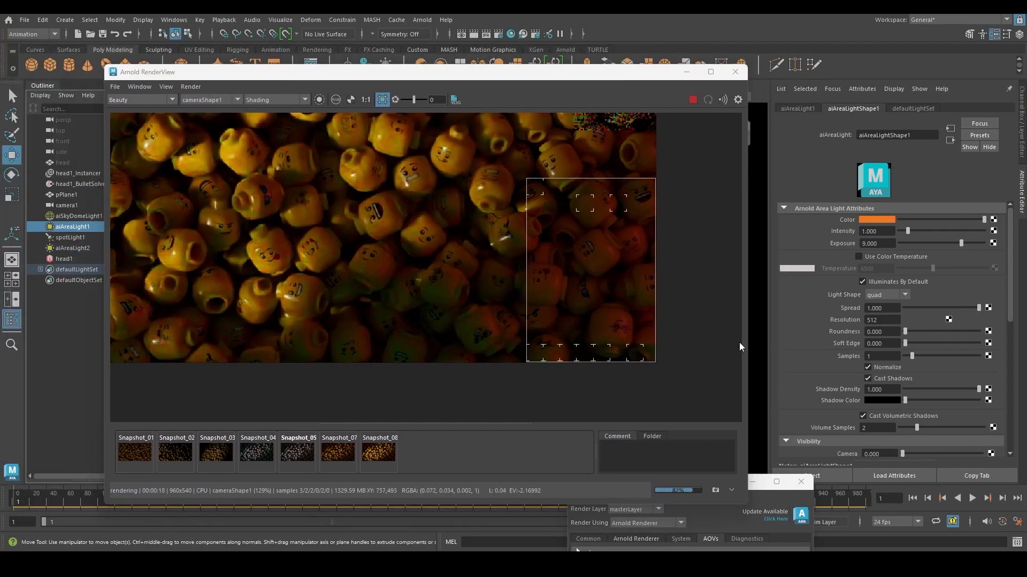
left_click(877, 244)
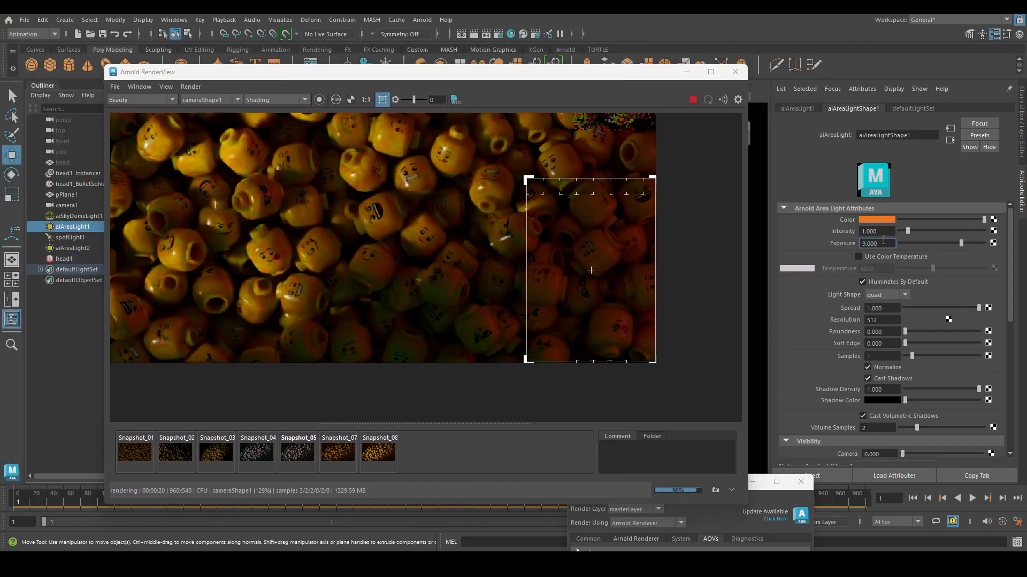
type("9.5")
key("Return")
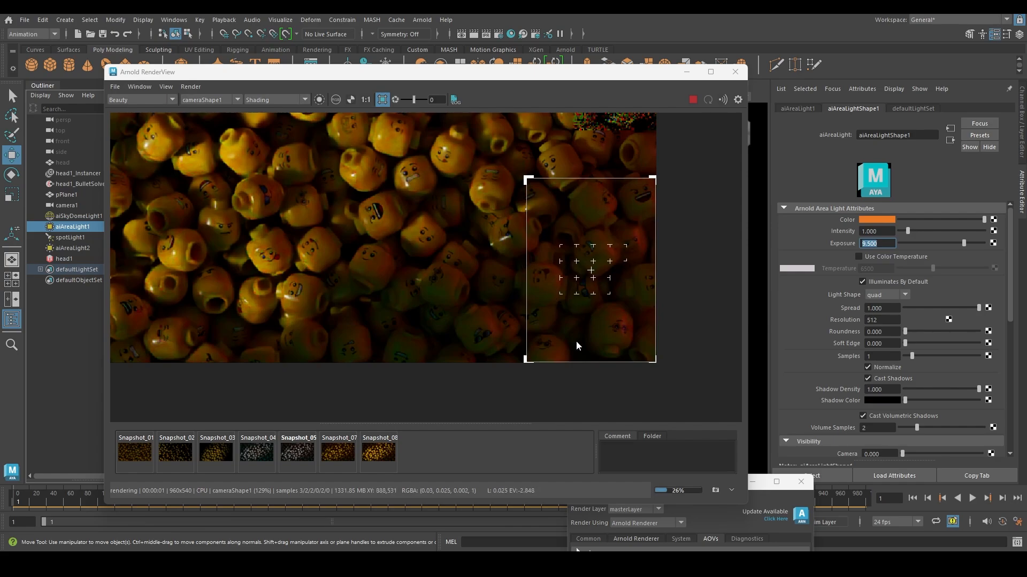
- Examine the red and orange fill on the heads in the render region and compare it with the Final_Lighting reference artwork
scroll(624, 309, "up", 2)
scroll(623, 307, "up", 2)
scroll(624, 307, "down", 2)
key("alt+Tab")
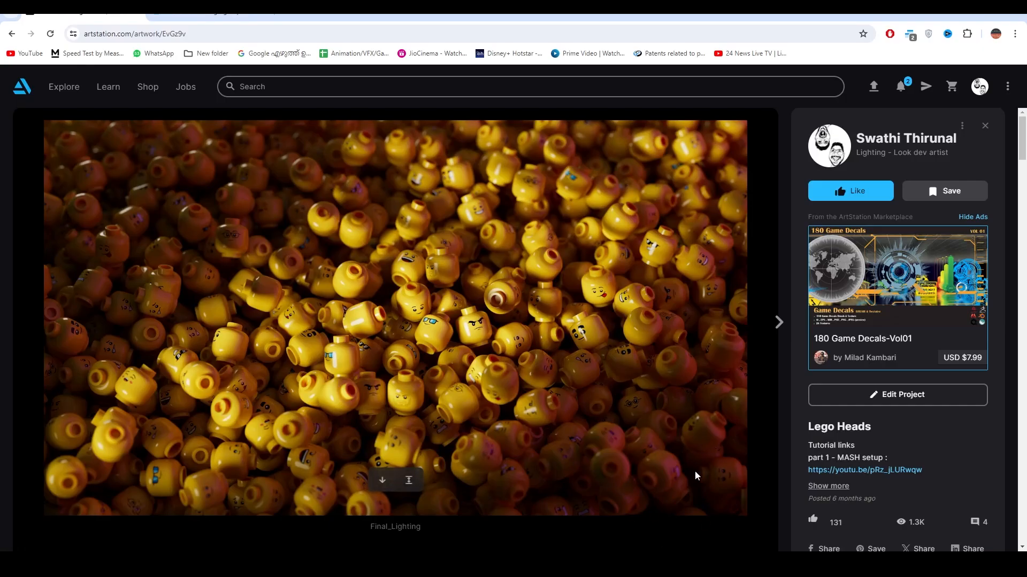
key("alt+Tab")
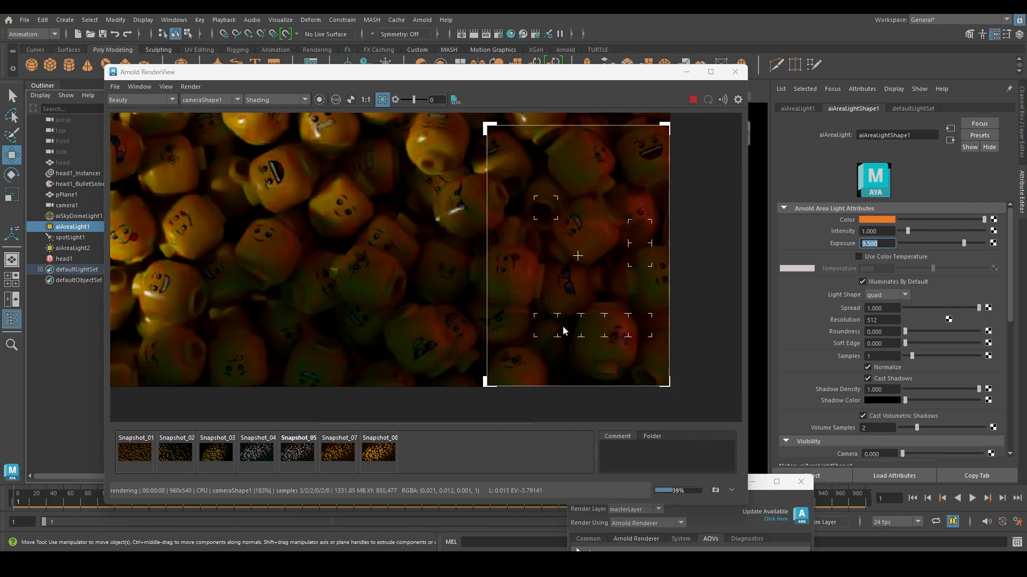
scroll(563, 326, "down", 3)
scroll(570, 328, "up", 3)
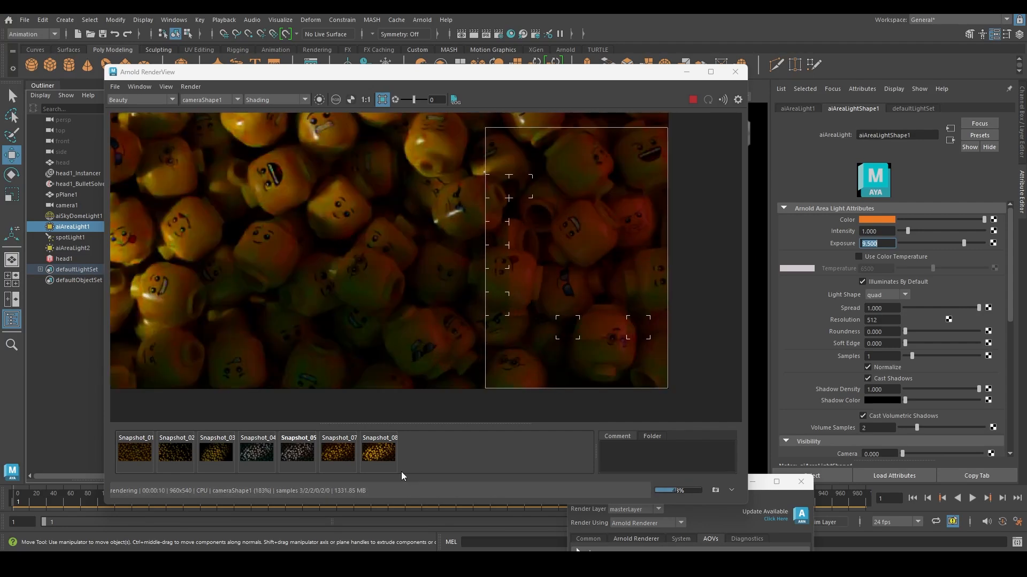
left_click(383, 455)
scroll(621, 294, "down", 3)
scroll(621, 294, "up", 3)
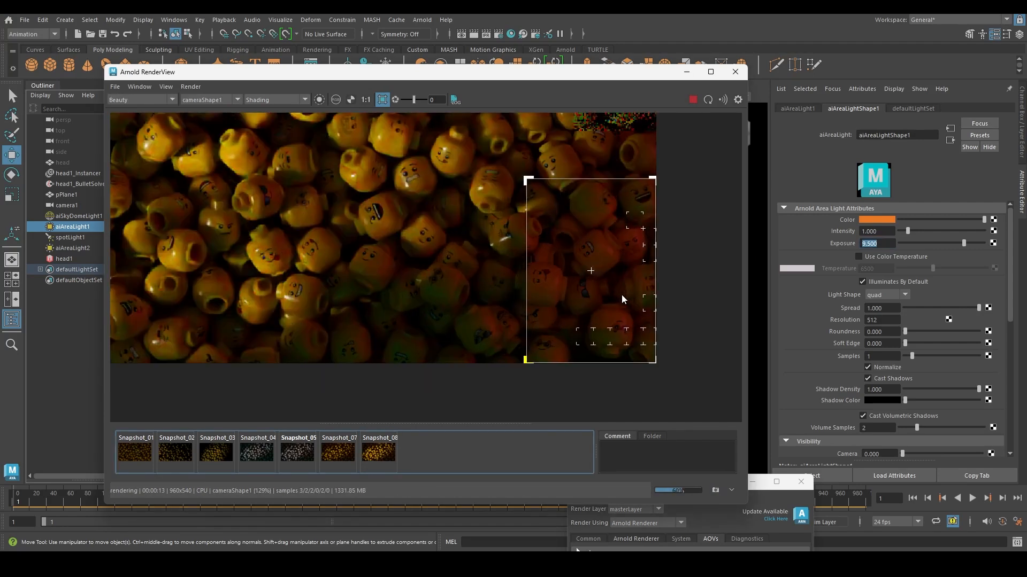
key("alt+Tab")
key("alt+Tab")
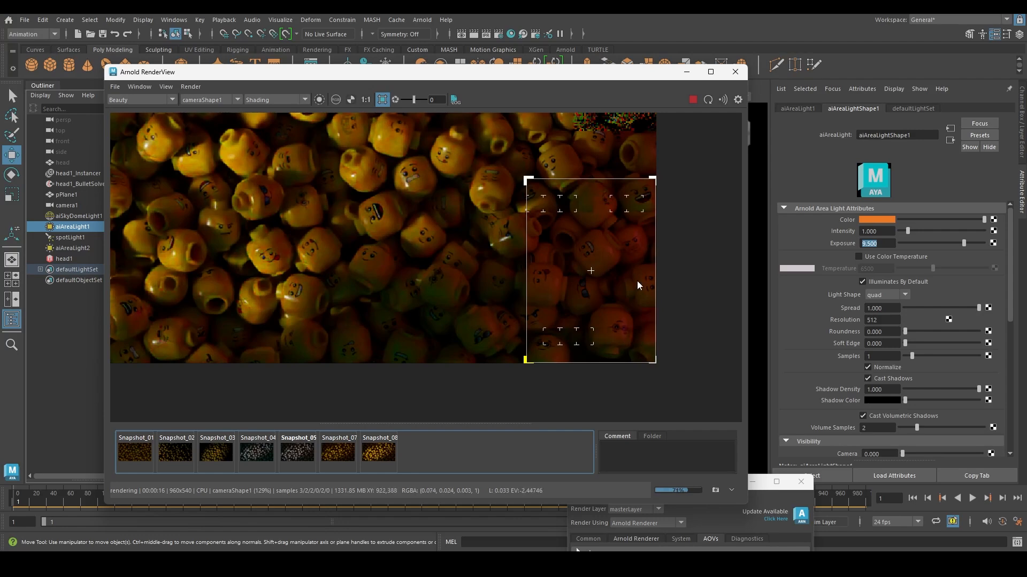
- Clear the render region so the whole image renders, inspect the full frame of heads, and stop the render
scroll(614, 309, "down", 2)
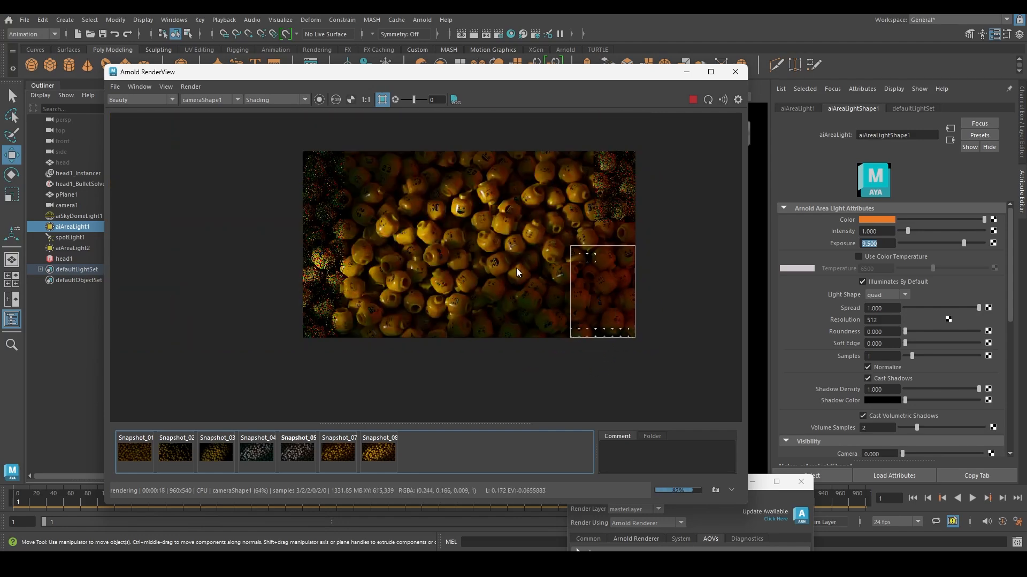
left_click(509, 255)
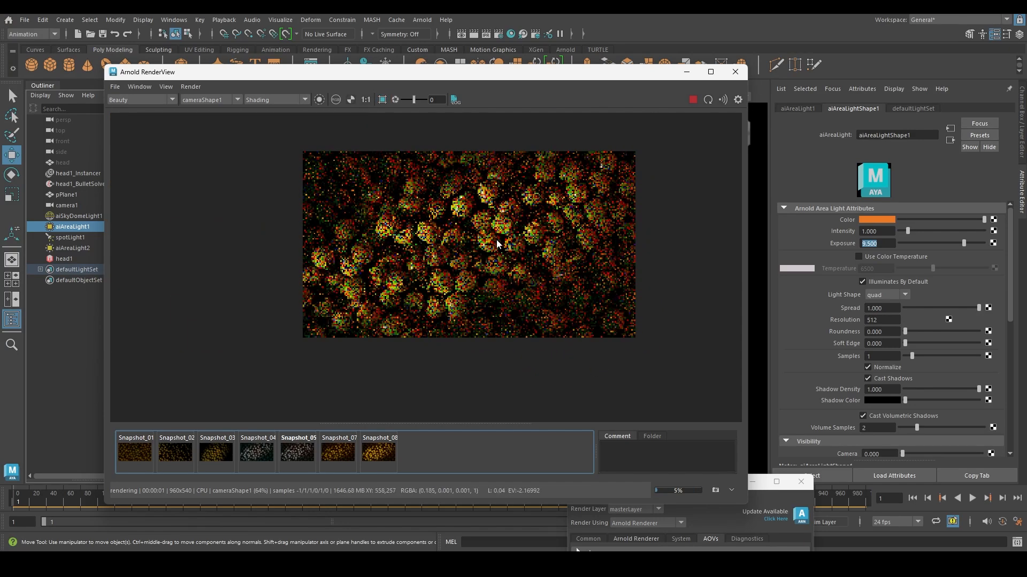
scroll(605, 277, "up", 1)
middle_click_drag(518, 251, 498, 245)
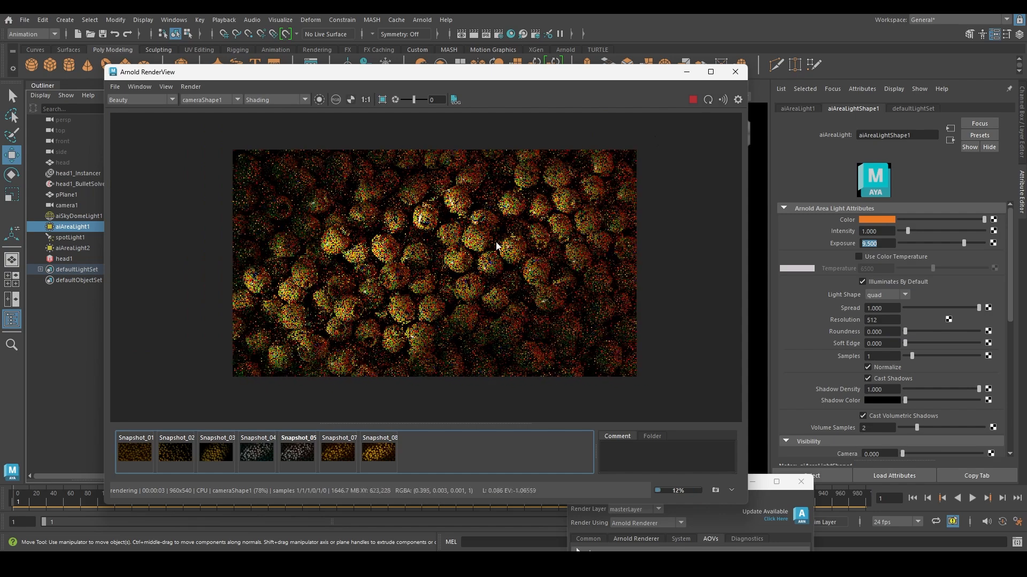
key("Escape")
- Rename the sky dome light as env and the orange top area light aiAreaLight1 as topFill
left_click_drag(405, 75, 553, 111)
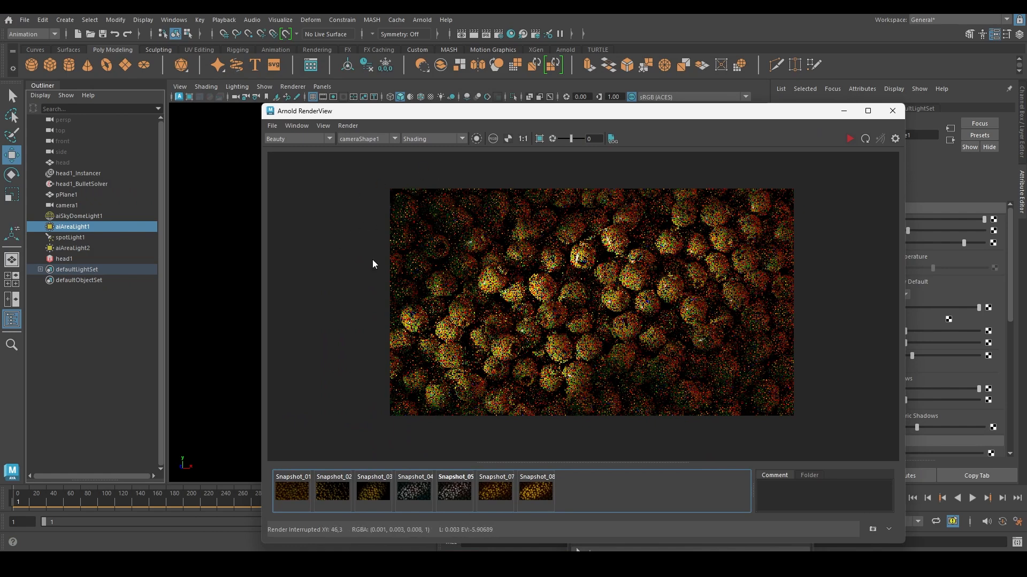
left_click(78, 217)
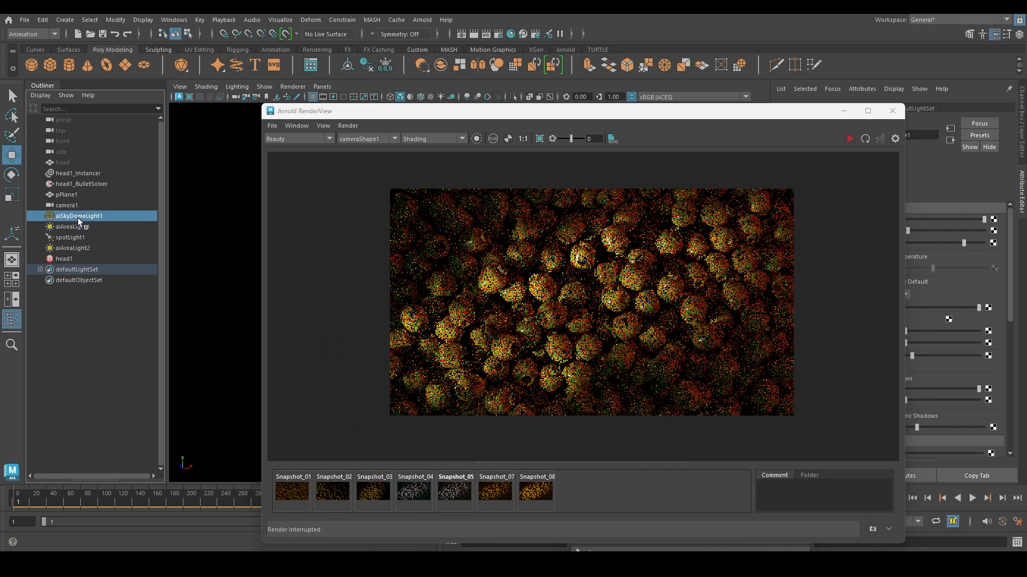
double_click(81, 216)
type("env")
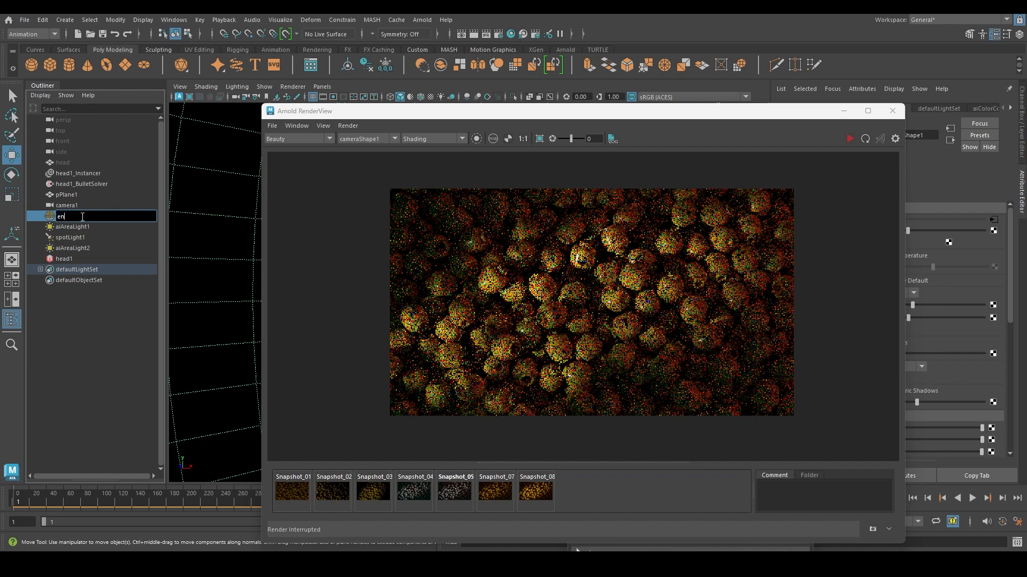
key("Return")
left_click(74, 227)
double_click(76, 227)
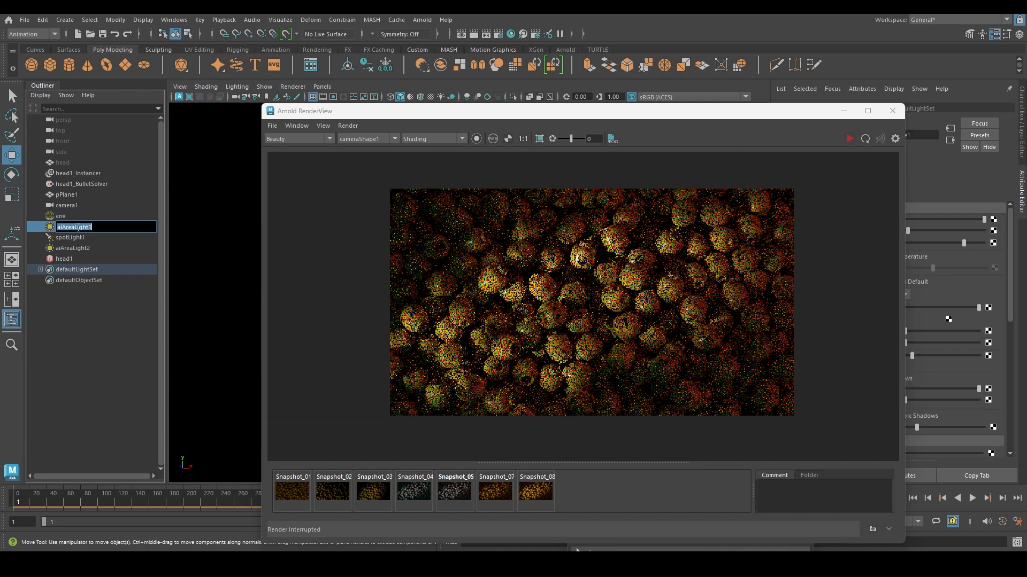
type("topFill")
key("Return")
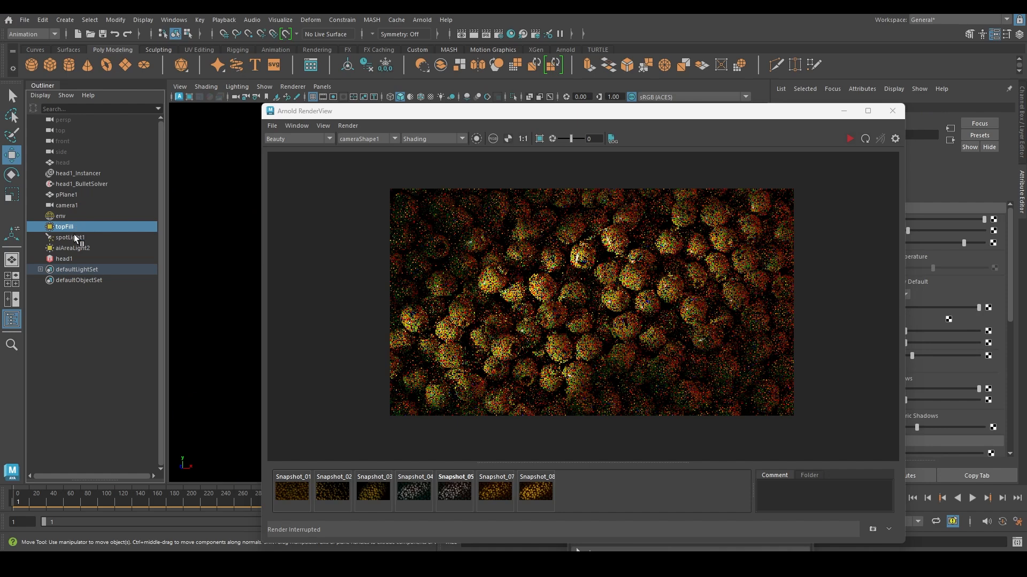
- Rename spotLight1 as key and the red side light aiAreaLight2 as fill_red
left_click(70, 237)
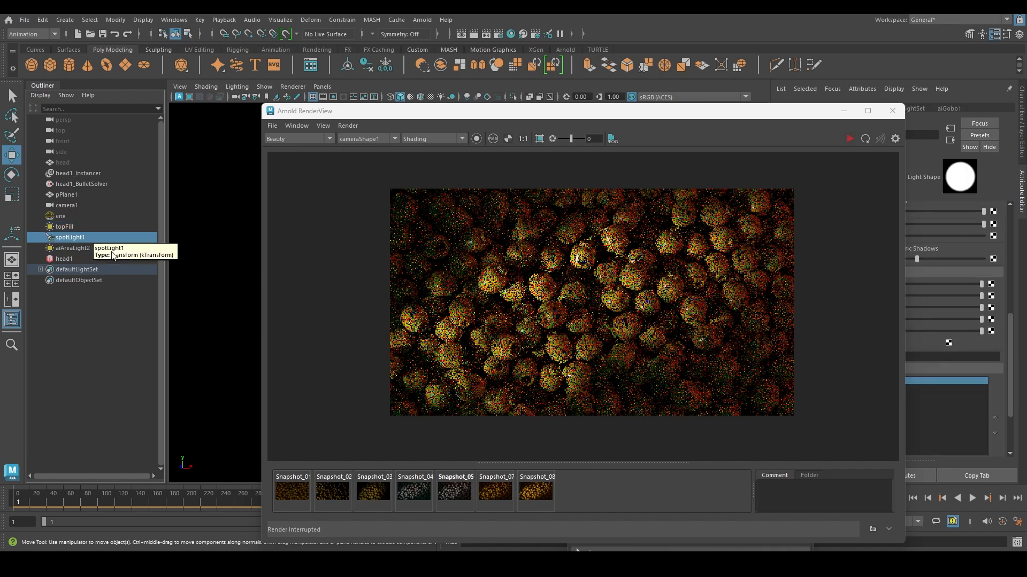
double_click(70, 237)
type("key")
key("Return")
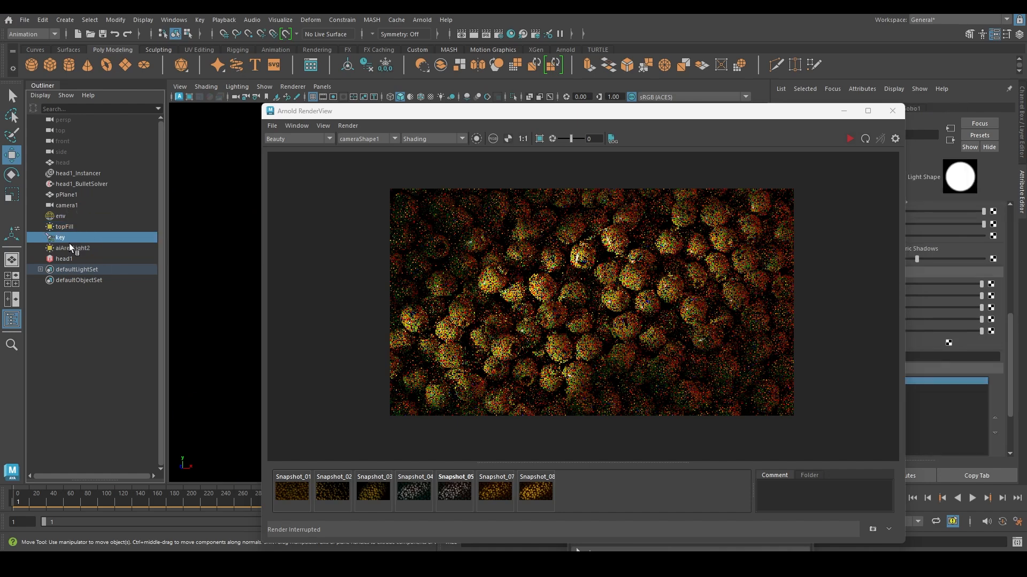
left_click(78, 248)
double_click(84, 248)
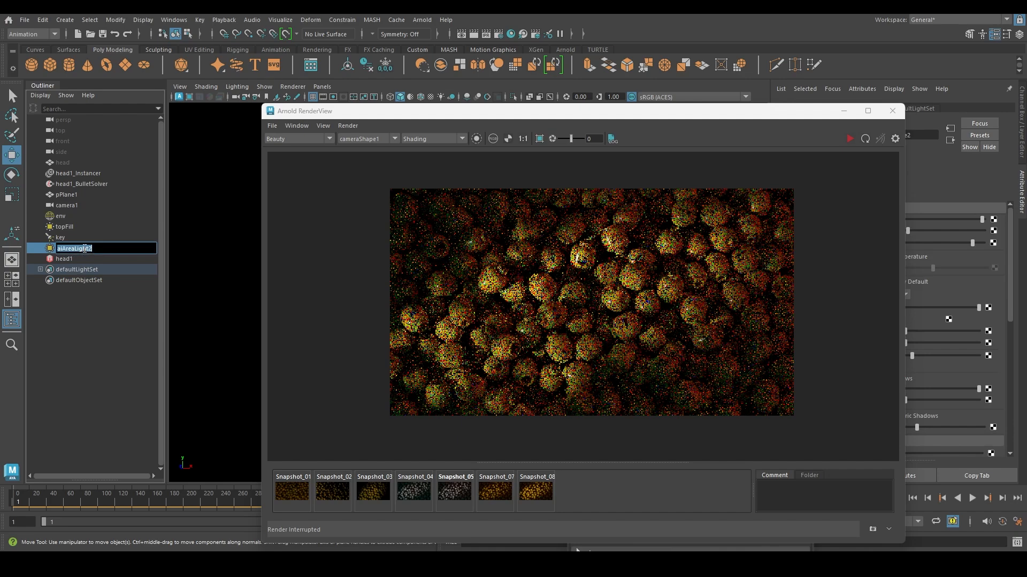
type("fill_red")
key("Return")
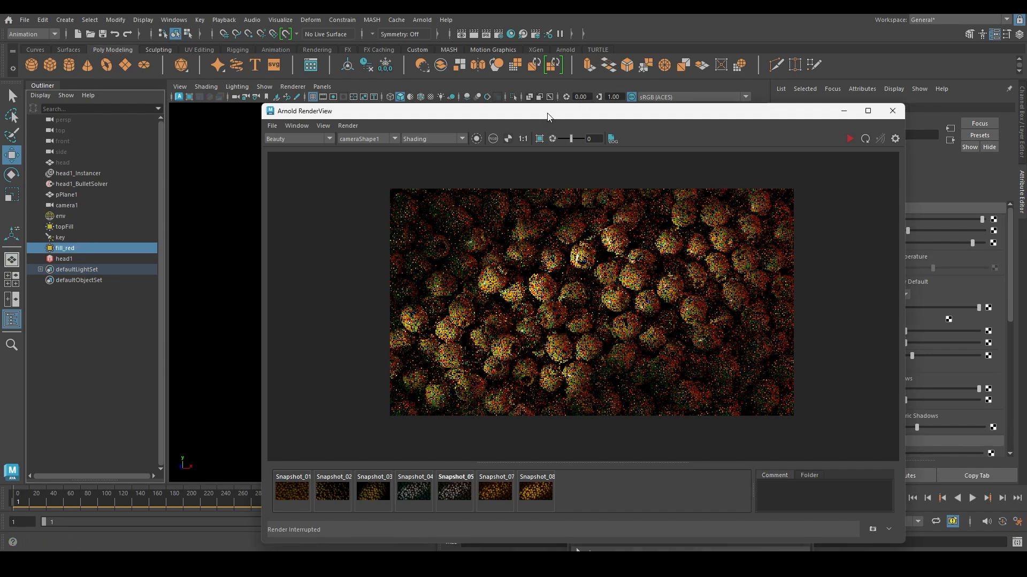
- Uncover the viewport and create a new Arnold area light in the scene
left_click_drag(547, 116, 433, 172)
left_click_drag(144, 159, 201, 160)
left_click_drag(439, 174, 409, 322)
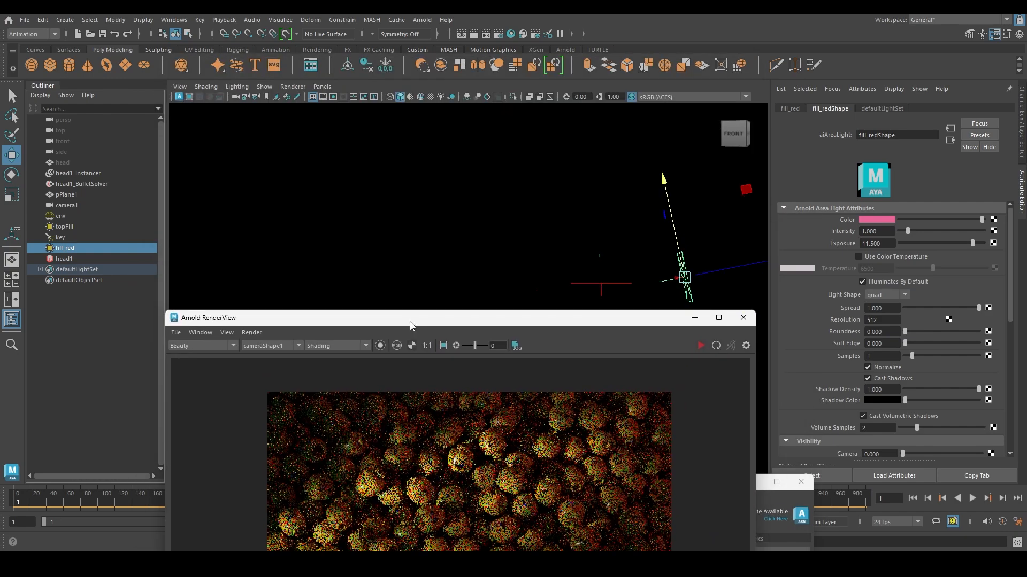
left_click(422, 20)
mouse_move(473, 87)
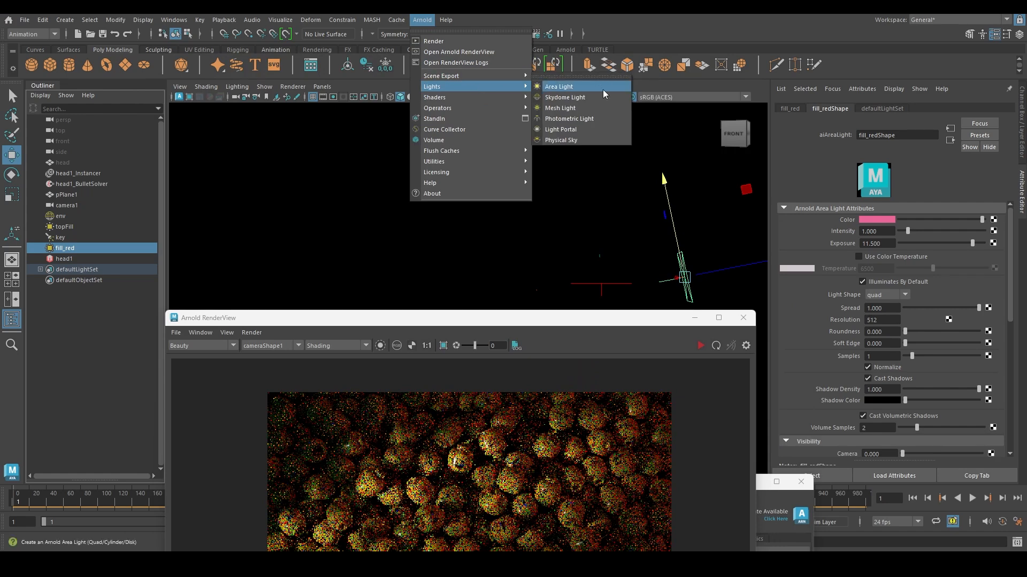
left_click(588, 87)
left_click_drag(503, 321, 521, 444)
- Raise the new area light about 23.5 cm above the ground and move it to about -49 cm in X, beside the heads
left_click_drag(583, 294, 565, 212, "alt")
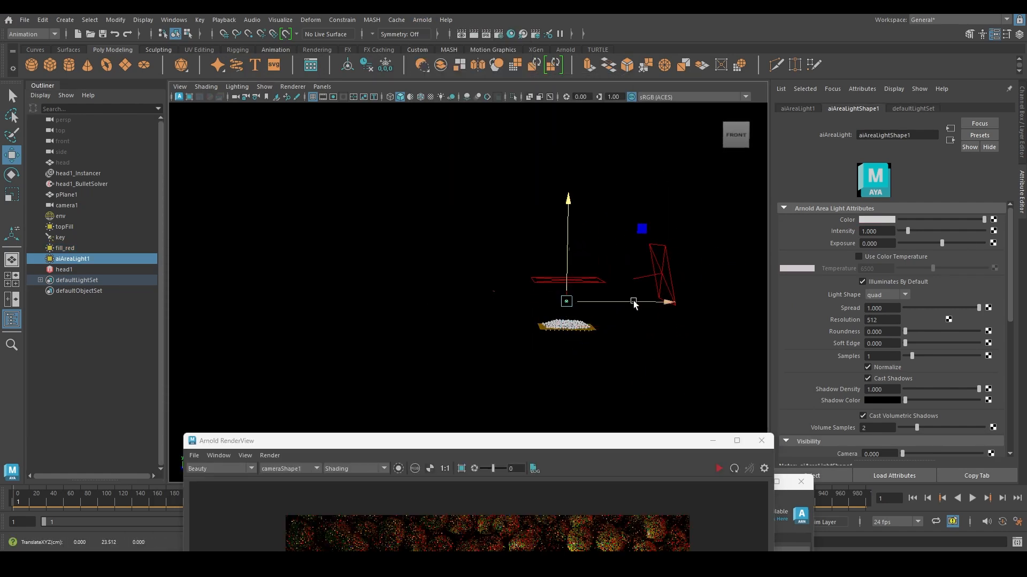
left_click_drag(632, 302, 578, 303)
left_click_drag(569, 342, 554, 399, "alt")
right_click_drag(554, 398, 647, 321, "alt")
left_click_drag(647, 321, 620, 310, "alt")
- Check the LGT_RIM reference pass and move the new area light back in Z, behind the far corner of the heads' plane
key("alt+Tab")
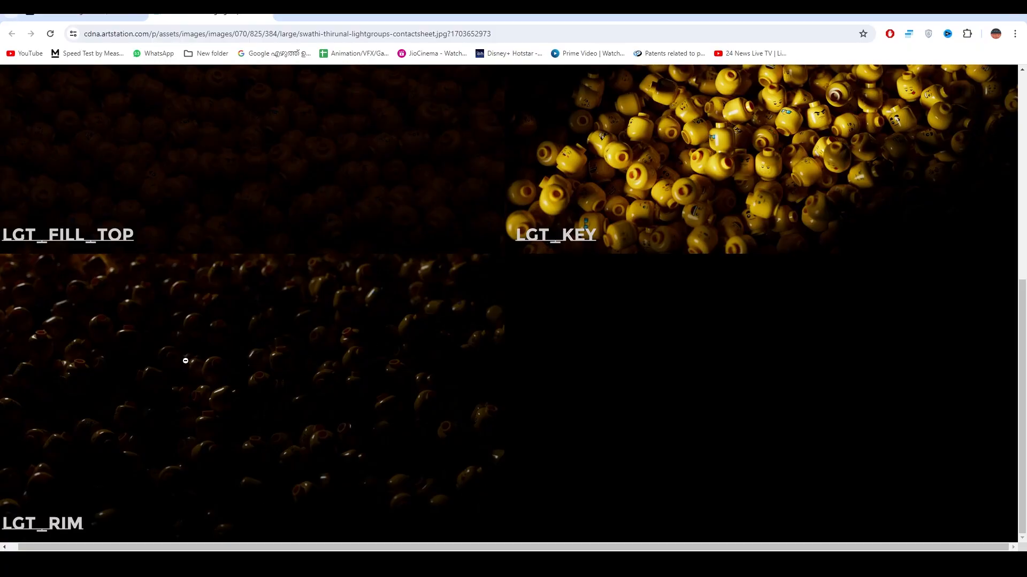
key("alt+Tab")
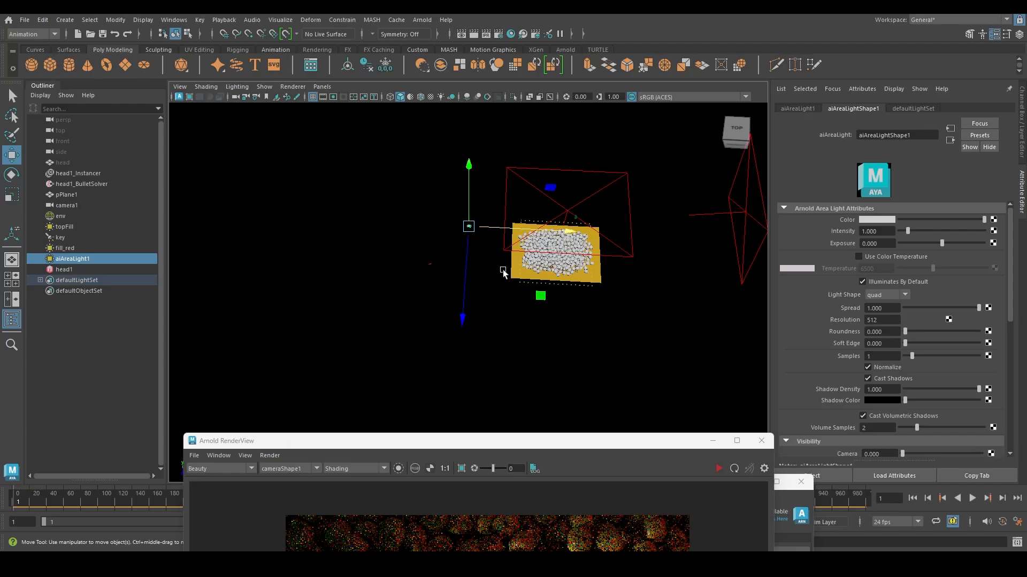
left_click_drag(503, 271, 468, 276, "alt")
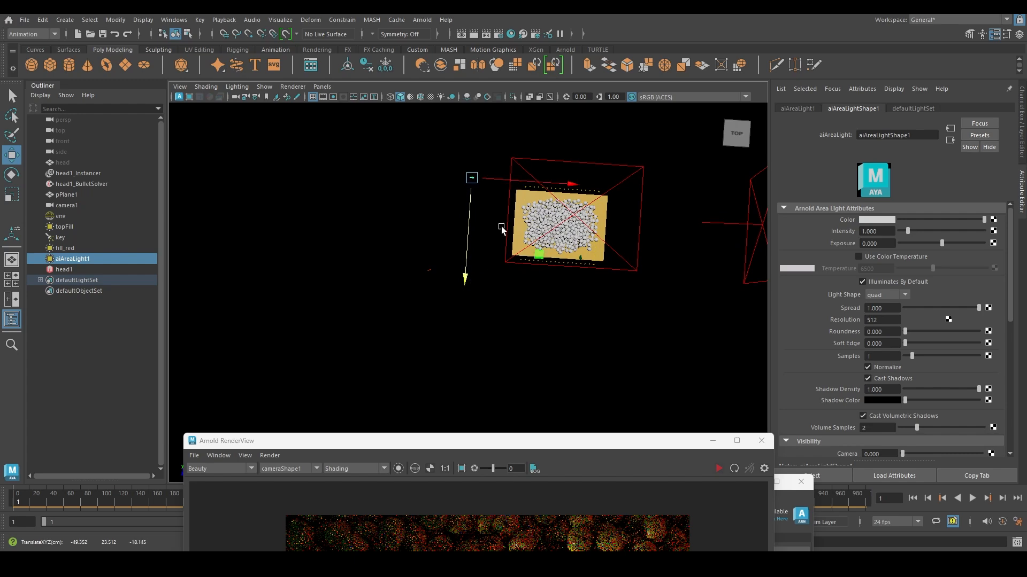
right_click_drag(502, 227, 523, 145, "alt")
middle_click_drag(523, 145, 457, 334, "alt")
left_click_drag(415, 333, 416, 302)
middle_click_drag(492, 277, 488, 228)
- Rotate the new area light to aim diagonally at the heads from the back corner, checking it against the LGT_RIM reference
key("e")
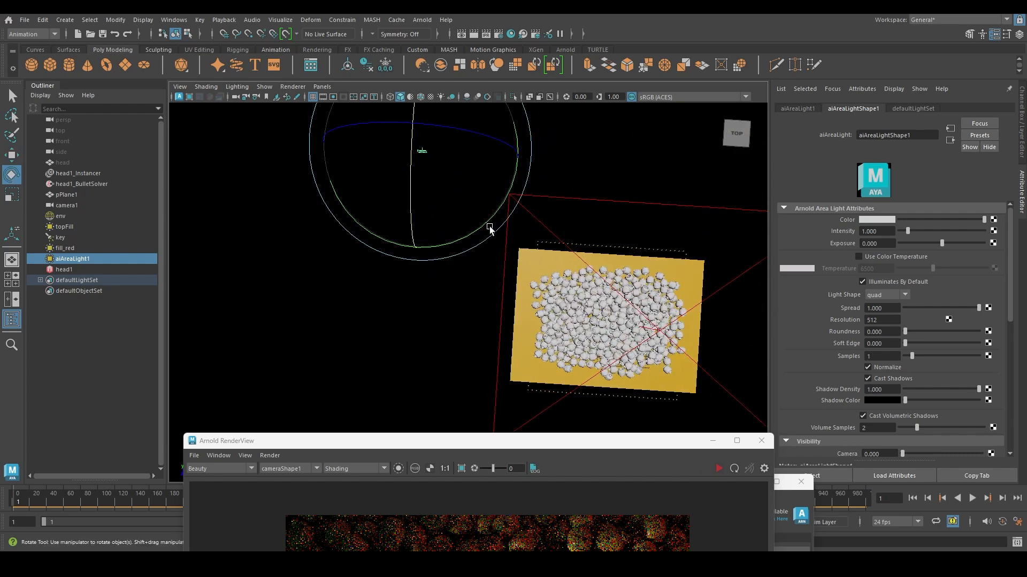
left_click_drag(496, 219, 337, 129)
left_click_drag(479, 320, 503, 297, "alt")
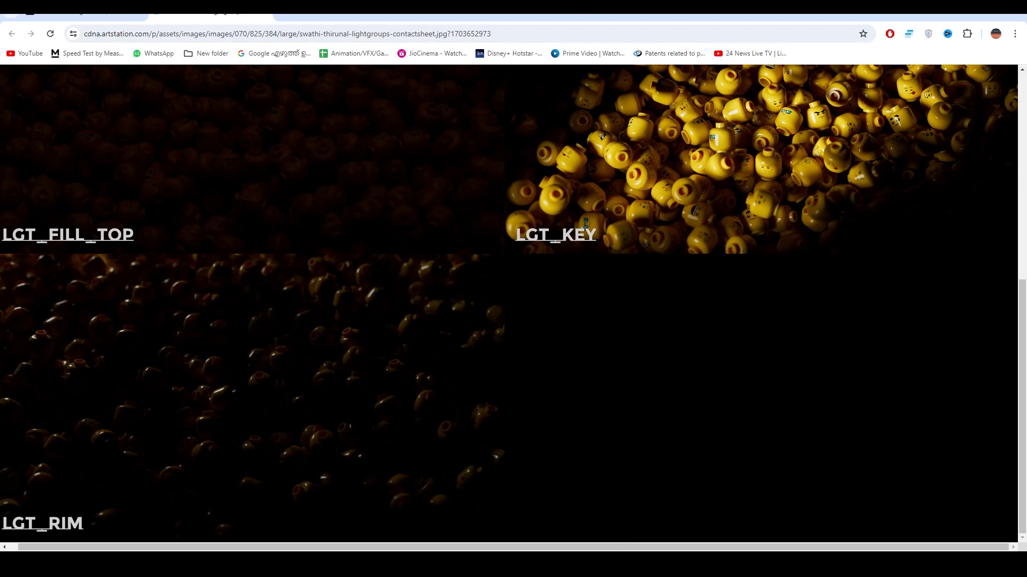
key("alt+Tab")
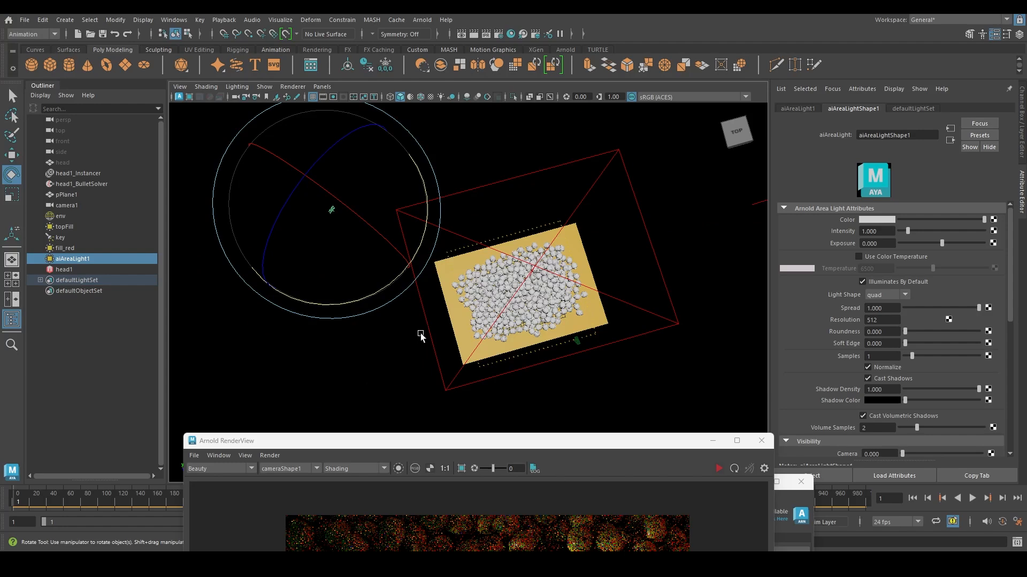
left_click_drag(560, 447, 562, 179)
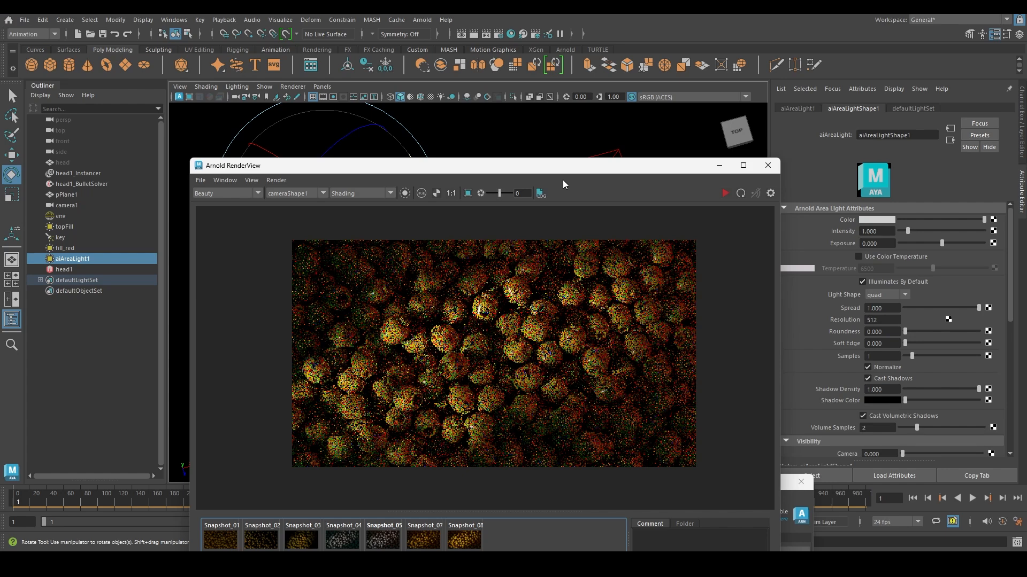
left_click_drag(563, 184, 670, 357)
left_click_drag(332, 209, 431, 172, "alt")
left_click_drag(636, 341, 513, 343)
left_click_drag(547, 248, 556, 271, "alt")
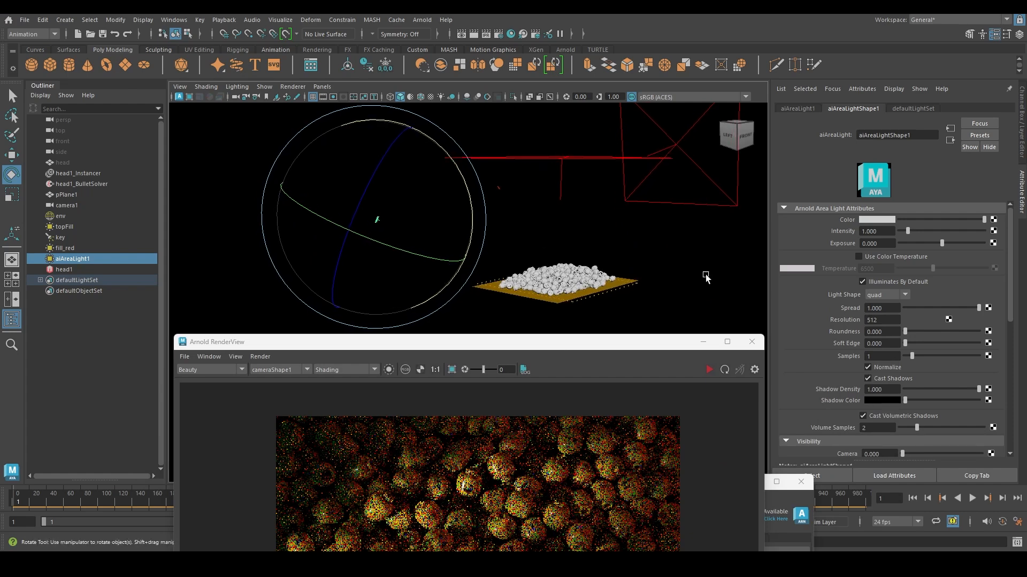
- Set the new area light's exposure to 12 and study the LGT_RIM pass on the reference contact sheet
left_click_drag(883, 244, 786, 242)
type("12")
key("Return")
left_click_drag(560, 346, 550, 152)
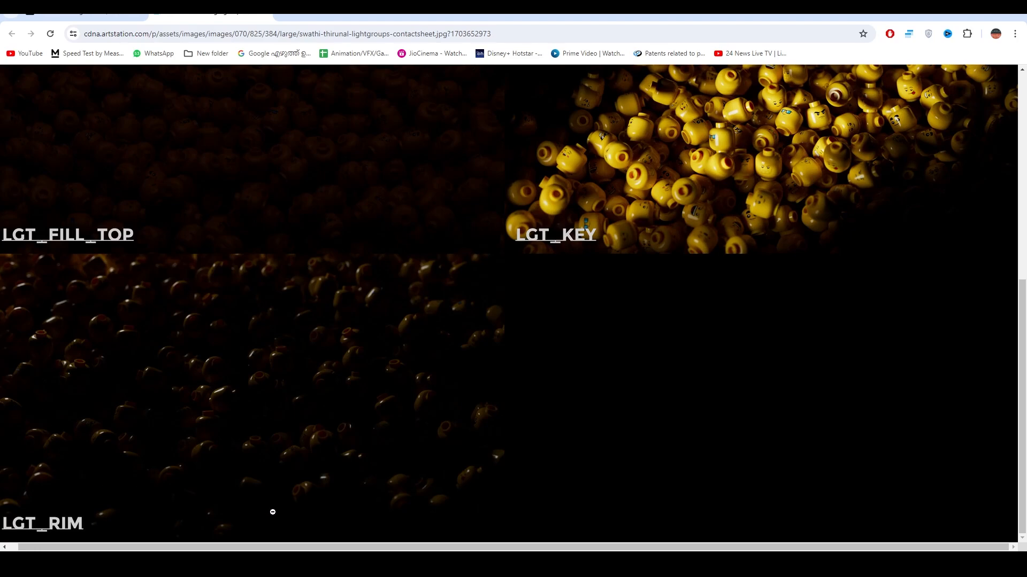
scroll(410, 340, "up", 1)
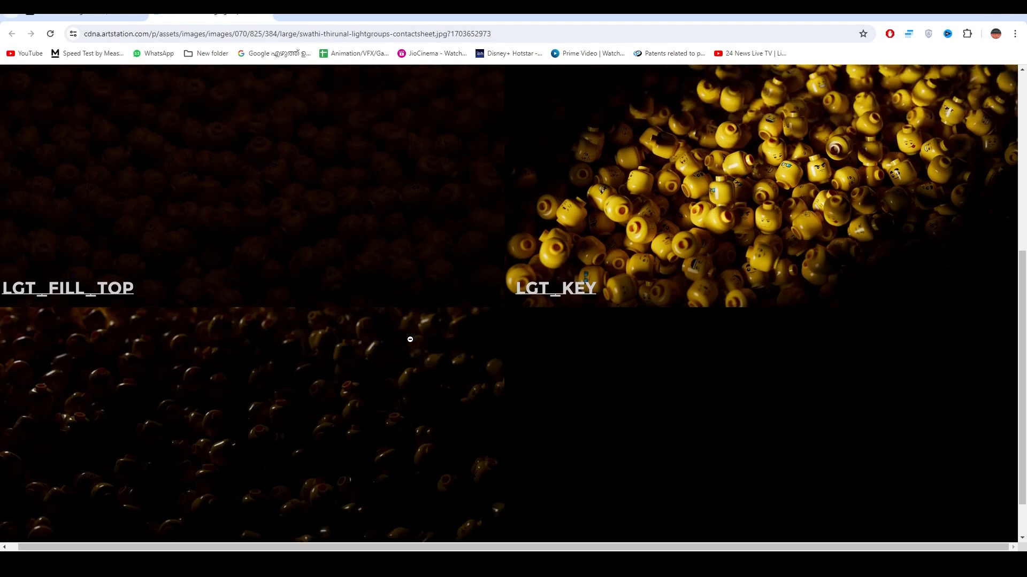
scroll(410, 342, "down", 1)
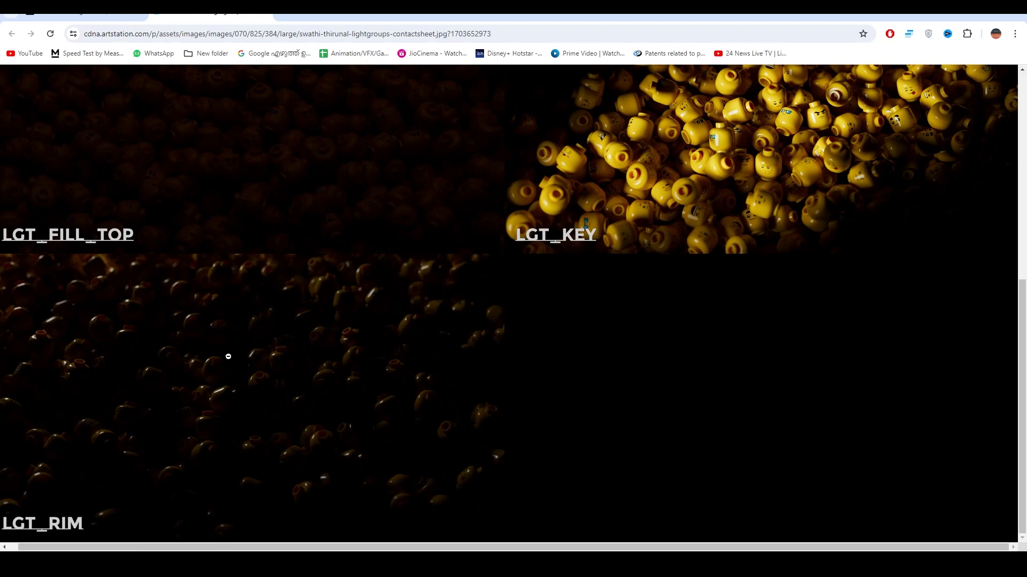
key("alt+Tab")
- Assign the new area light to the AOV light group rim and save the scene
left_click_drag(498, 149, 471, 230)
scroll(902, 370, "down", 5)
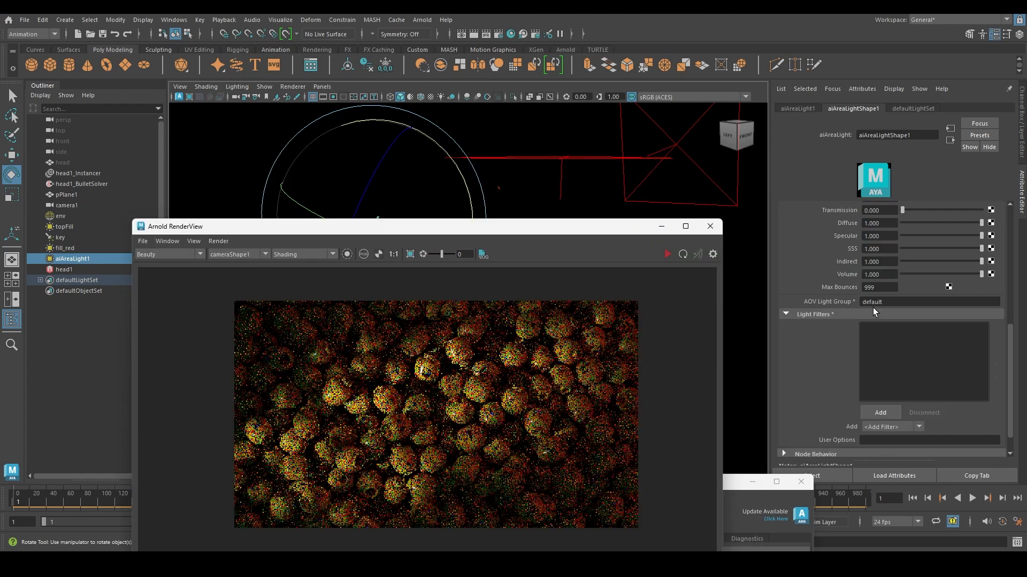
left_click_drag(885, 304, 835, 304)
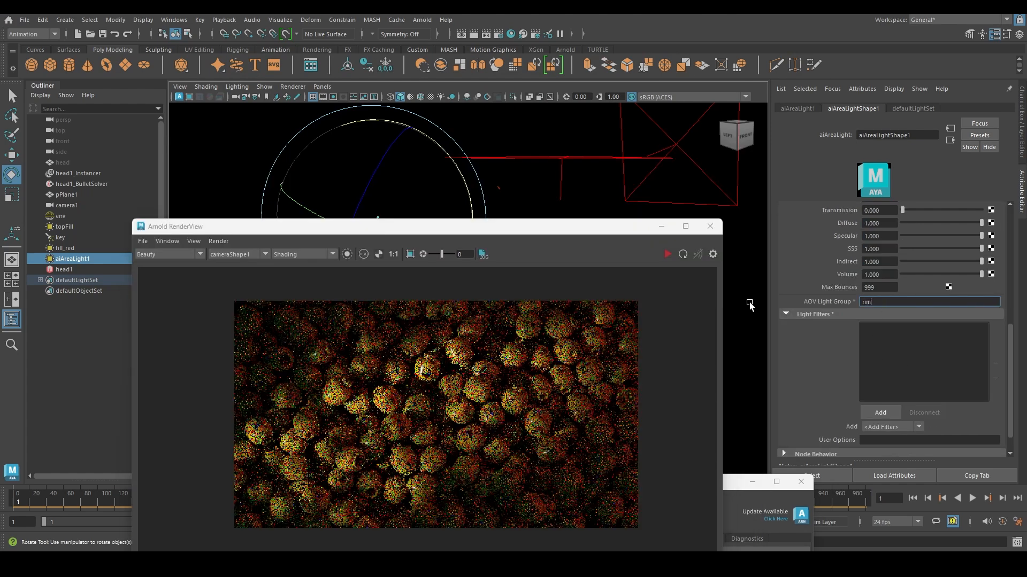
key("Return")
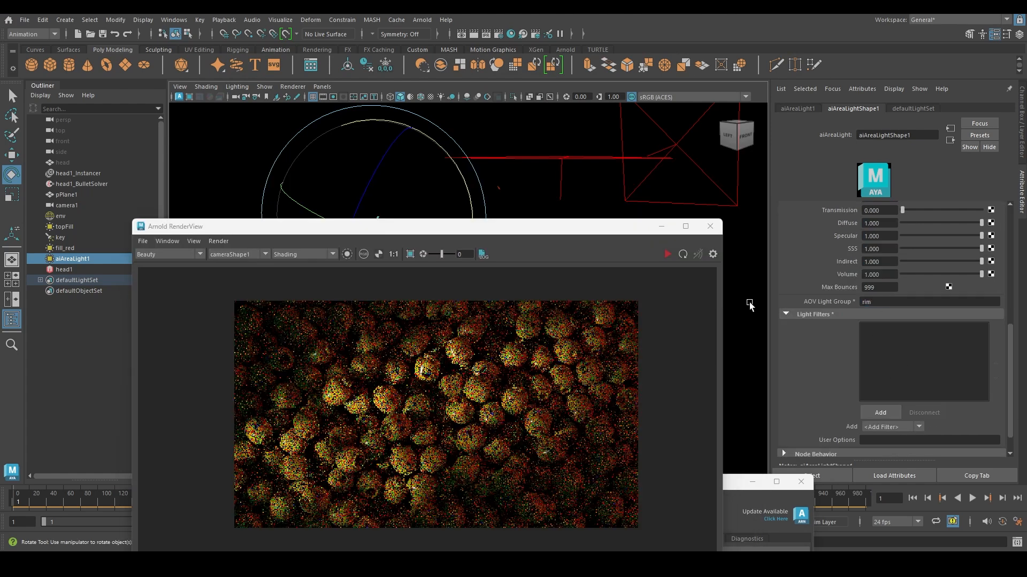
left_click(103, 34)
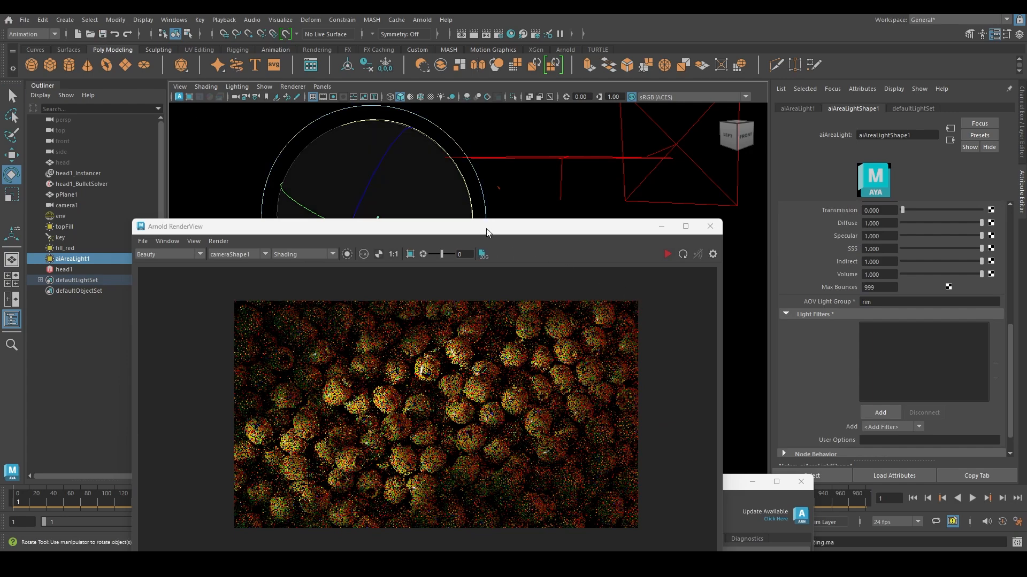
- Restart the Arnold render with the new light and check its list of light group passes for rim
left_click_drag(486, 232, 580, 326)
left_click(422, 19)
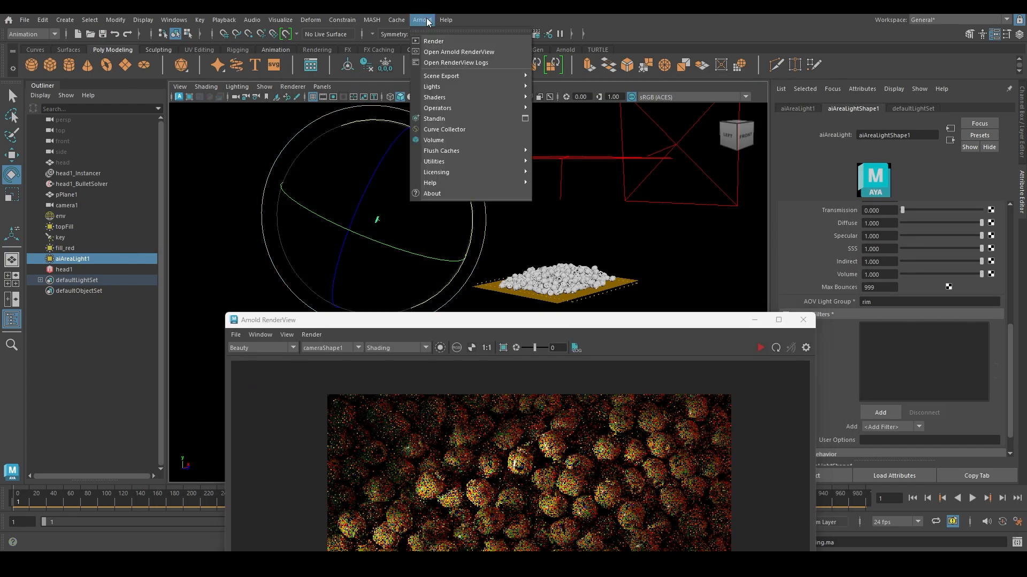
left_click(775, 452)
left_click(756, 349)
left_click_drag(698, 321, 655, 142)
left_click(217, 169)
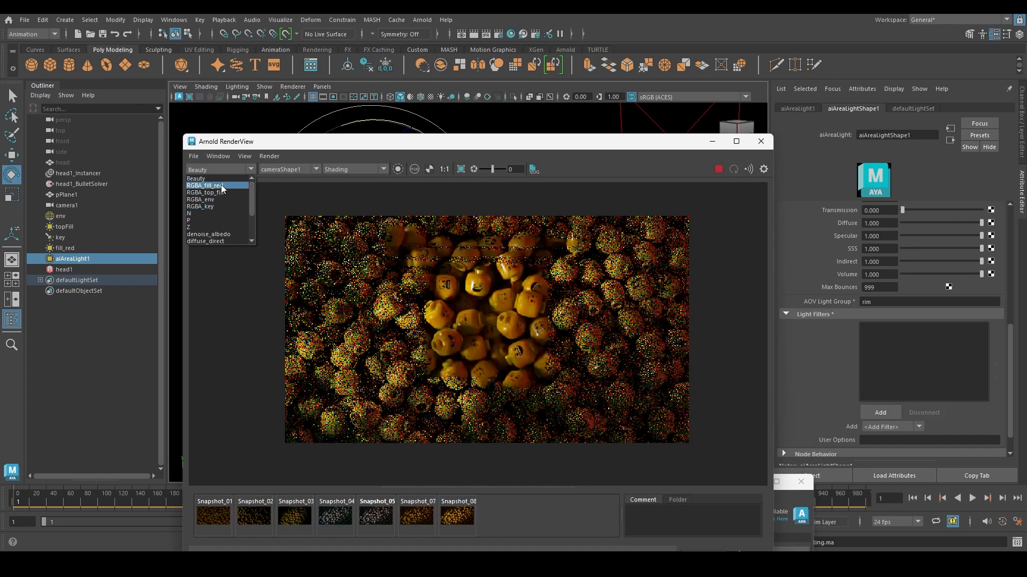
left_click(535, 144)
- Bring up the AOV render settings and refresh the RGBA AOV's light groups by turning All Light Groups off and on
left_click(789, 502)
left_click_drag(712, 484, 715, 113)
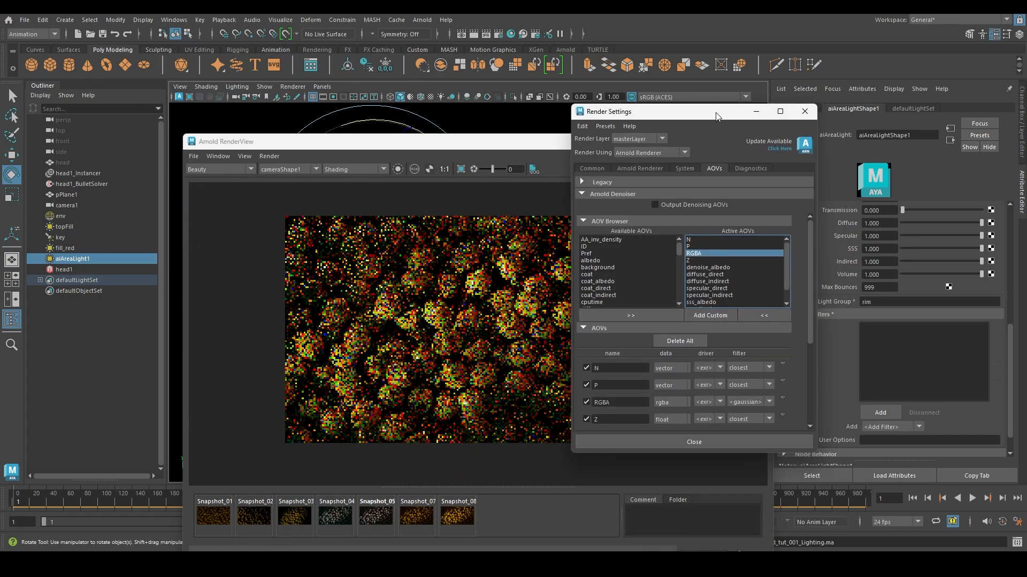
left_click(698, 253)
left_click(880, 252)
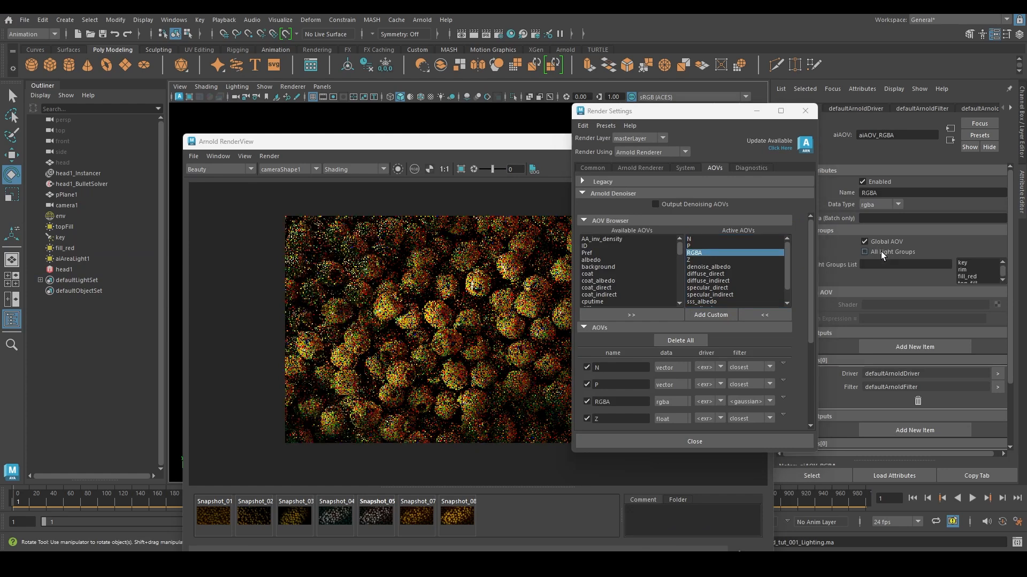
left_click(880, 252)
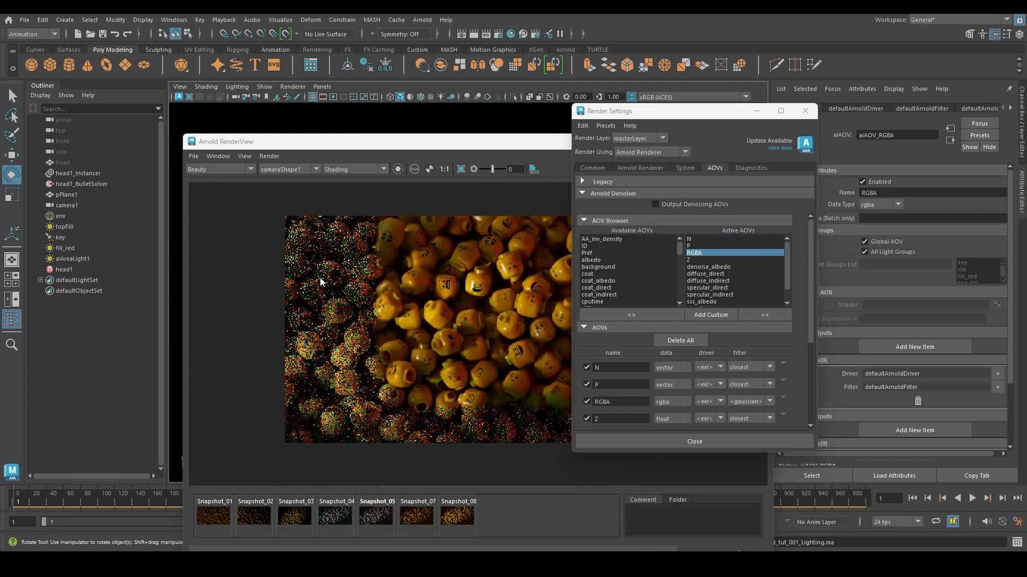
- Turn off All Light Groups for the RGBA AOV and choose only the rim light group
left_click(890, 252)
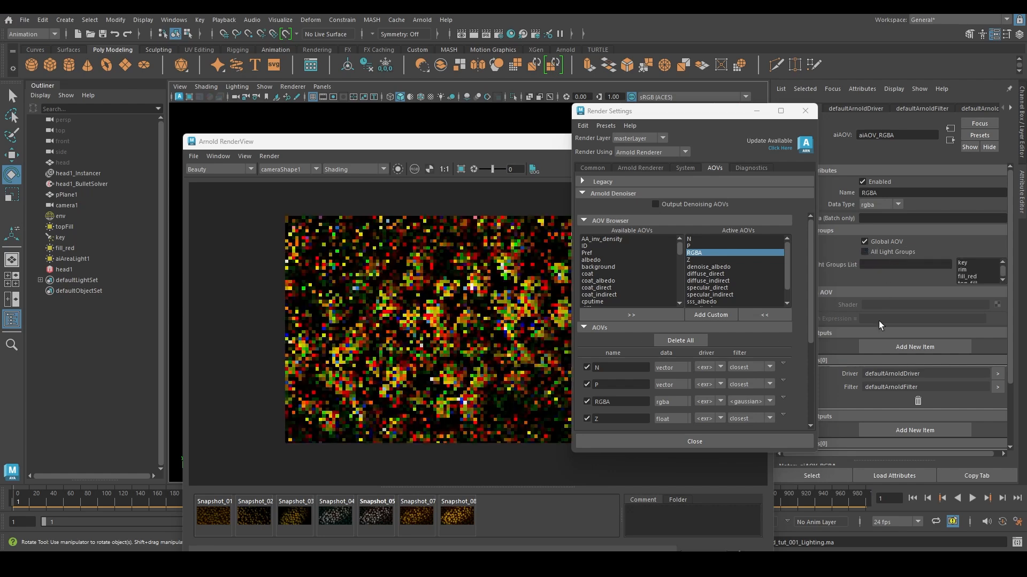
left_click(974, 263)
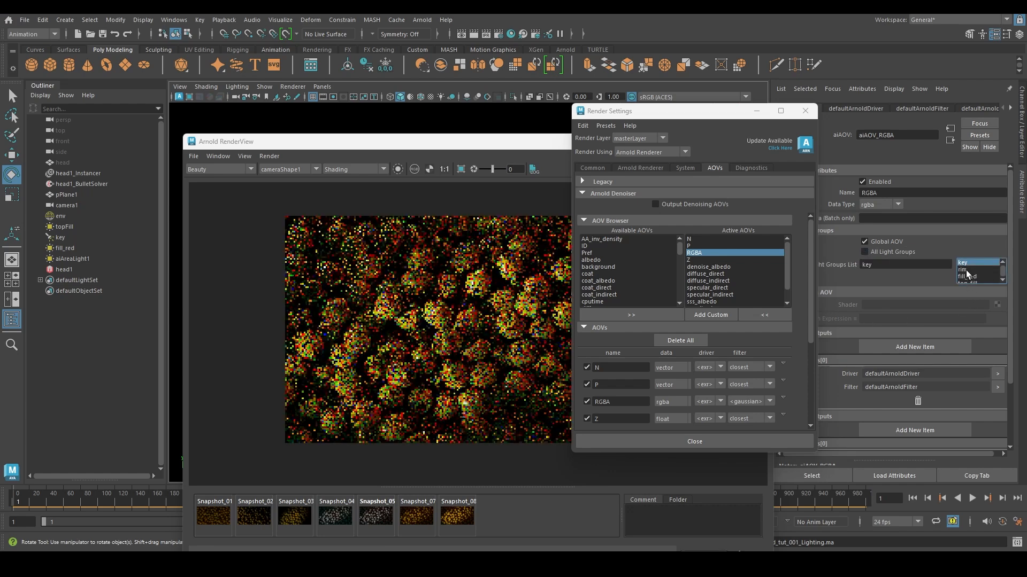
left_click(974, 269, "ctrl")
scroll(975, 273, "down", 2)
scroll(969, 273, "up", 2)
left_click(961, 277)
left_click(977, 270)
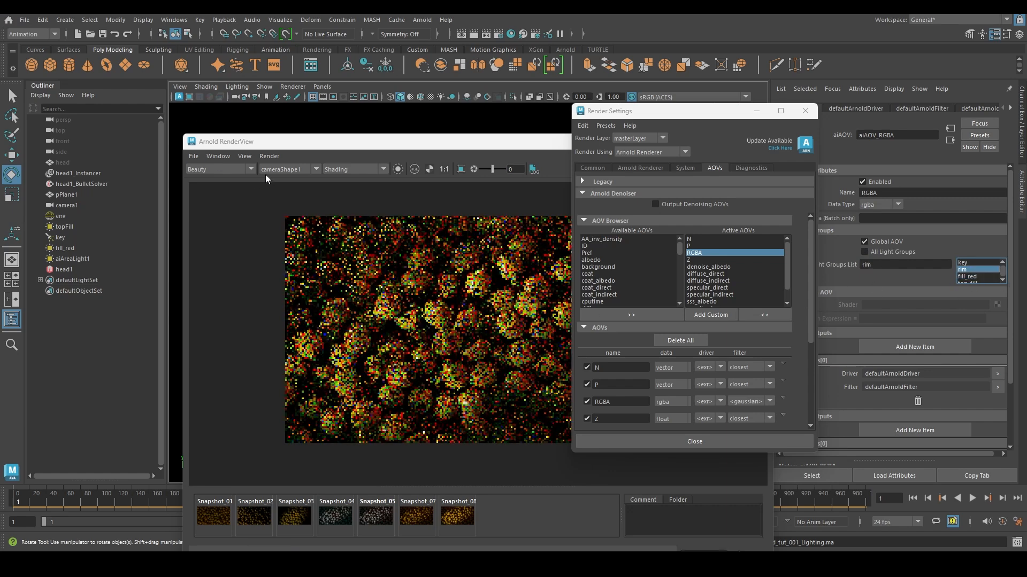
- Examine the RGBA_rim pass in the Arnold render, followed by the specular_direct pass
left_click(232, 169)
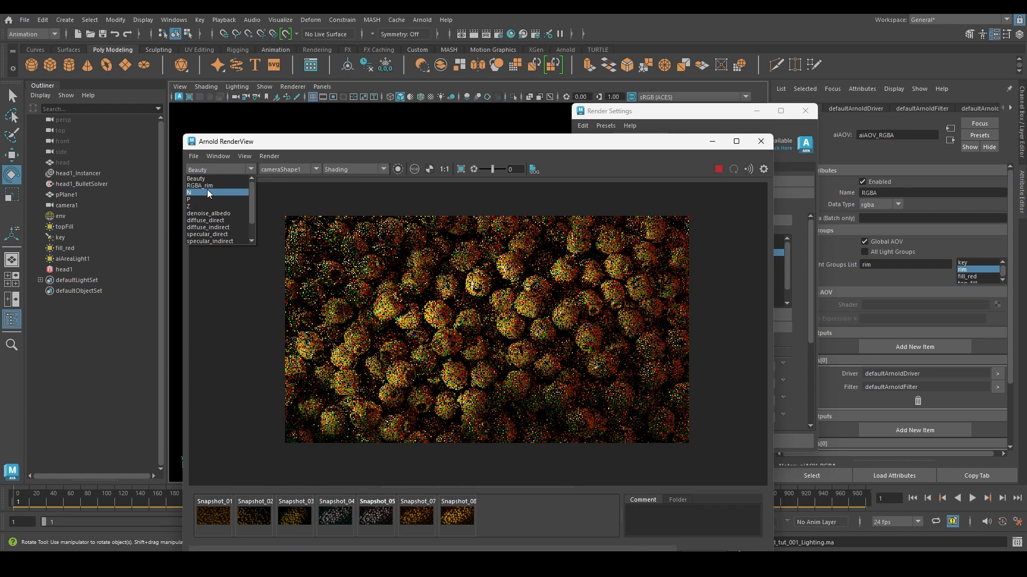
left_click(210, 185)
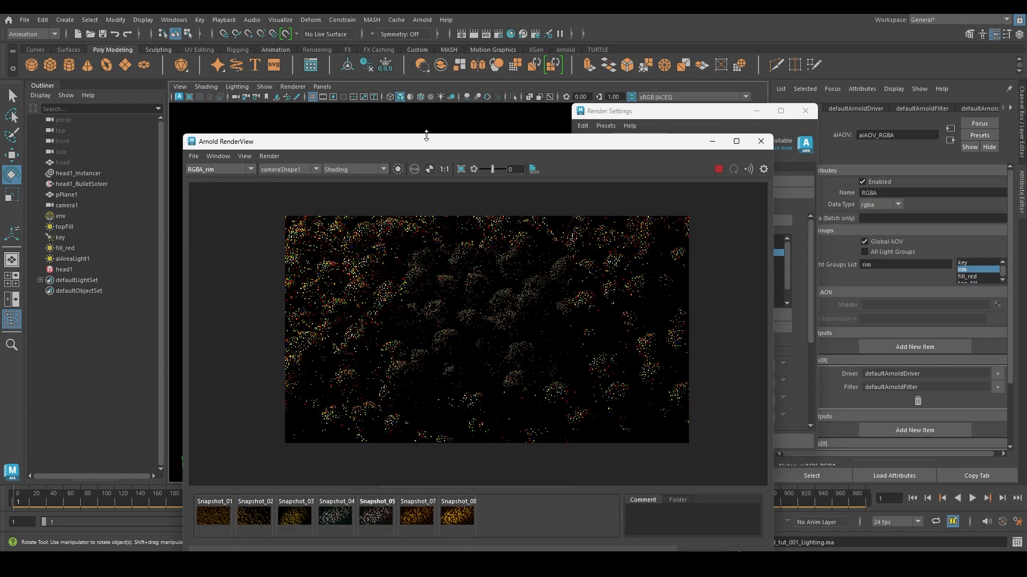
left_click_drag(435, 148, 403, 135)
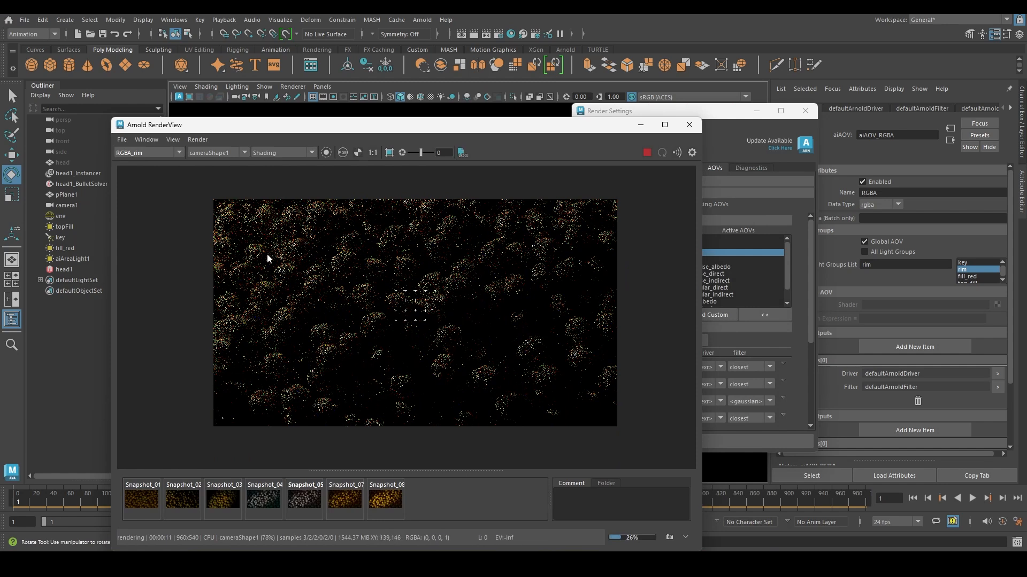
left_click(154, 153)
left_click(141, 218)
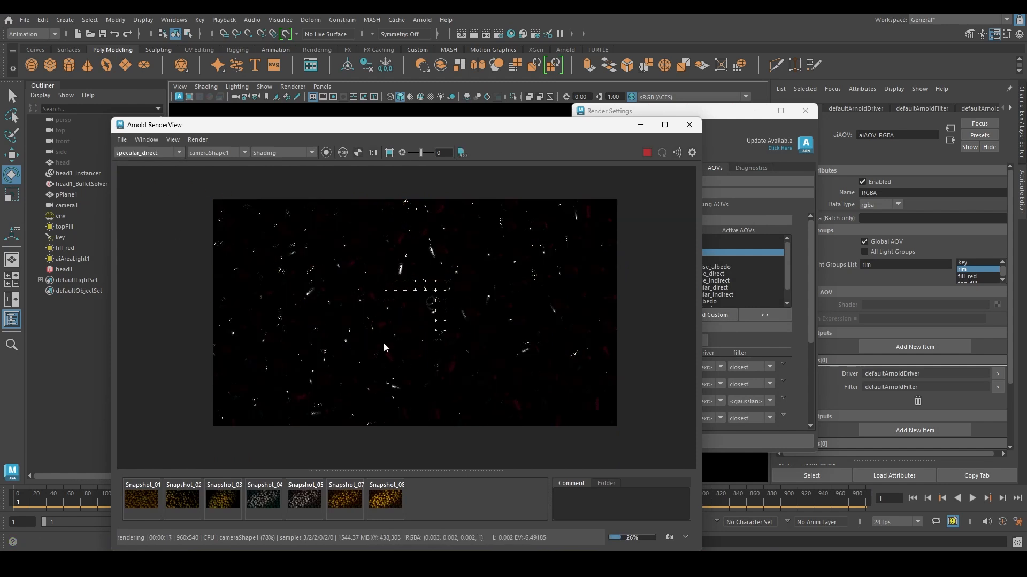
- Display the Beauty pass and the RGBA_rim light group pass in the render view
left_click(150, 153)
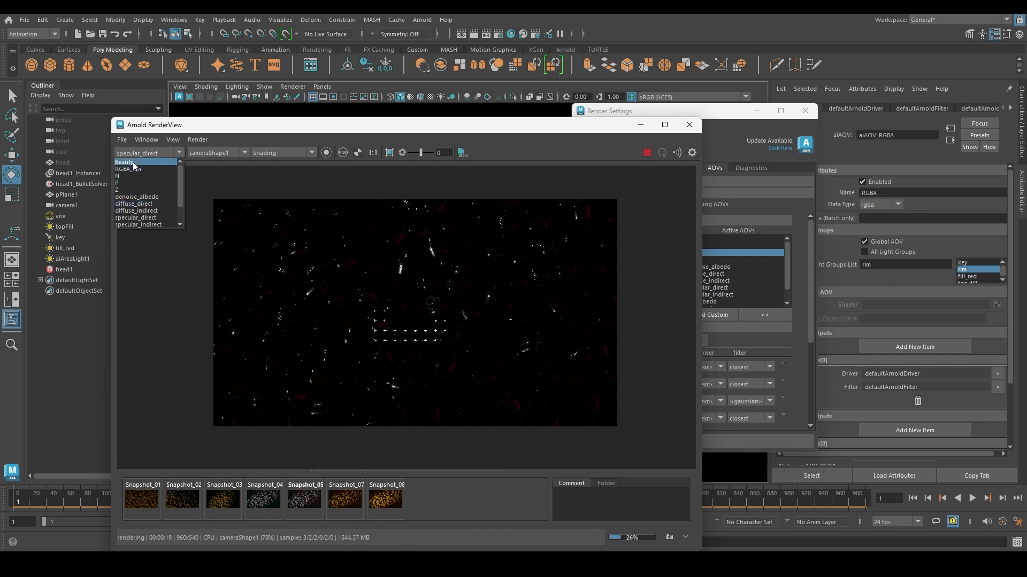
left_click(137, 162)
left_click(147, 150)
left_click(140, 170)
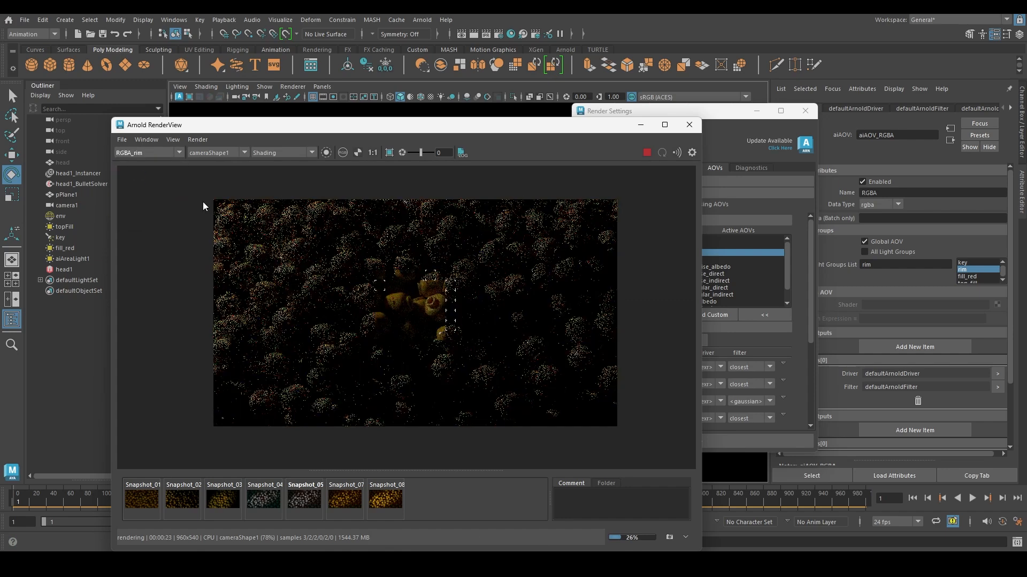
- Lower the rim light aiAreaLight1 to a height of about 12 cm
left_click_drag(380, 132, 659, 185)
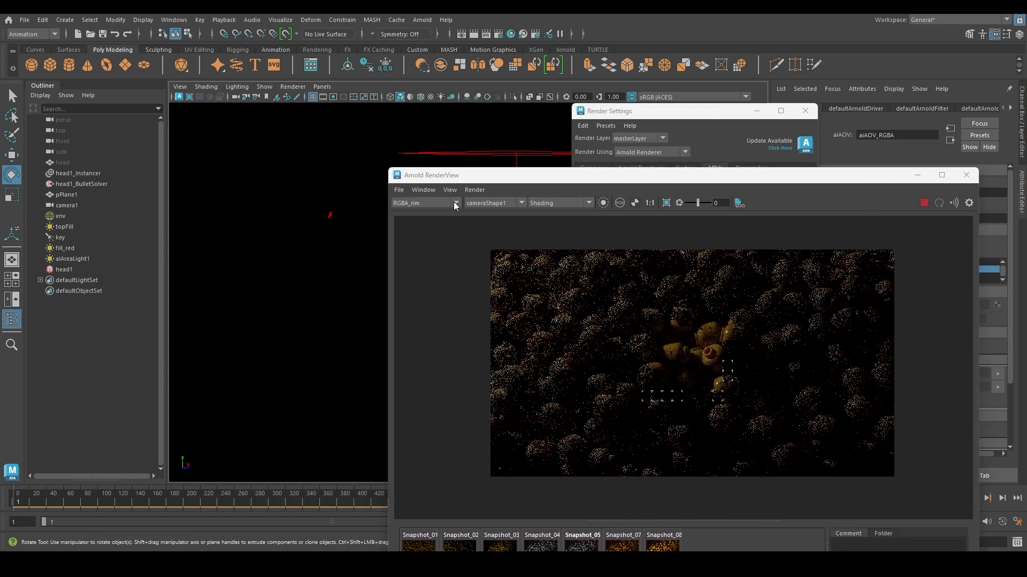
left_click_drag(487, 179, 490, 344)
left_click_drag(407, 262, 330, 253, "alt")
left_click(321, 213)
left_click_drag(393, 172, 398, 159)
key("w")
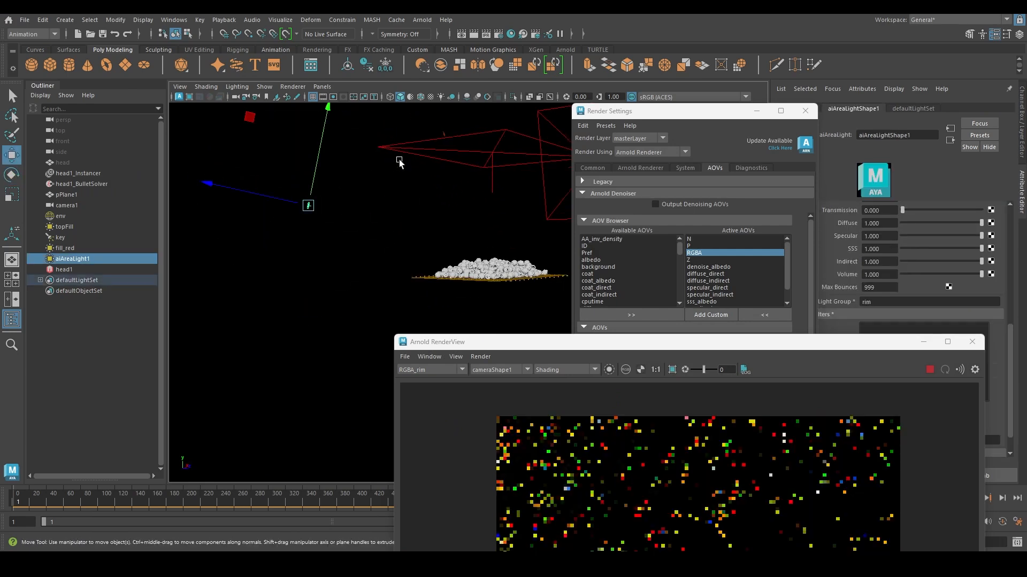
left_click_drag(326, 118, 325, 156)
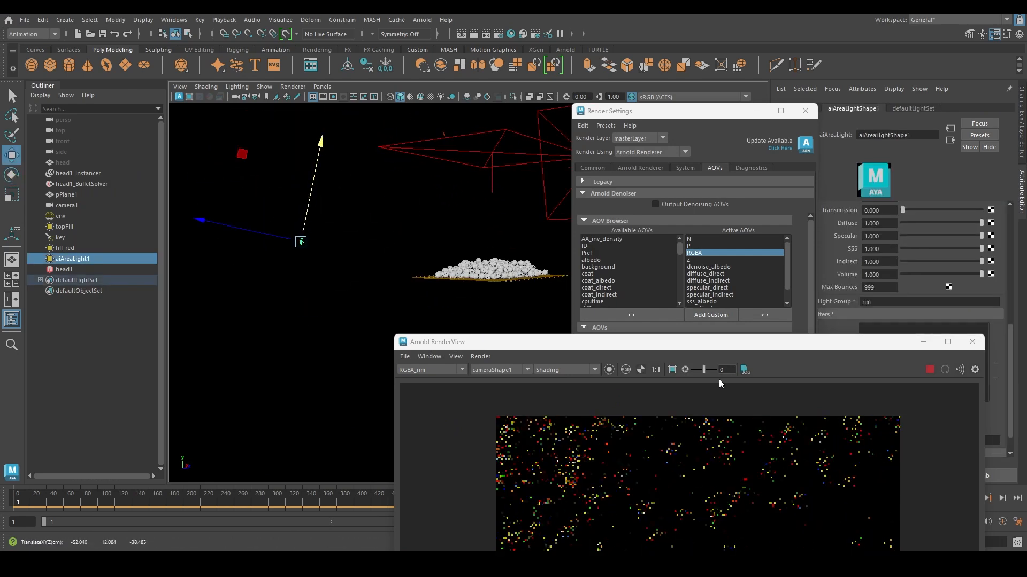
- Hide the env, topFill, key and fill_red lights and display the Beauty pass with only the rim light
left_click_drag(711, 343, 573, 173)
left_click_drag(64, 249, 61, 216)
key("ctrl+h")
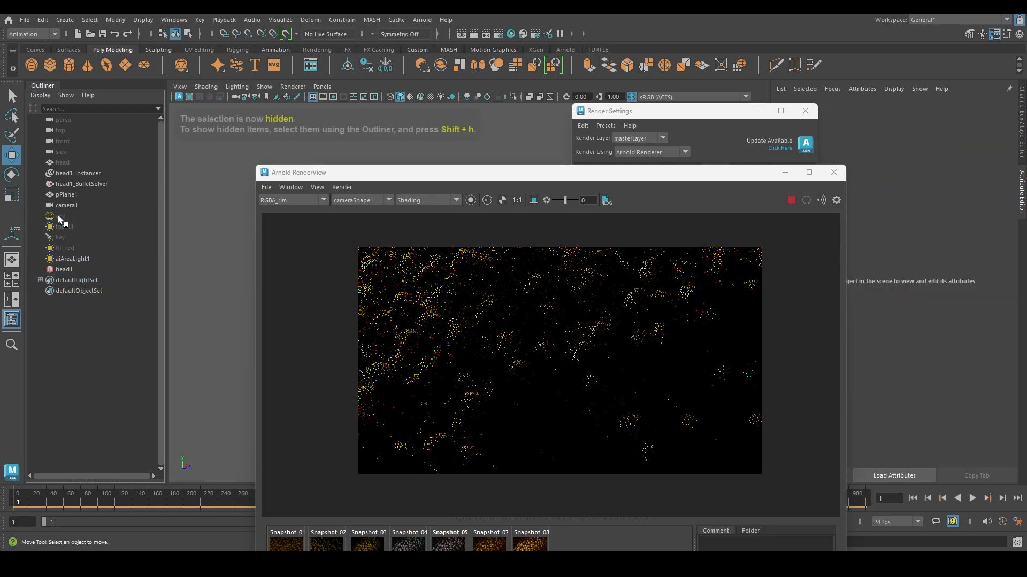
left_click(283, 201)
left_click(274, 211)
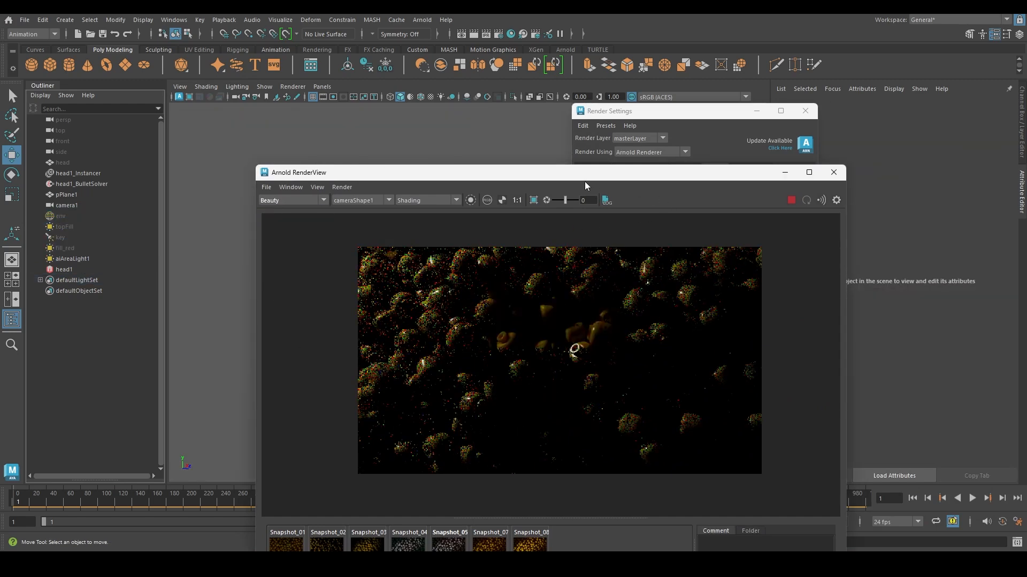
- Switch to the browser to compare the isolated rim light render with the LGT_RIM reference, and return to Maya
left_click_drag(585, 186, 524, 101)
scroll(496, 244, "up", 3)
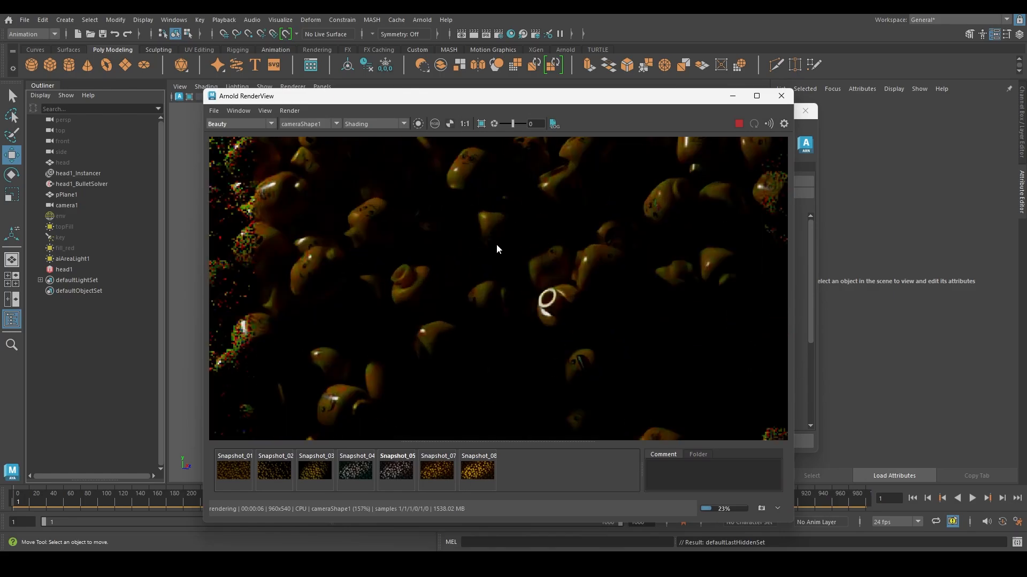
key("alt+Tab")
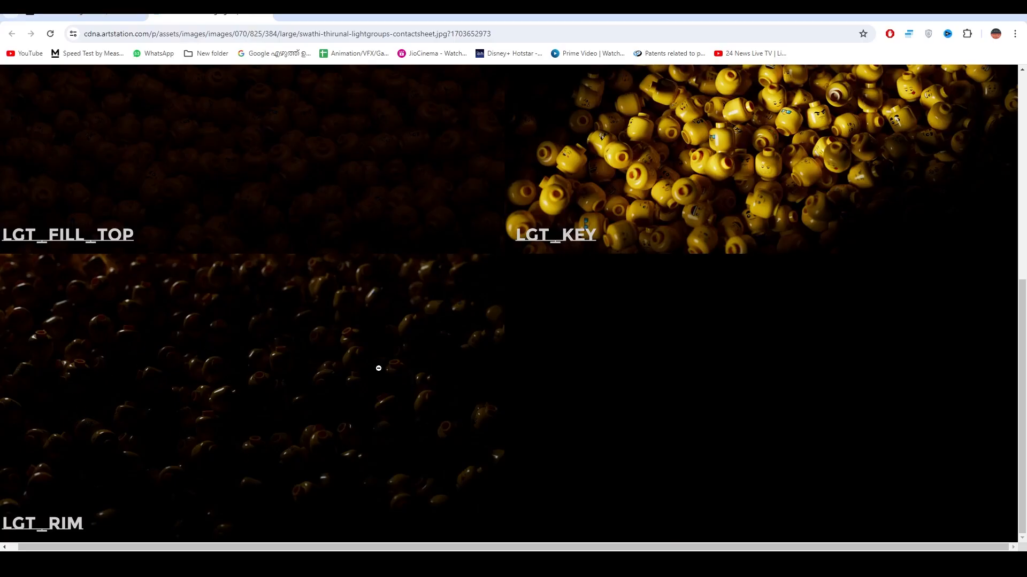
key("alt+Tab")
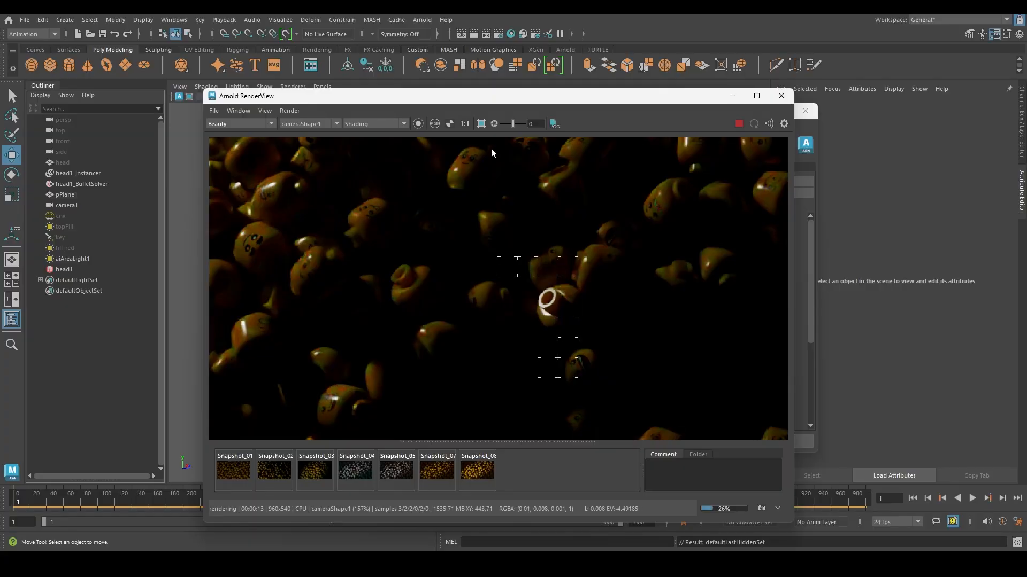
- Lower aiAreaLight1 further, to a height of about 7.3 cm
left_click_drag(486, 96, 613, 79)
scroll(685, 319, "down", 3)
scroll(685, 319, "up", 1)
left_click_drag(542, 79, 624, 96)
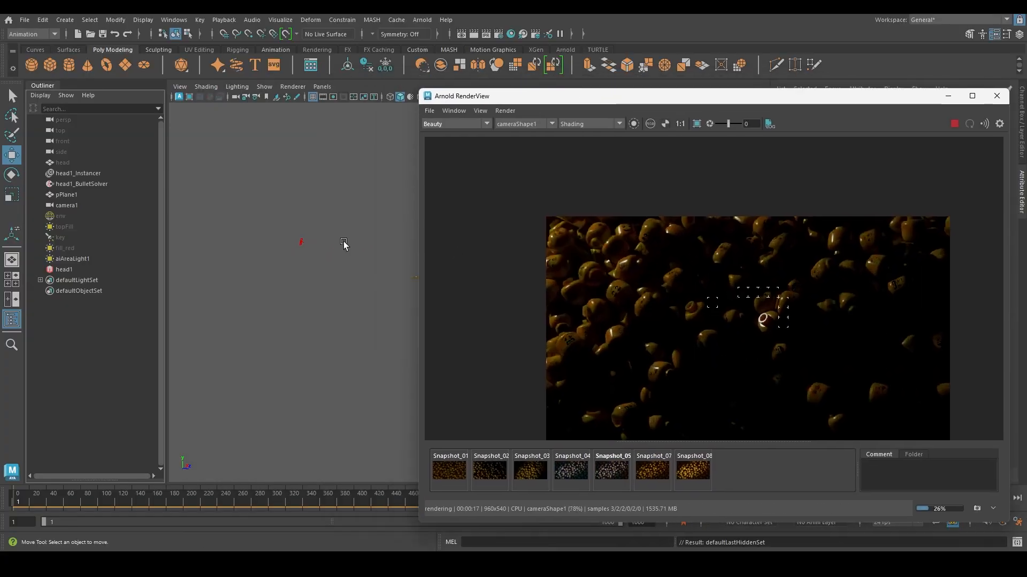
left_click_drag(382, 305, 199, 334, "alt")
left_click(223, 314)
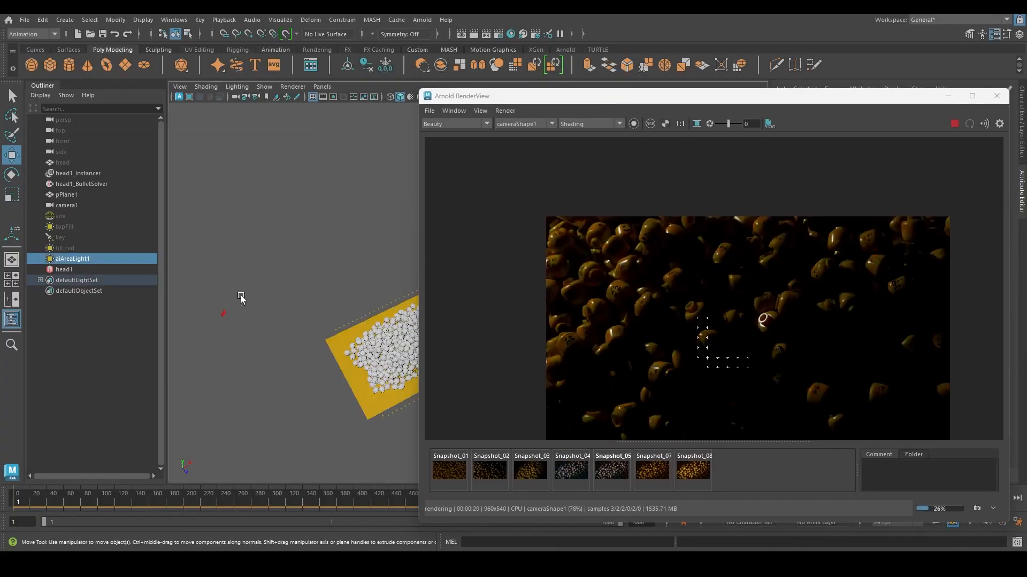
key("f")
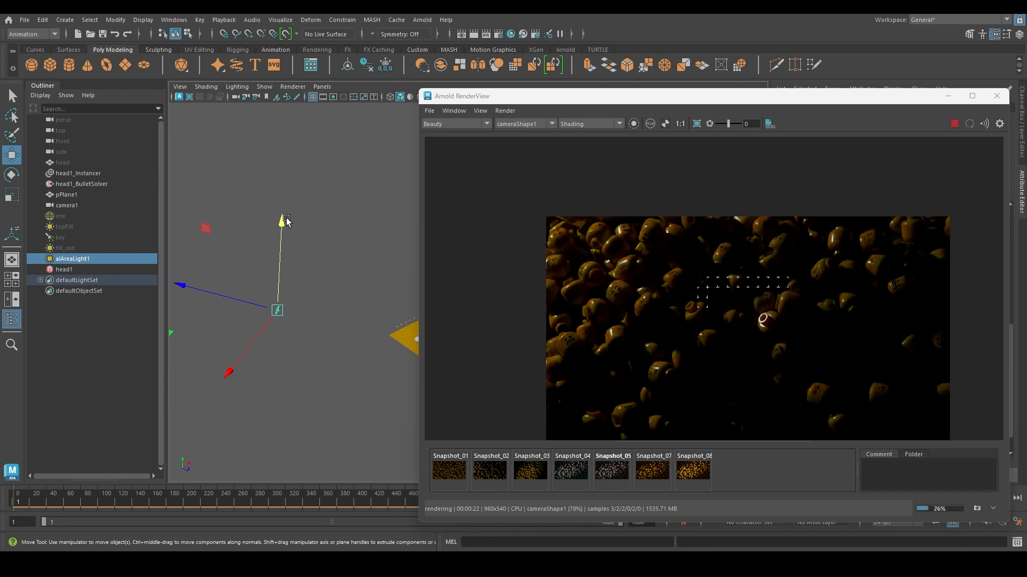
left_click_drag(282, 221, 282, 235)
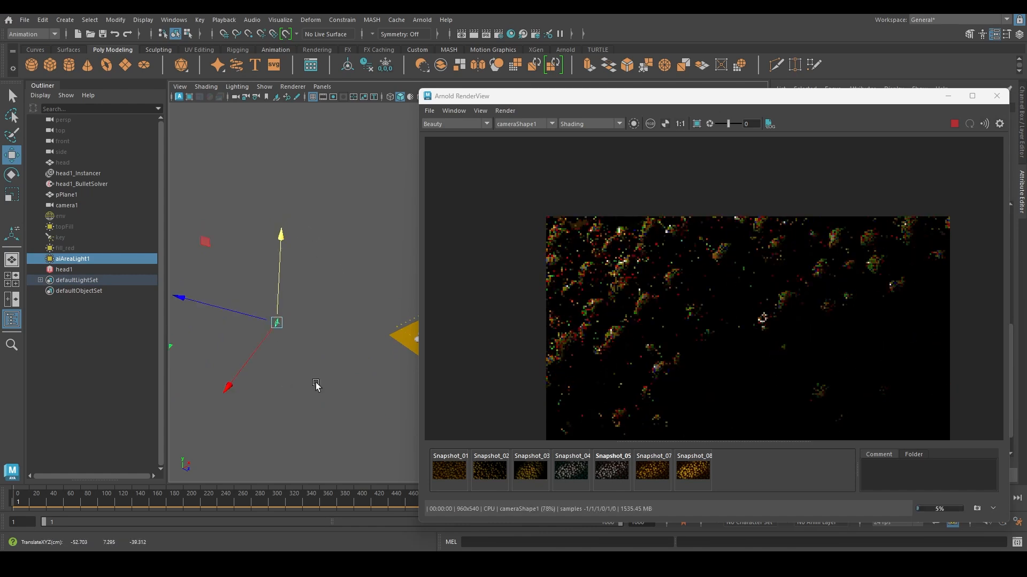
- Scale aiAreaLight1 up uniformly to about 5.6 and display the specular_direct pass in the render view
key("r")
left_click_drag(283, 320, 319, 298)
left_click(458, 124)
left_click(454, 190)
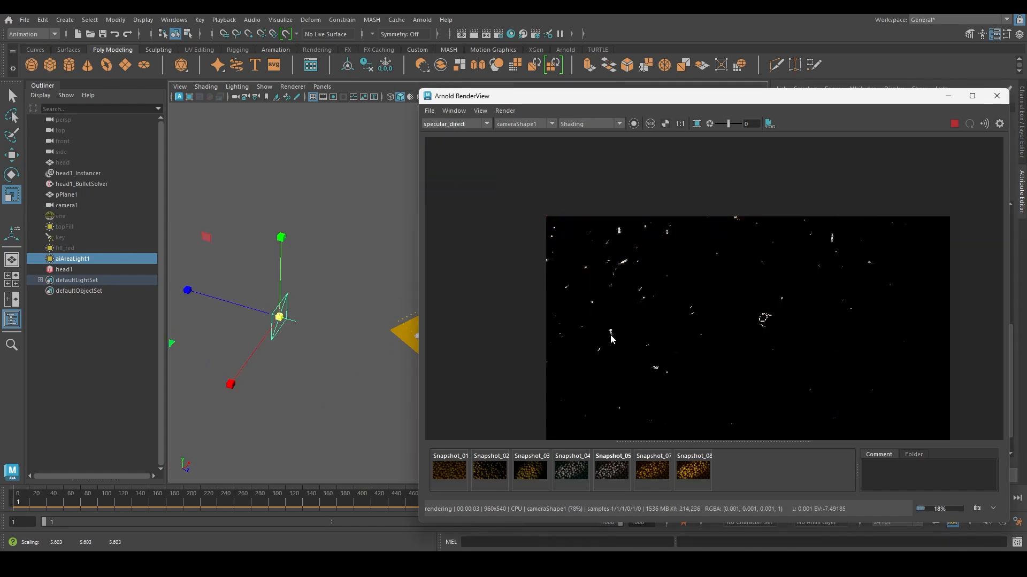
- Reposition aiAreaLight1 beside the ground plane by moving it along its local axes in a view from above
mouse_move(321, 345)
left_mouse_down("alt")
mouse_move(289, 302)
mouse_move(285, 332)
mouse_move(323, 335)
left_mouse_up("alt")
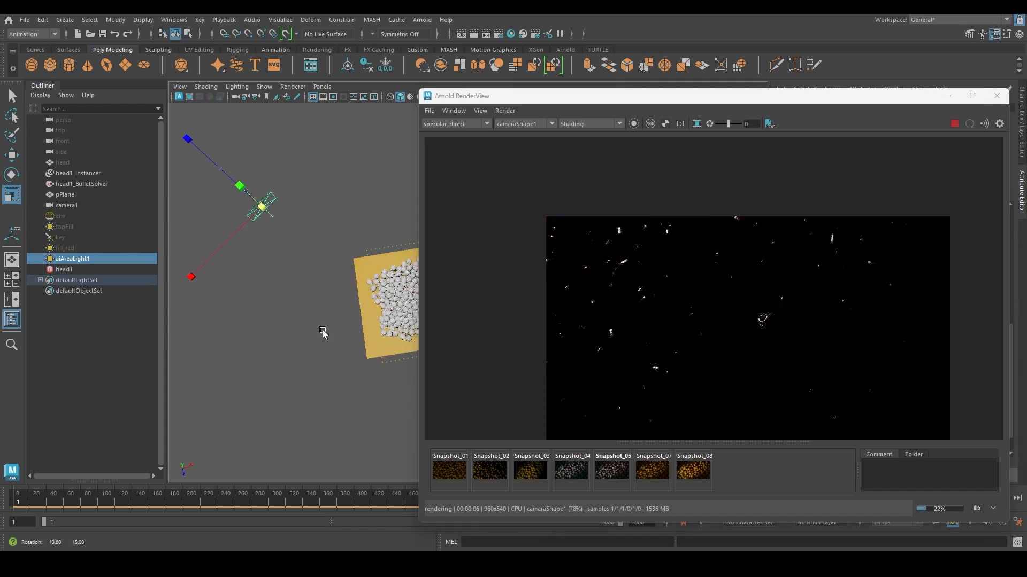
middle_click_drag(334, 306, 284, 317, "alt")
key("w")
scroll(341, 277, "down", 2)
left_click_drag(341, 275, 268, 278, "alt")
left_click_drag(205, 229, 237, 216)
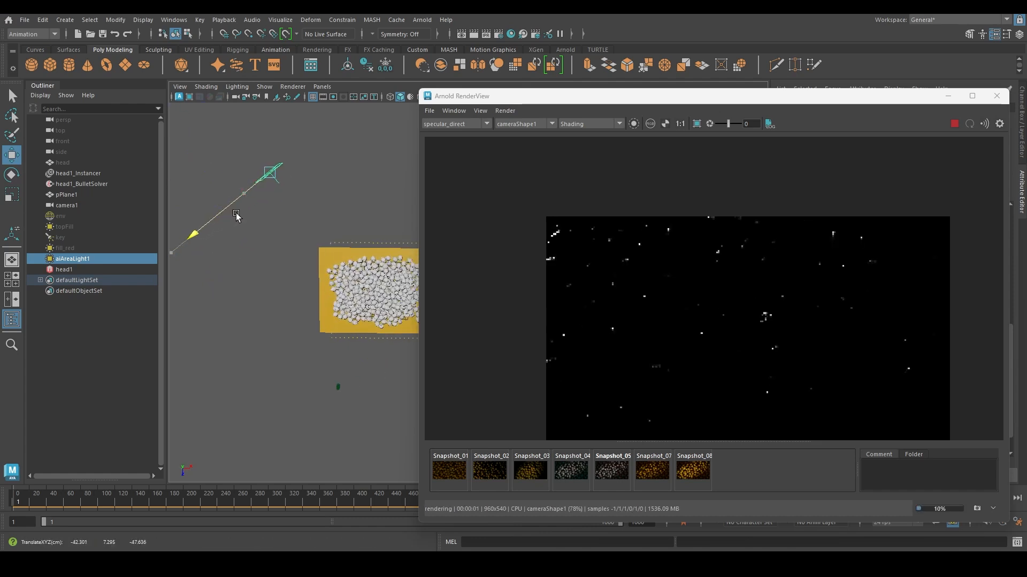
left_click_drag(245, 176, 227, 252)
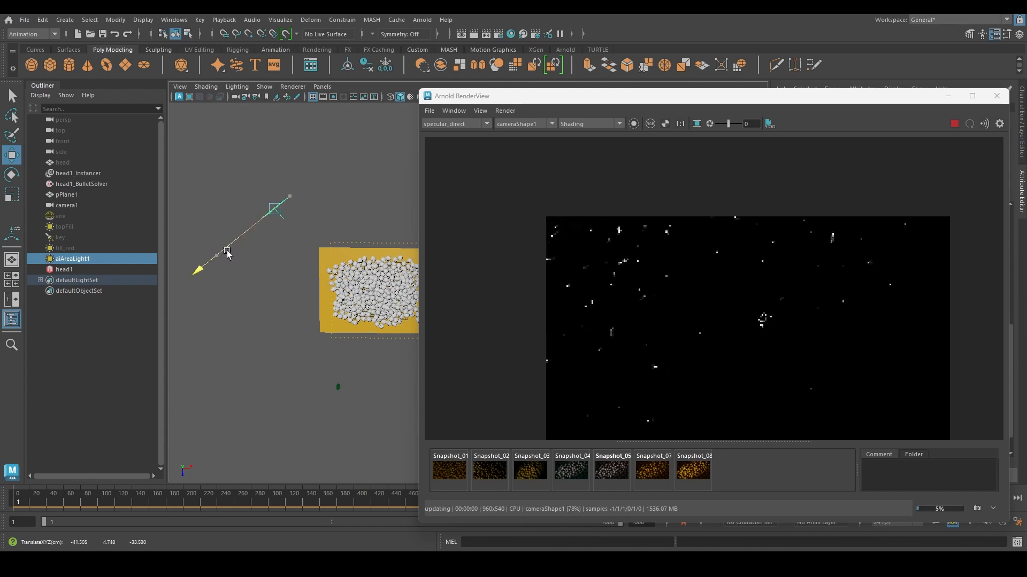
- Rotate aiAreaLight1 and raise it to a height of about 9.6 cm
key("e")
left_click_drag(395, 207, 390, 229)
left_click_drag(343, 326, 333, 298, "alt")
key("w")
left_click_drag(278, 240, 281, 226)
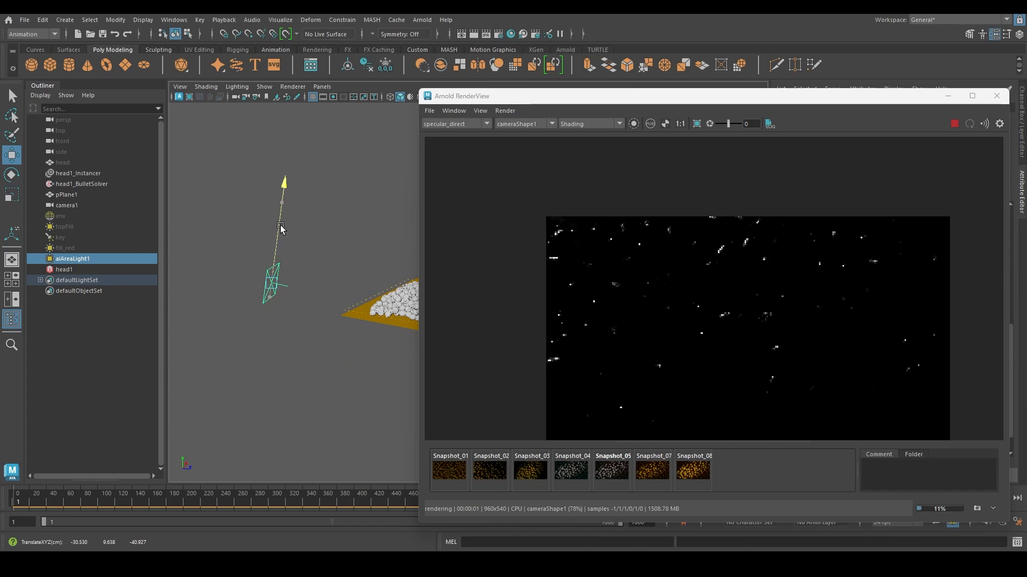
- Display the Beauty pass again and examine the rim light's effect on the heads at a closer zoom
left_click_drag(379, 358, 324, 348, "alt")
left_click(445, 125)
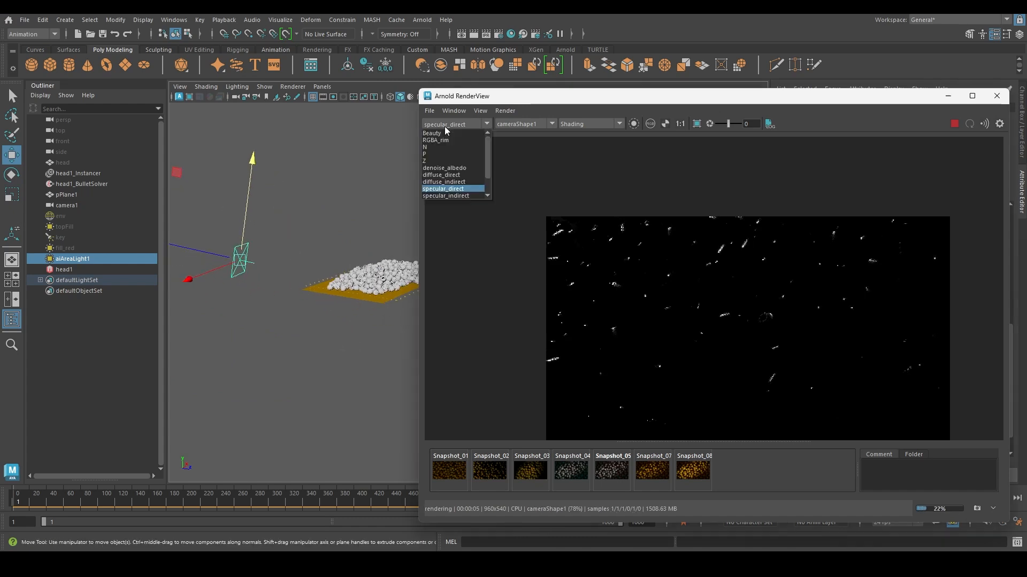
left_click(432, 133)
scroll(668, 277, "up", 2)
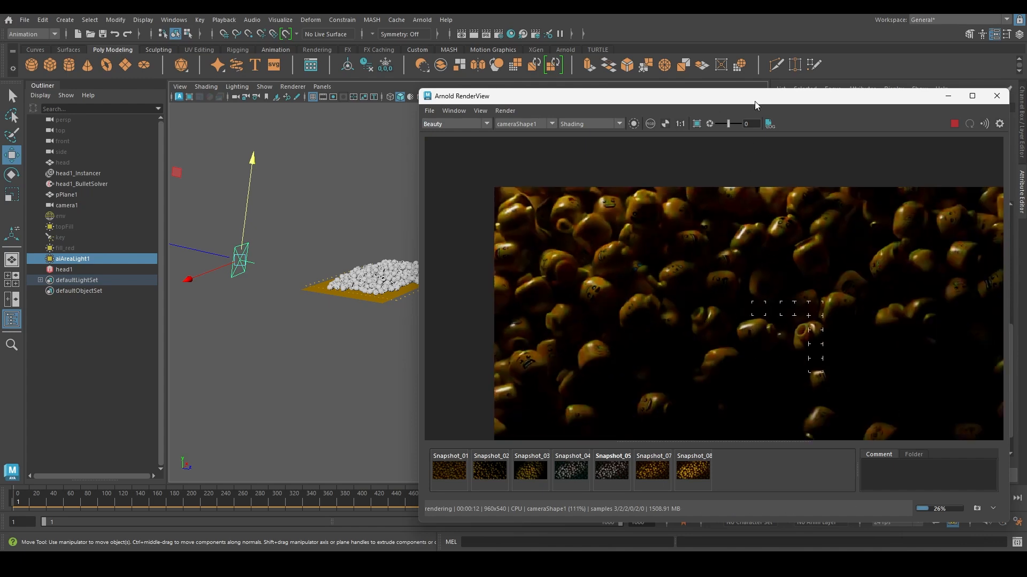
left_click_drag(755, 101, 528, 69)
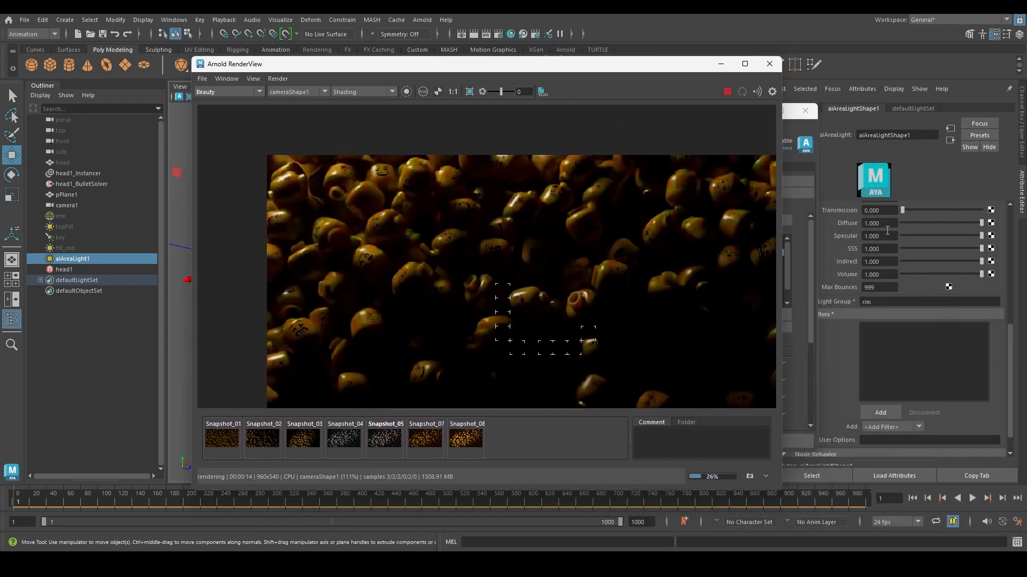
- Review the area light's sampling and visibility attributes and close the Render Settings window
scroll(888, 244, "up", 2)
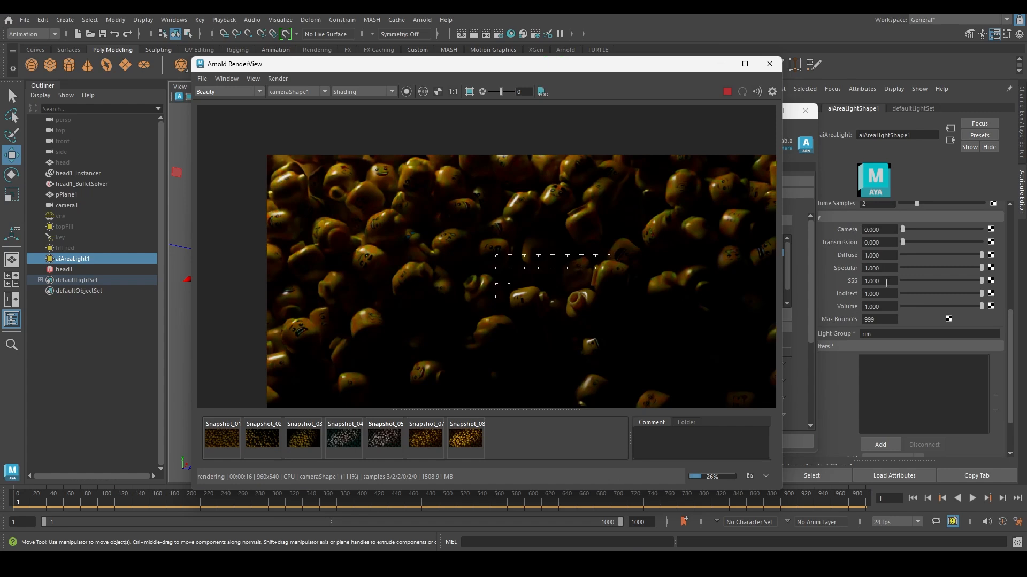
left_click(886, 282)
scroll(919, 288, "up", 6)
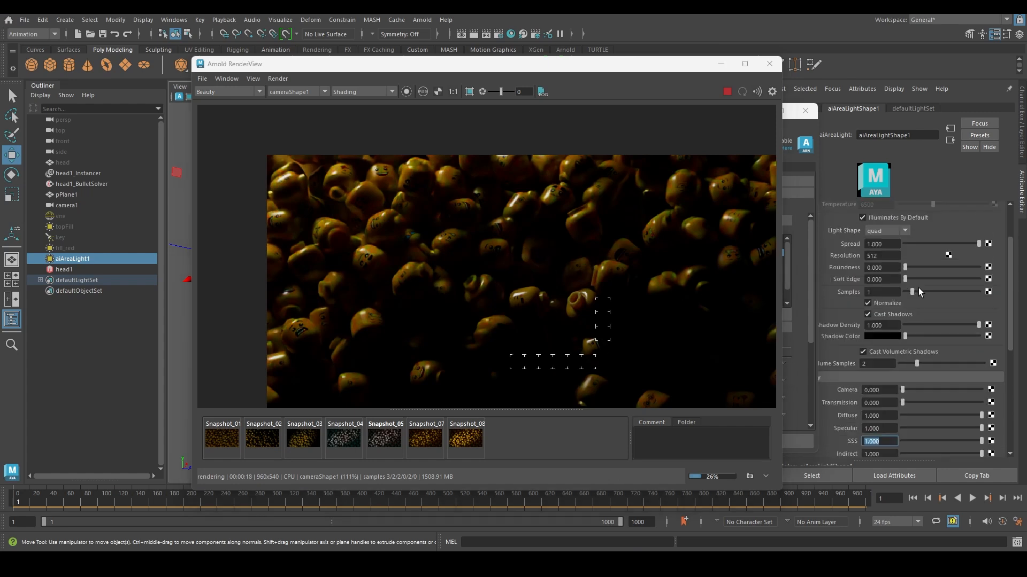
scroll(919, 288, "down", 2)
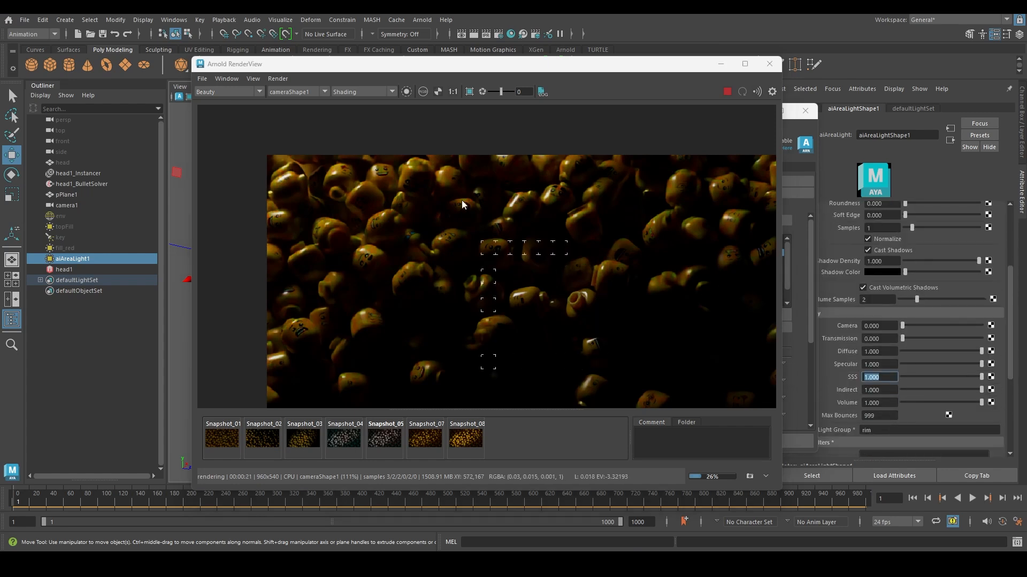
left_click_drag(494, 68, 462, 91)
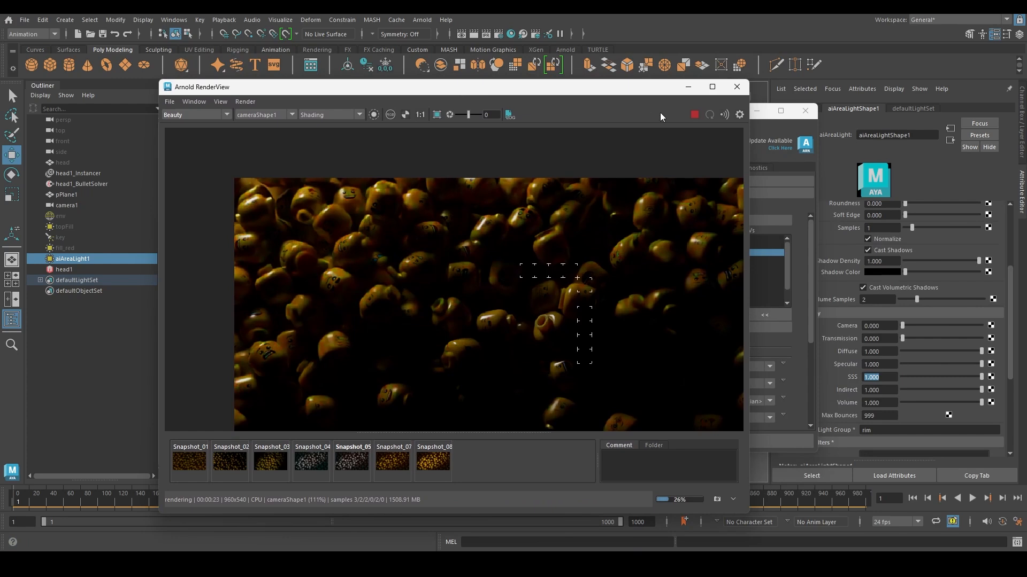
left_click(787, 128)
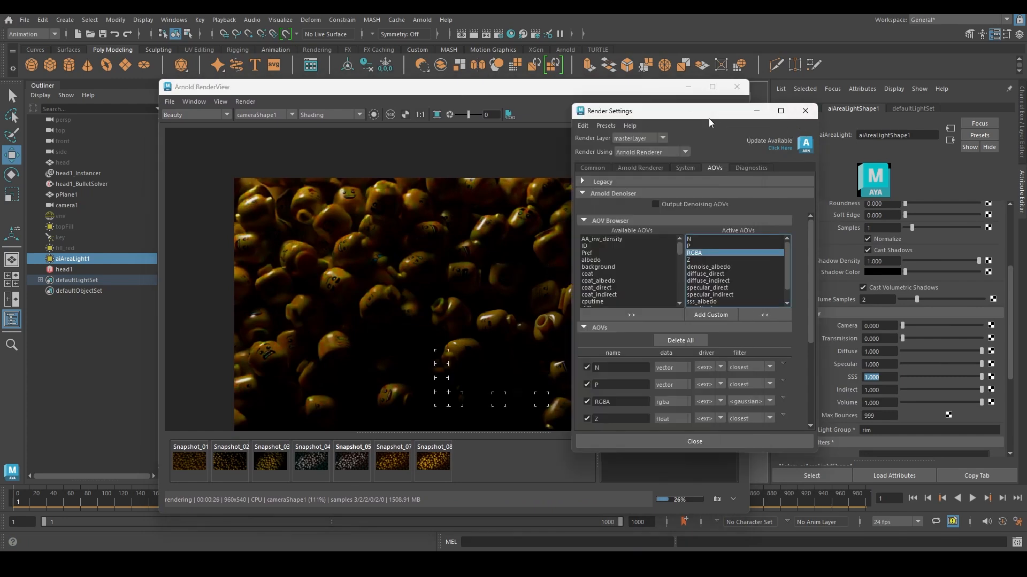
left_click(805, 112)
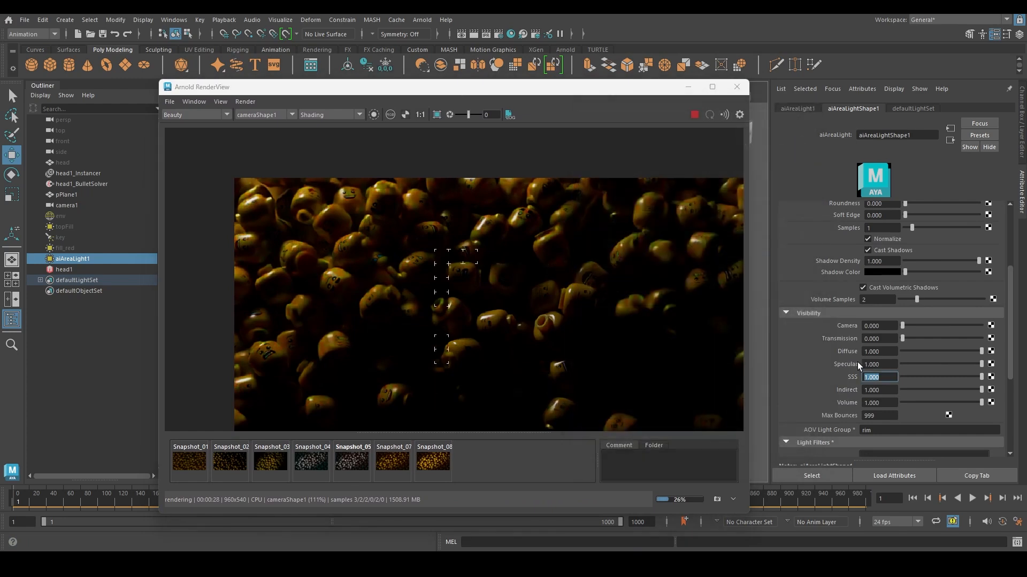
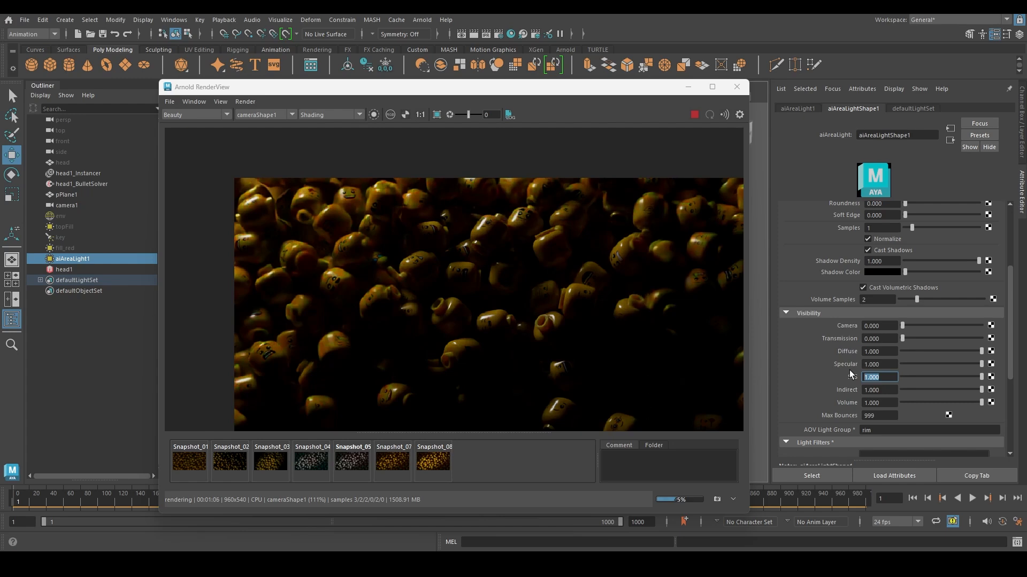
- Examine the rim-lit heads in the Beauty render, both as a whole and in close-up
scroll(479, 280, "down", 2)
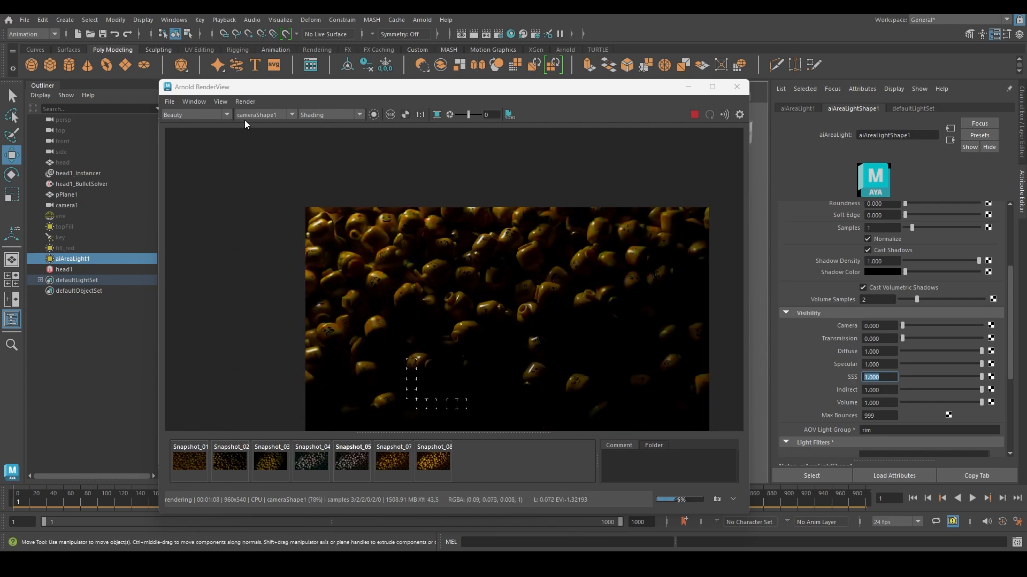
middle_click_drag(247, 131, 214, 99)
left_click_drag(889, 378, 824, 373)
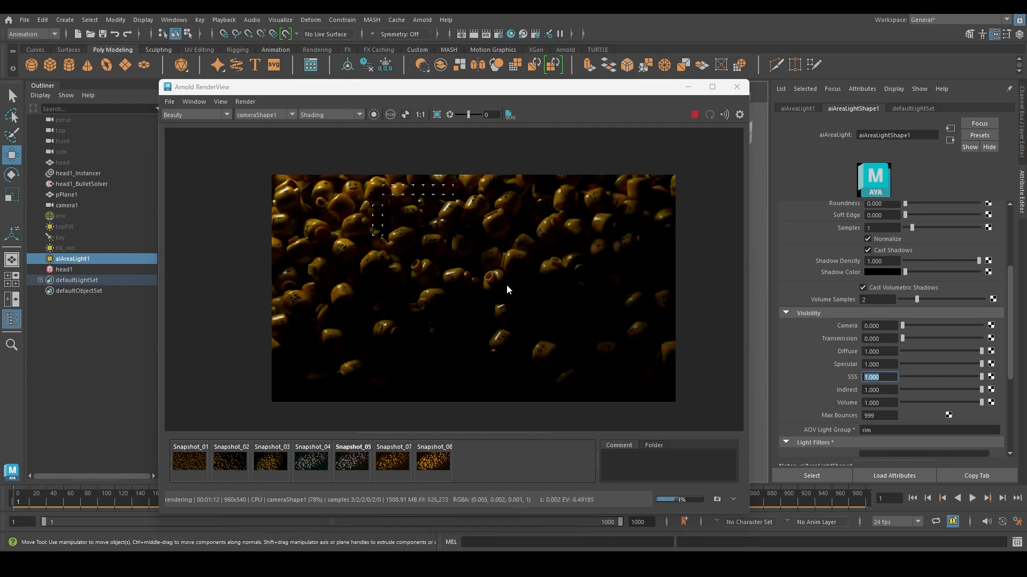
left_click_drag(440, 89, 645, 119)
left_click_drag(256, 298, 294, 291, "alt")
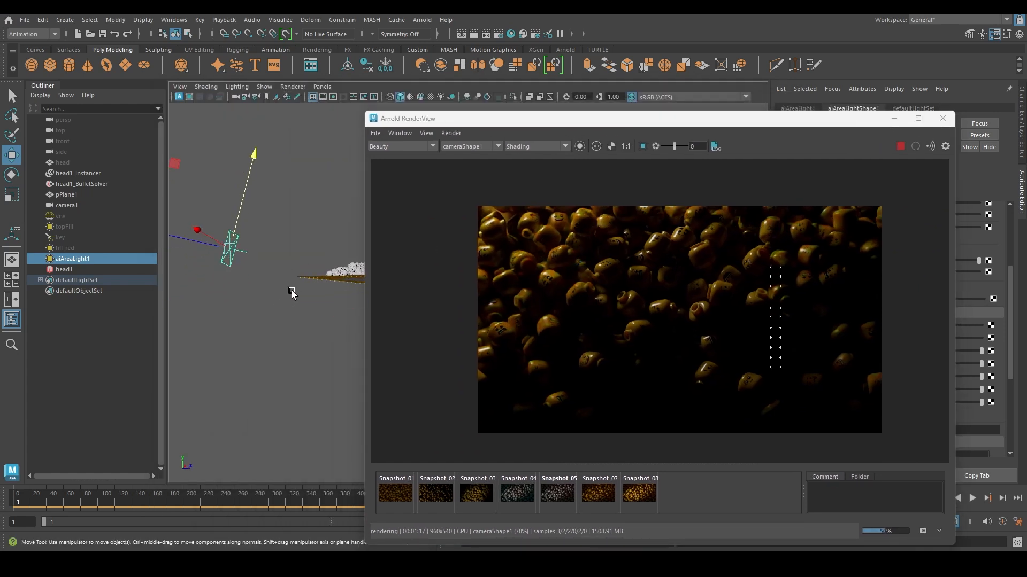
scroll(562, 289, "up", 5)
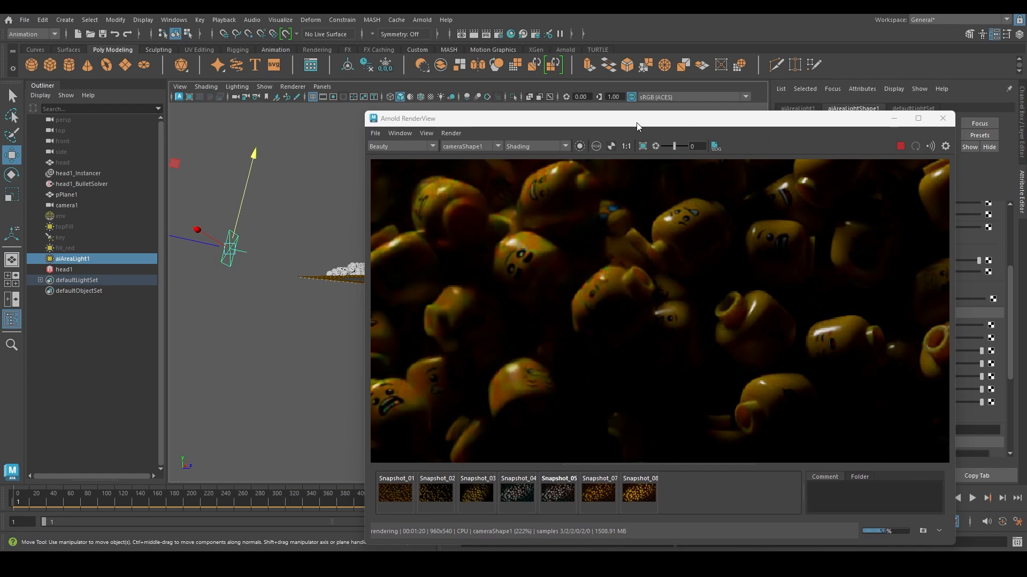
left_click_drag(636, 120, 731, 103)
scroll(705, 255, "down", 6)
- Lower aiAreaLight1 slightly and tilt it about its X axis
left_click_drag(287, 229, 293, 244, "alt")
left_click_drag(260, 151, 254, 176)
key("e")
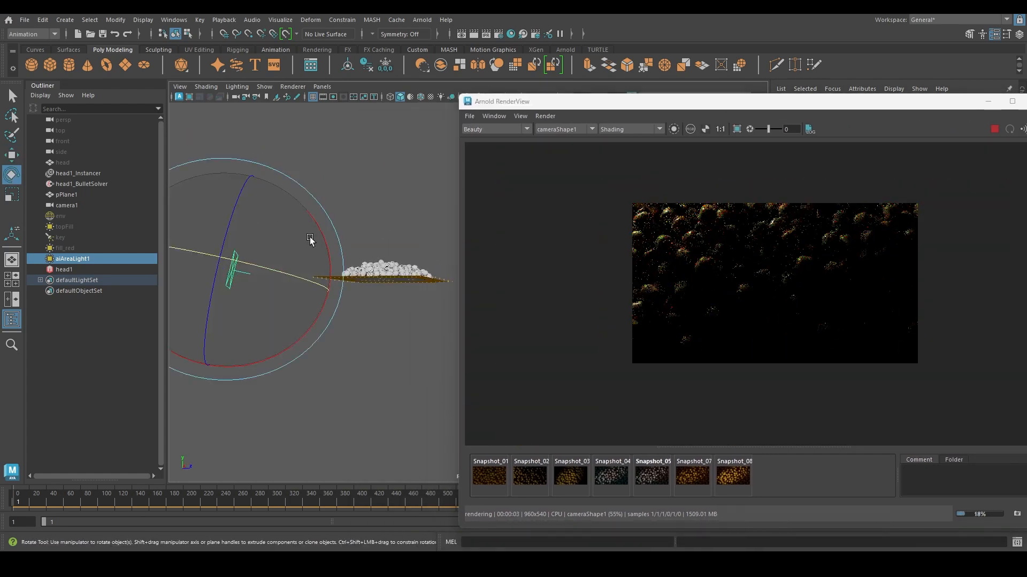
left_click_drag(321, 229, 320, 304)
- Turn aiAreaLight1 about its vertical axis and raise it to a height of about 7
middle_click_drag(362, 189, 377, 130, "alt")
left_click_drag(370, 255, 369, 271, "alt")
key("w")
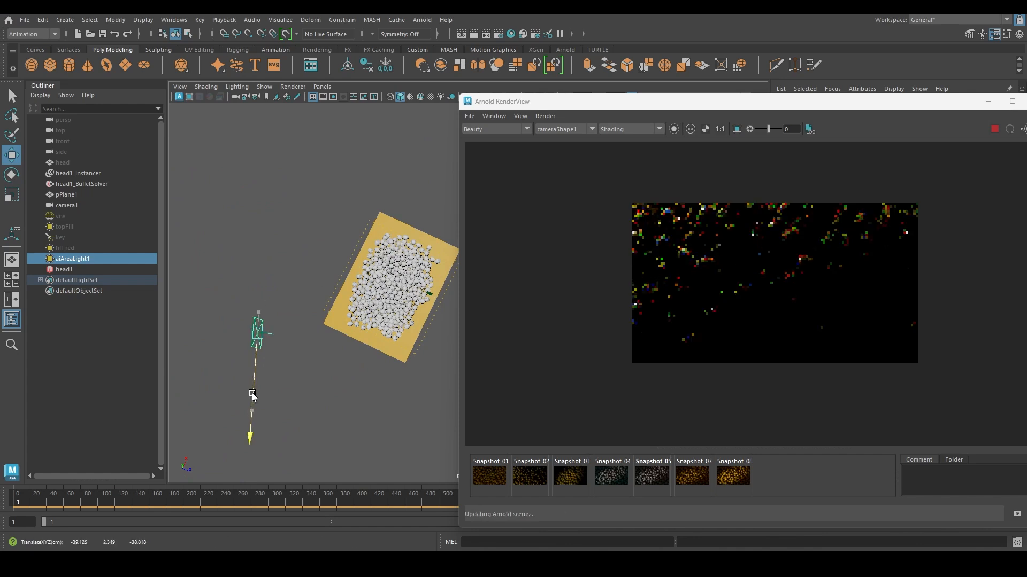
key("e")
left_click_drag(270, 415, 328, 407)
key("w")
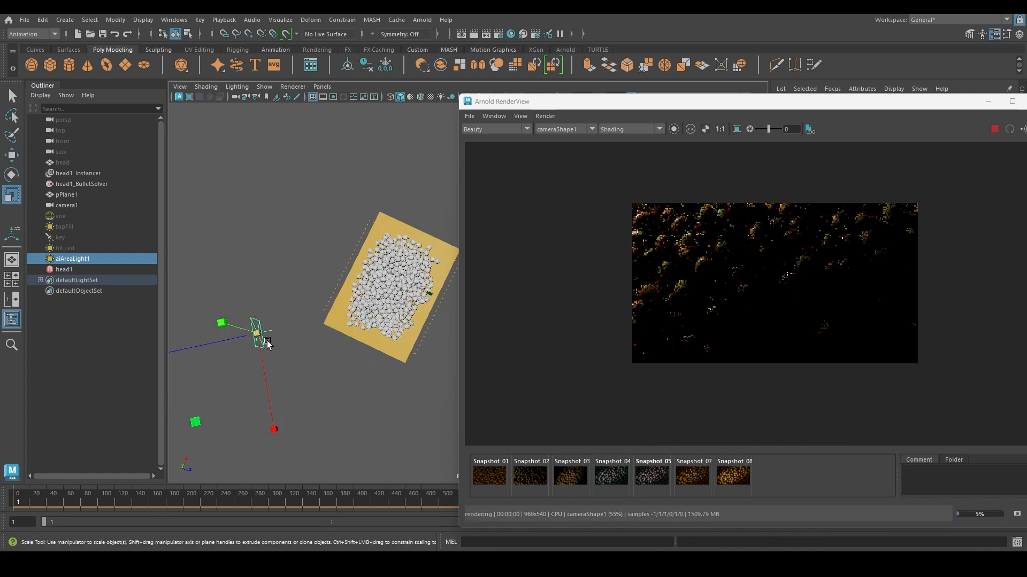
left_click_drag(290, 347, 309, 290, "alt")
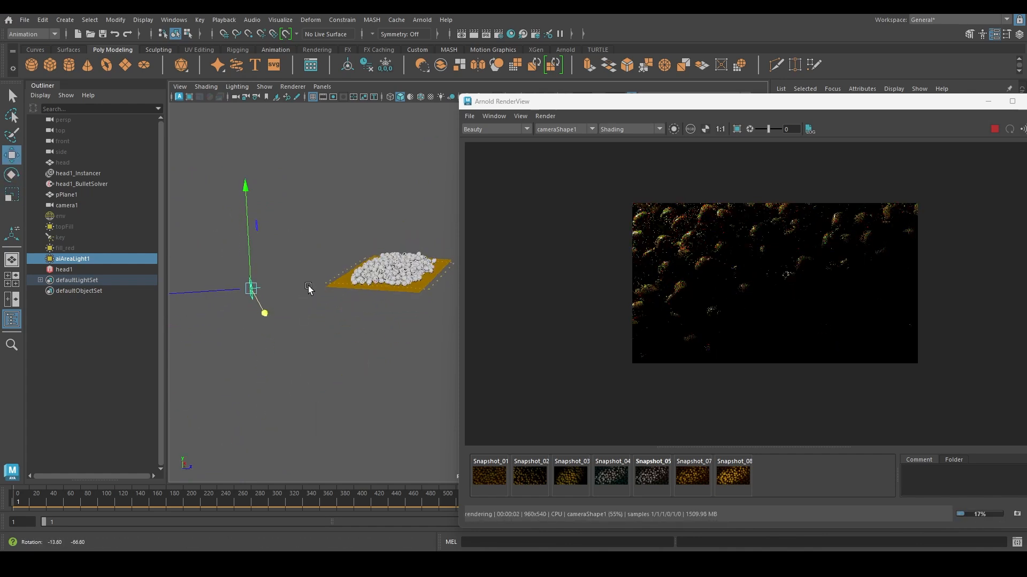
left_click_drag(250, 230, 249, 213)
- Inspect the specular_direct pass up close, then return to Beauty and view the whole frame
left_click(496, 128)
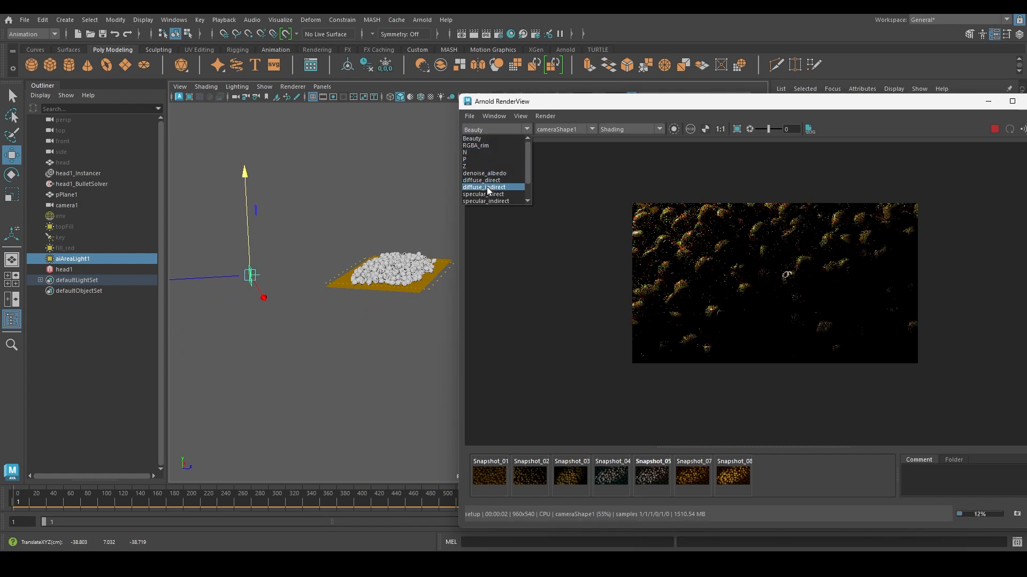
left_click(486, 187)
scroll(755, 262, "up", 1)
scroll(746, 265, "up", 1)
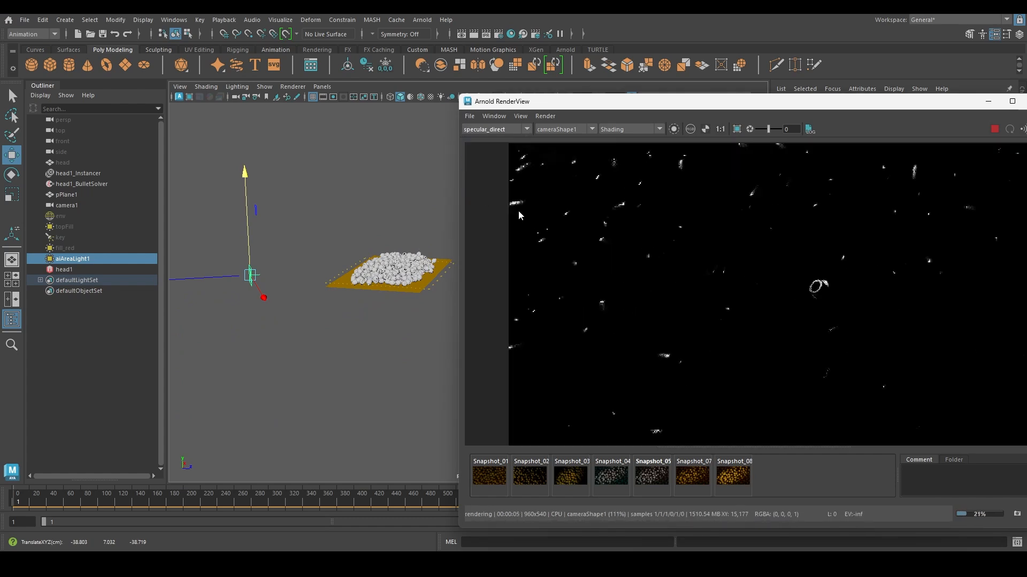
left_click_drag(749, 107, 655, 114)
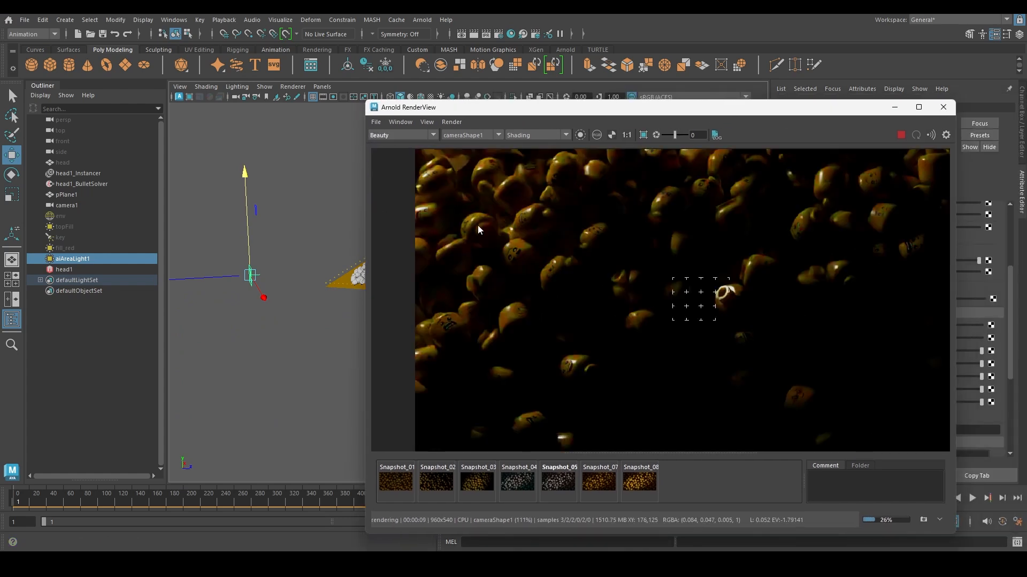
scroll(588, 294, "down", 1)
middle_click_drag(656, 293, 606, 301)
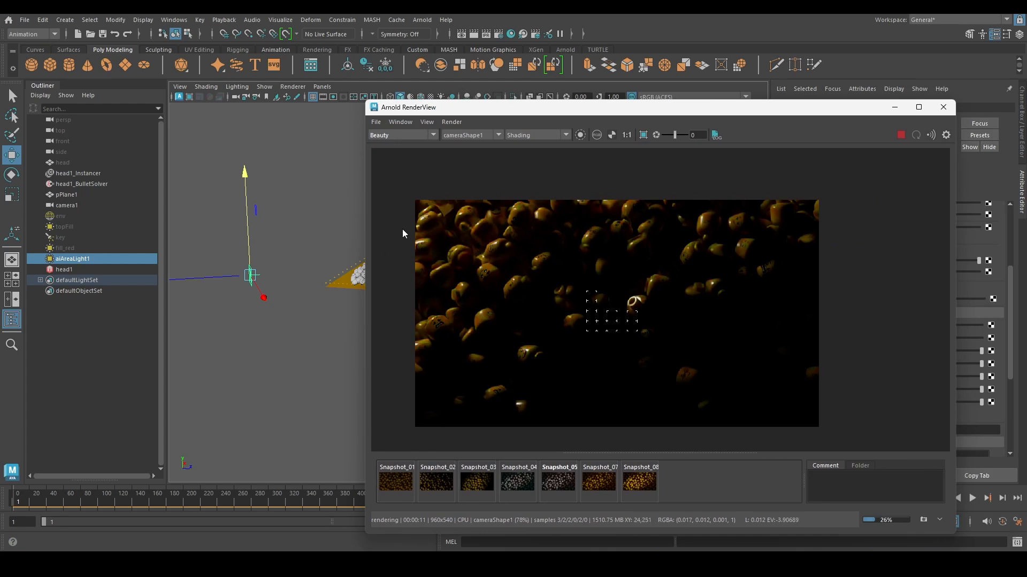
- Lower aiAreaLight1 to a height of about 4.7 and check the rim lighting in the render
left_click_drag(304, 312, 272, 225, "alt")
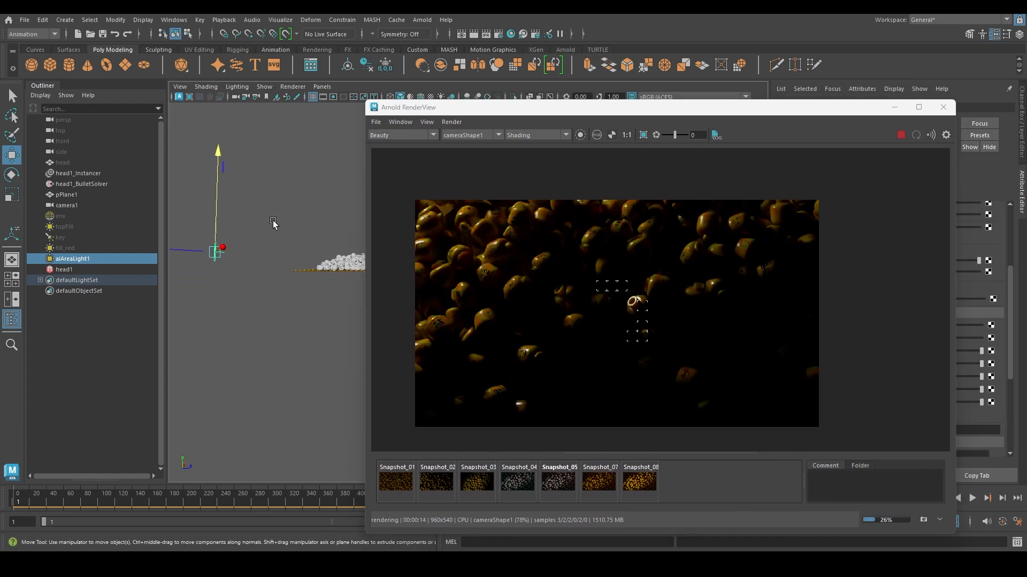
left_click_drag(215, 159, 214, 162)
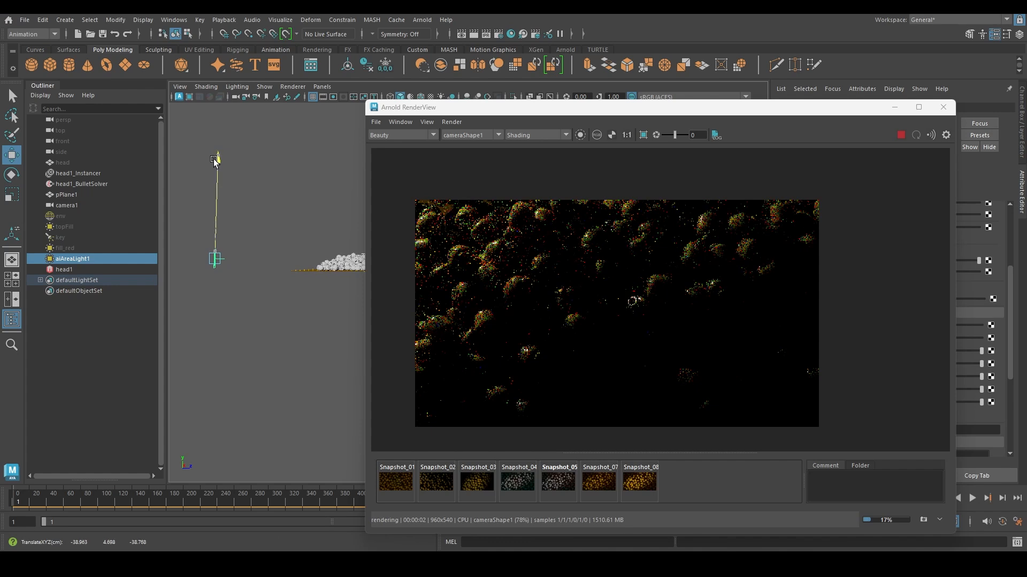
left_click_drag(527, 108, 618, 106)
left_click_drag(416, 329, 385, 243, "alt")
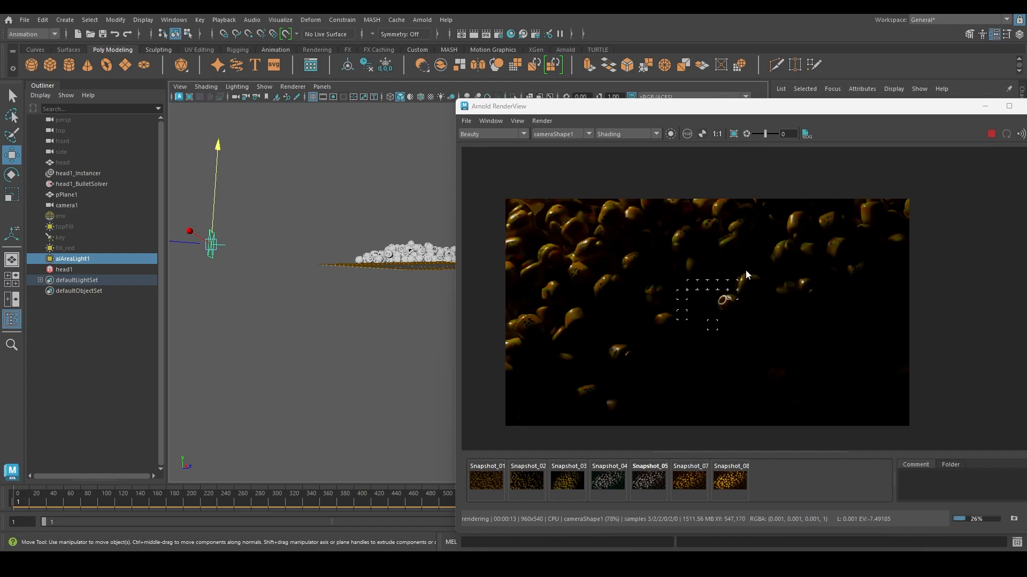
- Check the RGBA_rim pass of the current lighting, then show the Beauty pass again
key("alt+Tab")
left_click(496, 133)
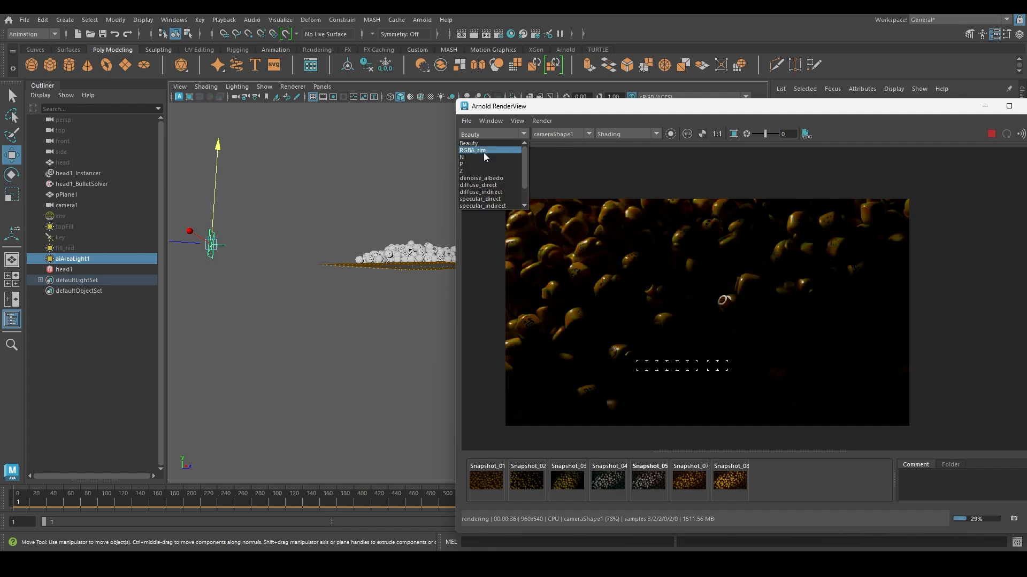
left_click(483, 152)
left_click(480, 133)
left_click(481, 143)
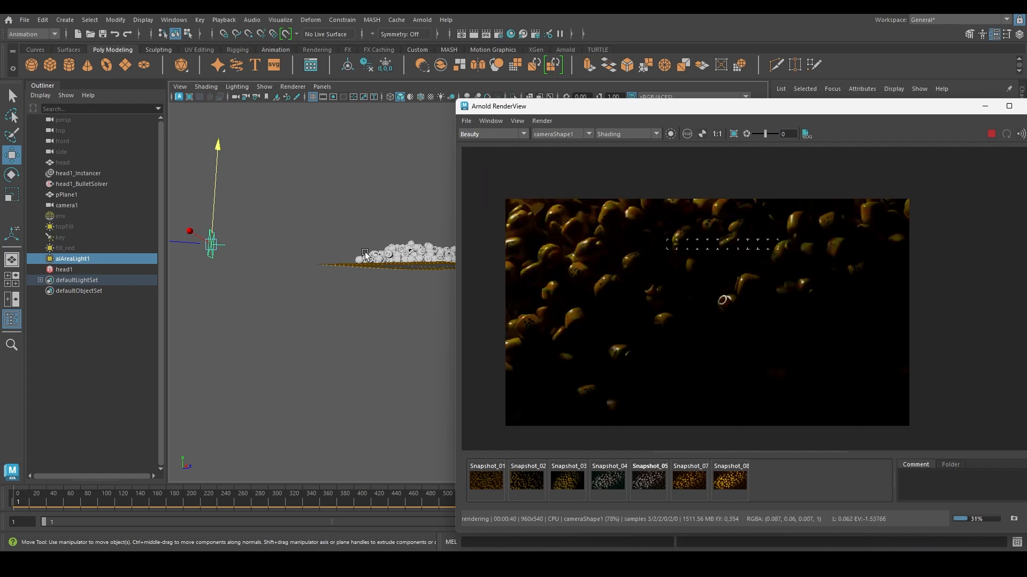
- Unhide the env, topFill, key and fill_red lights so that all lights contribute to the render
left_click_drag(379, 255, 331, 294, "alt")
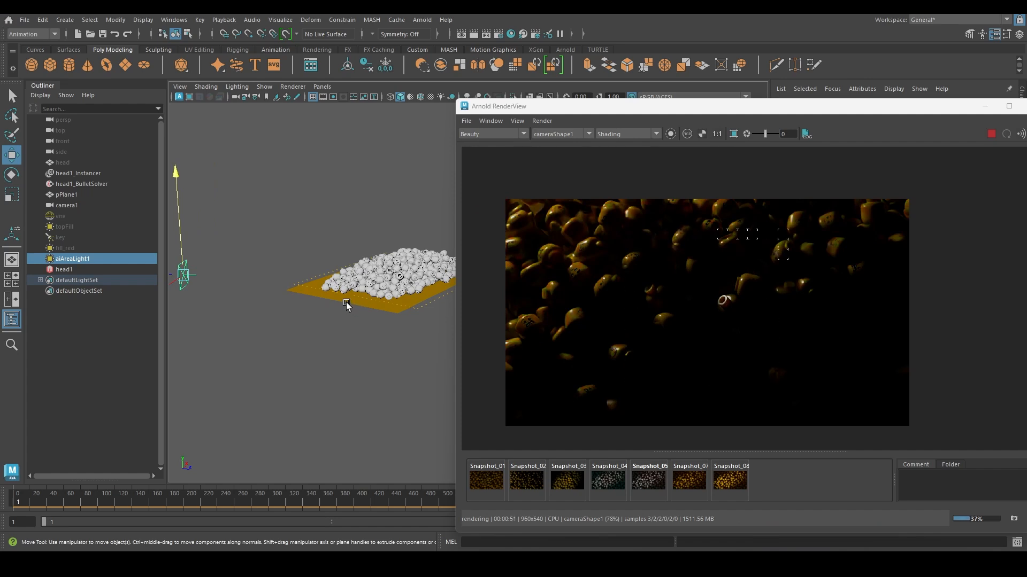
left_click(66, 249)
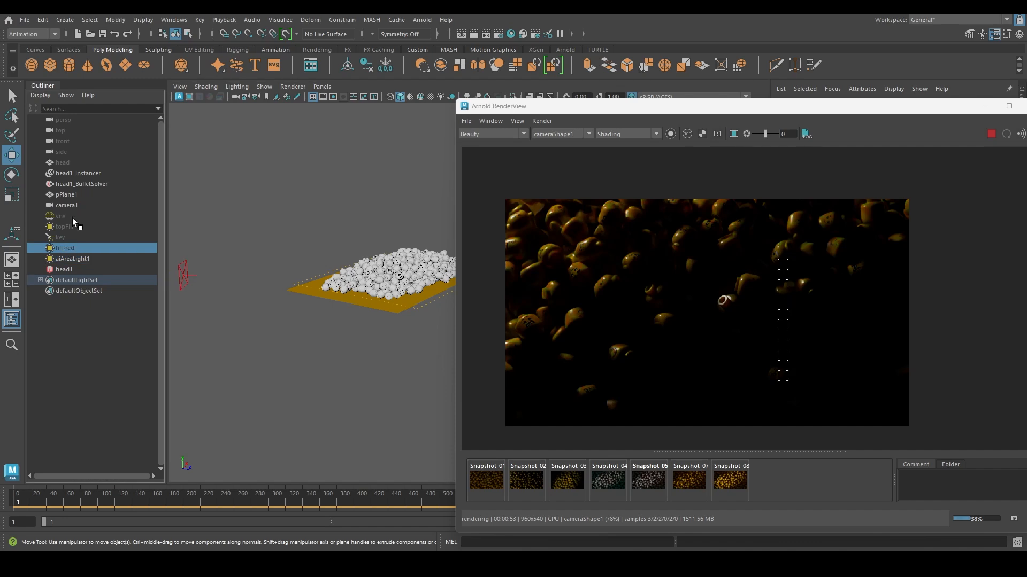
left_click(73, 216, "shift")
key("shift+h")
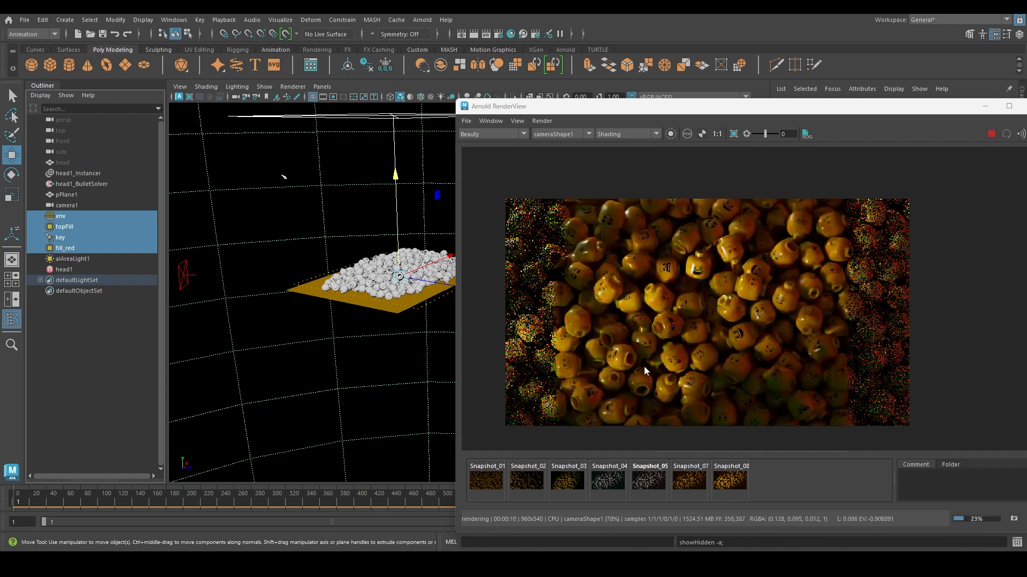
- Bring up the final lighting artwork in the browser and compare it with the full Beauty render
left_click_drag(701, 111, 605, 111)
key("alt+Tab")
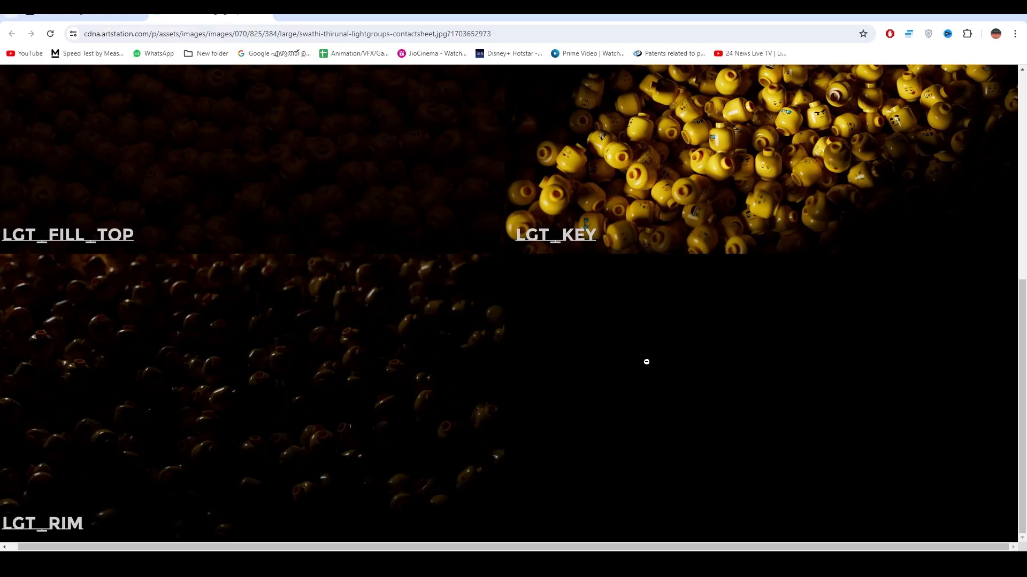
left_click(112, 17)
scroll(418, 409, "up", 8)
key("alt+Tab")
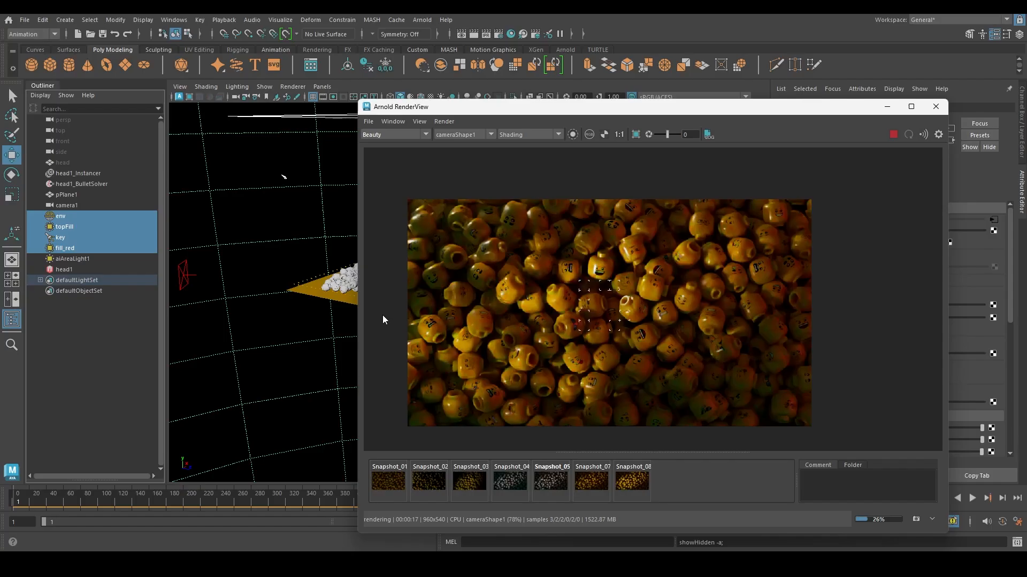
key("alt+Tab")
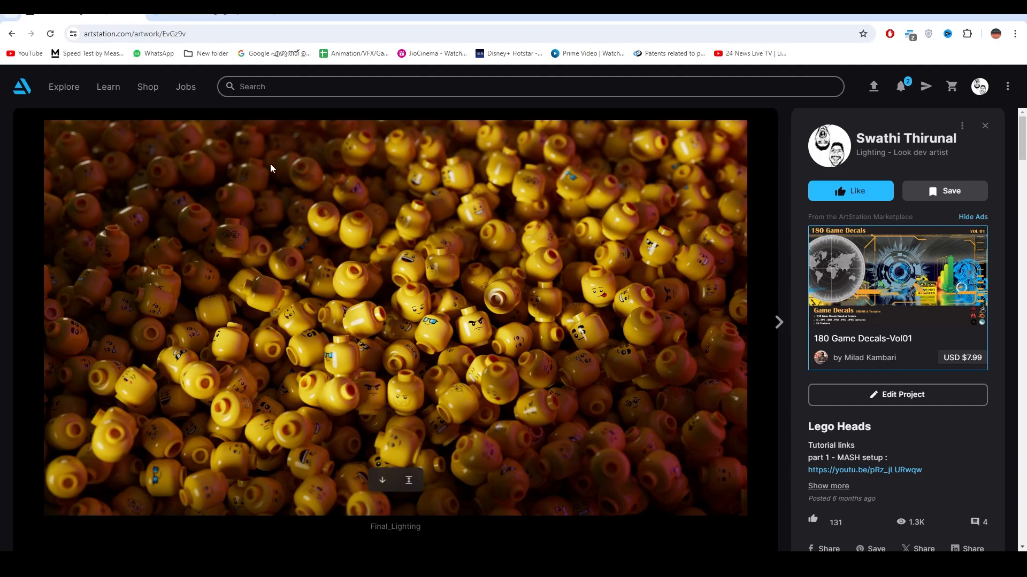
key("alt+Tab")
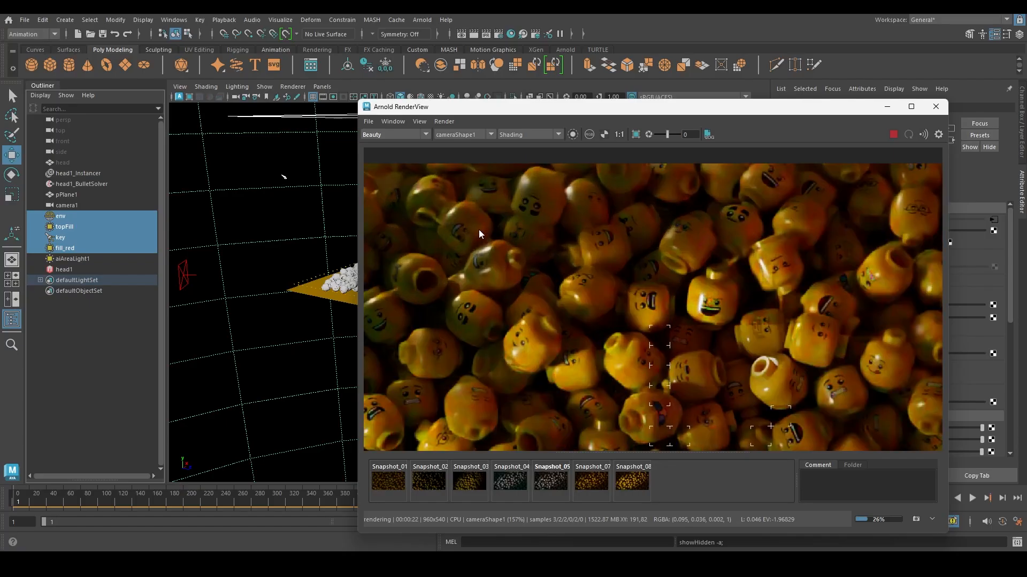
- Examine the heads near the upper left of the Beauty render, then compare the whole frame with the reference artwork
middle_click_drag(543, 234, 606, 268)
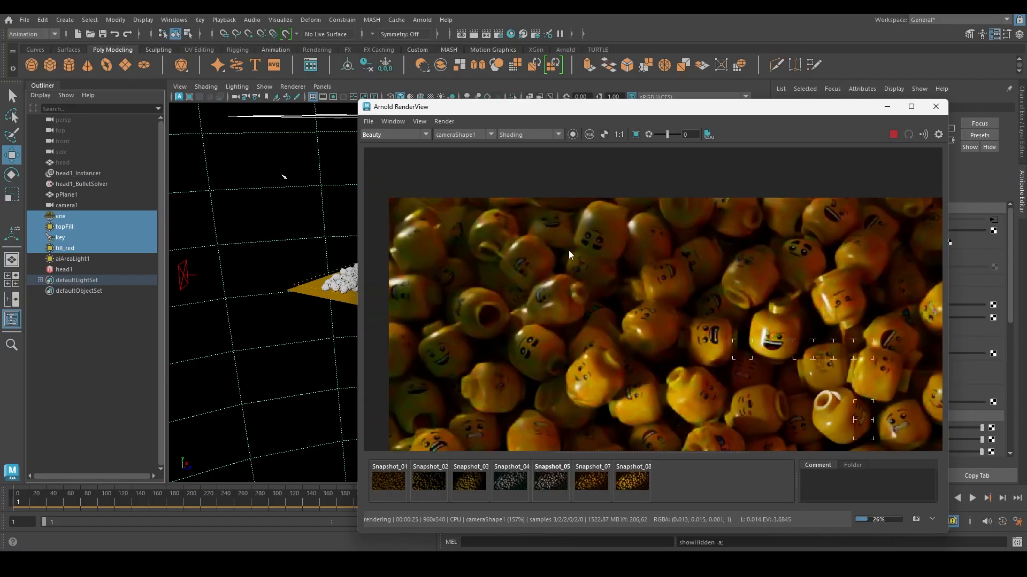
scroll(579, 313, "down", 4)
middle_click_drag(579, 313, 529, 253)
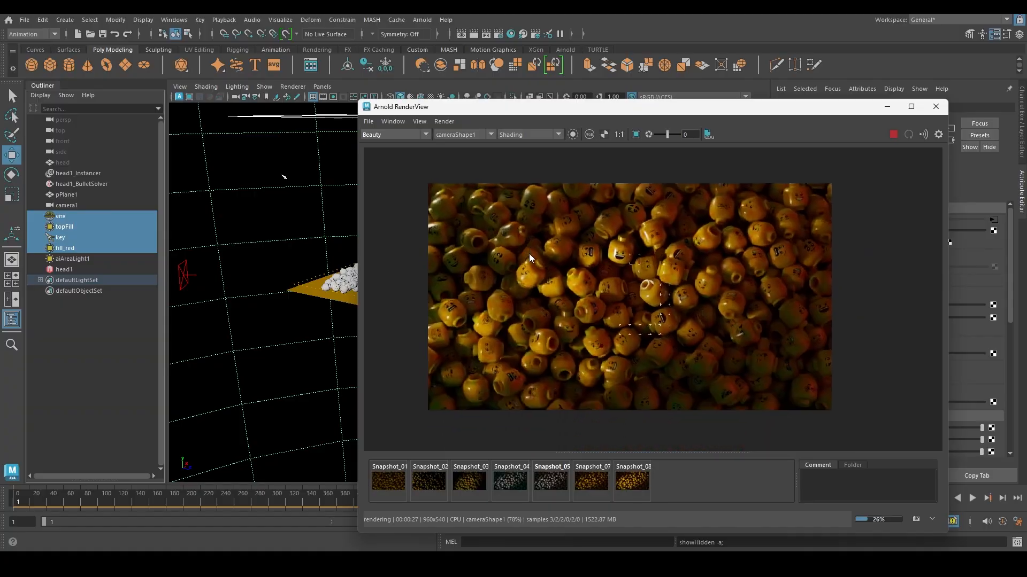
key("alt+Tab")
key("alt+Tab")
key("alt+Tab")
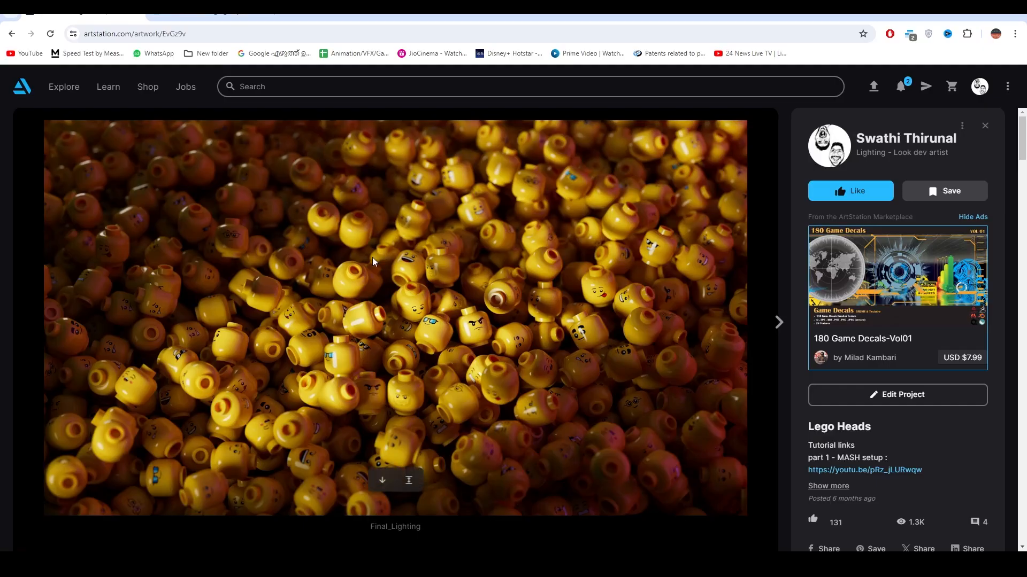
key("alt+Tab")
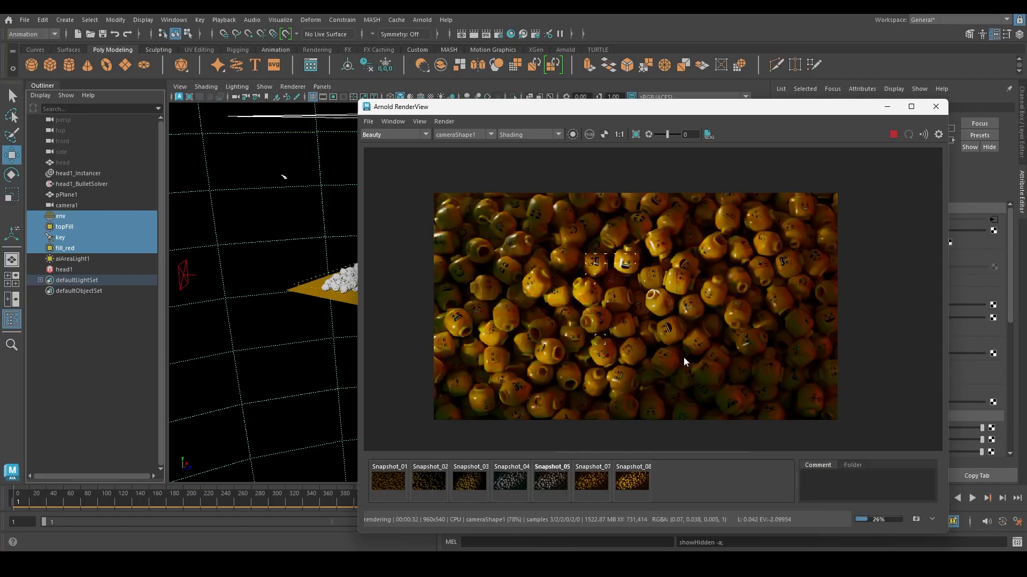
key("alt+Tab")
key("alt+Tab")
- Examine the brightness and color falloff across the fully lit Beauty render, both in close-up and as a whole
scroll(759, 370, "up", 3)
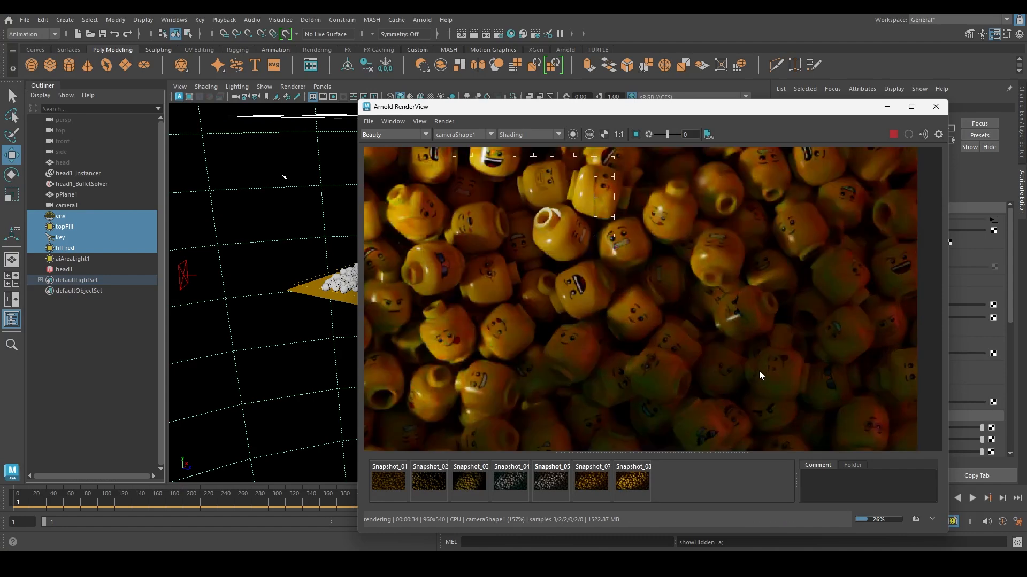
scroll(759, 371, "down", 1)
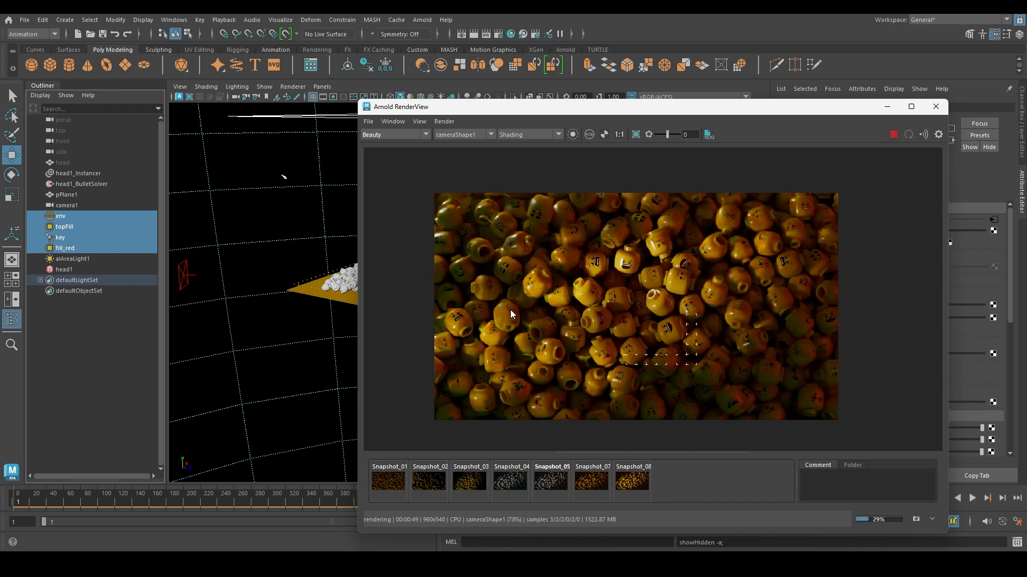
scroll(664, 339, "up", 3)
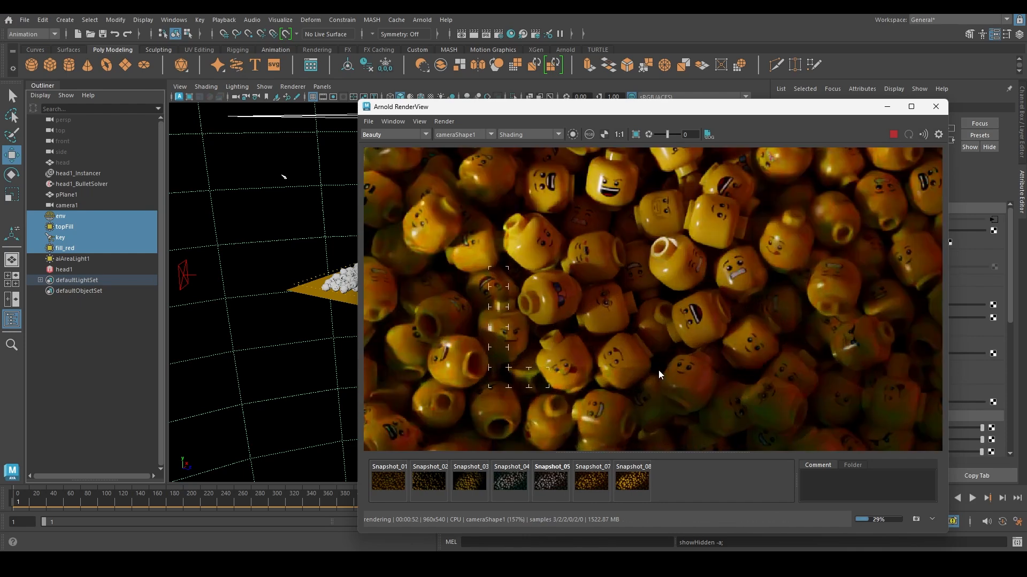
middle_click_drag(659, 370, 649, 297)
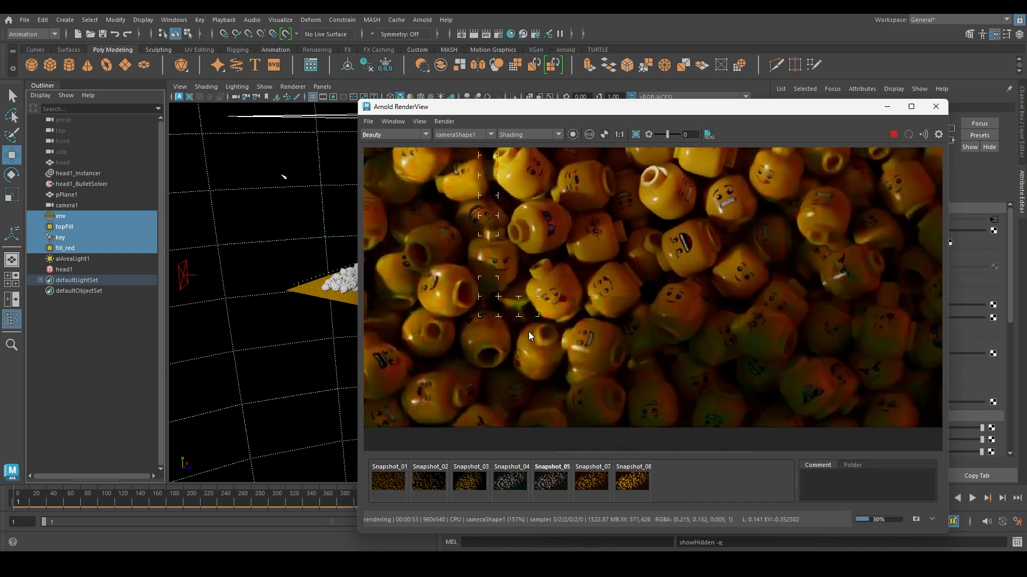
scroll(572, 286, "down", 2)
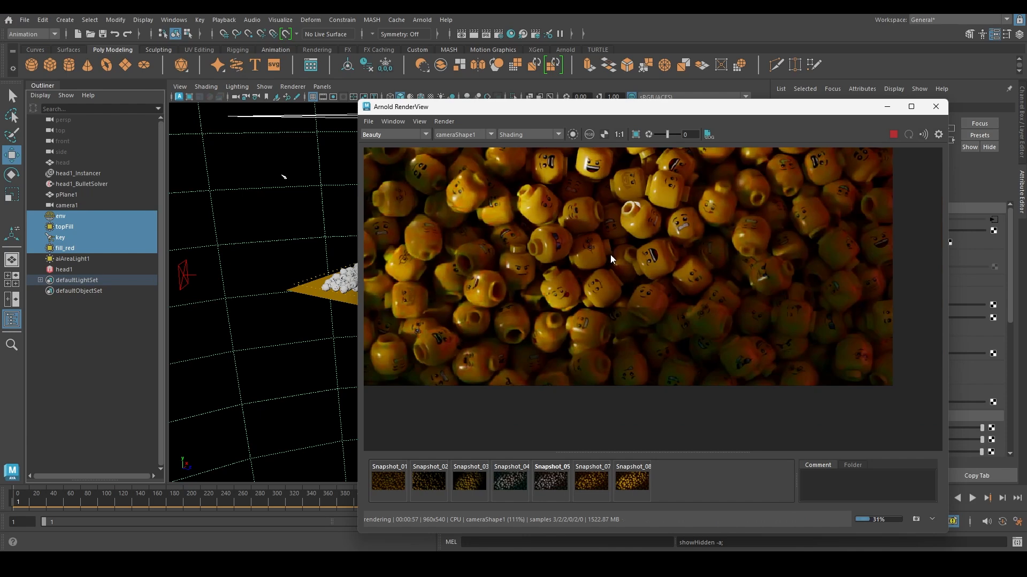
middle_click_drag(611, 254, 614, 313)
scroll(606, 287, "down", 6)
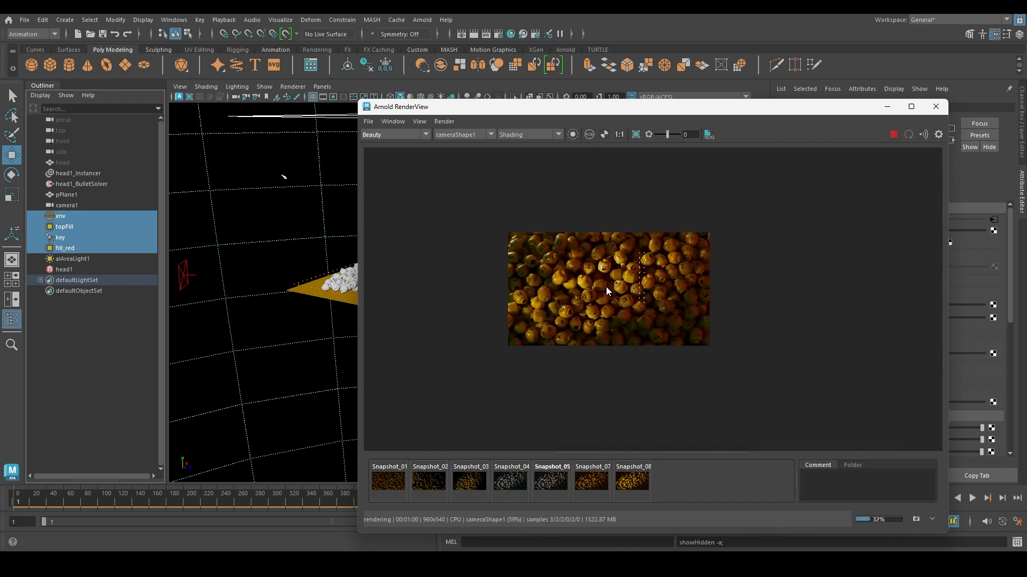
scroll(605, 287, "up", 4)
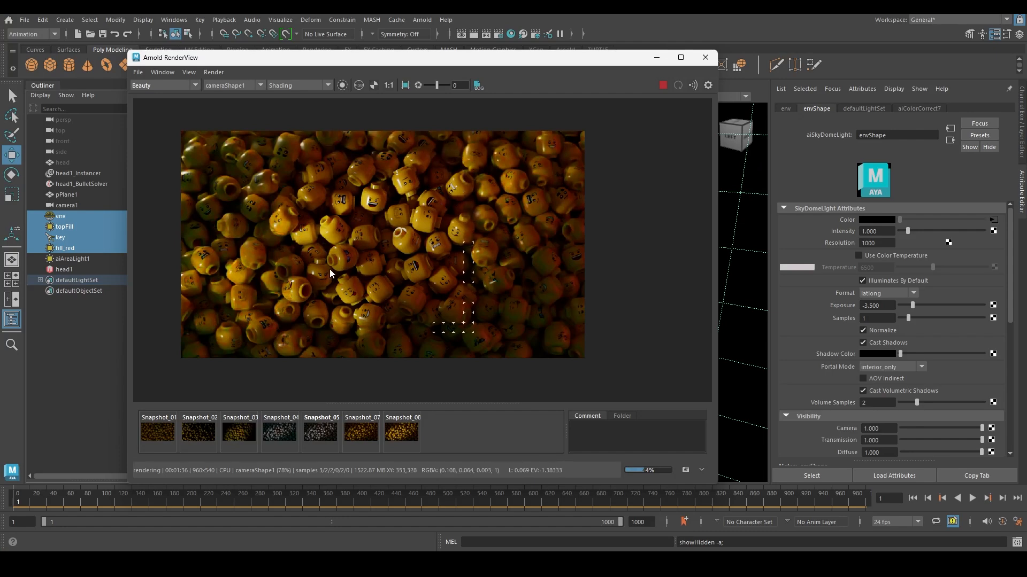
scroll(276, 269, "up", 1)
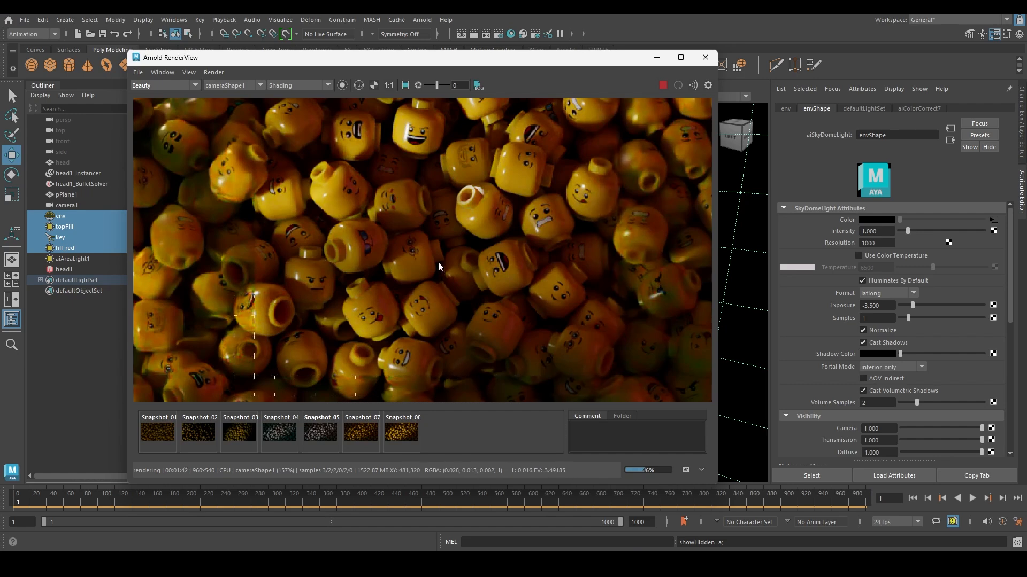
scroll(438, 261, "down", 1)
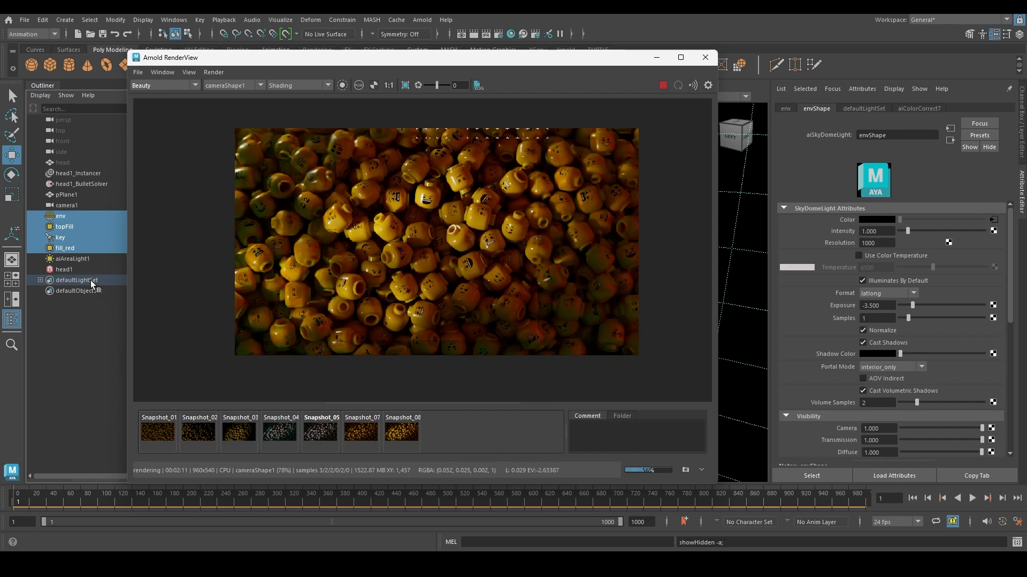
- Select the key light and inspect the heads near the render's lower right against the reference artwork
left_click(67, 234)
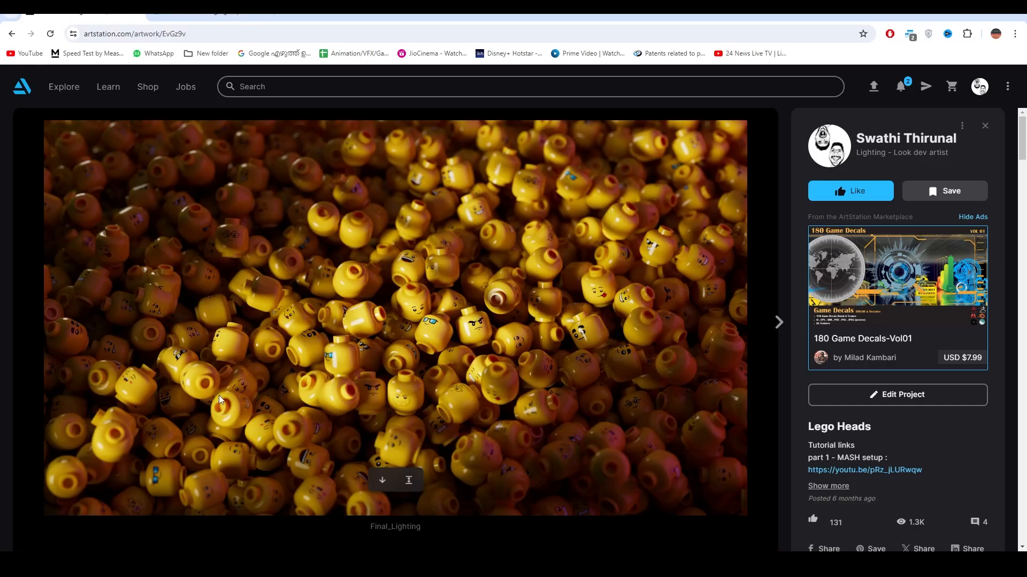
scroll(538, 299, "up", 5)
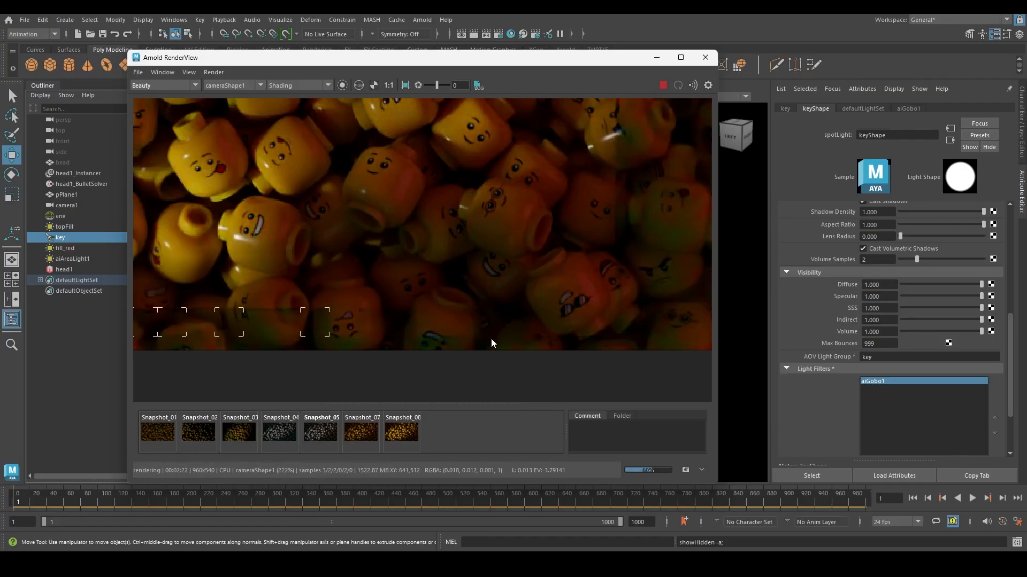
middle_click_drag(532, 266, 472, 334)
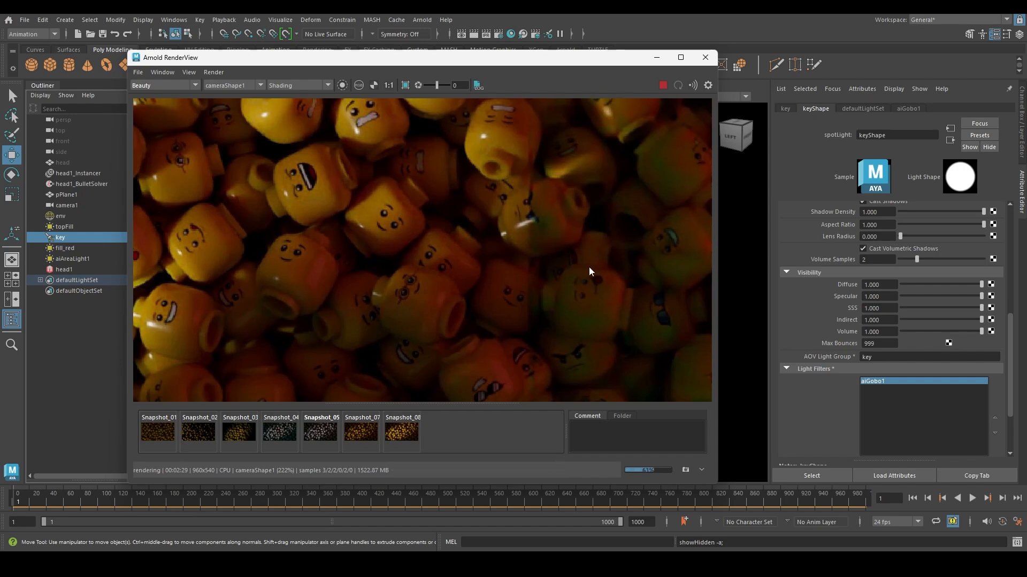
- Inspect the dim heads near the lower right of the Beauty render at several magnifications
scroll(360, 249, "down", 6)
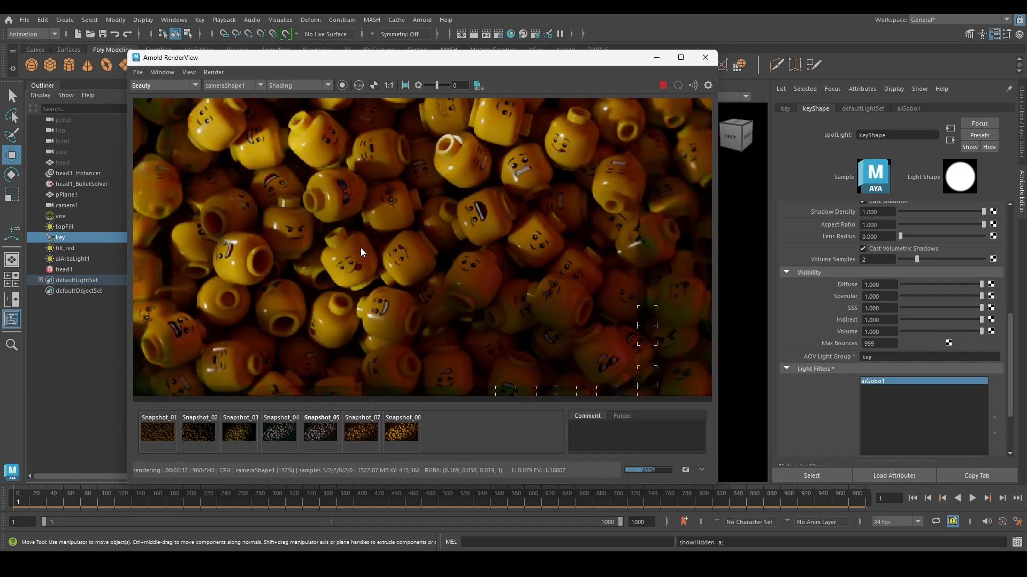
scroll(486, 293, "up", 2)
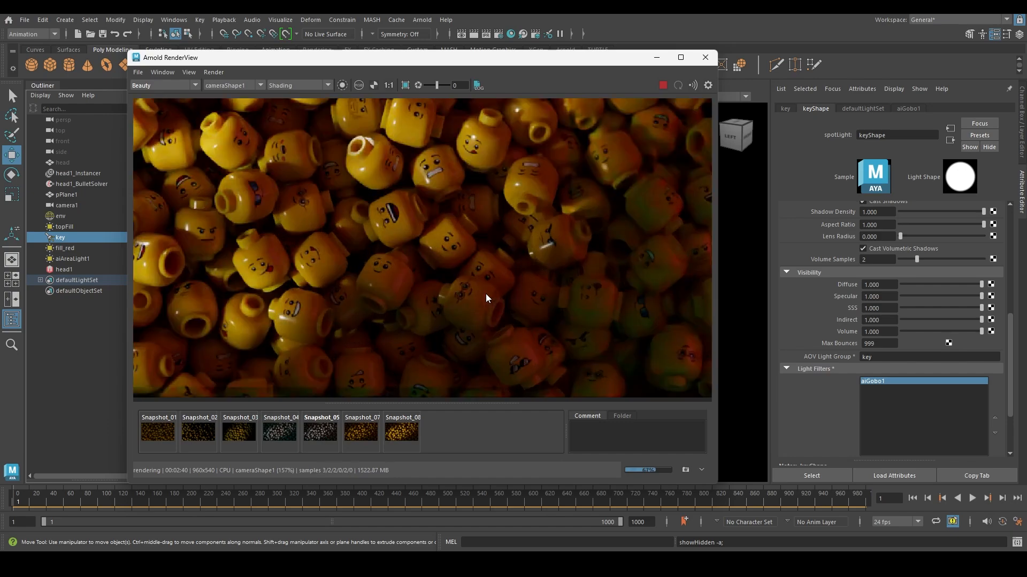
scroll(424, 268, "down", 2)
scroll(468, 286, "up", 2)
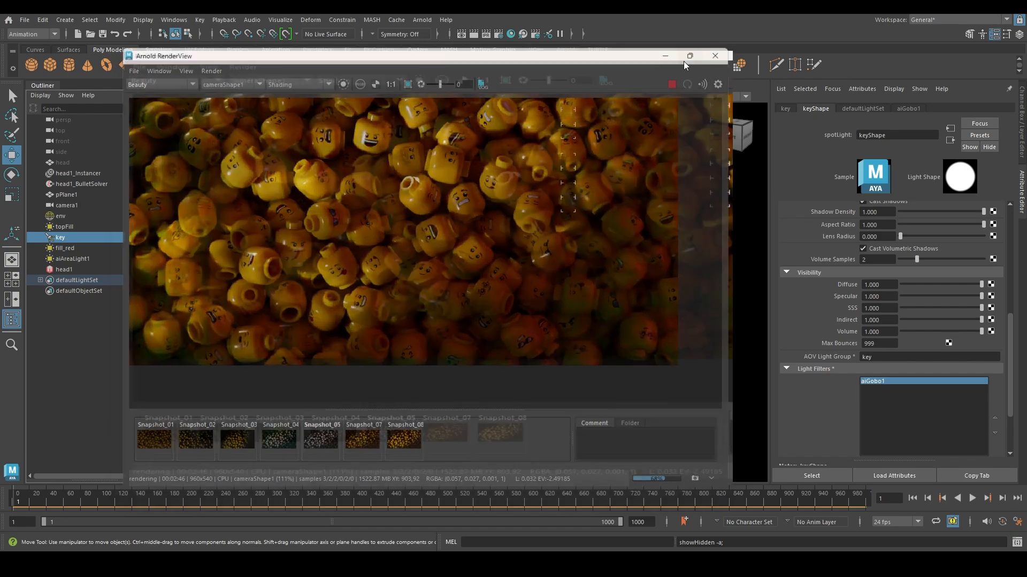
- Maximize the render view and examine the overall lighting of the full Beauty render
left_click(681, 57)
scroll(662, 251, "up", 2)
middle_click_drag(666, 251, 669, 239)
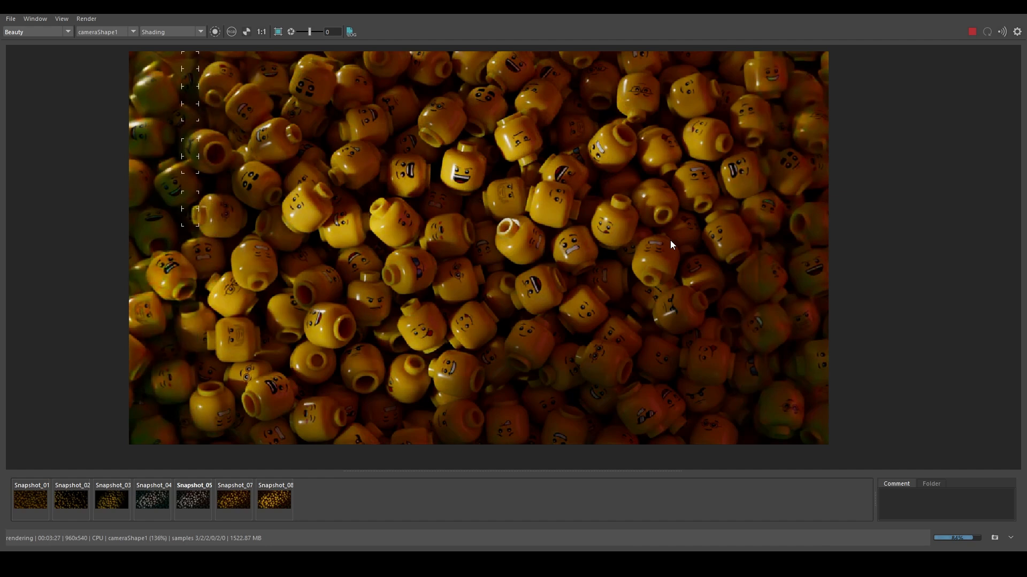
key("alt")
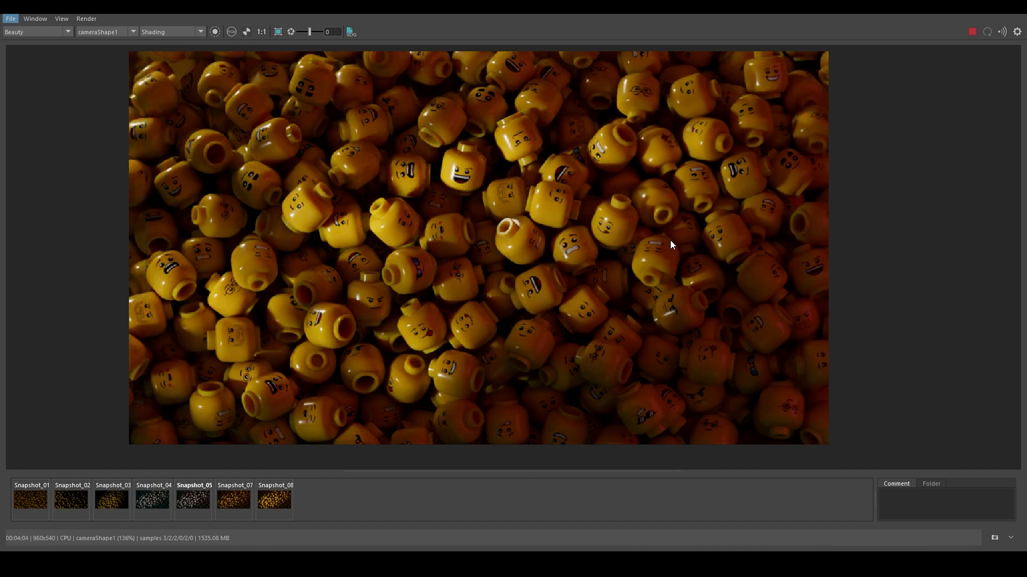
middle_click_drag(594, 186, 606, 195)
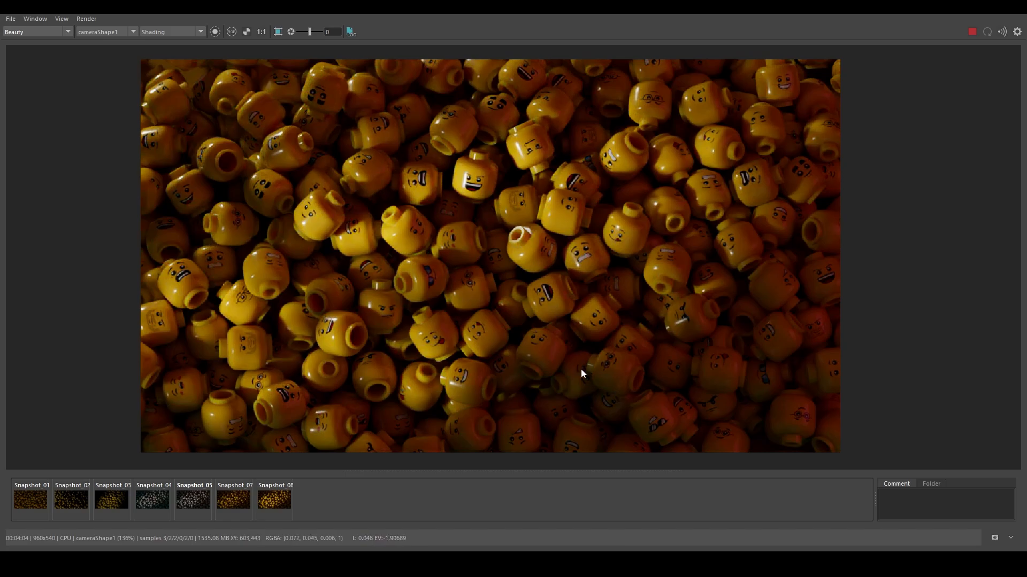
scroll(576, 333, "up", 4)
scroll(575, 333, "down", 5)
scroll(578, 327, "up", 1)
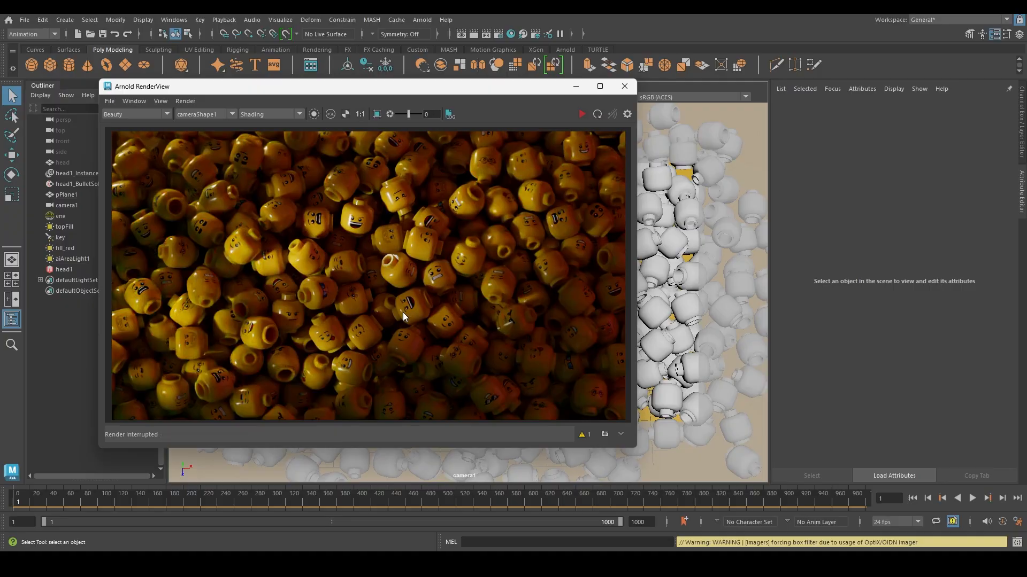
- Open Render Settings beside the render view and expand the Arnold Renderer's Ray Depth settings
left_click_drag(397, 83, 372, 127)
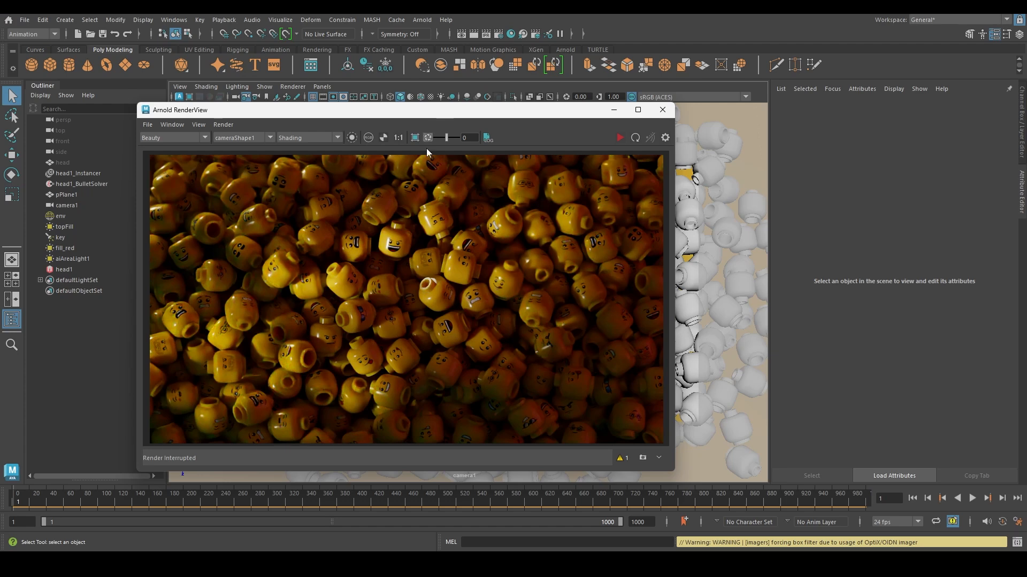
left_click(498, 34)
left_click_drag(572, 172, 812, 126)
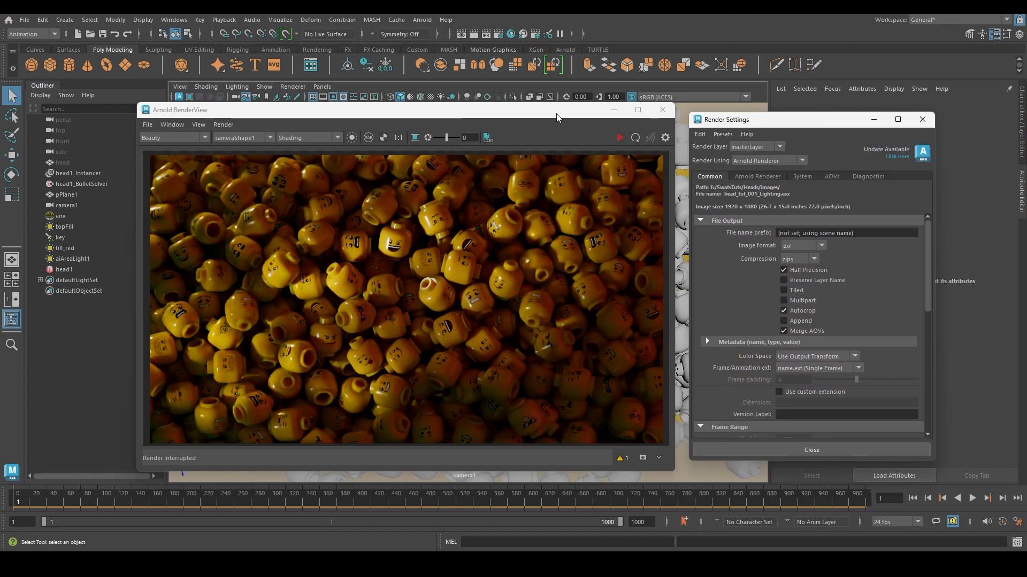
left_click_drag(375, 109, 343, 96)
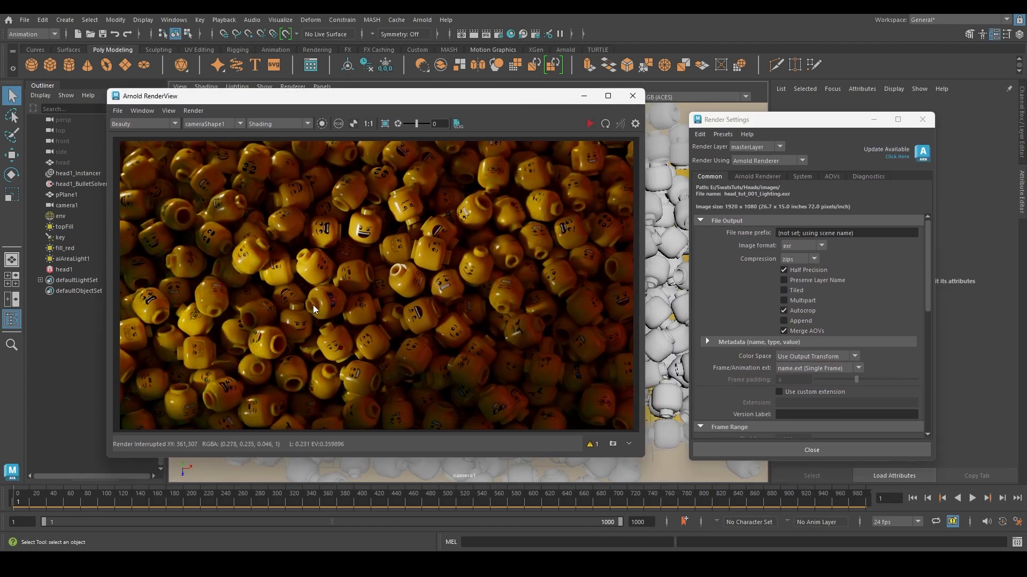
left_click(757, 177)
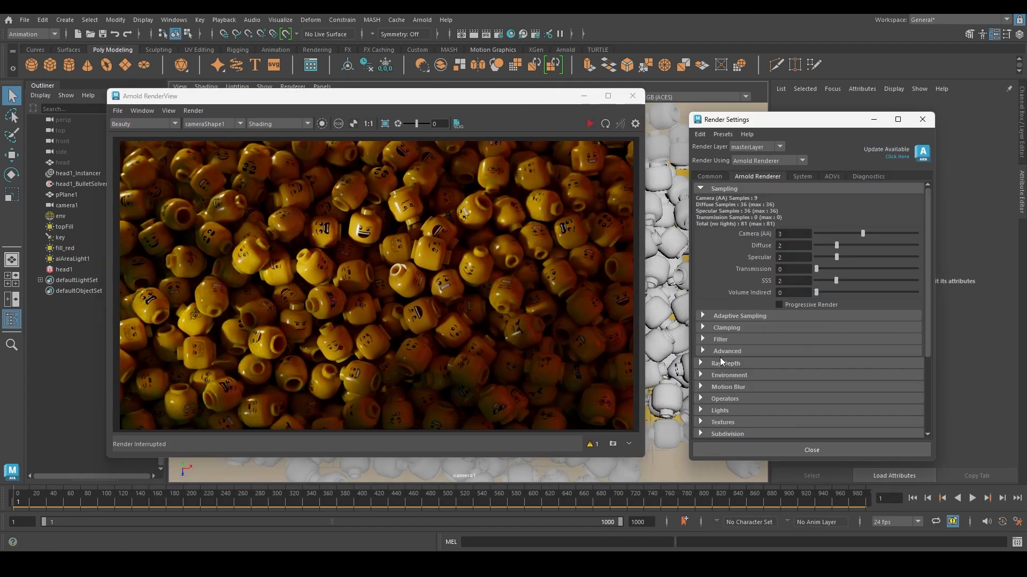
left_click(721, 363)
double_click(792, 388)
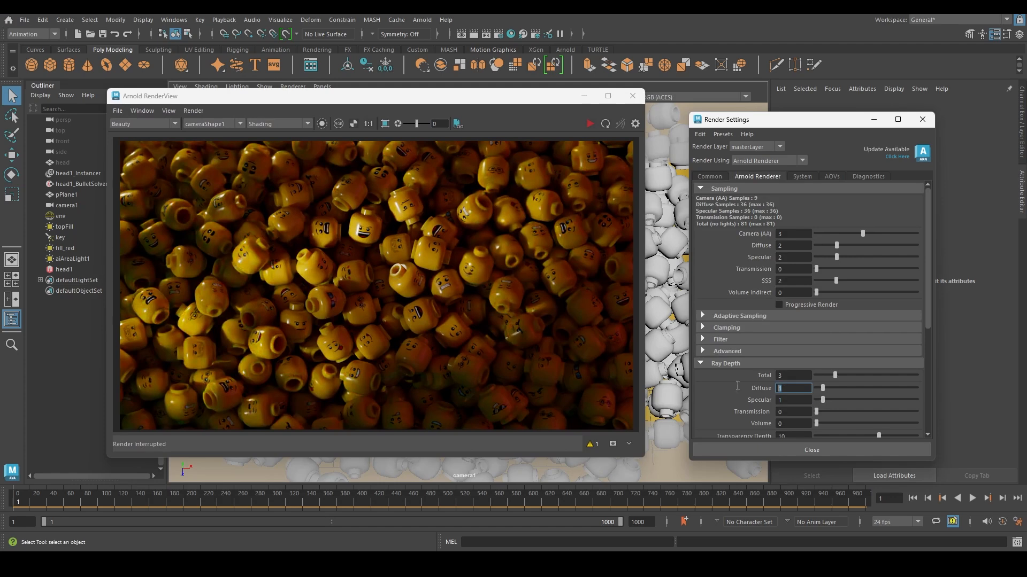
- Display the sss_indirect AOV in the render view and restart the render
left_click(144, 124)
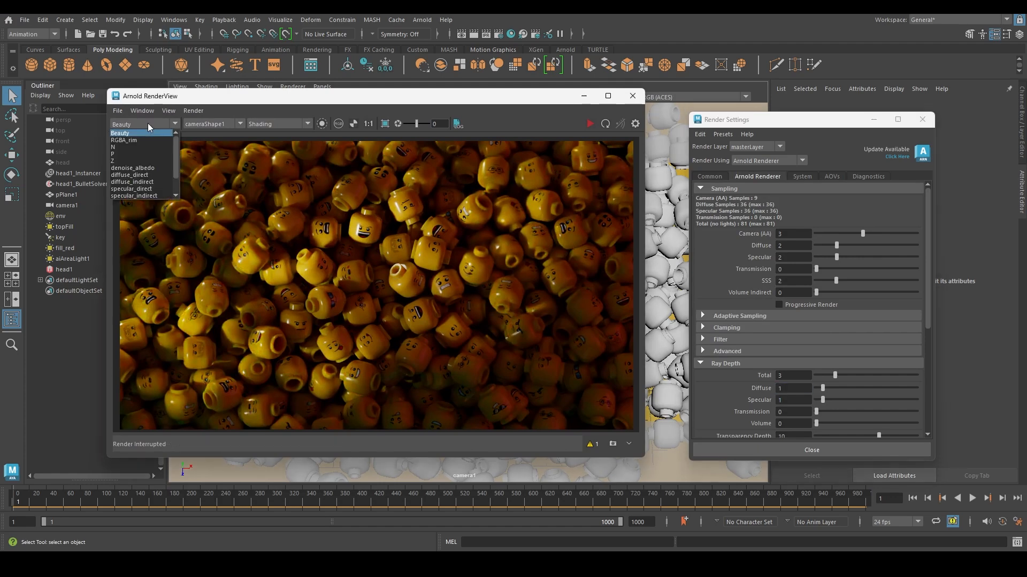
scroll(151, 186, "down", 2)
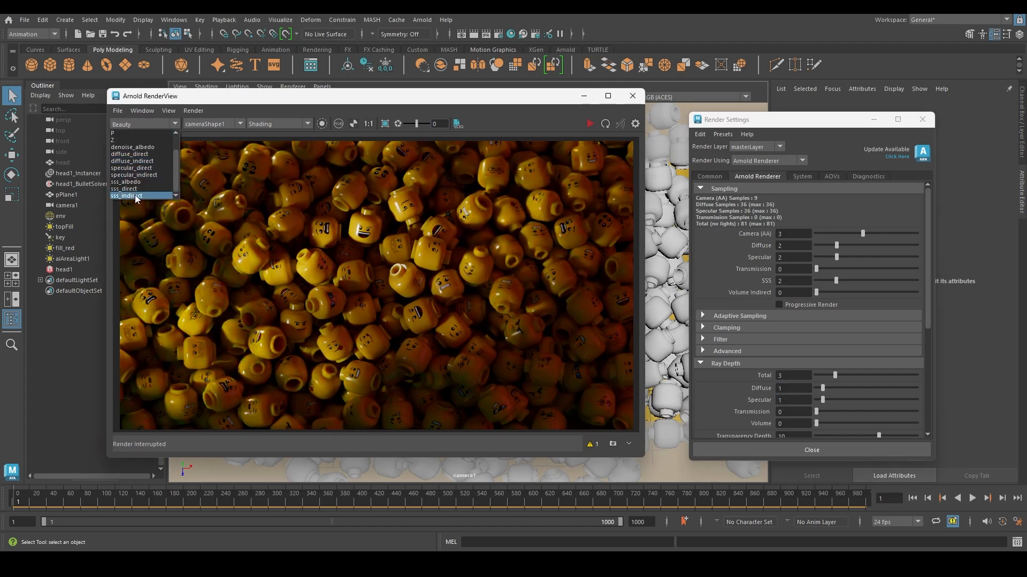
left_click(138, 196)
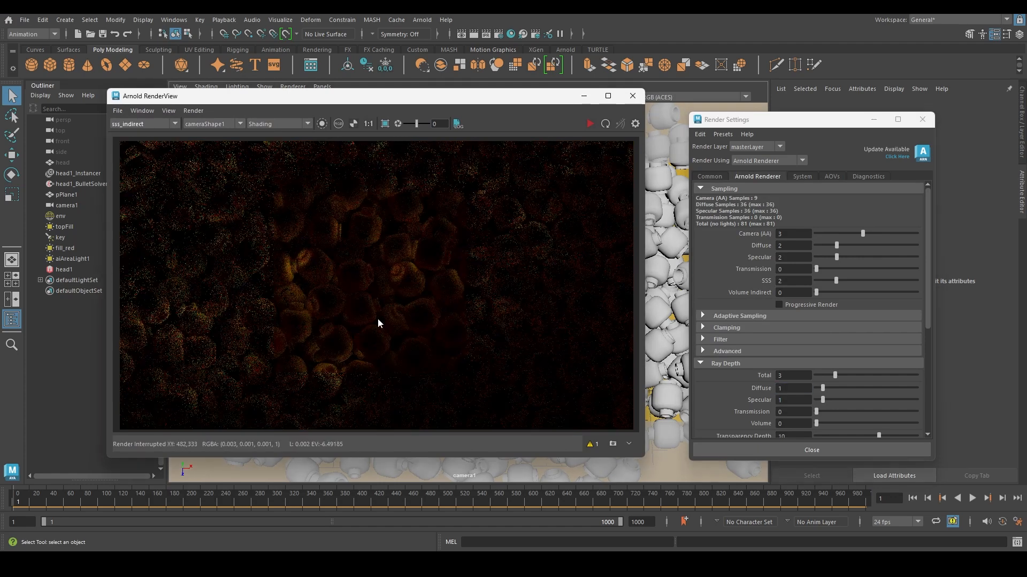
left_click(604, 124)
- Set the Diffuse ray depth to 2
left_click(791, 389)
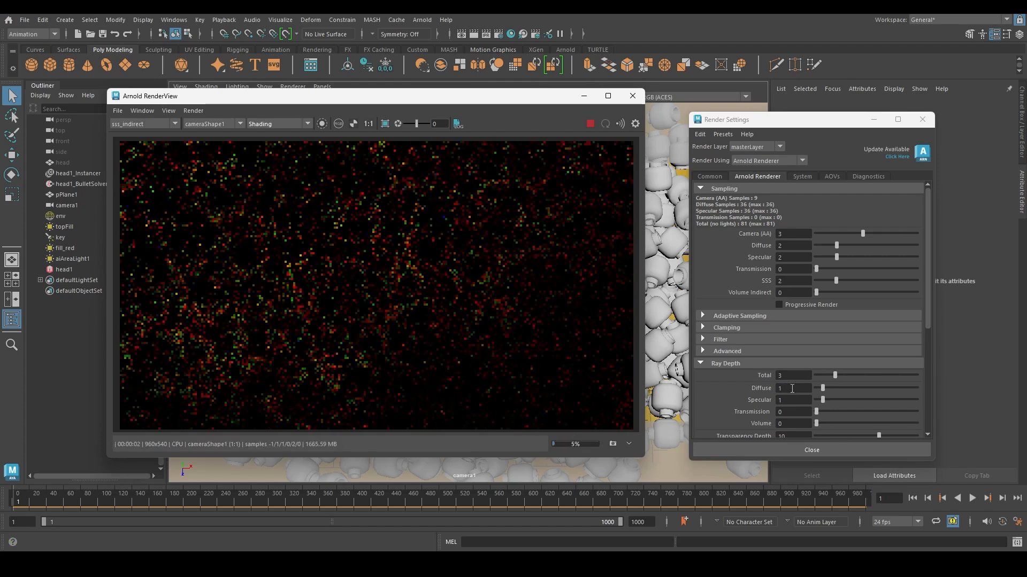
type("2")
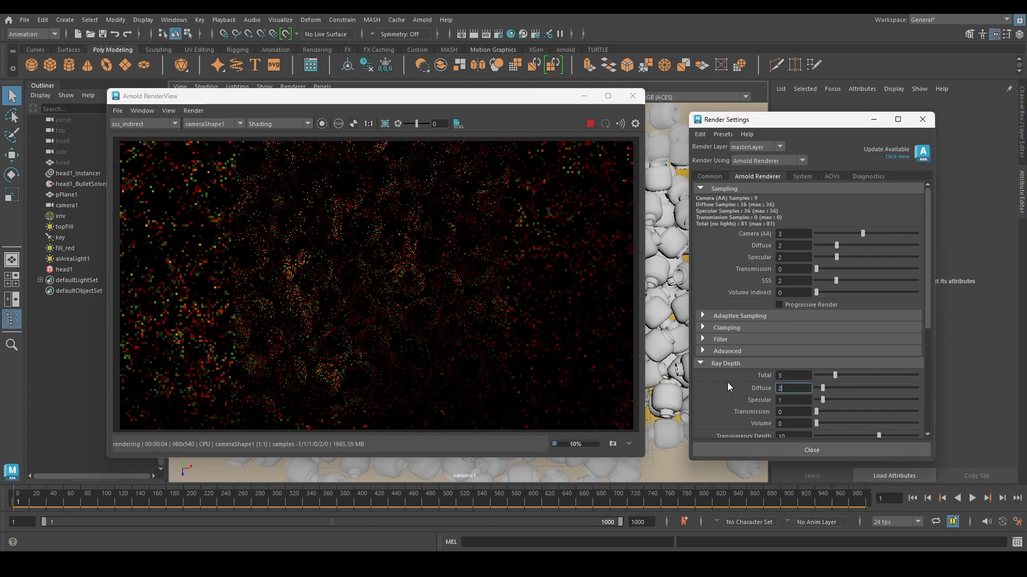
key("Return")
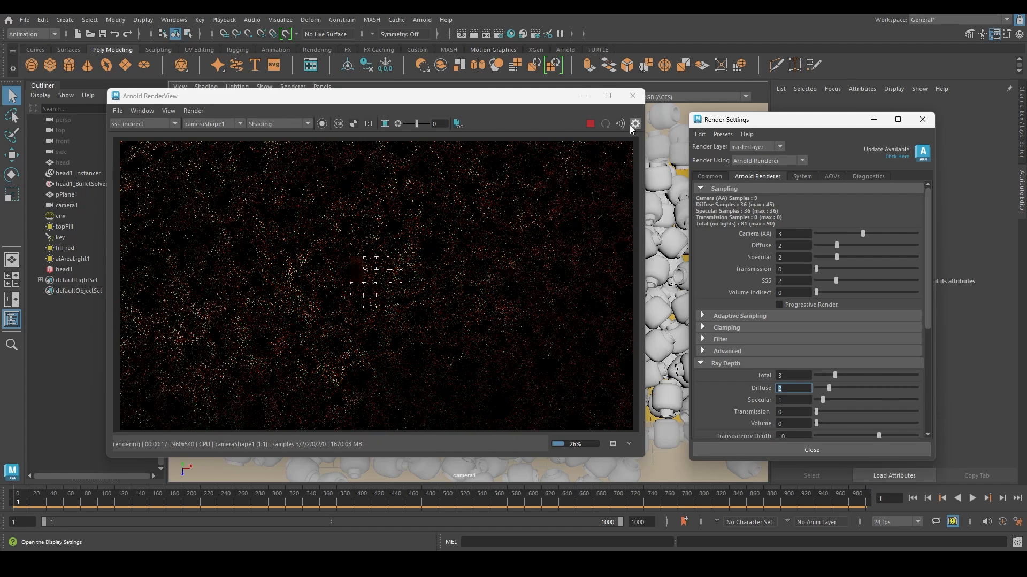
- Set the OptiX denoiser imager's layer selection to the sss_indirect and RGBA AOVs
left_click(635, 124)
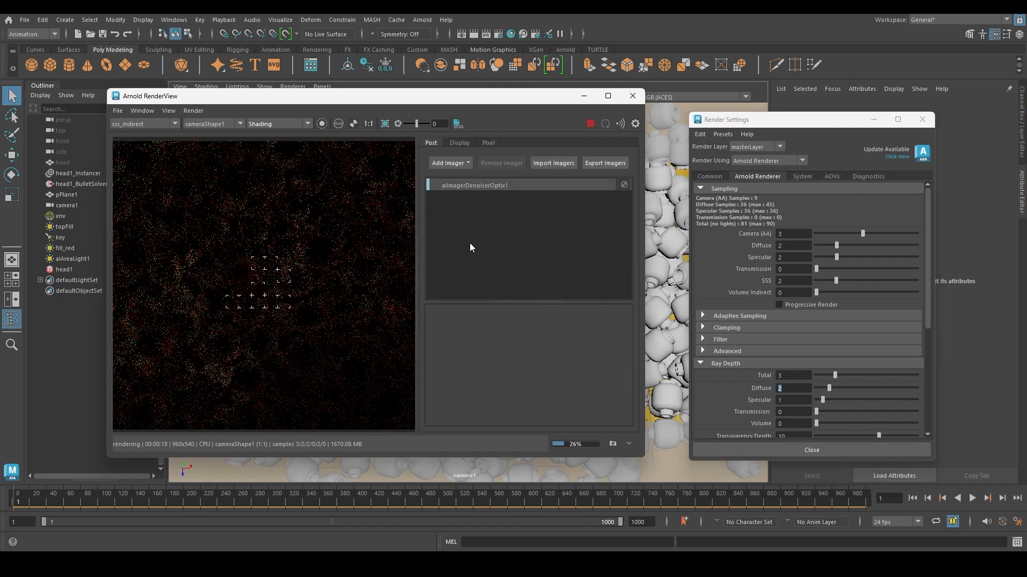
left_click(463, 186)
left_click(583, 339)
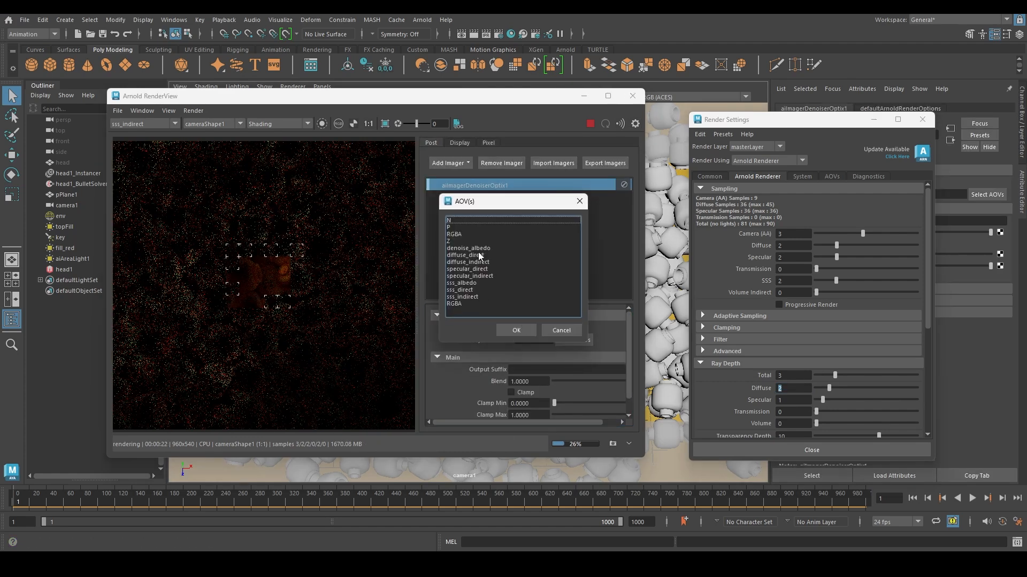
left_click(467, 297)
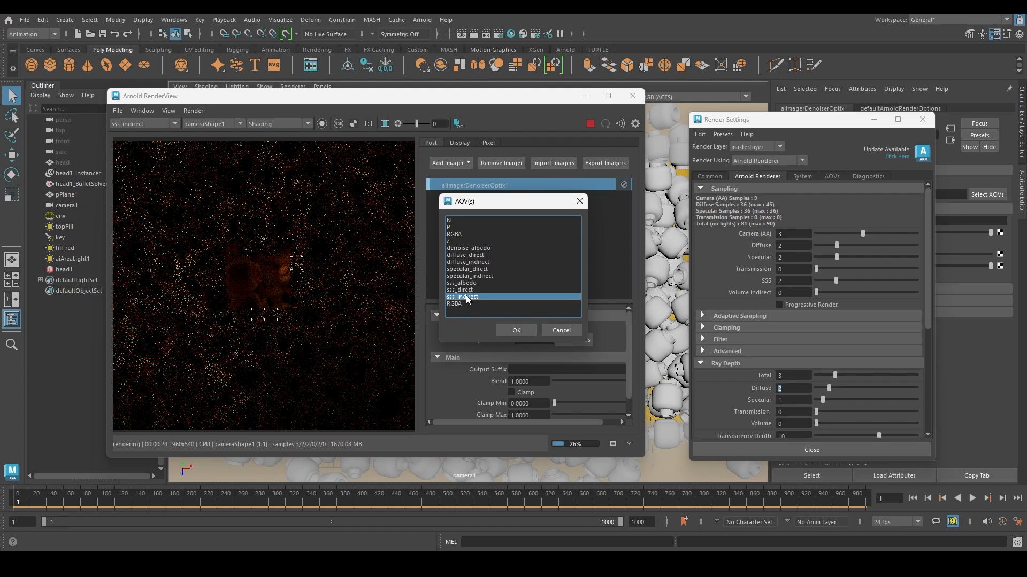
left_click(459, 235, "ctrl")
left_click(516, 330)
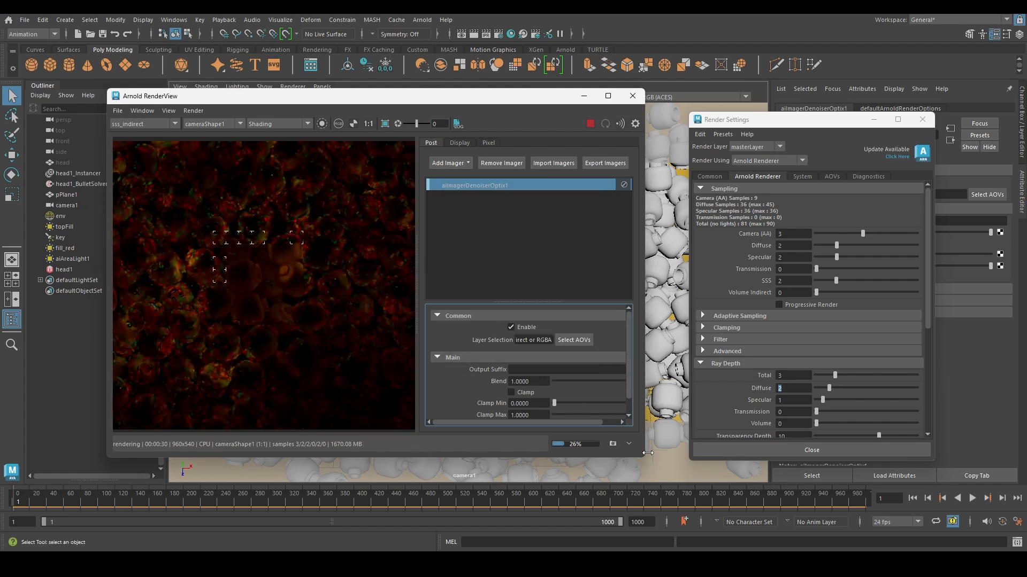
- Enlarge the render view window and store a snapshot of the denoised sss_indirect render
left_click_drag(647, 453, 777, 501)
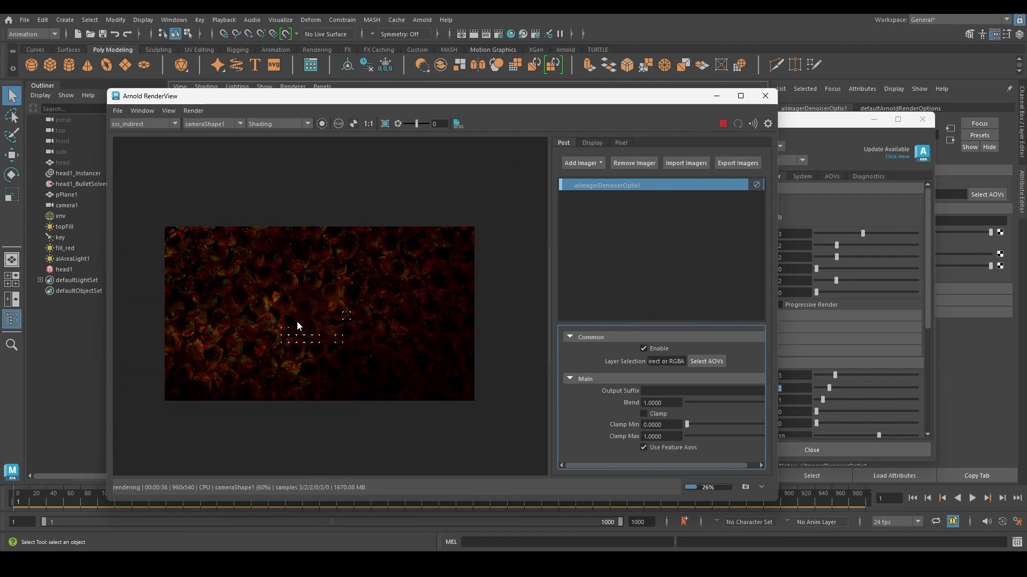
scroll(298, 325, "up", 2)
scroll(294, 261, "down", 1)
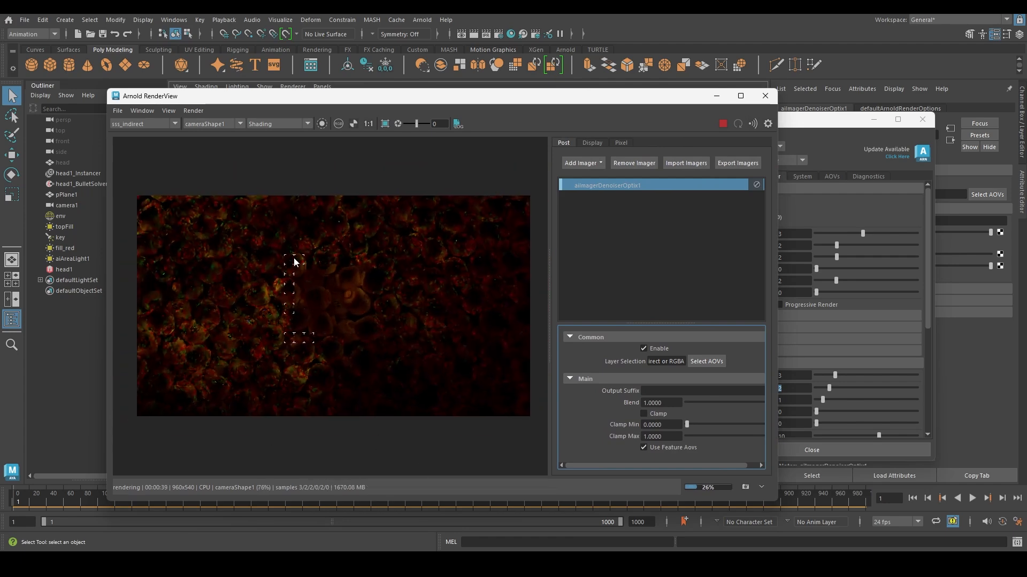
scroll(308, 261, "up", 1)
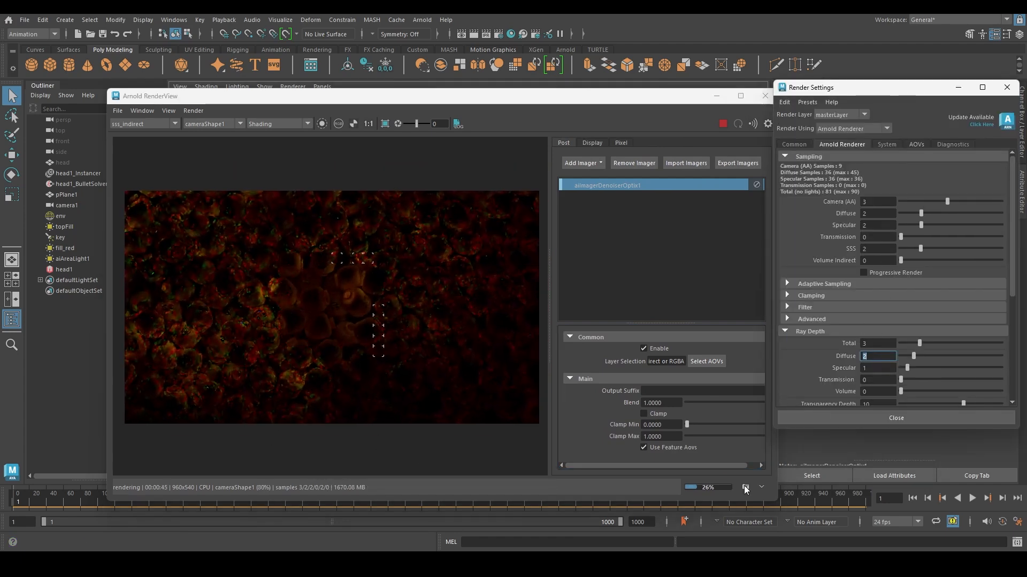
left_click(744, 486)
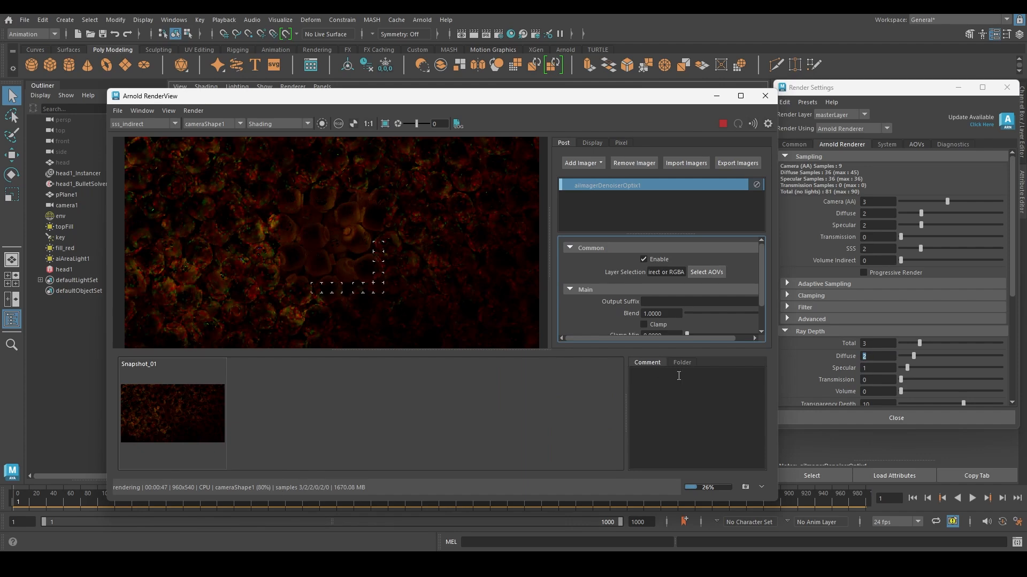
- Set the Diffuse ray depth to 1
left_click(873, 355)
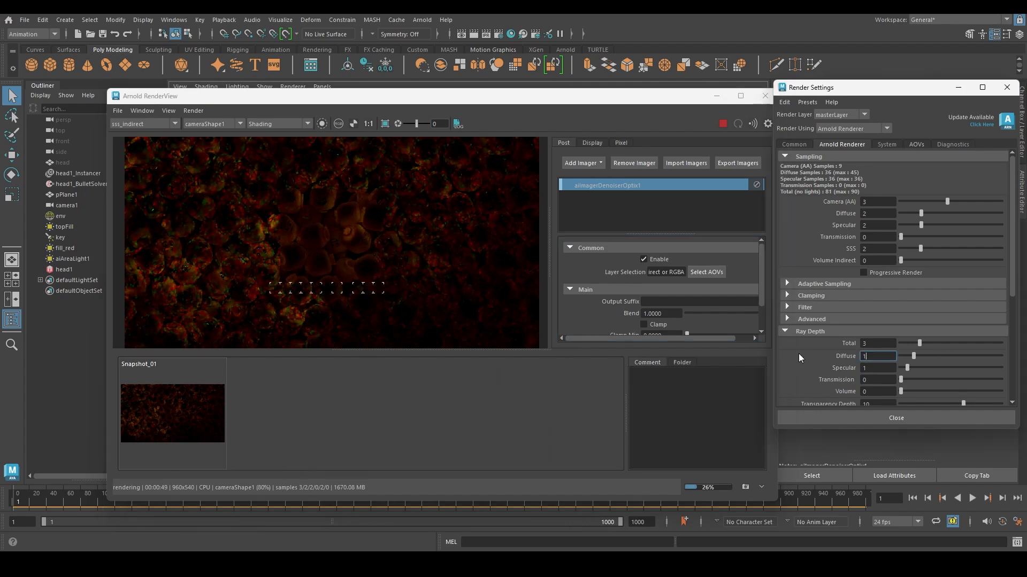
type("1")
key("Return")
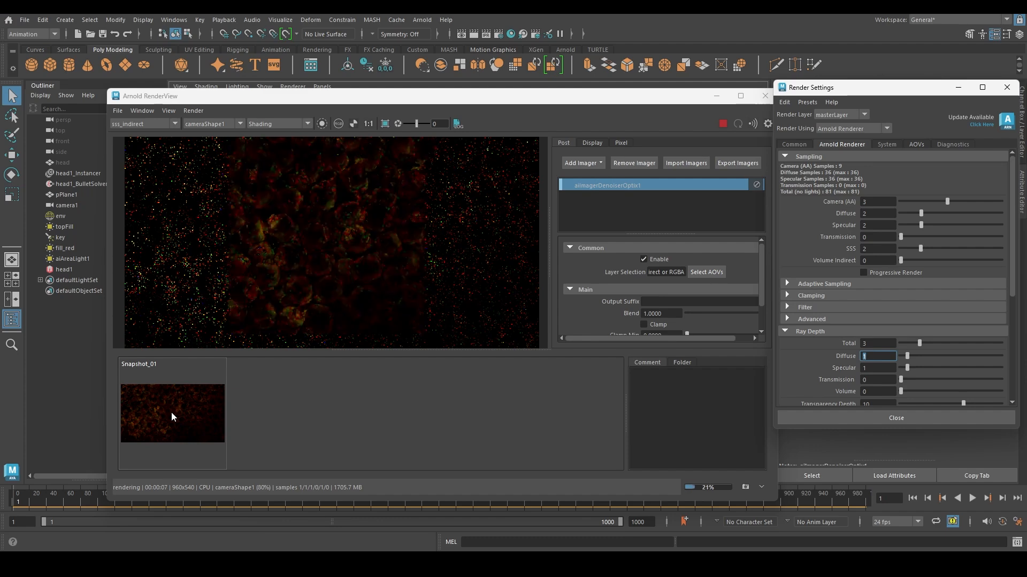
- Limit the sss_indirect render to a crop region over the central heads and enlarge the image area above the snapshots
left_click(171, 413)
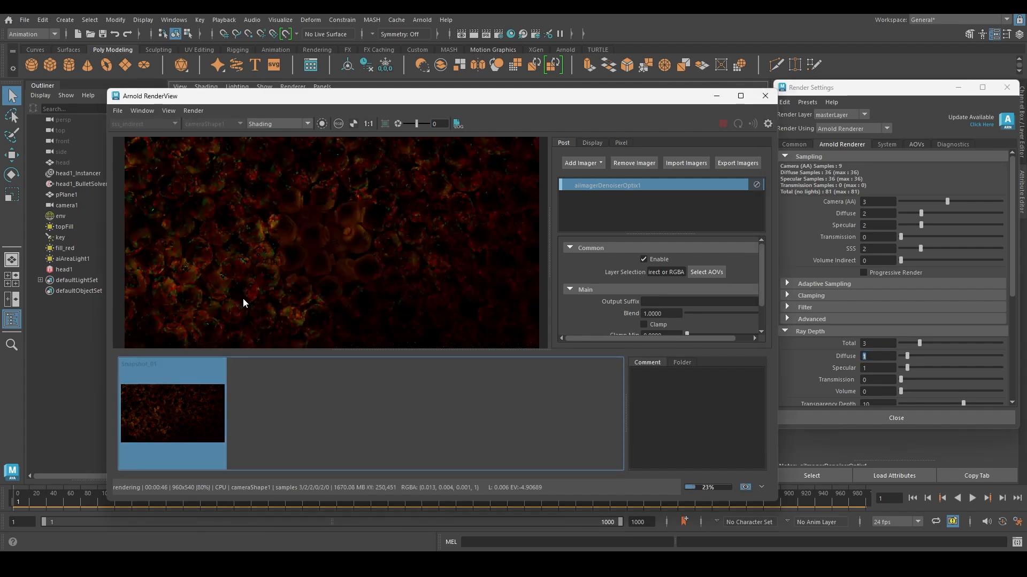
mouse_move(278, 188)
left_mouse_down("shift")
mouse_move(348, 269)
mouse_move(375, 279)
left_mouse_up("shift")
left_click(166, 422)
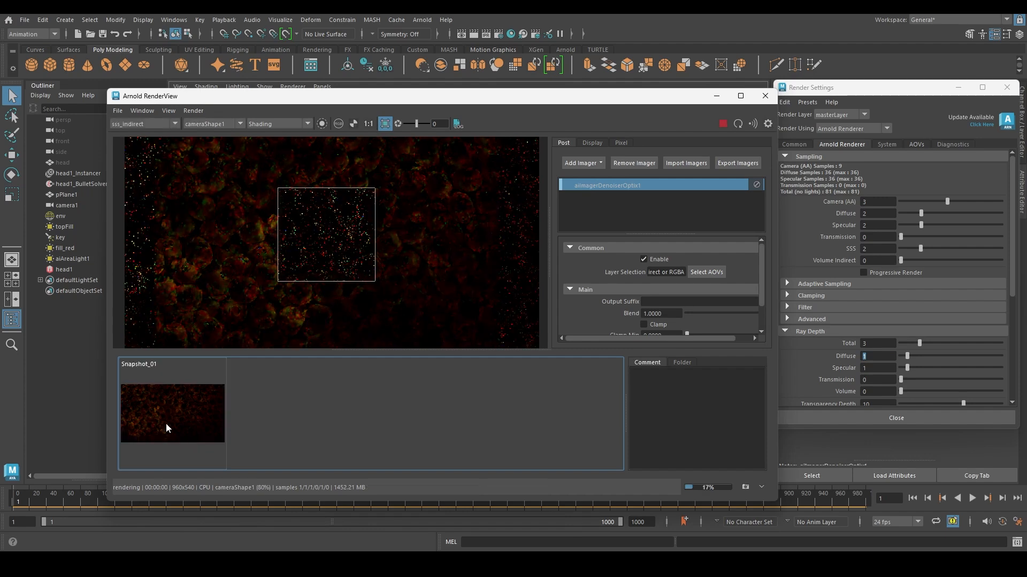
scroll(348, 243, "up", 5)
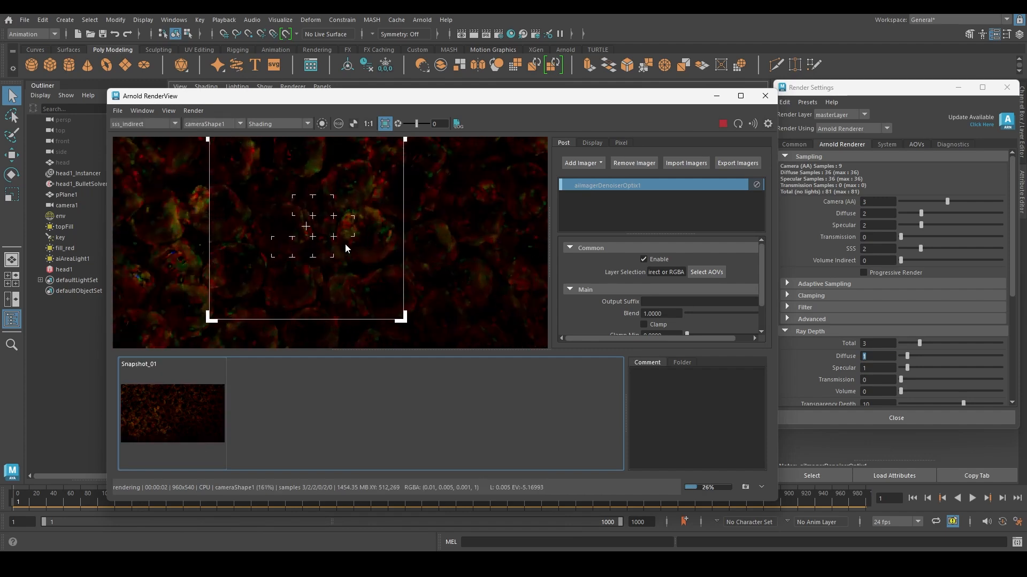
scroll(346, 245, "down", 1)
left_click_drag(411, 353, 414, 423)
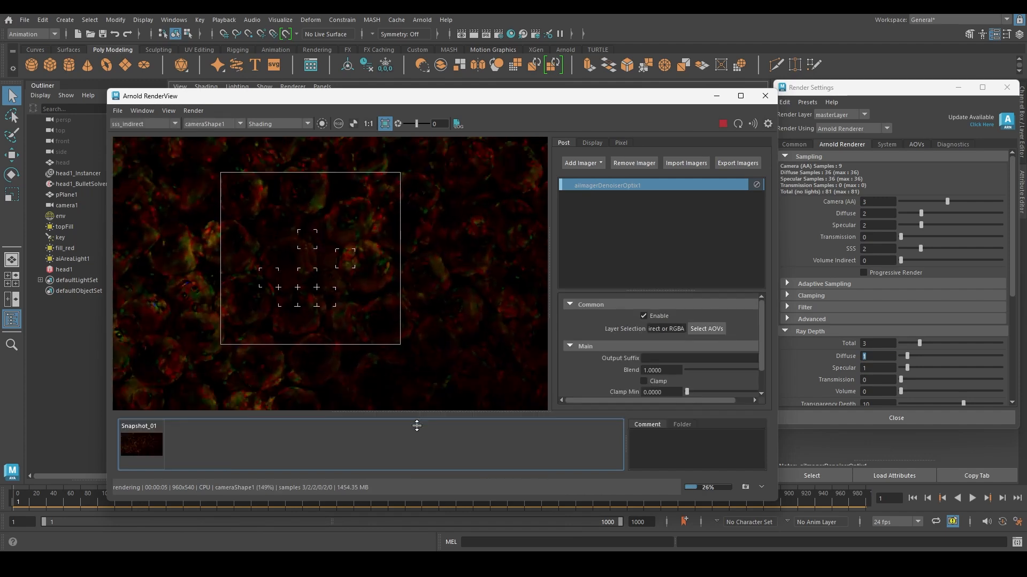
- Compare the live sss_indirect render of the cropped heads with Snapshot_01 by switching back and forth between them
left_click(126, 455)
left_click(126, 455)
left_click(125, 455)
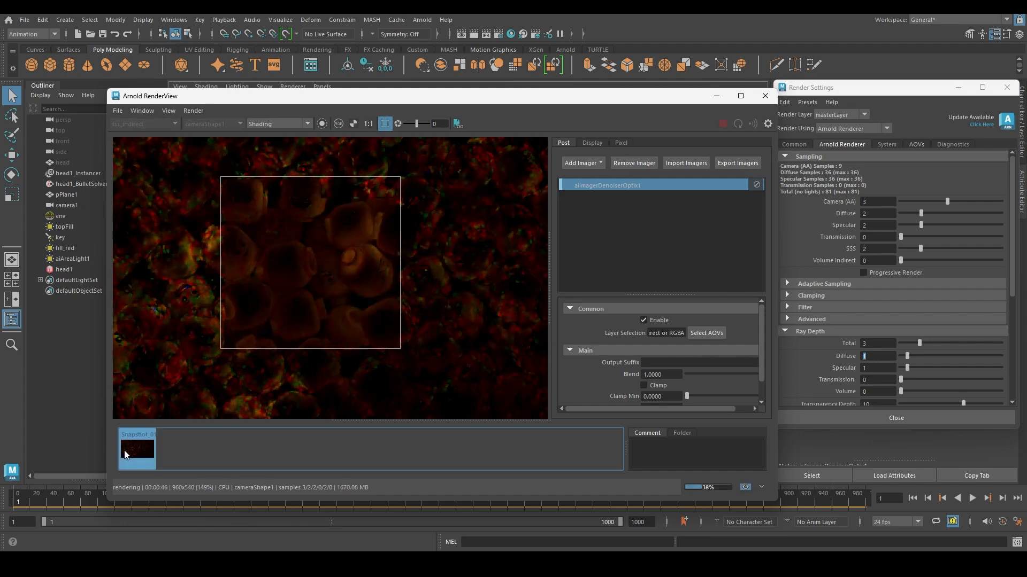
left_click(125, 455)
left_click(125, 455)
left_click(125, 455)
left_click(126, 455)
left_click(126, 455)
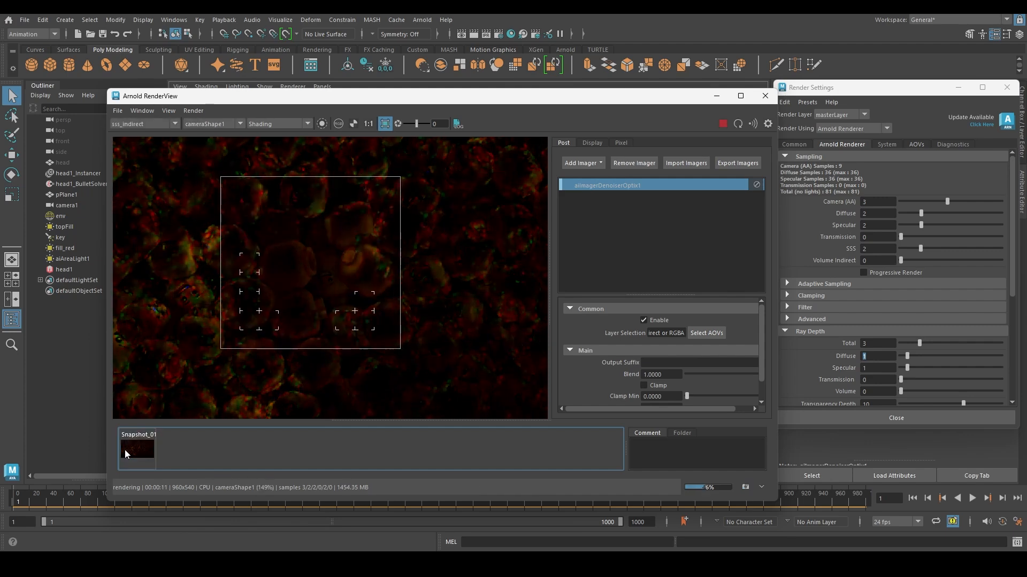
left_click(125, 455)
left_click(126, 455)
left_click(125, 455)
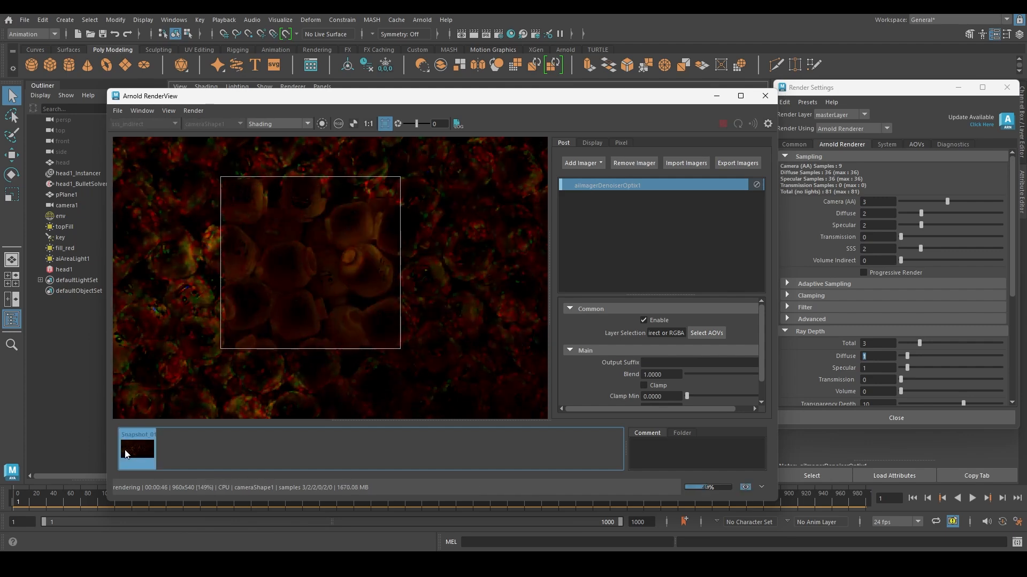
- Reposition the render view window, recheck Snapshot_01 against the live render, and store a second snapshot of the cropped sss_indirect render
left_click(126, 455)
left_click(125, 455)
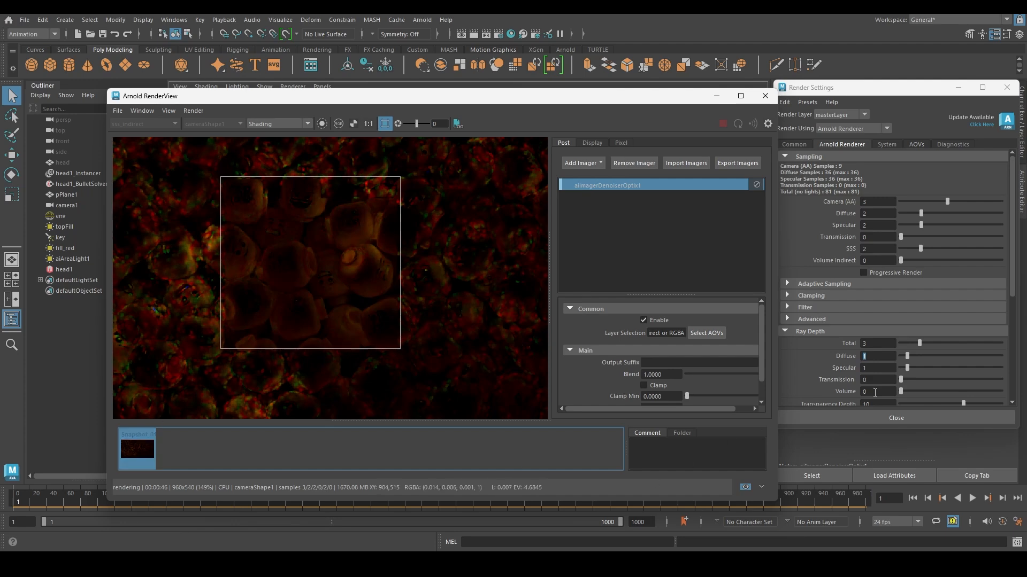
left_click_drag(877, 358, 835, 358)
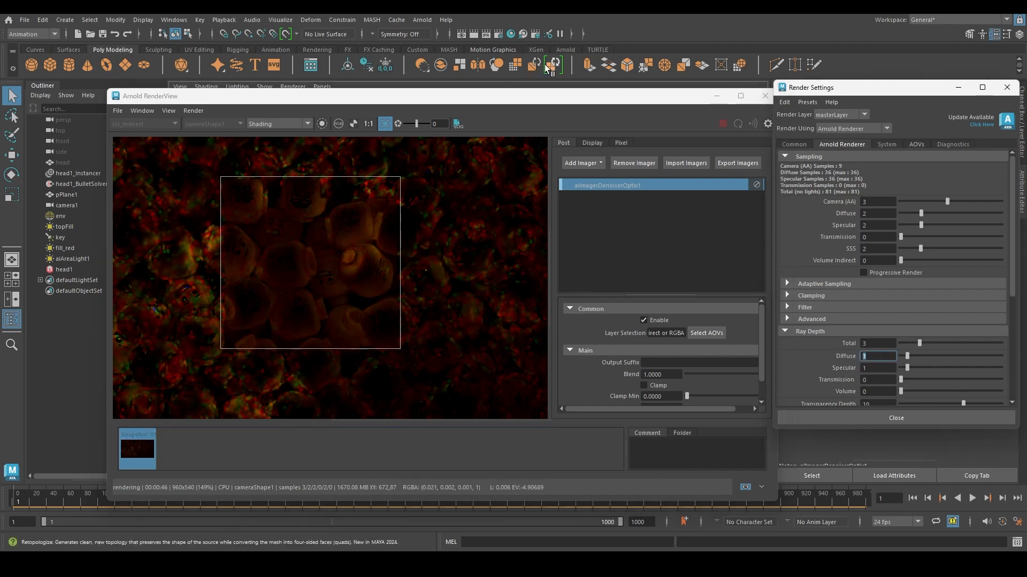
left_click_drag(543, 100, 523, 77)
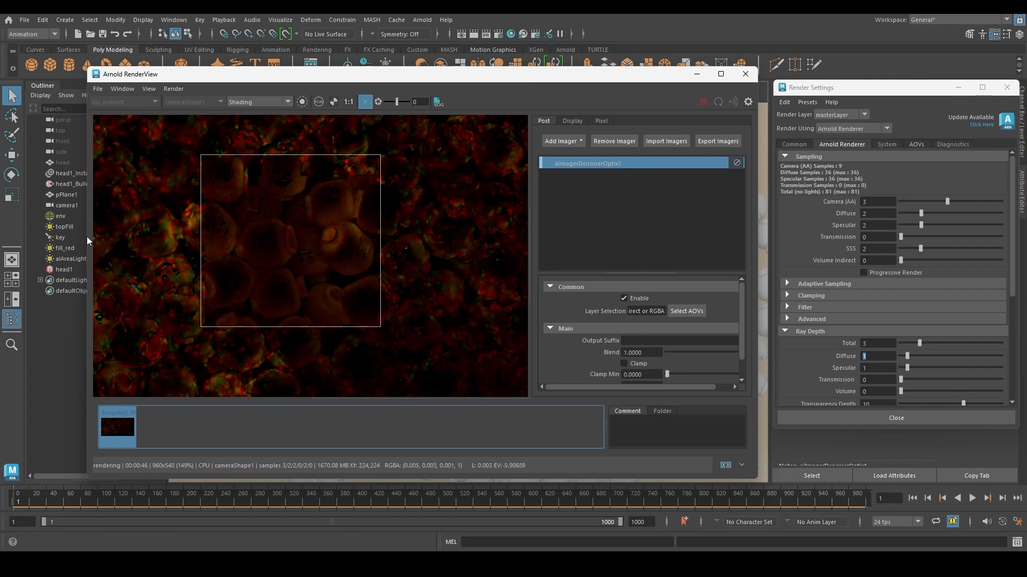
left_click(122, 431)
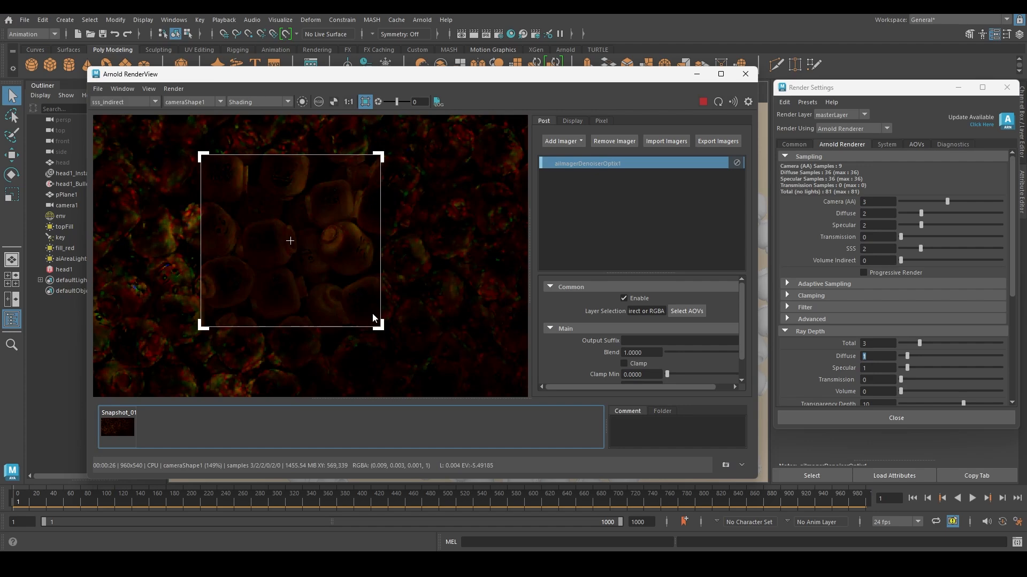
left_click(726, 465)
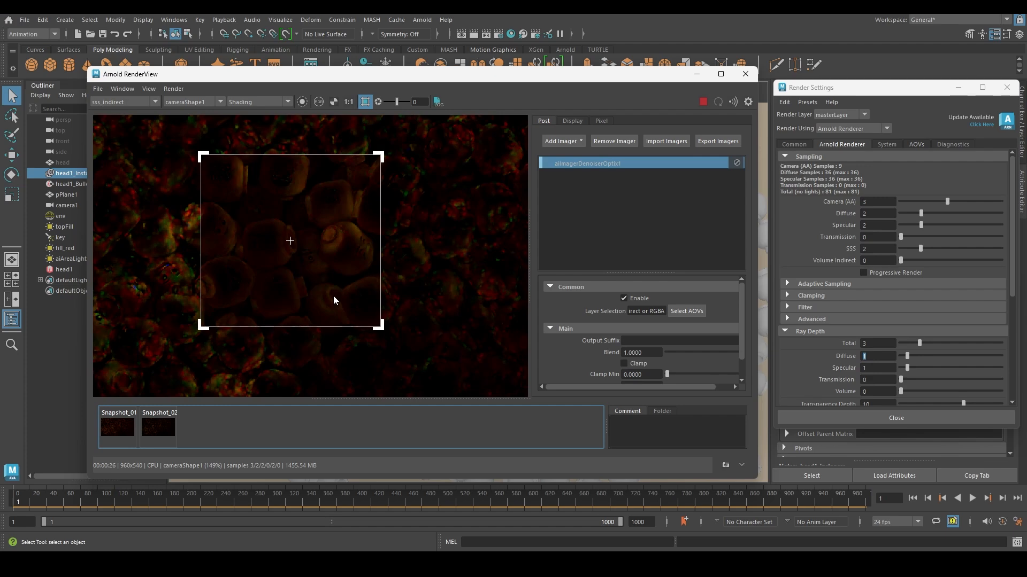
- Compare Snapshot_01 with Snapshot_02, and set the Diffuse ray depth to 3
left_click(874, 356)
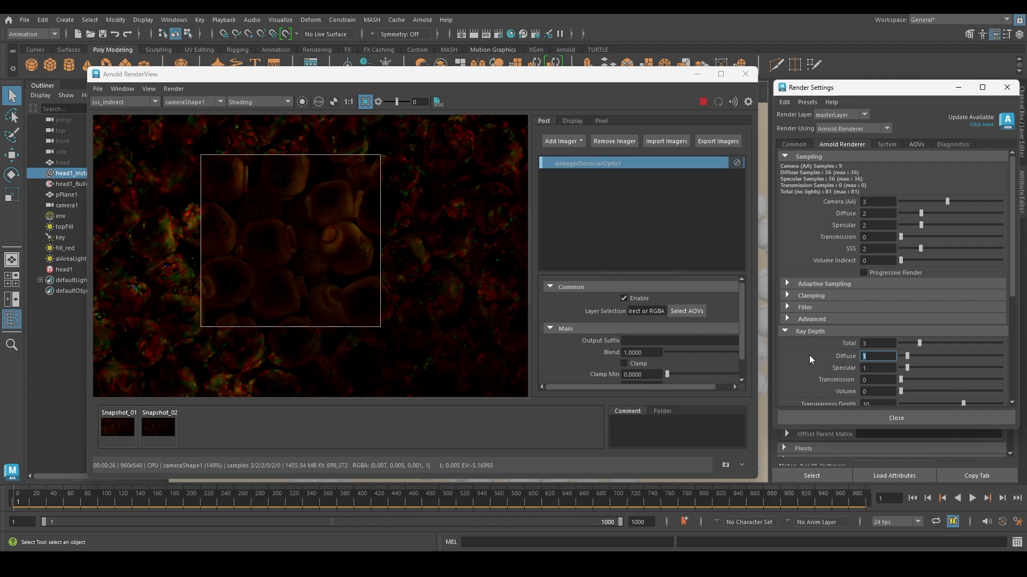
left_click(113, 432)
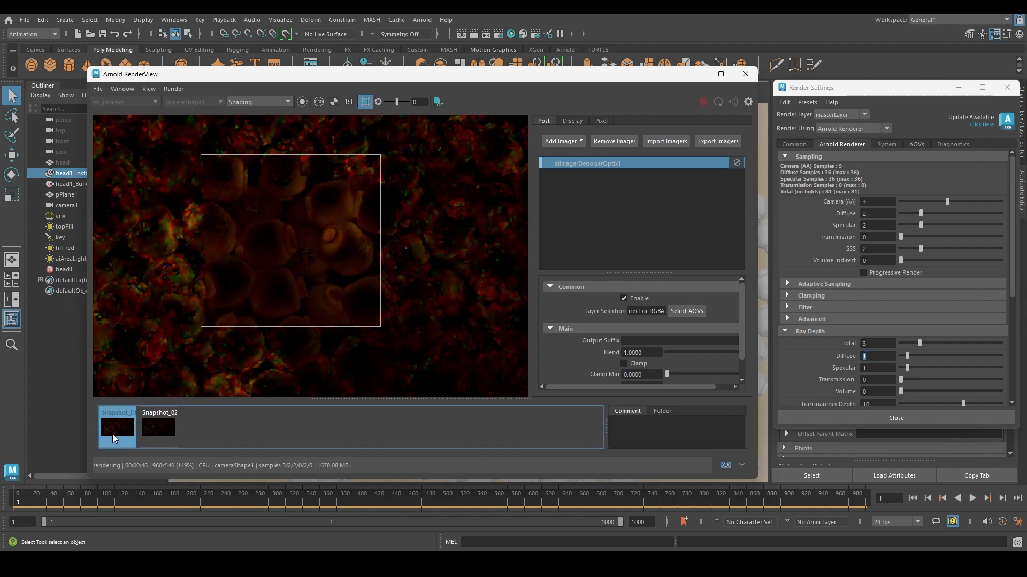
left_click(155, 429)
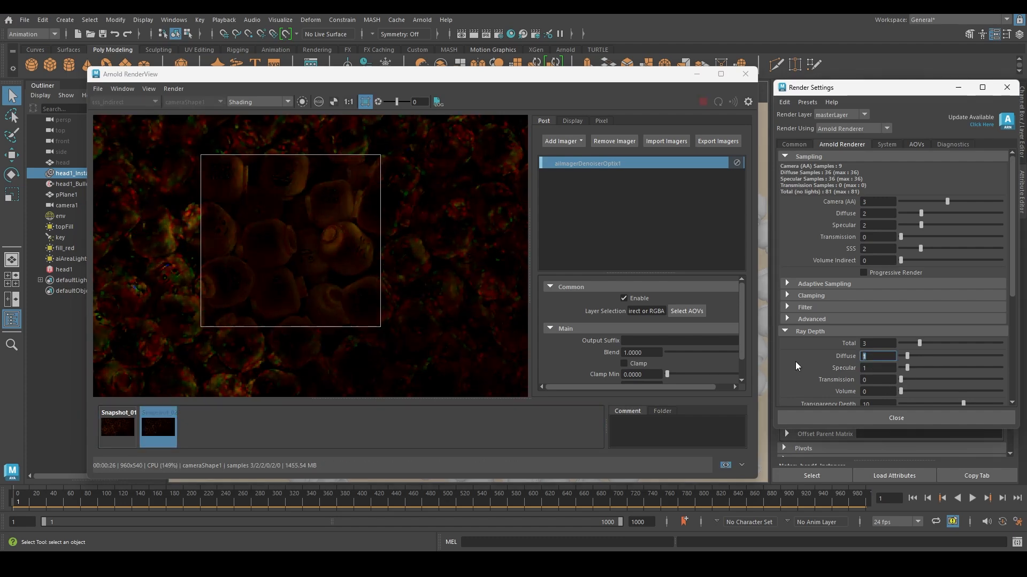
type("3")
key("Return")
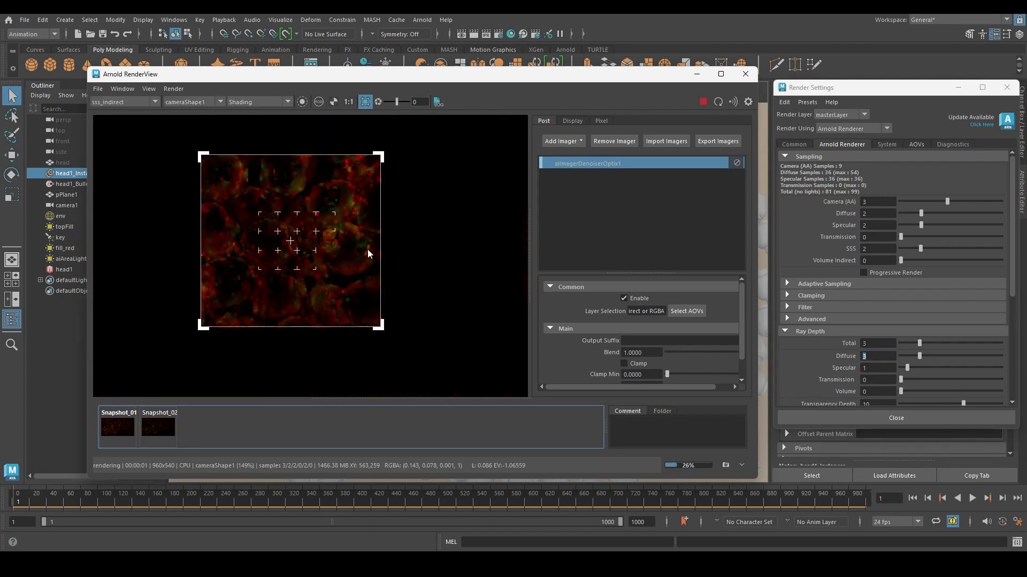
- Compare the refining sss_indirect render with Snapshot_01 by switching back and forth between them
left_click(111, 434)
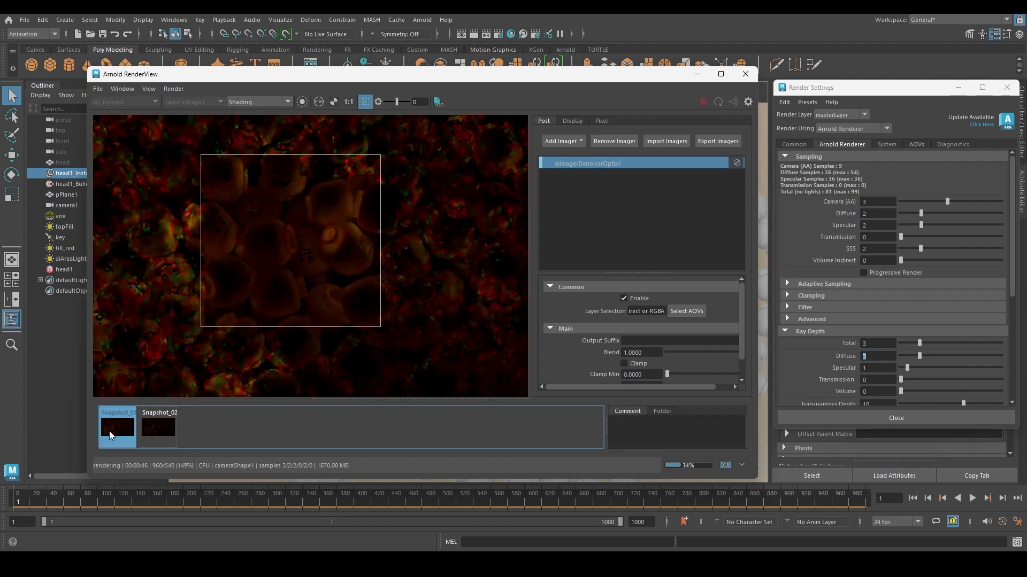
left_click(110, 431)
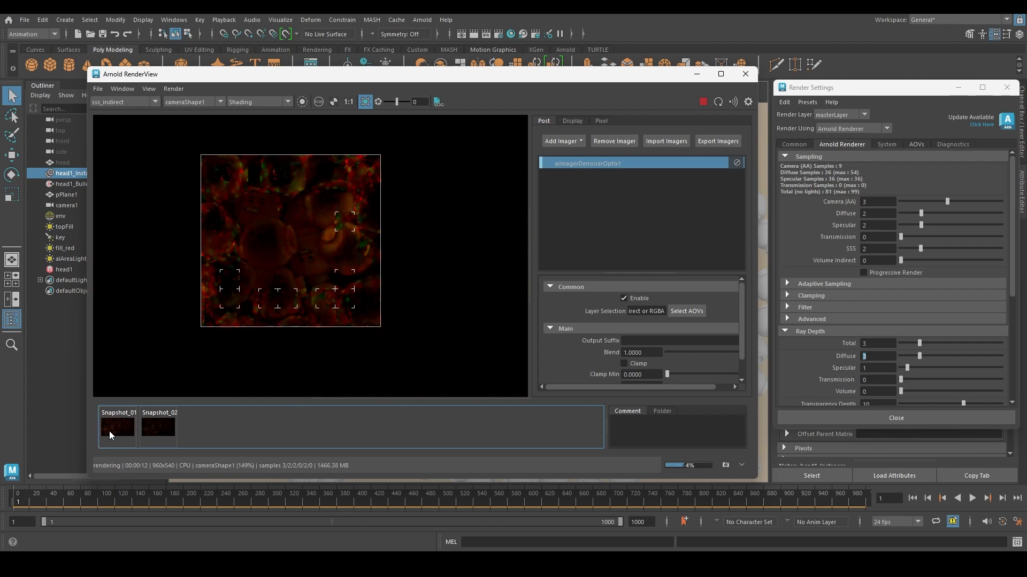
left_click(109, 431)
left_click(109, 431)
left_click(109, 431)
left_click(109, 431)
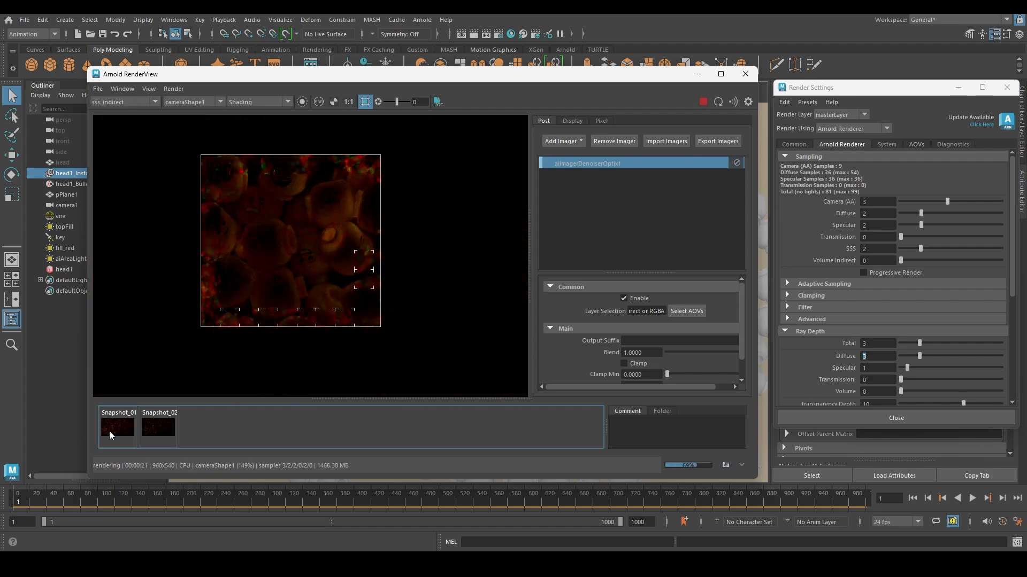
left_click(109, 431)
- Compare the live sss_indirect render with Snapshot_02 by repeatedly switching between them
left_click(154, 434)
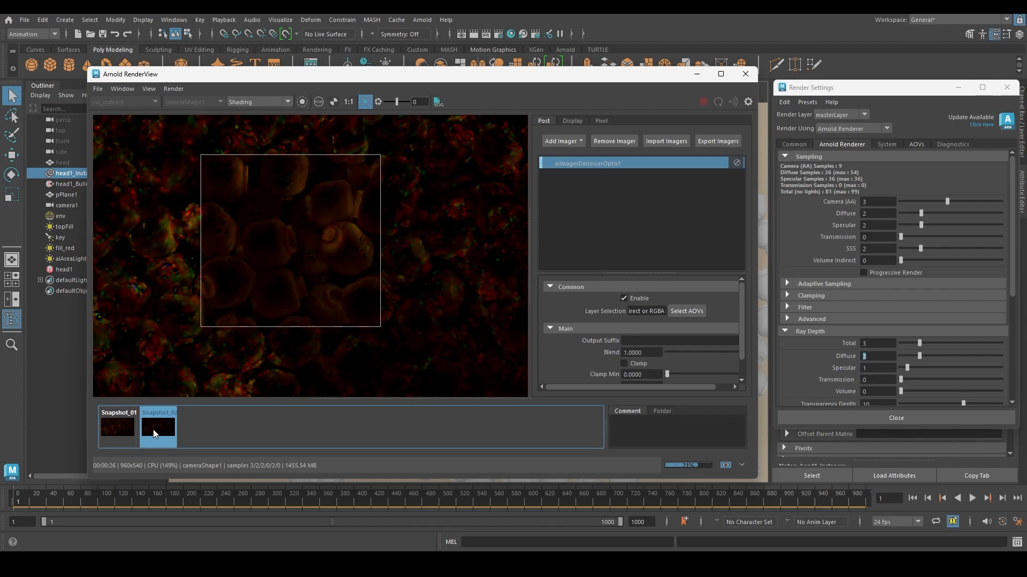
left_click(153, 431)
left_click(154, 431)
left_click(154, 431)
left_click(154, 431)
left_click(154, 431)
left_click(153, 431)
left_click(153, 431)
left_click(154, 431)
left_click(153, 431)
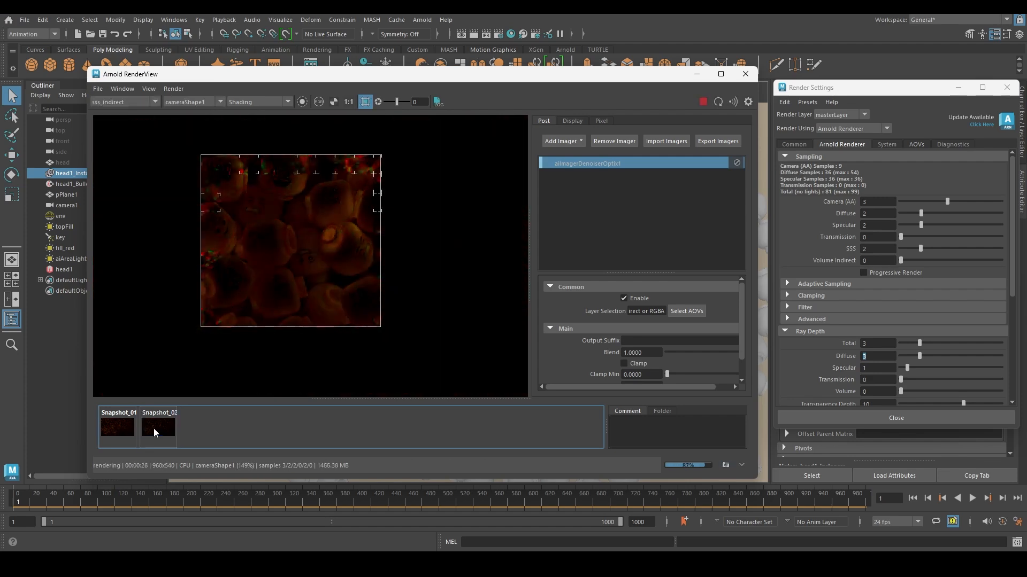
left_click(153, 428)
left_click(153, 428)
- Check the Beauty pass, return to sss_indirect, and store a snapshot of the cropped render
left_click(136, 101)
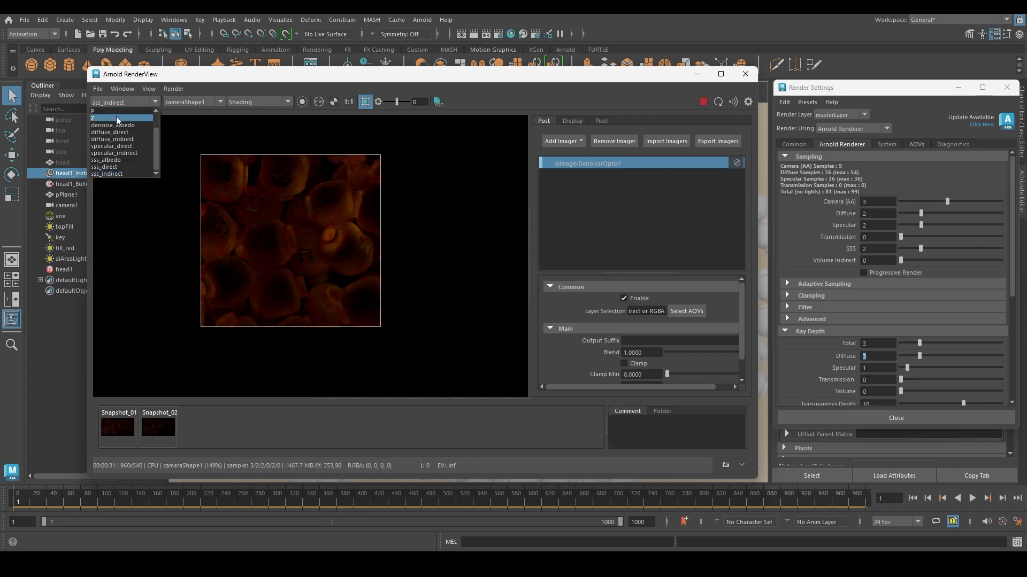
scroll(111, 131, "up", 4)
left_click(108, 111)
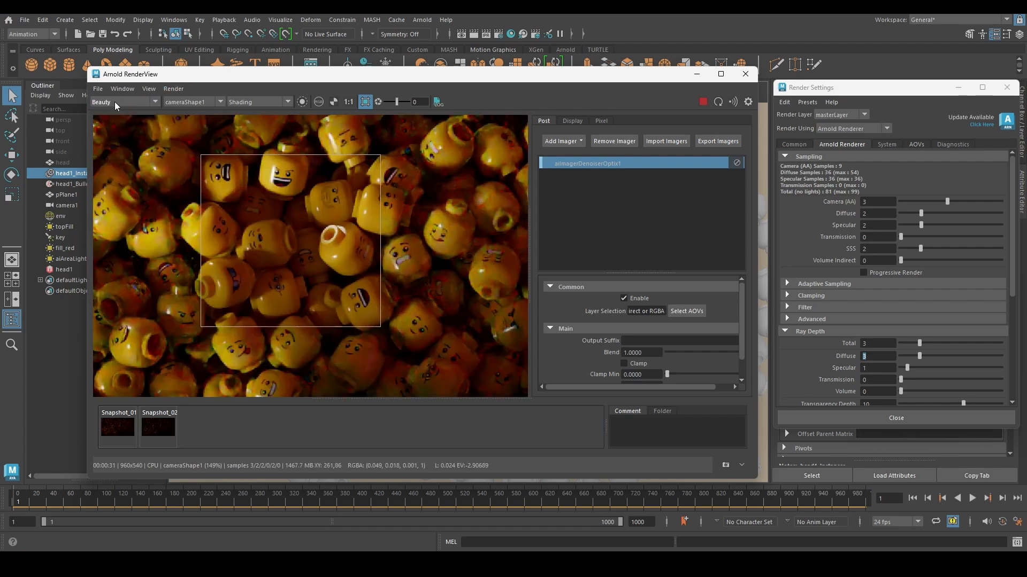
left_click(114, 102)
left_click(123, 169)
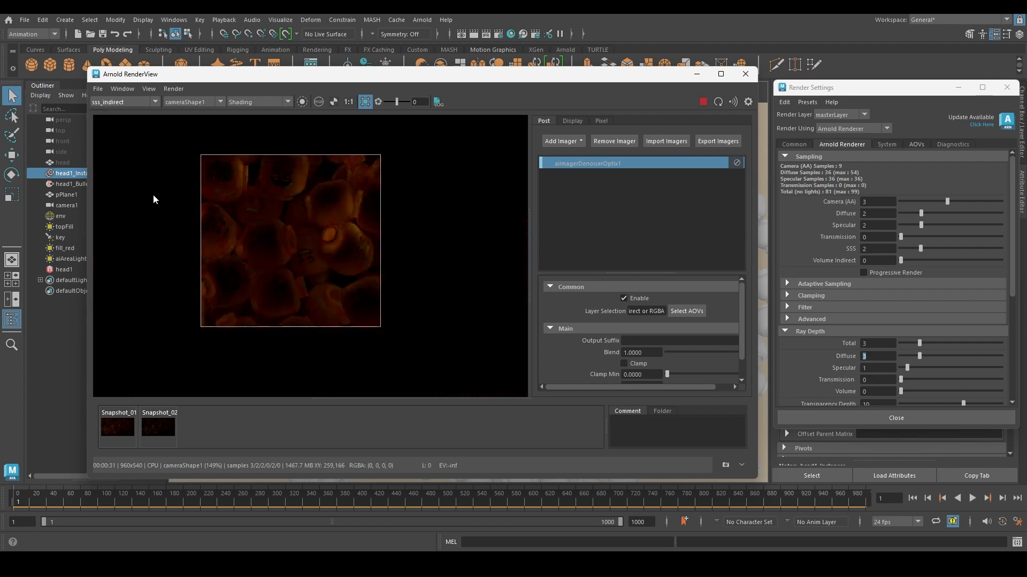
left_click(726, 465)
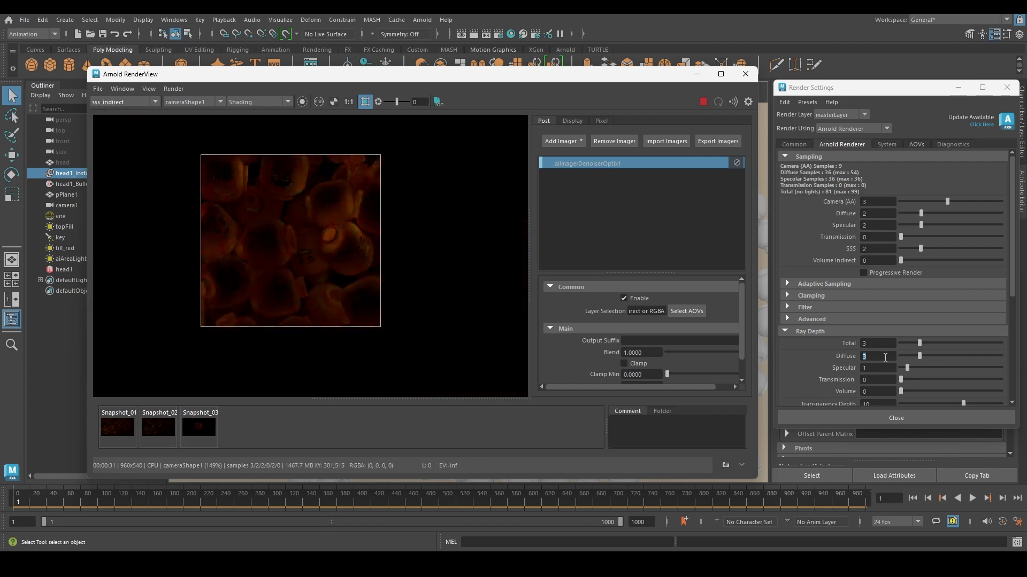
- Set the Diffuse ray depth to 4 and check the new sss_indirect render against Snapshot_01 and Snapshot_03
type("4")
key("Return")
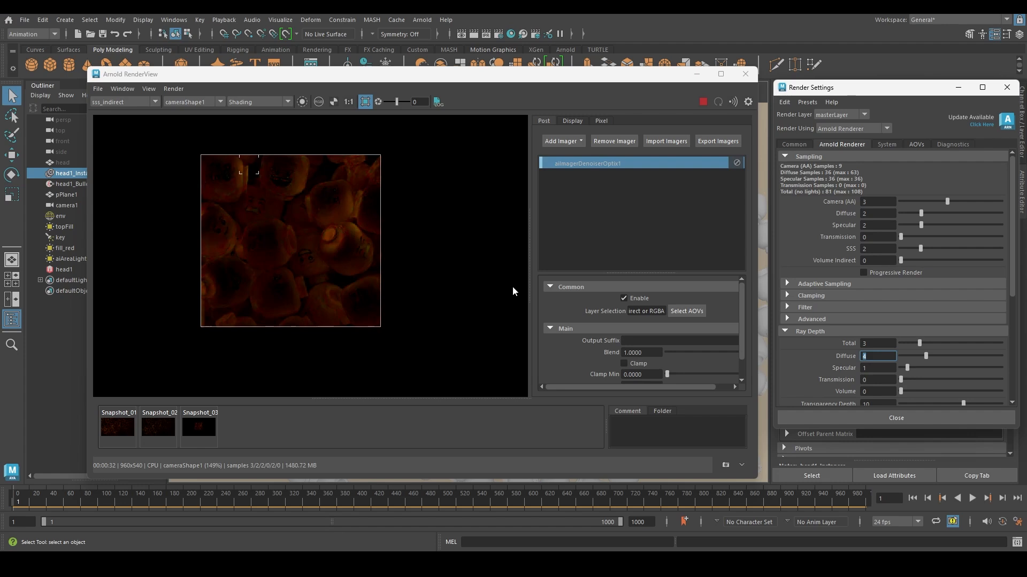
left_click(122, 434)
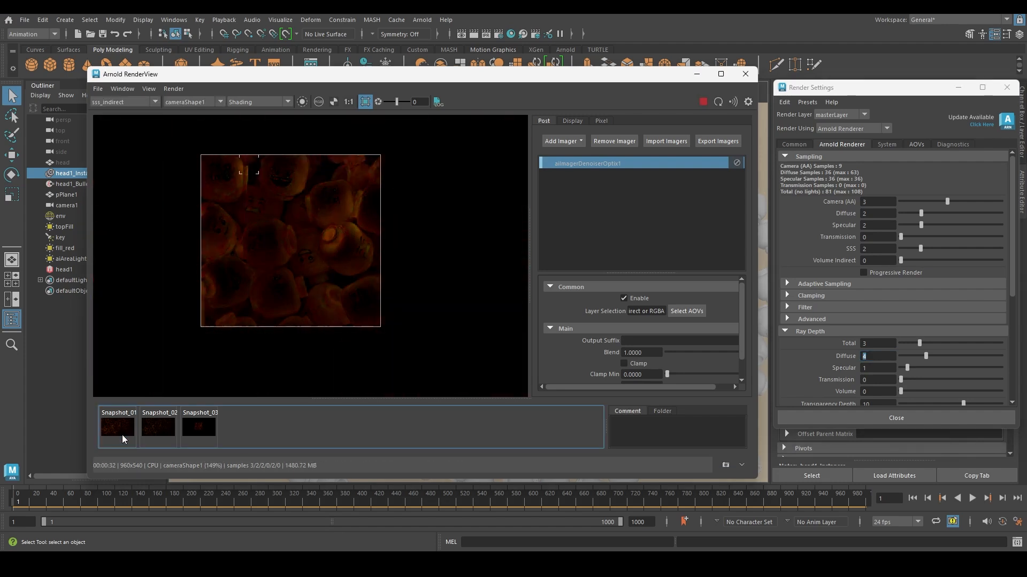
left_click(122, 435)
left_click(122, 435)
left_click(194, 429)
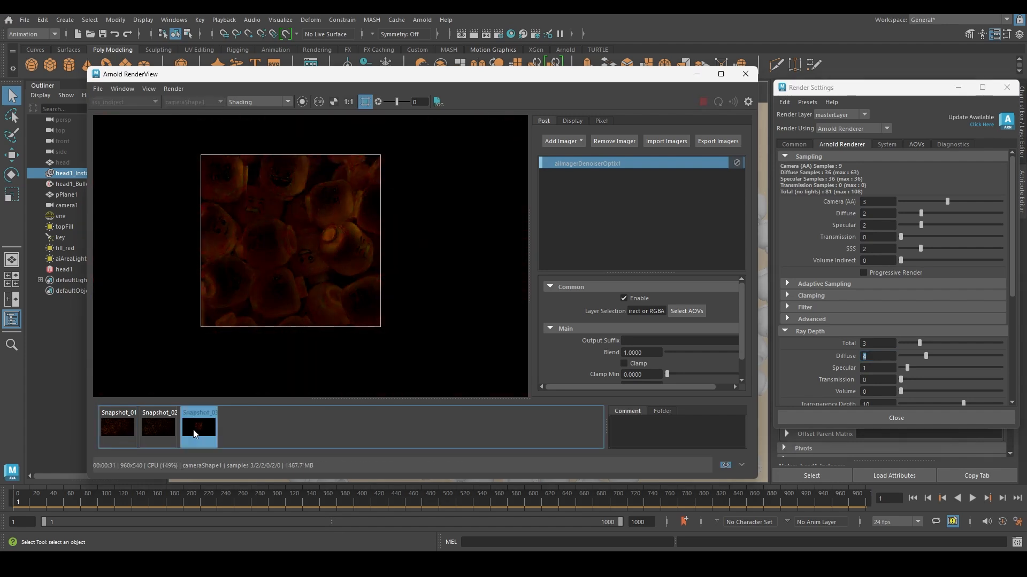
left_click(194, 430)
- Compare Snapshot_01, Snapshot_03 and the live sss_indirect render at closer range
left_click(118, 426)
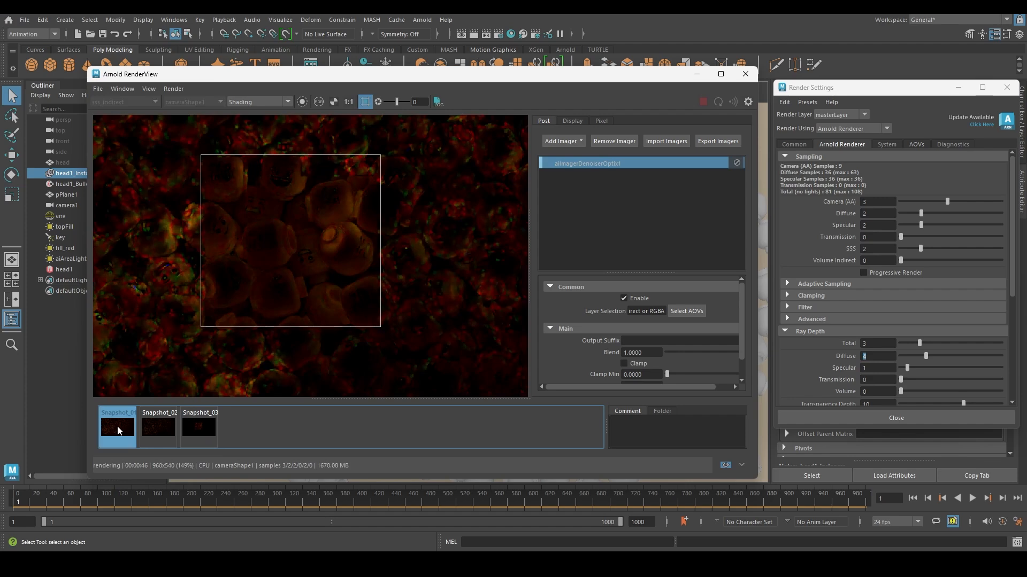
left_click(203, 429)
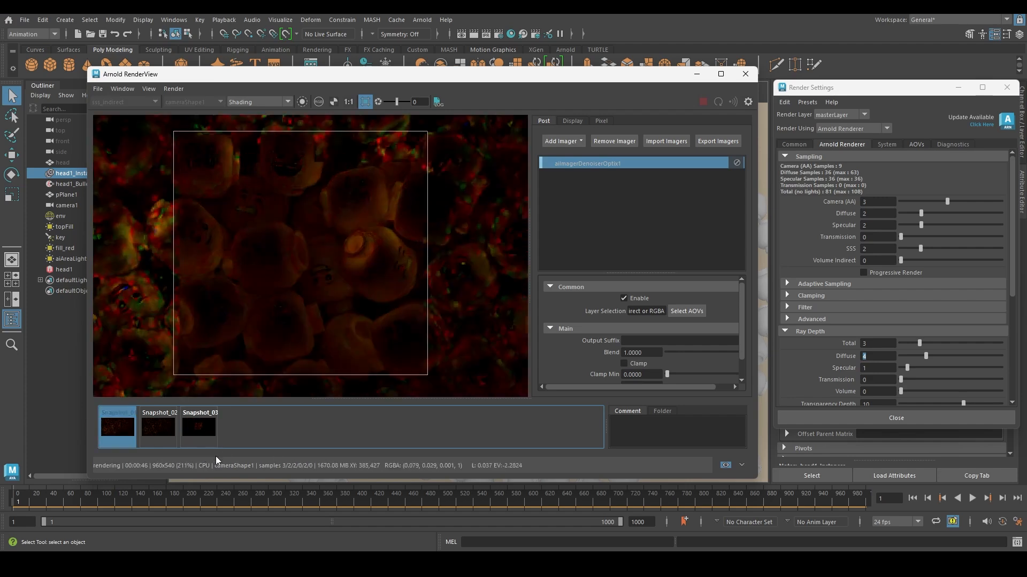
left_click(204, 430)
left_click(109, 434)
left_click(200, 432)
left_click(201, 432)
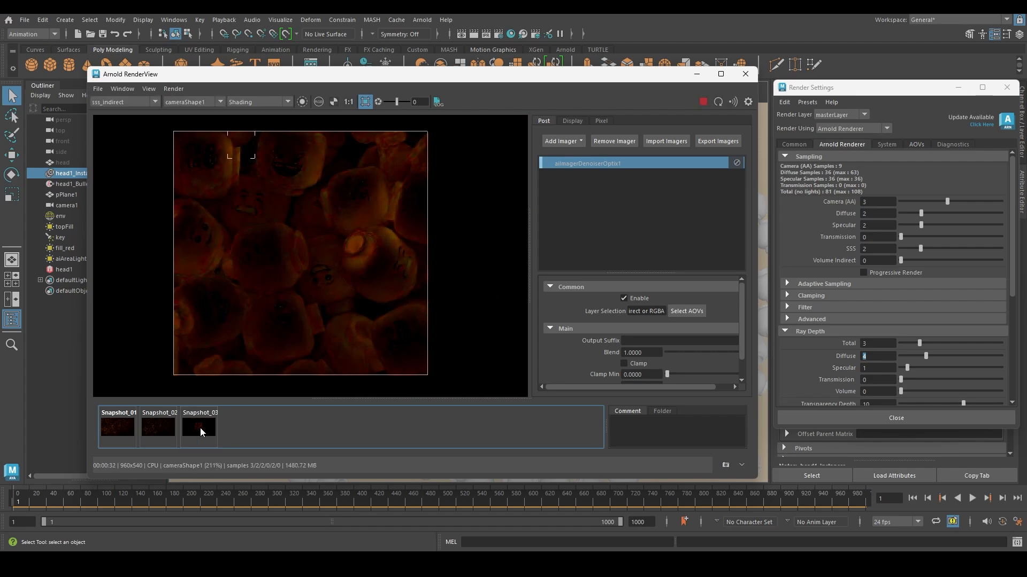
left_click(200, 431)
left_click(201, 431)
left_click(200, 431)
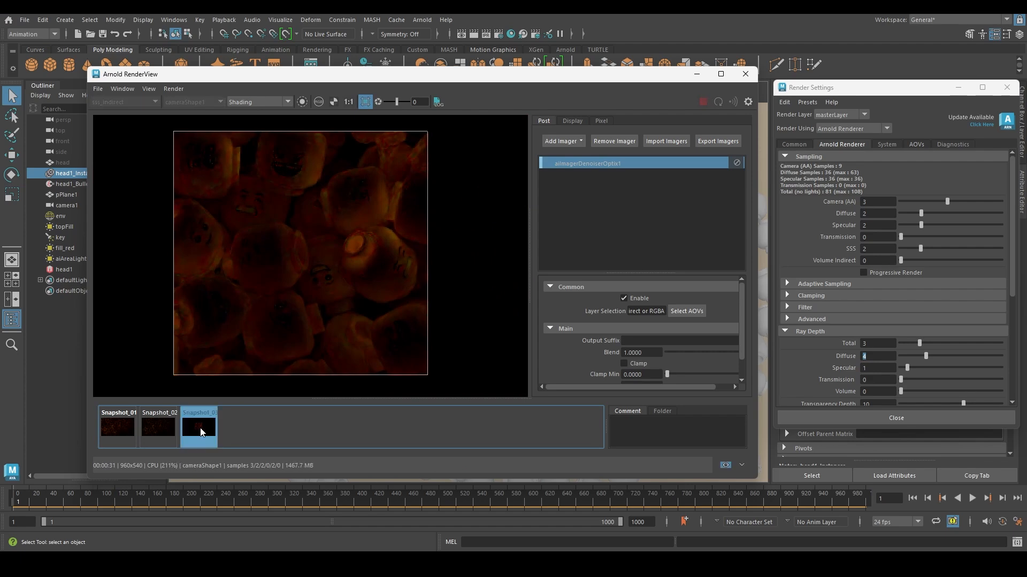
left_click(201, 432)
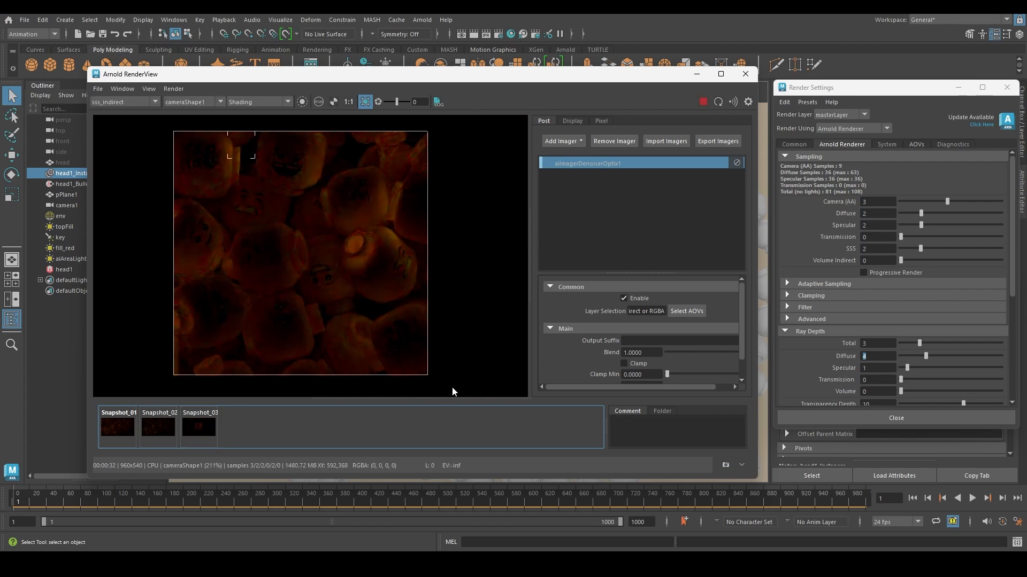
- Set the Diffuse ray depth back to 3
left_click_drag(875, 356, 756, 357)
type("3")
key("Return")
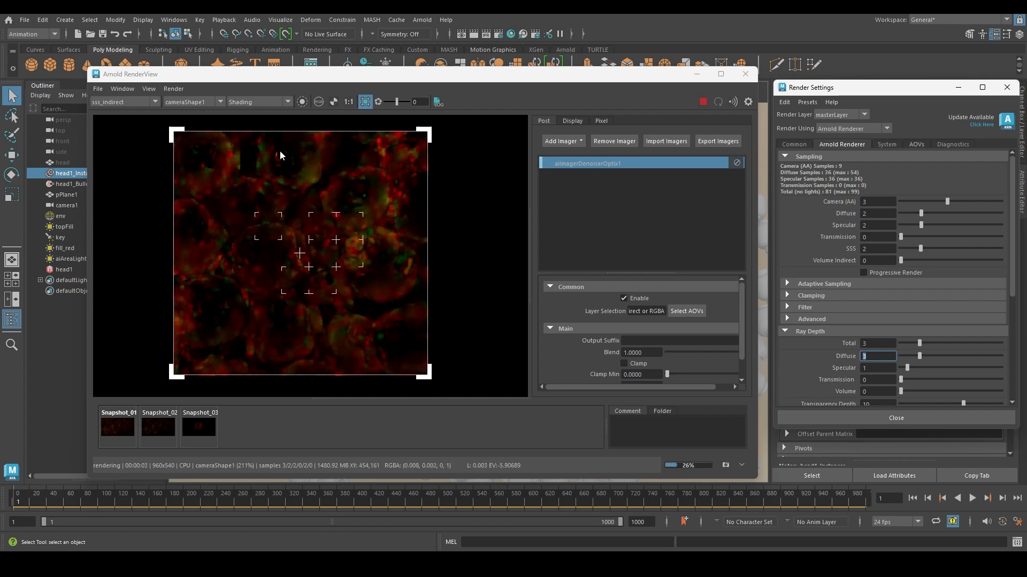
- Display the specular_indirect pass and store snapshots of its cropped render
left_click(121, 103)
left_click(478, 239)
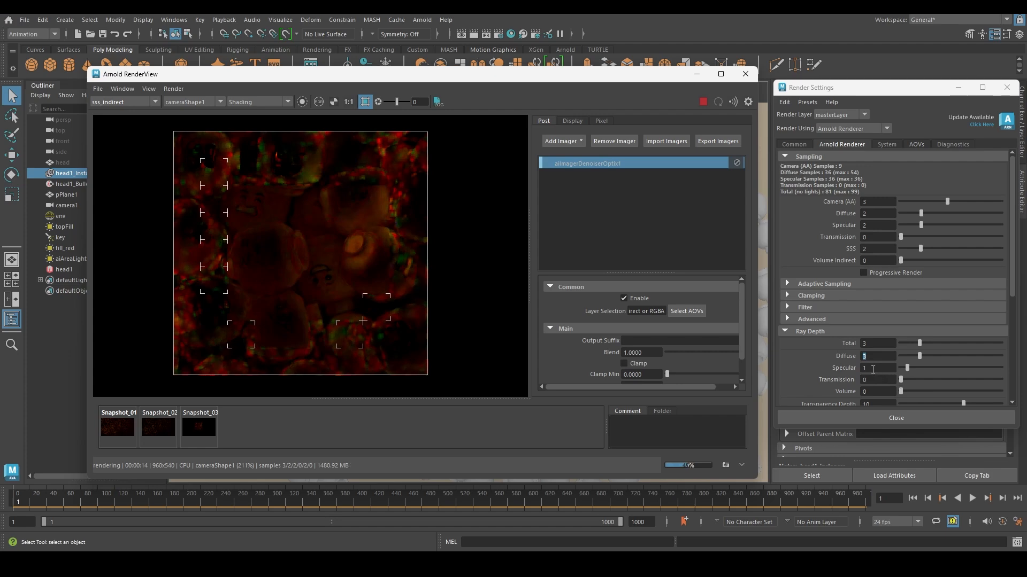
left_click(123, 101)
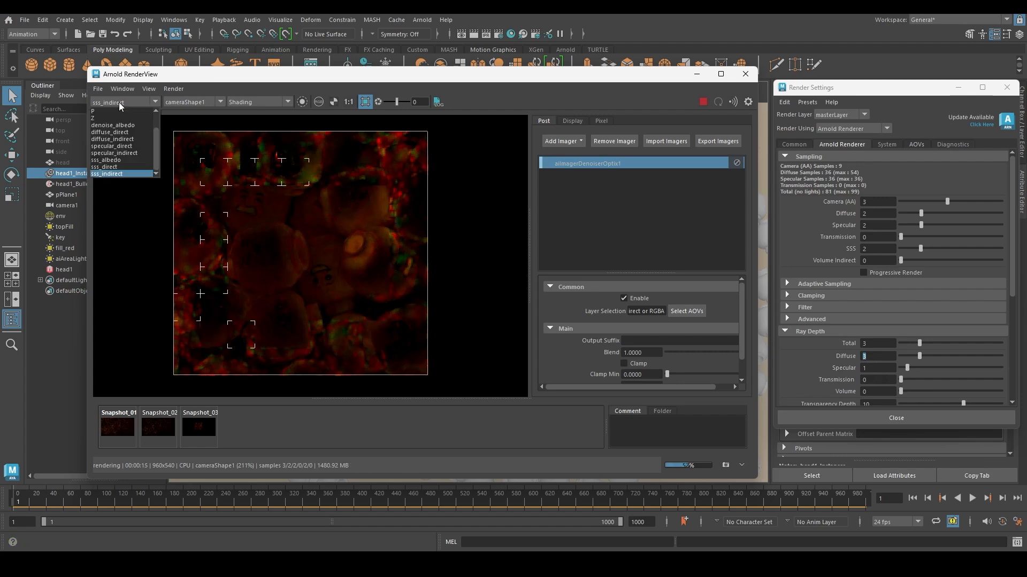
left_click(113, 153)
left_click(879, 368)
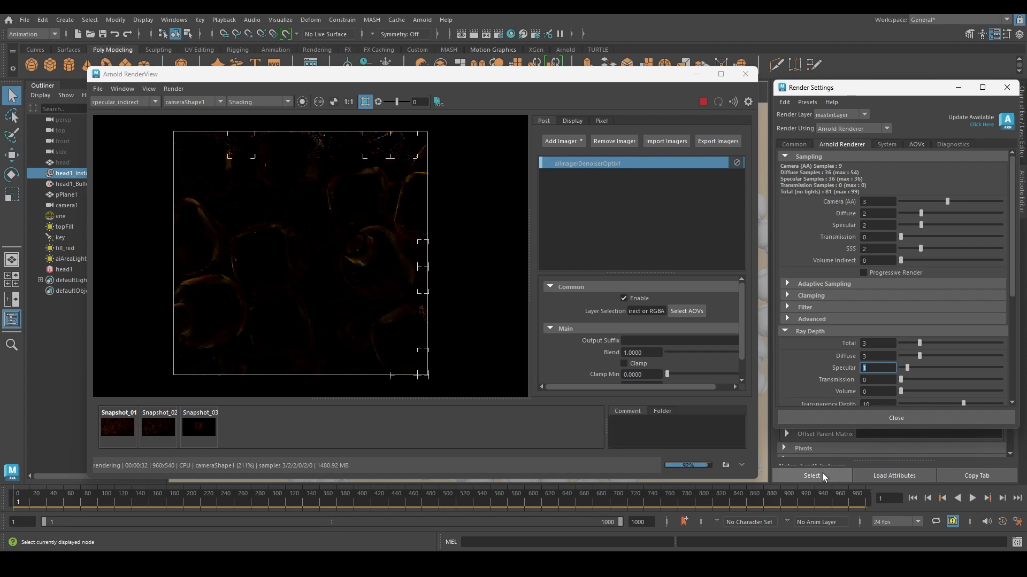
left_click(726, 465)
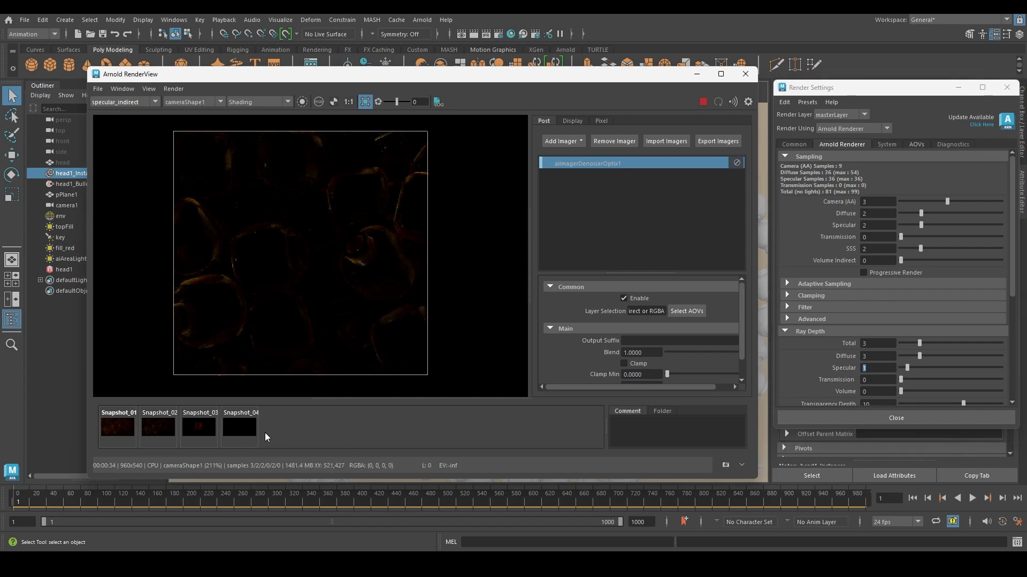
- Set the Specular ray depth to 2 and compare the live specular_indirect render with Snapshot_05 up close
type("2")
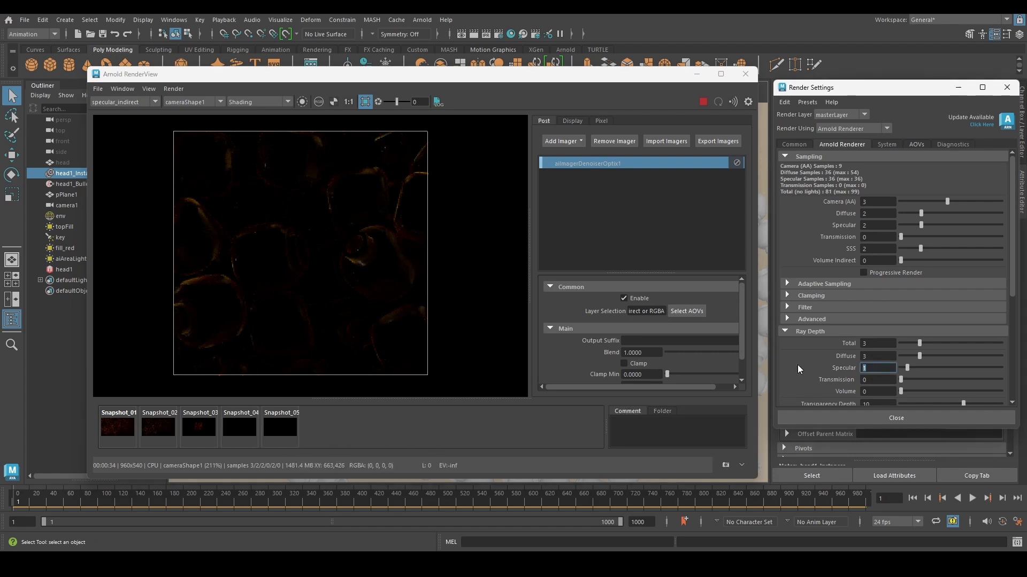
key("Return")
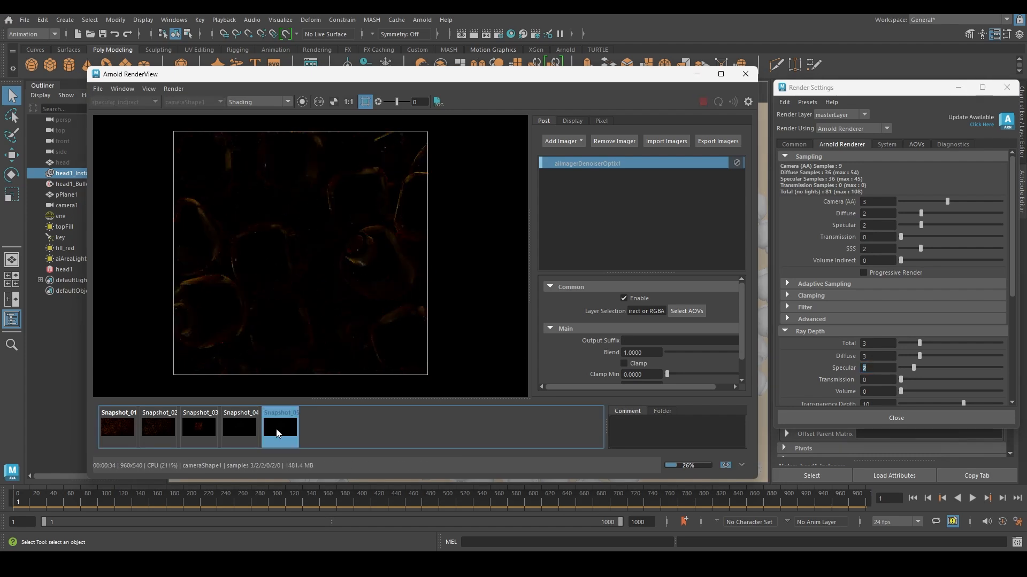
scroll(326, 312, "up", 4)
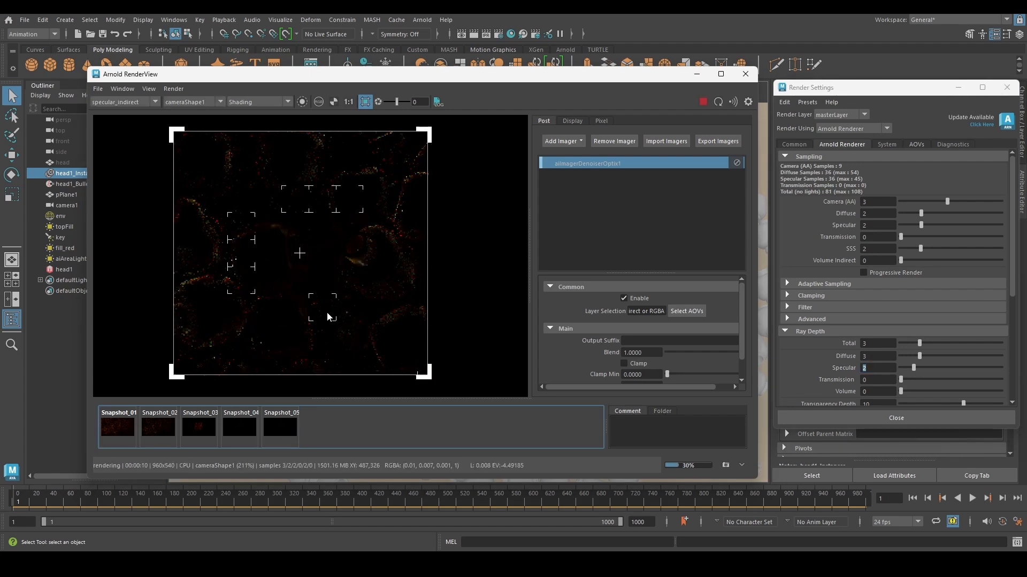
left_click(277, 426)
left_click(275, 424)
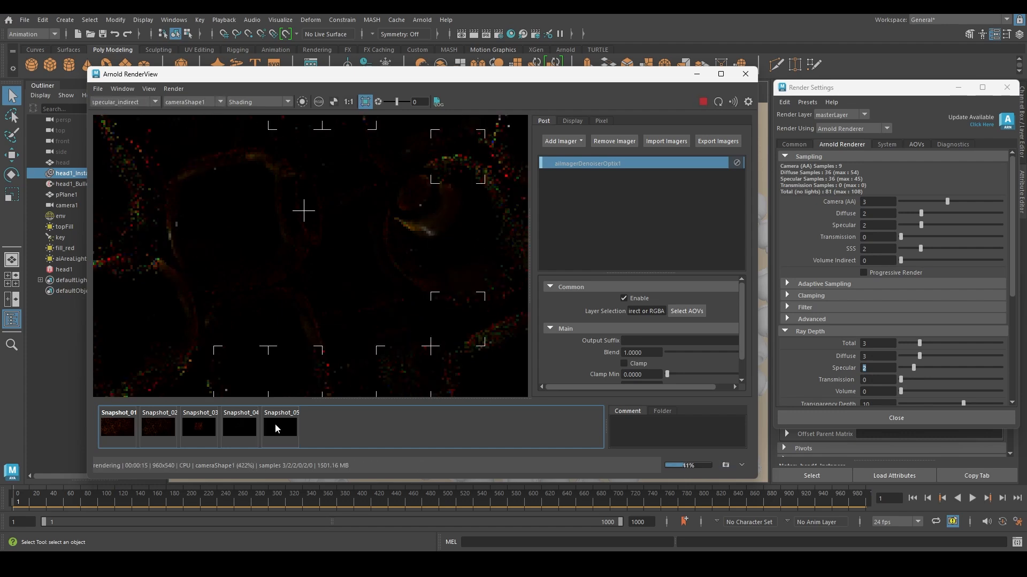
- Compare Snapshot_05 repeatedly with the live specular_indirect render up close
left_click(275, 423)
left_click(275, 423)
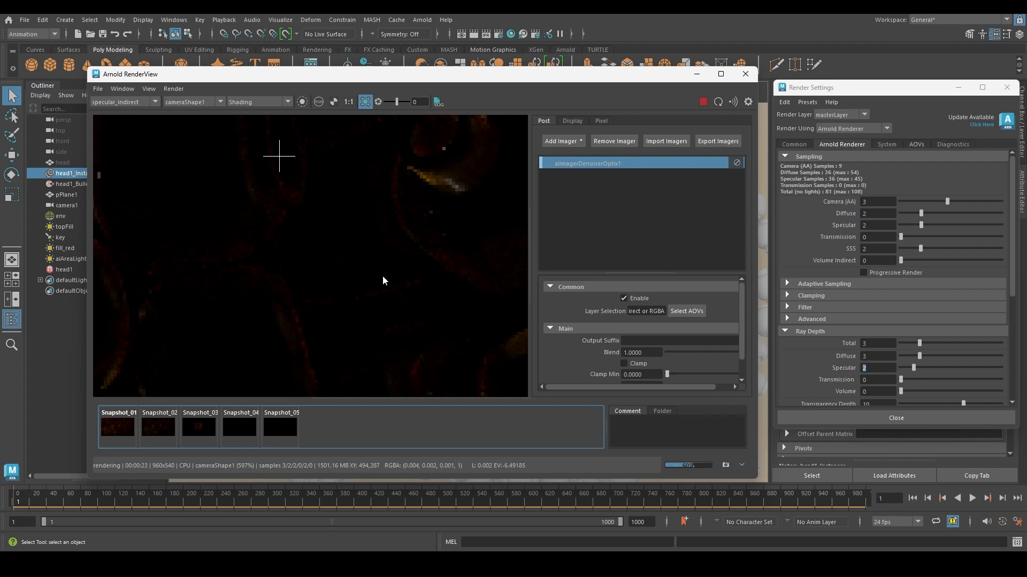
left_click(278, 433)
left_click(279, 434)
left_click(279, 433)
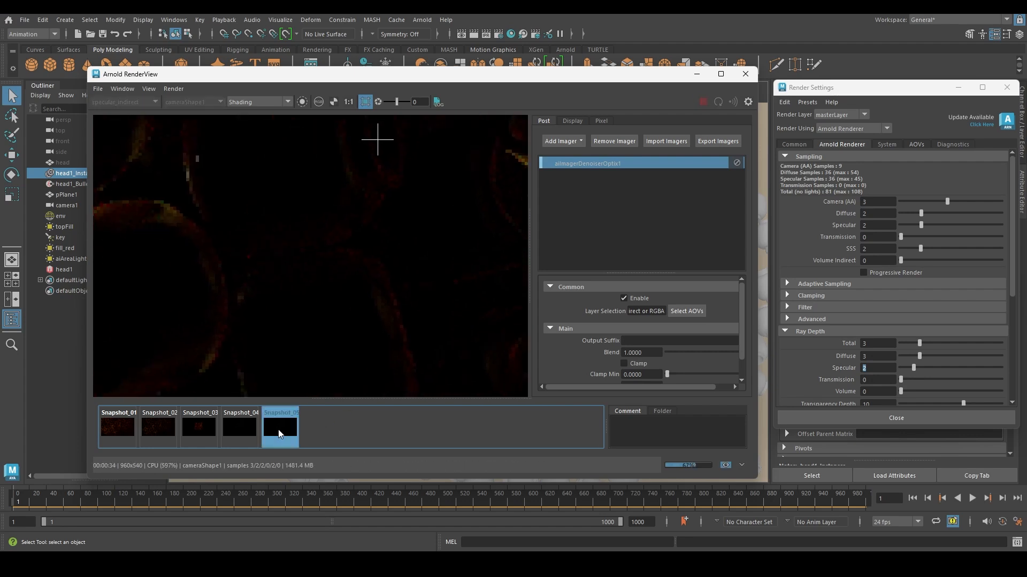
left_click(279, 434)
left_click(278, 434)
left_click(278, 433)
left_click(279, 434)
left_click(278, 433)
left_click(279, 432)
left_click(279, 431)
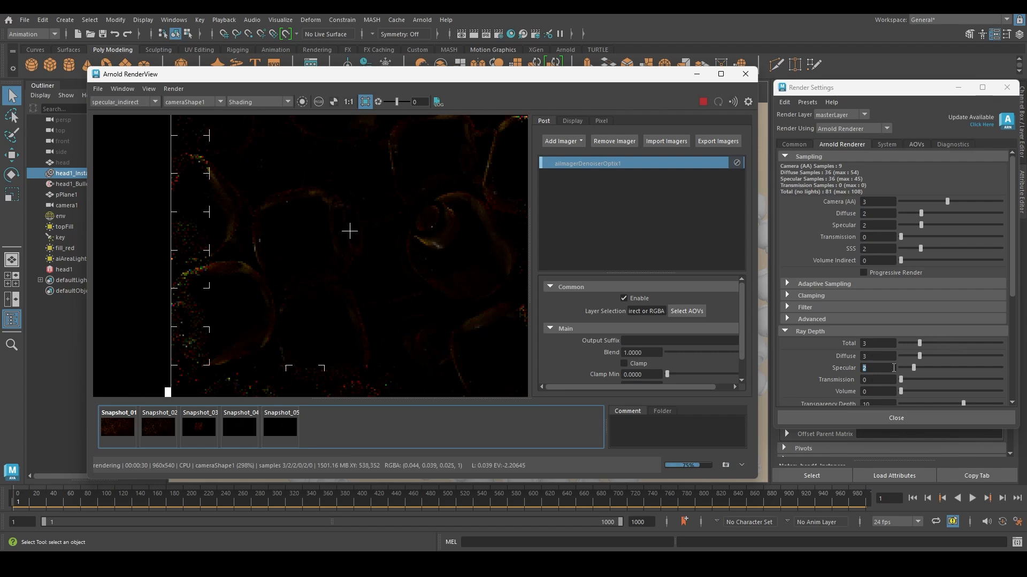
- Set the Specular ray depth to 1 and hide the render view's imager settings to show the whole cropped region
left_click(817, 368)
type("1")
key("Return")
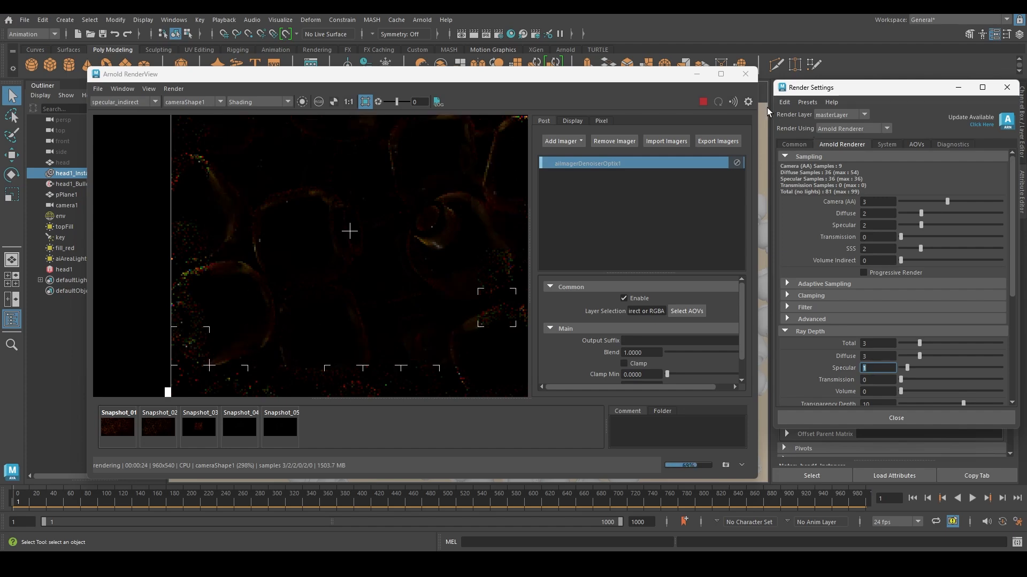
left_click(747, 102)
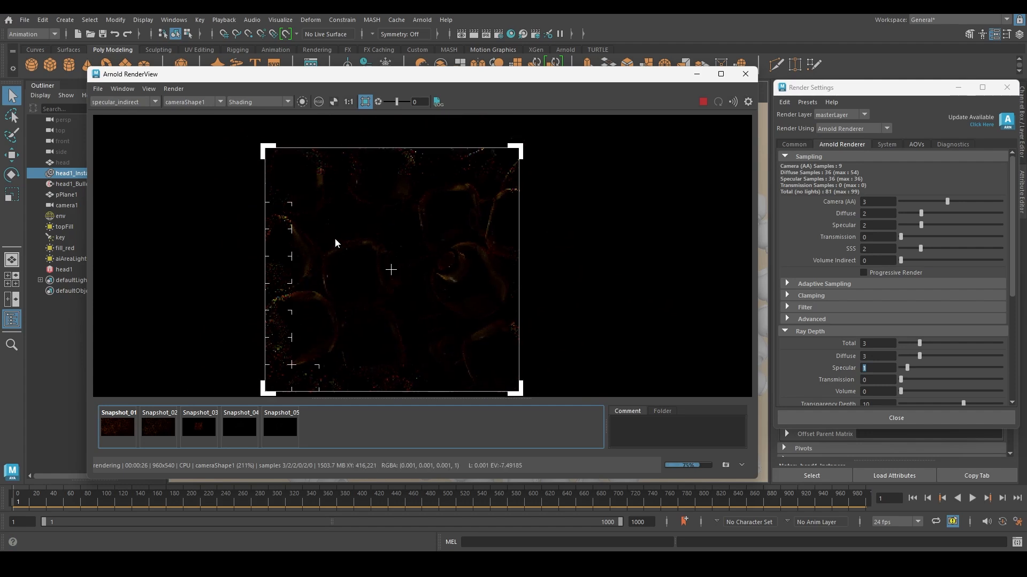
scroll(248, 216, "down", 1)
middle_click_drag(265, 223, 262, 206)
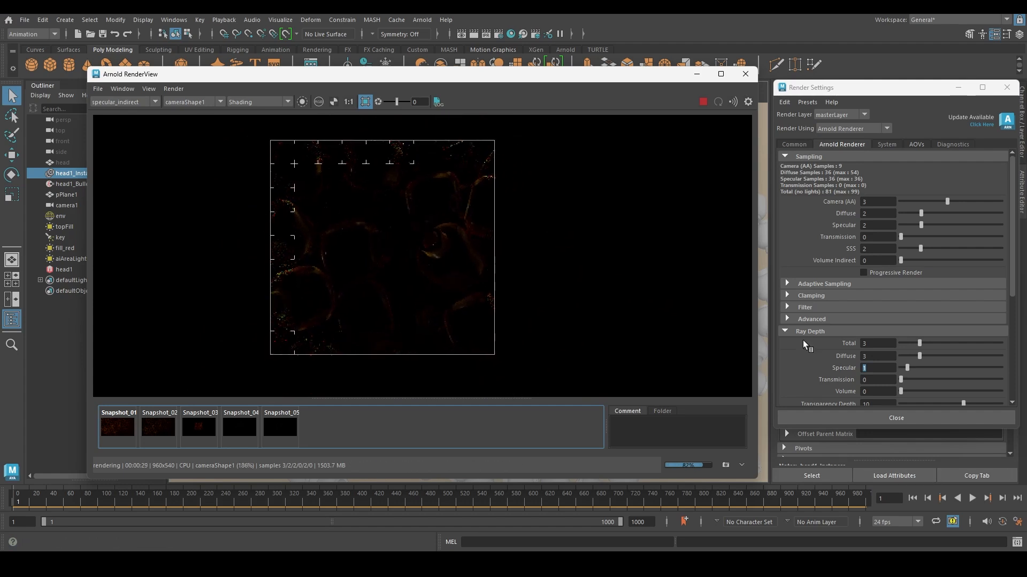
- Review the Ray Depth and Sampling values in the Arnold render settings
scroll(909, 338, "down", 2)
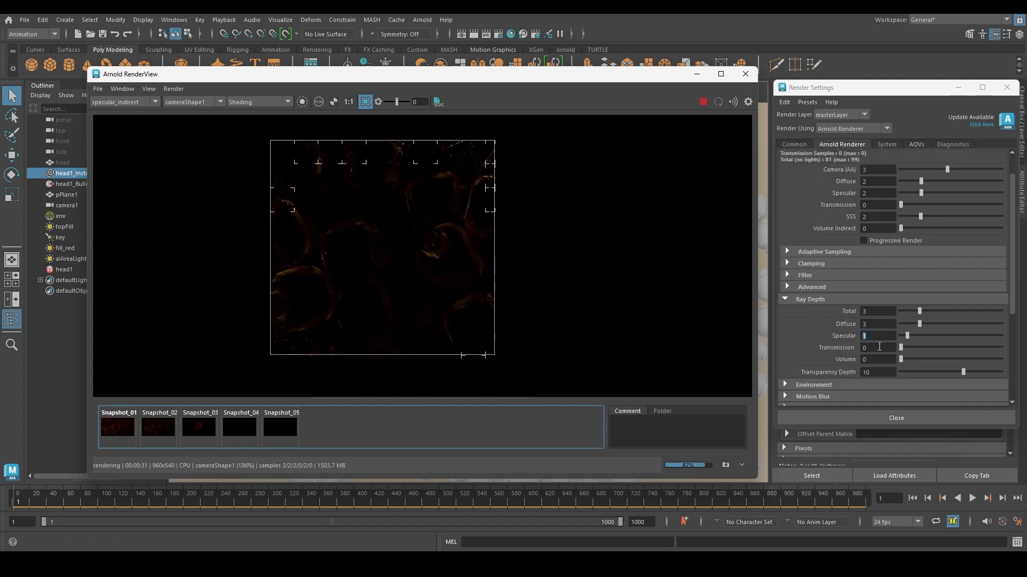
left_click(877, 310)
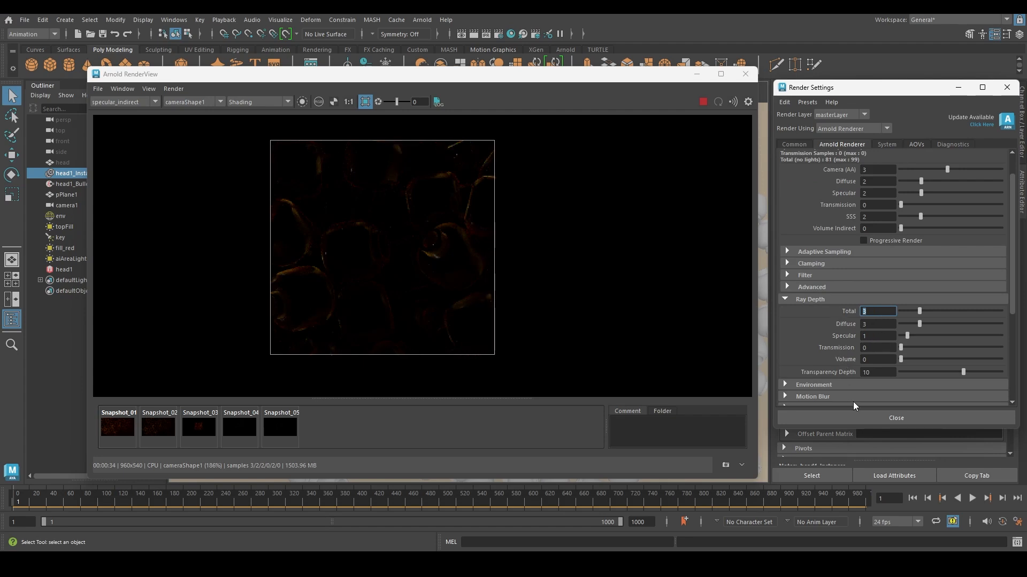
left_click(864, 323)
left_click(879, 311)
scroll(818, 330, "down", 3)
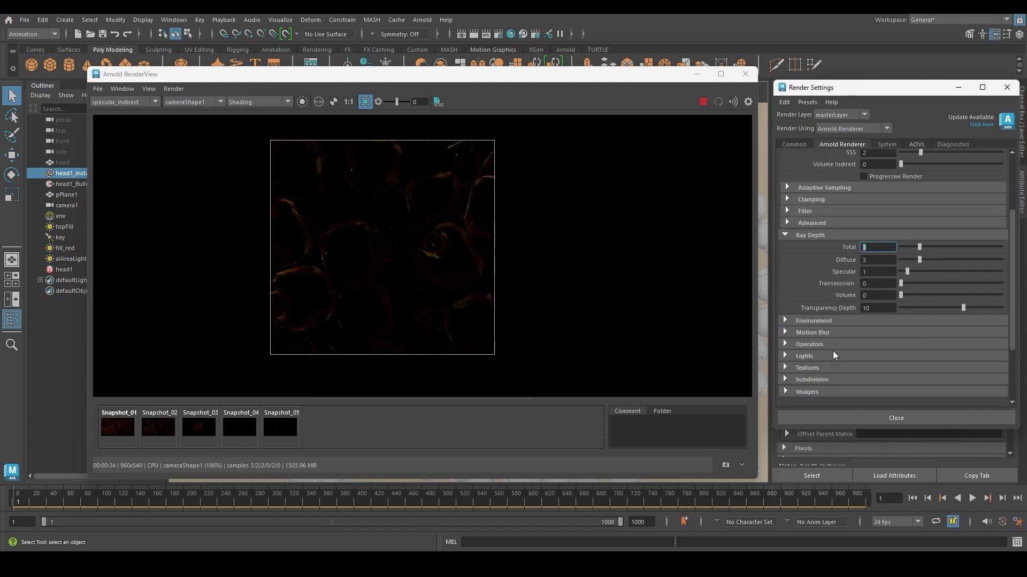
scroll(855, 240, "up", 4)
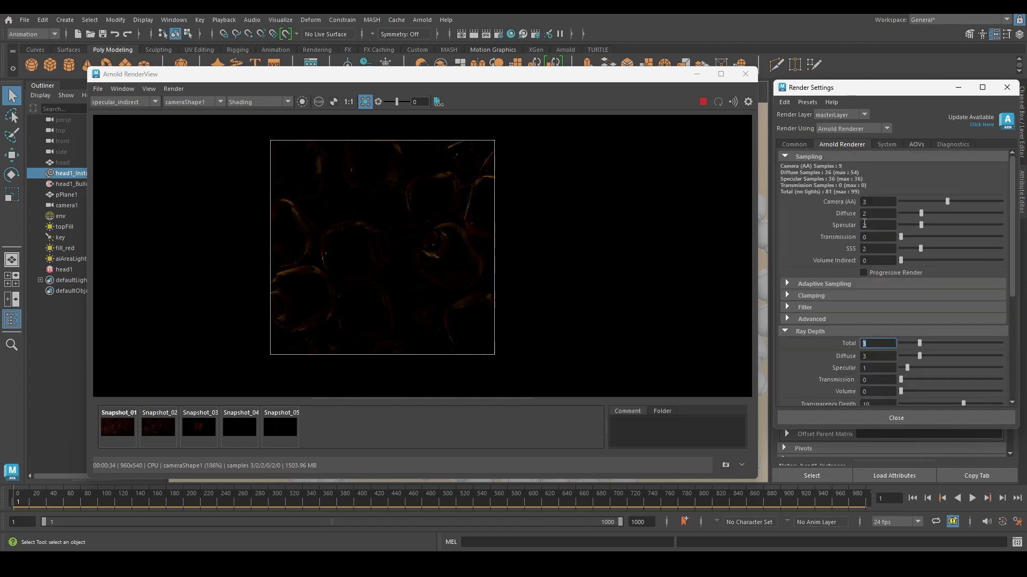
left_click(879, 203)
- Display the Beauty pass with the whole cropped region in view
left_click(127, 101)
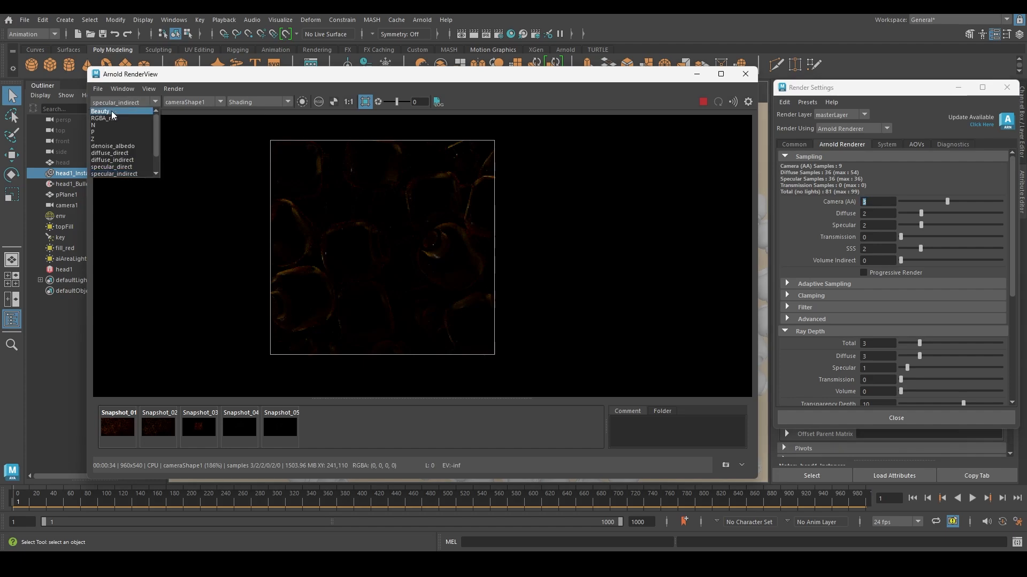
left_click(111, 112)
scroll(405, 193, "up", 1)
scroll(405, 193, "down", 1)
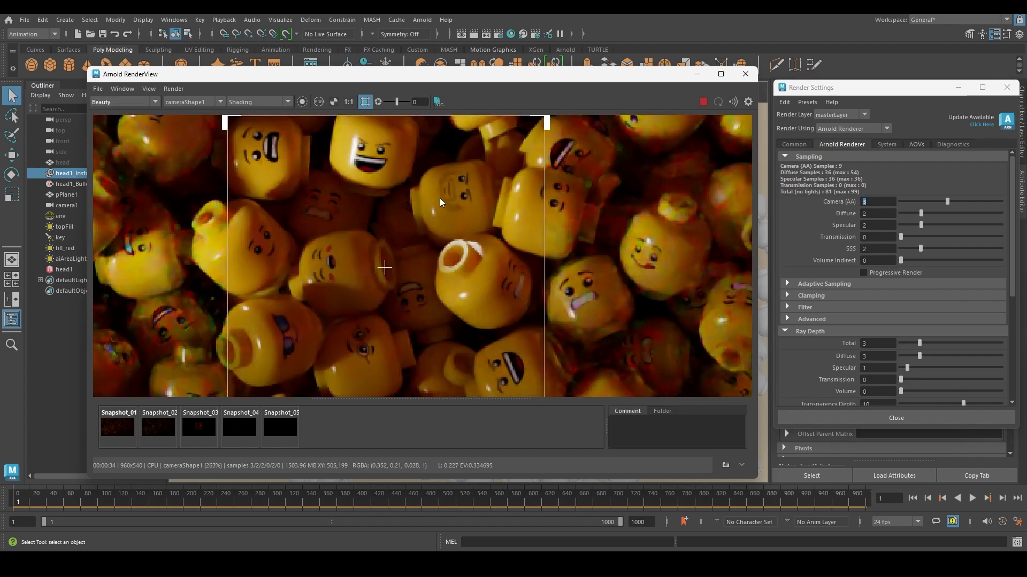
scroll(440, 198, "down", 1)
middle_click_drag(448, 197, 425, 220)
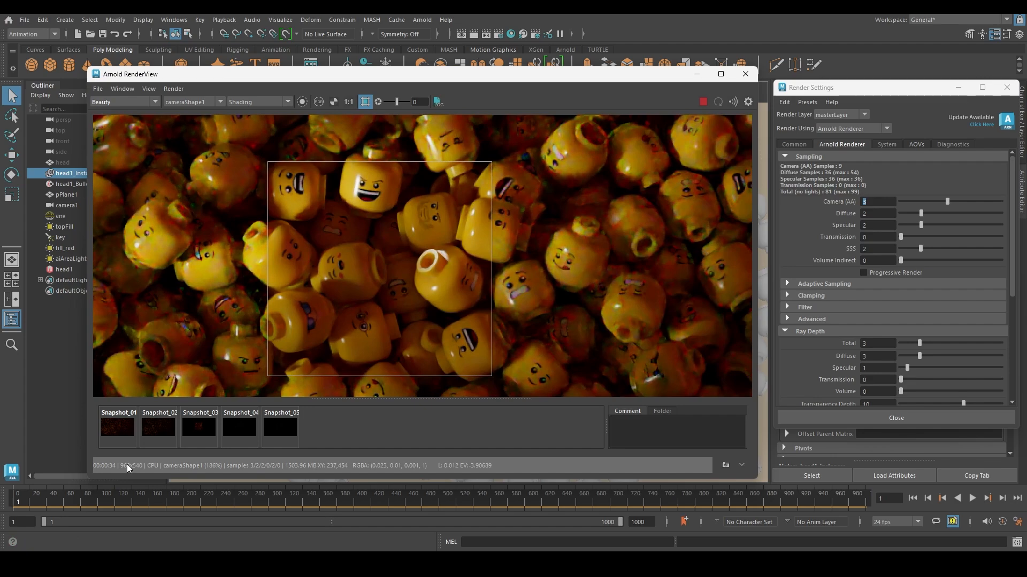
- Examine the shadowed heads inside the cropped region of the Beauty render up close and from farther out
scroll(467, 259, "up", 1)
scroll(467, 258, "up", 1)
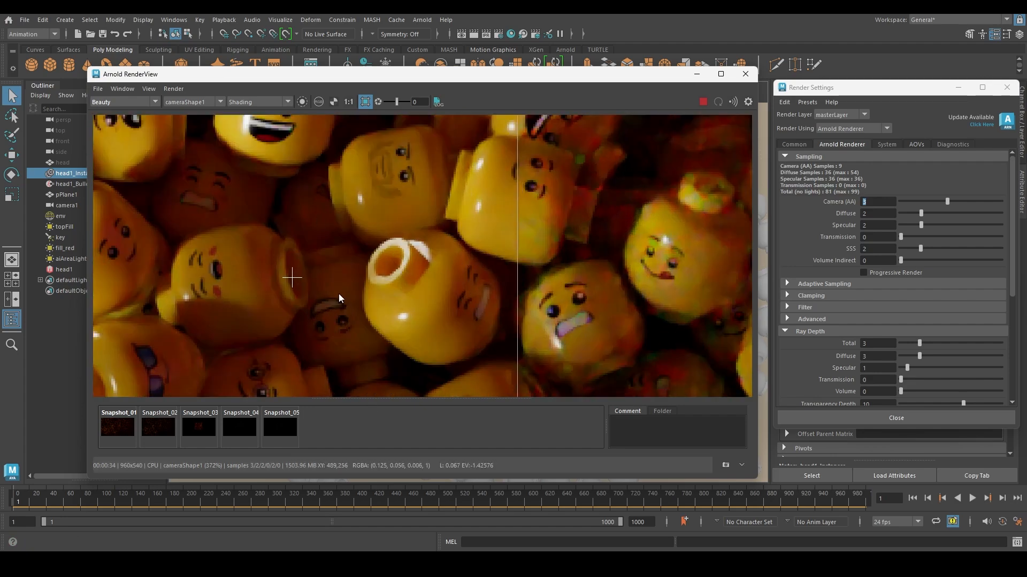
scroll(390, 269, "down", 1)
middle_click_drag(253, 214, 354, 208)
scroll(354, 208, "down", 1)
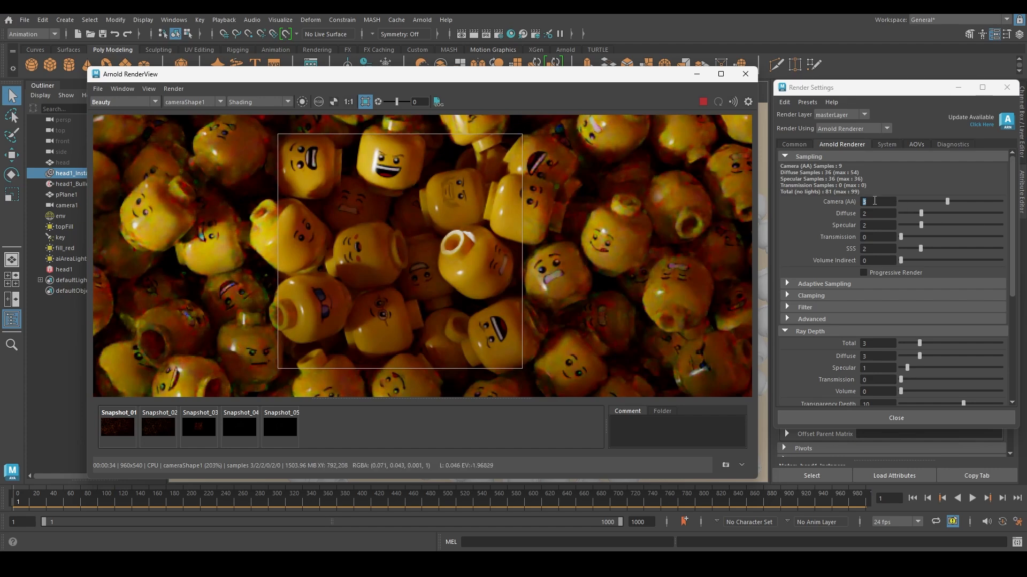
scroll(309, 222, "up", 3)
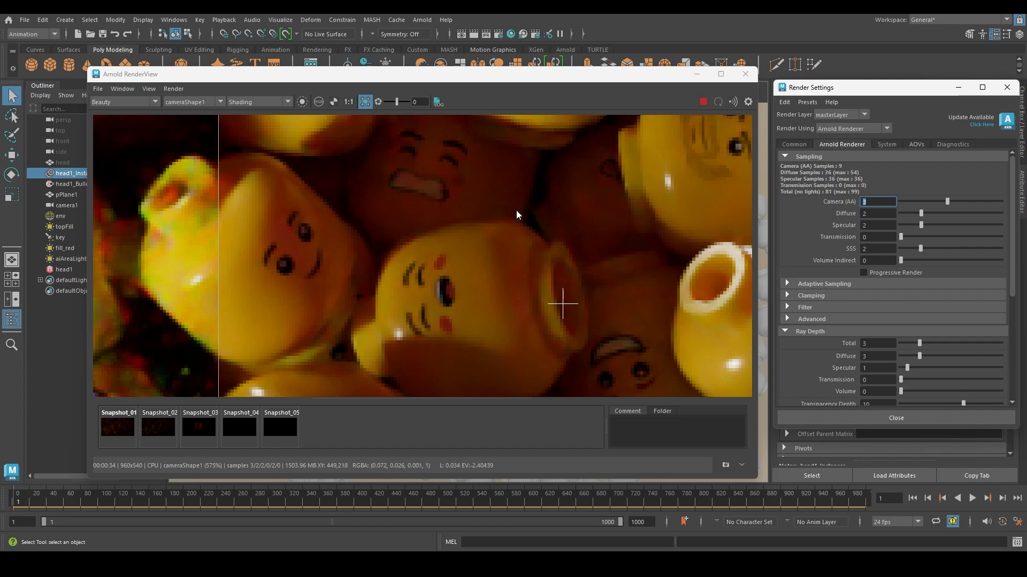
scroll(339, 210, "down", 3)
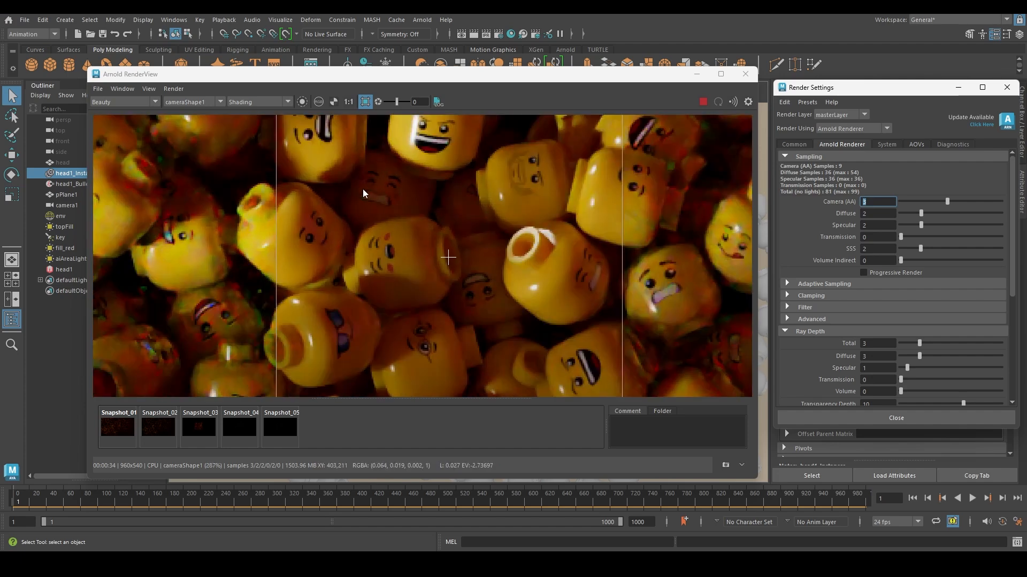
scroll(387, 220, "down", 1)
middle_click_drag(369, 236, 349, 223)
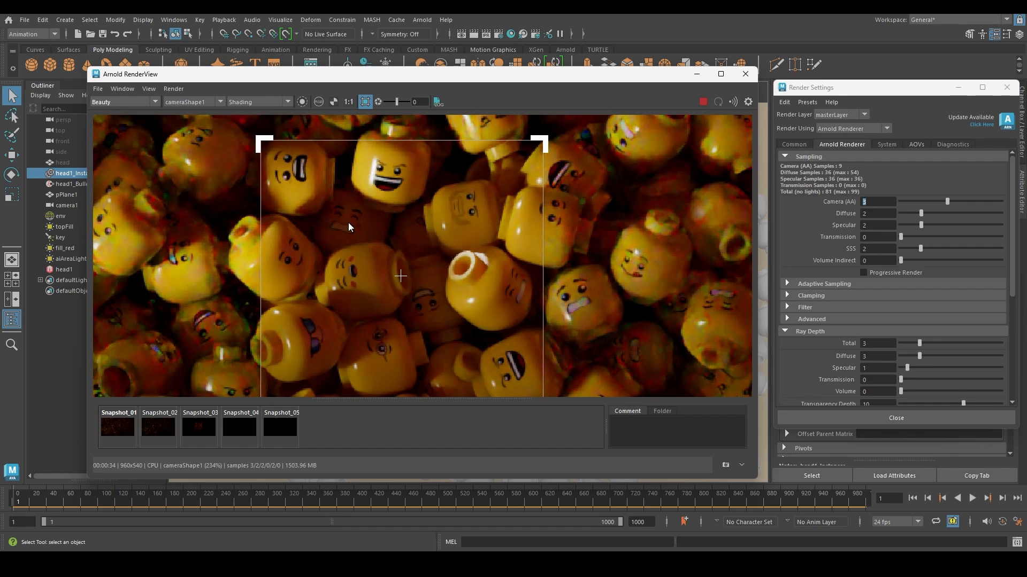
scroll(348, 222, "up", 6)
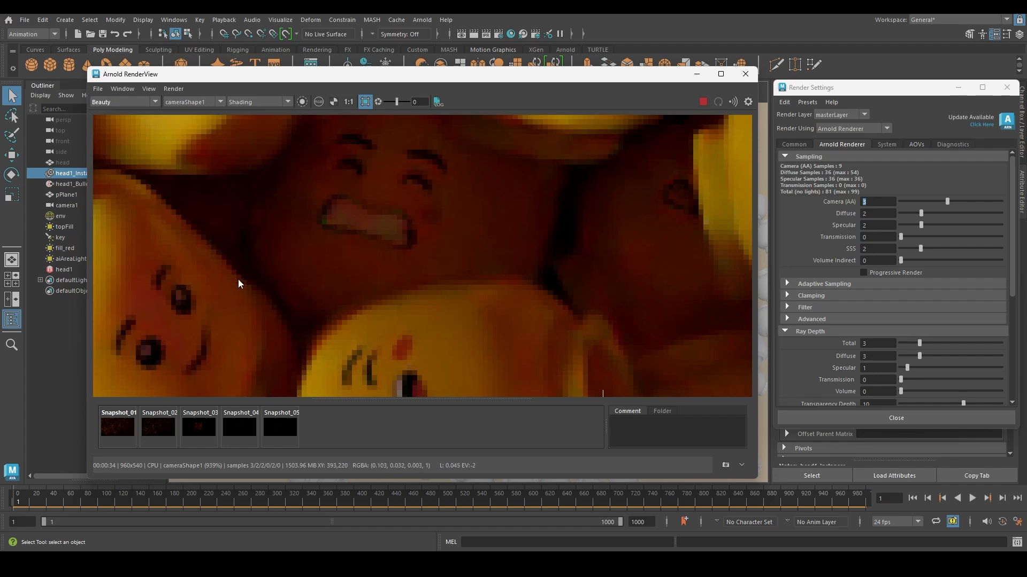
scroll(252, 264, "down", 6)
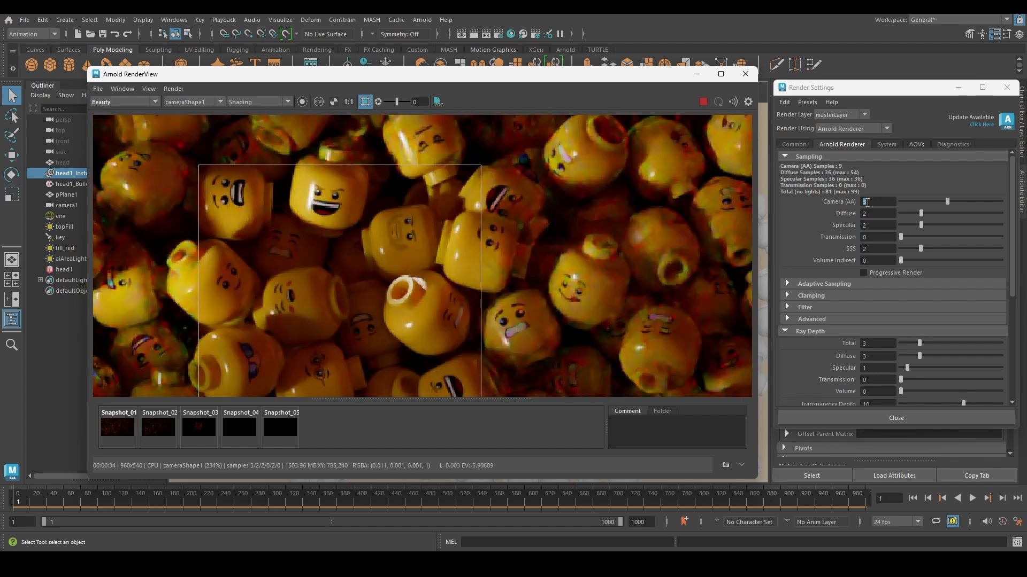
- Set the Camera (AA) samples to 1 and inspect the cropped Beauty render up close
left_click_drag(867, 201, 756, 187)
type("1")
key("Return")
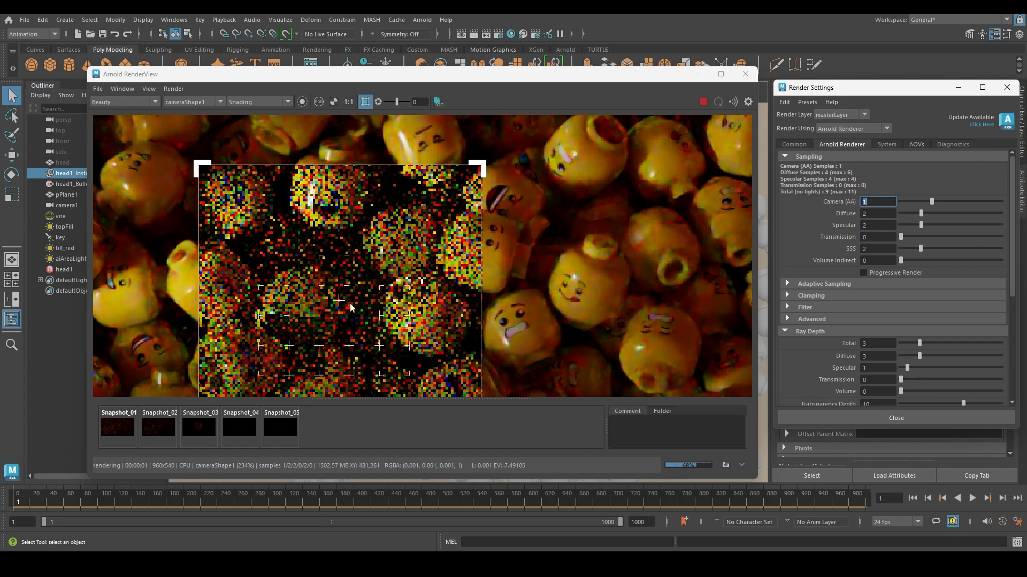
scroll(347, 310, "up", 3)
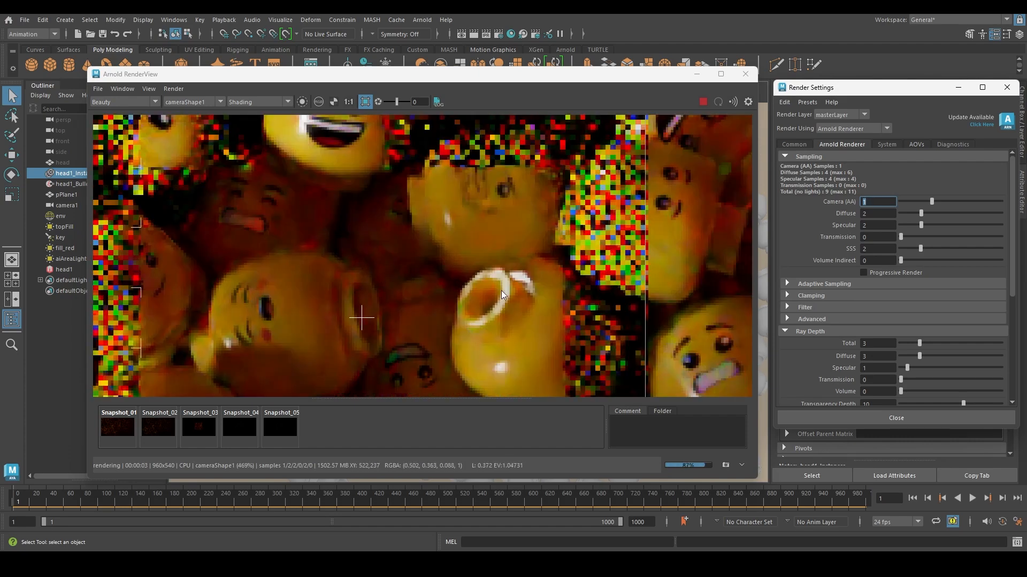
scroll(387, 247, "down", 4)
scroll(386, 247, "up", 4)
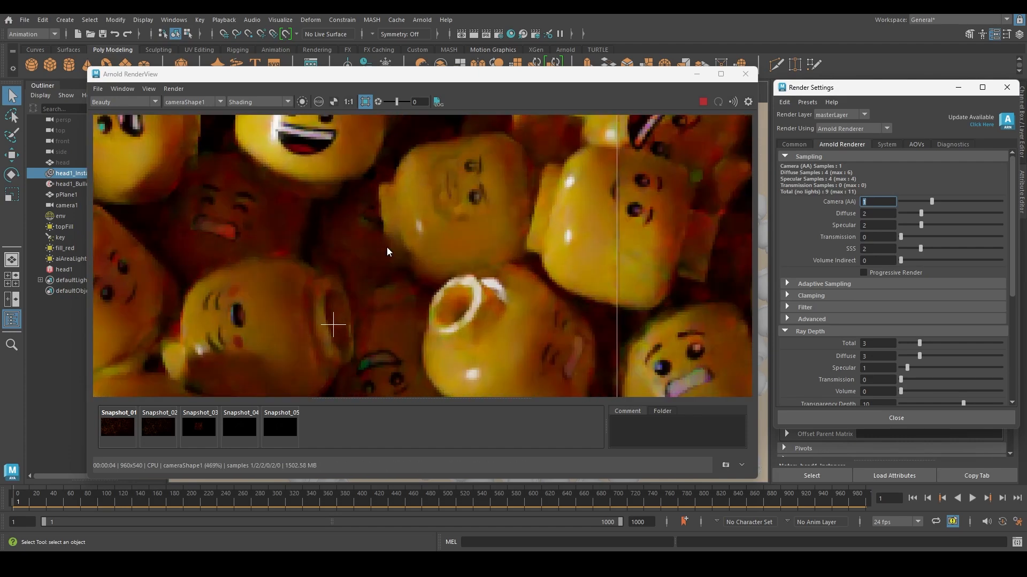
scroll(416, 222, "down", 3)
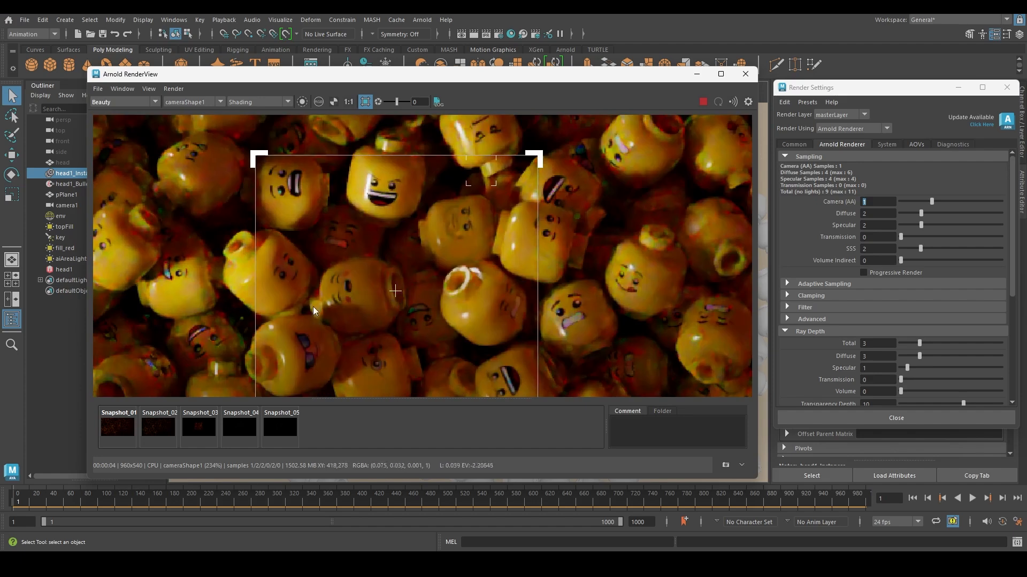
- Set the Camera (AA) samples back to 3 and let the cropped region render again
left_click_drag(876, 202, 851, 202)
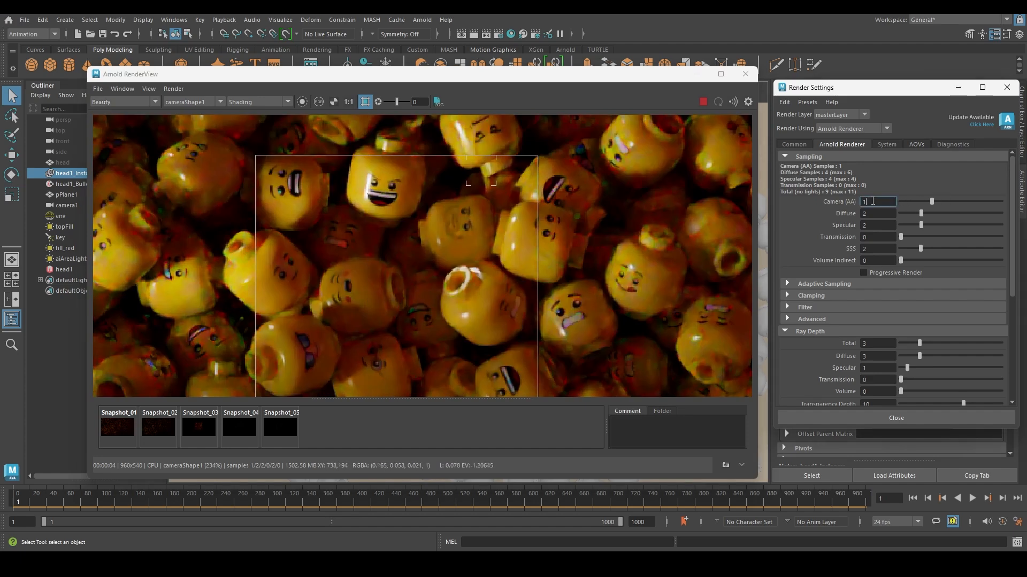
type("3")
key("Return")
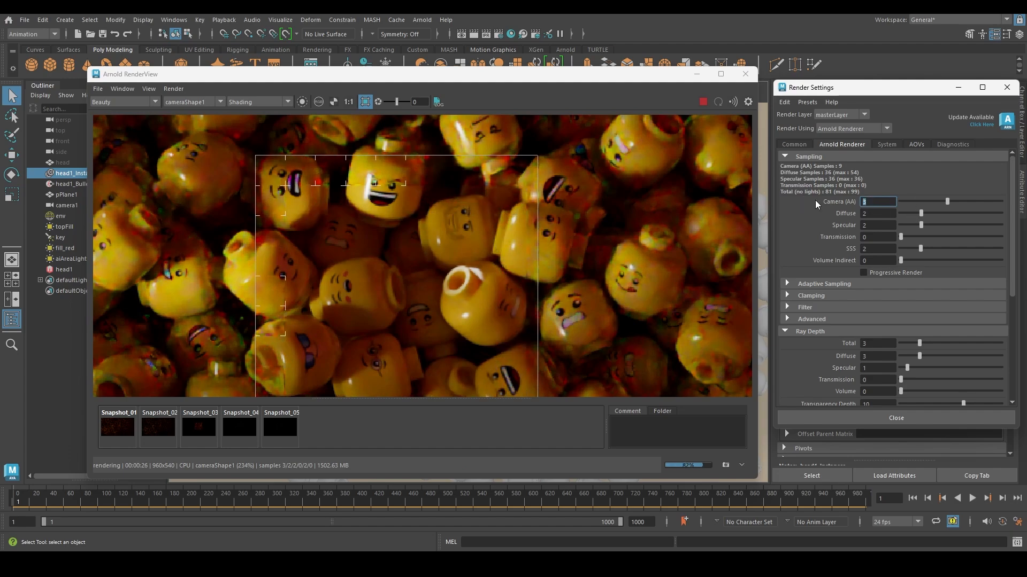
- Set the Camera (AA) samples to 4 and move the render view window aside
type("4")
key("Return")
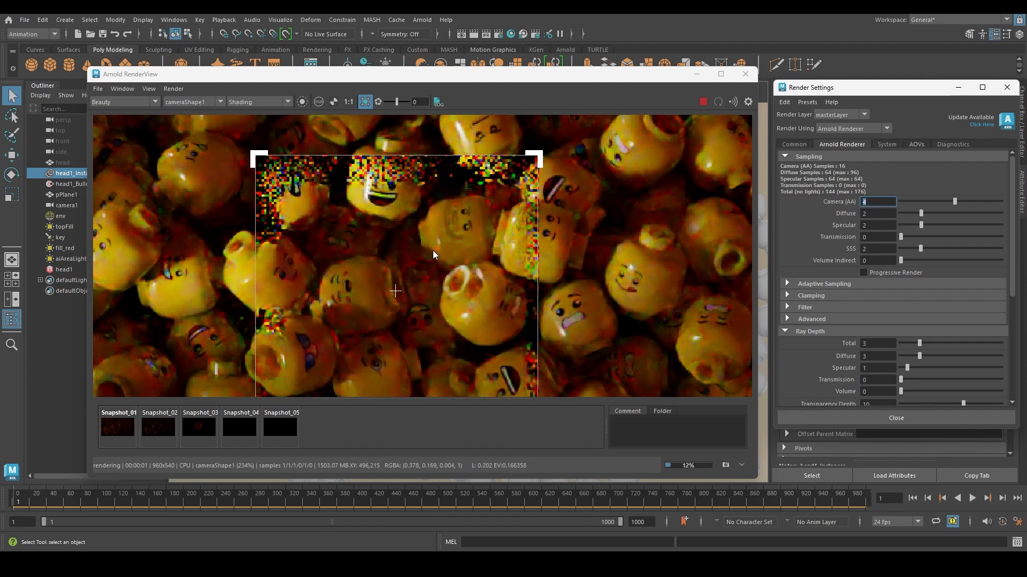
left_click_drag(232, 72, 329, 68)
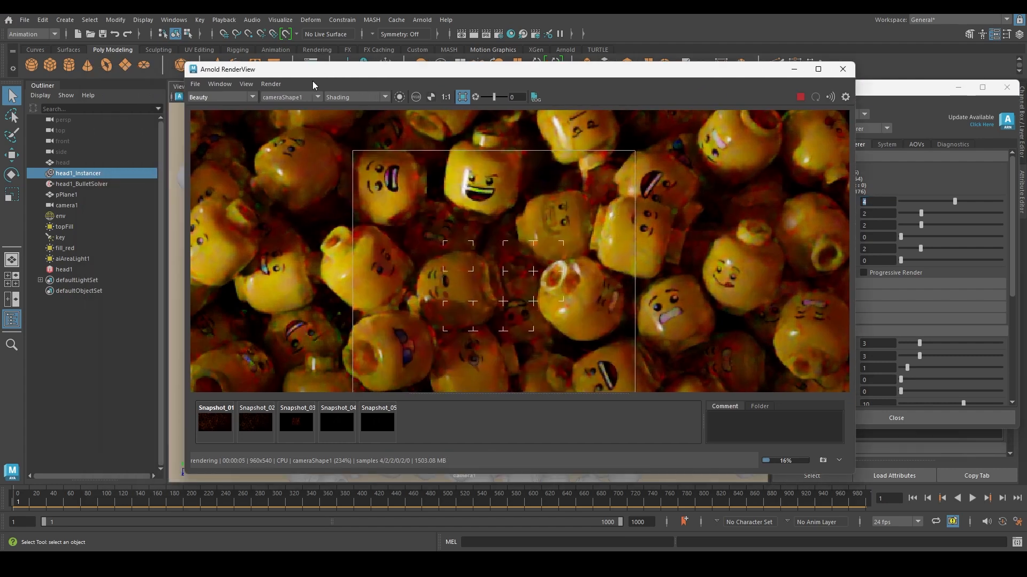
- View the diffuse_direct pass, switch to the sss_direct pass, and inspect its cropped render up close
left_click(230, 97)
left_click(226, 145)
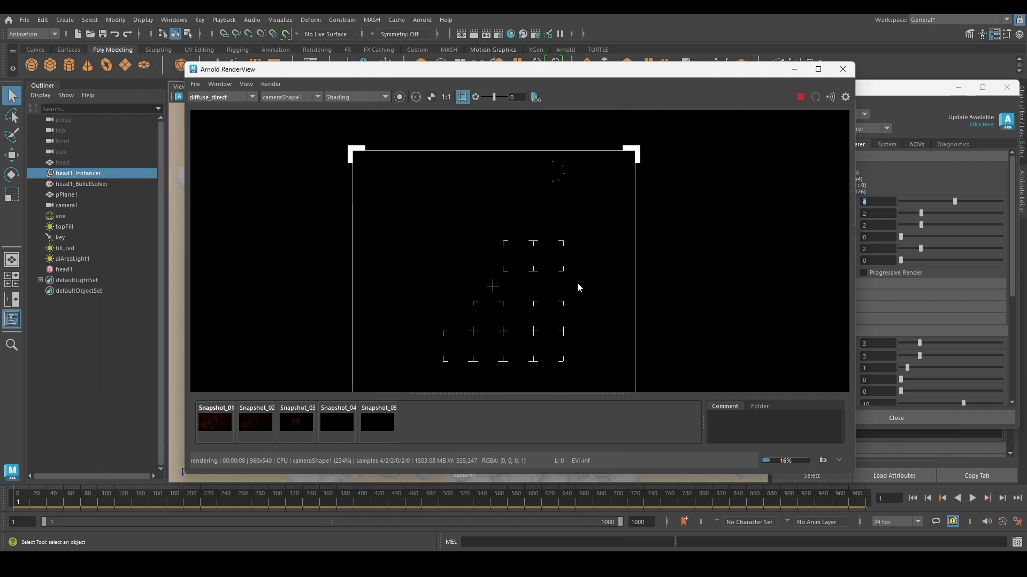
left_click(208, 97)
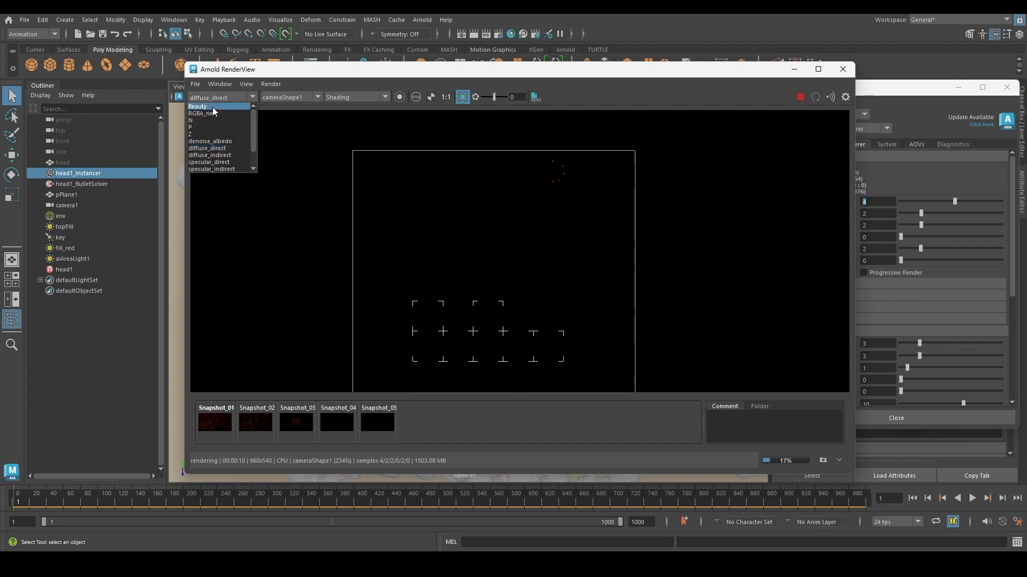
scroll(219, 160, "down", 2)
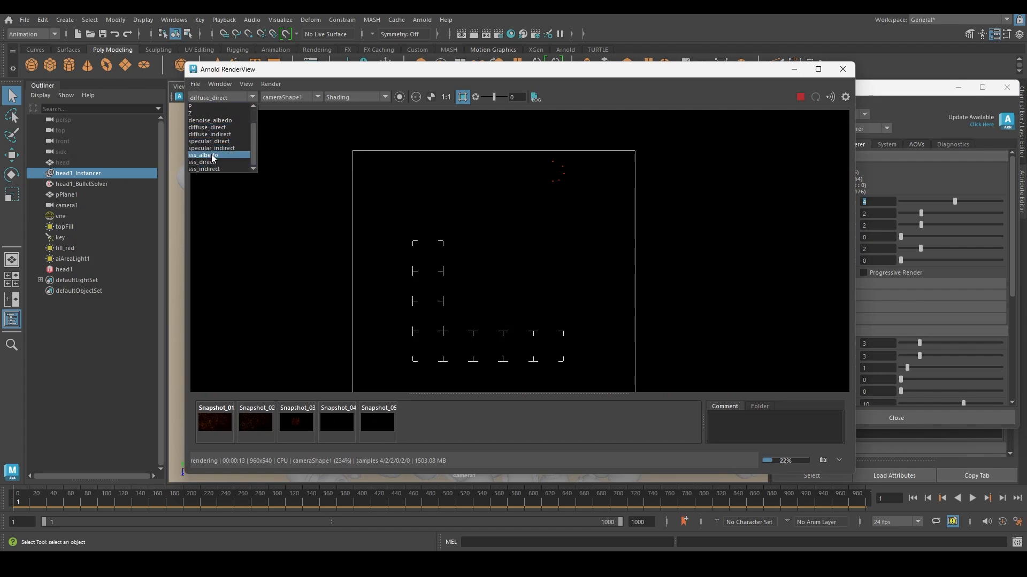
left_click(211, 165)
scroll(469, 282, "up", 2)
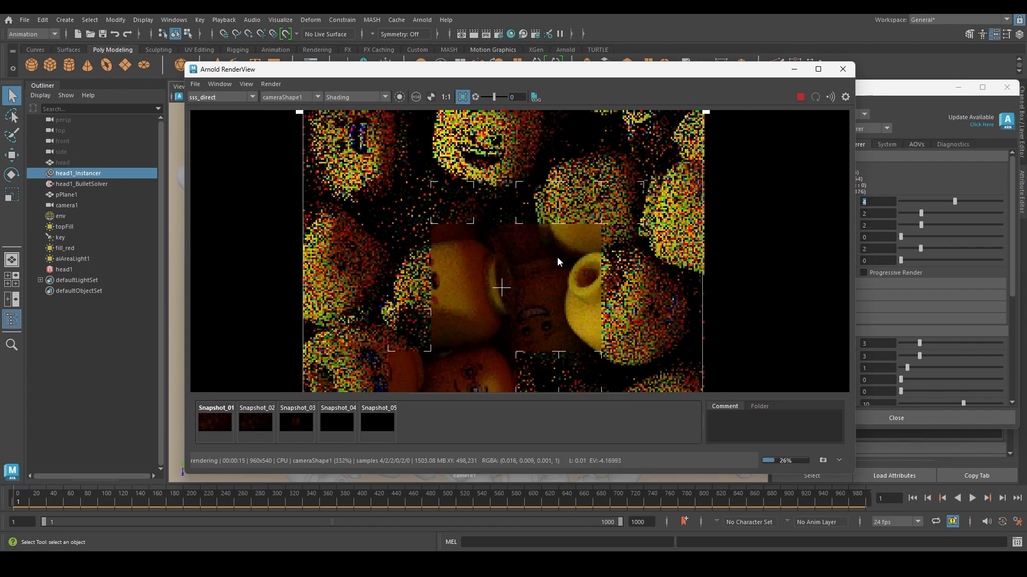
middle_click_drag(557, 255, 509, 253)
left_click_drag(552, 74, 416, 60)
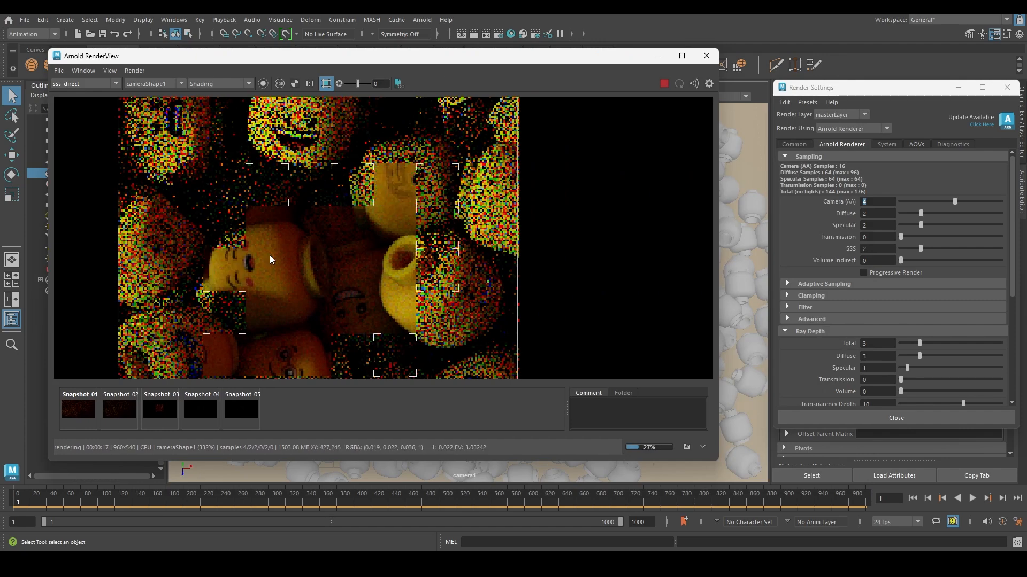
scroll(292, 274, "up", 2)
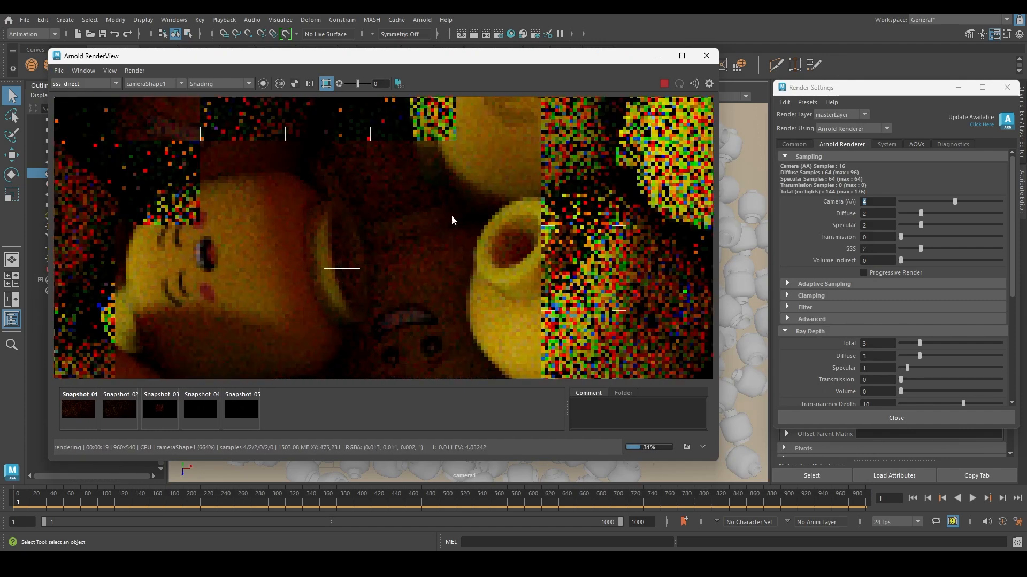
scroll(380, 242, "down", 3)
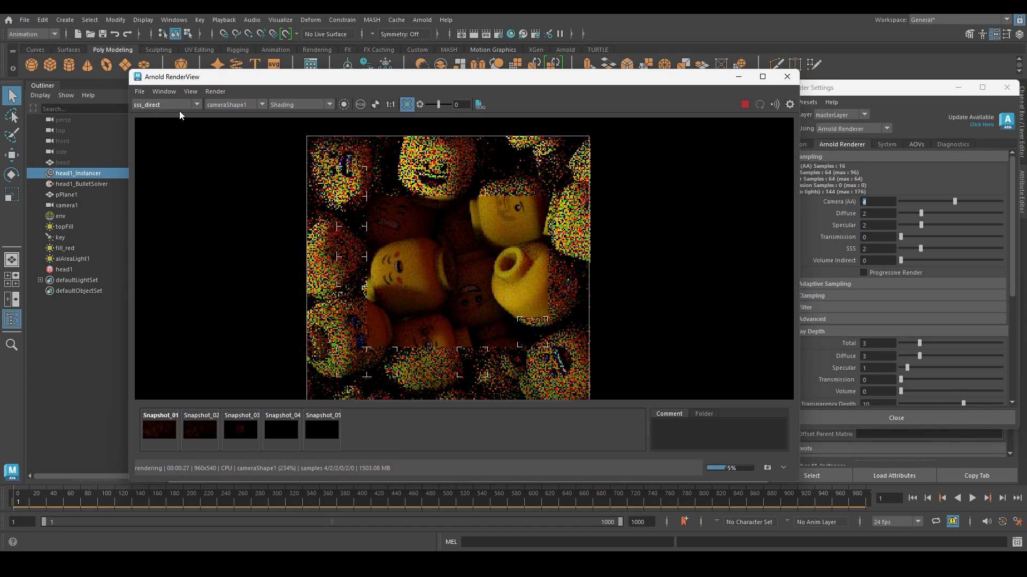
- Select the env sky dome light to show its attributes and move the Render Settings window clear of them
left_click(900, 226)
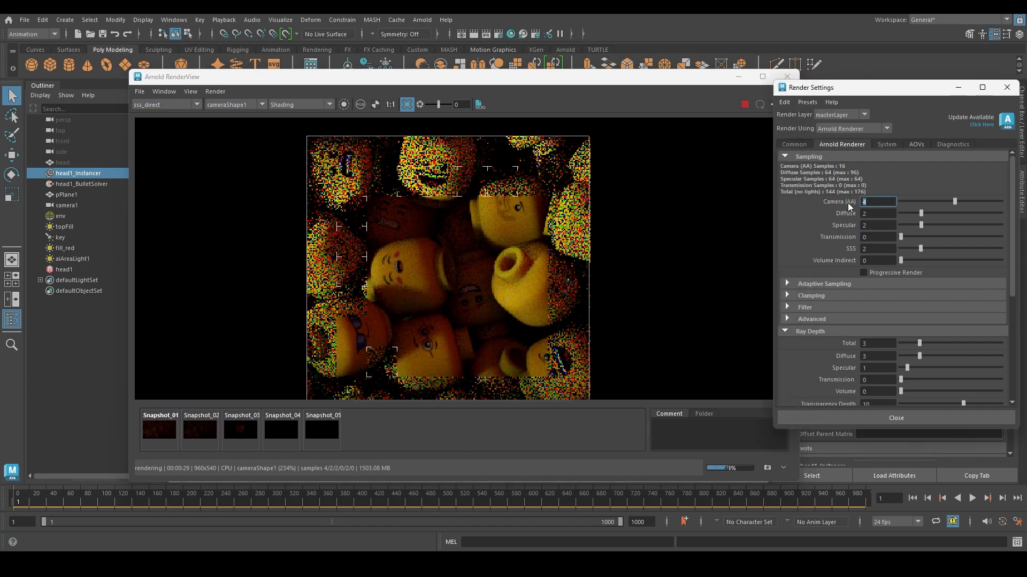
double_click(874, 249)
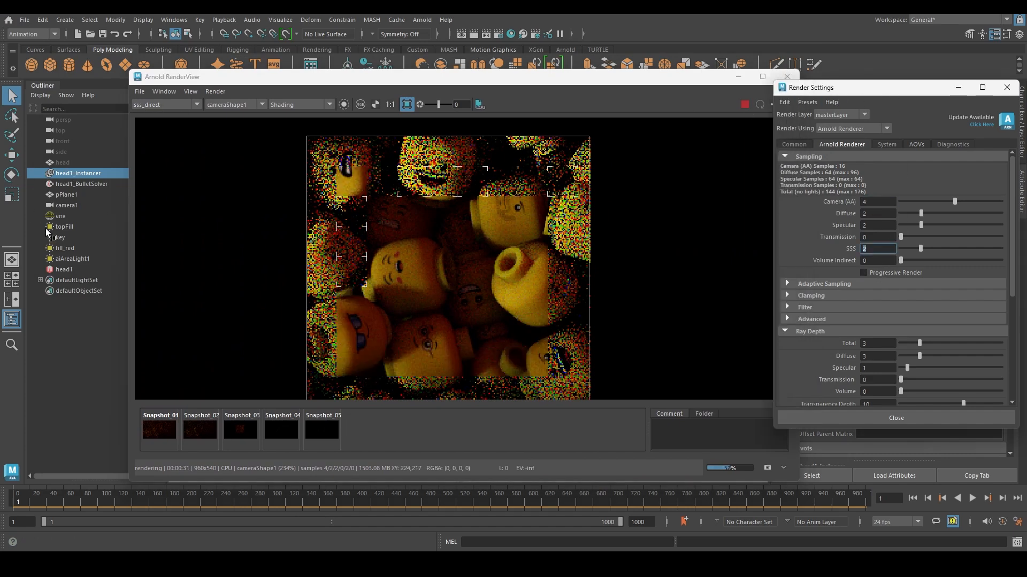
left_click(58, 217)
left_click_drag(876, 92, 695, 216)
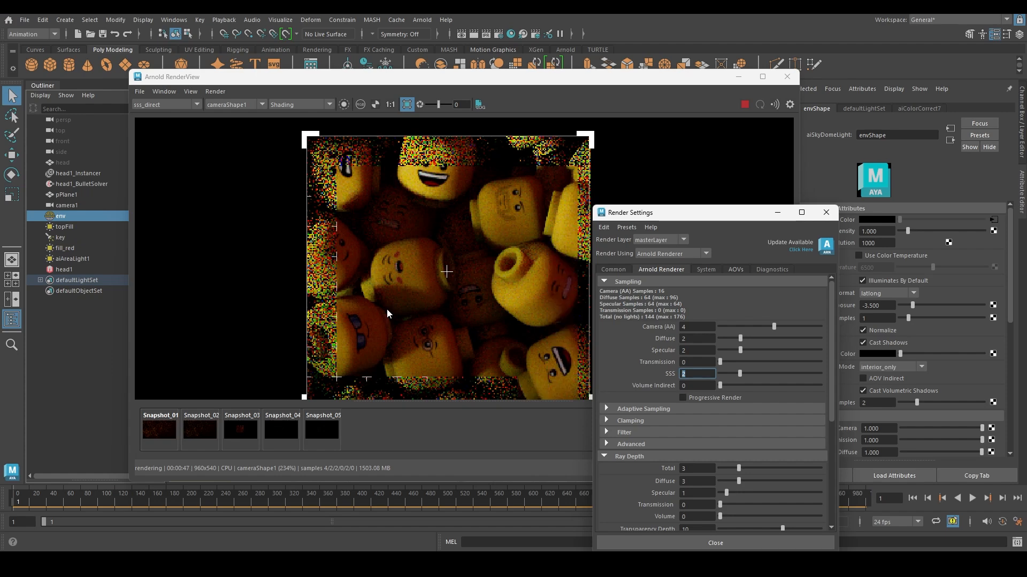
left_click_drag(746, 213, 695, 73)
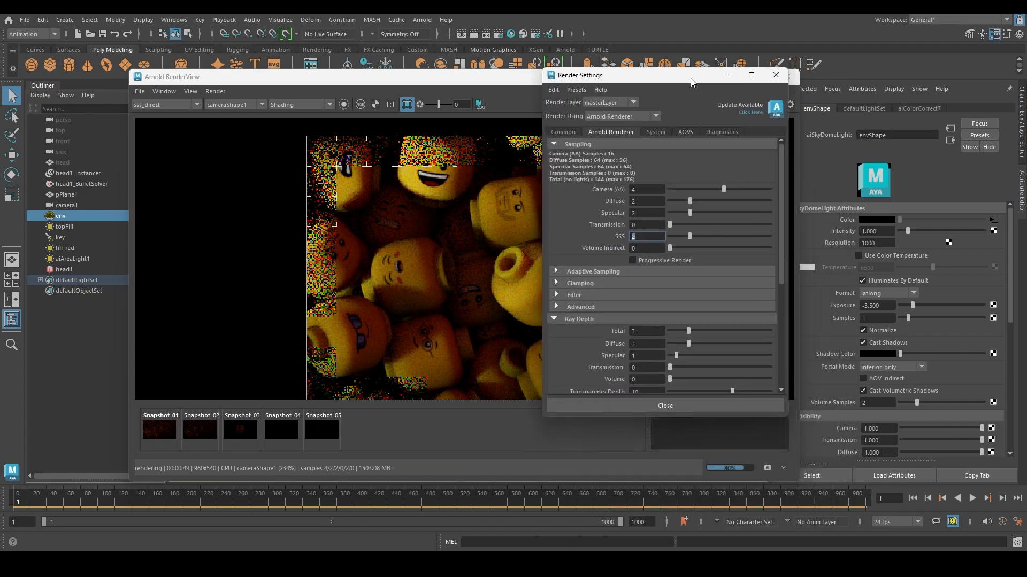
- Select the light groups from key through env for the RGBA AOV and enable All Light Groups for it
left_click(686, 129)
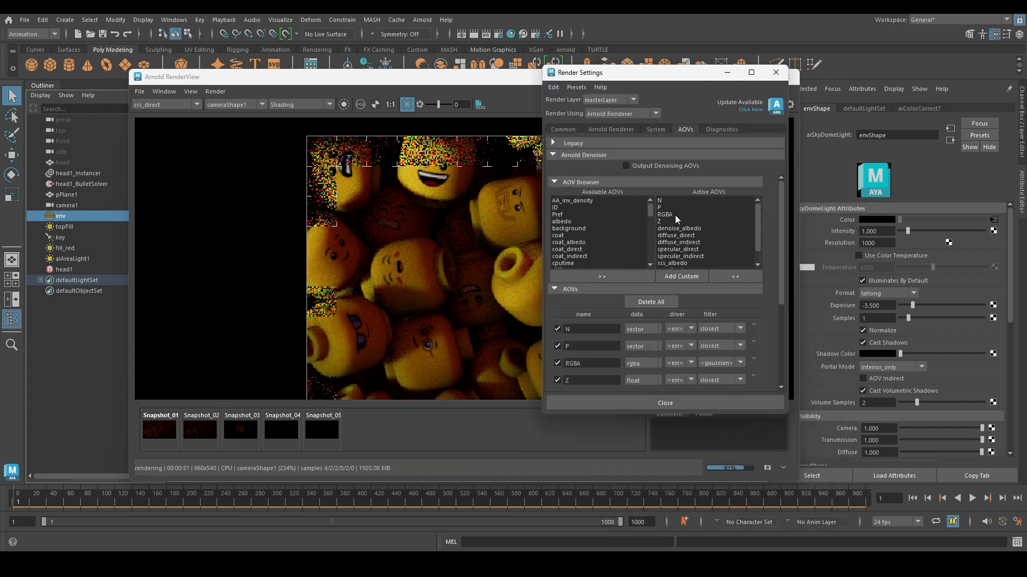
left_click(695, 214)
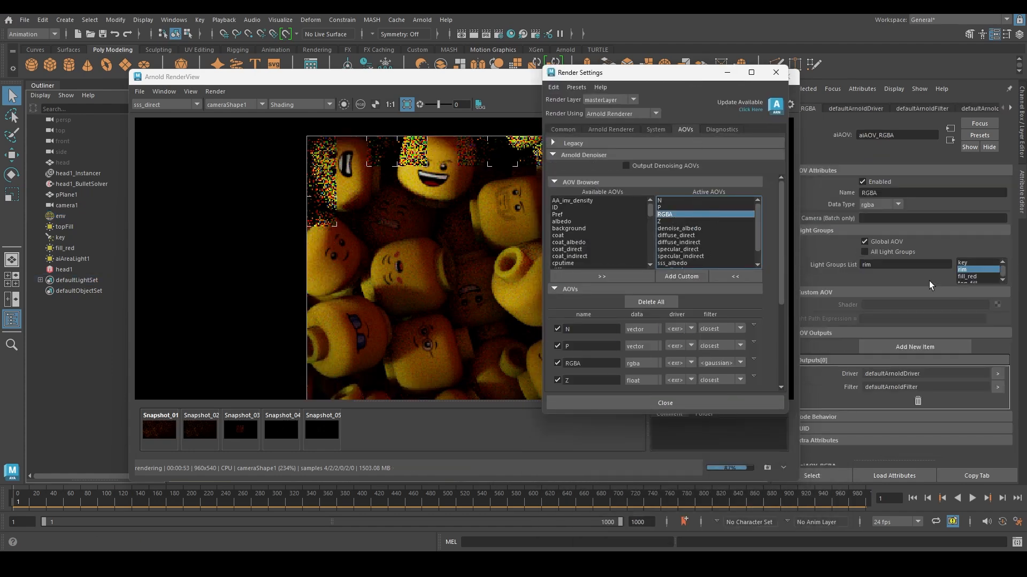
left_click(970, 263)
scroll(983, 277, "down", 1)
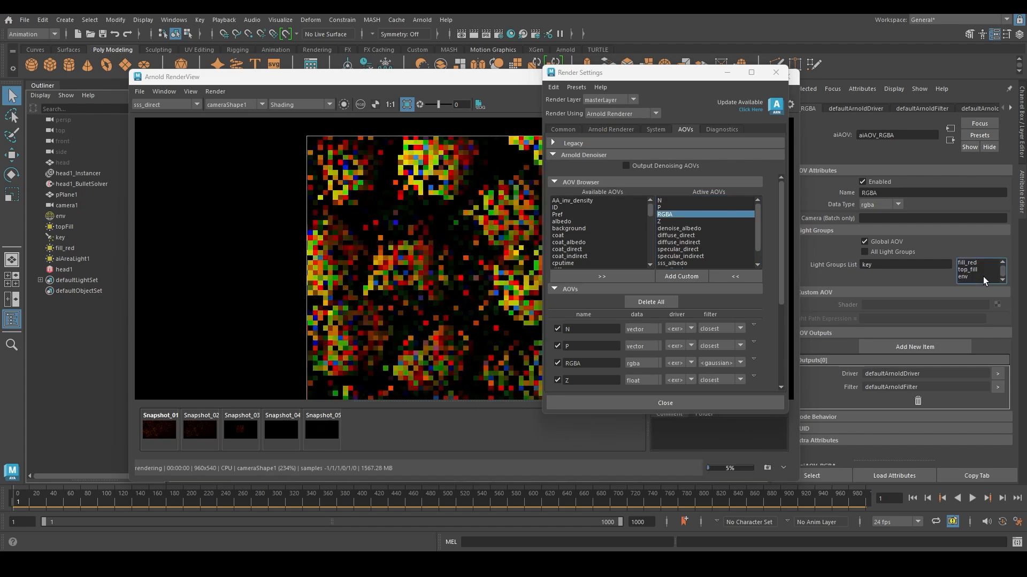
left_click(965, 277, "shift")
left_click(865, 252)
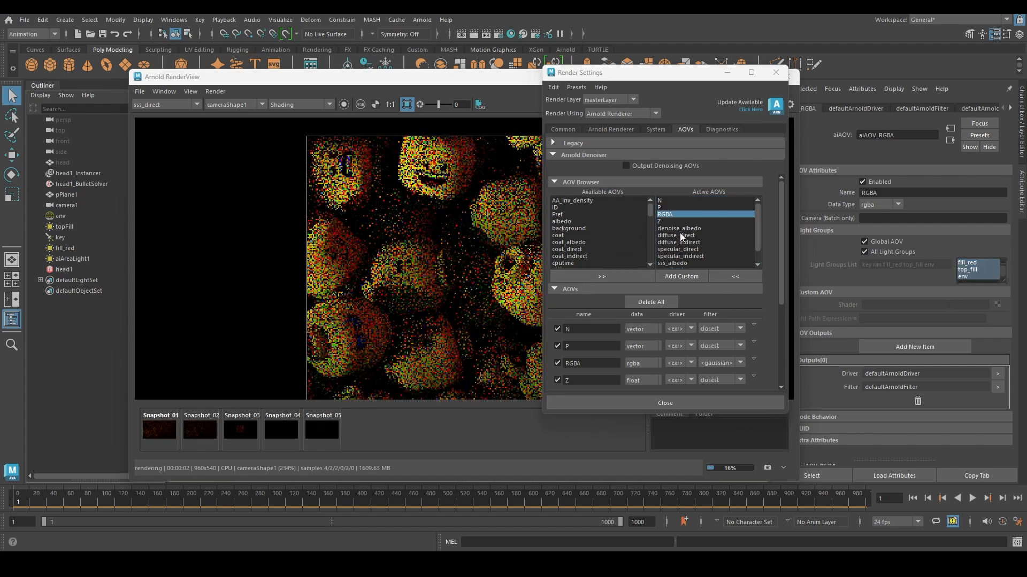
- Pick the top_fill light group for the sss_direct AOV and enable All Light Groups for that AOV
scroll(678, 233, "down", 1)
left_click(716, 256)
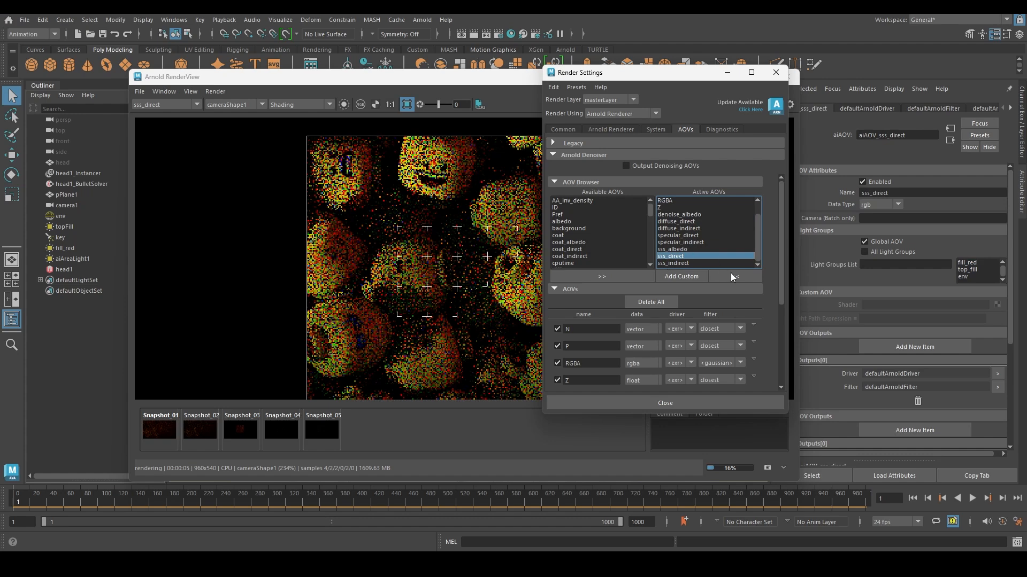
left_click(981, 269)
scroll(982, 270, "up", 1)
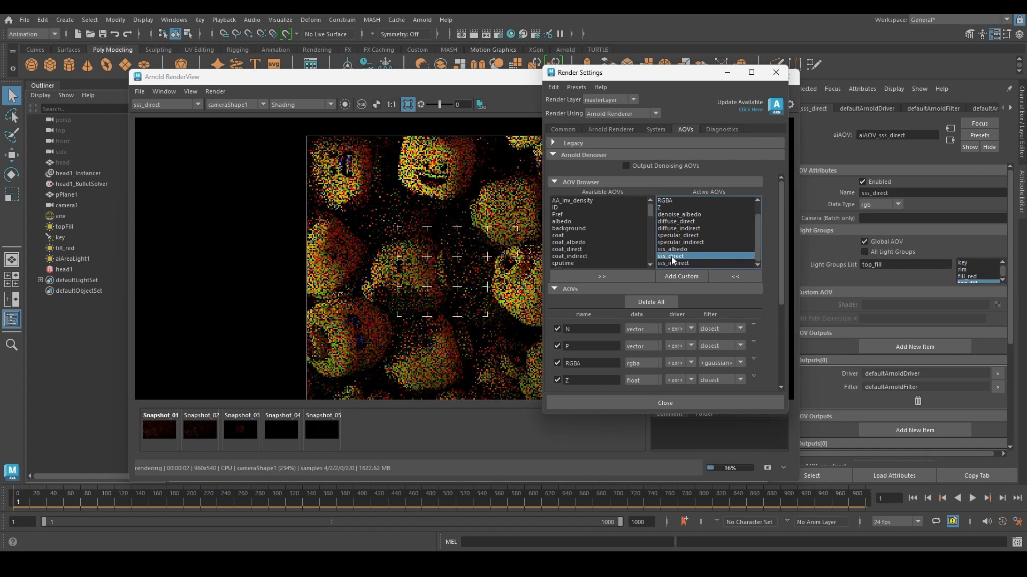
left_click(864, 252)
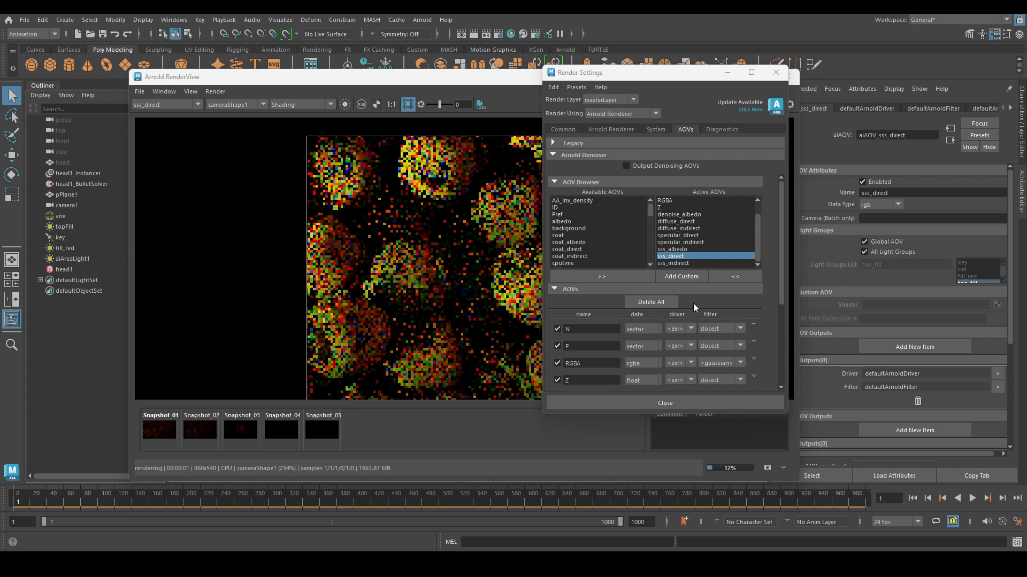
- View the sss_direct_fill_red and sss_direct_top_fill passes in the render view
left_click(174, 104)
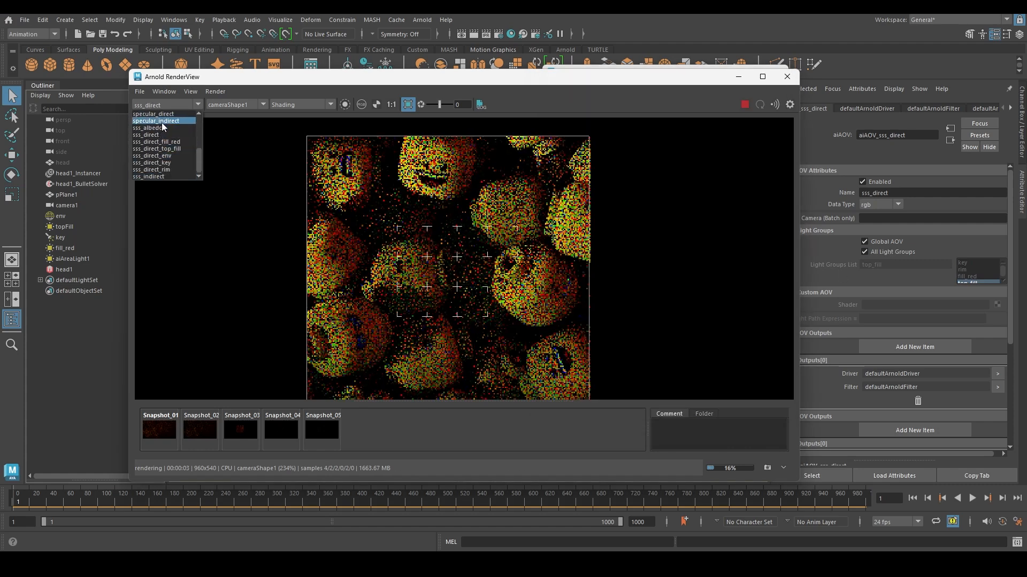
left_click(172, 142)
left_click(167, 104)
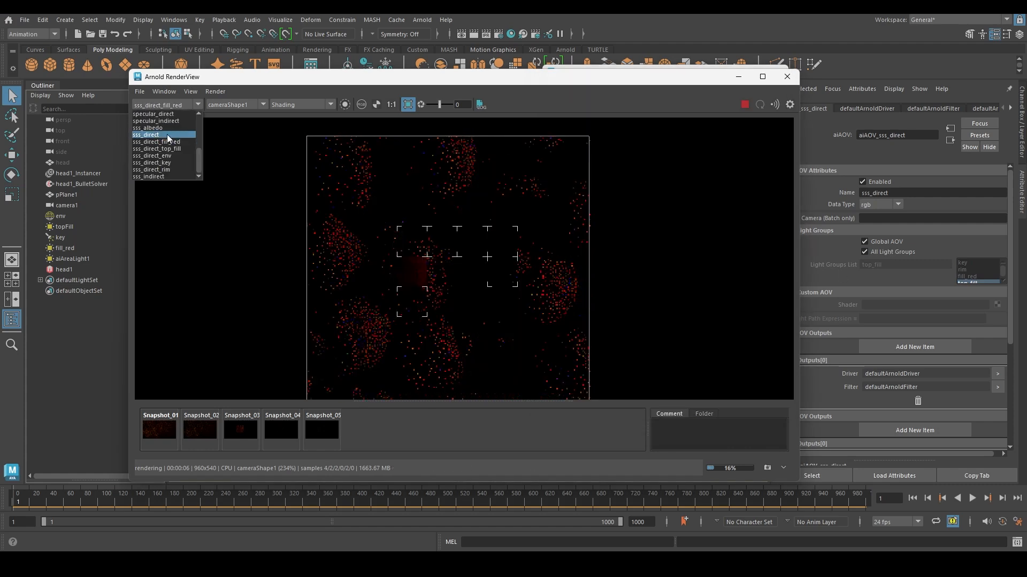
left_click(167, 149)
left_click(166, 105)
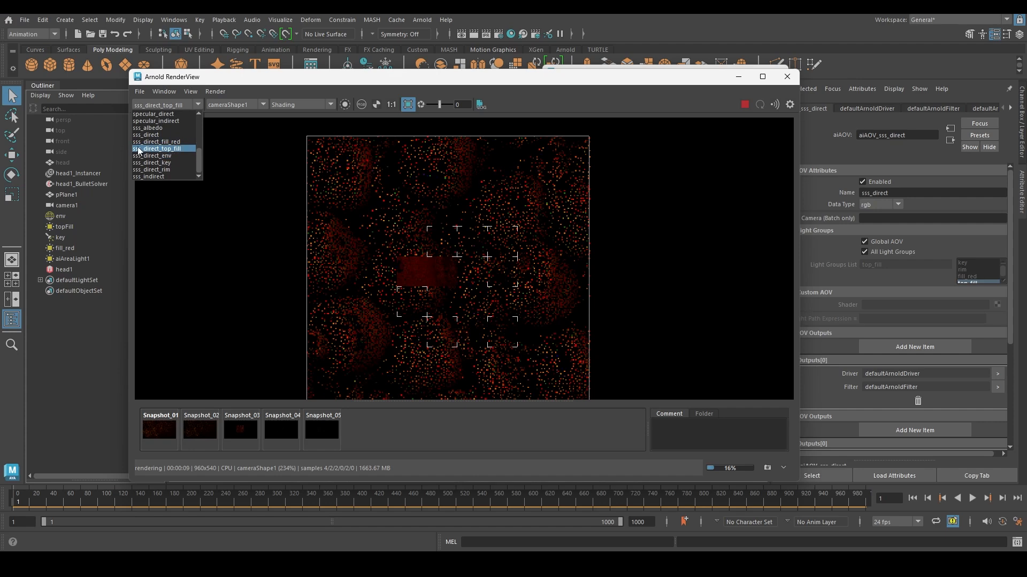
left_click(179, 100)
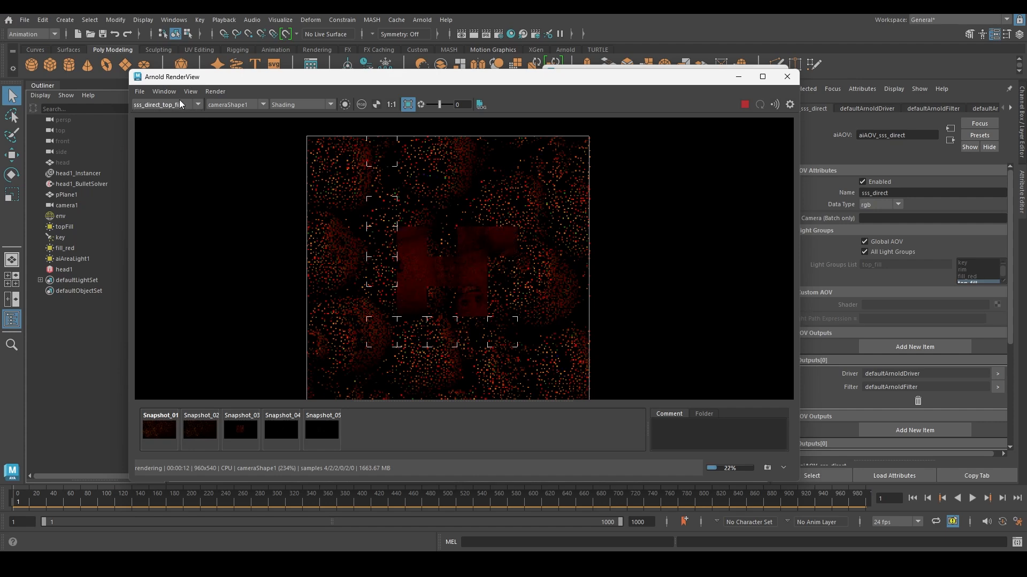
- Display the sss_direct_env pass and examine its noise on the heads up close
left_click(163, 105)
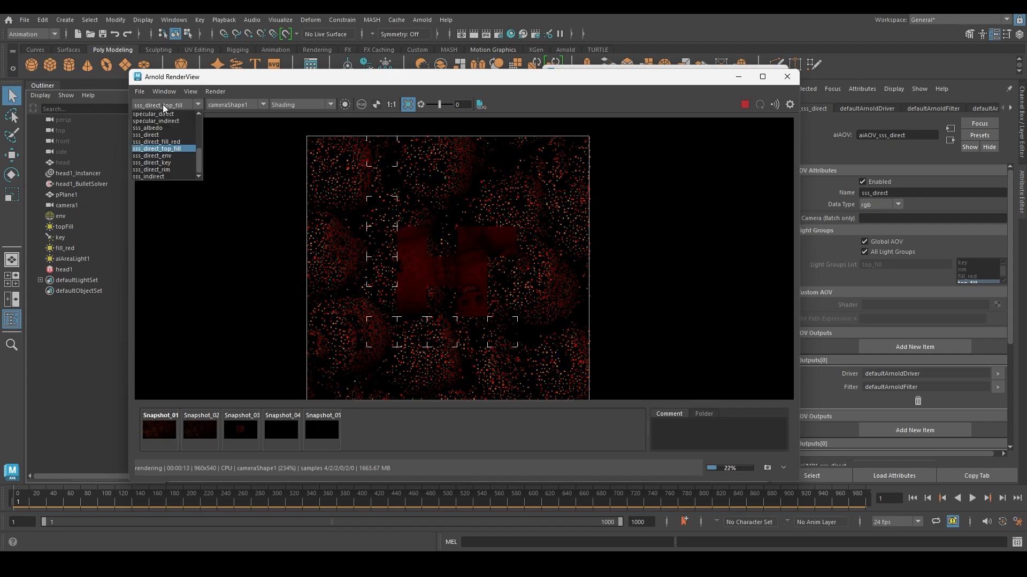
left_click(170, 155)
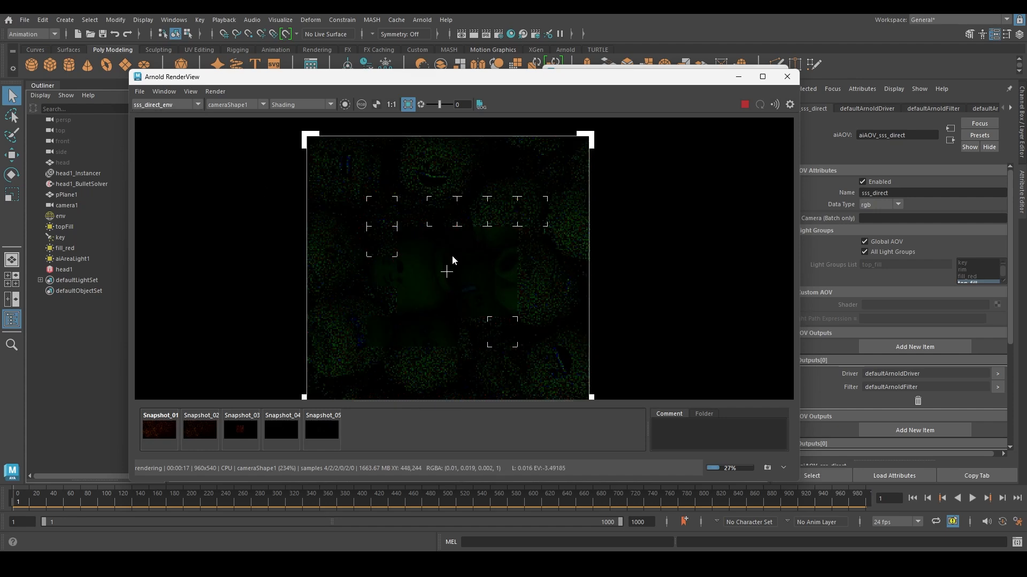
scroll(470, 299, "up", 3)
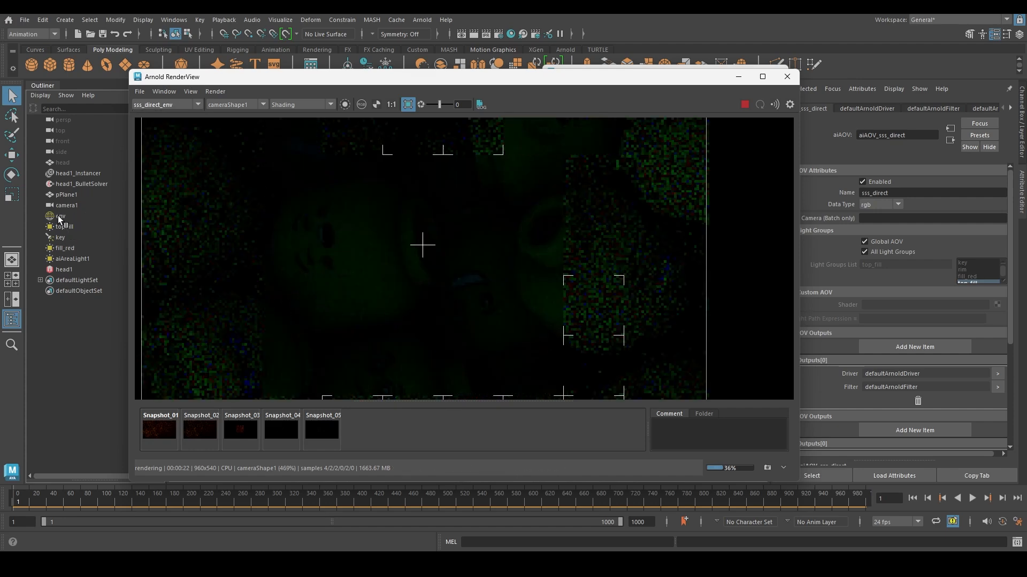
scroll(471, 270, "down", 3)
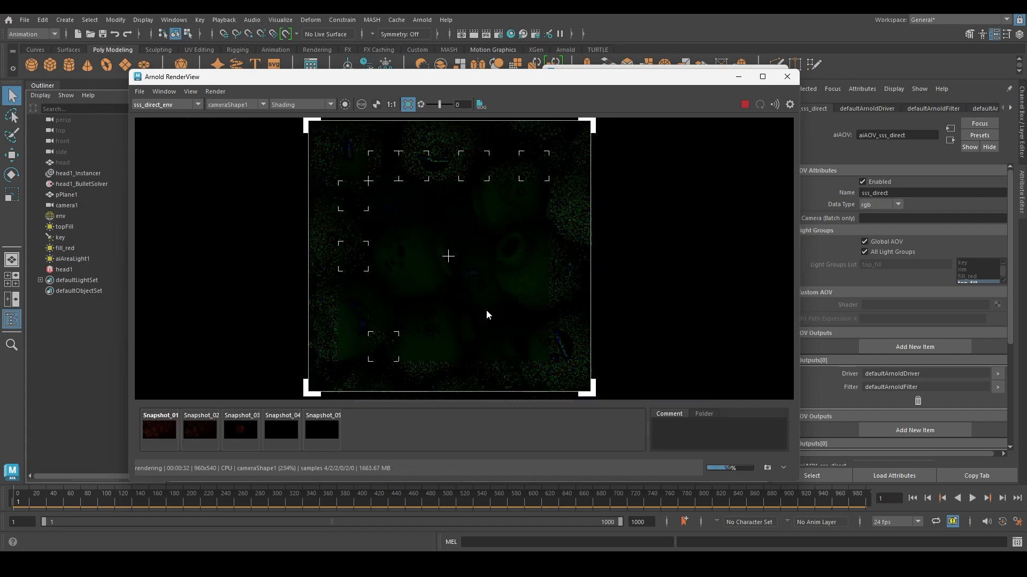
- Raise the render view exposure to 1.14, inspect the sss_direct_env pass up close, and reset the exposure to 0
left_click(440, 104)
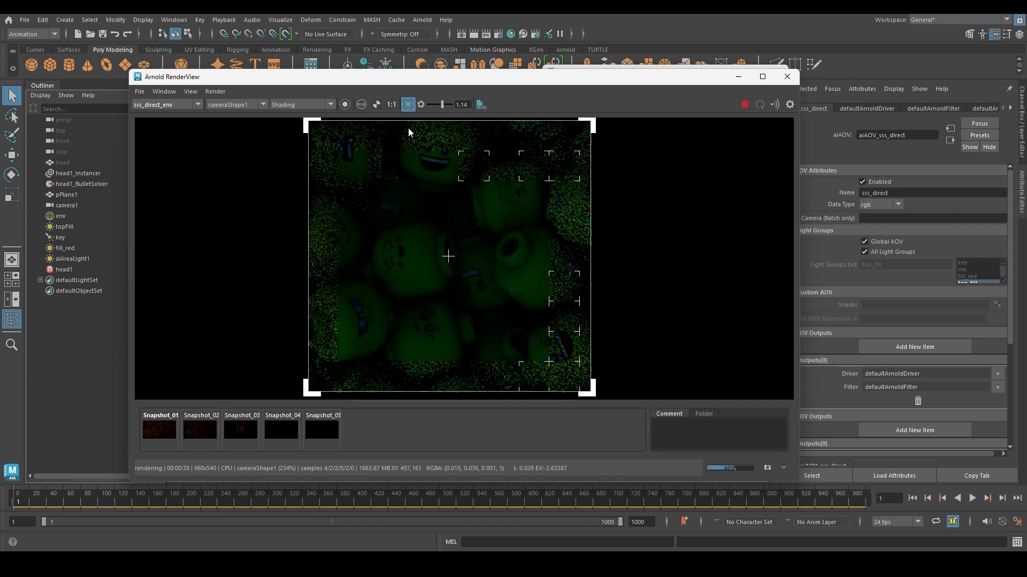
scroll(519, 277, "up", 2)
scroll(519, 278, "up", 2)
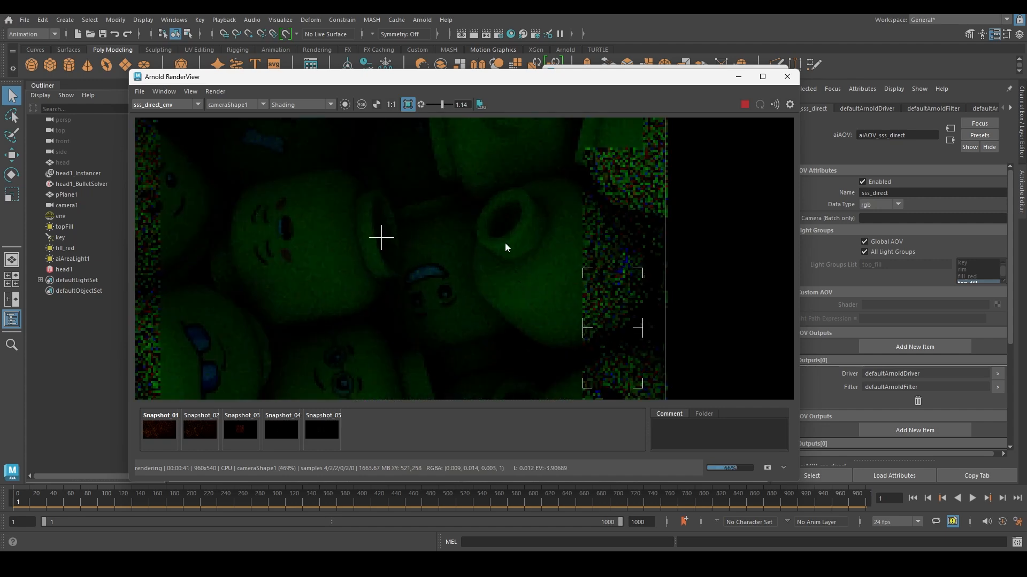
left_click(422, 105)
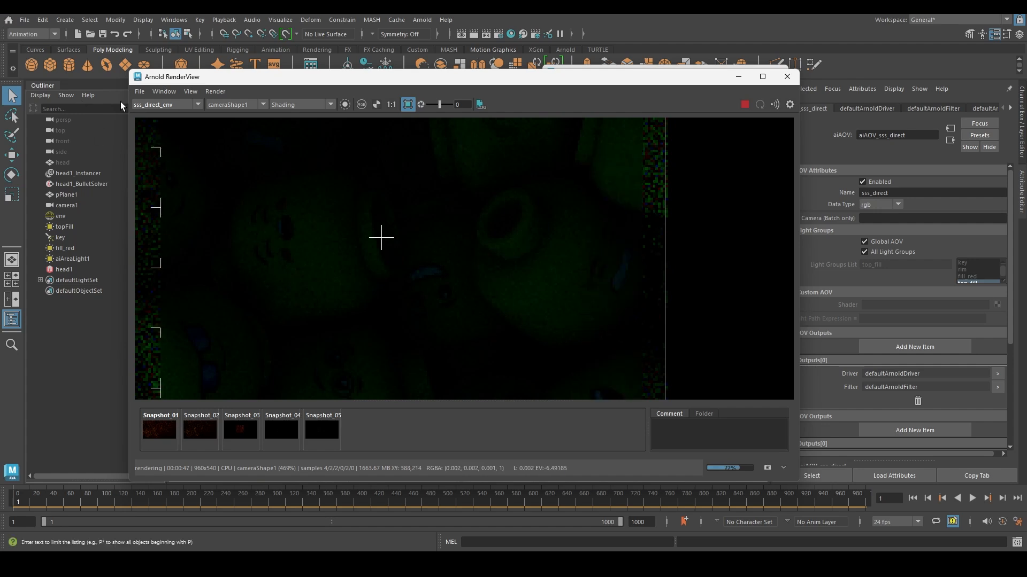
- Switch the render view back to the Beauty pass and check the heads for visible noise
left_click(160, 104)
scroll(157, 122, "up", 5)
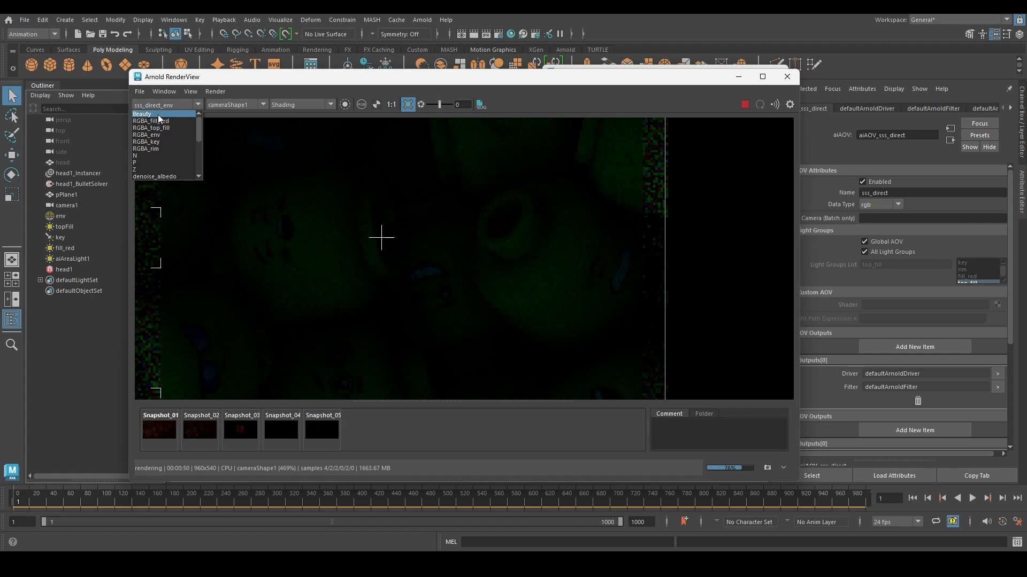
left_click(158, 114)
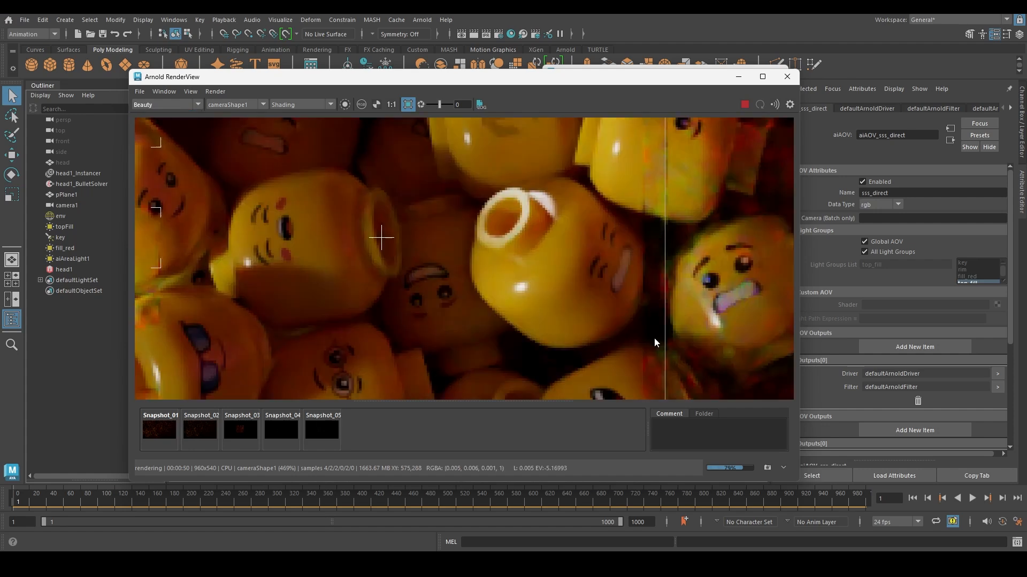
left_click(165, 105)
scroll(159, 170, "down", 2)
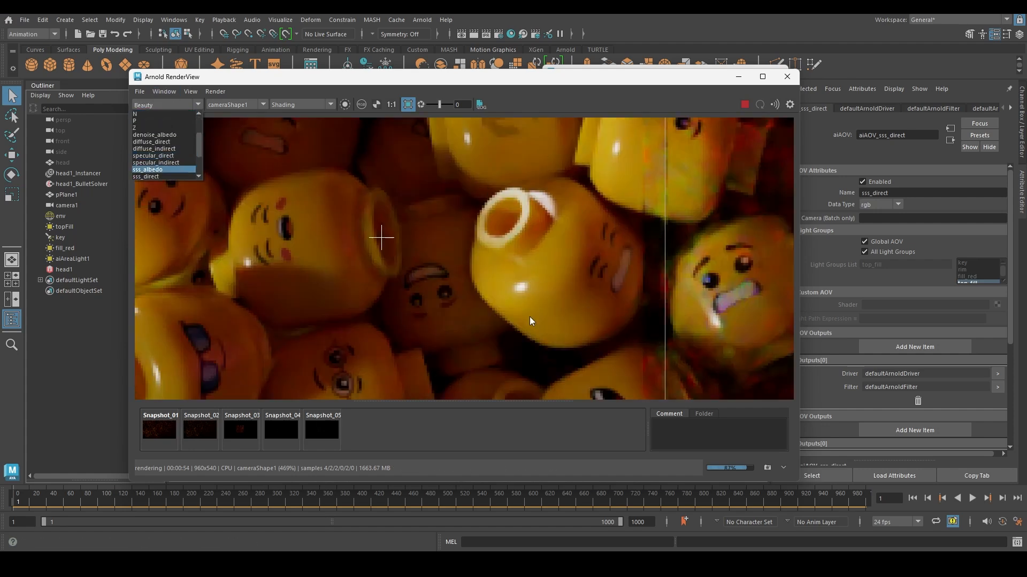
left_click(502, 255)
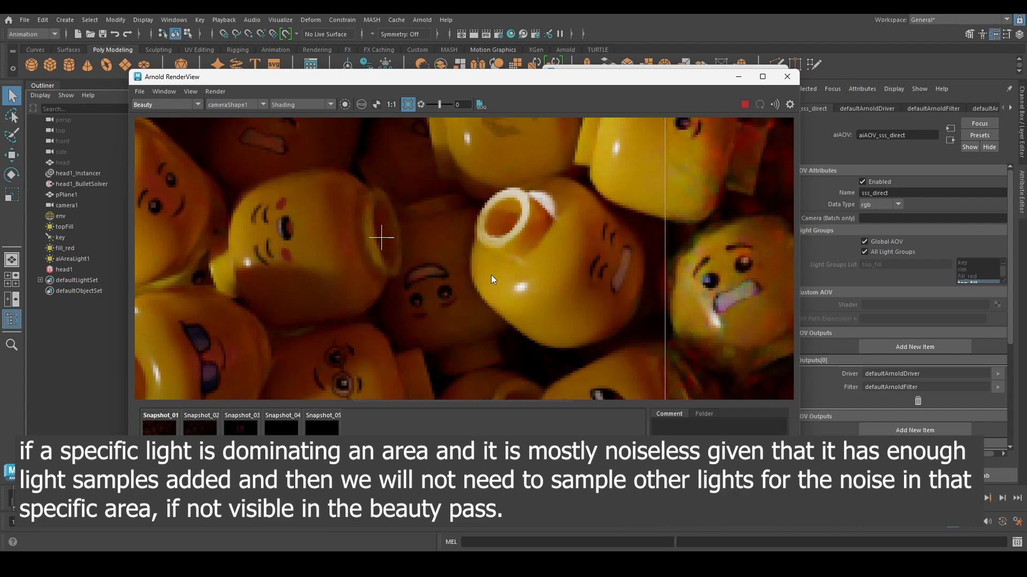
- Display the RGBA_env pass, set the env light's samples to 3, and inspect the new render
left_click(166, 104)
left_click(165, 133)
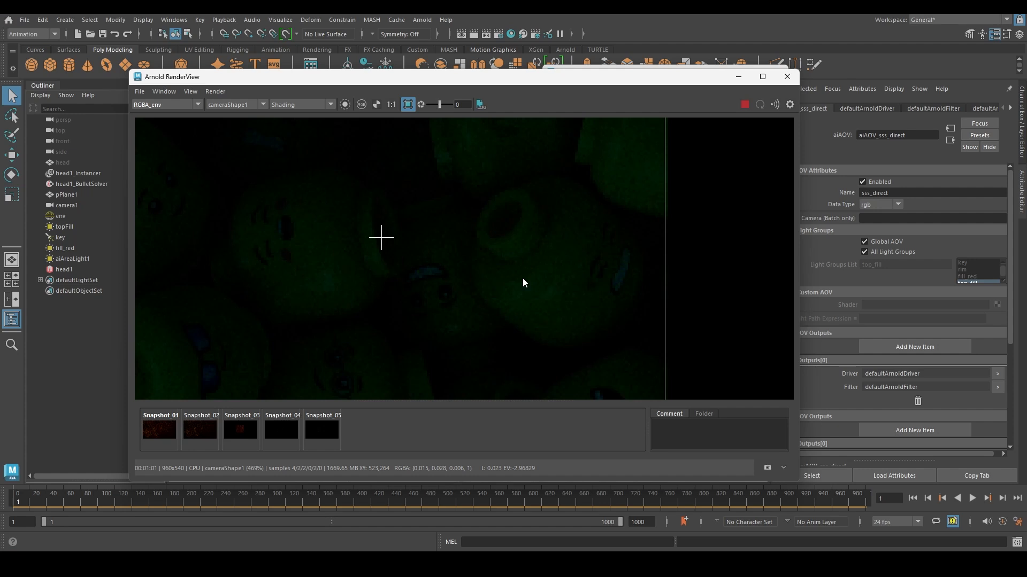
left_click(62, 217)
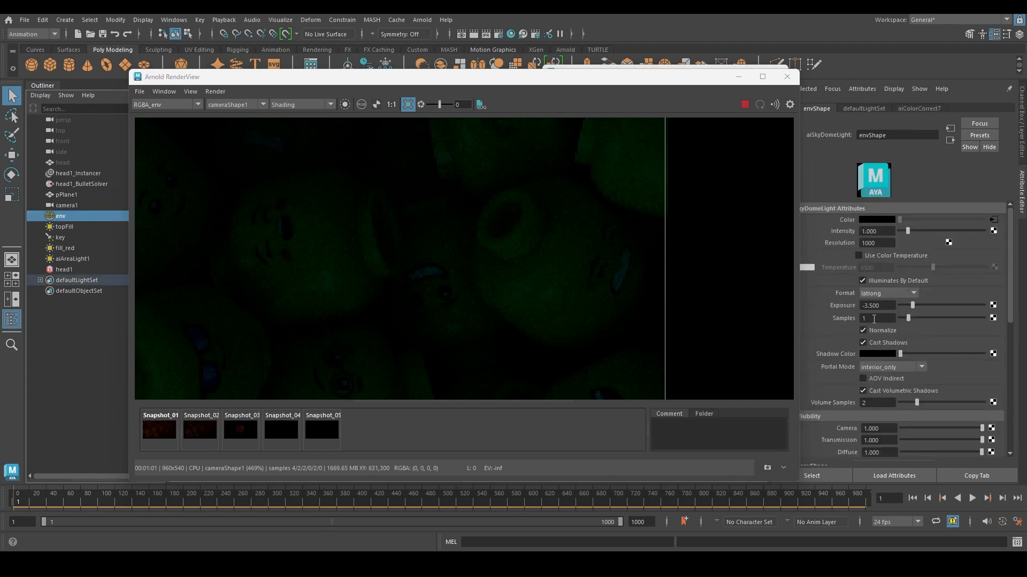
left_click(875, 319)
type("3")
key("Return")
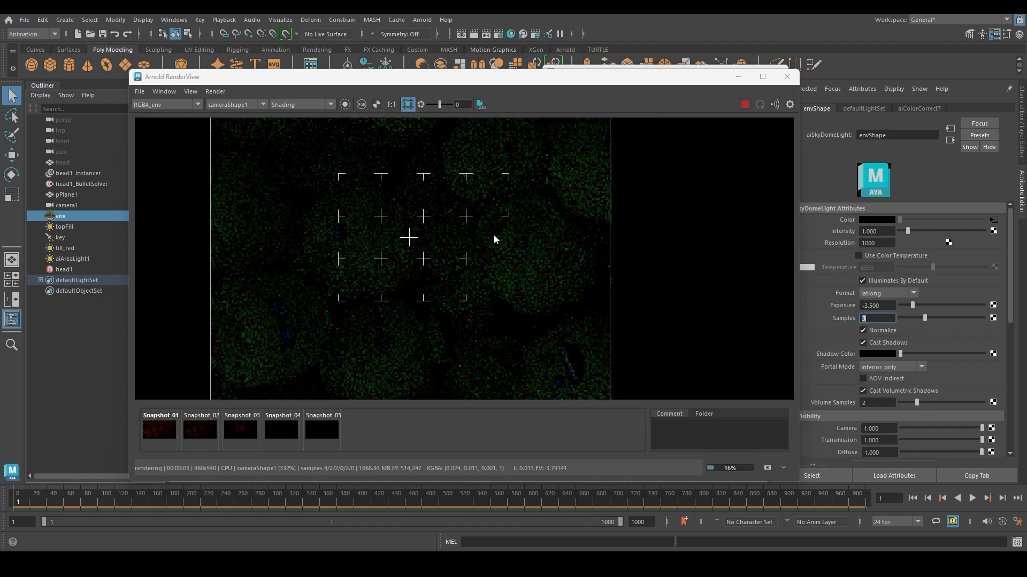
scroll(336, 239, "up", 2)
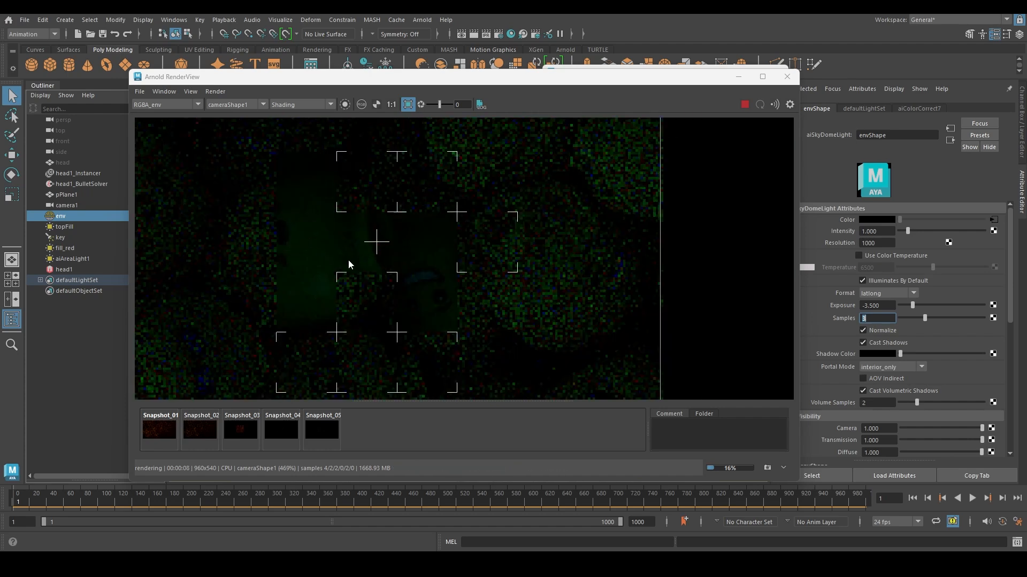
scroll(348, 258, "down", 3)
scroll(477, 258, "up", 2)
scroll(477, 258, "down", 1)
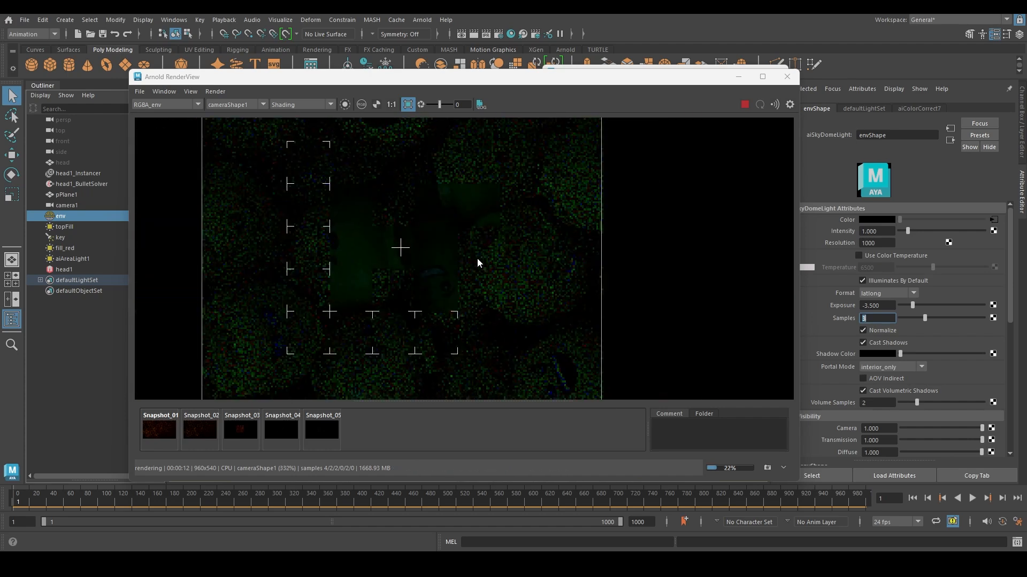
- Set the render bucket size to 16 in the Arnold system settings and close the Render Settings window
left_click(498, 33)
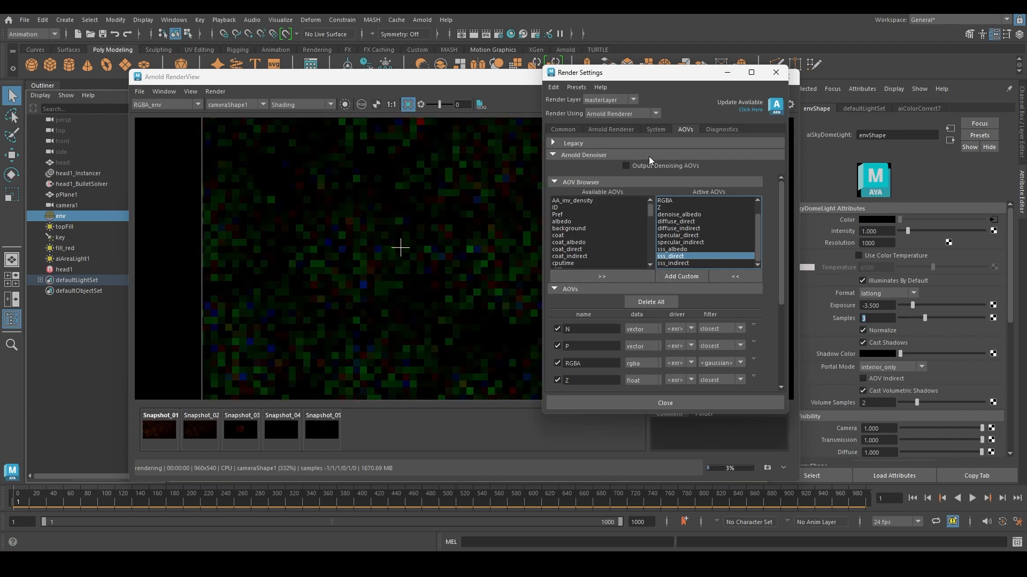
left_click(655, 130)
double_click(647, 317)
type("16")
key("Return")
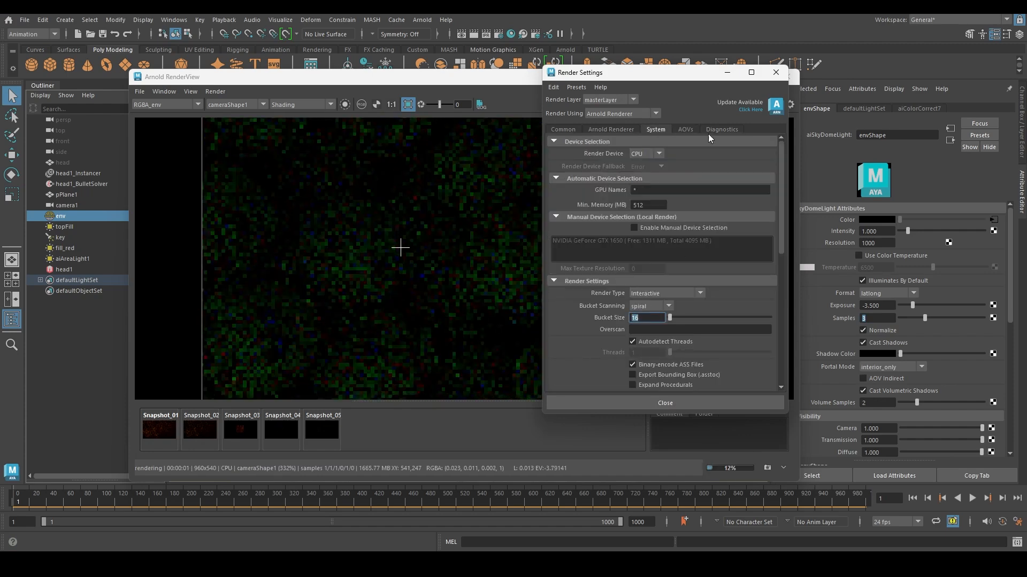
left_click(776, 72)
- Draw a smaller crop region around the central heads and set the env light's samples to 1
left_click_drag(285, 162, 538, 351)
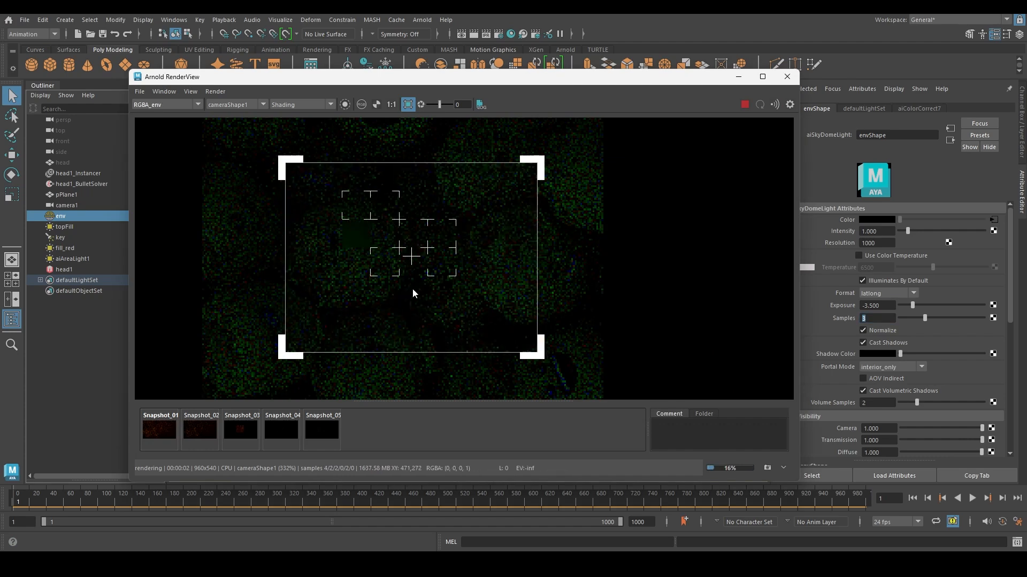
type("1")
key("Return")
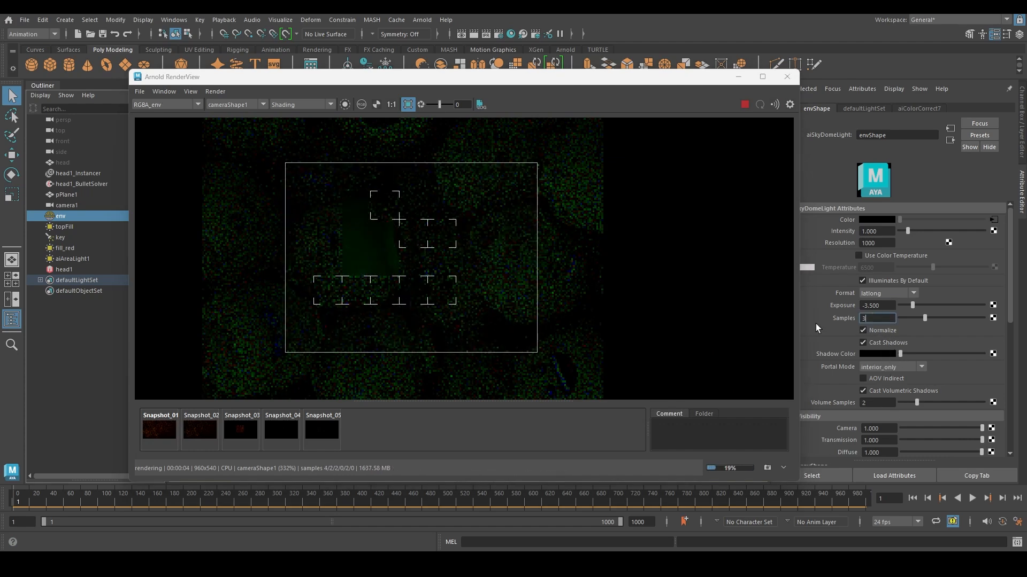
- Store a snapshot of the cropped RGBA_env render and set the env light's samples to 3
scroll(503, 260, "up", 2)
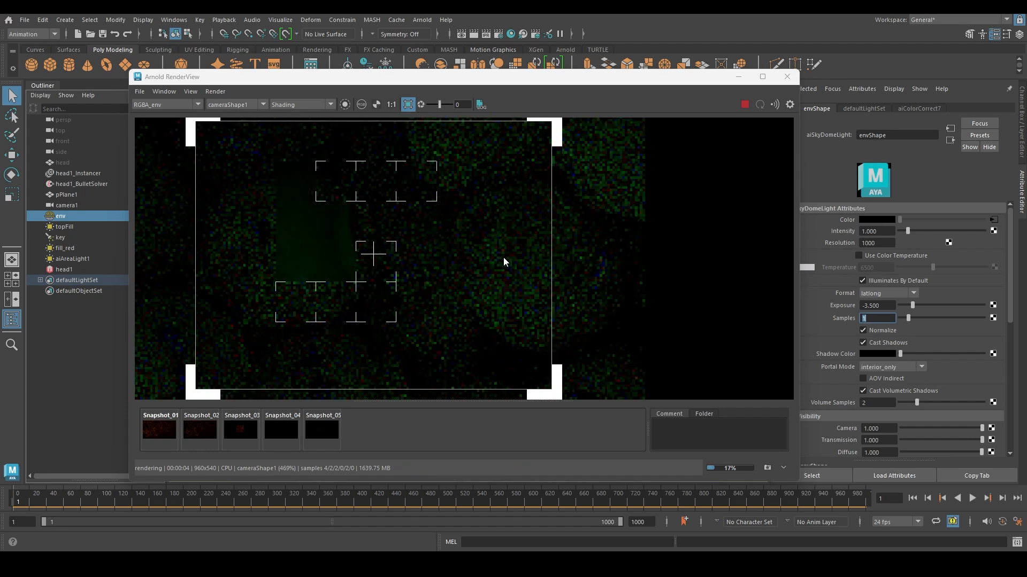
left_click(767, 469)
left_click(844, 319)
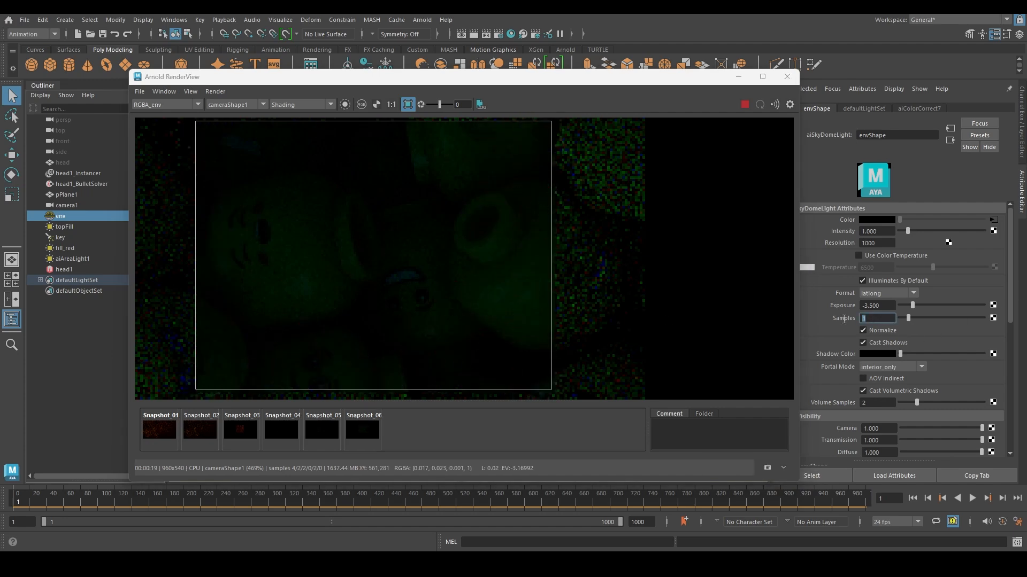
type("3")
key("Return")
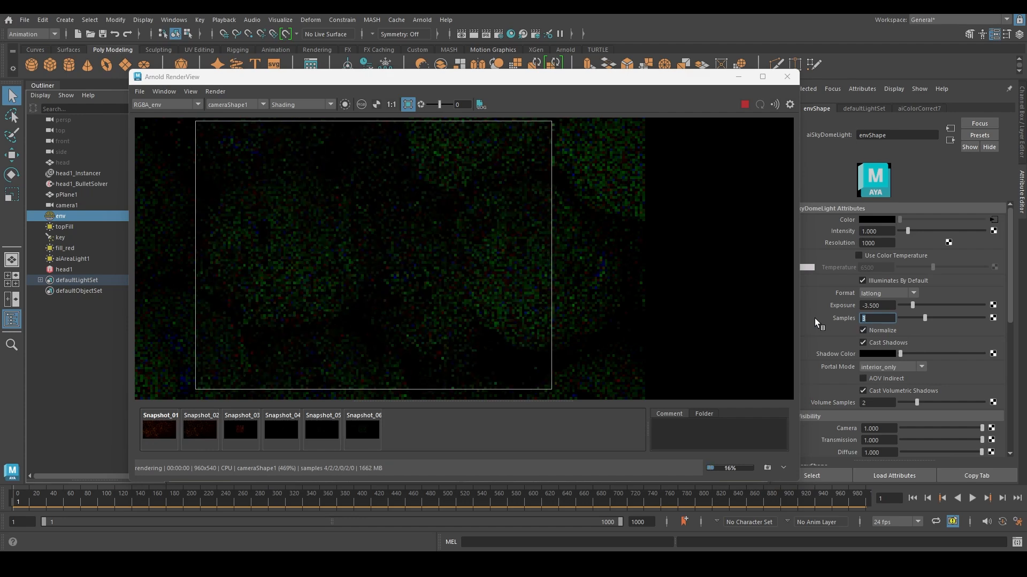
- Raise the render view exposure to 1.59 and compare the env render's noise against Snapshot_06
left_click(442, 107)
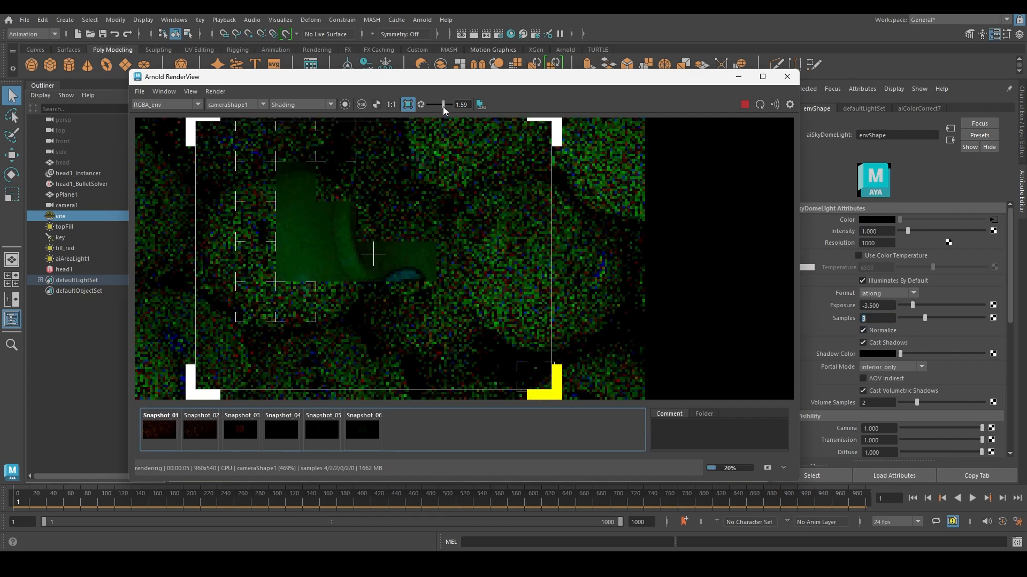
left_click(361, 435)
left_click(360, 436)
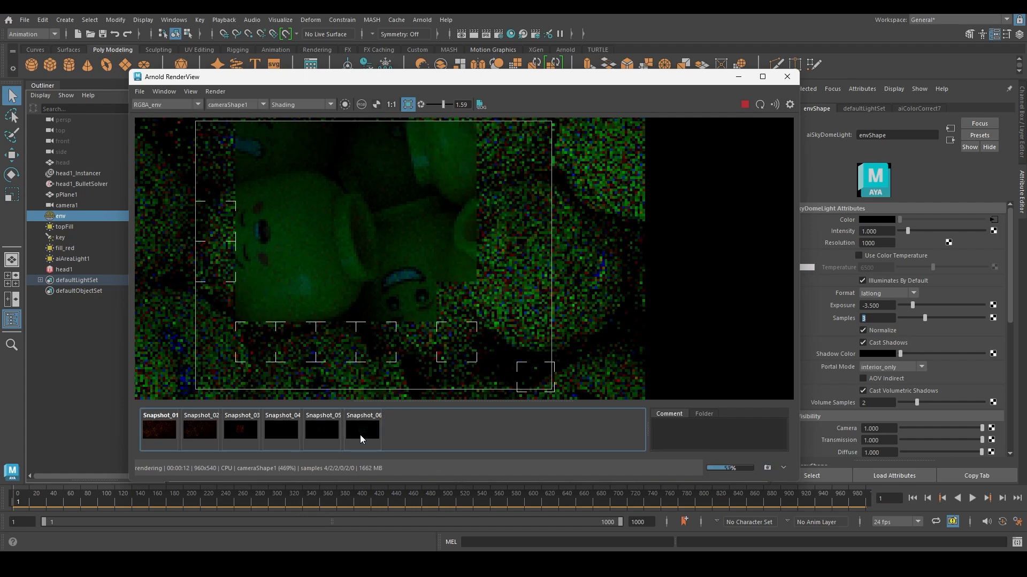
left_click(360, 436)
left_click(360, 435)
- Select the specular_direct AOV in the render settings and enable All Light Groups for it
left_click(164, 105)
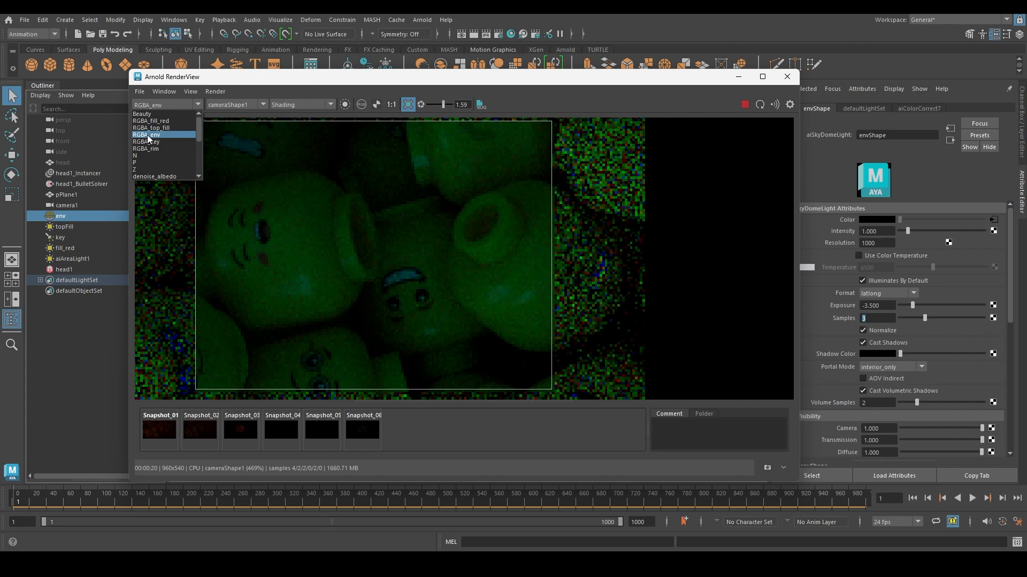
scroll(175, 148, "down", 3)
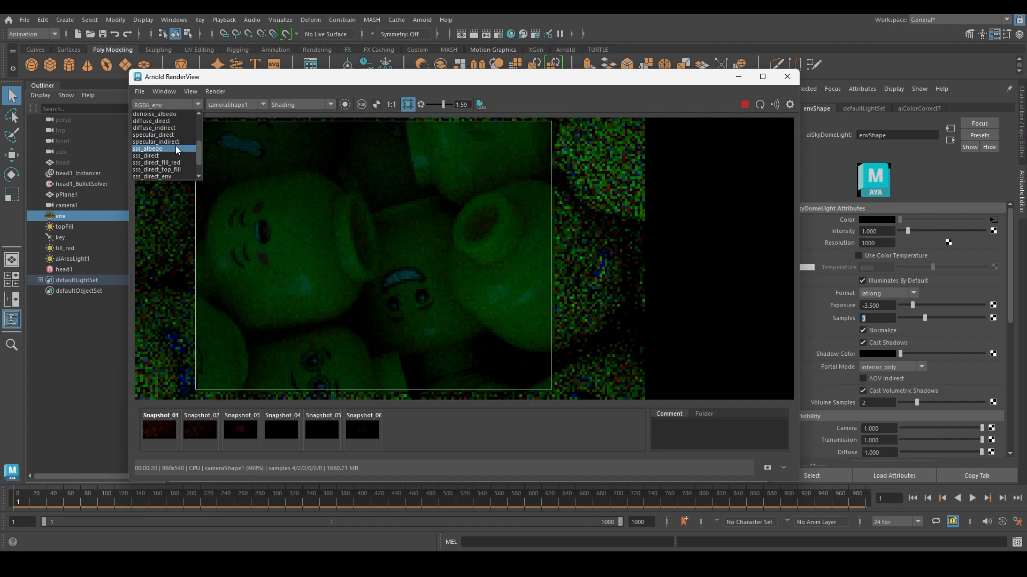
scroll(175, 146, "up", 3)
left_click(494, 86)
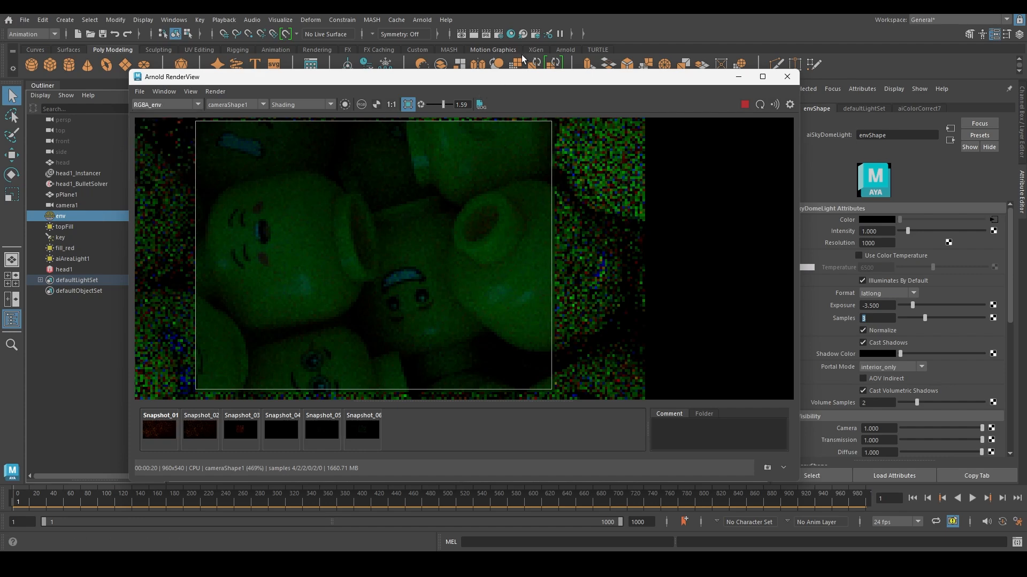
left_click(498, 34)
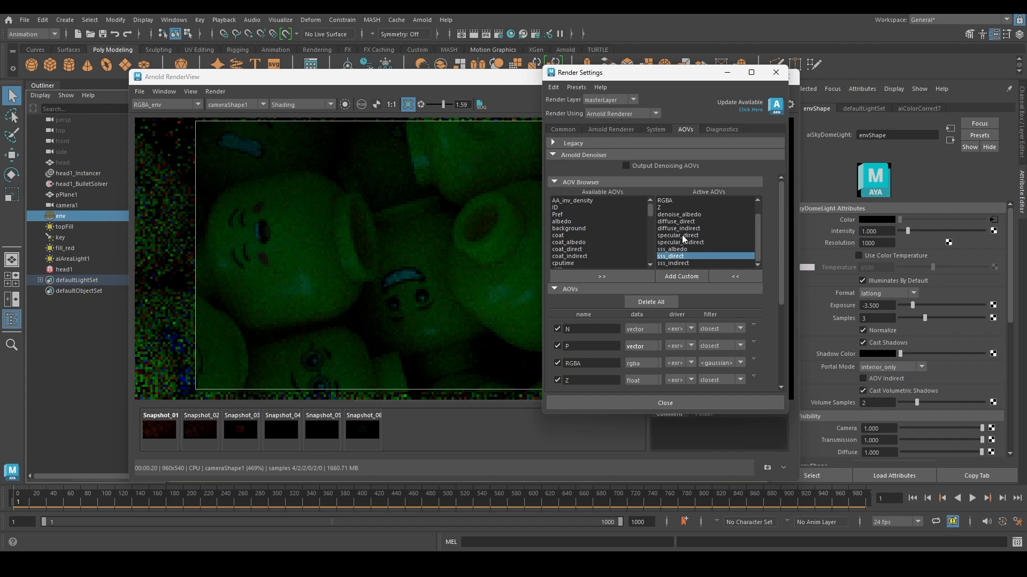
left_click(676, 235)
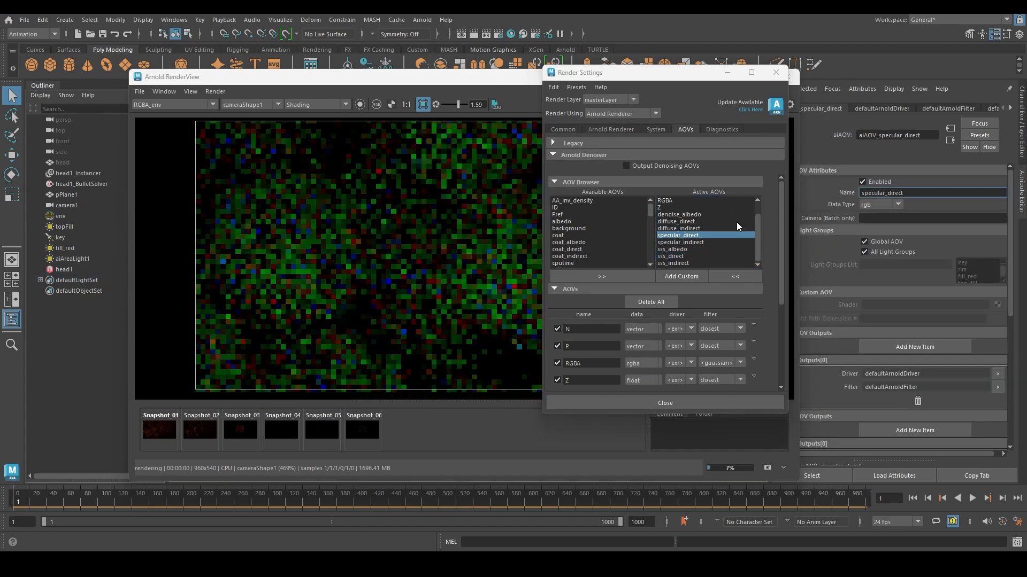
- Display the sss_direct_env pass in the render view and examine the heads for noise
left_click(169, 98)
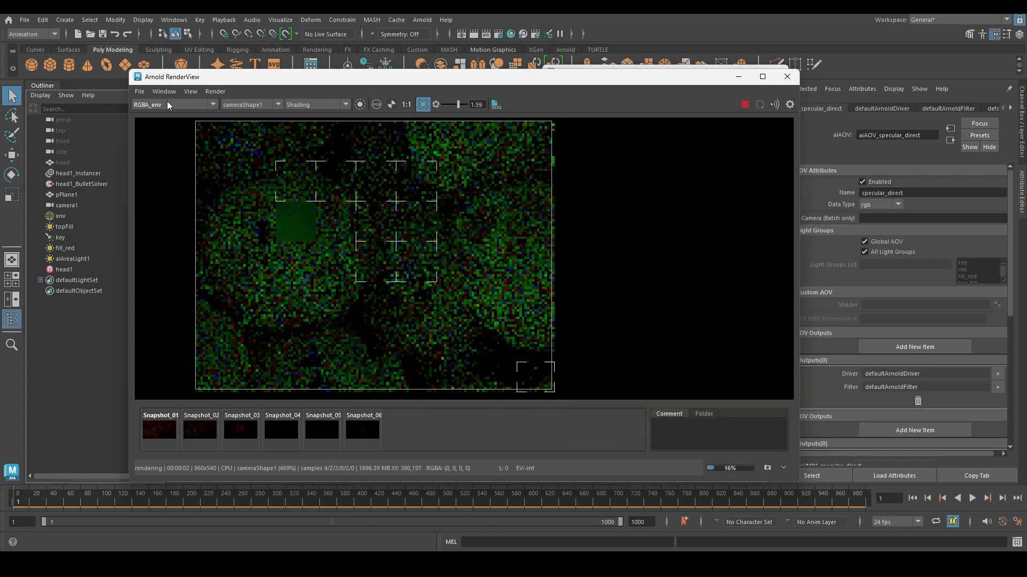
left_click(166, 101)
scroll(172, 152, "down", 3)
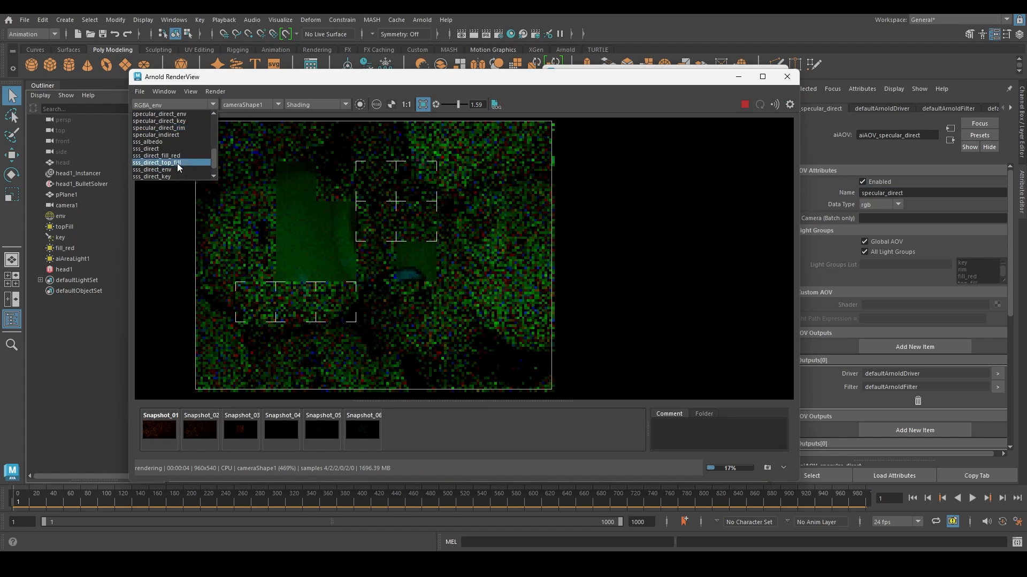
left_click(161, 170)
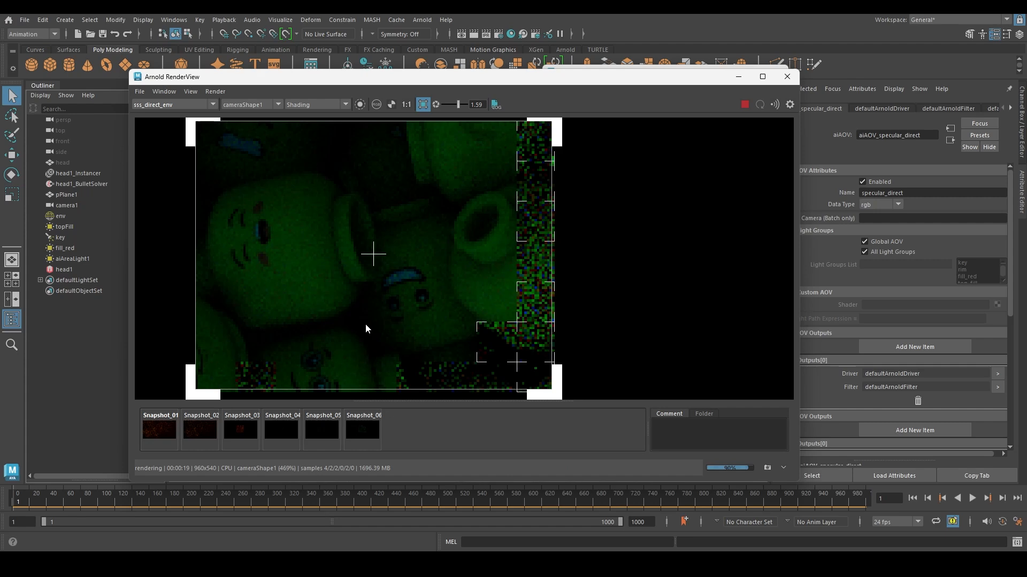
- Open the Arnold sampling settings and set the env light's samples to 1
left_click(498, 34)
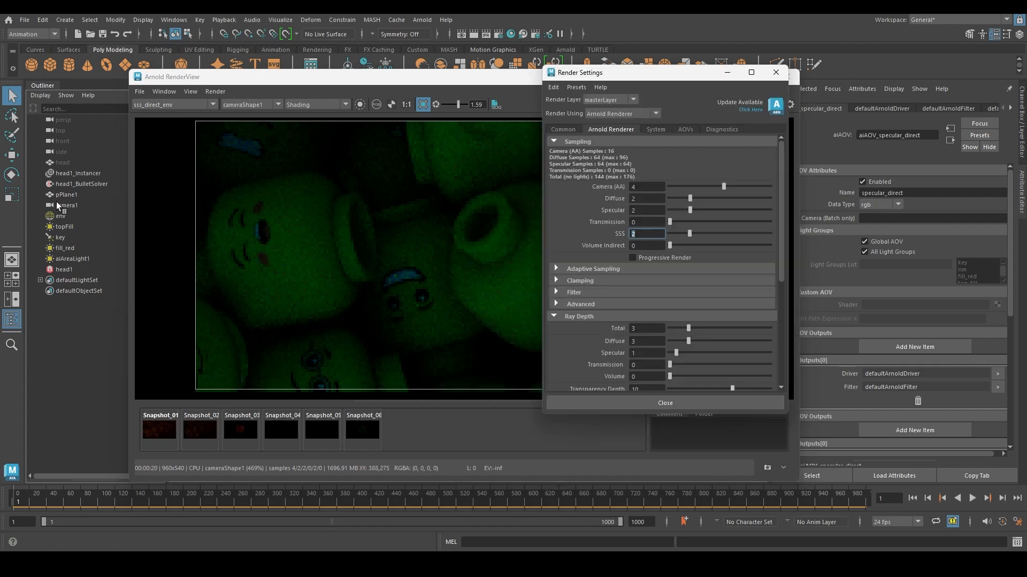
left_click(64, 226)
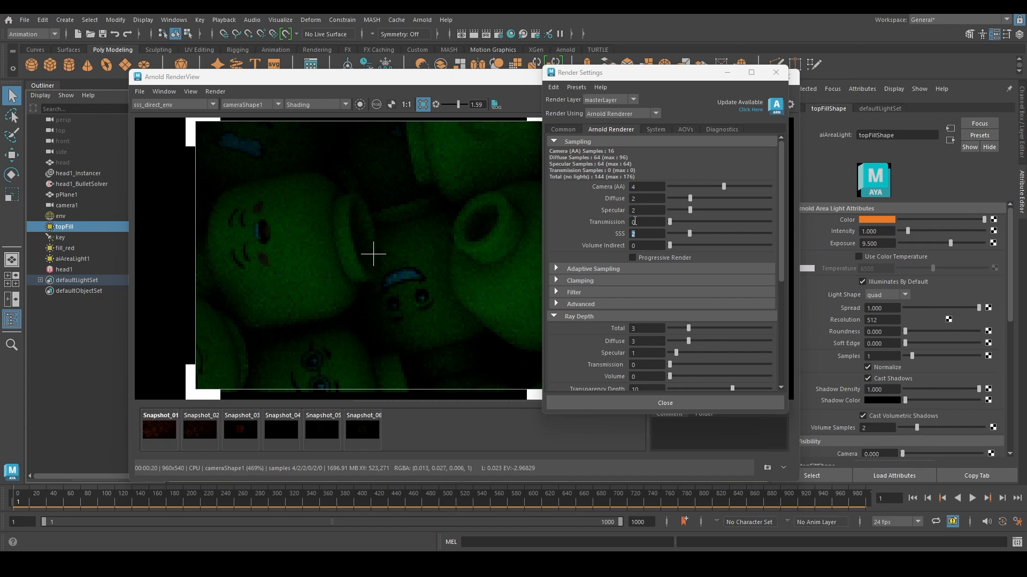
left_click_drag(391, 84, 368, 125)
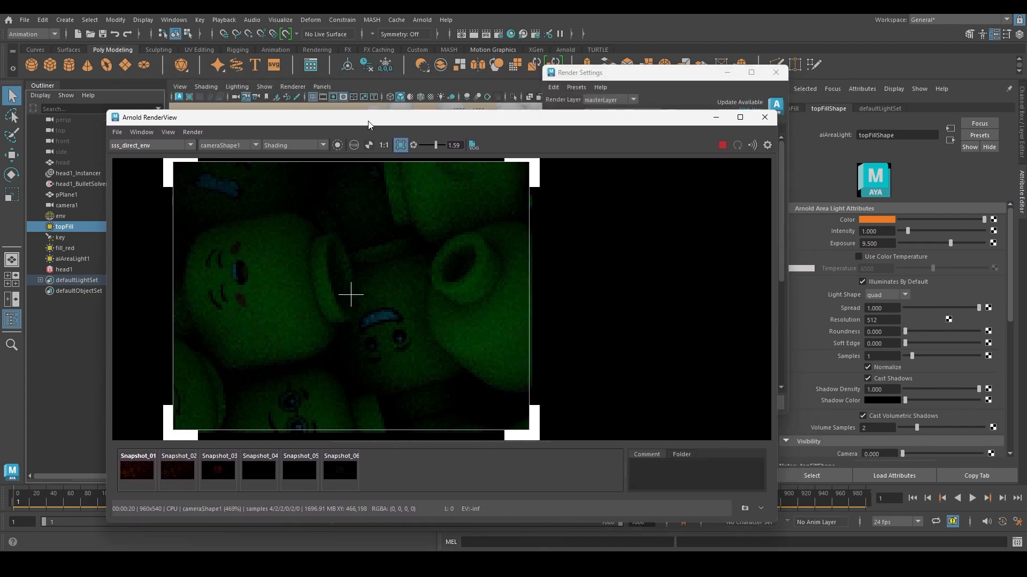
left_click(65, 216)
left_click(870, 319)
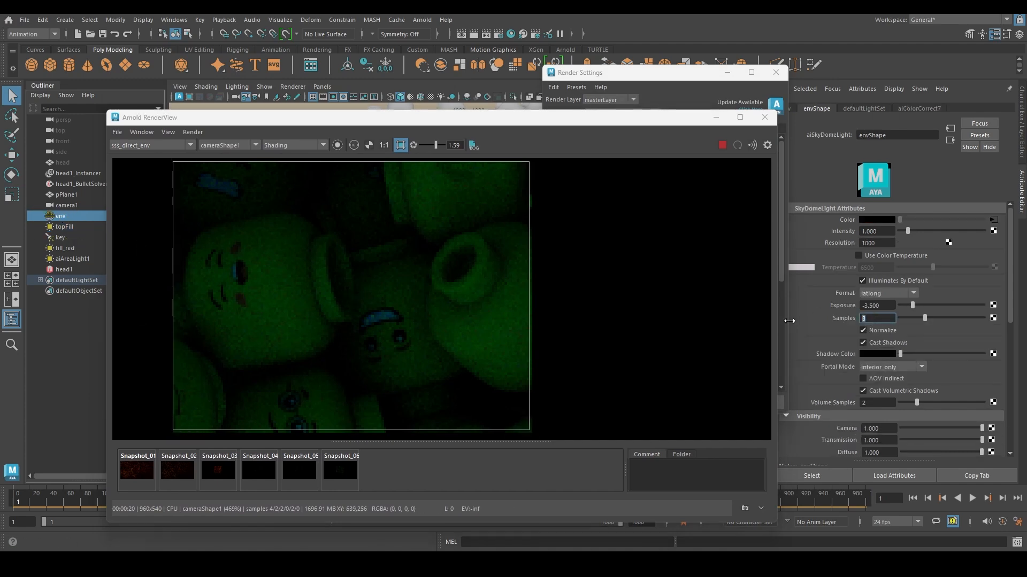
type("1")
key("Return")
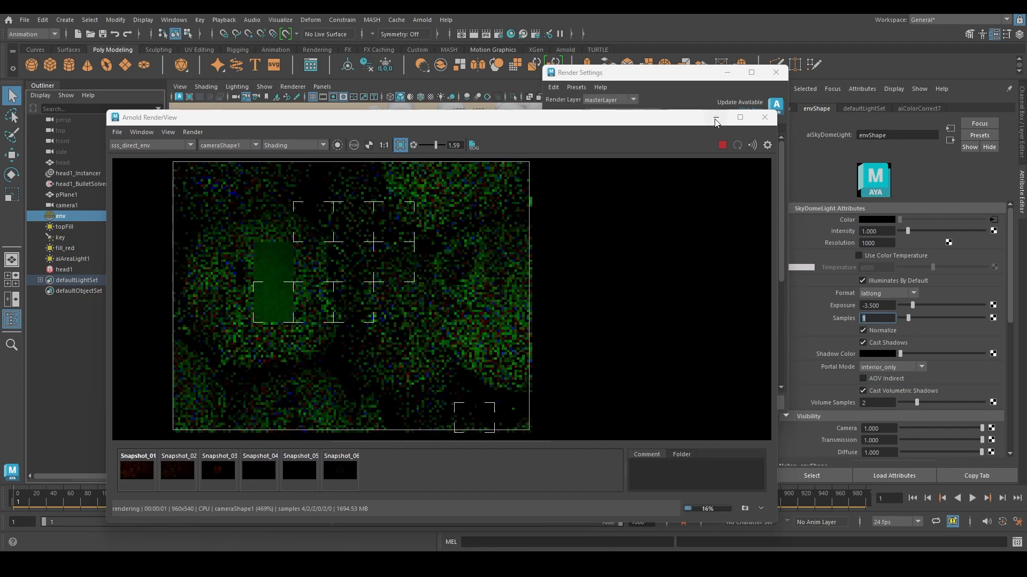
- Set the SSS samples to 4 in the Arnold Renderer sampling settings
left_click_drag(674, 76, 687, 61)
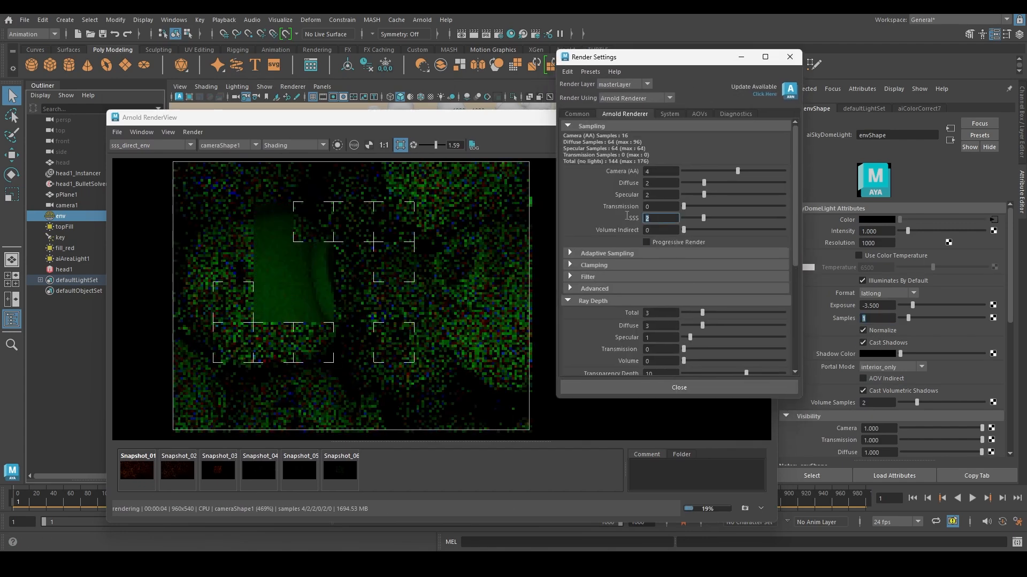
type("4")
key("Return")
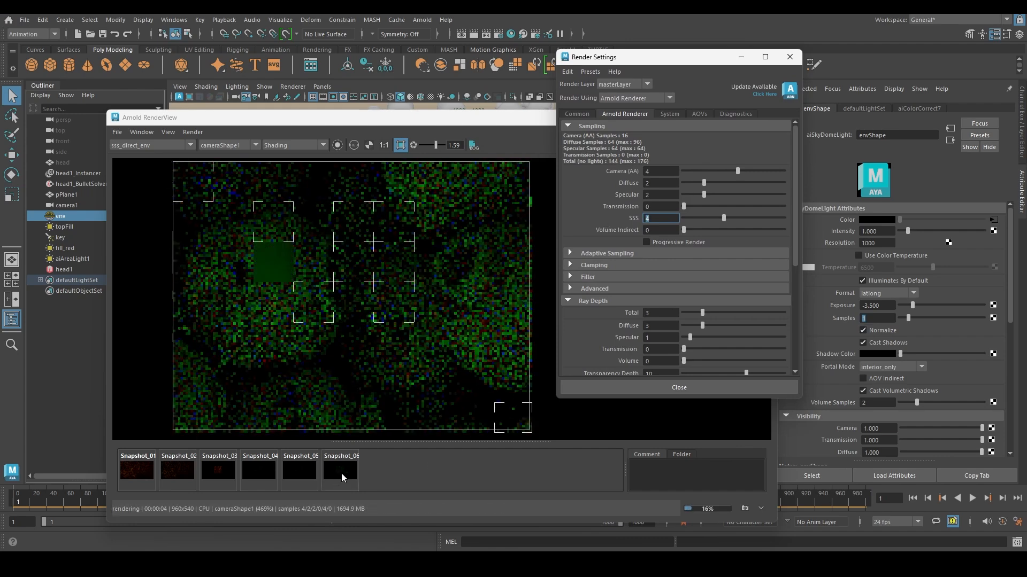
- Toggle repeatedly between Snapshot_06 and the current sss_direct_env render to compare their noise
left_click(340, 473)
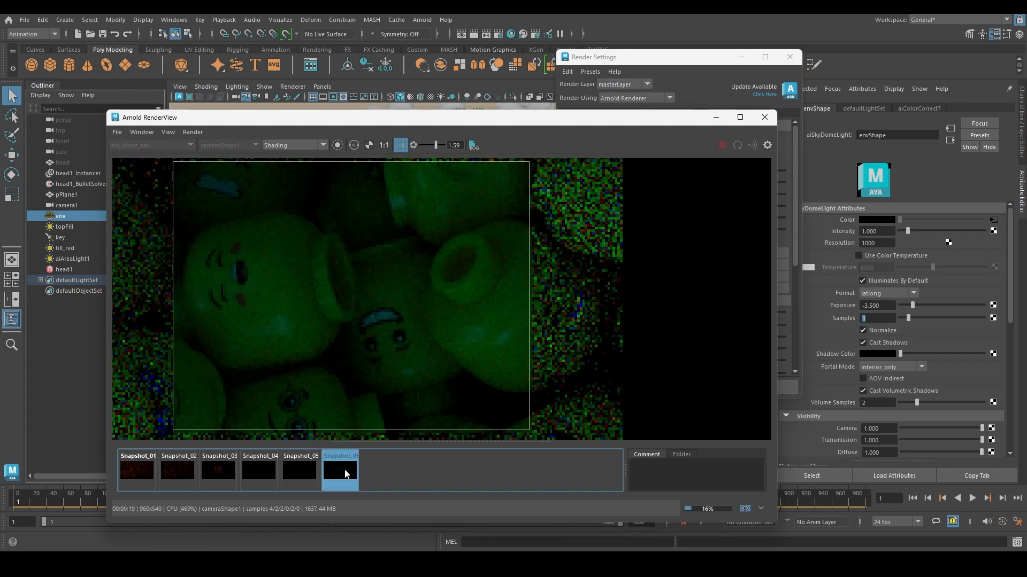
left_click(345, 473)
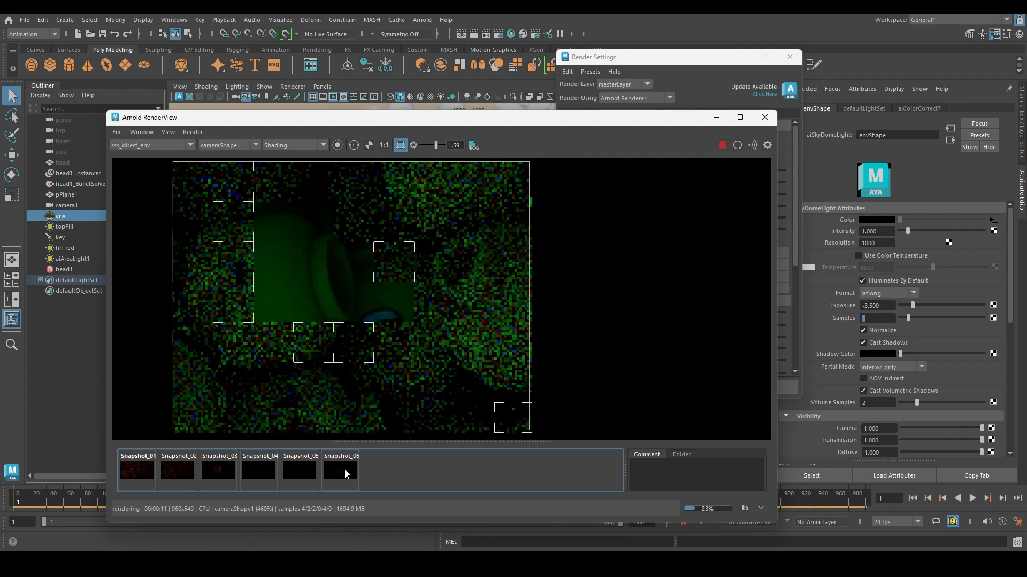
left_click(345, 472)
left_click(345, 472)
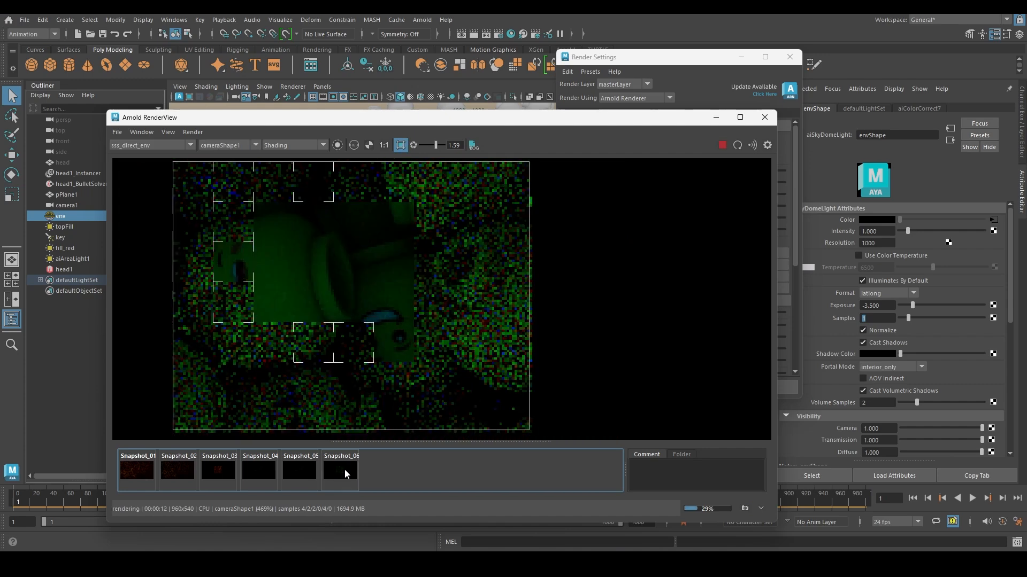
left_click(345, 472)
left_click(345, 471)
left_click(345, 470)
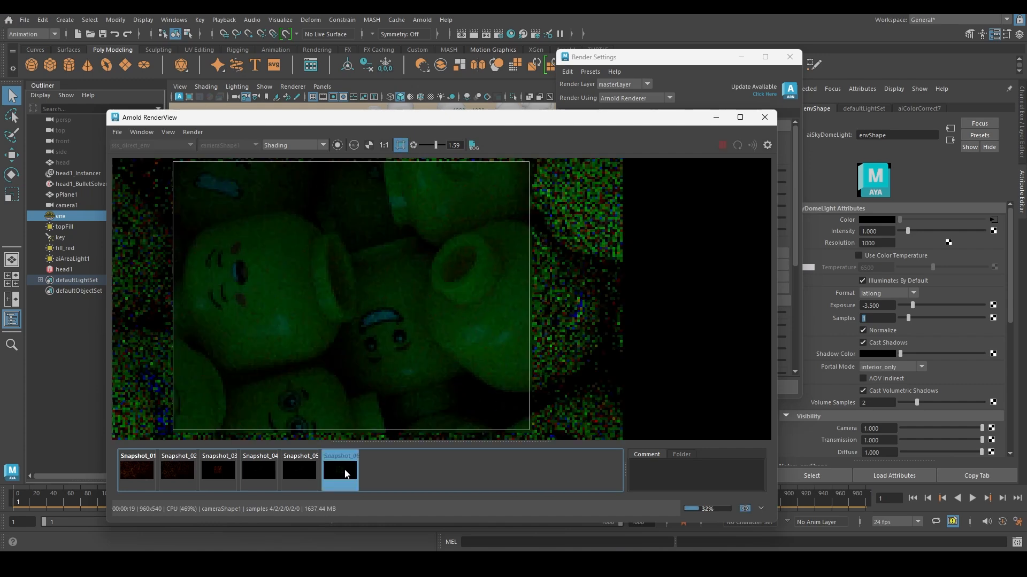
left_click(345, 471)
- Reset the render view exposure to 0 and review the SSS samples in the render settings
left_click(413, 144)
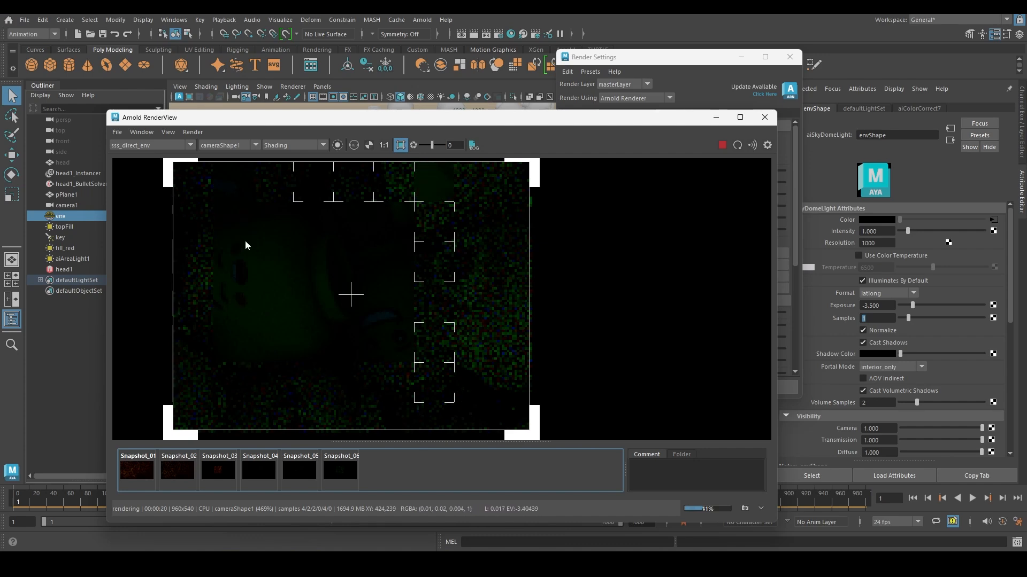
scroll(456, 293, "down", 5)
scroll(457, 293, "up", 5)
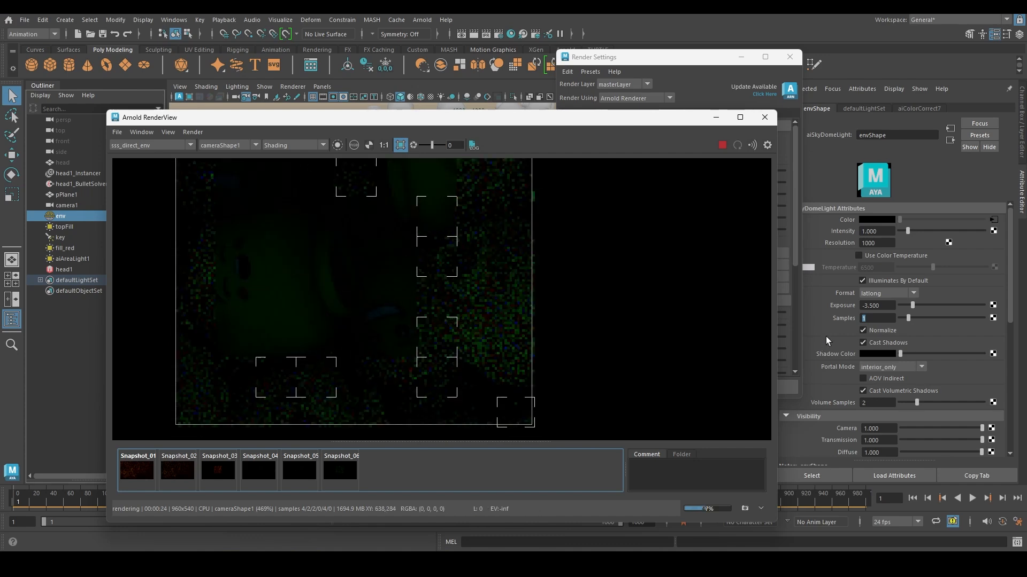
left_click_drag(666, 57, 669, 53)
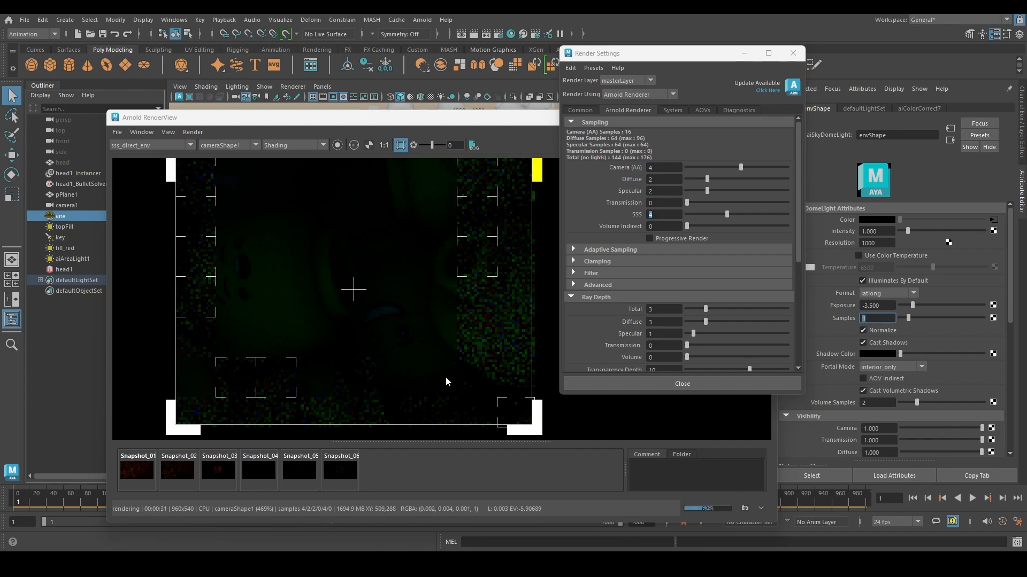
left_click(608, 314)
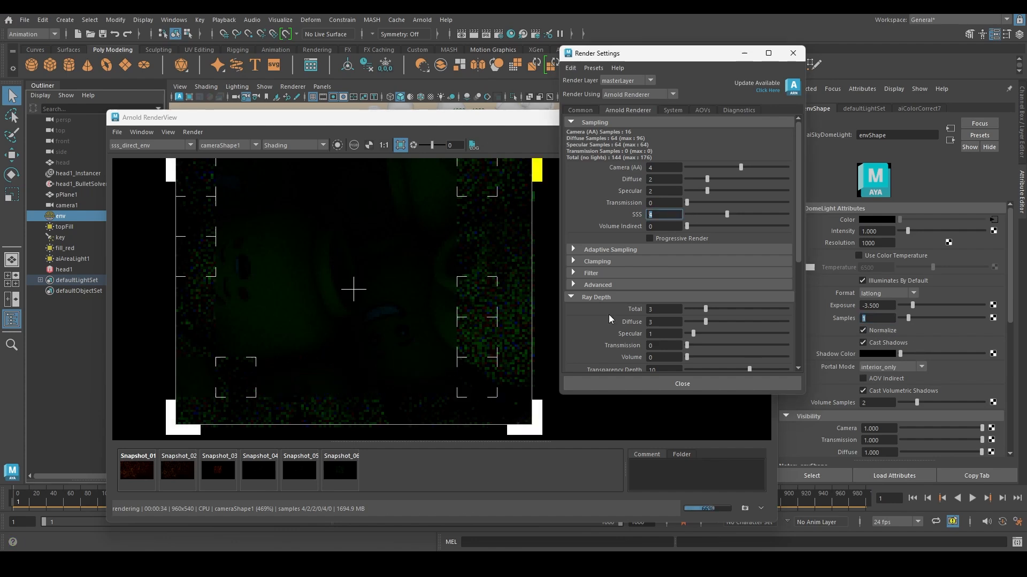
- Display the sss_direct pass and the sss_direct_fill_red pass in turn to examine their noise
left_click(165, 143)
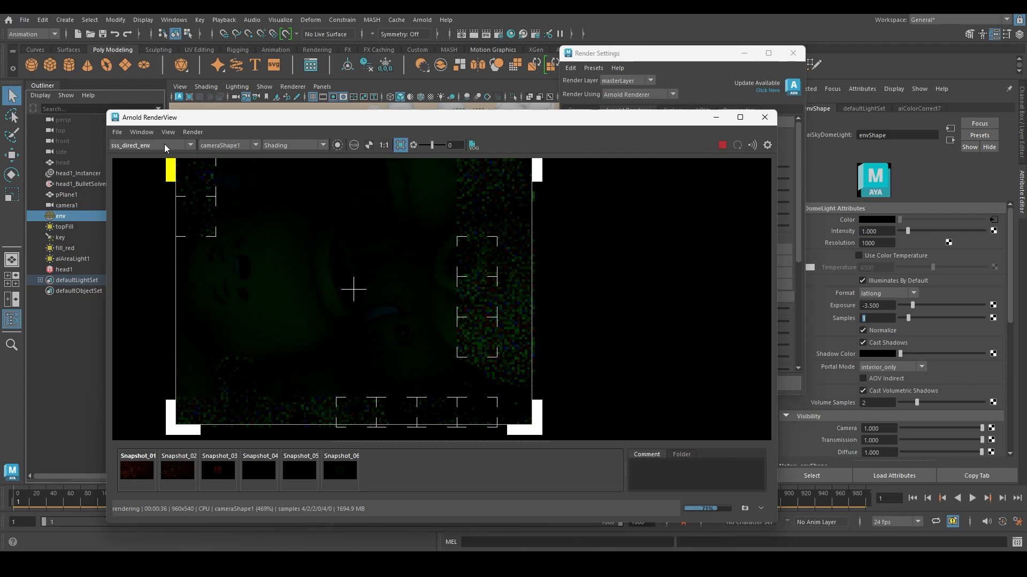
left_click_drag(238, 123, 227, 103)
left_click(136, 125)
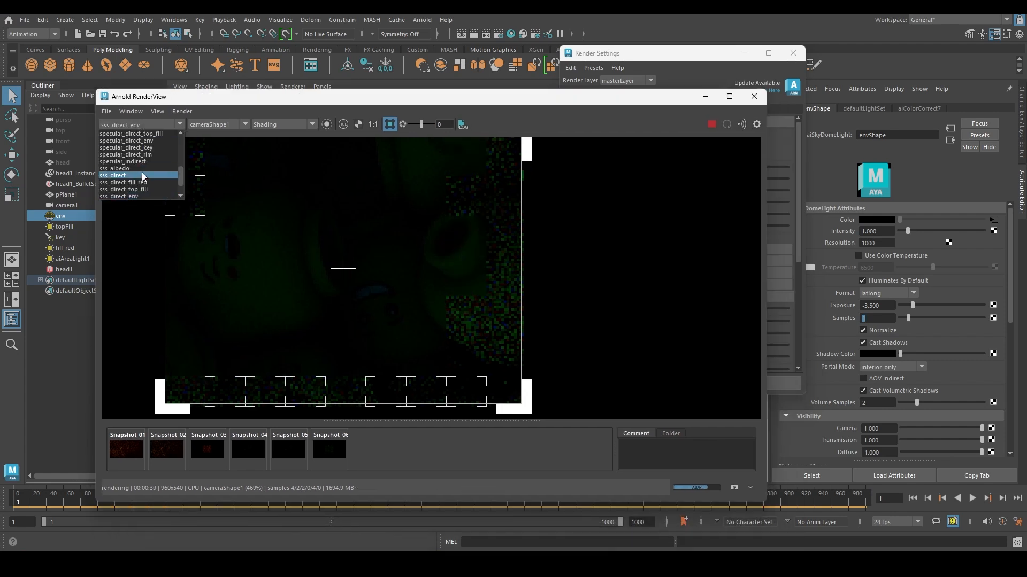
left_click(112, 177)
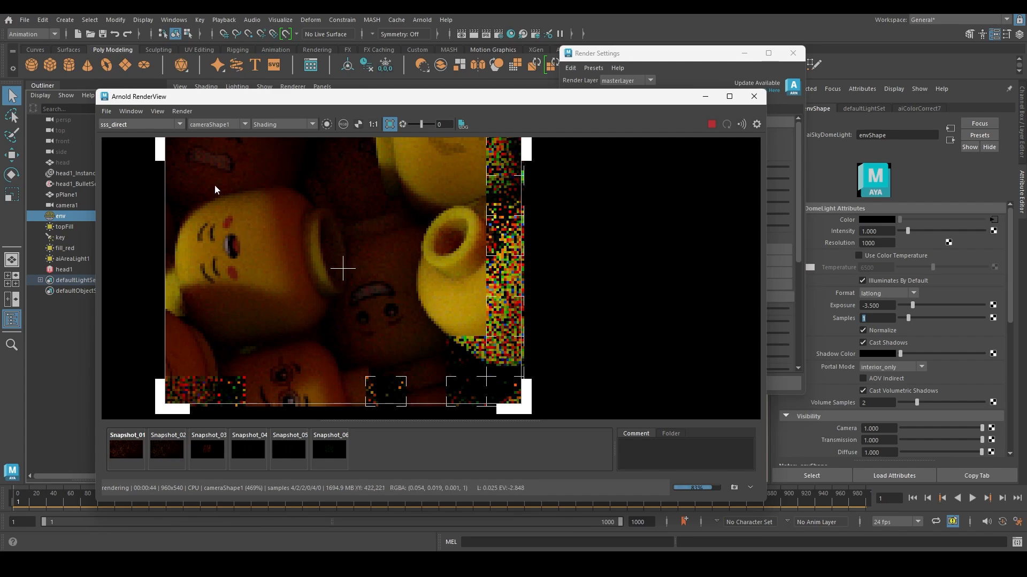
left_click(126, 121)
left_click(128, 185)
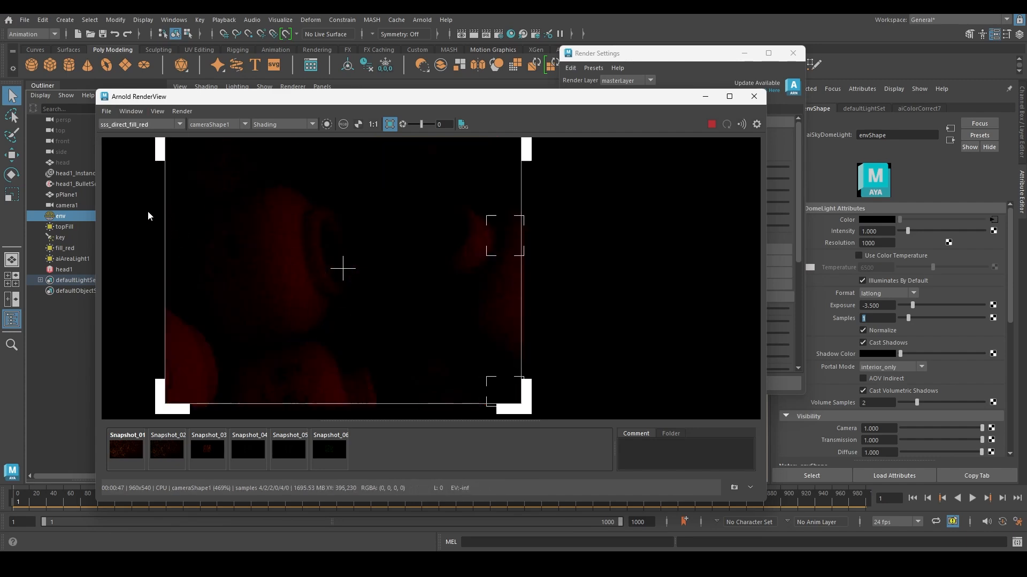
- Crop the render region around the large head and set the fill_red light's samples to 2
left_click(62, 247)
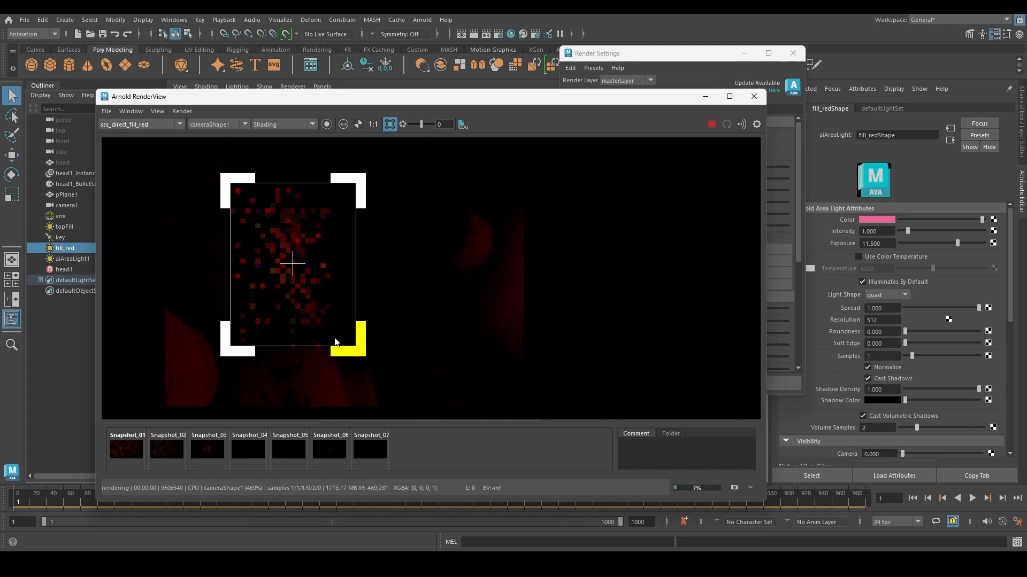
left_click_drag(877, 356, 801, 349)
type("2")
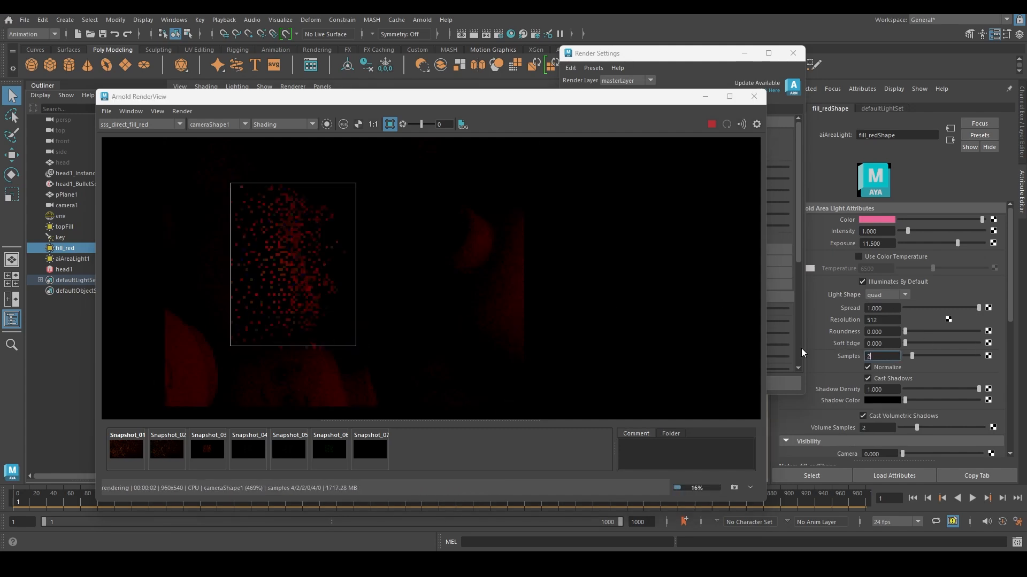
key("Return")
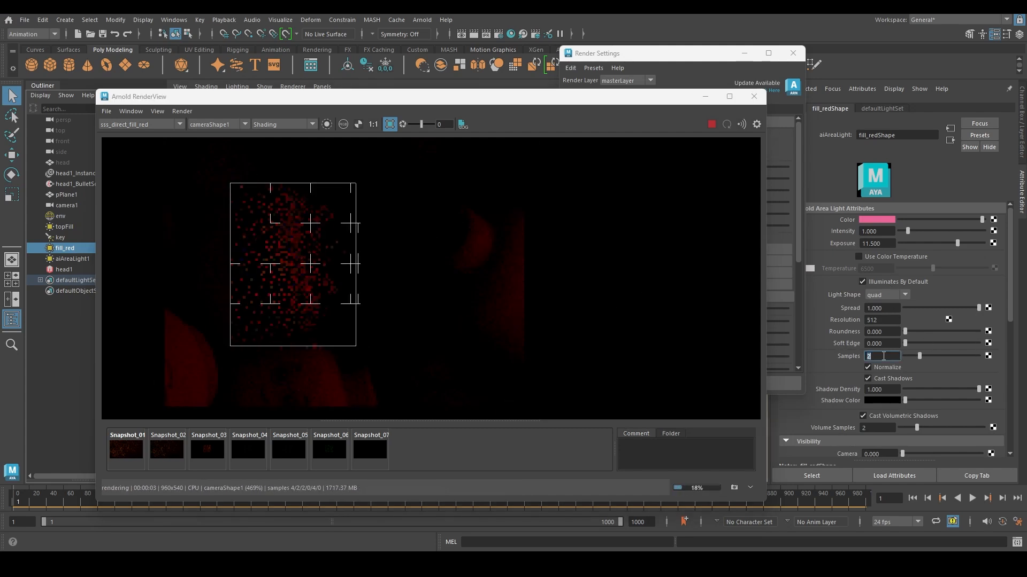
- Compare Snapshot_07 with the current sss_direct_fill_red render for noise
left_click(368, 451)
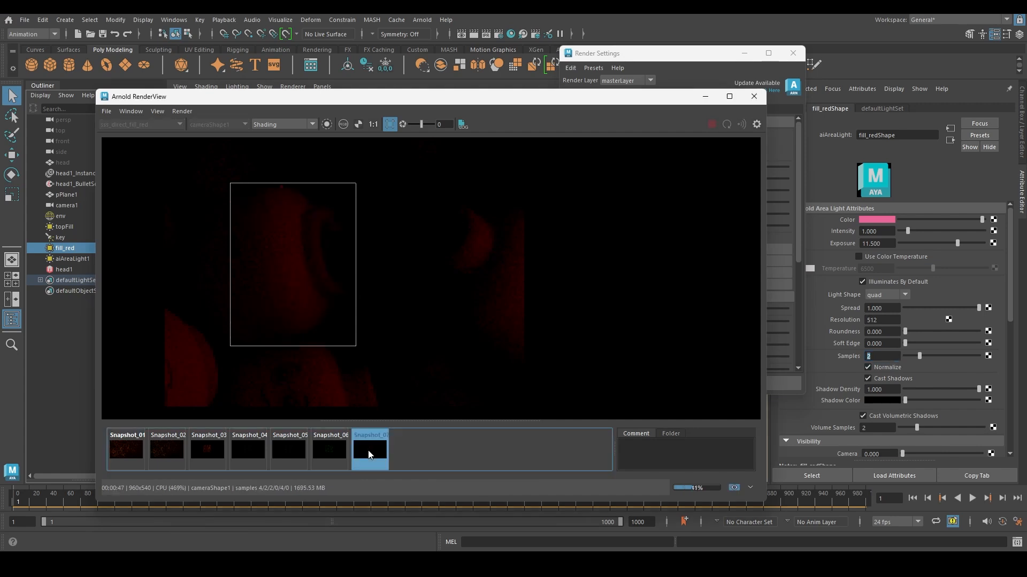
left_click(369, 454)
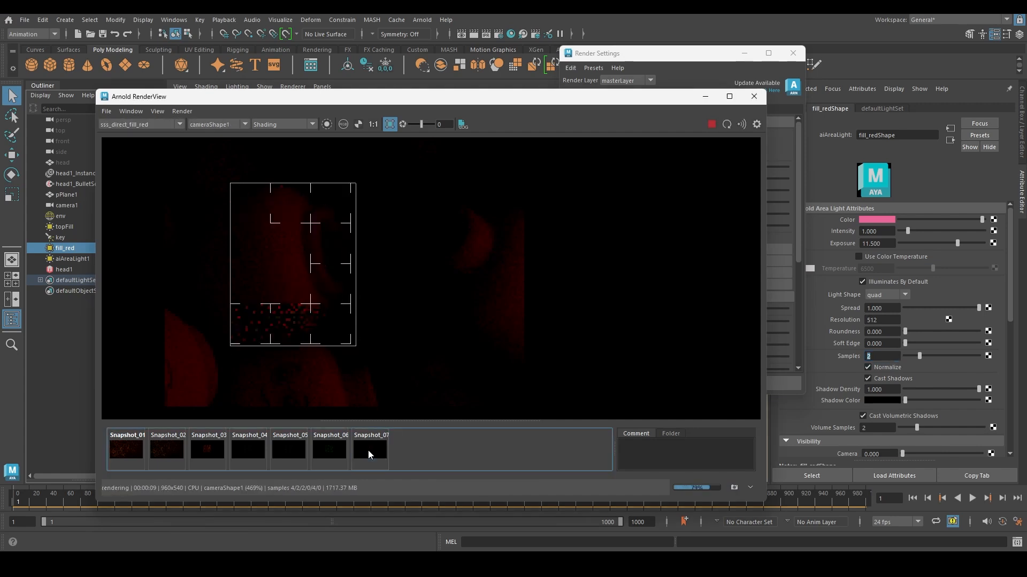
- Try 4 samples on the fill_red light, and set its samples to 1
type("4")
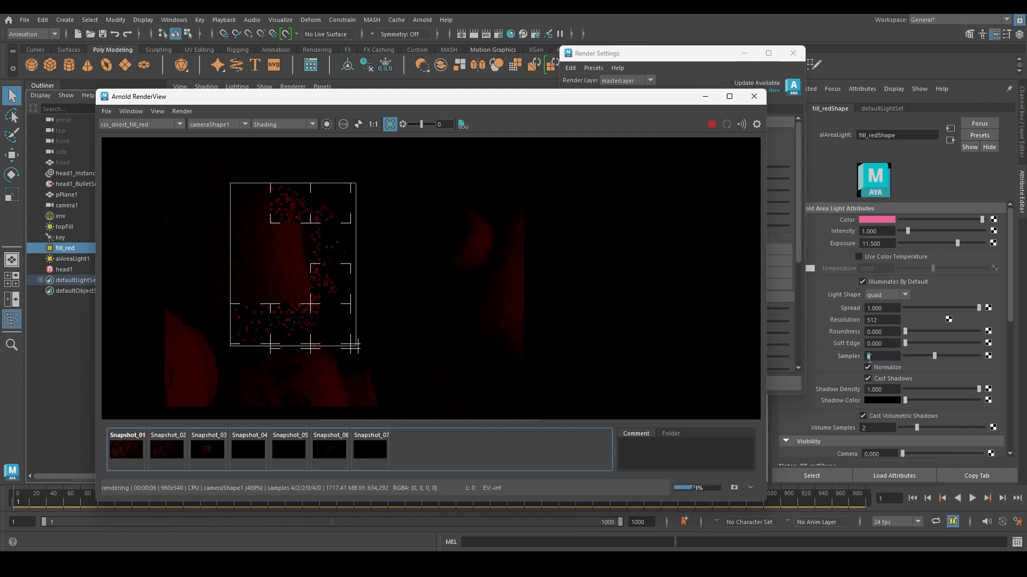
type("1")
key("Return")
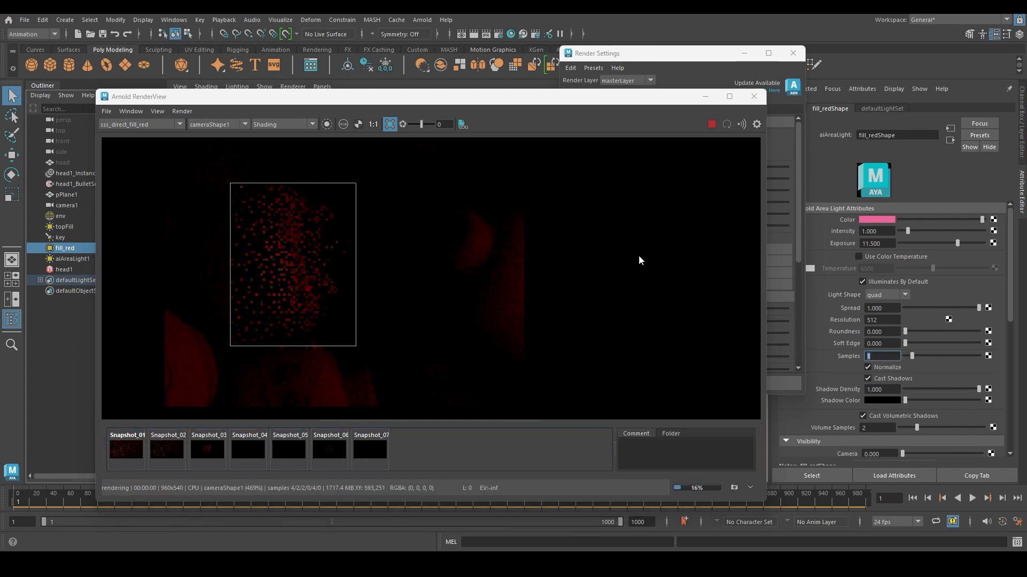
left_click(143, 124)
left_click(143, 124)
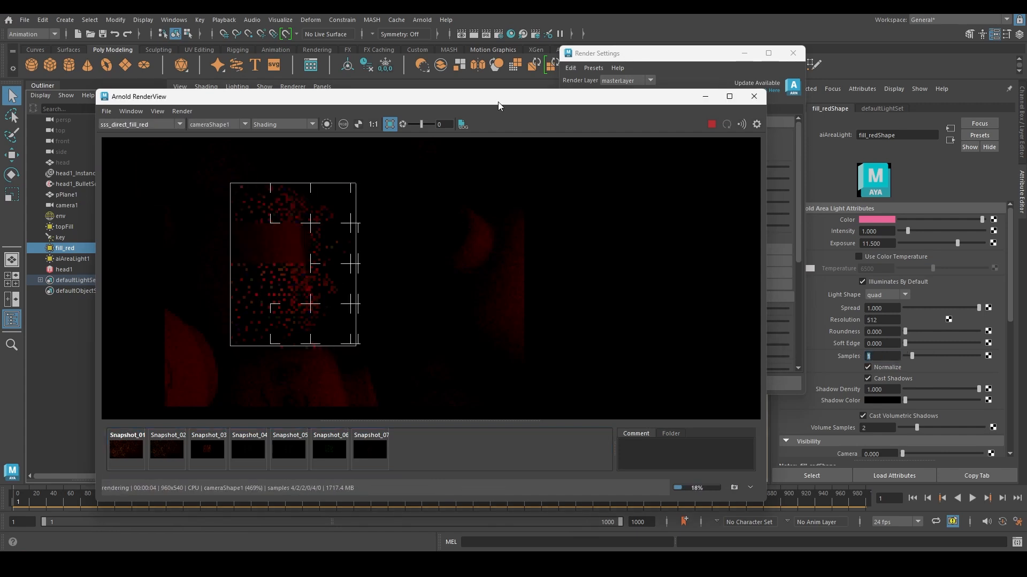
- Set the SSS samples to 5 in the render settings and check the fill_red pass against Snapshot_07
left_click_drag(498, 102, 476, 139)
left_click_drag(672, 56, 678, 48)
left_click(664, 207)
type("5")
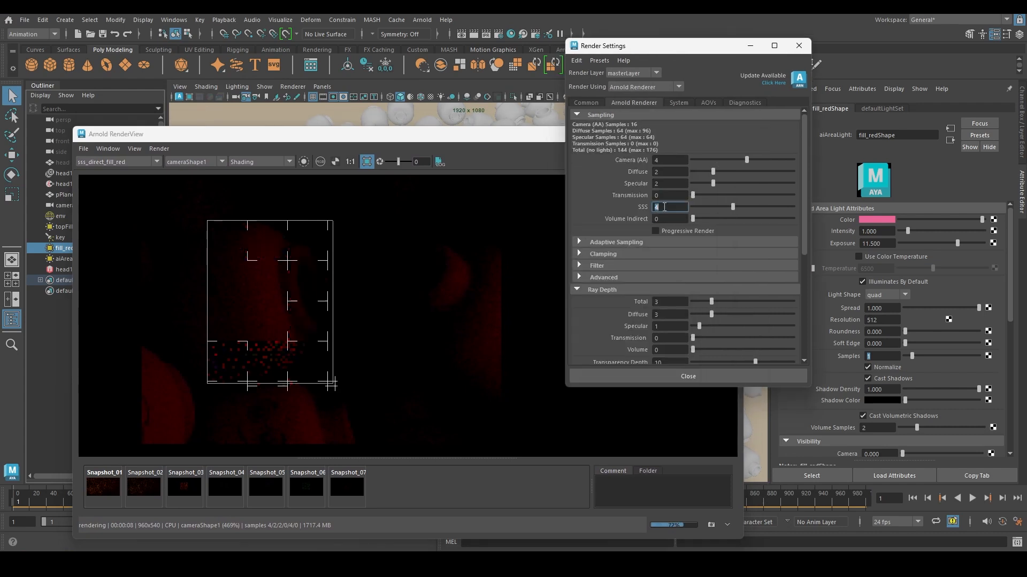
key("Return")
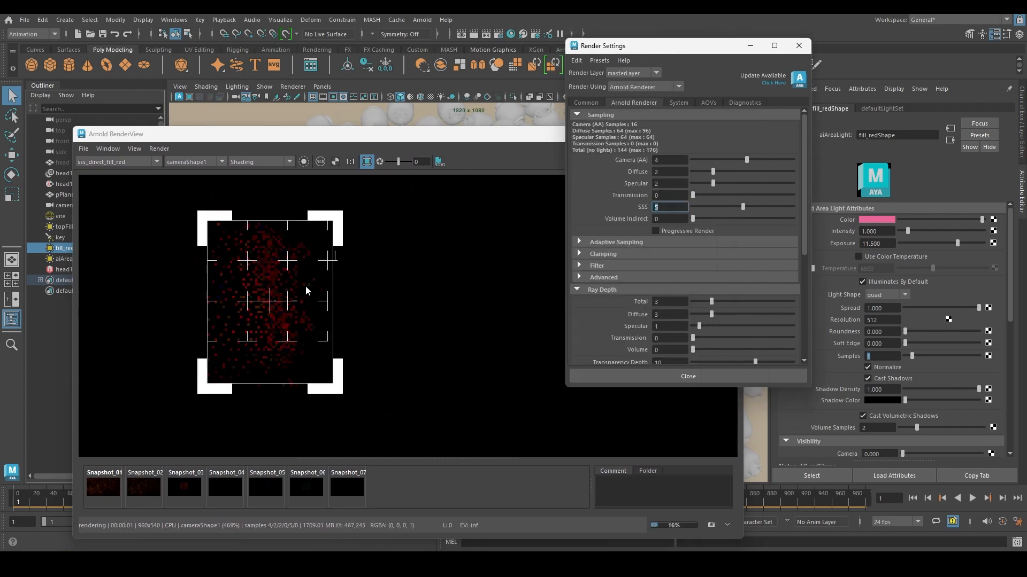
left_click(351, 492)
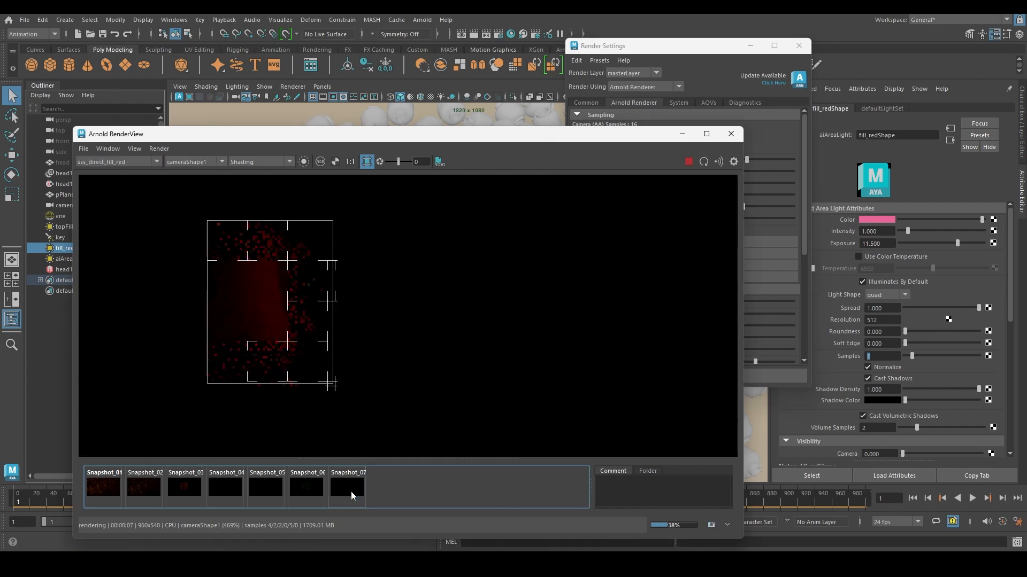
- Display the sss_direct_top_fill, sss_direct_env and sss_direct_key passes in turn to examine their noise
left_click(115, 161)
left_click(122, 216)
left_click(119, 162)
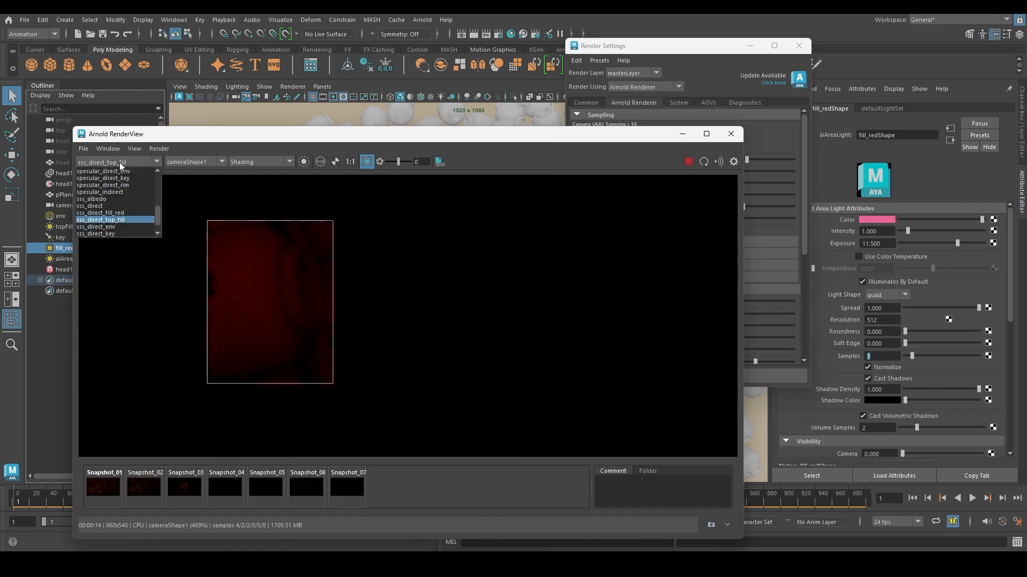
left_click(111, 226)
left_click(110, 162)
left_click(107, 234)
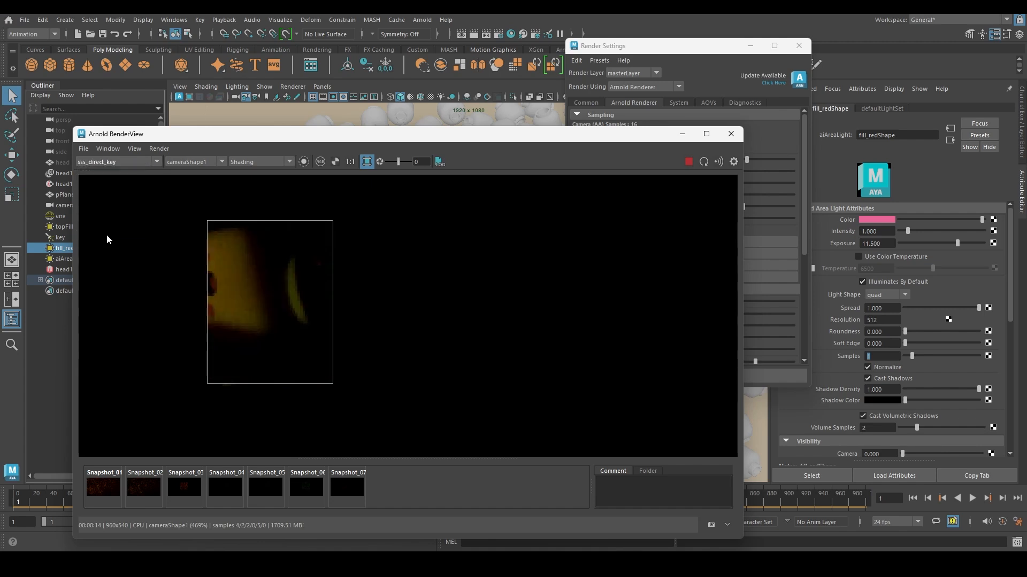
- Redraw the render region wider around the large head on the sss_direct_key pass
left_click_drag(124, 199, 400, 390)
scroll(283, 323, "down", 3)
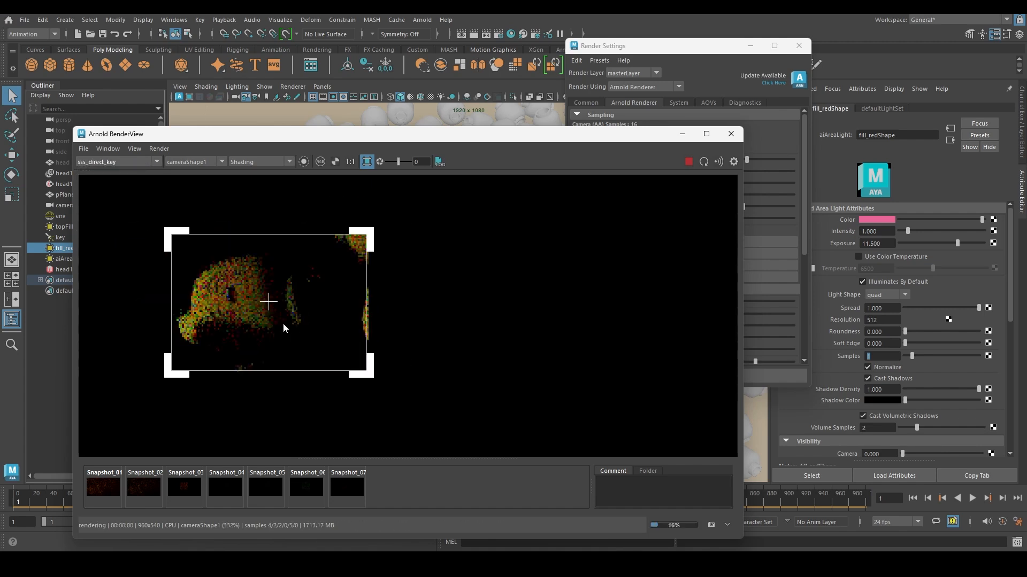
scroll(233, 294, "up", 3)
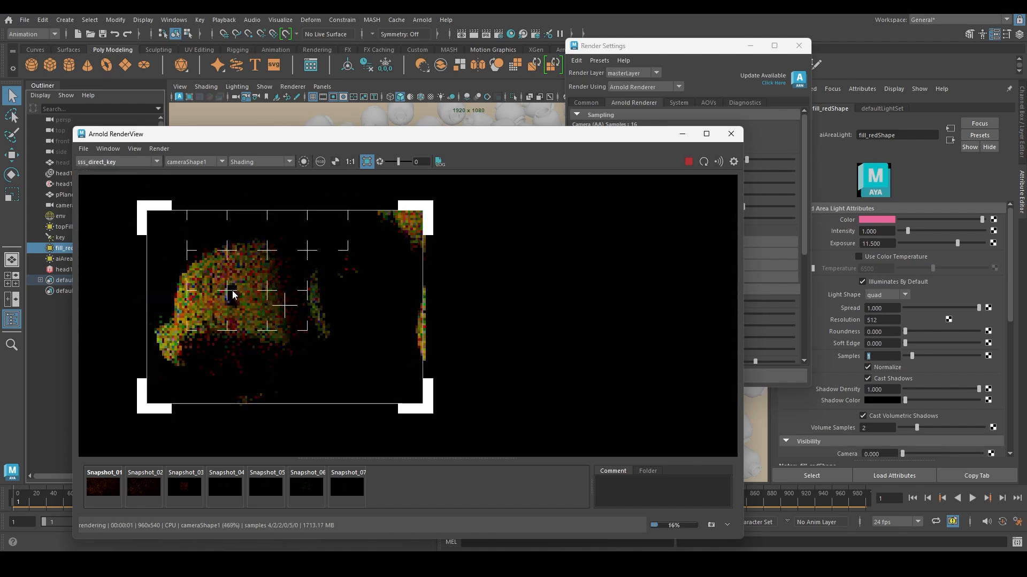
- Display the Beauty pass and enlarge the render region to cover the surrounding heads
left_click(114, 160)
left_click(109, 170)
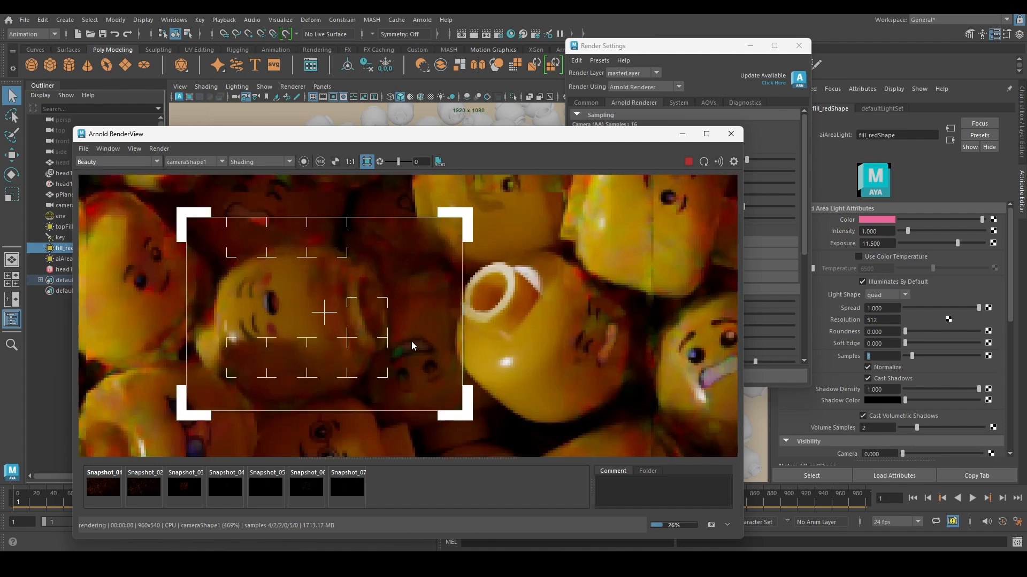
scroll(412, 341, "down", 2)
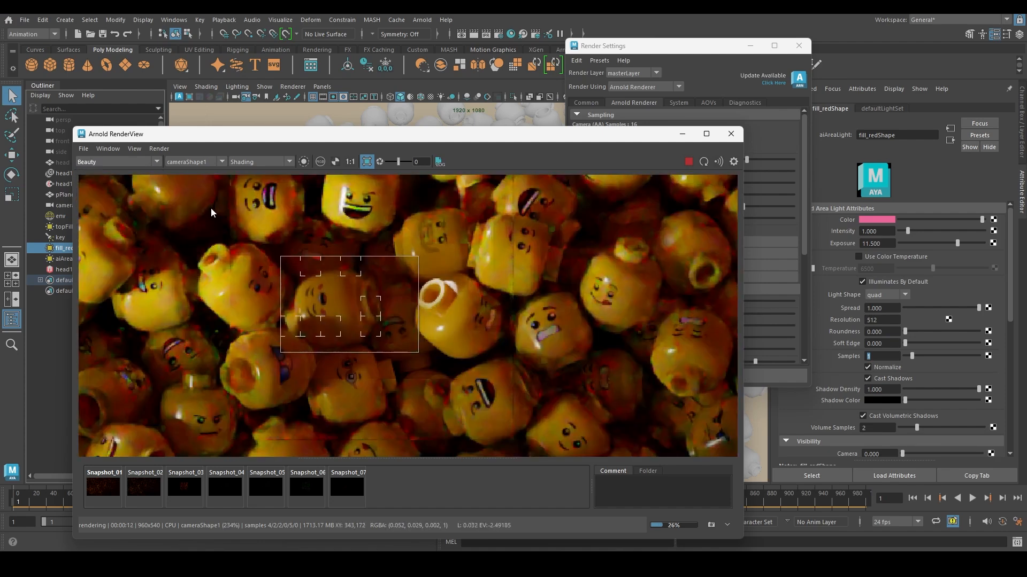
left_click_drag(437, 316, 560, 407)
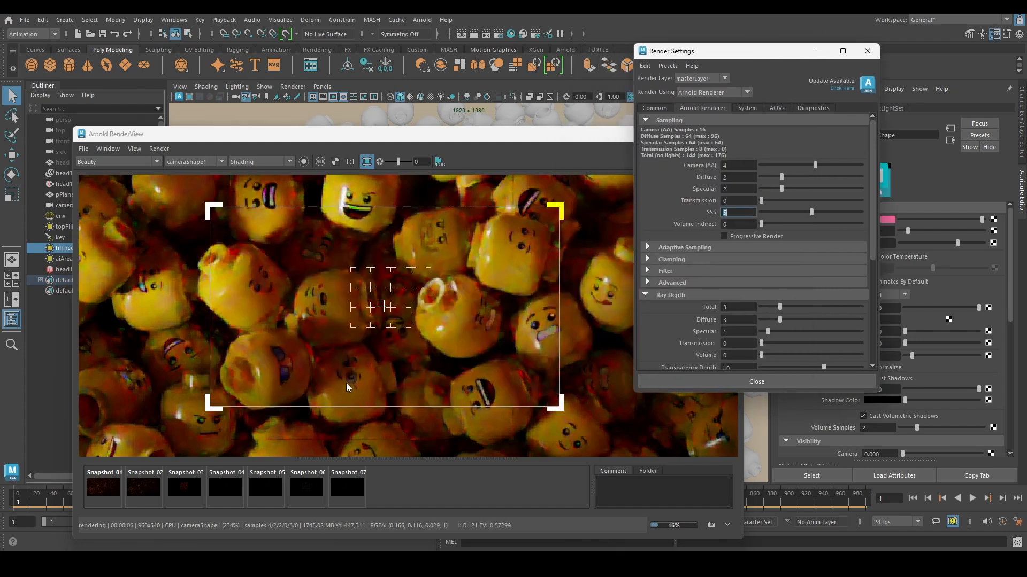
- Display the specular_direct_top_fill pass and move the render settings window out of the way
left_click(114, 162)
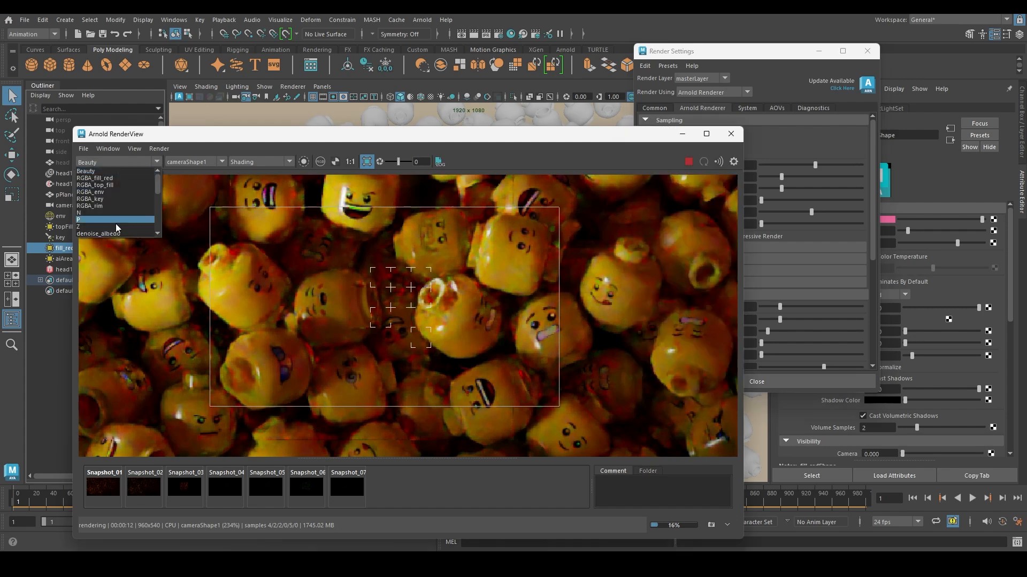
scroll(118, 221, "down", 5)
left_click(138, 230)
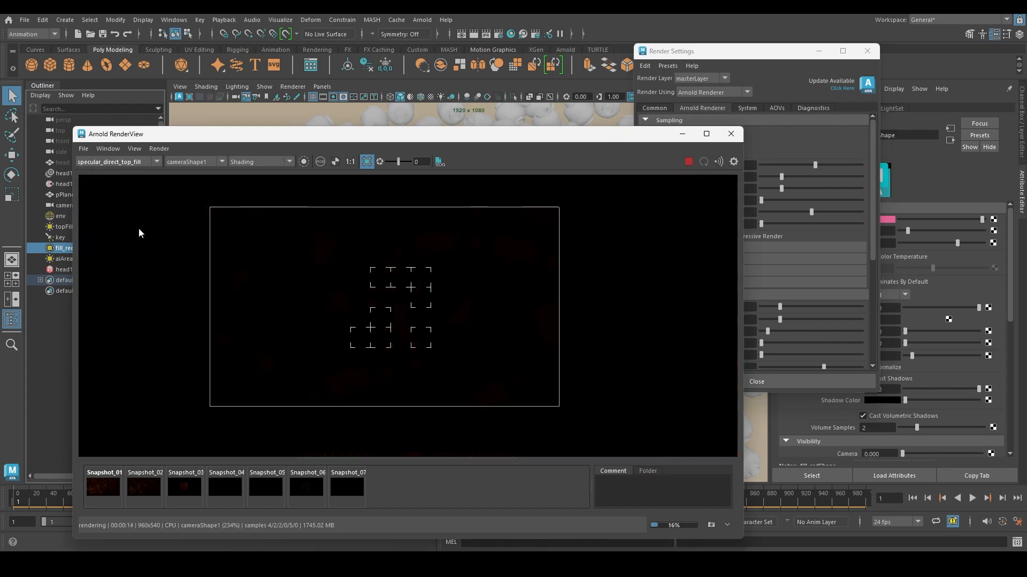
left_click_drag(784, 54, 773, 252)
- Return to the Beauty pass and examine the heads inside the render region for noise
left_click(113, 162)
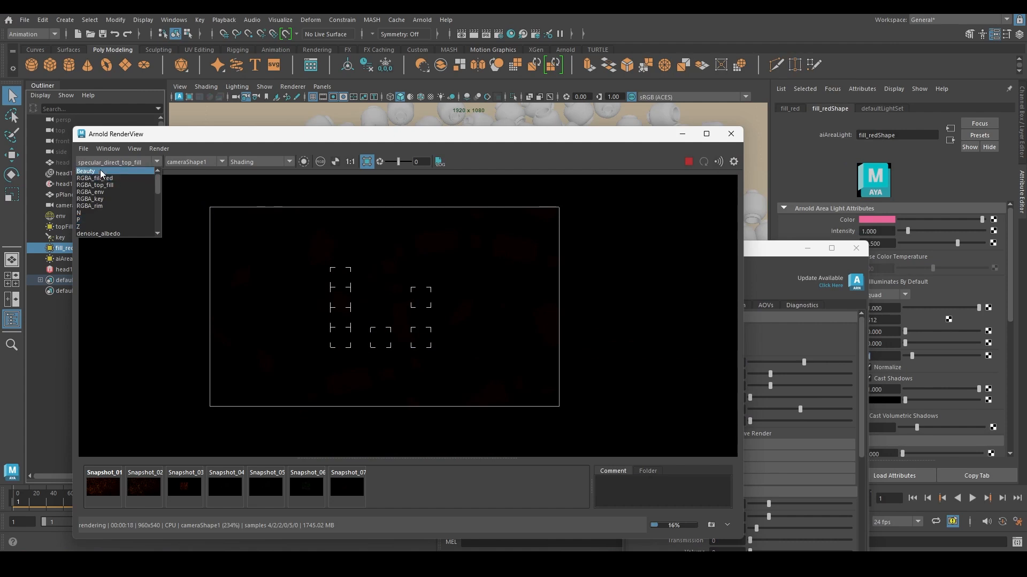
left_click(102, 171)
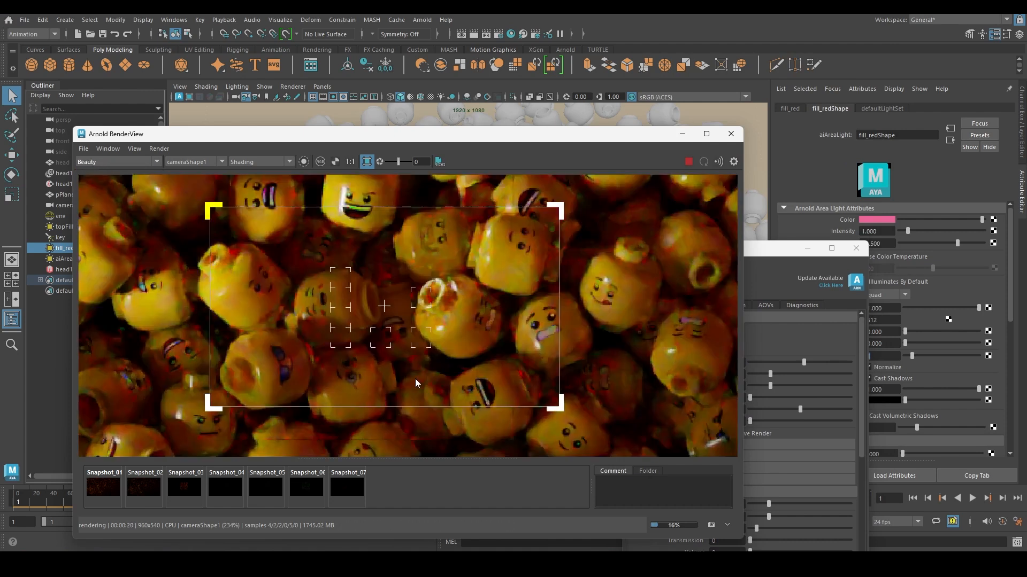
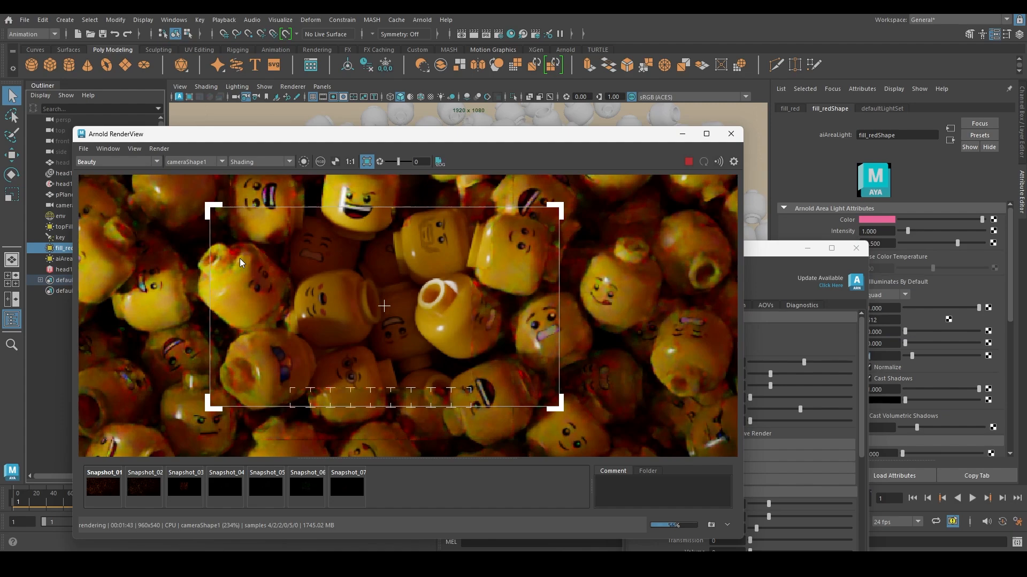
scroll(278, 282, "down", 3)
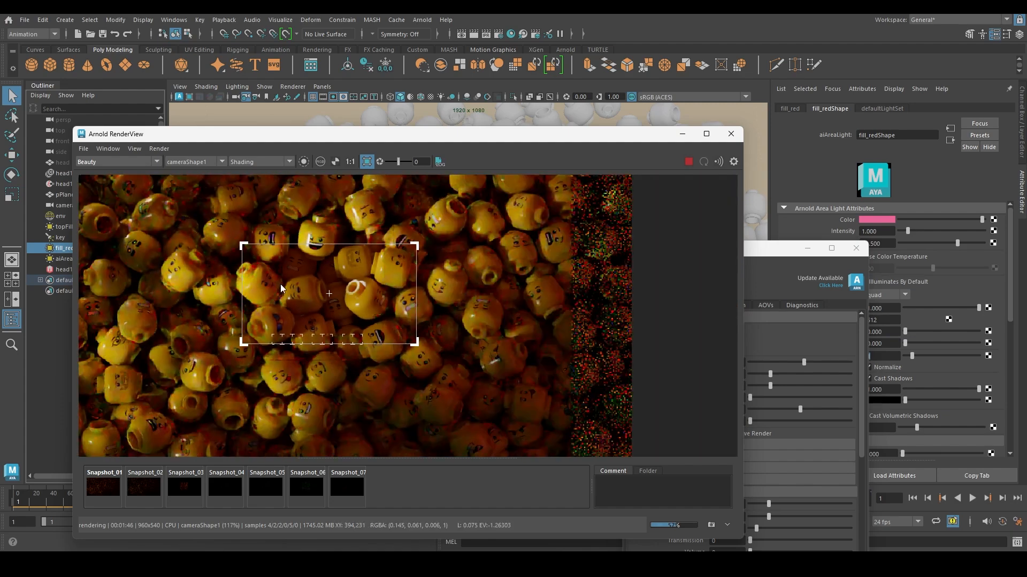
scroll(288, 282, "up", 1)
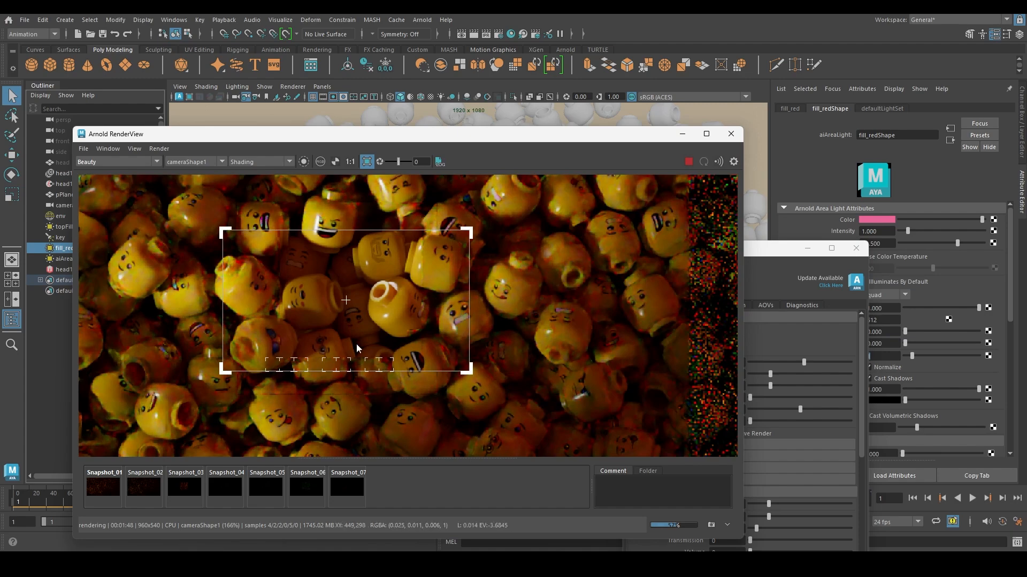
scroll(409, 338, "down", 2)
scroll(409, 335, "up", 4)
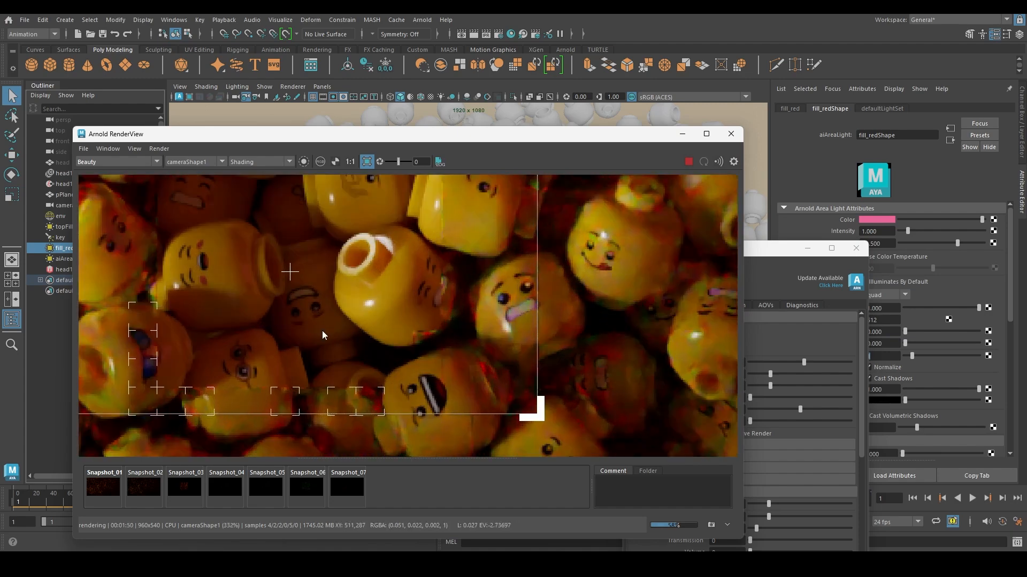
scroll(444, 287, "up", 2)
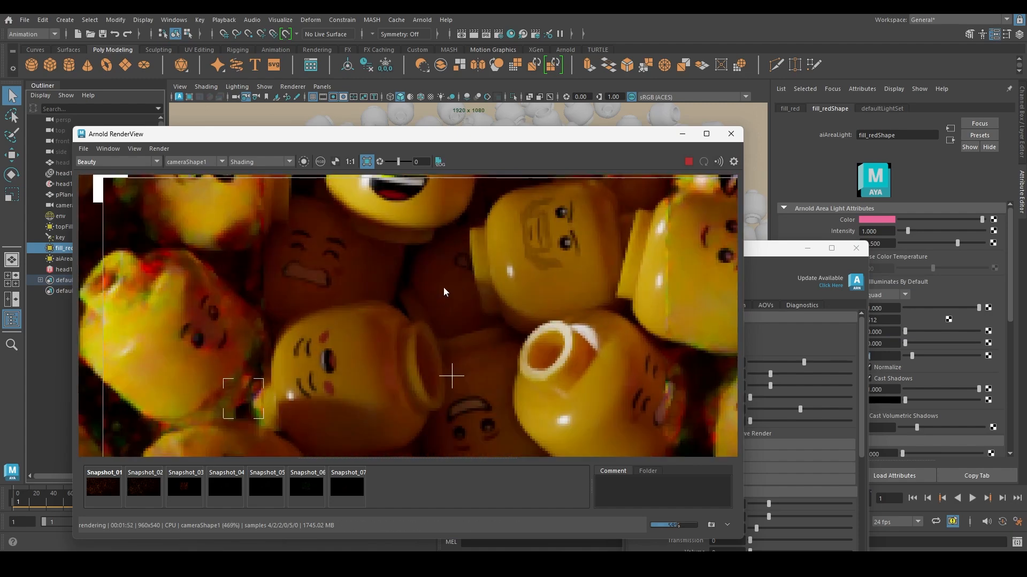
- Display the specular_indirect pass and examine its noise up close
left_click(110, 160)
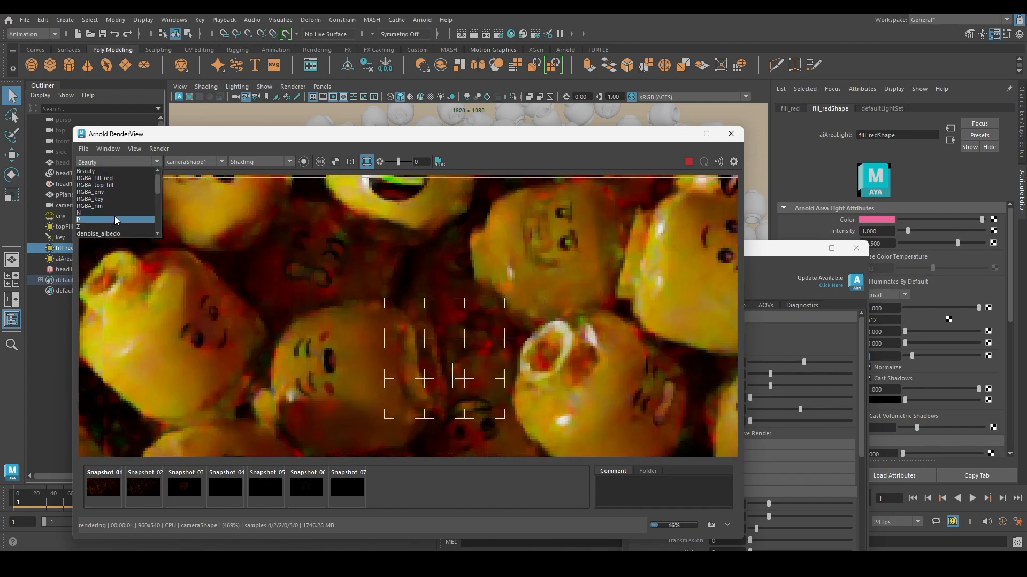
scroll(119, 221, "down", 2)
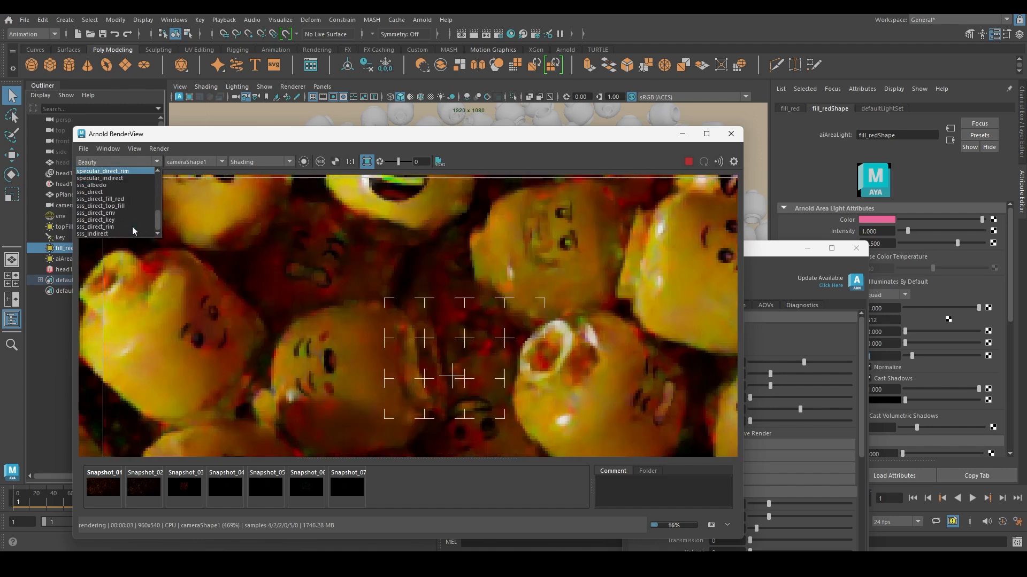
left_click(133, 233)
scroll(458, 328, "down", 2)
scroll(544, 342, "up", 3)
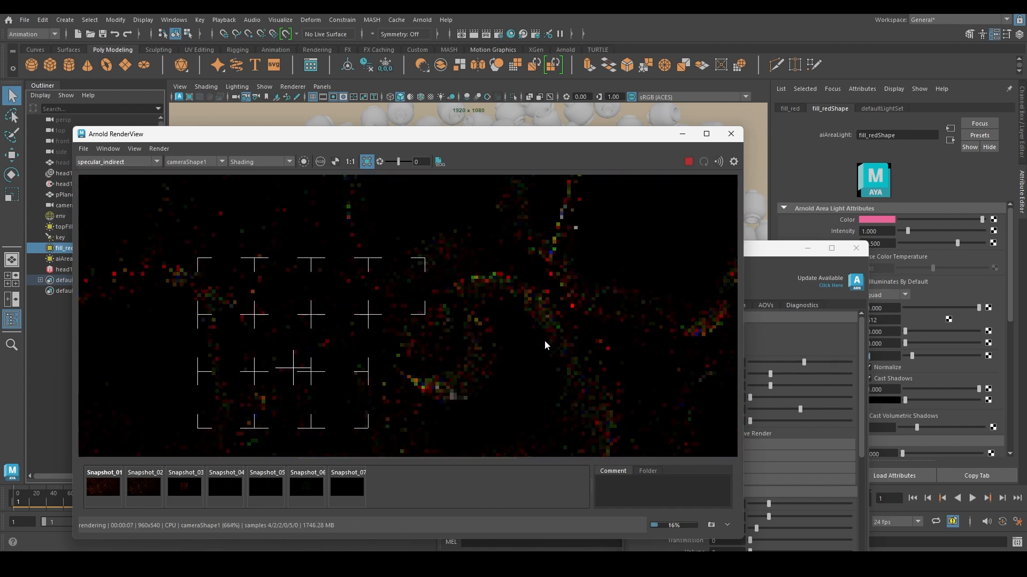
- Crop the render region around the head with the hollow neck opening and inspect its indirect specular noise
mouse_move(329, 225)
left_mouse_down()
mouse_move(563, 422)
mouse_move(606, 428)
left_mouse_up()
scroll(519, 351, "down", 2)
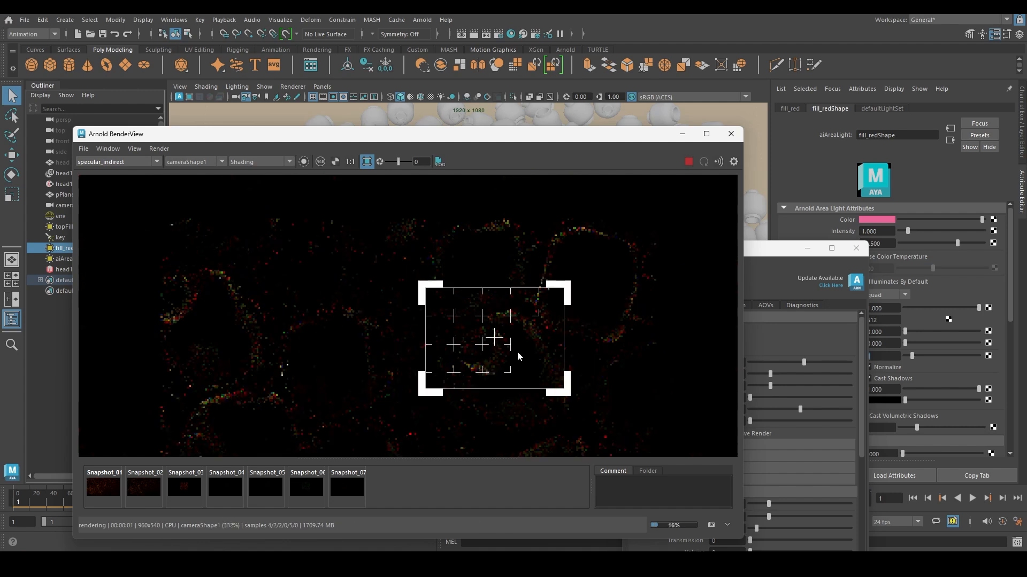
scroll(534, 369, "up", 1)
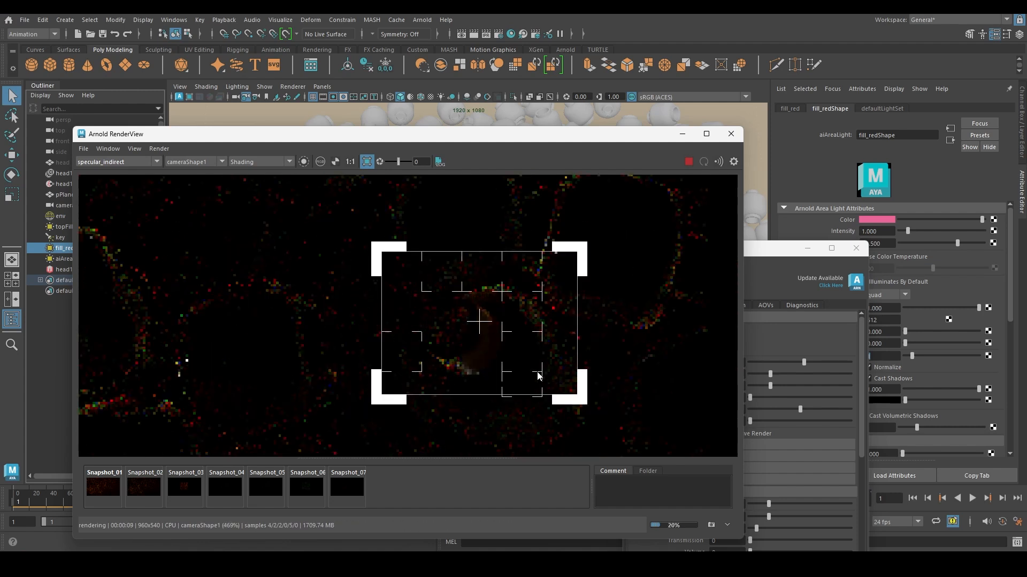
scroll(445, 350, "up", 2)
scroll(445, 351, "down", 2)
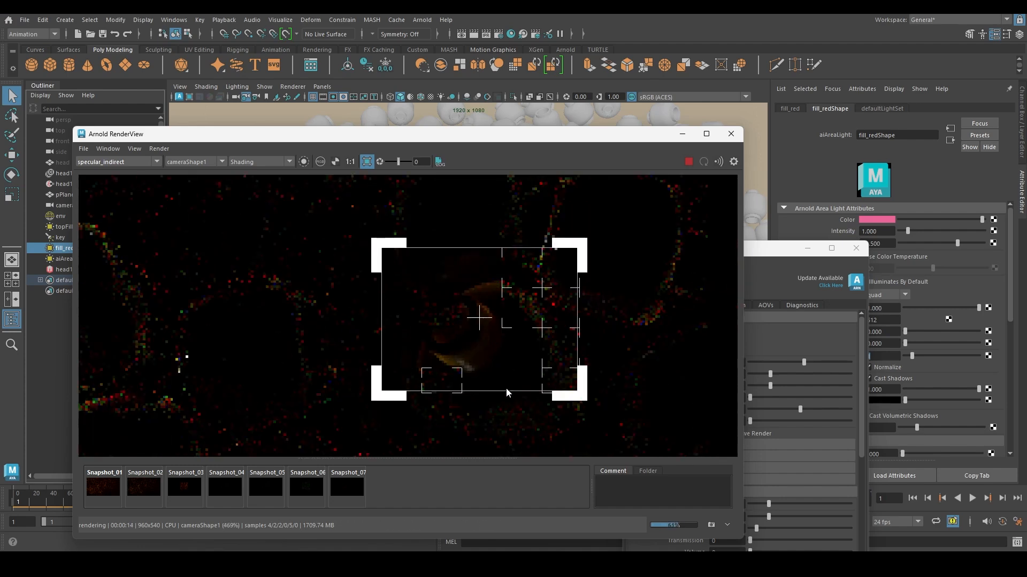
- Bring the render settings into view and select the Specular samples value
left_click(767, 248)
left_click_drag(768, 247, 867, 91)
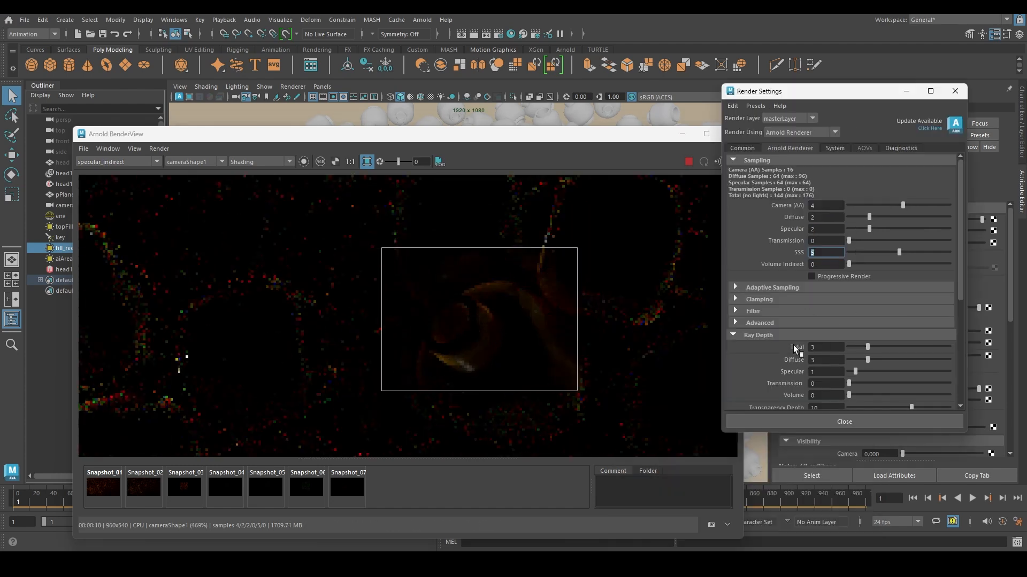
left_click_drag(820, 229, 770, 228)
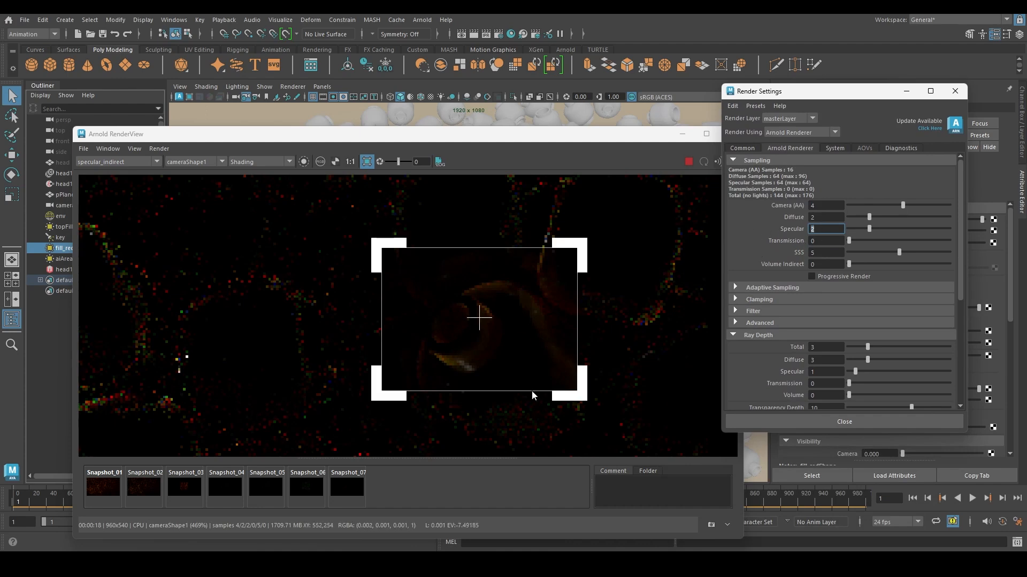
- Switch from specular_indirect back to the Beauty pass and inspect the cropped head closely
scroll(470, 319, "down", 3)
left_click(105, 162)
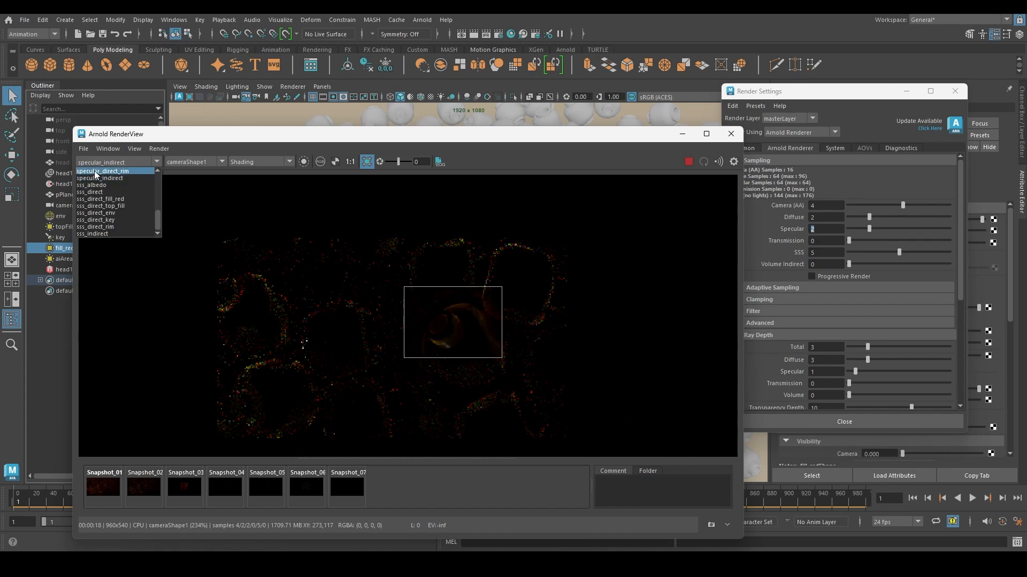
scroll(107, 187, "up", 10)
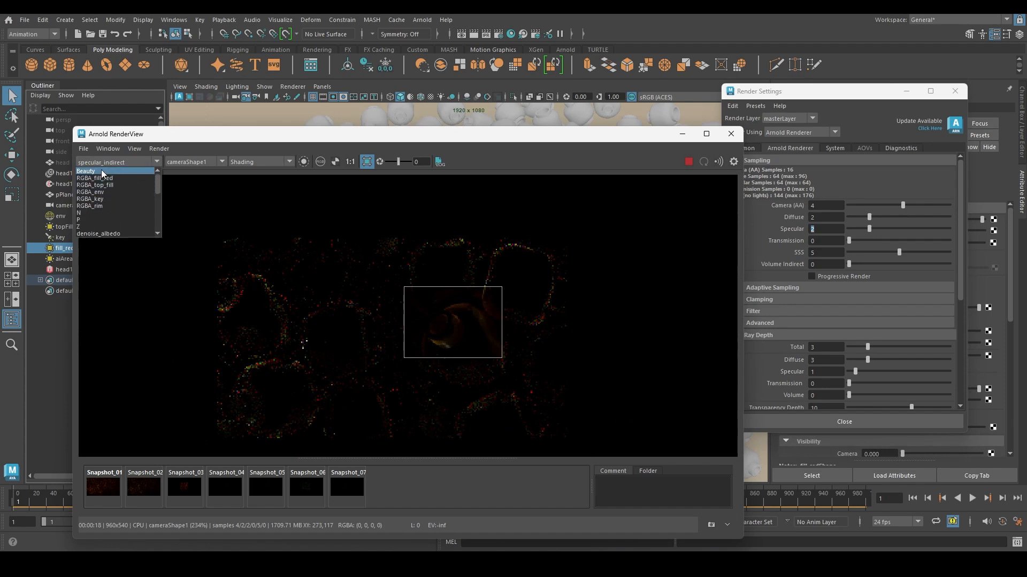
left_click(102, 171)
scroll(476, 315, "up", 3)
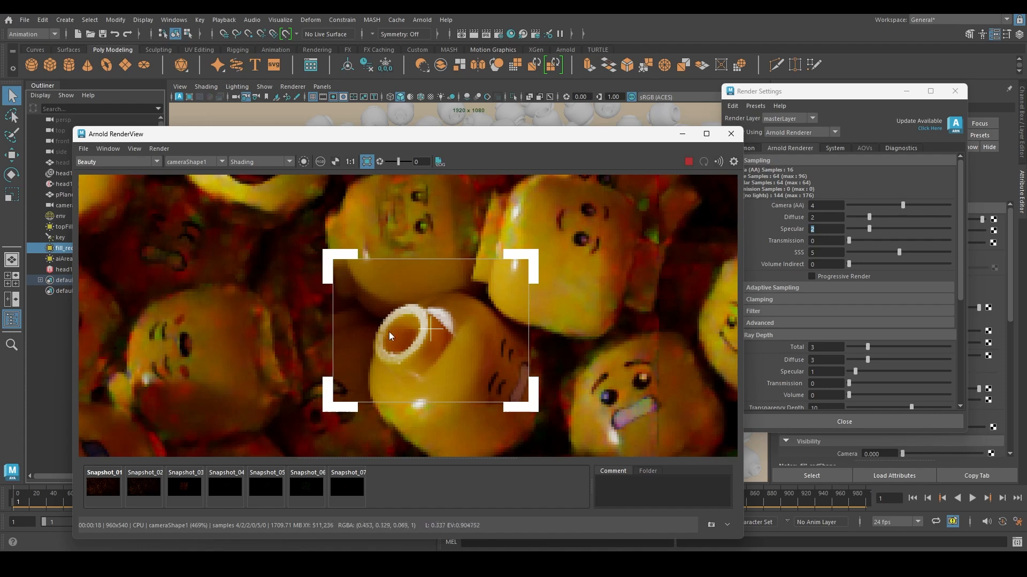
- Switch the render view from Beauty to the specular_direct pass and examine the hollow head's highlights
left_click(99, 162)
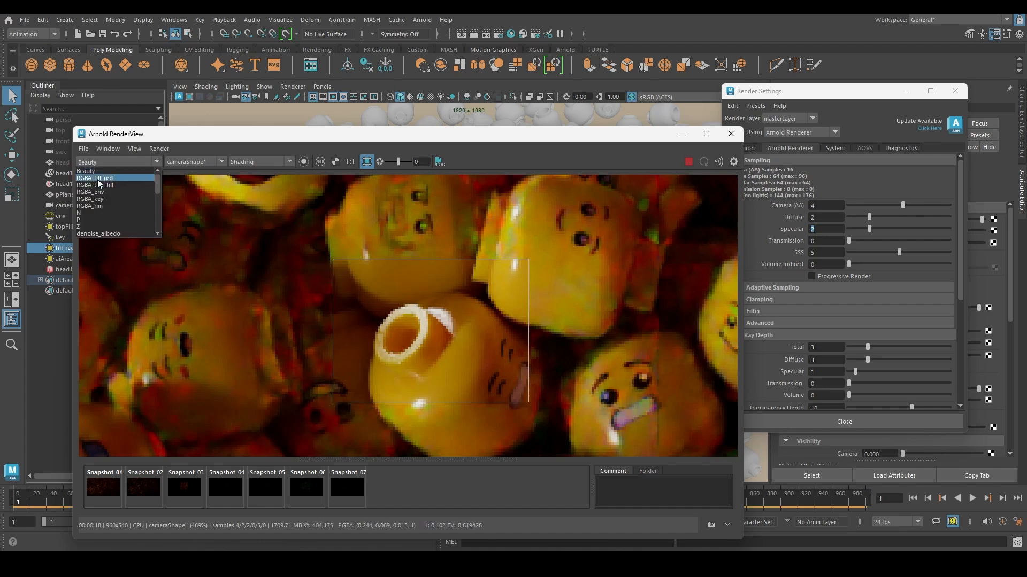
scroll(105, 214, "down", 5)
left_click(105, 215)
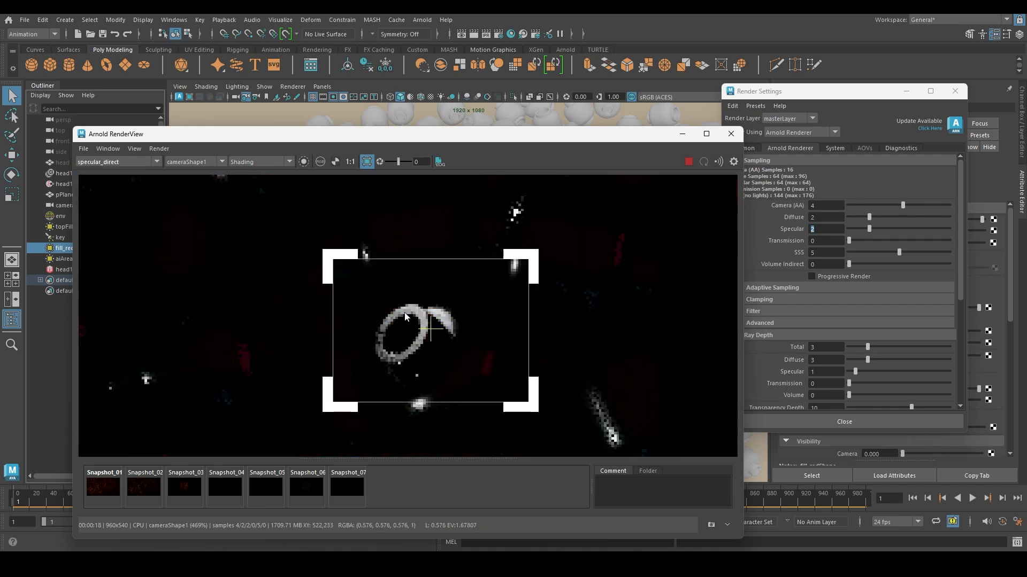
left_click_drag(393, 133, 498, 63)
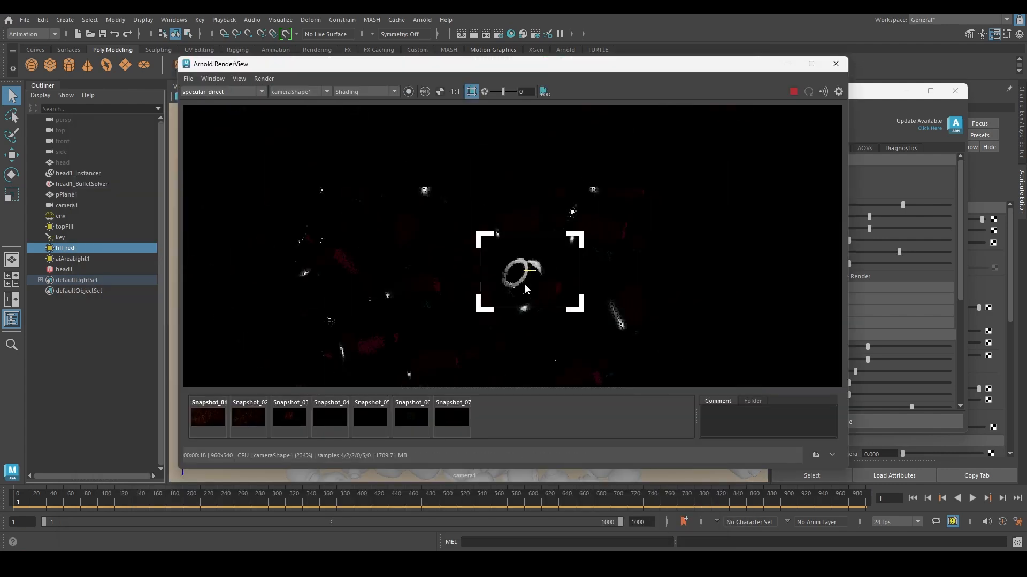
- Go through the per-light specular passes from specular_direct_fill_red to specular_direct_rim
left_click(228, 91)
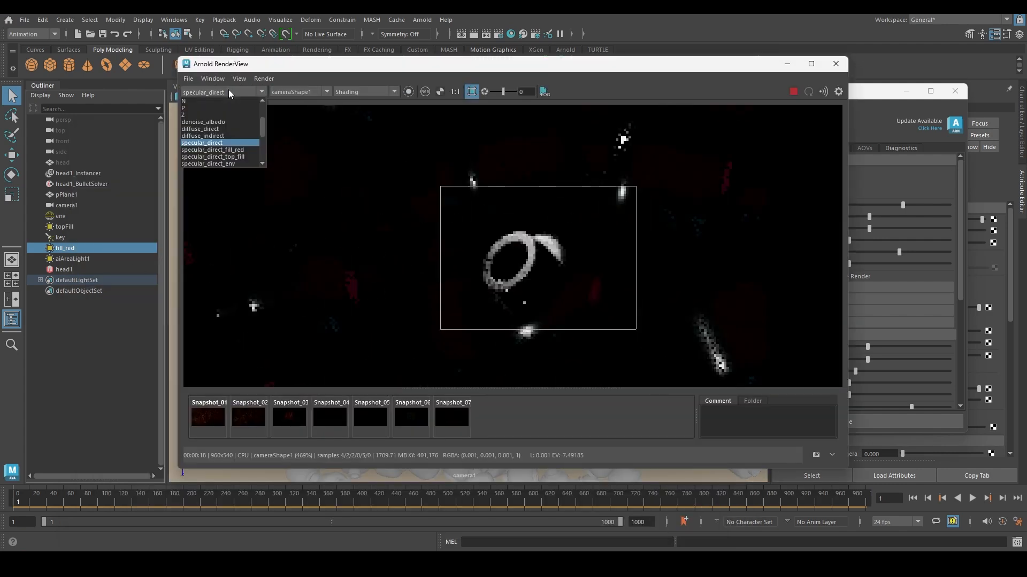
left_click(242, 151)
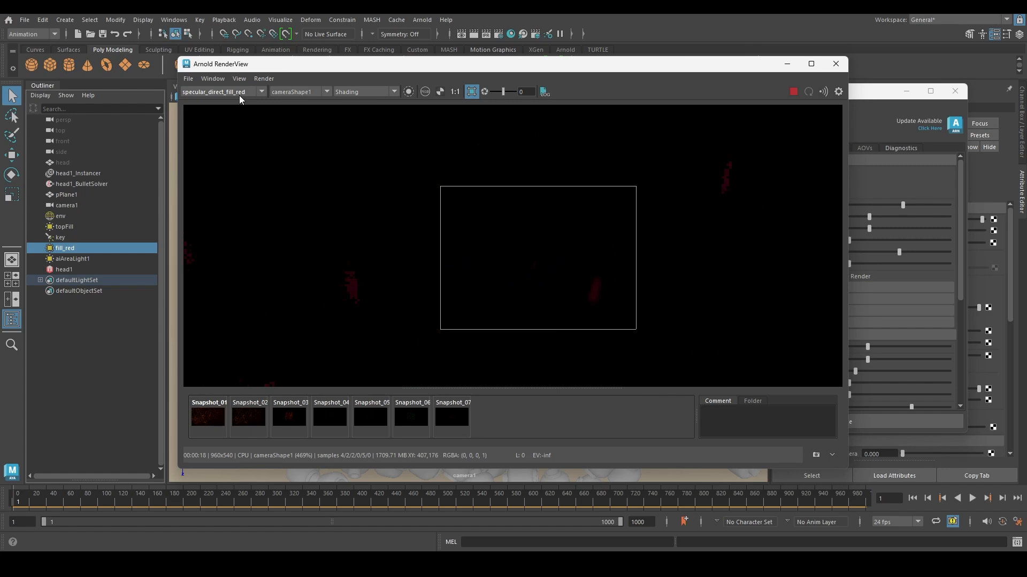
scroll(239, 94, "down", 2)
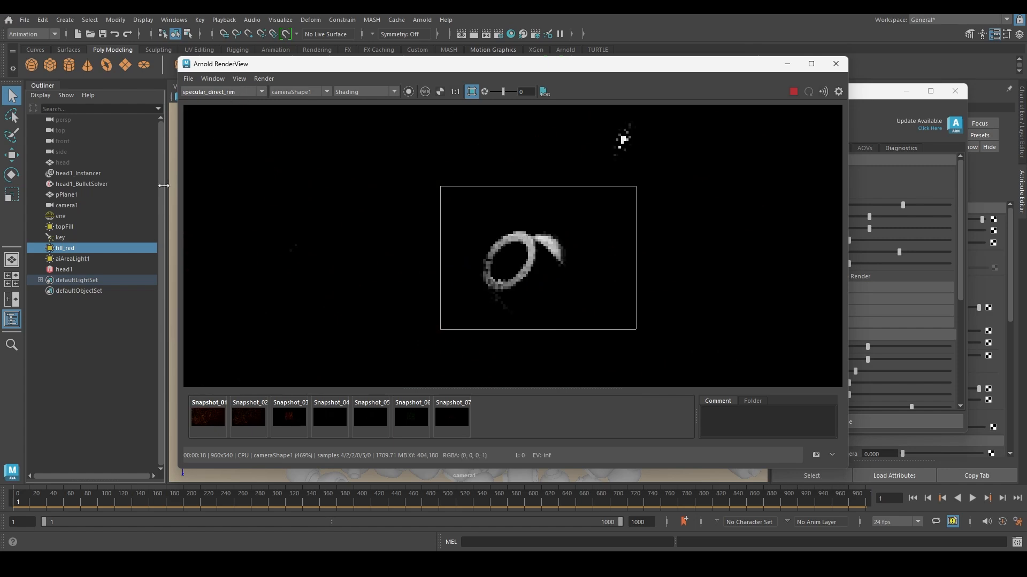
- Rename the light aiAreaLight1 to rim in the Outliner
left_click(83, 261)
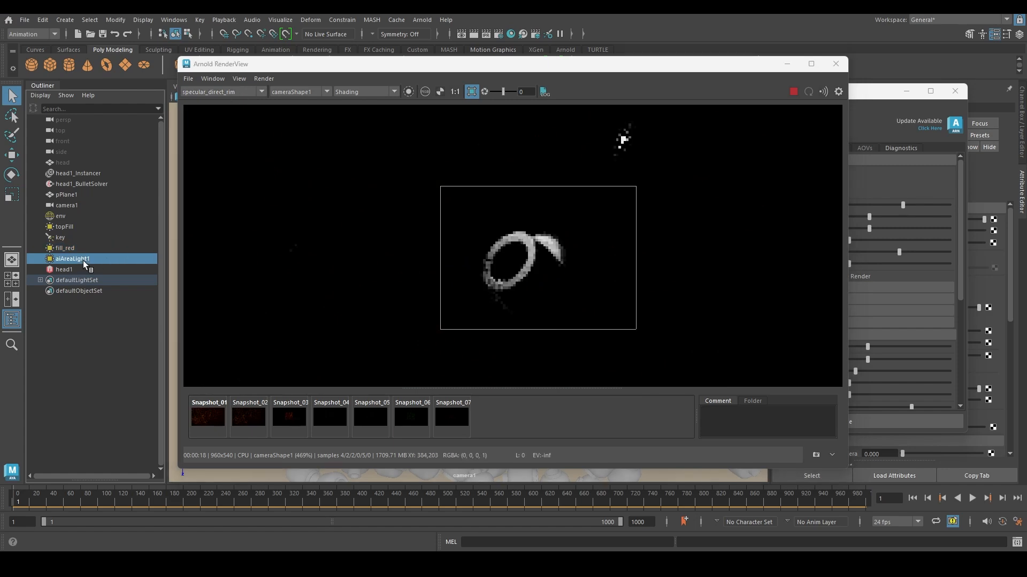
left_click_drag(821, 66, 713, 140)
left_click_drag(894, 101, 864, 356)
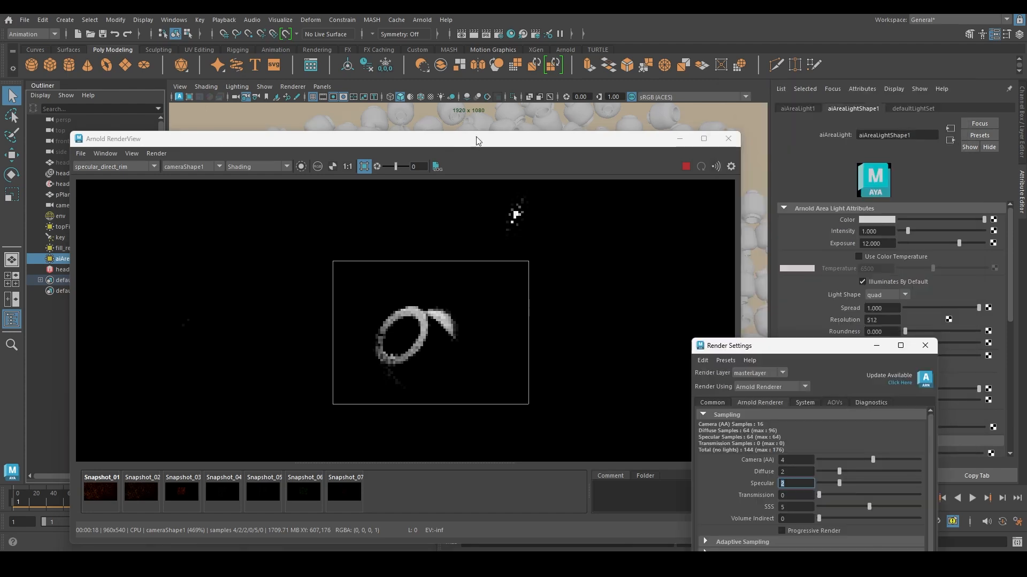
left_click_drag(641, 139, 760, 243)
double_click(93, 262)
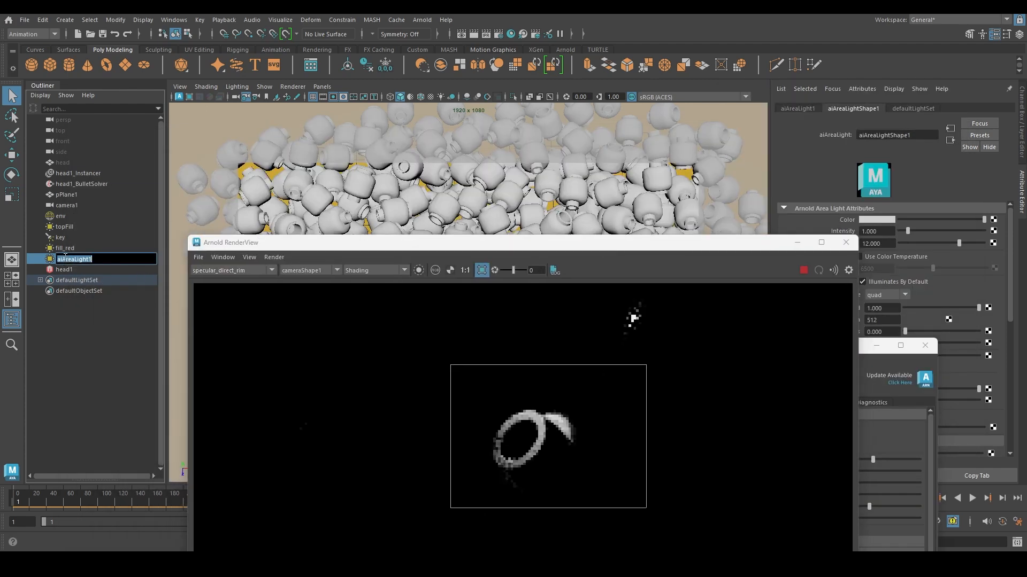
type("rim")
key("Return")
- Check the rim light's AOV Light Group name and store a snapshot of the specular_direct_rim render
left_click_drag(682, 244, 602, 143)
left_click_drag(829, 352, 721, 497)
scroll(887, 368, "down", 3)
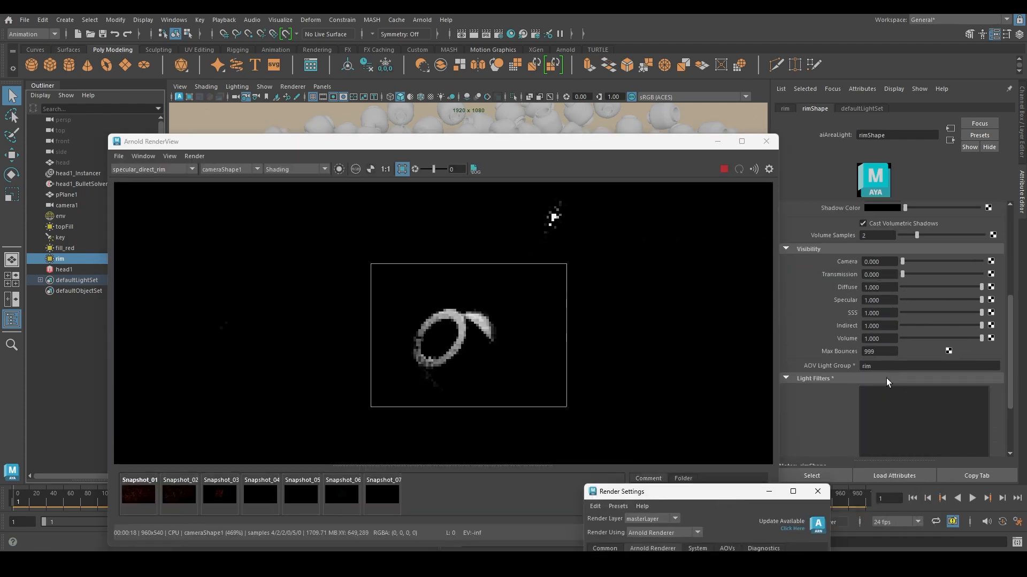
left_click_drag(881, 367, 845, 366)
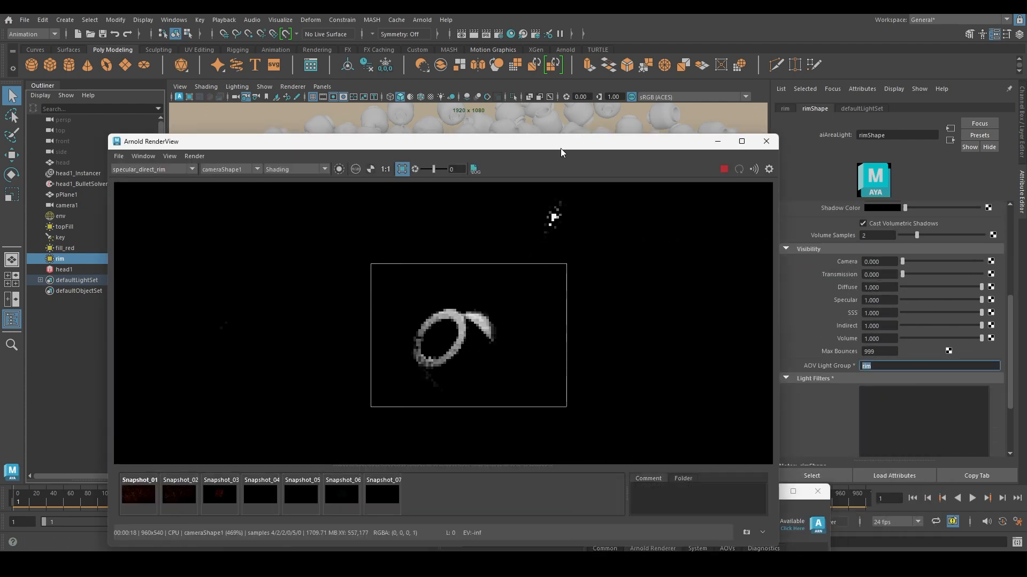
left_click_drag(561, 145, 561, 74)
left_click(746, 461)
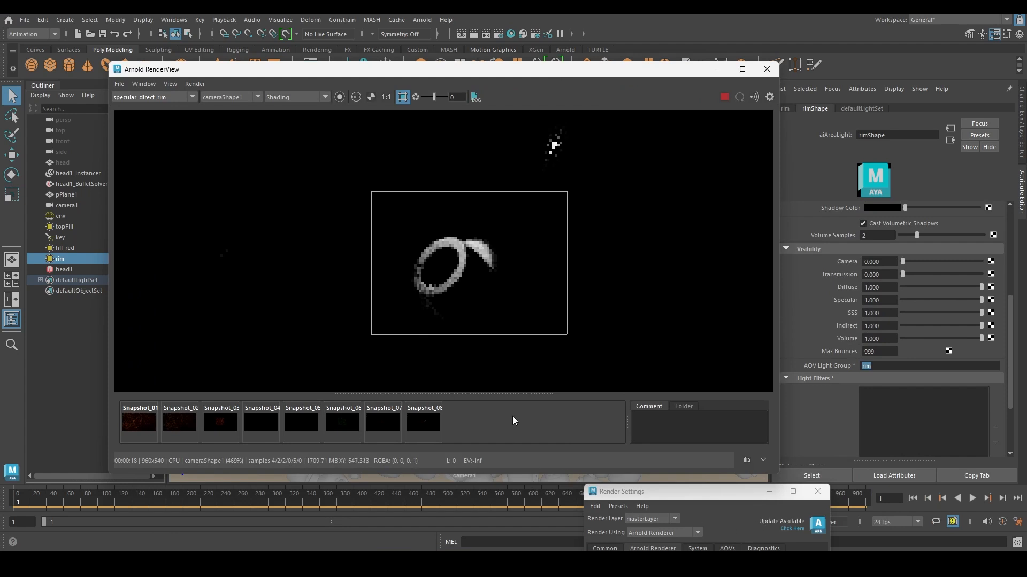
- Set the rim light's Samples to 2
scroll(896, 302, "up", 2)
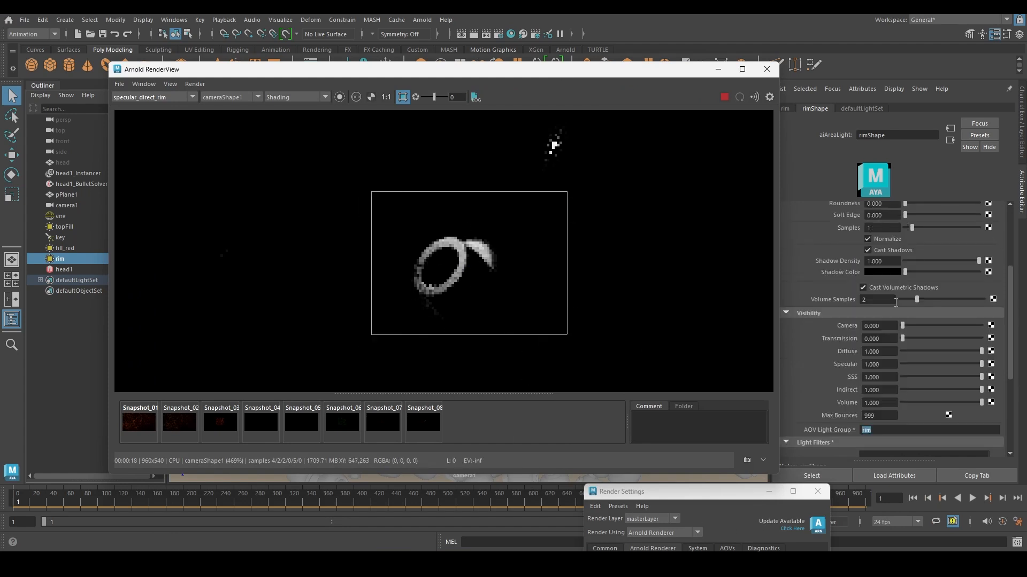
double_click(884, 229)
type("2")
key("Return")
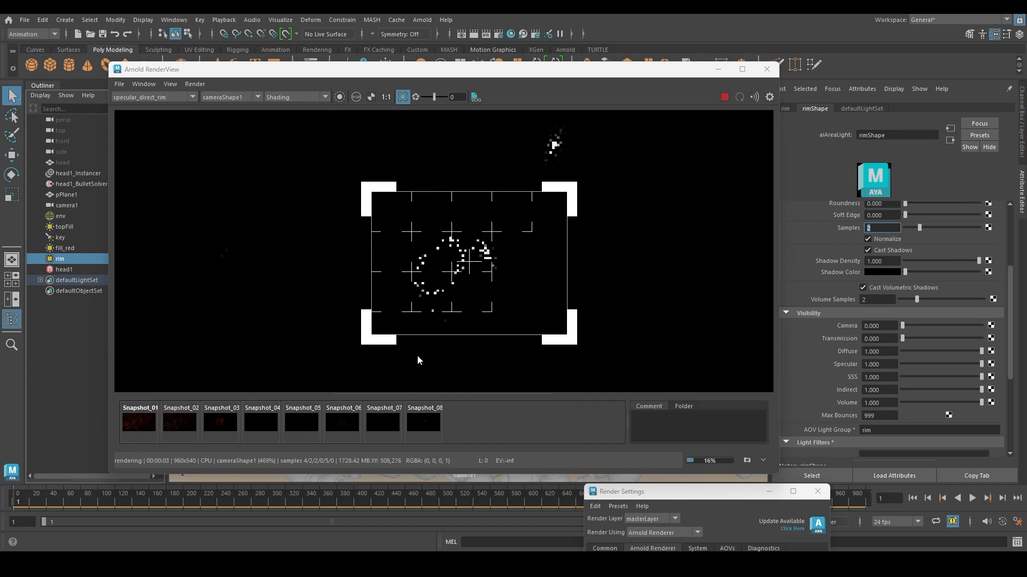
- Compare the refreshed specular_direct_rim render with Snapshot_08 by toggling the snapshot on and off
left_click(419, 427)
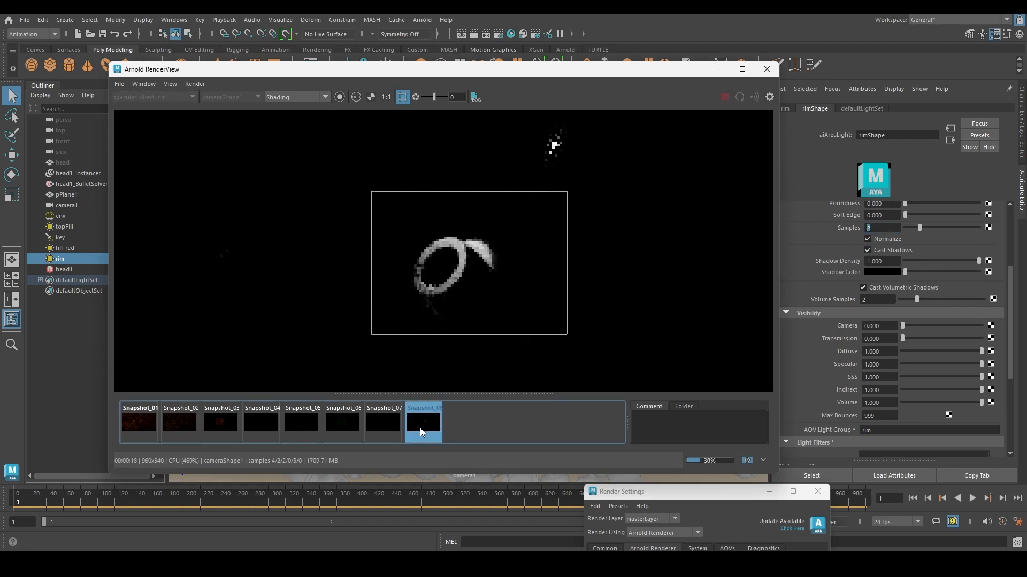
left_click(419, 427)
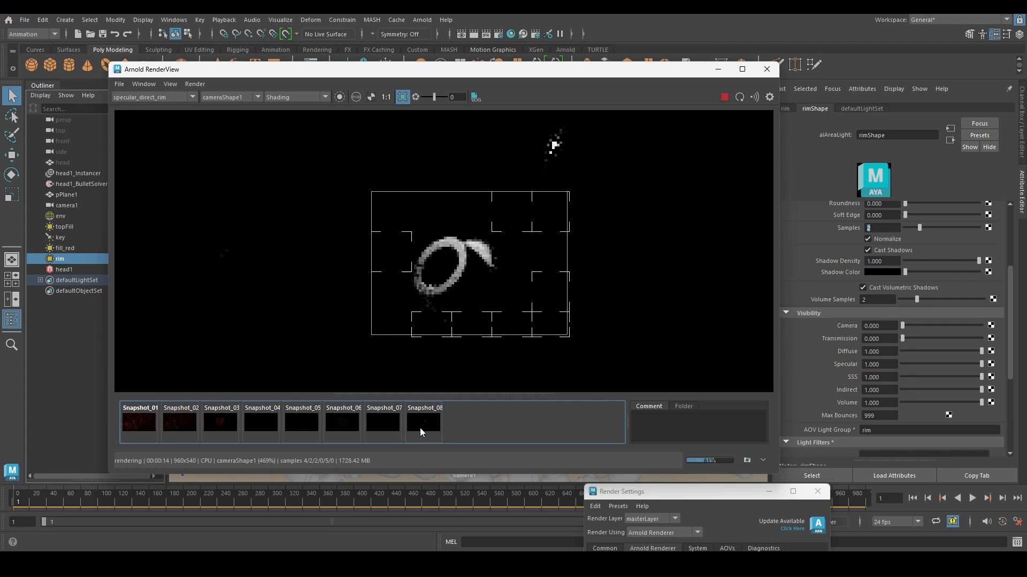
left_click(420, 427)
left_click(420, 428)
- Restore the rim light's Samples to 1
left_click(855, 225)
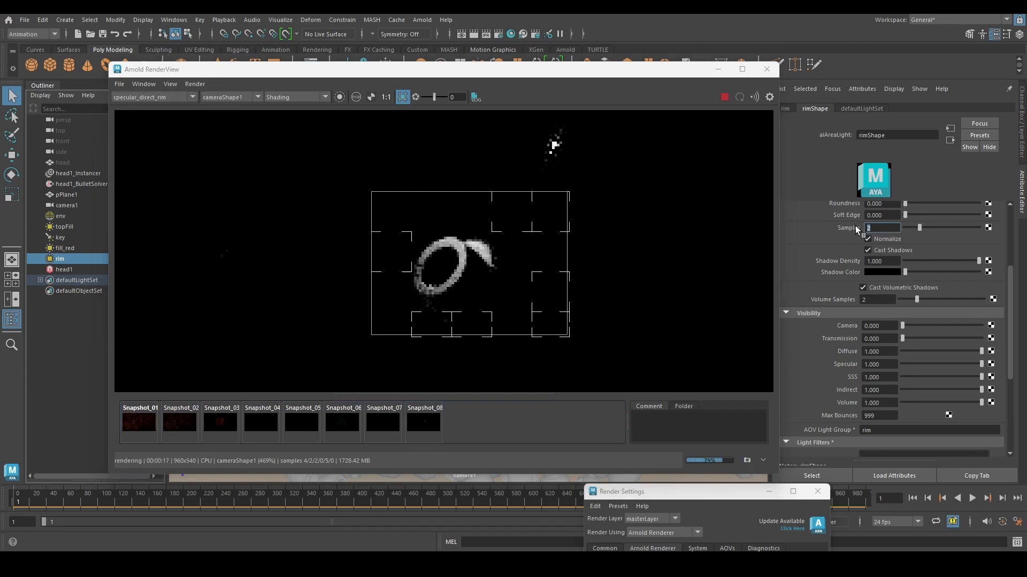
type("1")
key("Return")
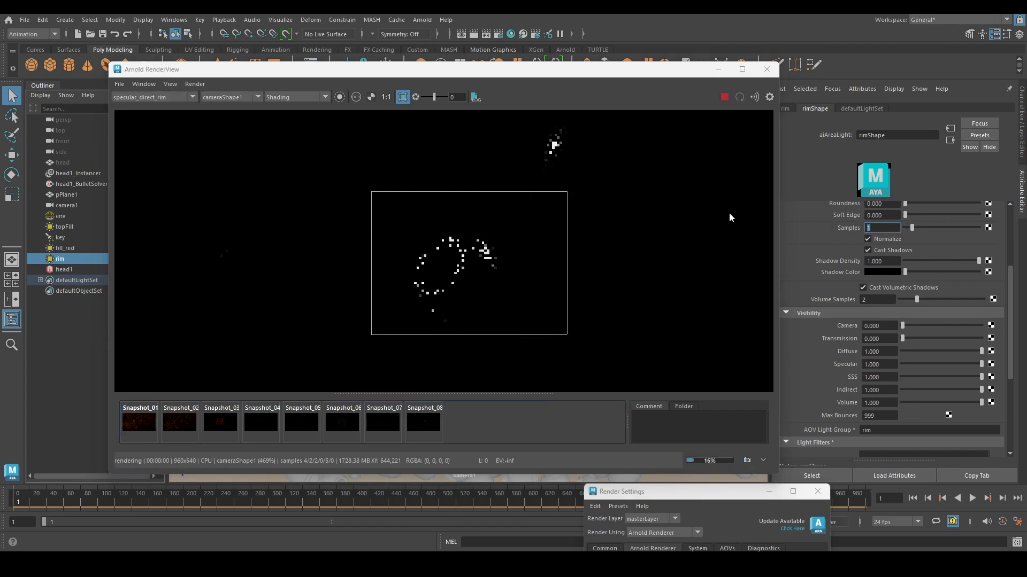
- Bring the render settings to the front and expand the Lights section of the Arnold Renderer settings
left_click_drag(717, 490, 738, 105)
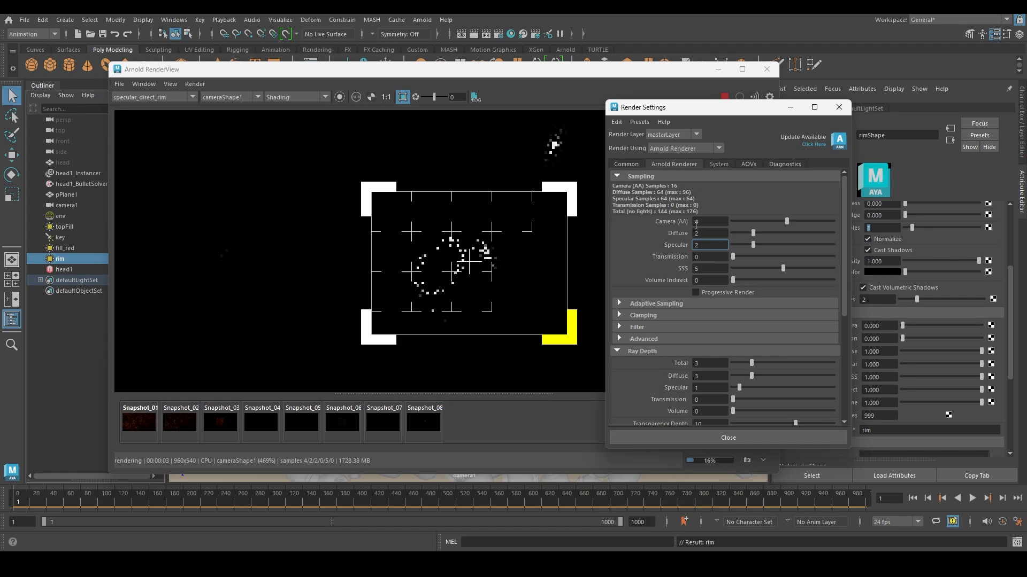
scroll(664, 346, "down", 2)
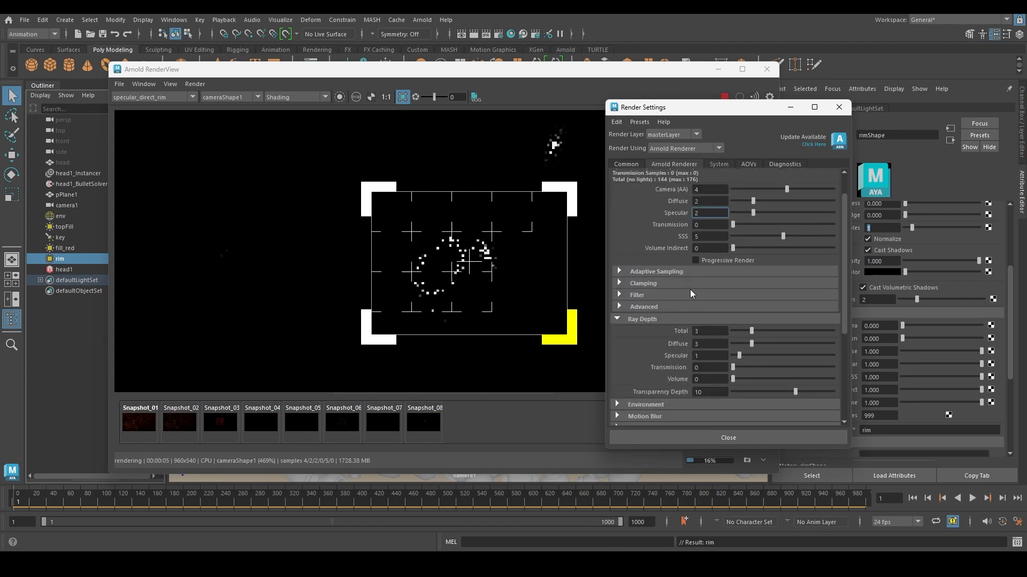
scroll(656, 293, "down", 3)
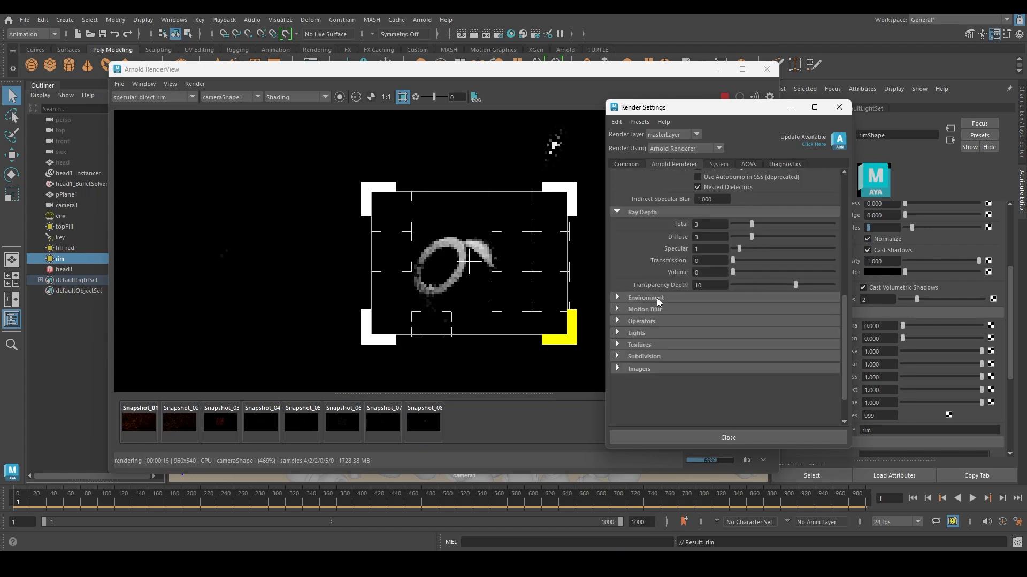
left_click(638, 332)
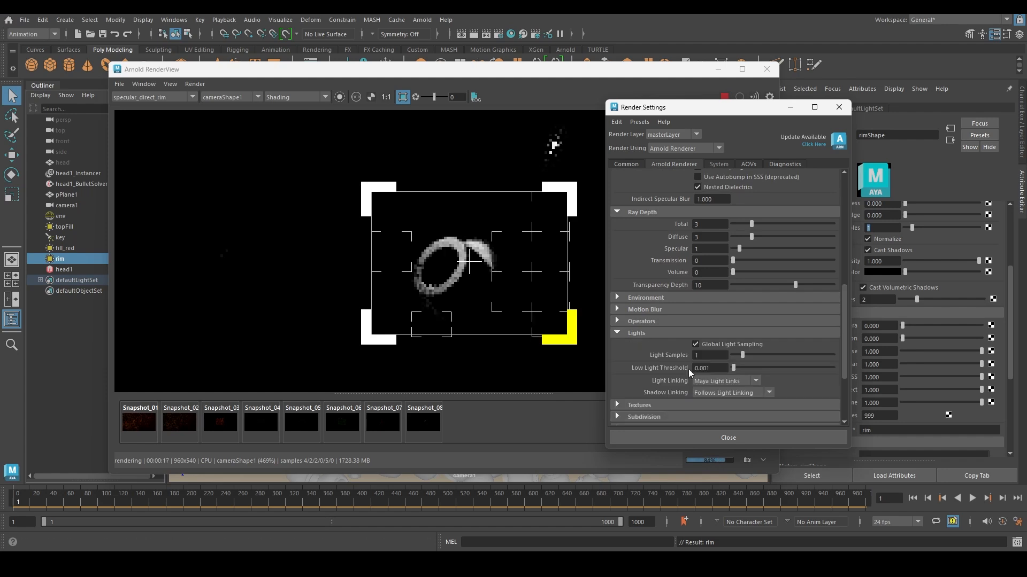
- Select the env sky dome light and review its sampling attributes beside the render settings
left_click_drag(734, 108, 723, 153)
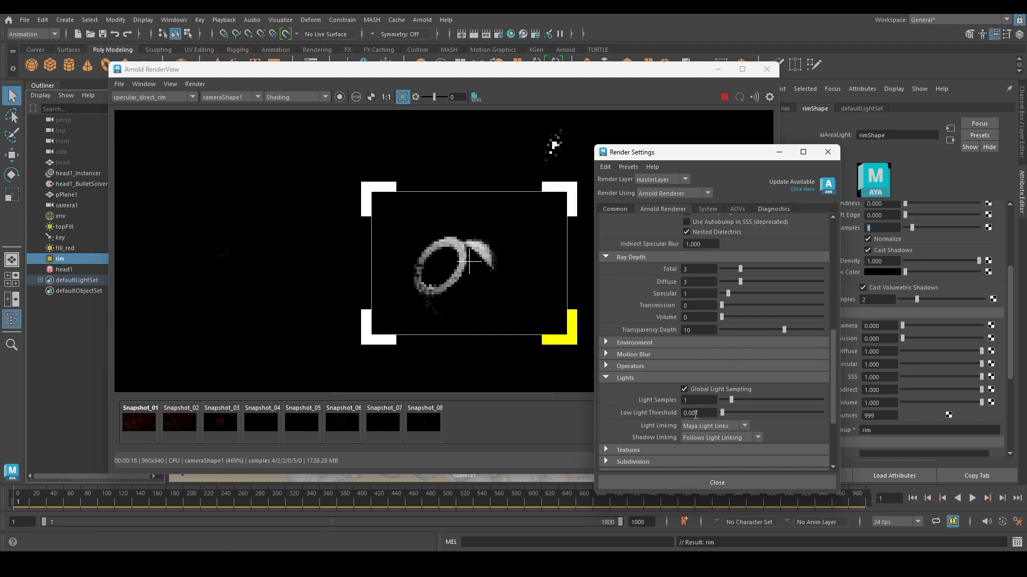
left_click(58, 217)
left_click_drag(740, 157, 635, 137)
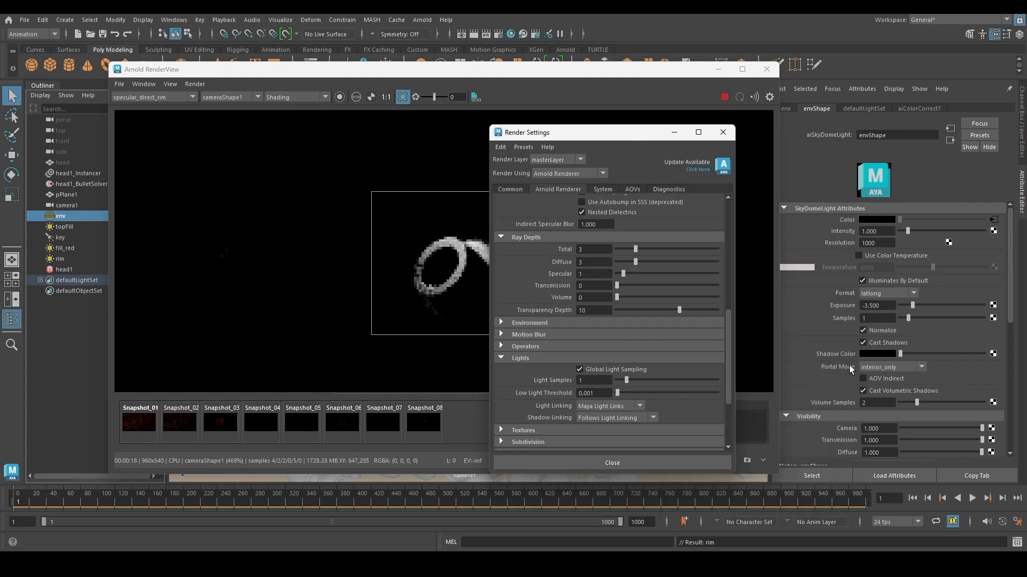
- Disable Global Light Sampling and re-render the hollow head's rim specular region
left_click(591, 369)
left_click_drag(600, 133, 656, 115)
middle_click_drag(504, 261, 479, 264)
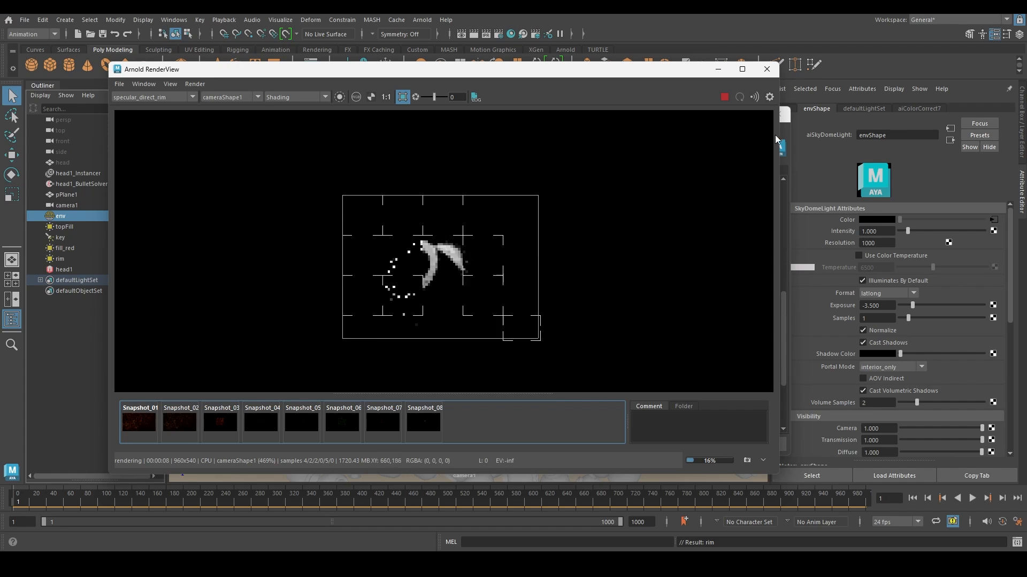
- Narrow the render view beside the render settings and compare the new rim specular render with Snapshot_08
left_click_drag(778, 142, 598, 142)
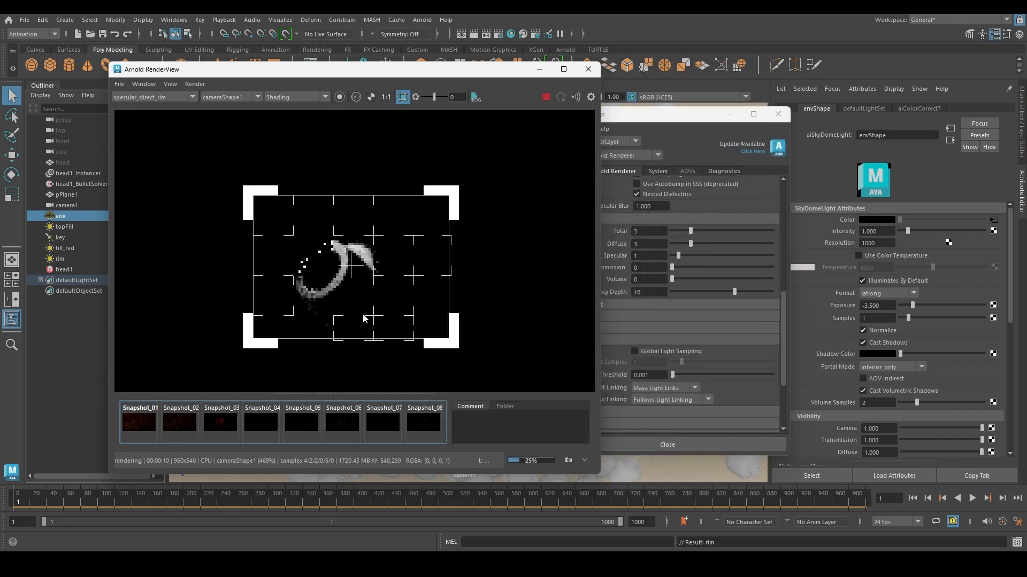
left_click(426, 424)
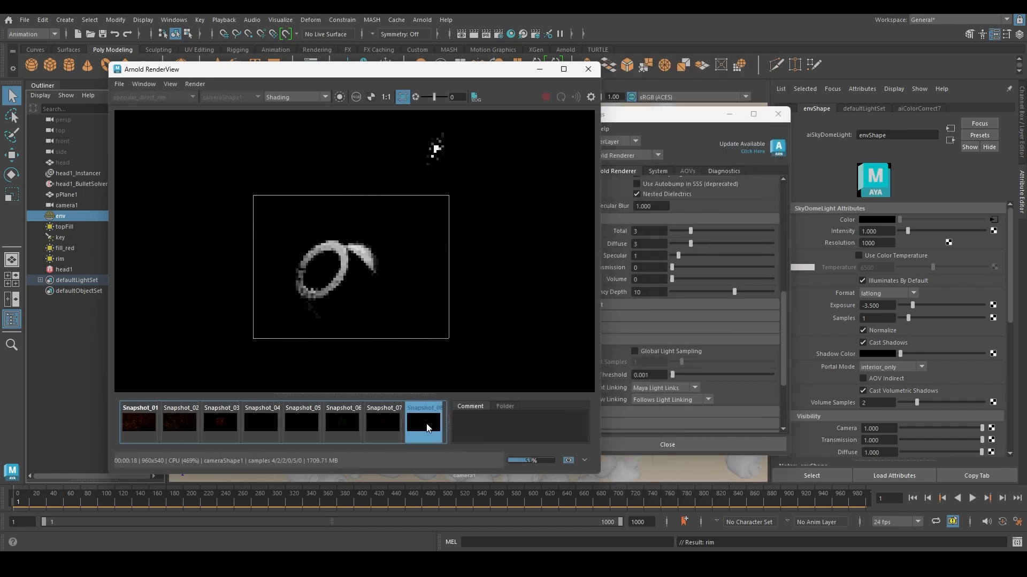
left_click(158, 97)
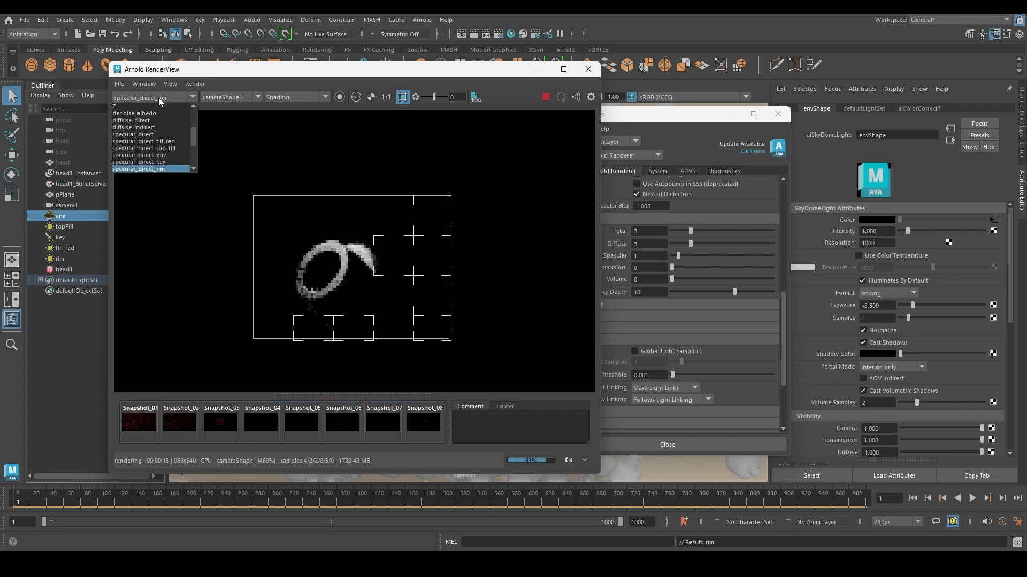
left_click(715, 351)
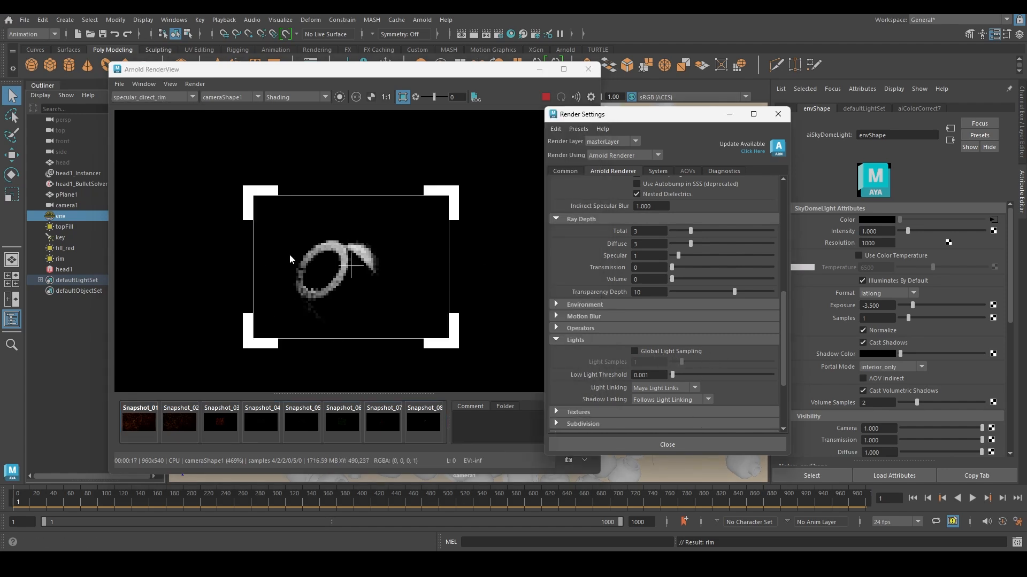
- Move the render region to a small rim highlight on the left side of the image and inspect its noise
left_click(182, 98)
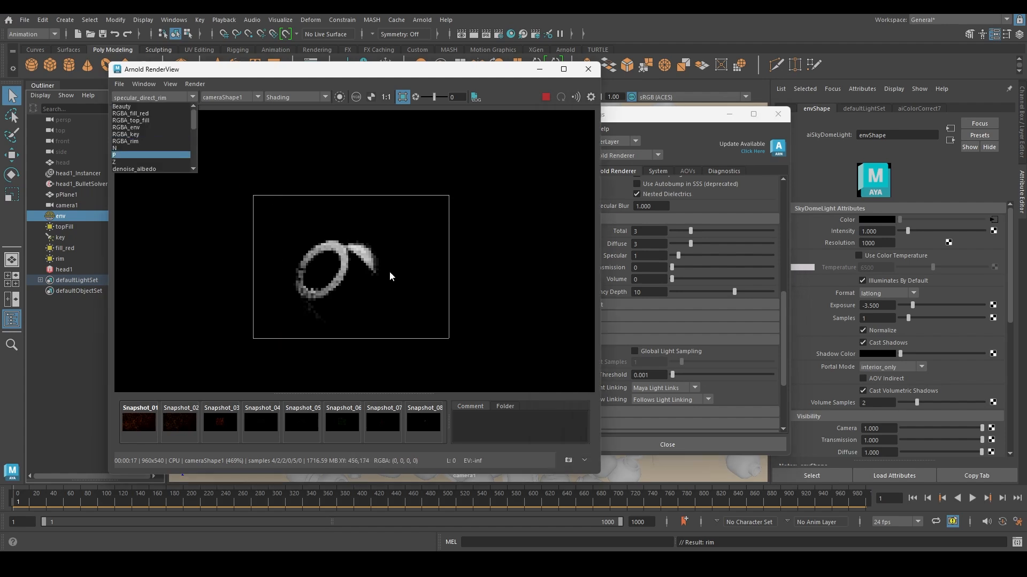
left_click(459, 215)
scroll(458, 217, "down", 5)
left_click_drag(222, 207, 302, 293)
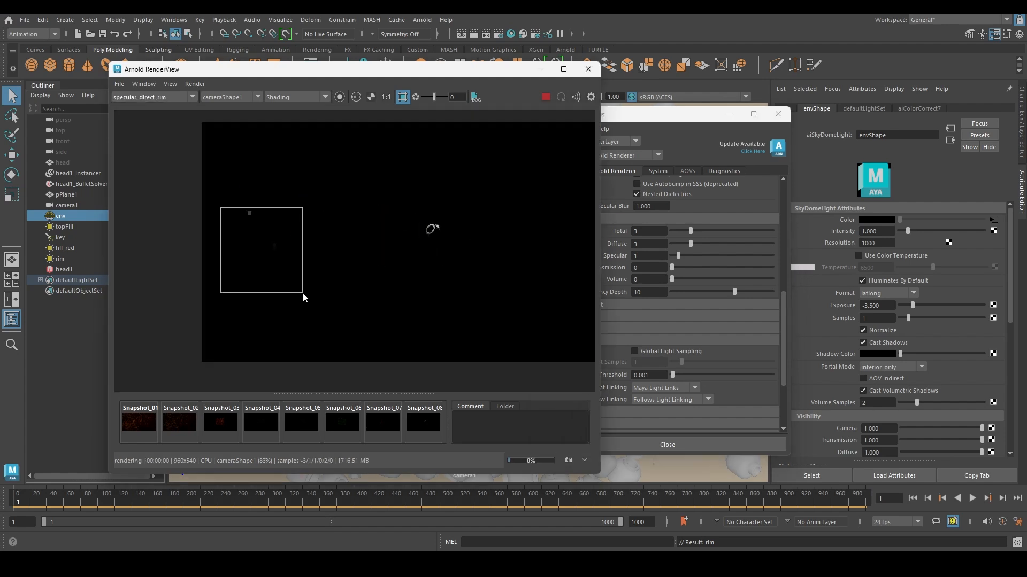
scroll(287, 283, "up", 5)
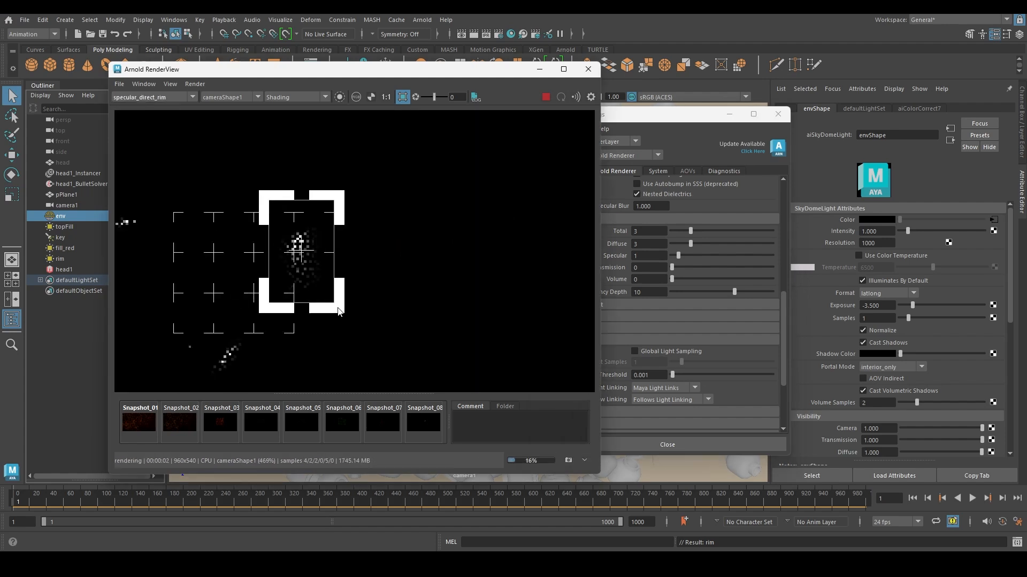
scroll(334, 259, "up", 2)
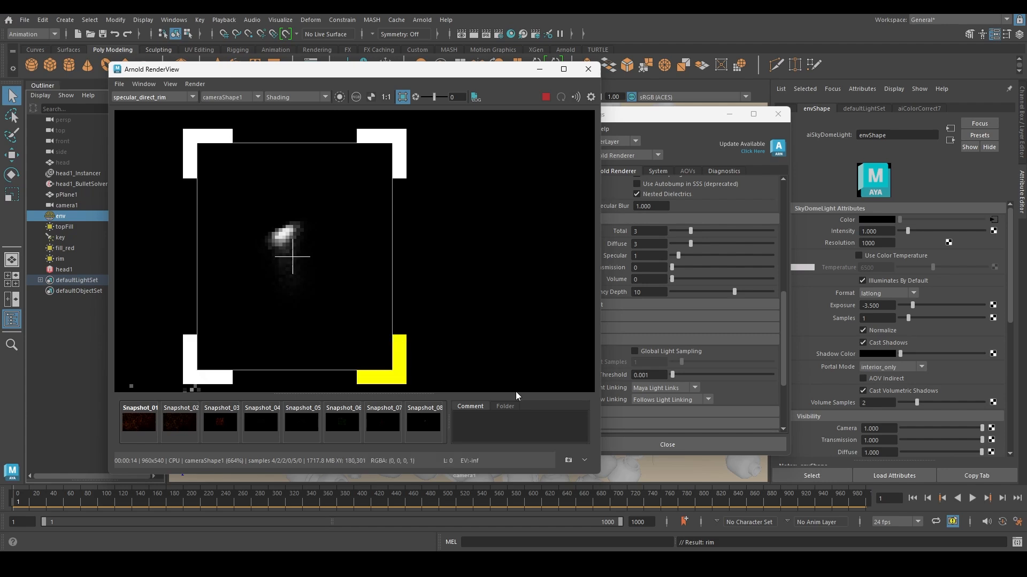
- Re-enable Global Light Sampling in the render settings to compare the rim highlight's noise
left_click(673, 140)
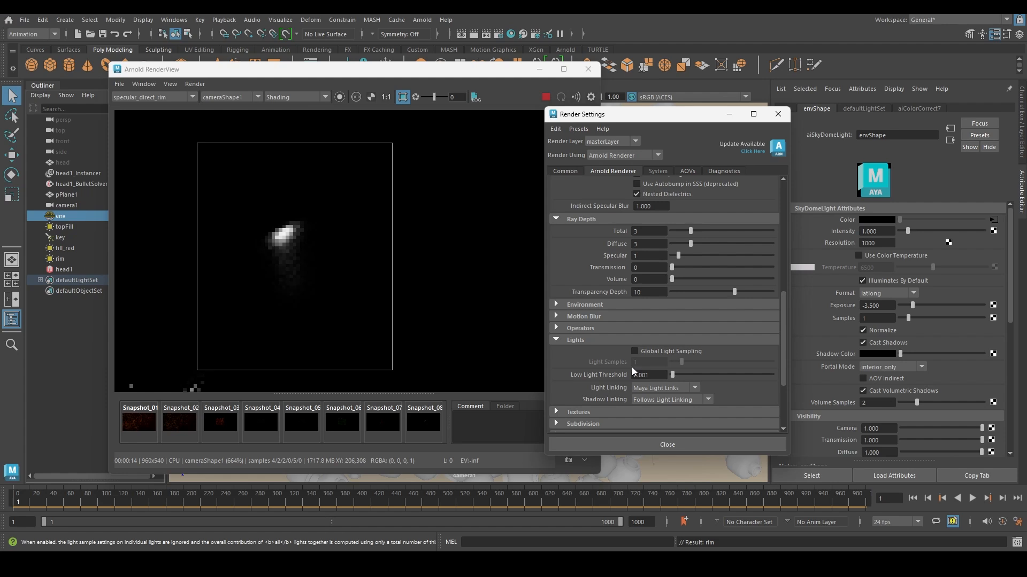
left_click(659, 352)
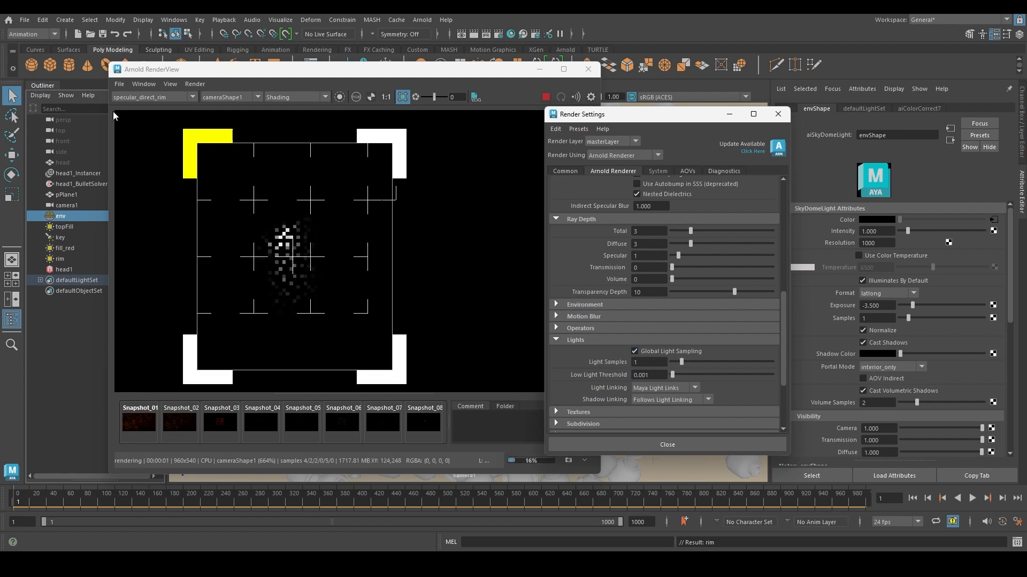
- Show the Beauty pass in the render view and clear the render region to re-render the full frame
left_click(143, 97)
left_click(143, 97)
left_click(142, 107)
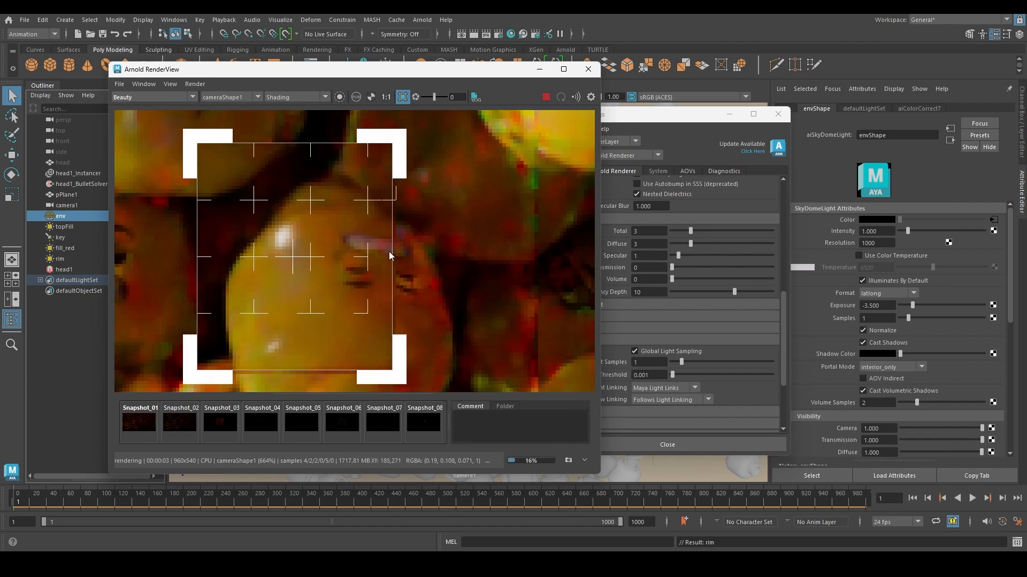
scroll(389, 258, "down", 2)
scroll(449, 245, "down", 1)
left_click(455, 242, "shift")
middle_click_drag(463, 237, 325, 227)
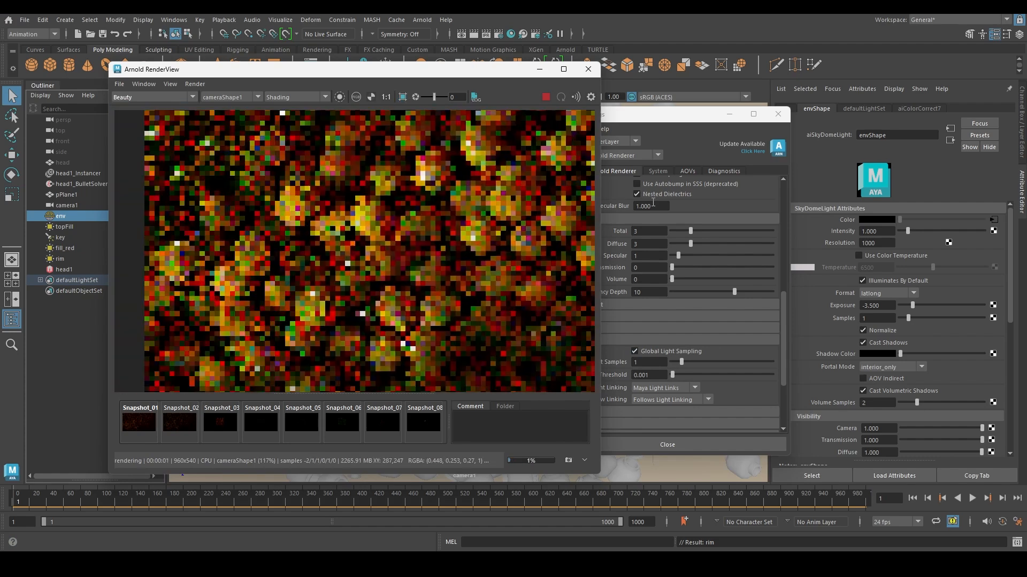
- Review the Camera (AA), Diffuse, Specular, Transmission and SSS sample settings beside the full Beauty render
left_click_drag(664, 114, 693, 94)
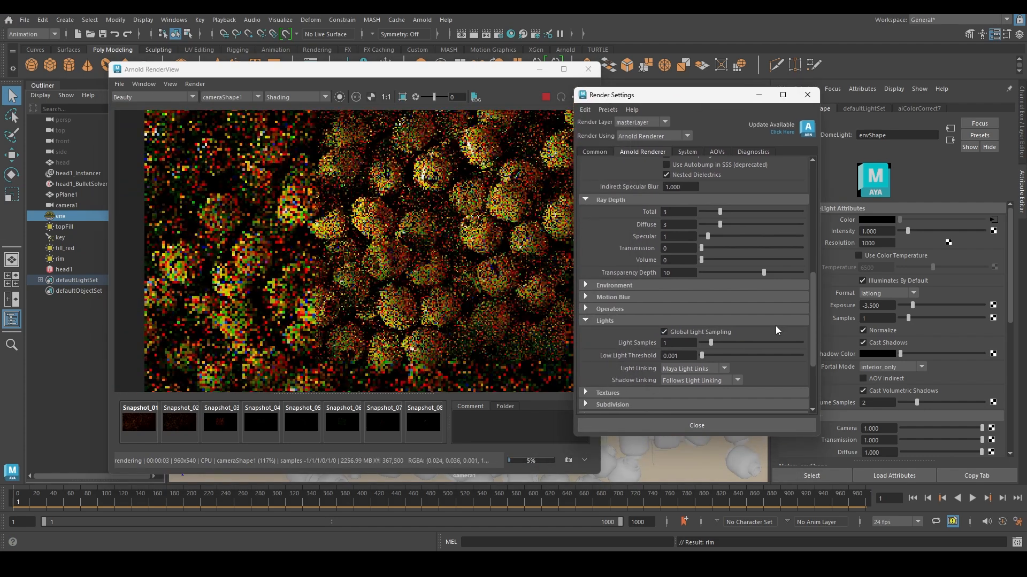
scroll(717, 237, "up", 6)
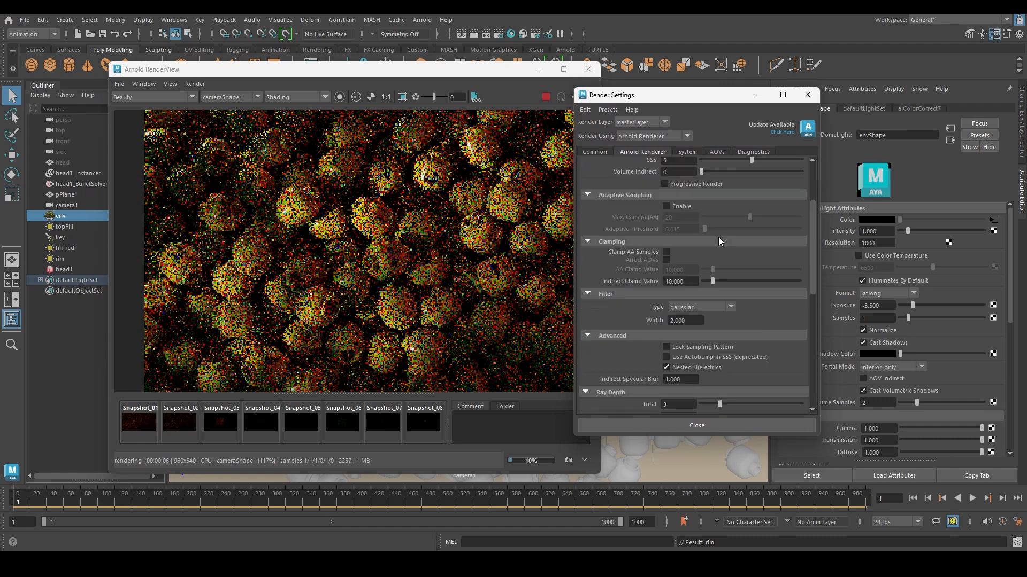
left_click(677, 208)
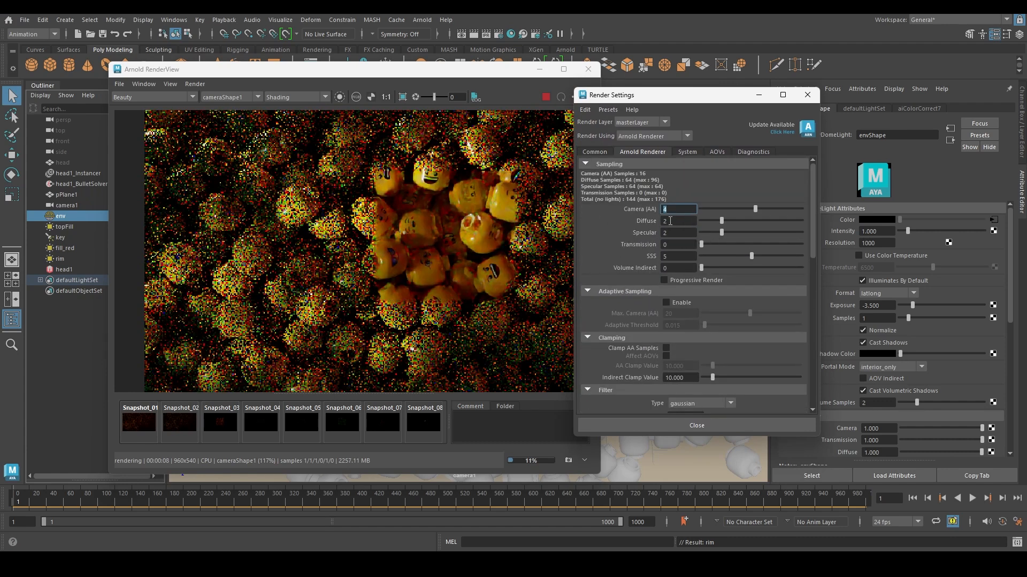
key("Tab")
key("Tab")
key("Tab")
key("Tab")
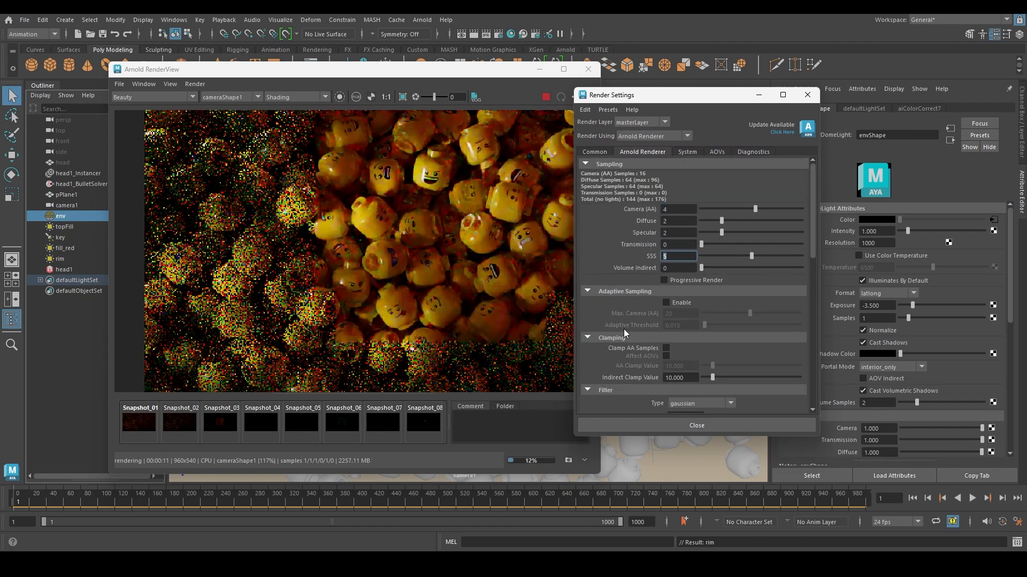
scroll(460, 239, "down", 2)
middle_click_drag(461, 238, 376, 251)
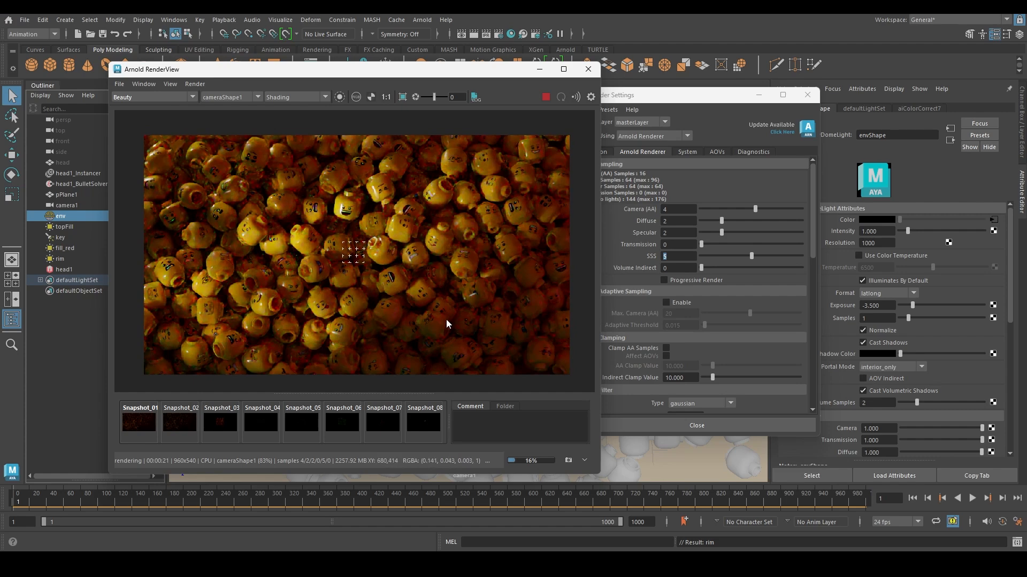
- Set the key spot light's exposure to 15 and inspect the heads in the updated Beauty render
left_click(60, 237)
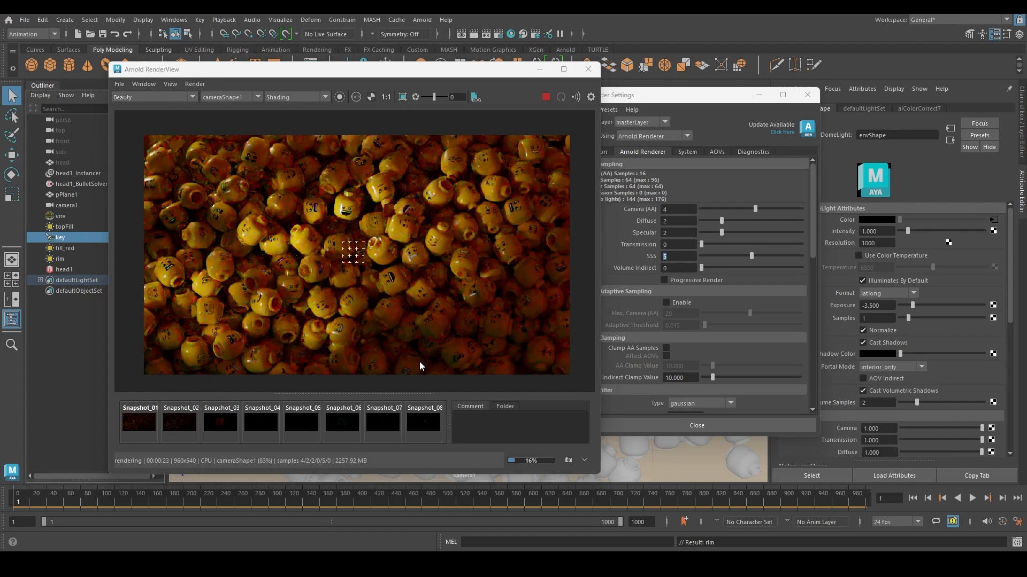
left_click_drag(732, 104, 702, 292)
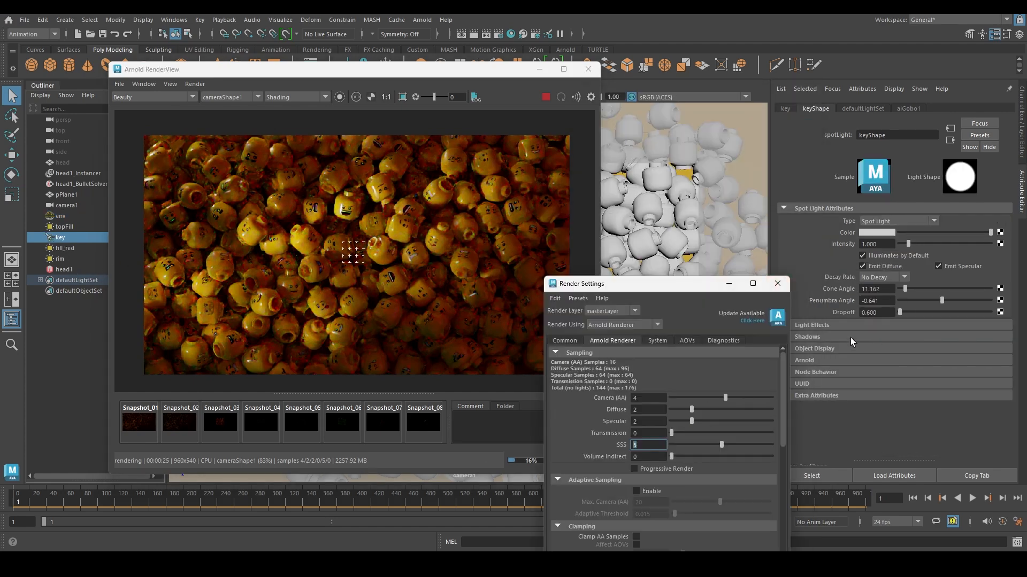
left_click(855, 360)
left_click(877, 399)
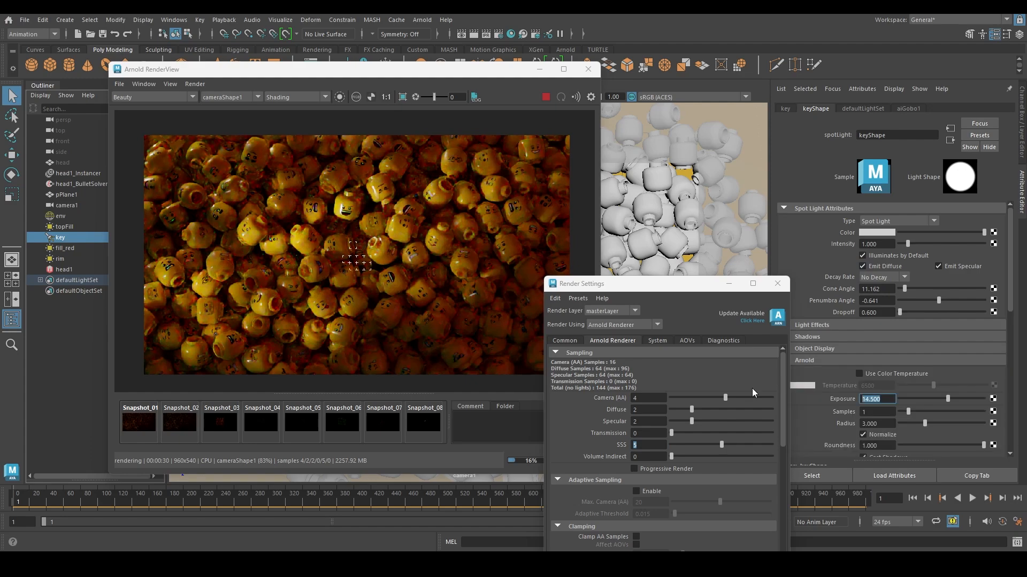
type("15")
key("Return")
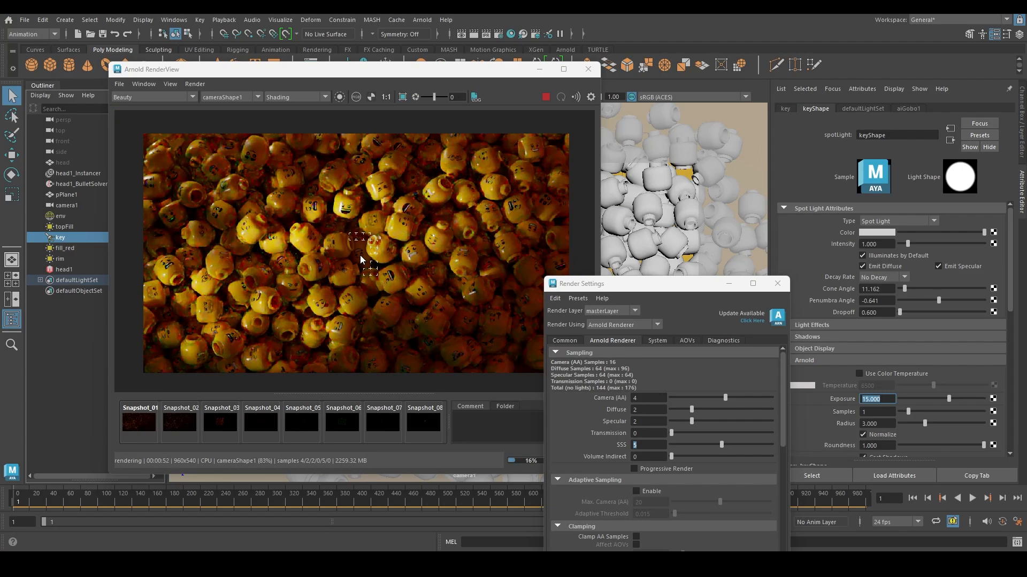
scroll(362, 254, "up", 5)
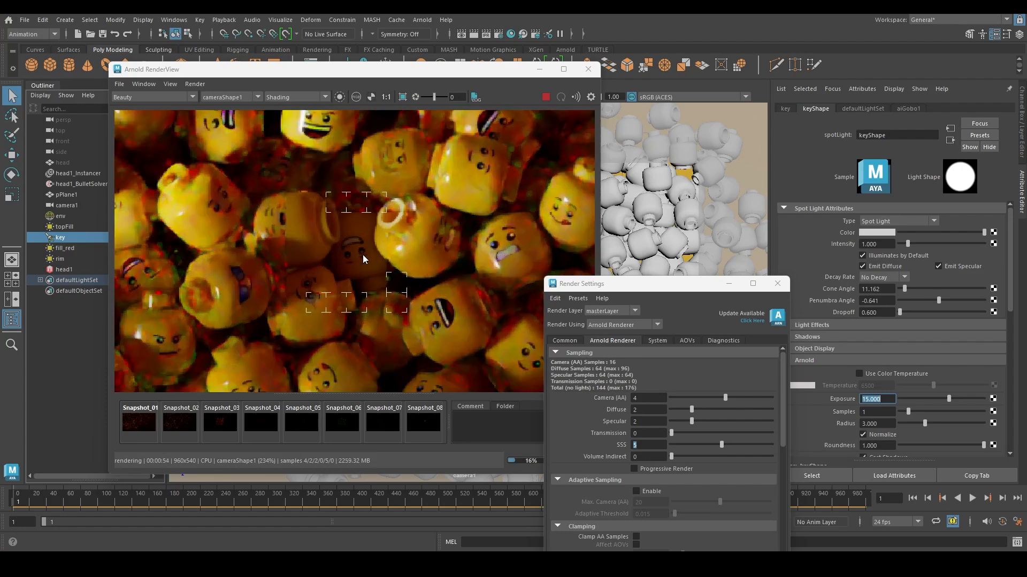
scroll(363, 254, "down", 5)
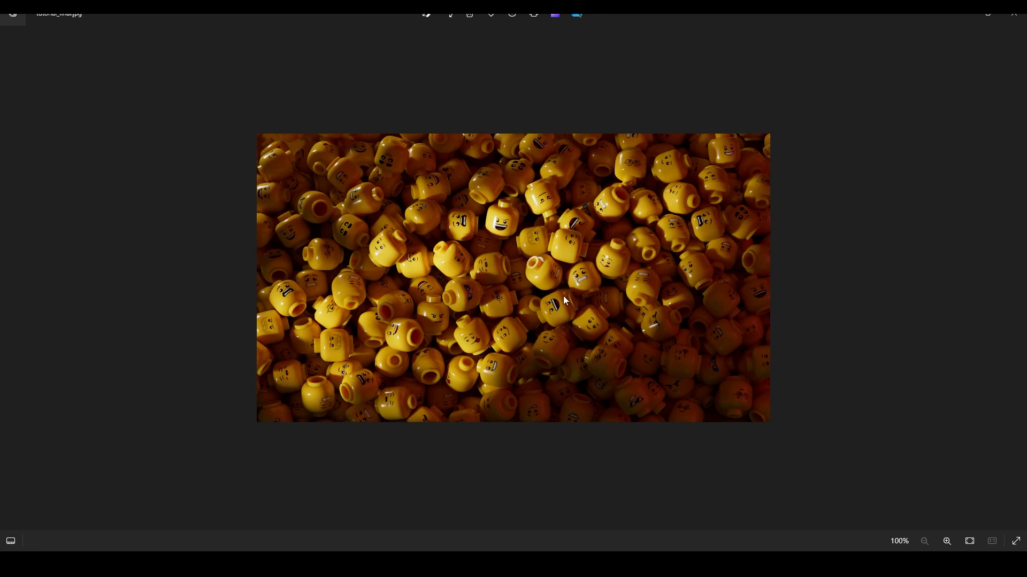
- Switch to the Photos viewer and examine the tutorial's final render alongside the alternative render with smaller heads
scroll(562, 289, "up", 2)
scroll(561, 283, "down", 1)
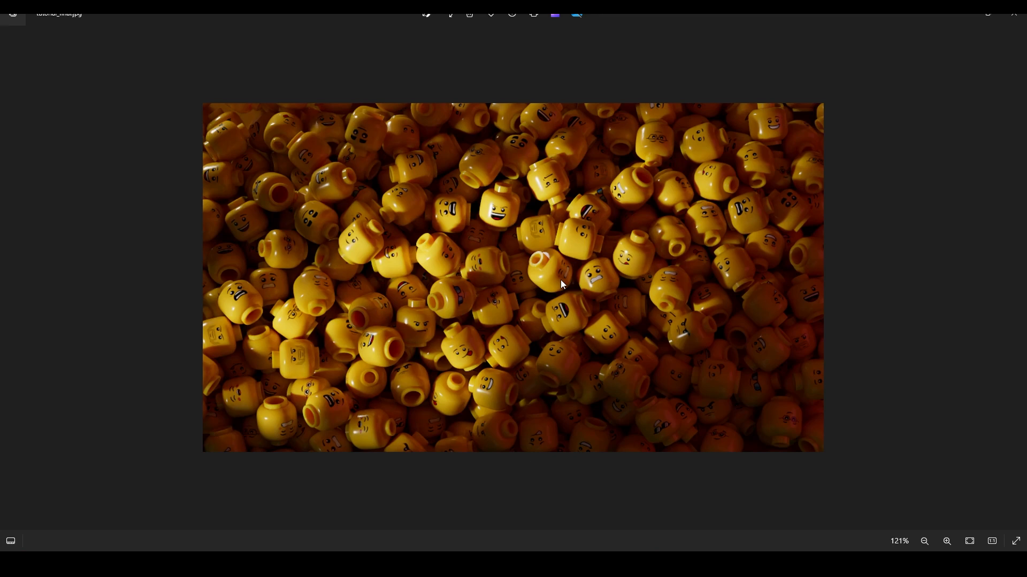
scroll(628, 298, "down", 1)
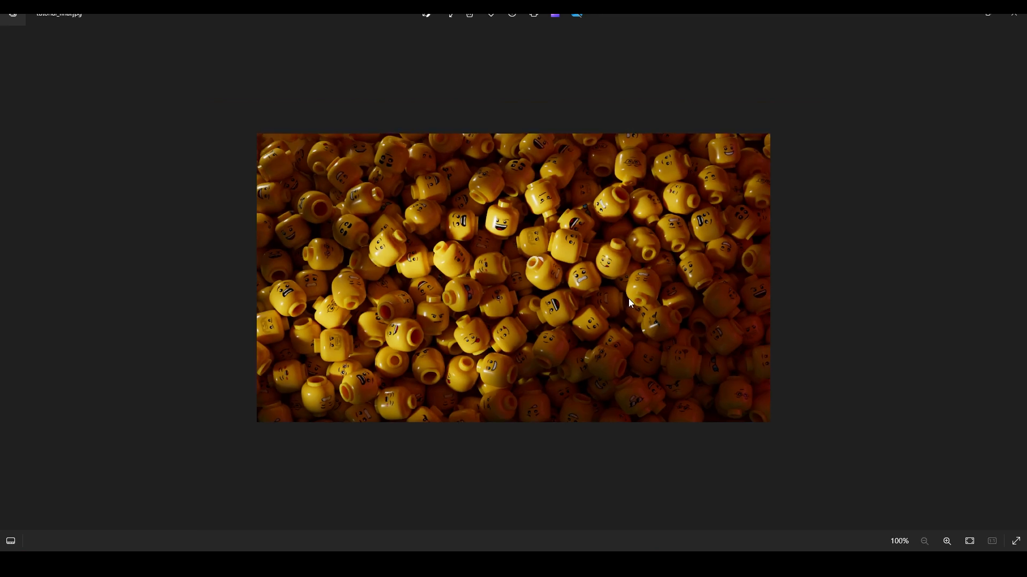
key("Left")
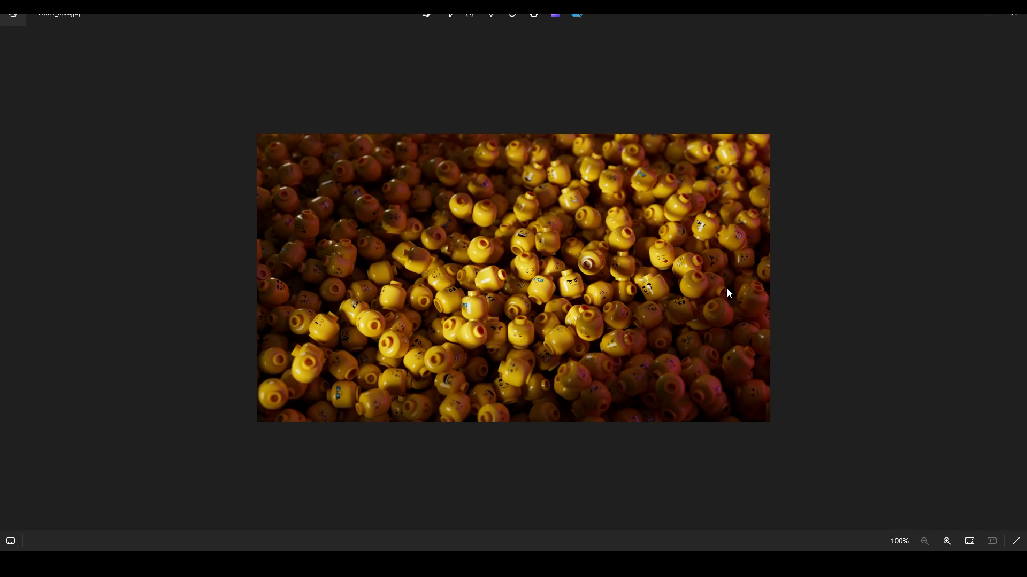
key("Right")
key("Left")
key("Right")
- View the high-resolution final render and examine the faces and plastic highlights of the central heads up close
key("Right")
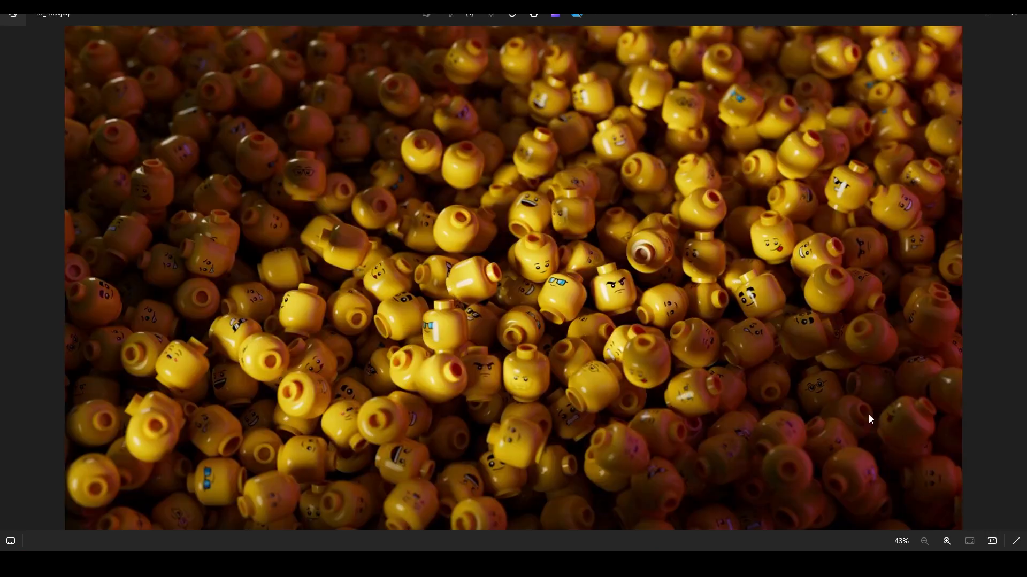
scroll(579, 302, "up", 5)
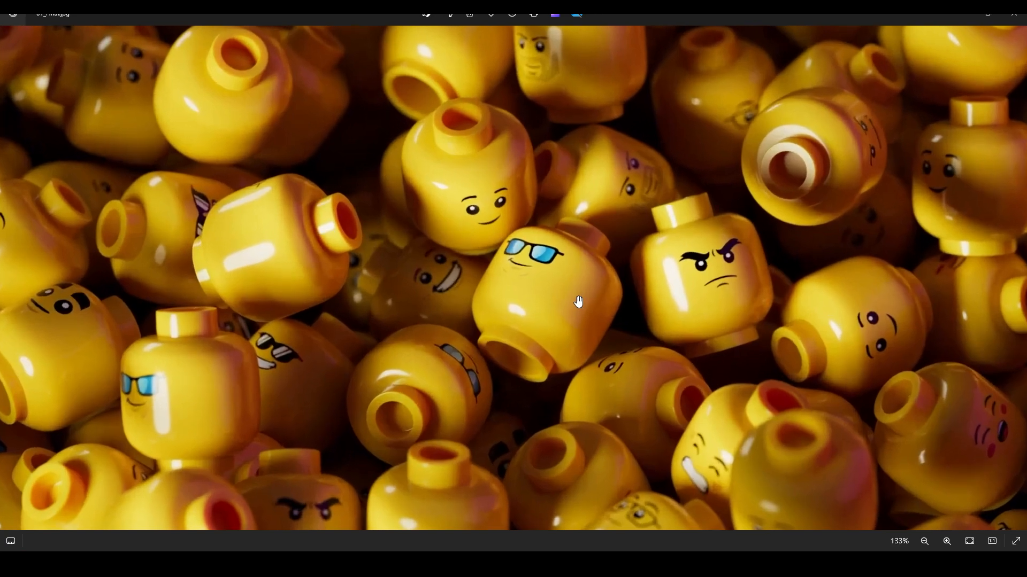
scroll(559, 335, "down", 5)
key("Left")
key("Left")
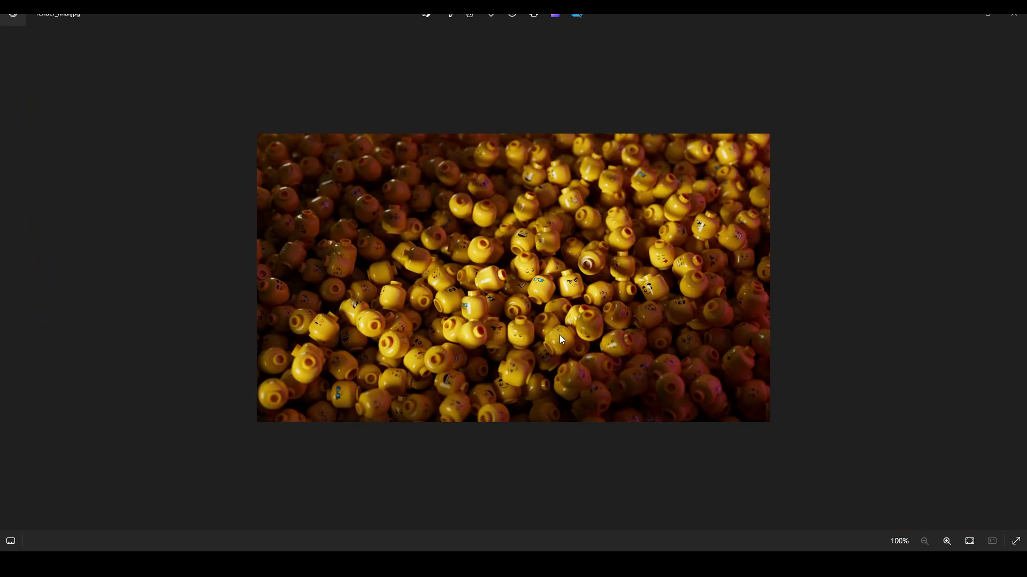
- Flip repeatedly between the alternative render and the tutorial's final render to compare their composition and lighting
key("Right")
key("Left")
key("Right")
key("Left")
key("Right")
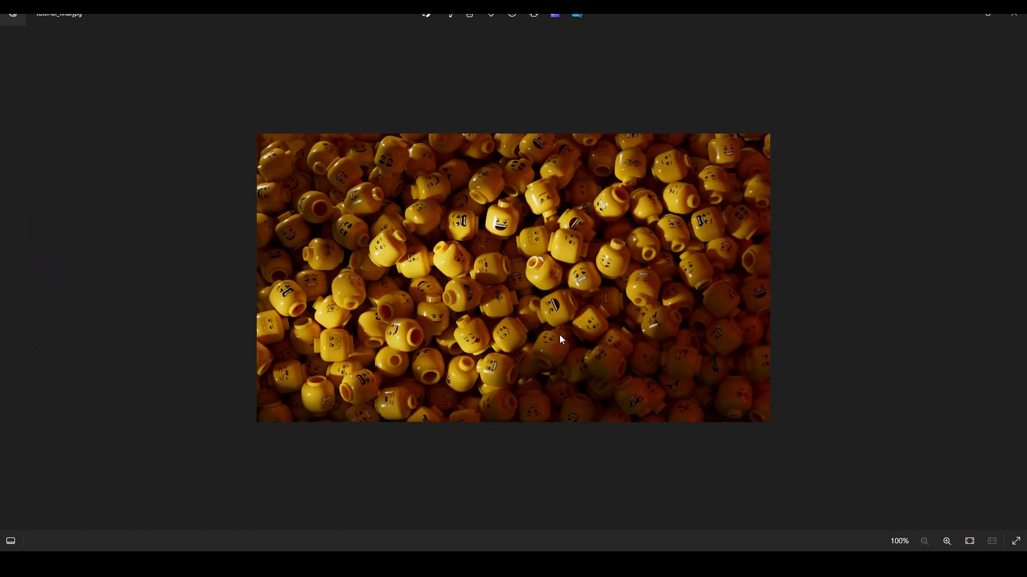
key("Left")
key("Right")
key("Left")
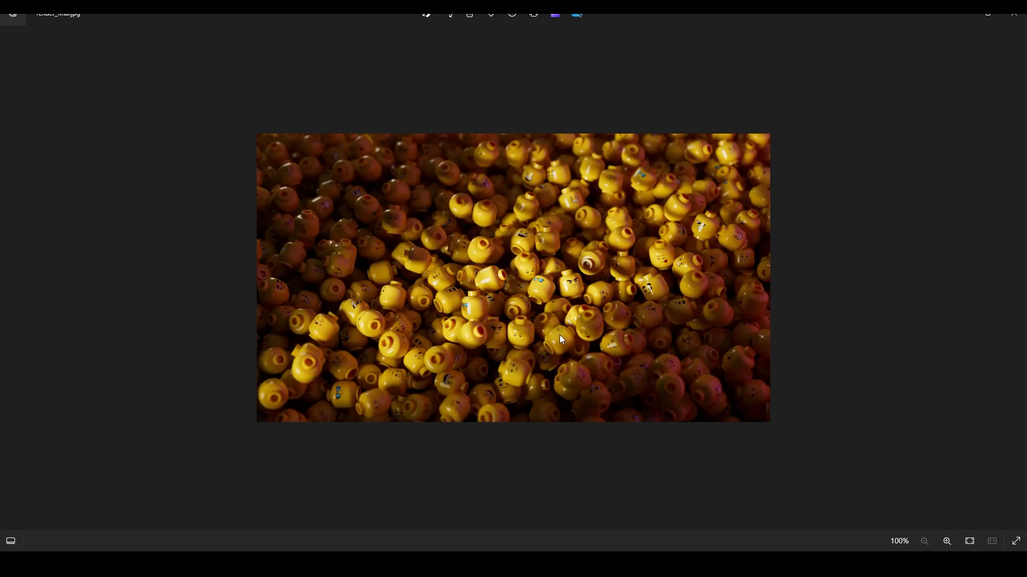
key("Right")
key("Left")
key("Right")
key("Left")
key("Right")
key("Left")
key("Right")
key("Left")
key("Right")
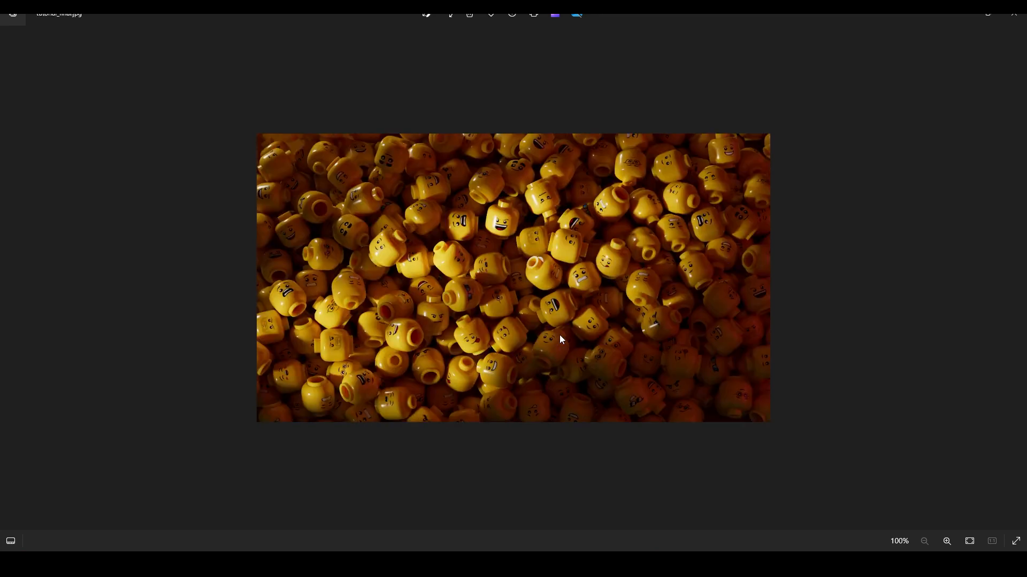
key("Left")
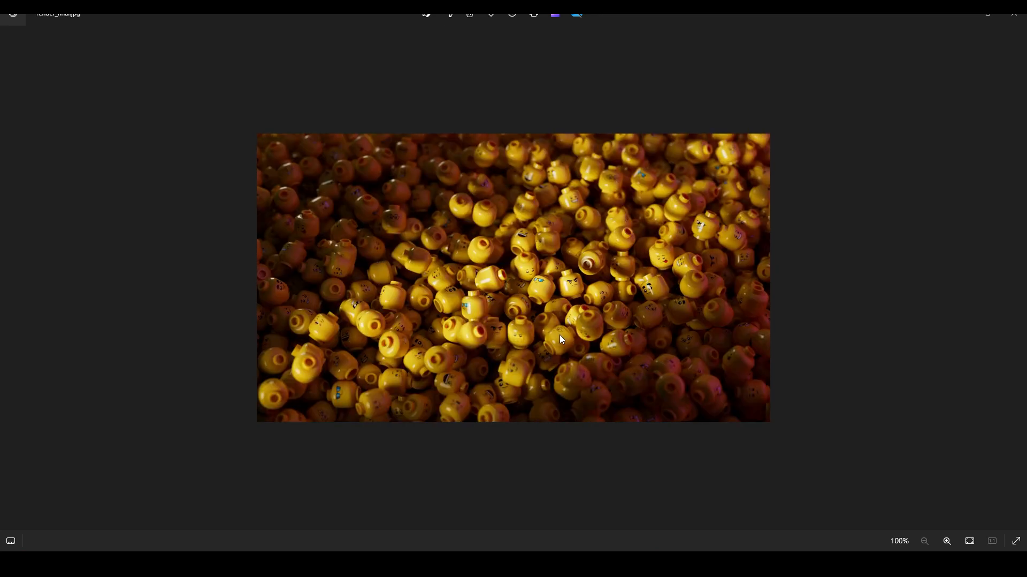
key("Right")
key("Left")
key("Right")
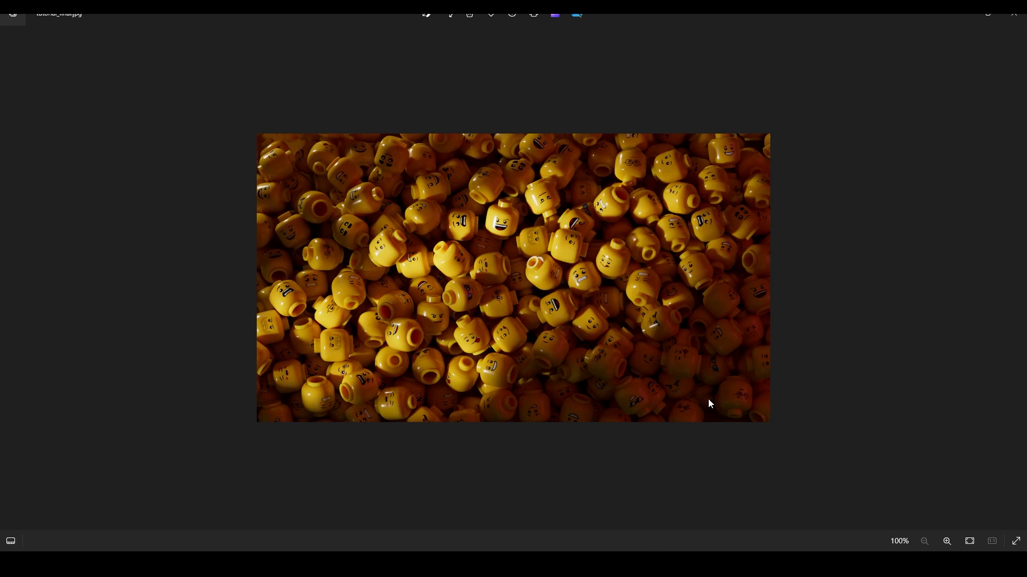
- Examine the darker areas and edges of the two final renders by alternating between them
key("Left")
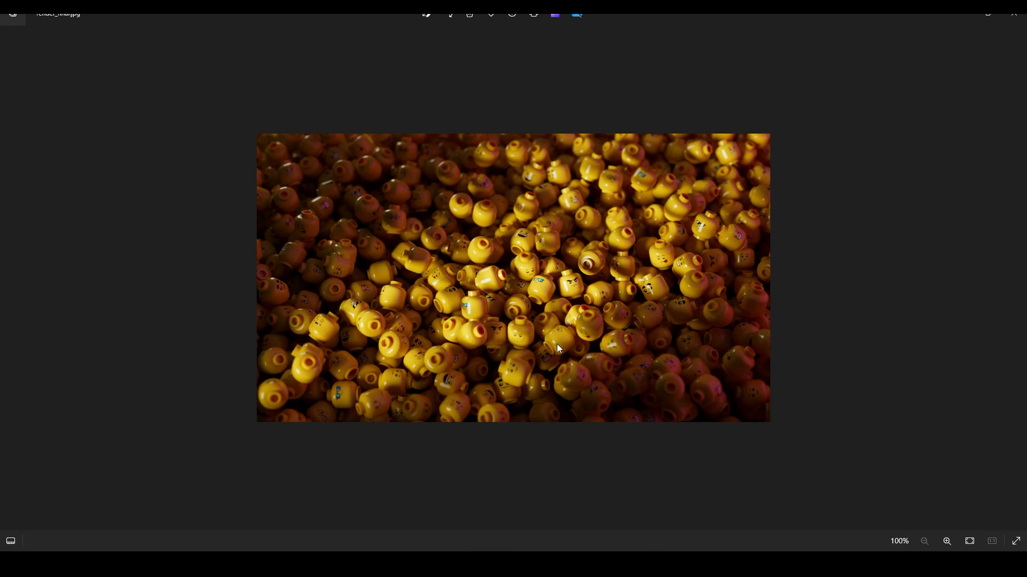
scroll(556, 331, "up", 2)
key("Right")
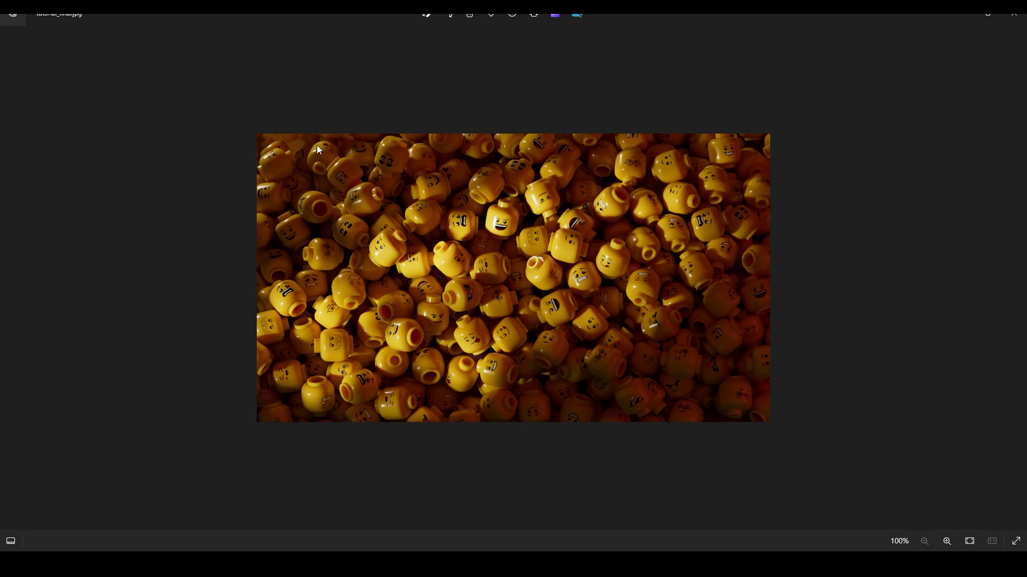
key("Left")
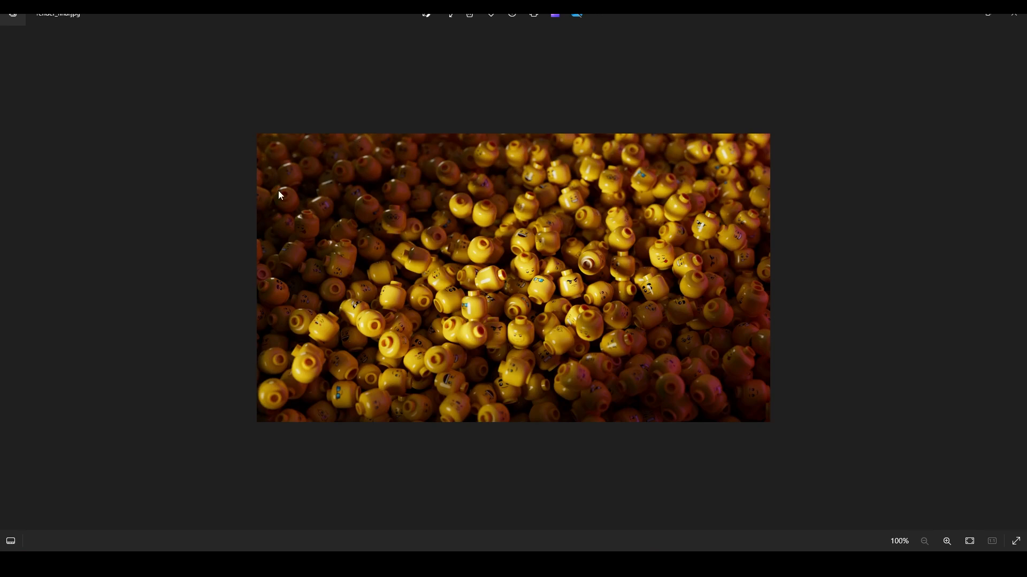
key("Right")
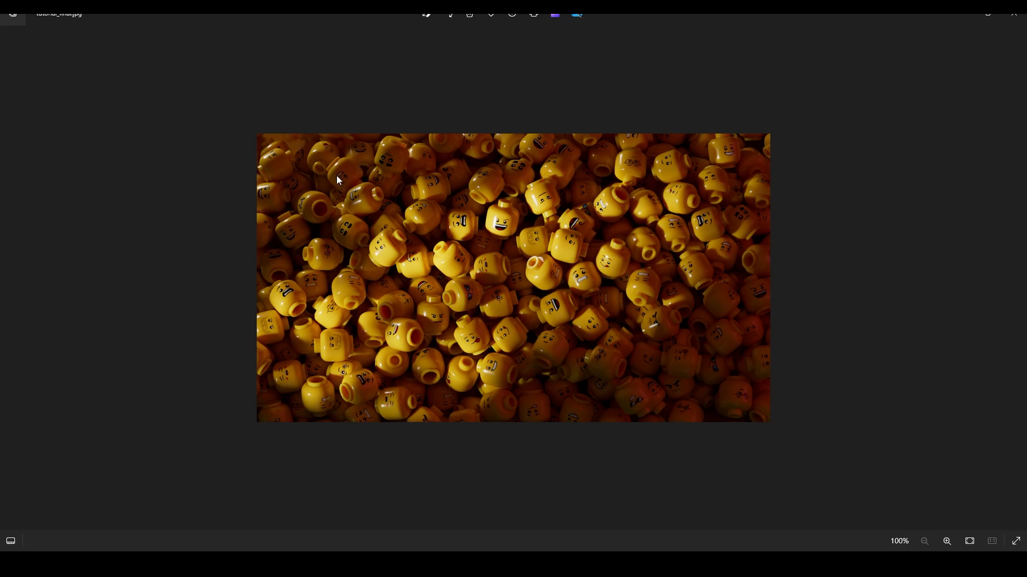
key("Right")
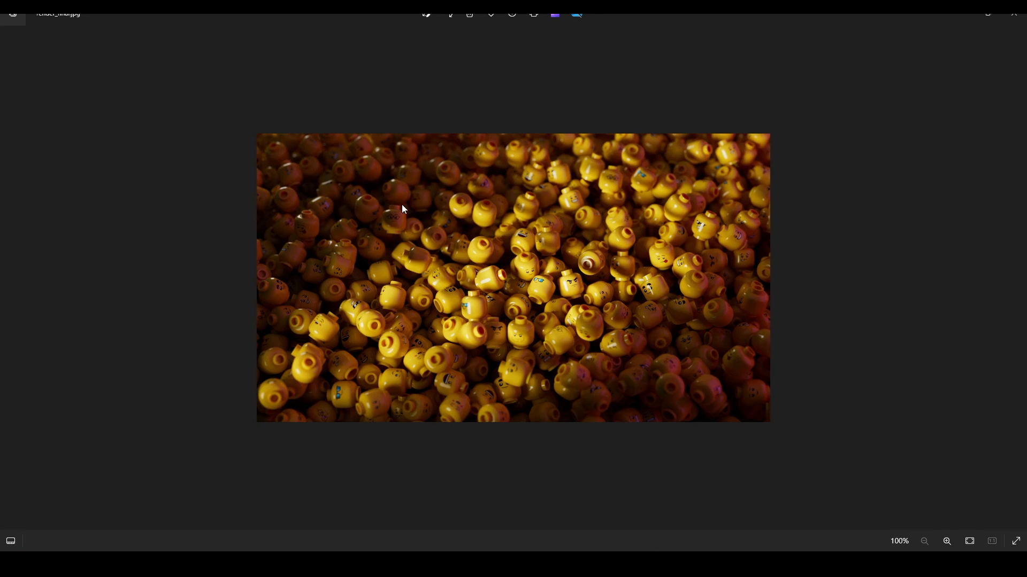
key("Right")
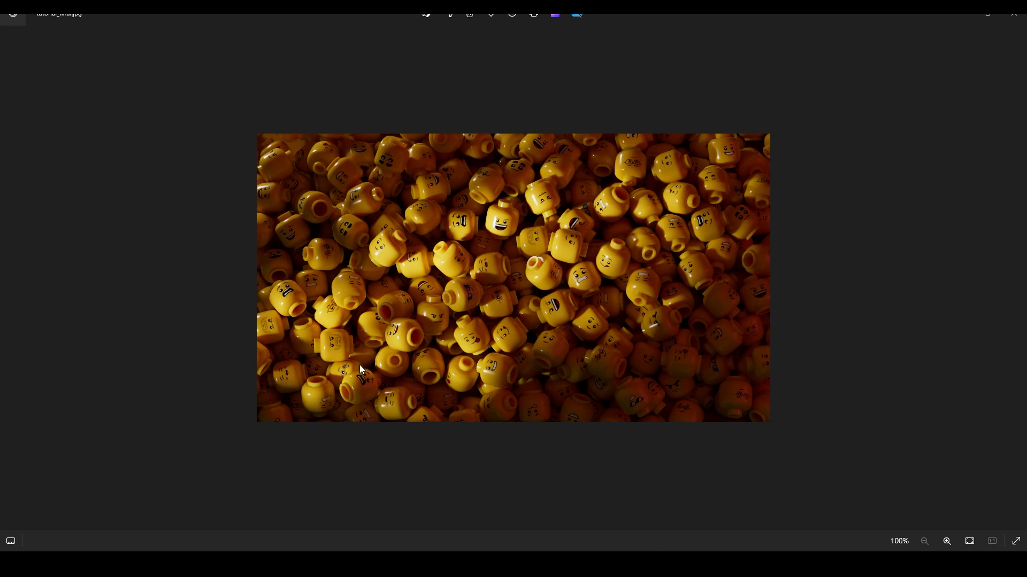
key("Left")
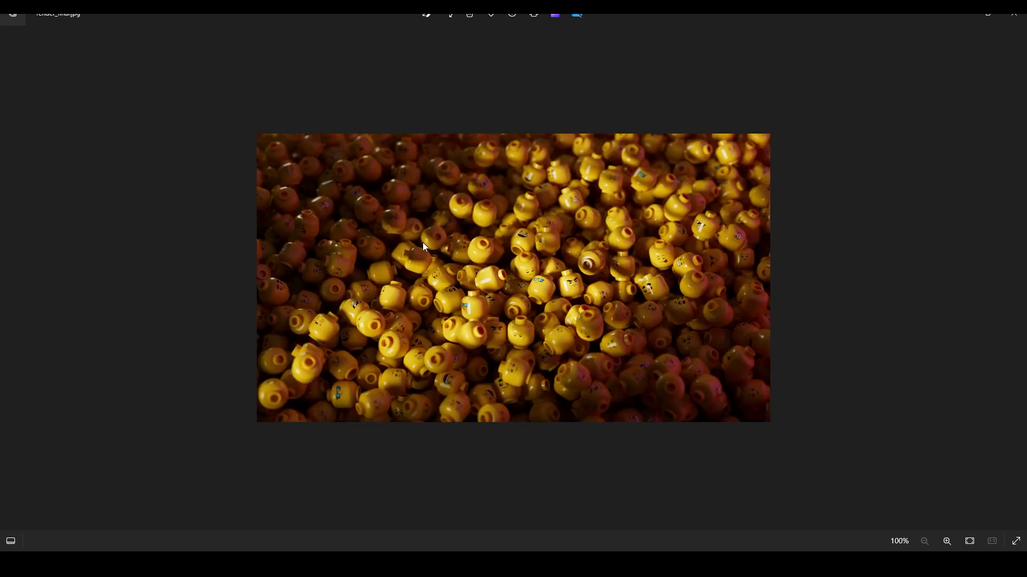
key("Right")
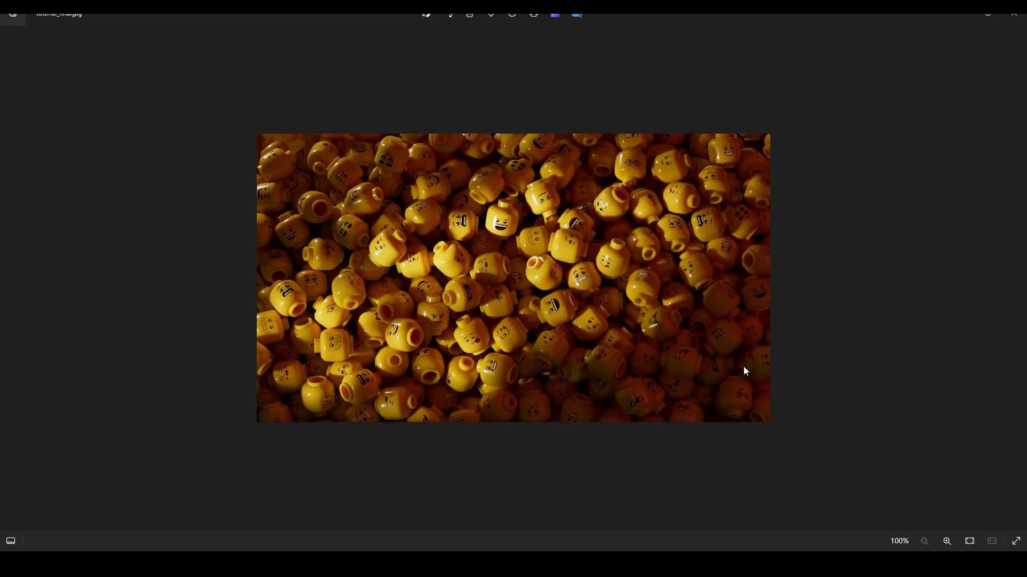
- Compare the high-resolution render with the tutorial's final render and the smaller-heads version once more
key("Left")
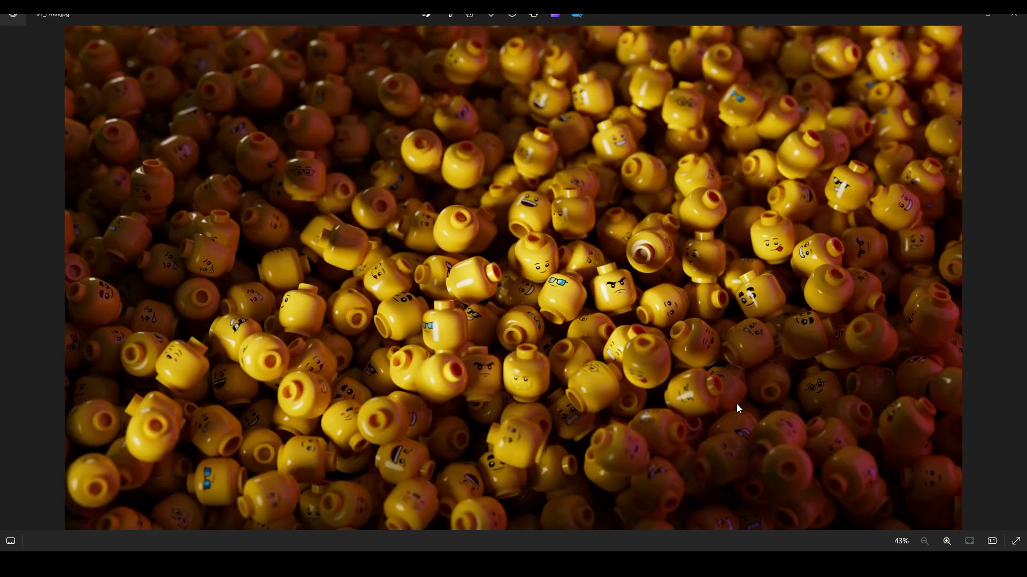
key("Right")
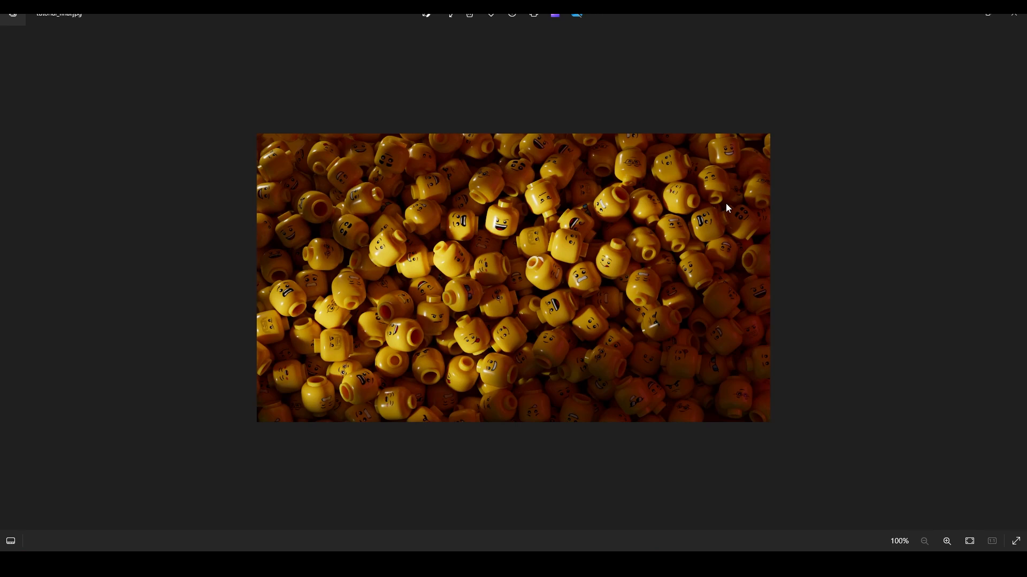
key("Left")
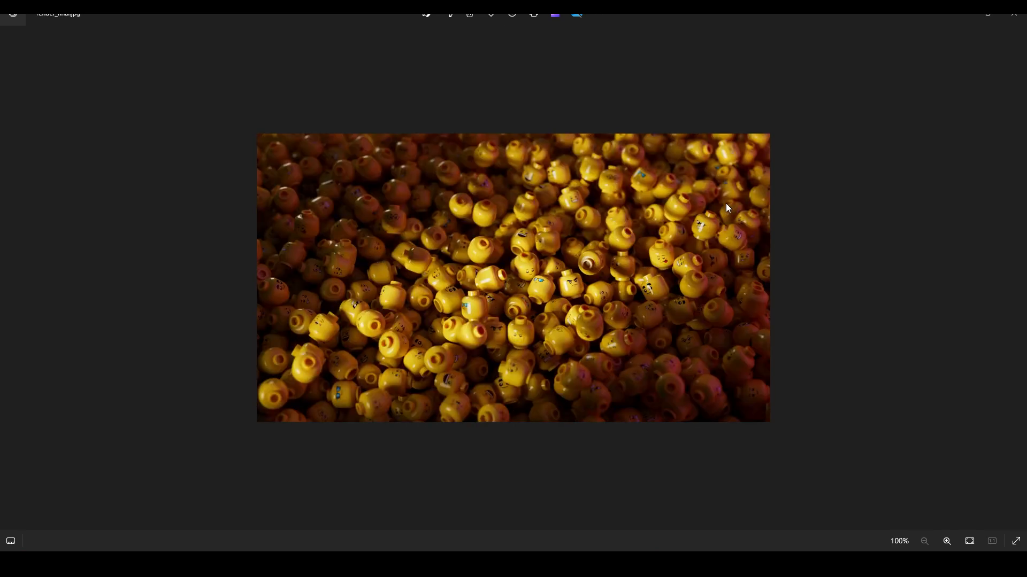
key("Left")
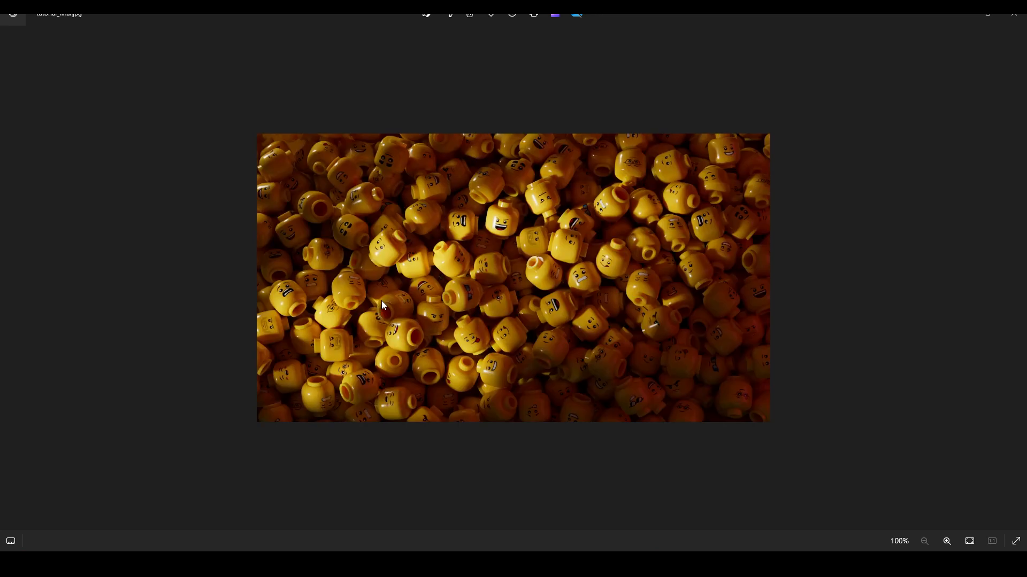
key("Right")
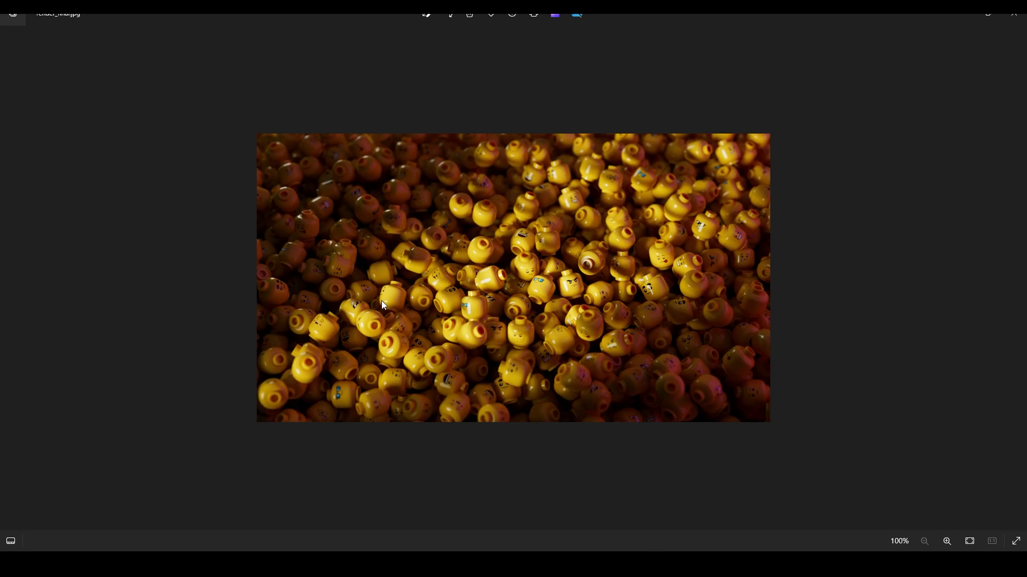
key("Right")
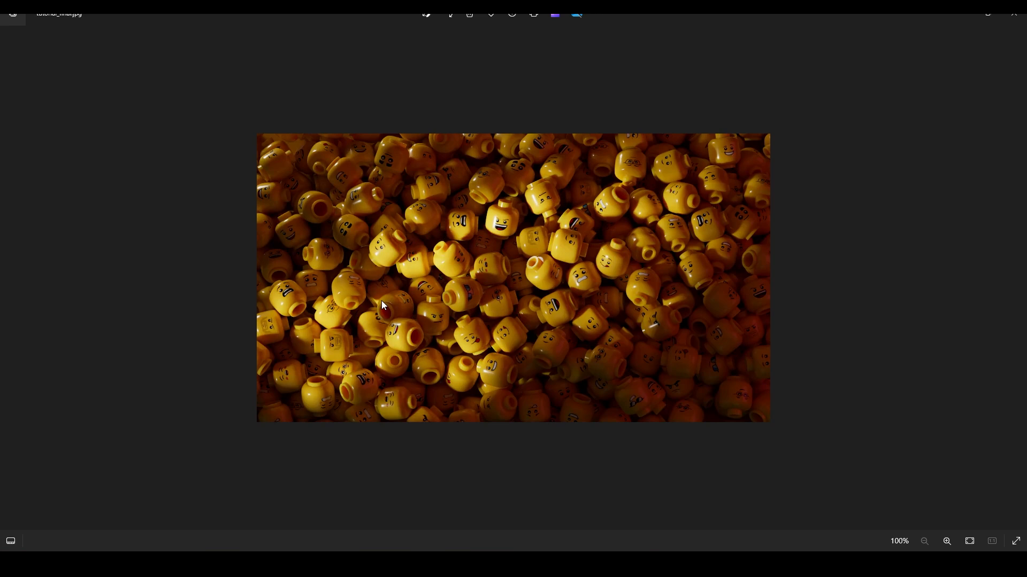